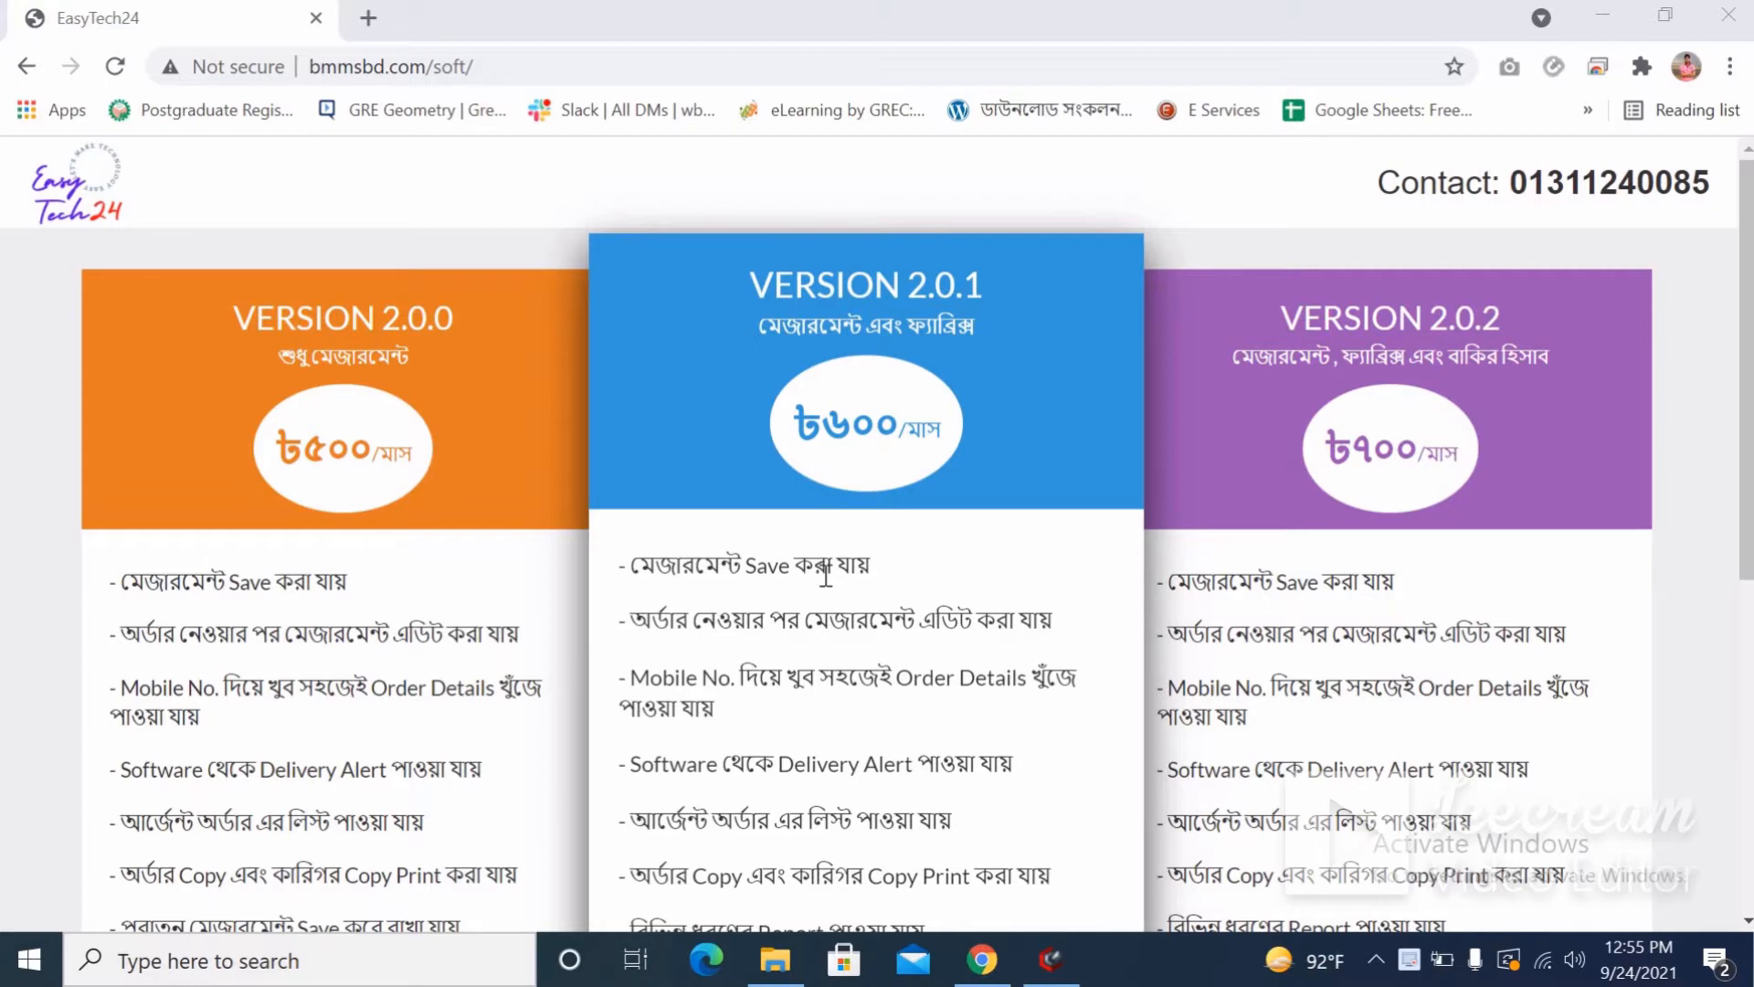
Compare the three versions' feature lists, then launch the Version 2.0.1 demo in a new tab.
{"action": "scroll", "coordinate": [826, 574], "scroll_direction": "down", "scroll_amount": 1}
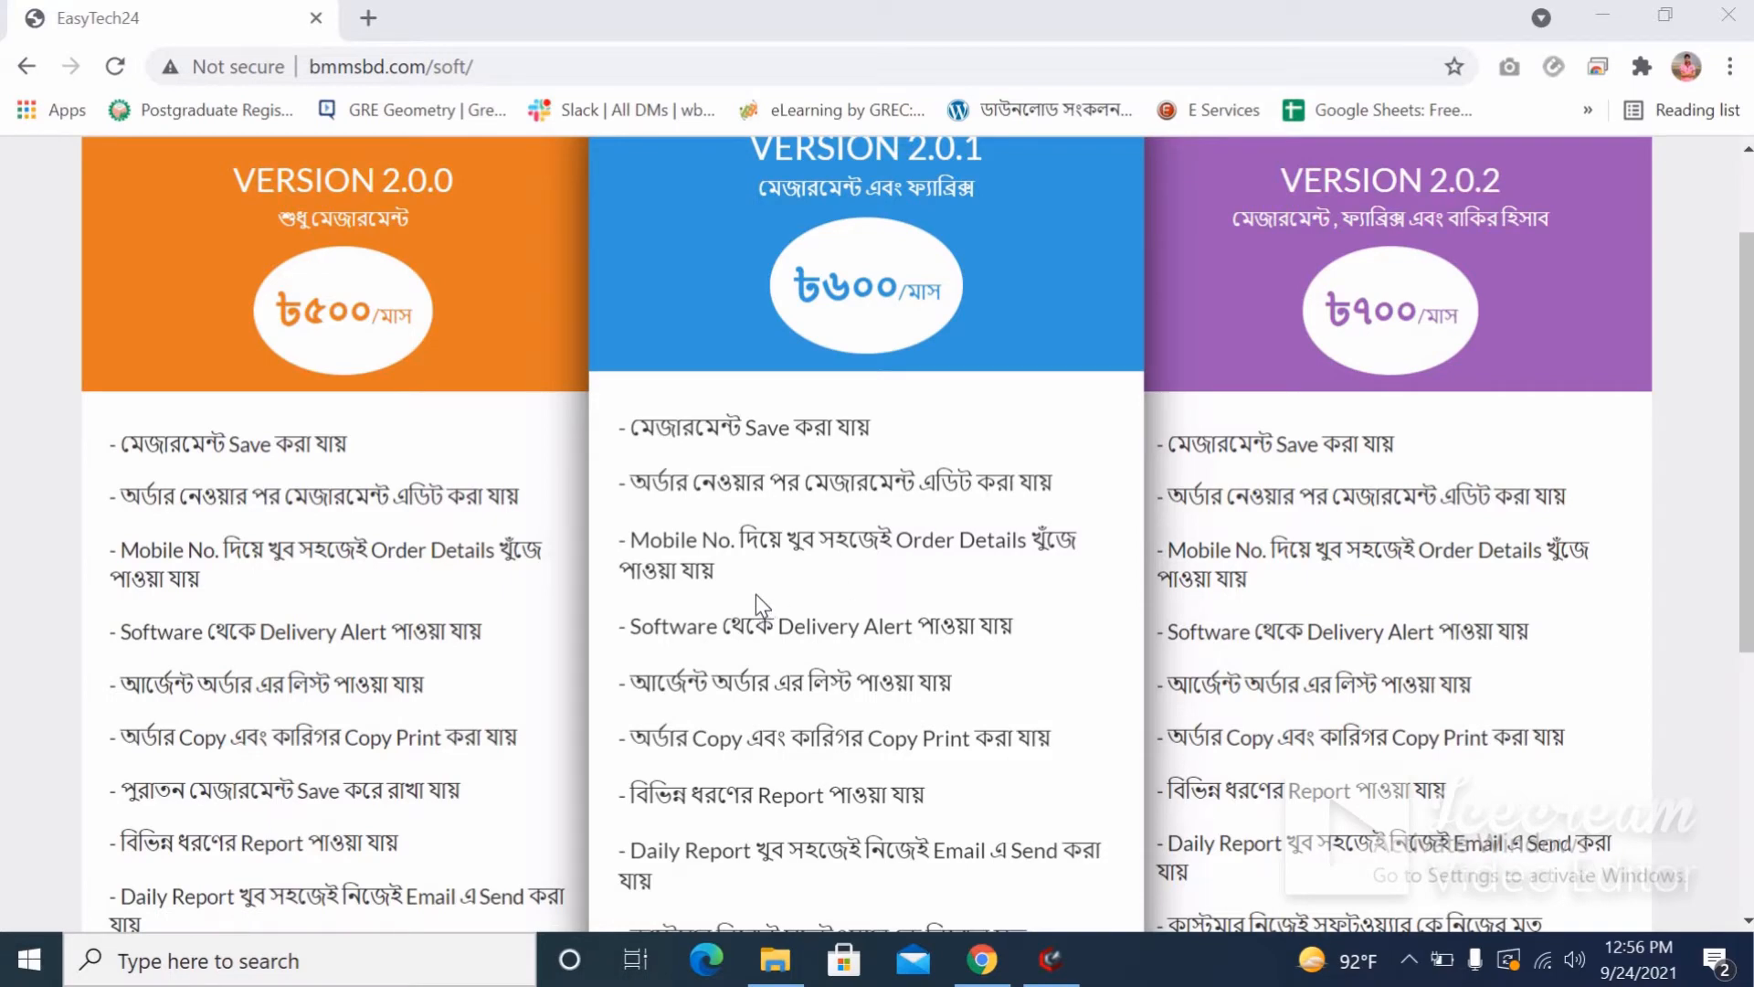
{"action": "scroll", "coordinate": [754, 594], "scroll_direction": "down", "scroll_amount": 1}
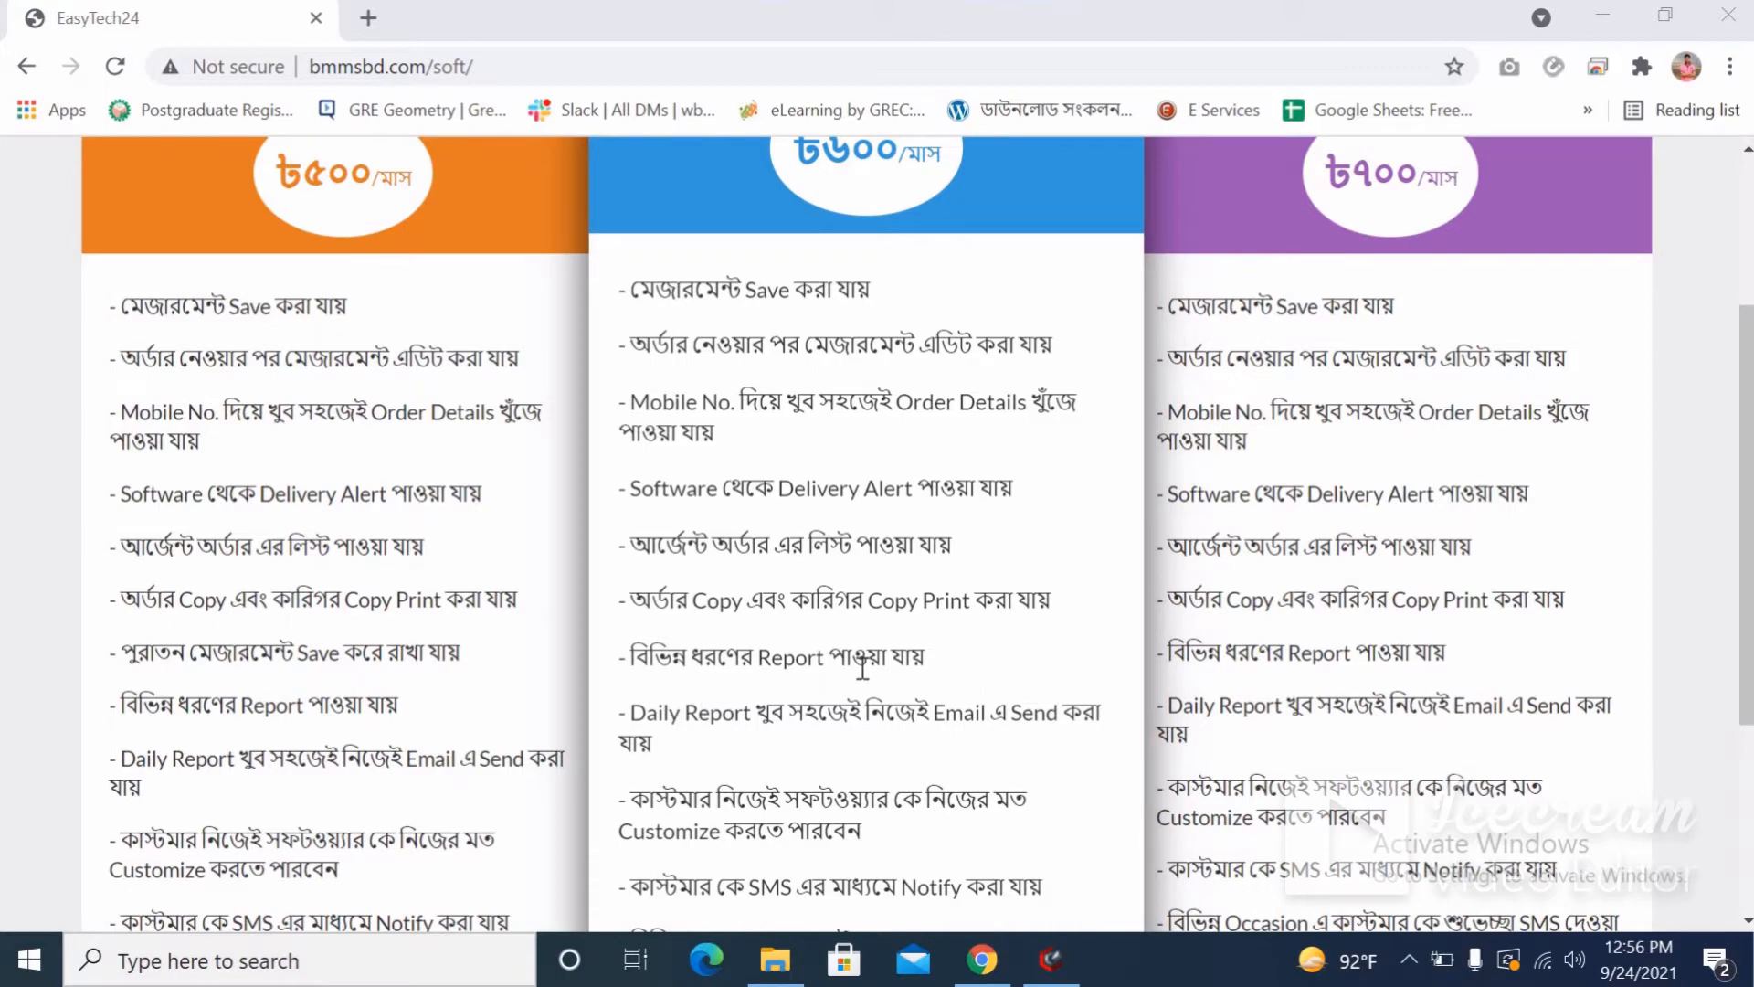
{"action": "scroll", "coordinate": [863, 667], "scroll_direction": "down", "scroll_amount": 1}
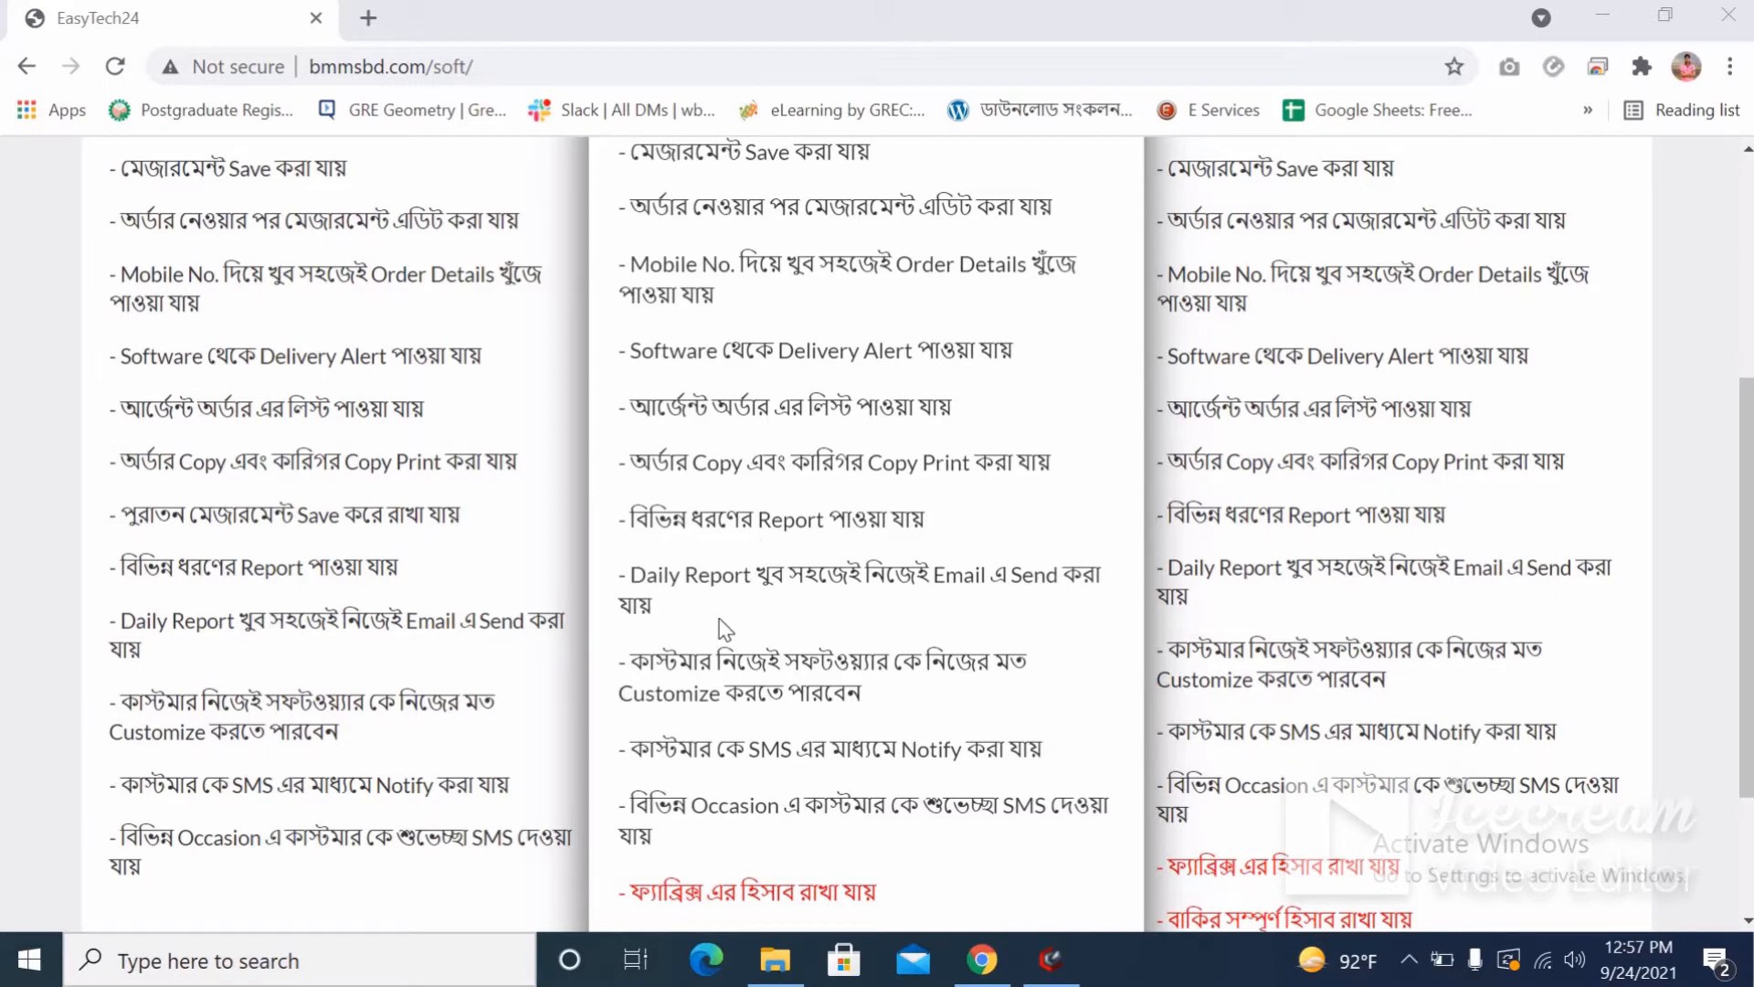
{"action": "scroll", "coordinate": [724, 628], "scroll_direction": "down", "scroll_amount": 1}
{"action": "scroll", "coordinate": [725, 628], "scroll_direction": "down", "scroll_amount": 1}
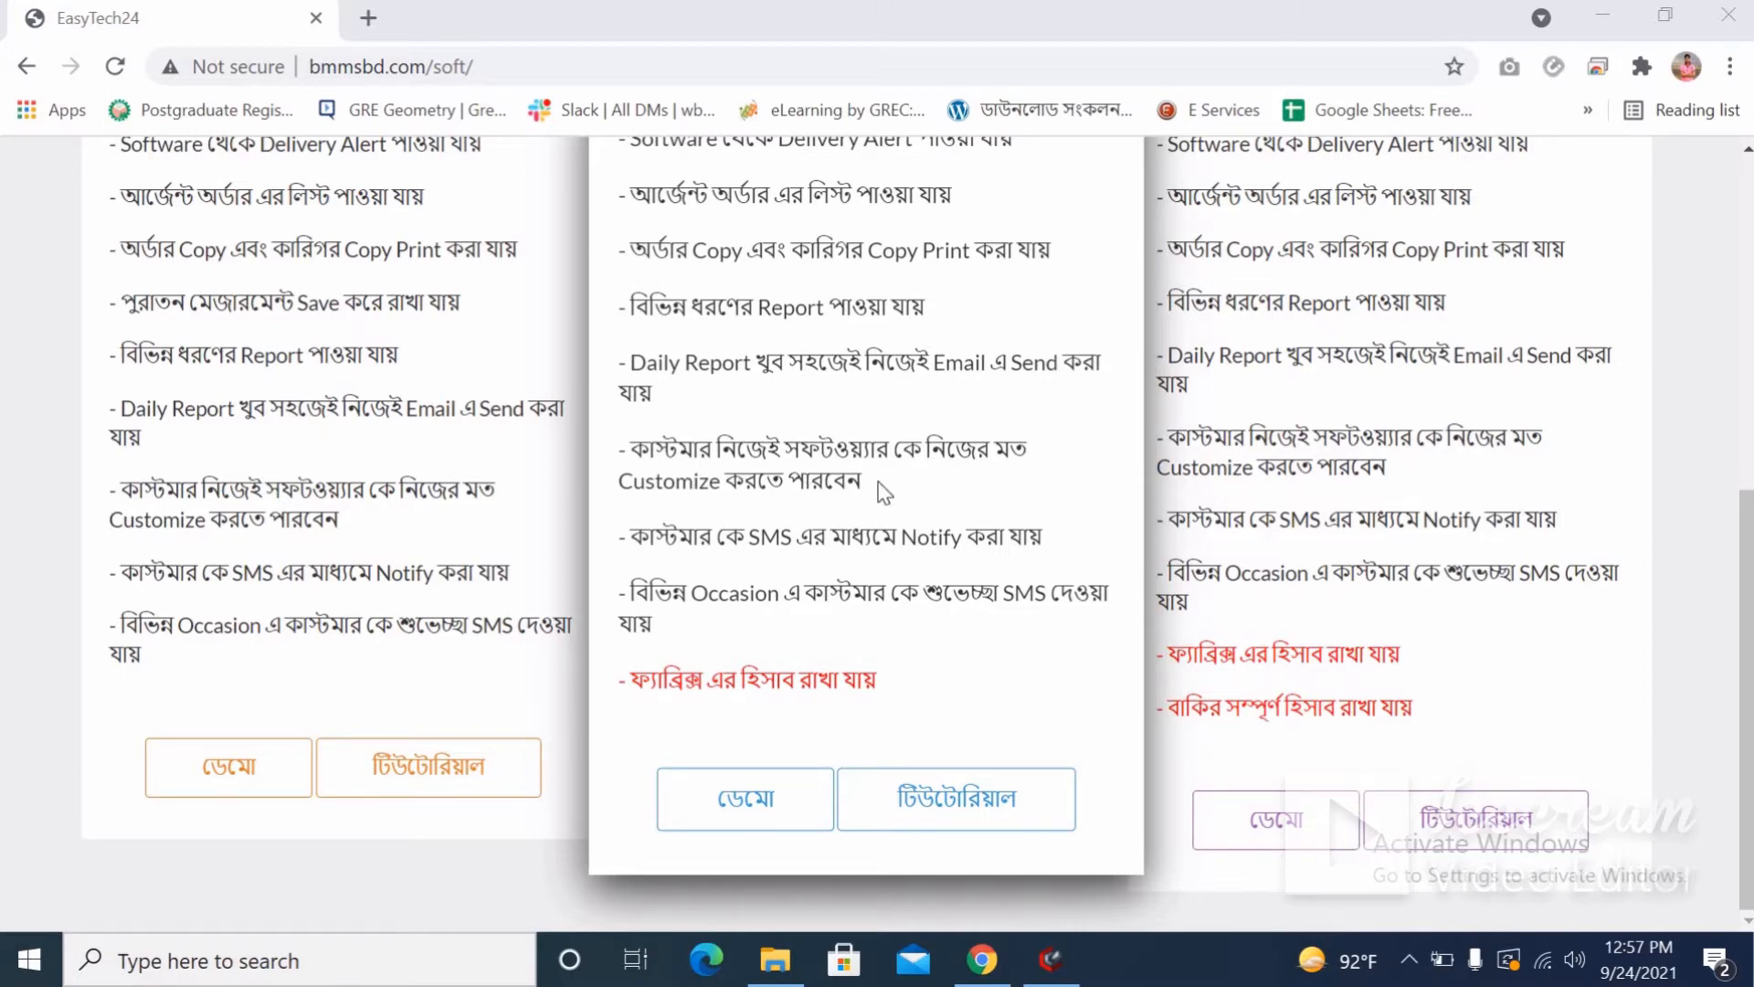
{"action": "scroll", "coordinate": [884, 493], "scroll_direction": "up", "scroll_amount": 1}
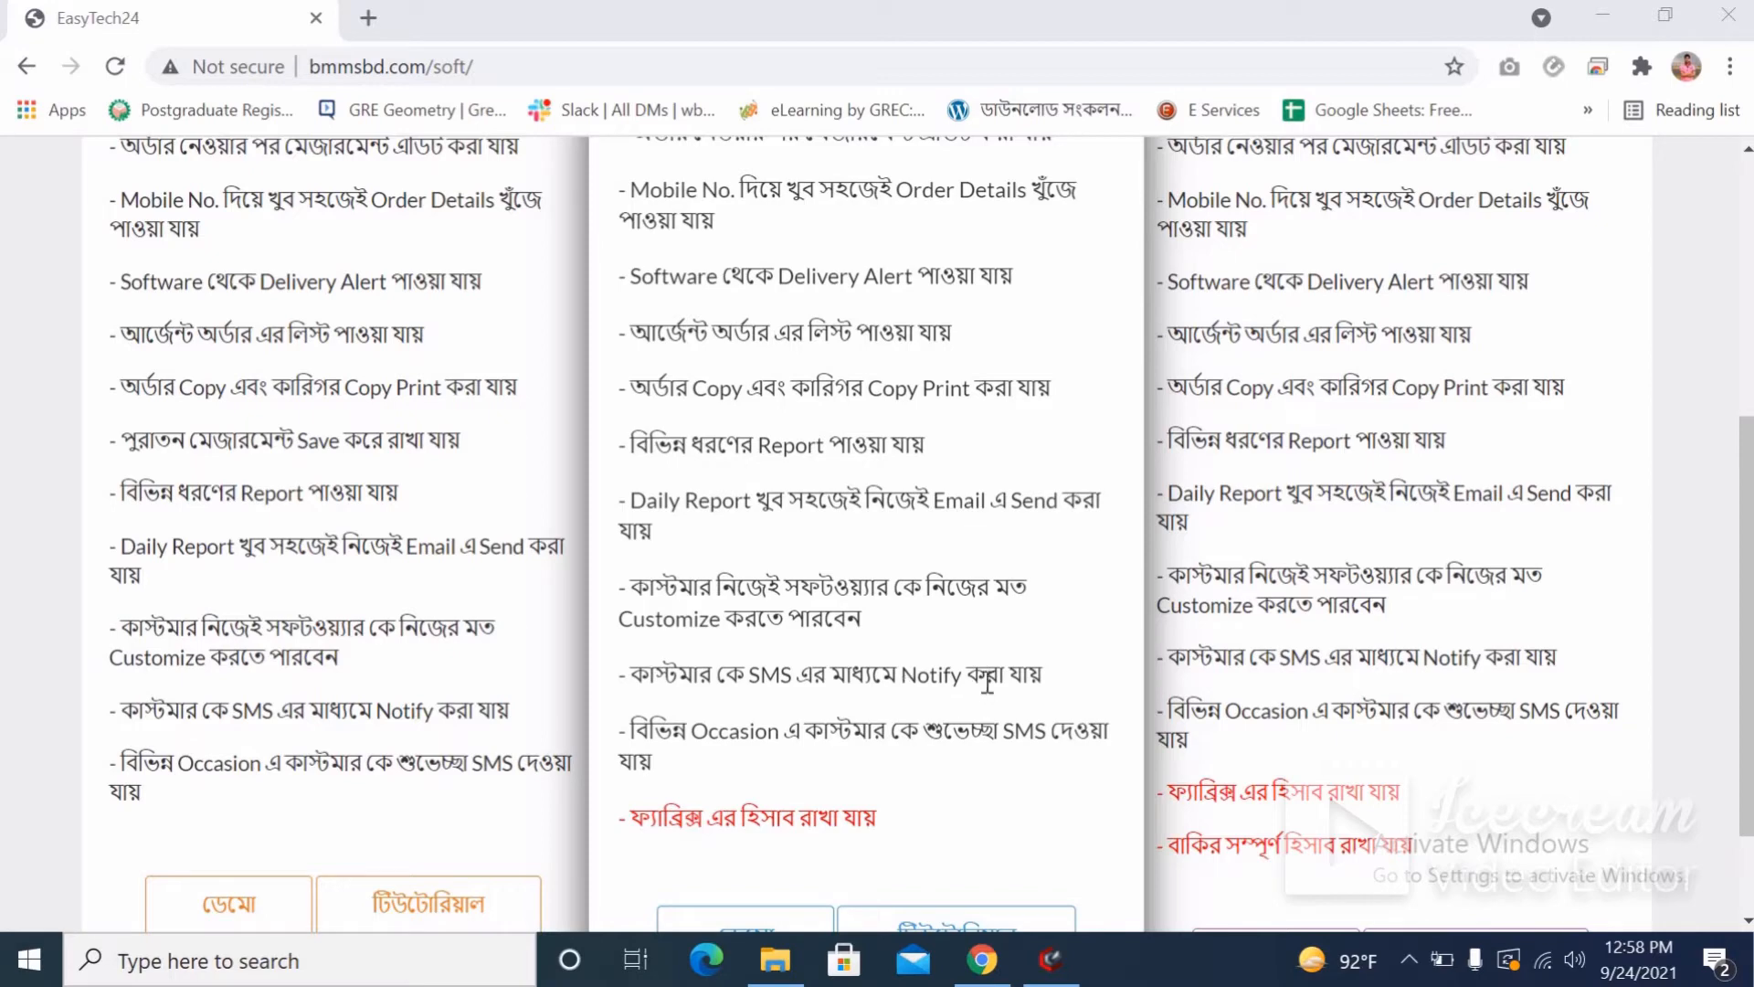
{"action": "scroll", "coordinate": [916, 769], "scroll_direction": "down", "scroll_amount": 2}
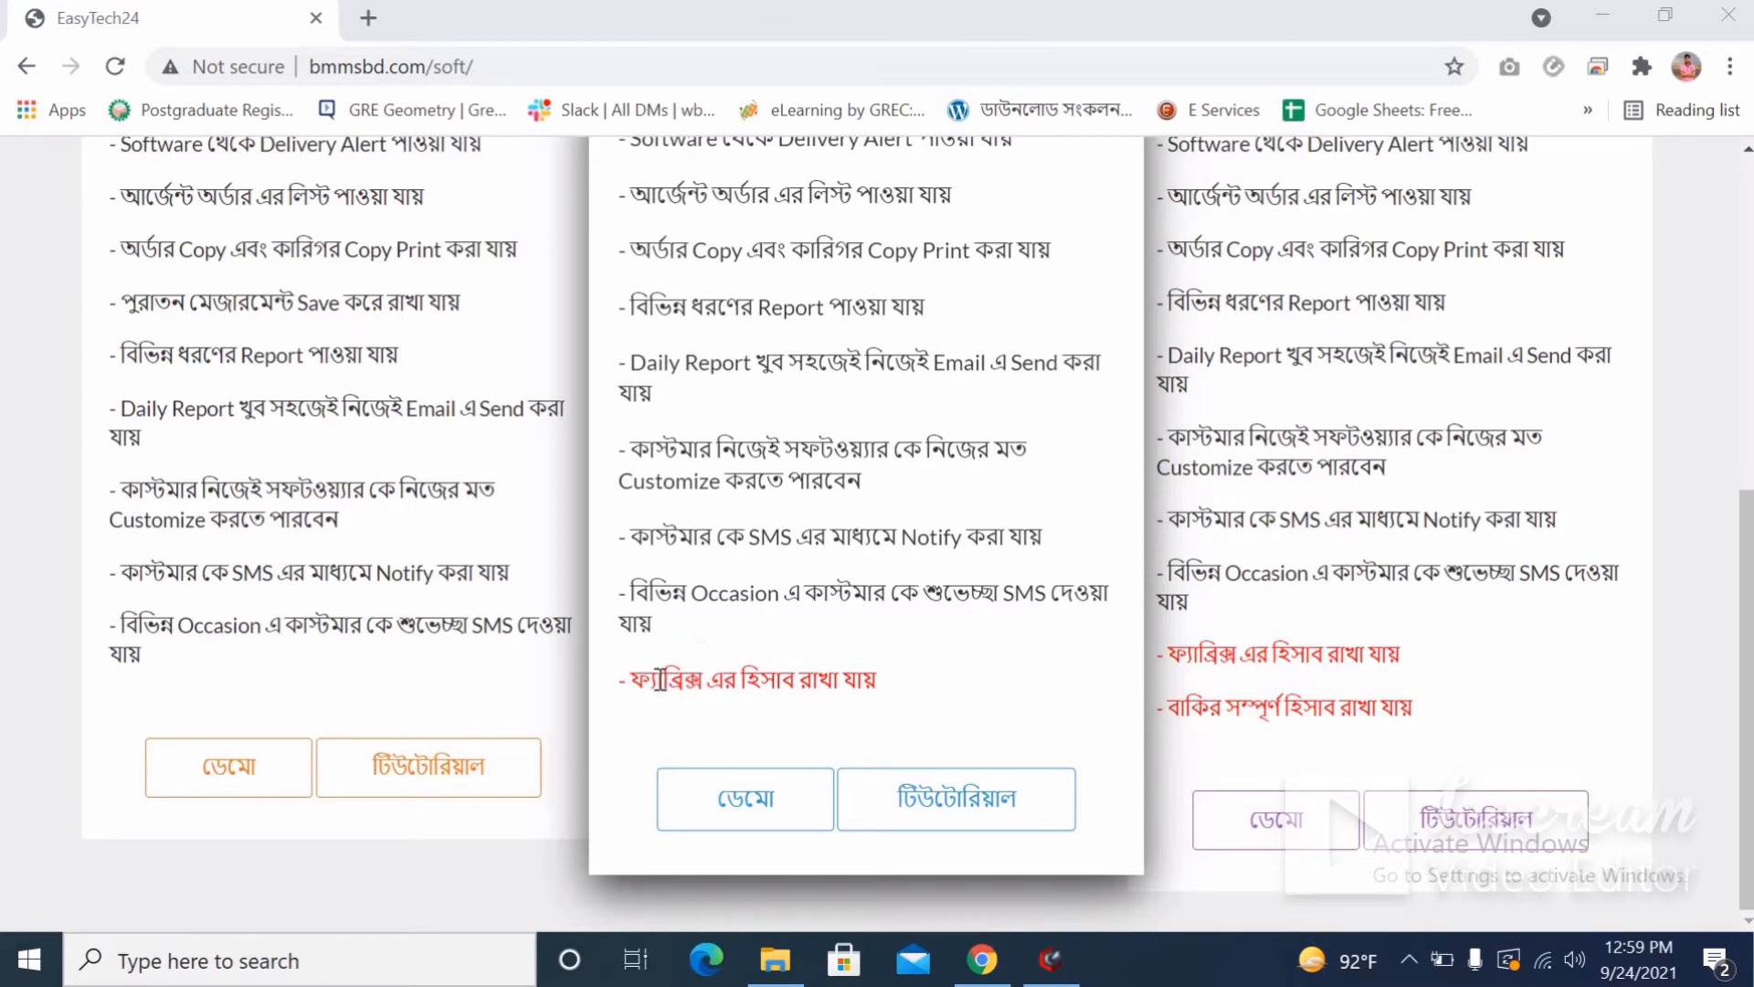
{"action": "scroll", "coordinate": [907, 674], "scroll_direction": "up", "scroll_amount": 1}
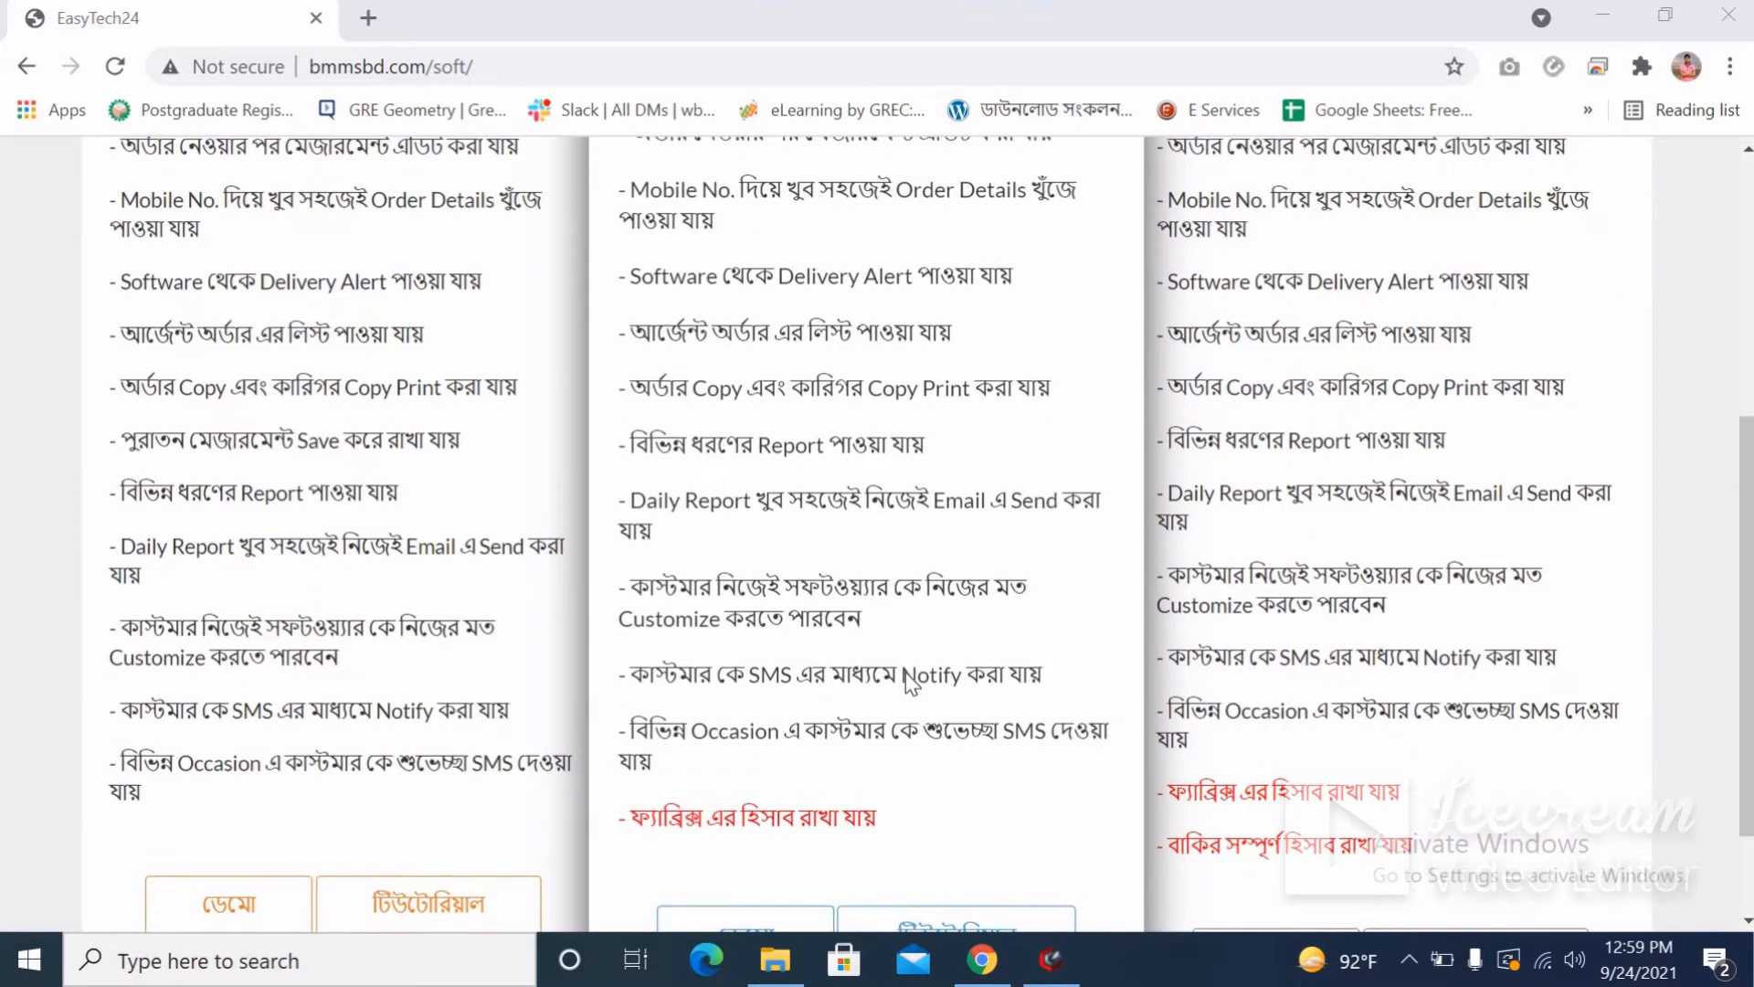
{"action": "scroll", "coordinate": [906, 676], "scroll_direction": "down", "scroll_amount": 1}
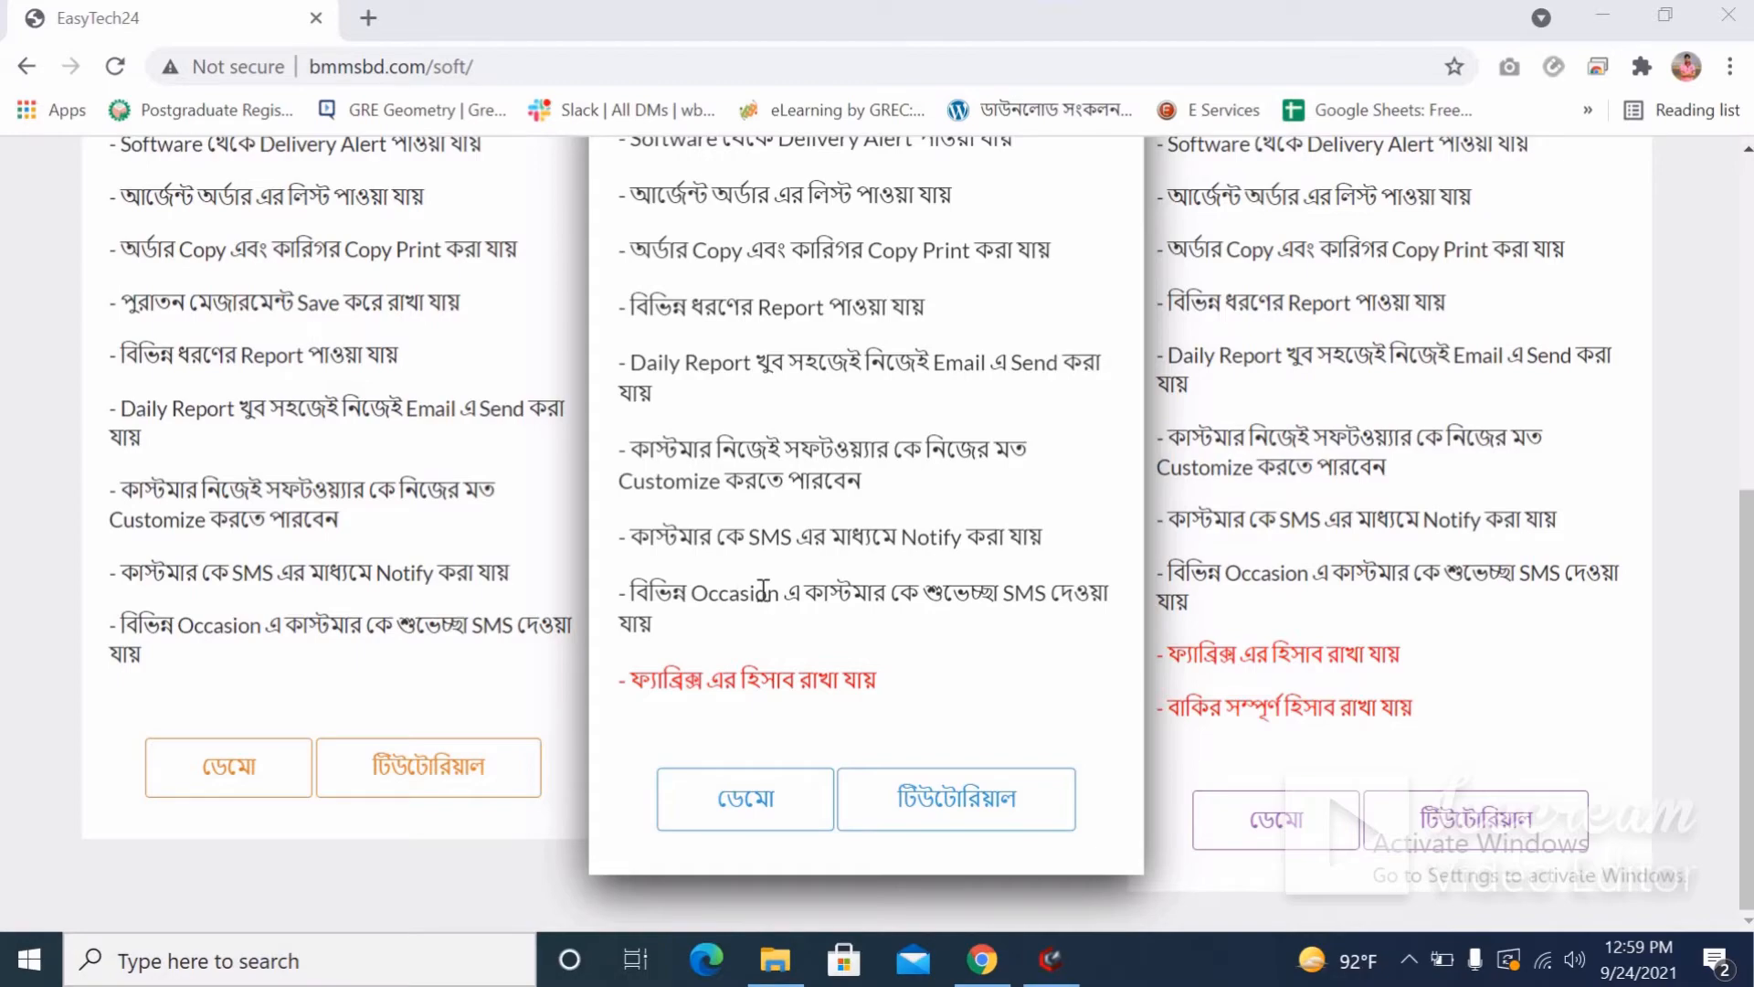
{"action": "scroll", "coordinate": [763, 592], "scroll_direction": "up", "scroll_amount": 6}
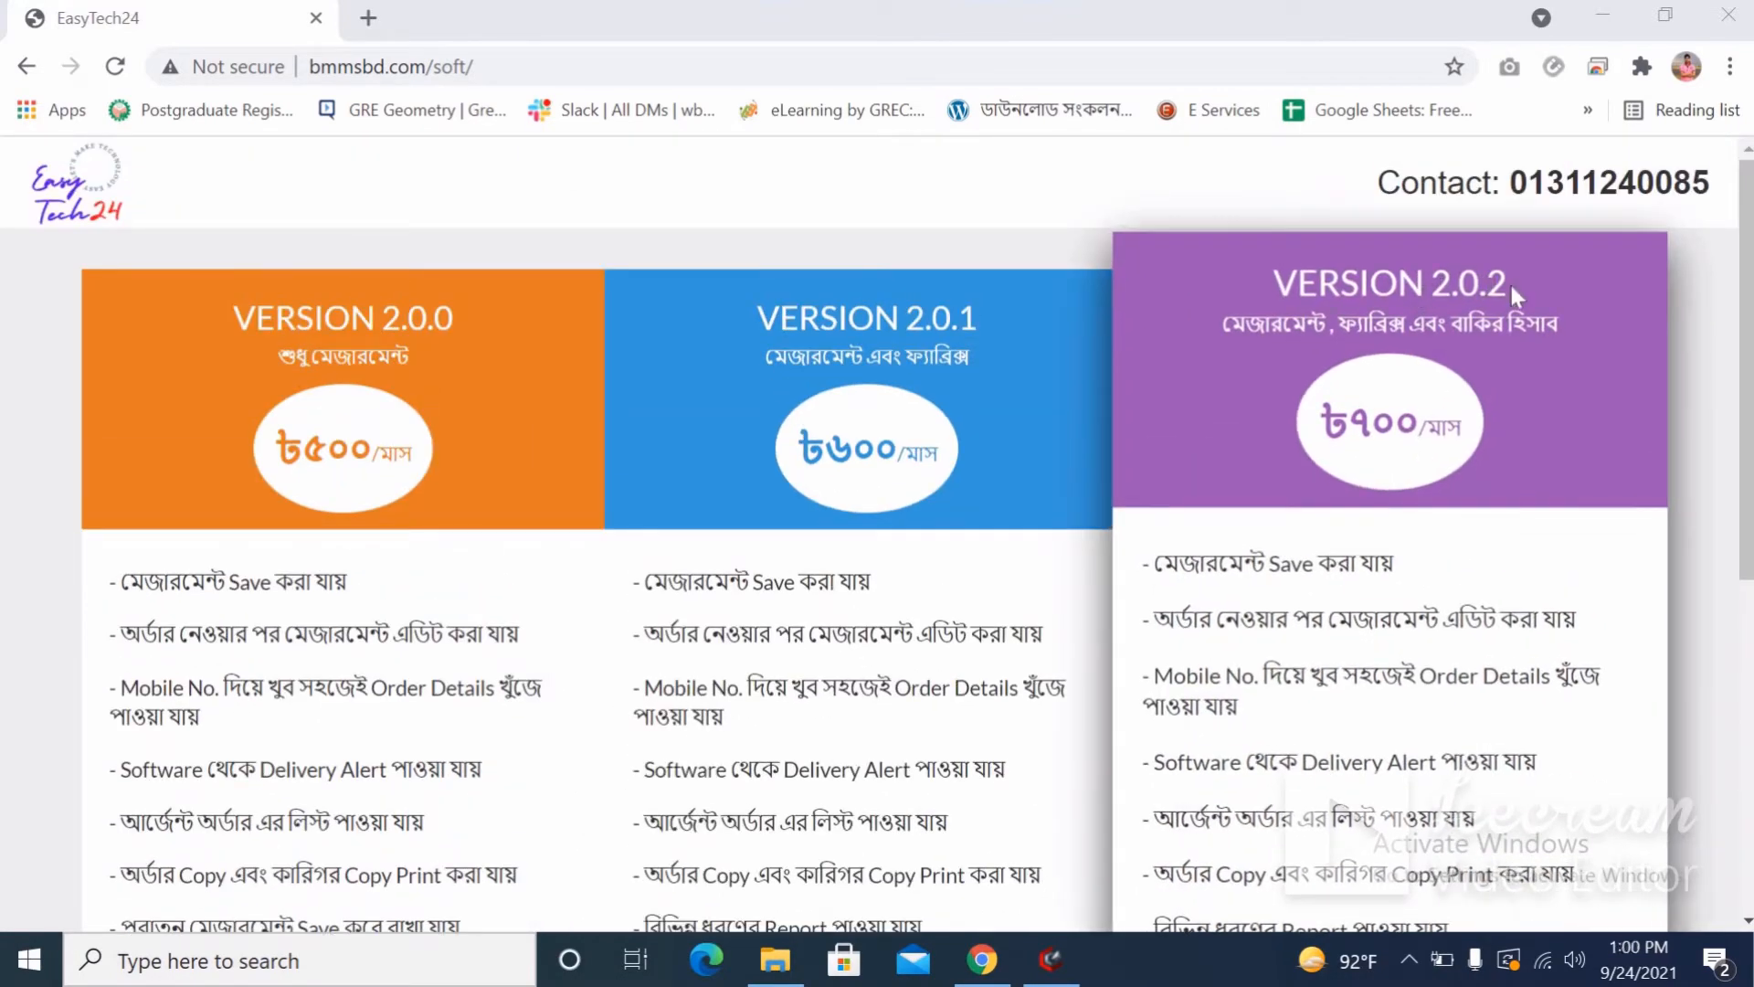
{"action": "scroll", "coordinate": [1451, 548], "scroll_direction": "down", "scroll_amount": 6}
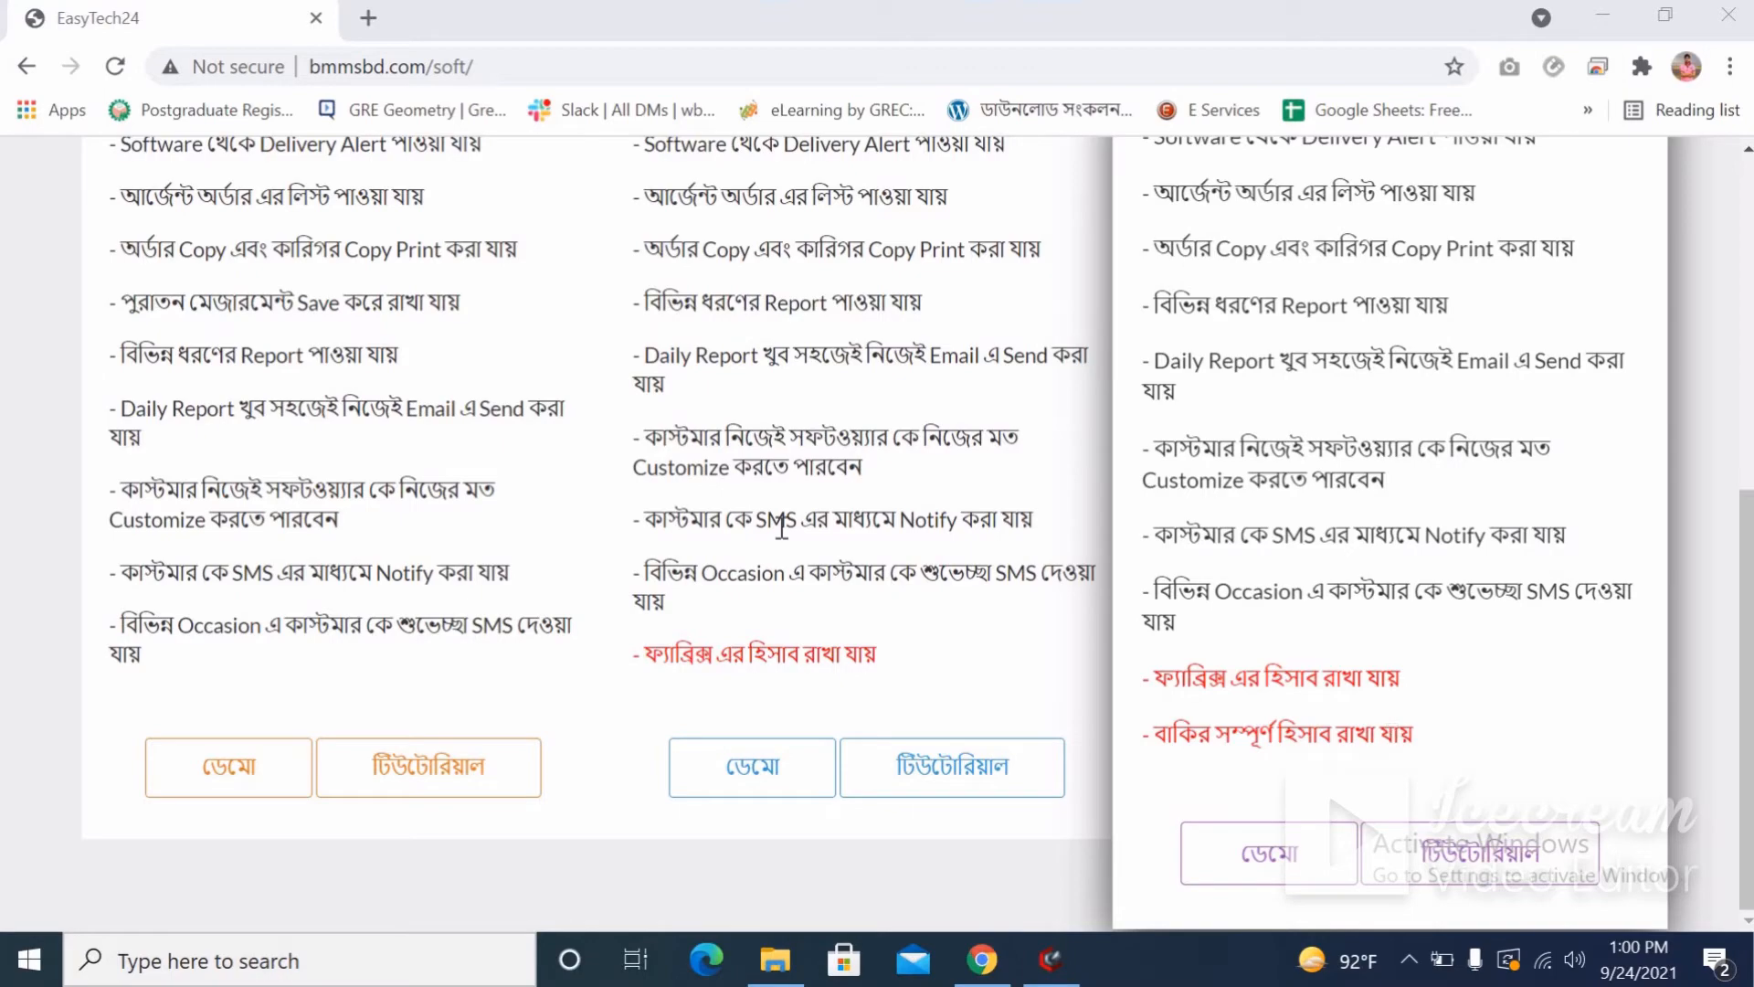
{"action": "scroll", "coordinate": [918, 221], "scroll_direction": "up", "scroll_amount": 6}
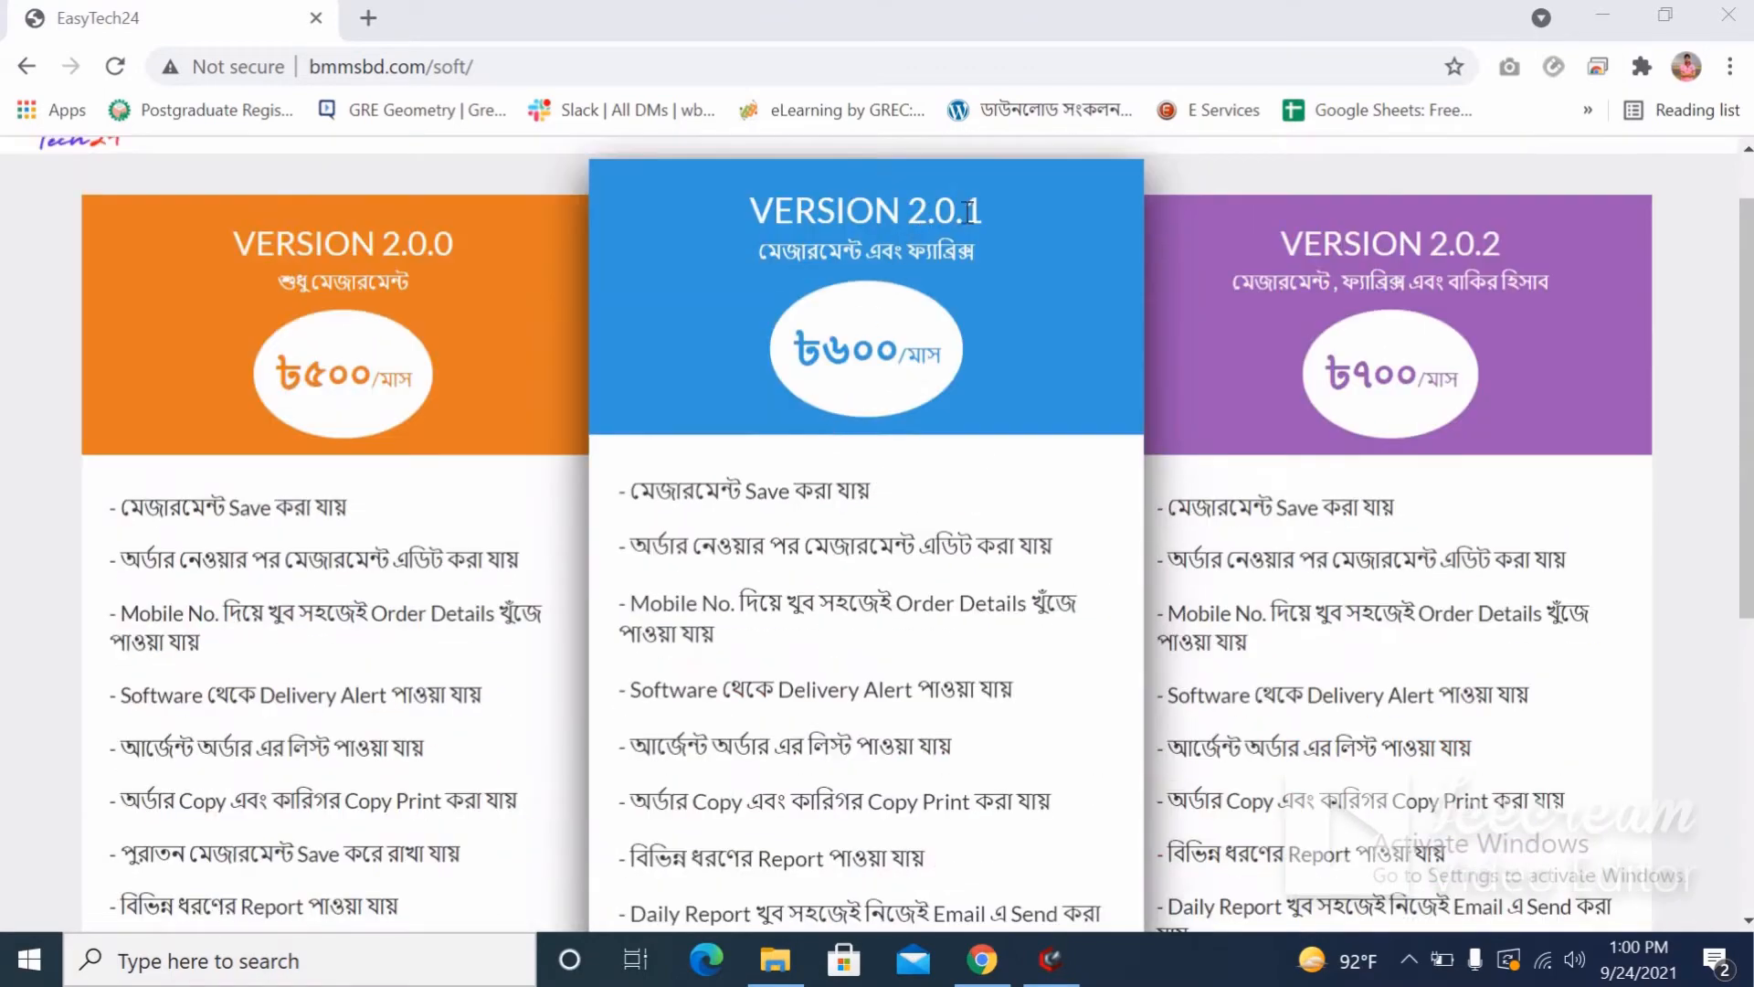
{"action": "scroll", "coordinate": [955, 563], "scroll_direction": "down", "scroll_amount": 6}
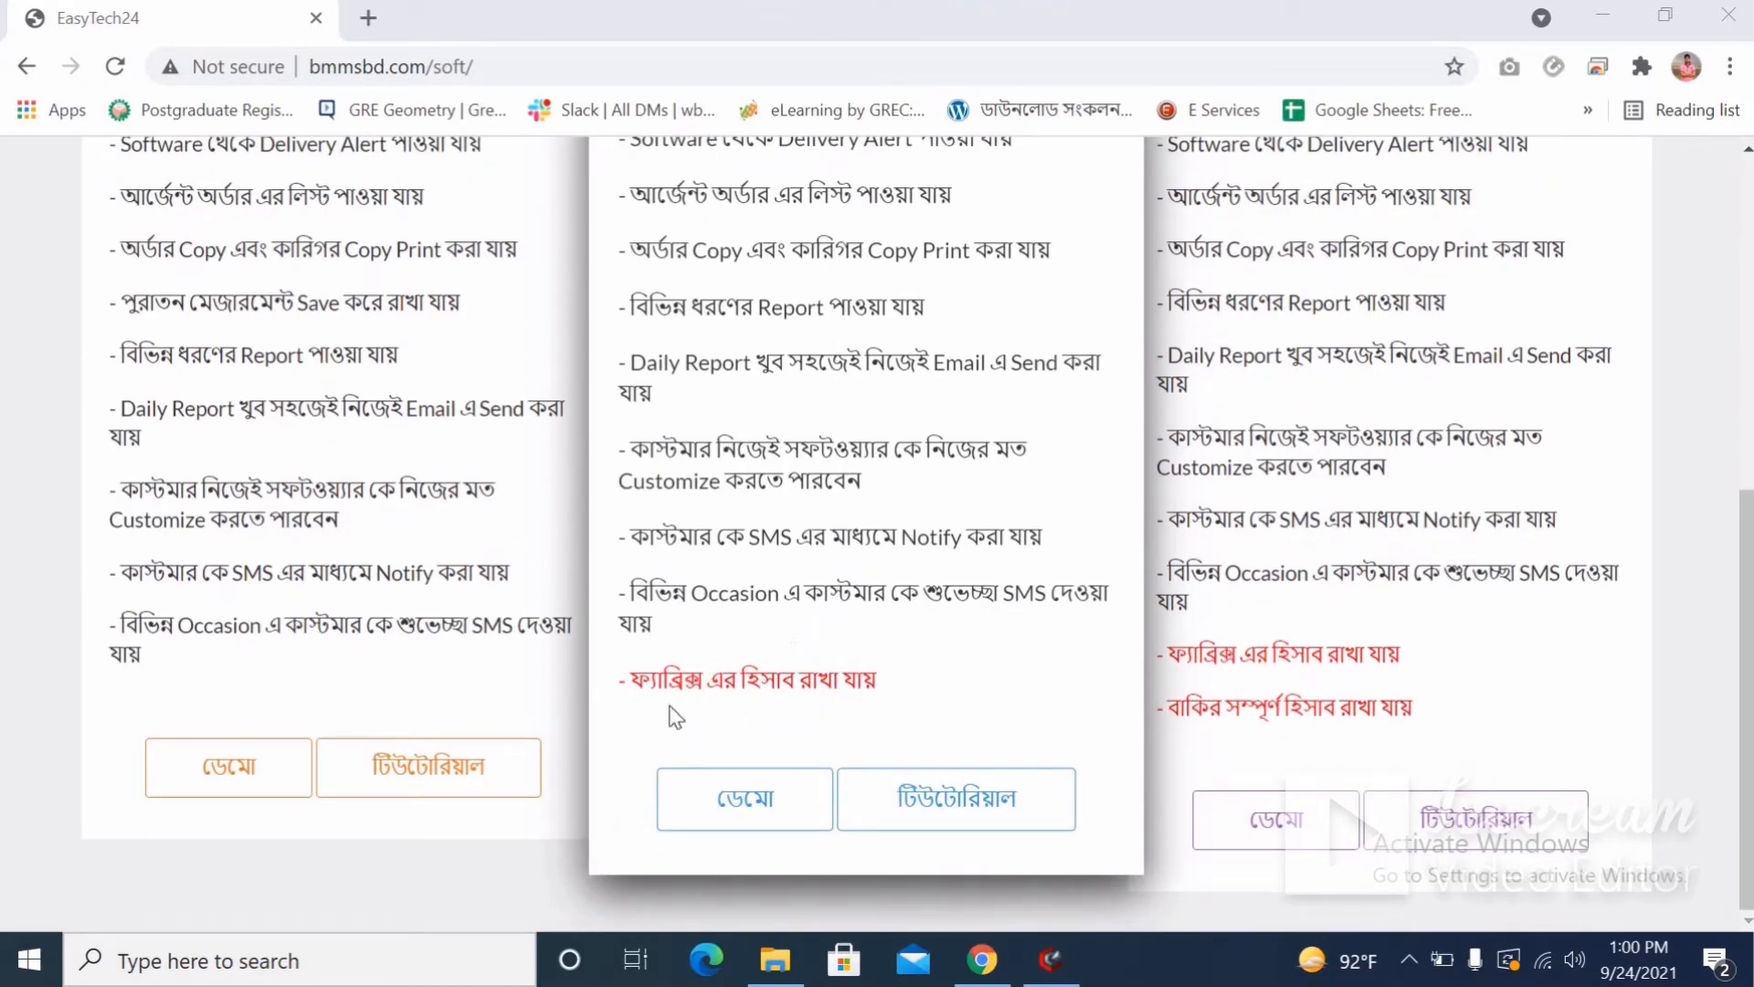
{"action": "left_click", "coordinate": [751, 802]}
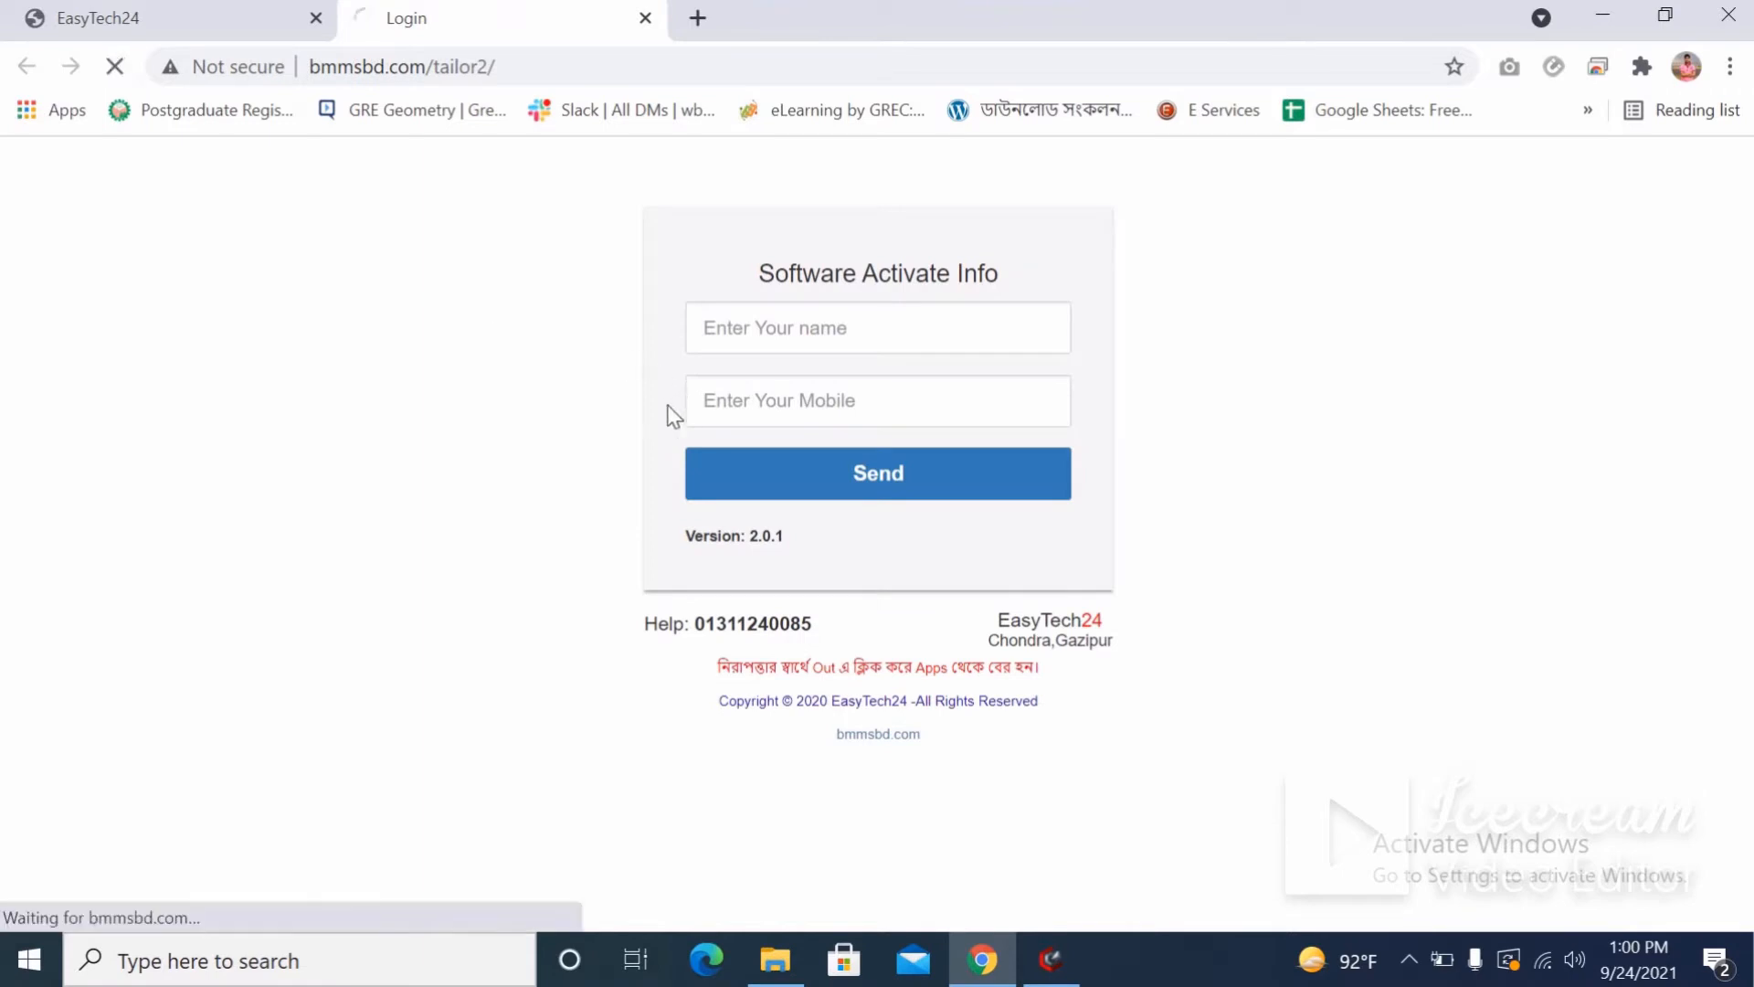
Log into the demo, dismiss the password and referral popups, and enter the Operation page.
{"action": "left_click", "coordinate": [831, 490]}
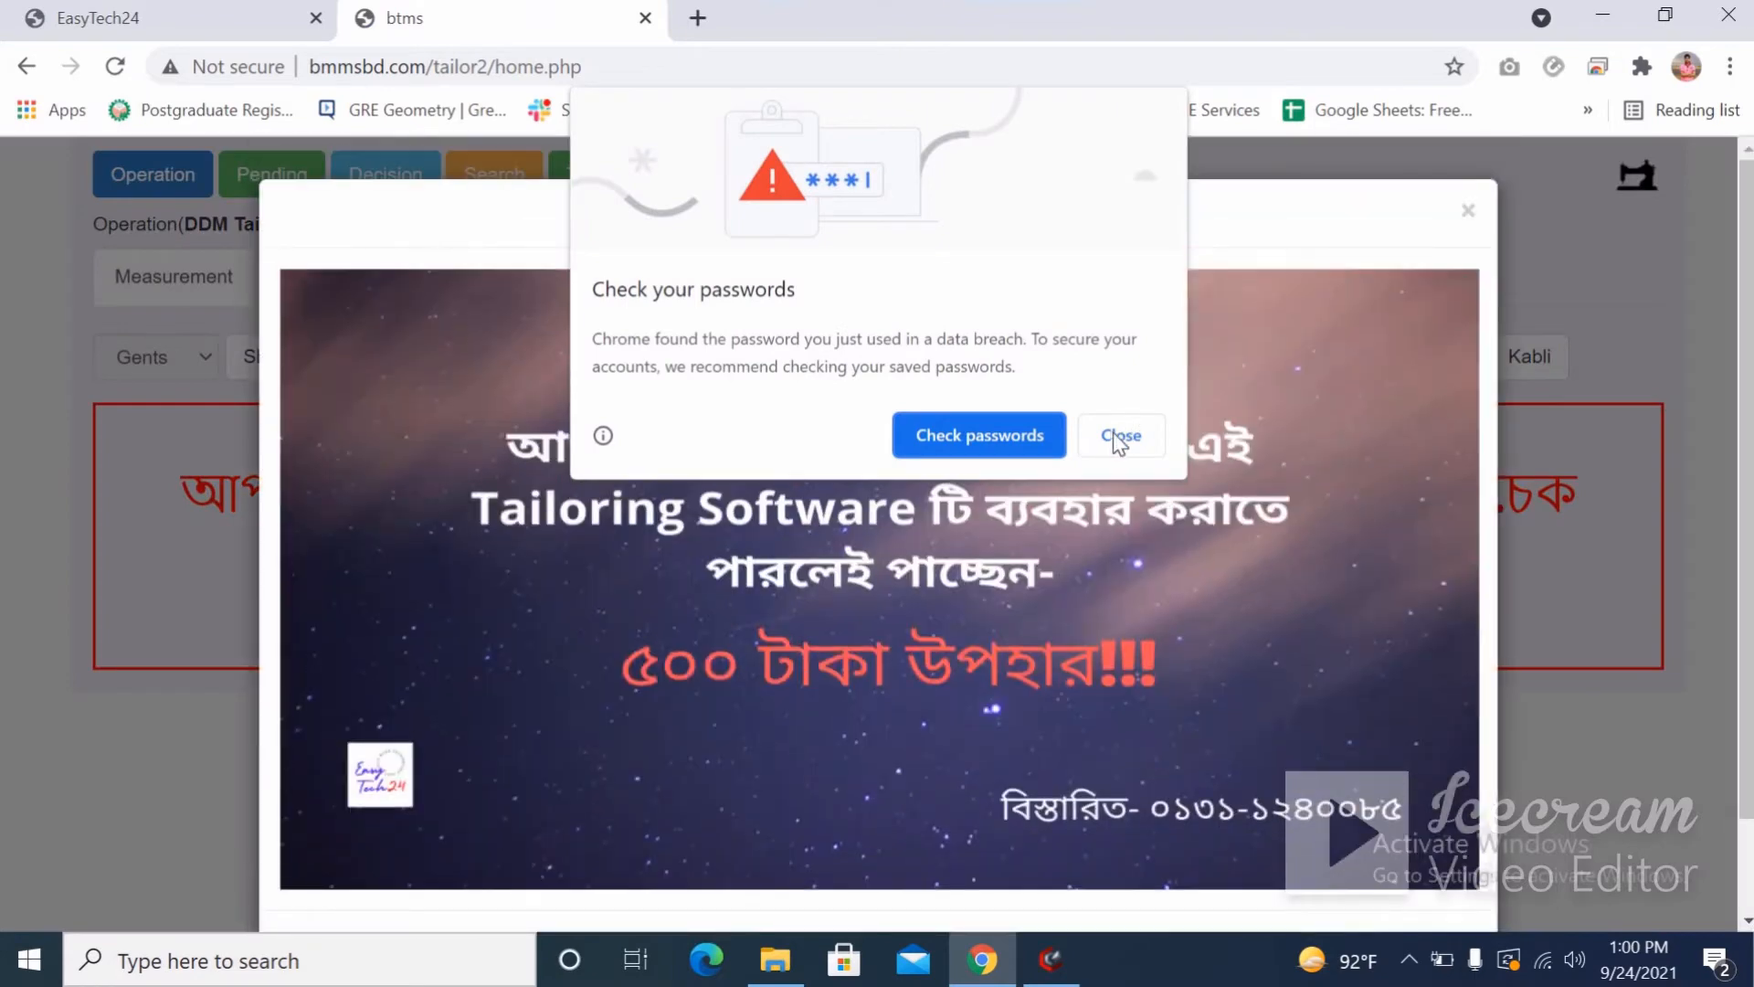
{"action": "left_click", "coordinate": [1114, 433]}
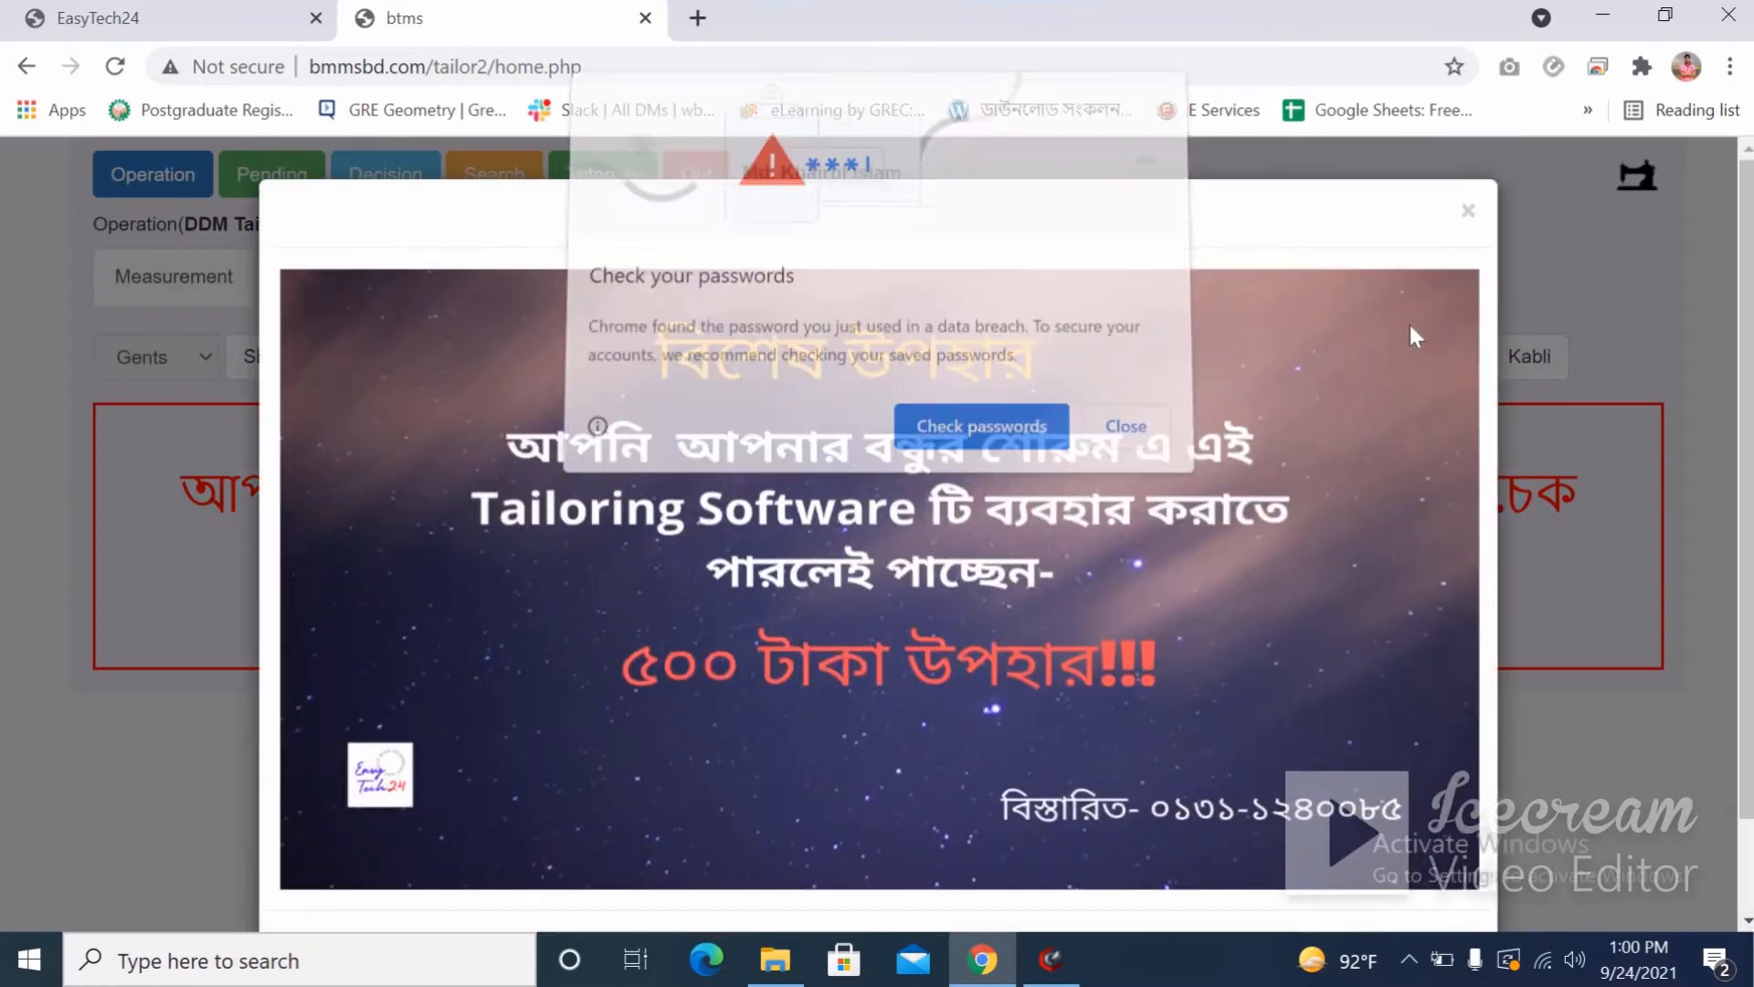
{"action": "left_click", "coordinate": [1470, 218]}
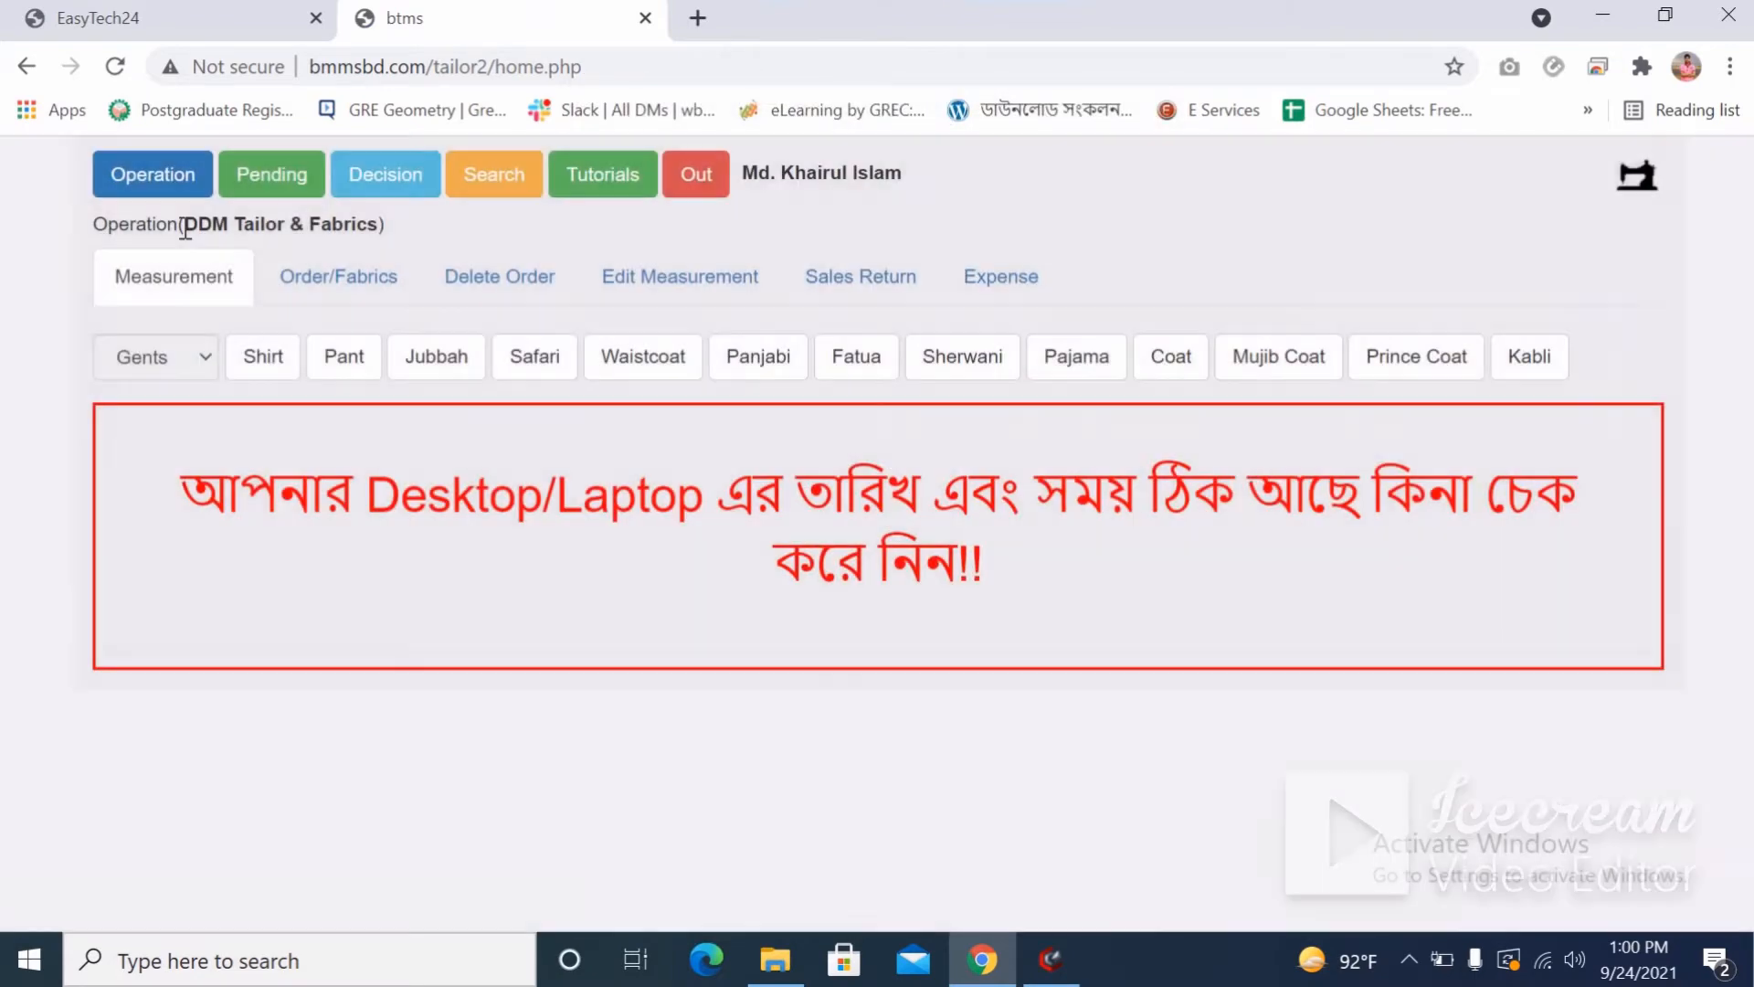
{"action": "left_click", "coordinate": [165, 190]}
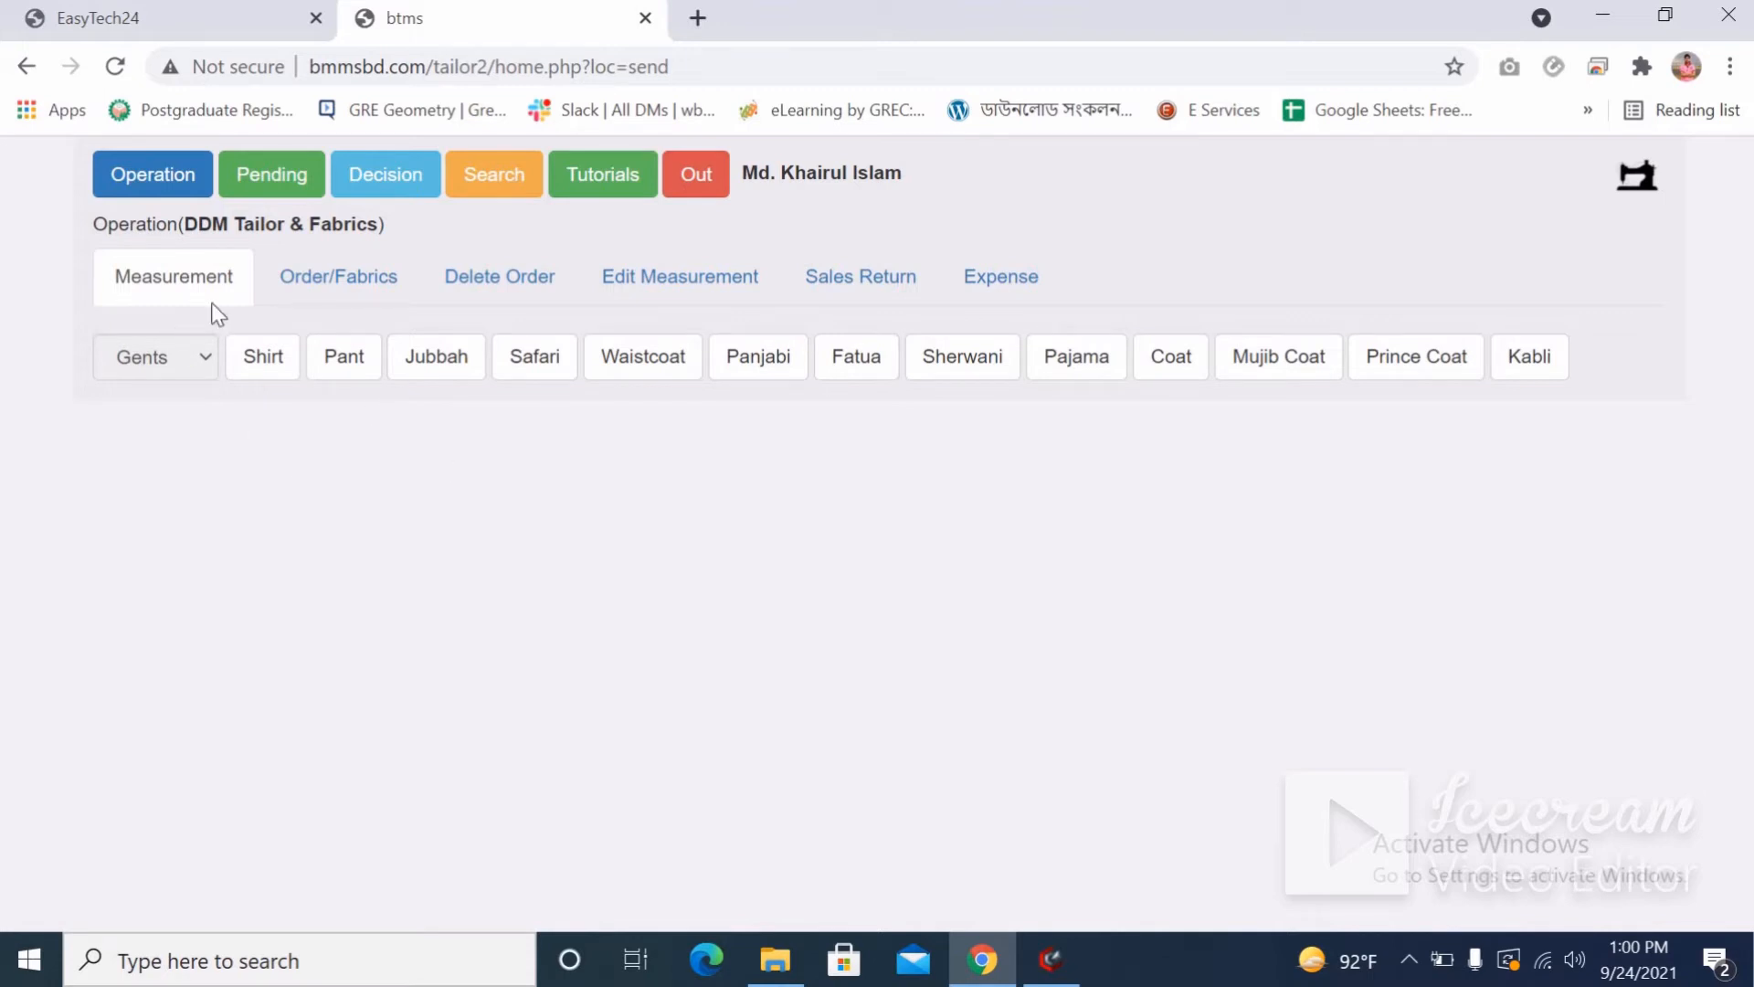
{"action": "left_click", "coordinate": [511, 366]}
Open a Pant form and enter measurements 7, 8, 6, 6, 5, 5 starting at লম্বা.
{"action": "left_click", "coordinate": [261, 369]}
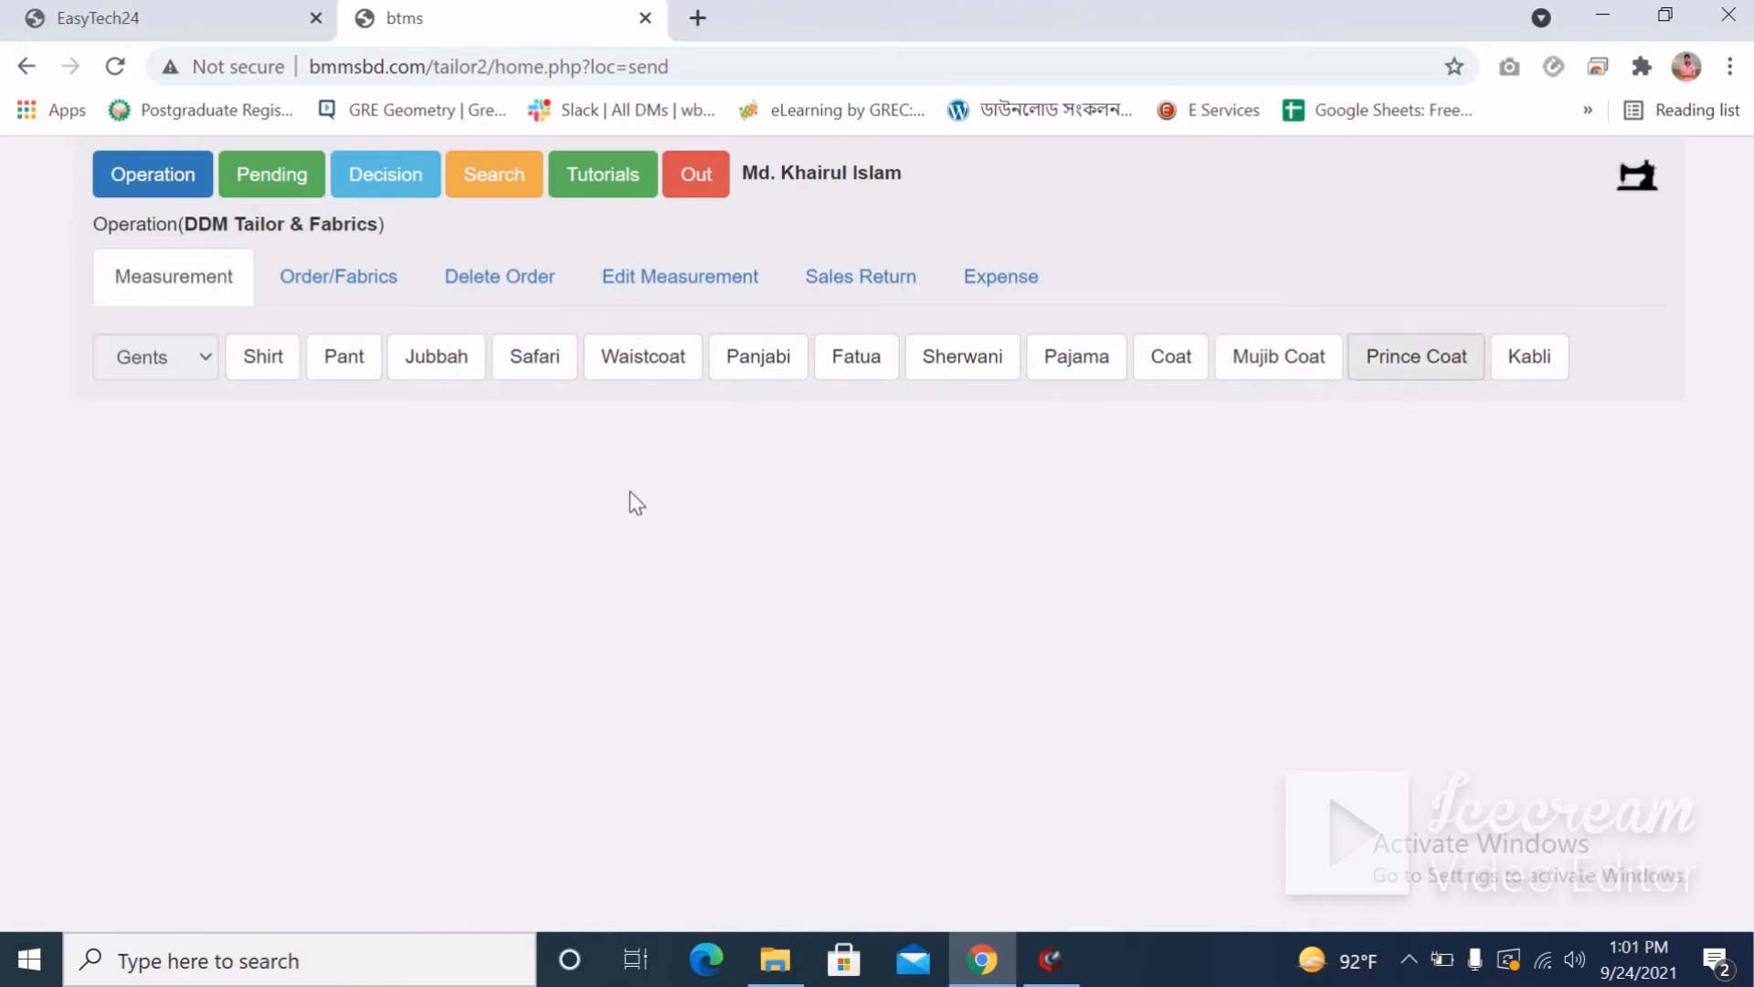
{"action": "left_click", "coordinate": [345, 365]}
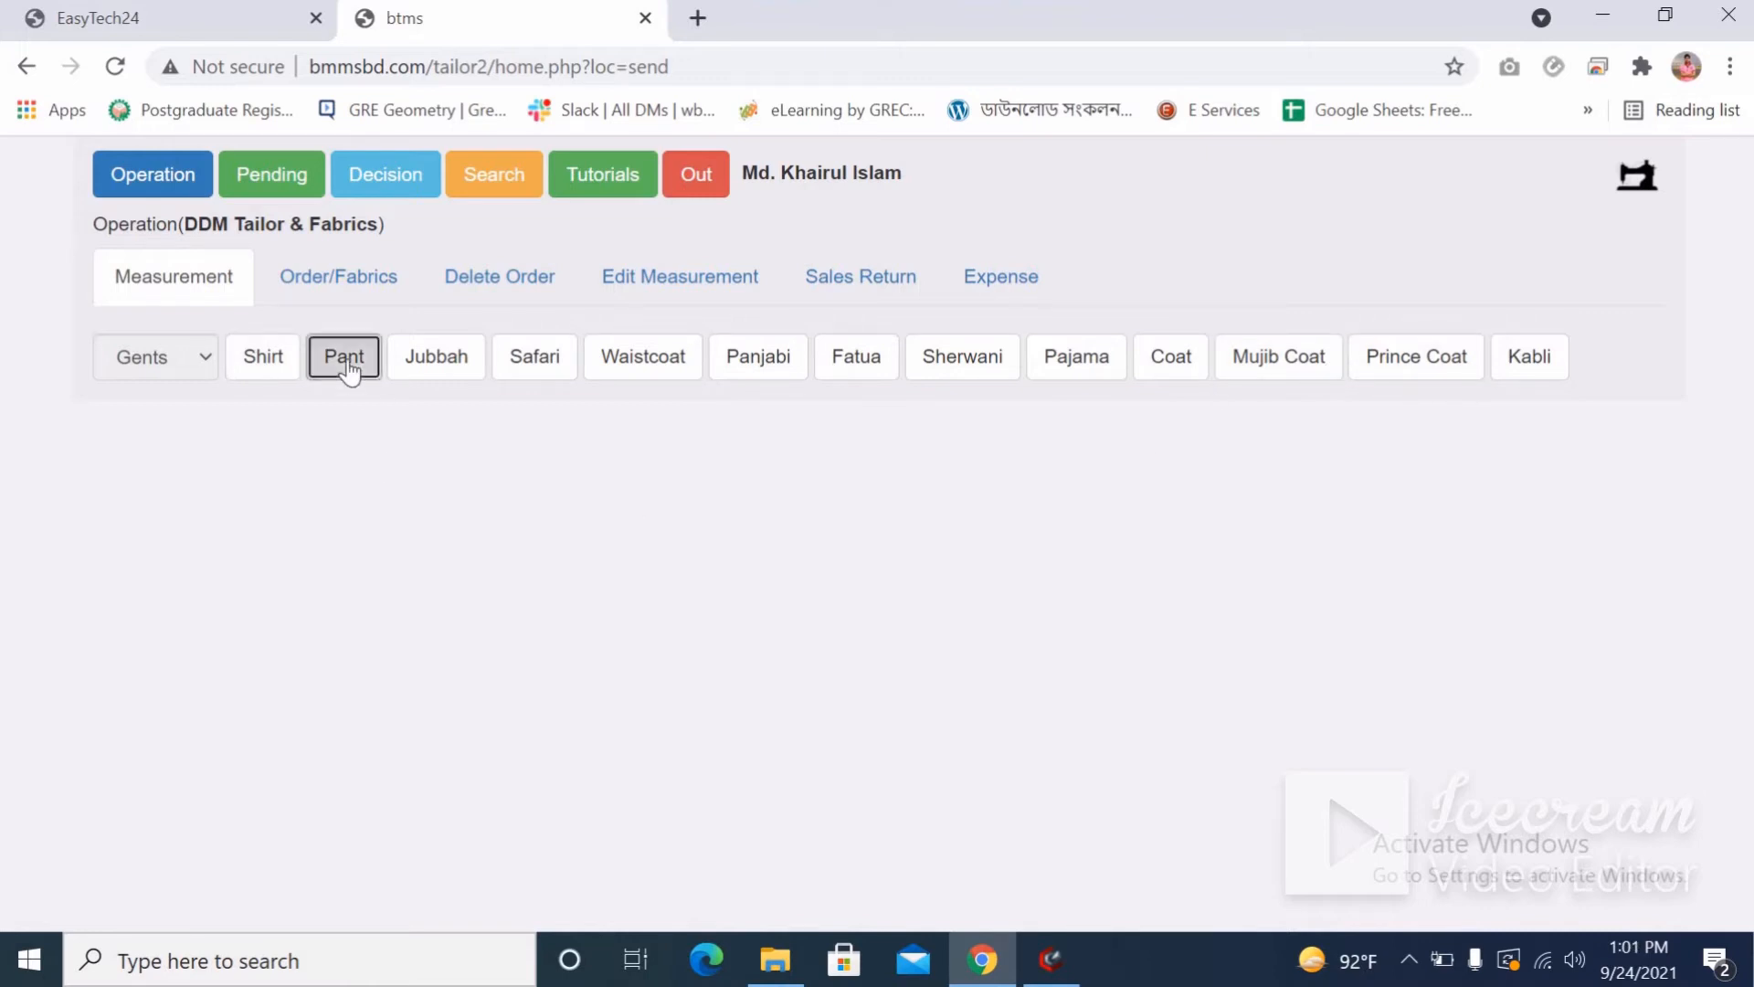
{"action": "left_click", "coordinate": [243, 588]}
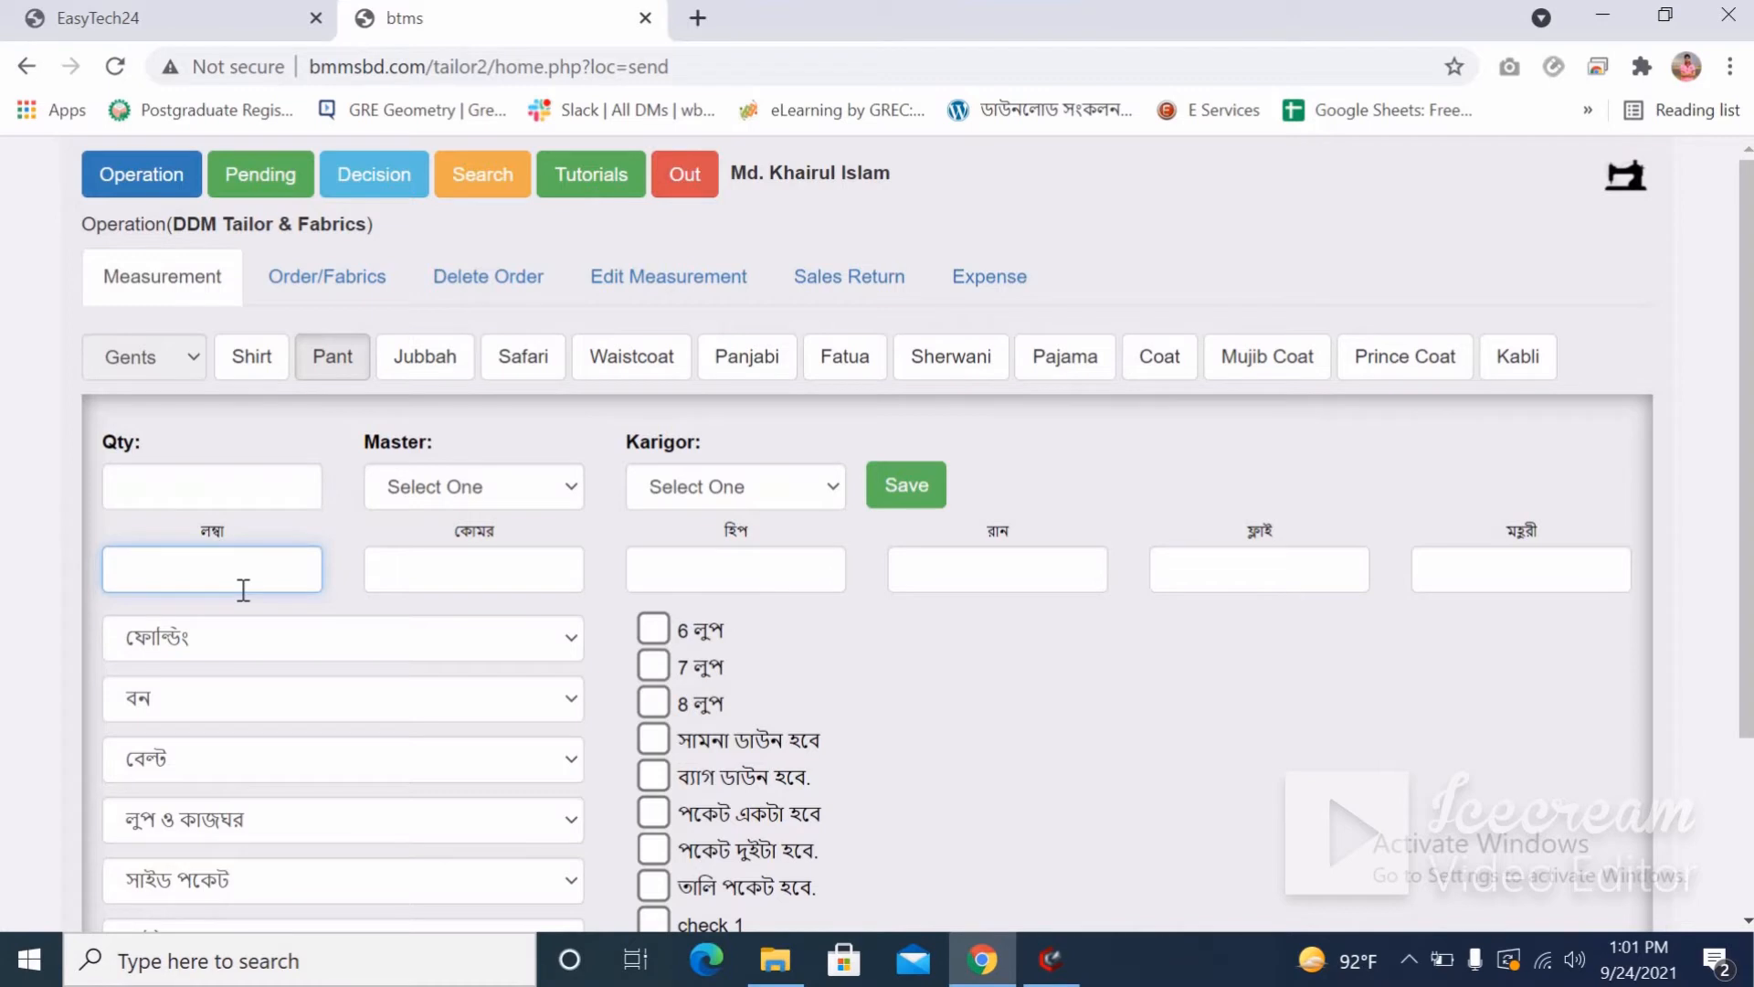
{"action": "type", "text": "7"}
{"action": "key", "text": "Tab"}
{"action": "type", "text": "8"}
{"action": "key", "text": "Tab"}
{"action": "type", "text": "6"}
{"action": "key", "text": "Tab"}
{"action": "type", "text": "6"}
{"action": "key", "text": "Tab"}
{"action": "type", "text": "5"}
{"action": "key", "text": "Tab"}
{"action": "type", "text": "5"}
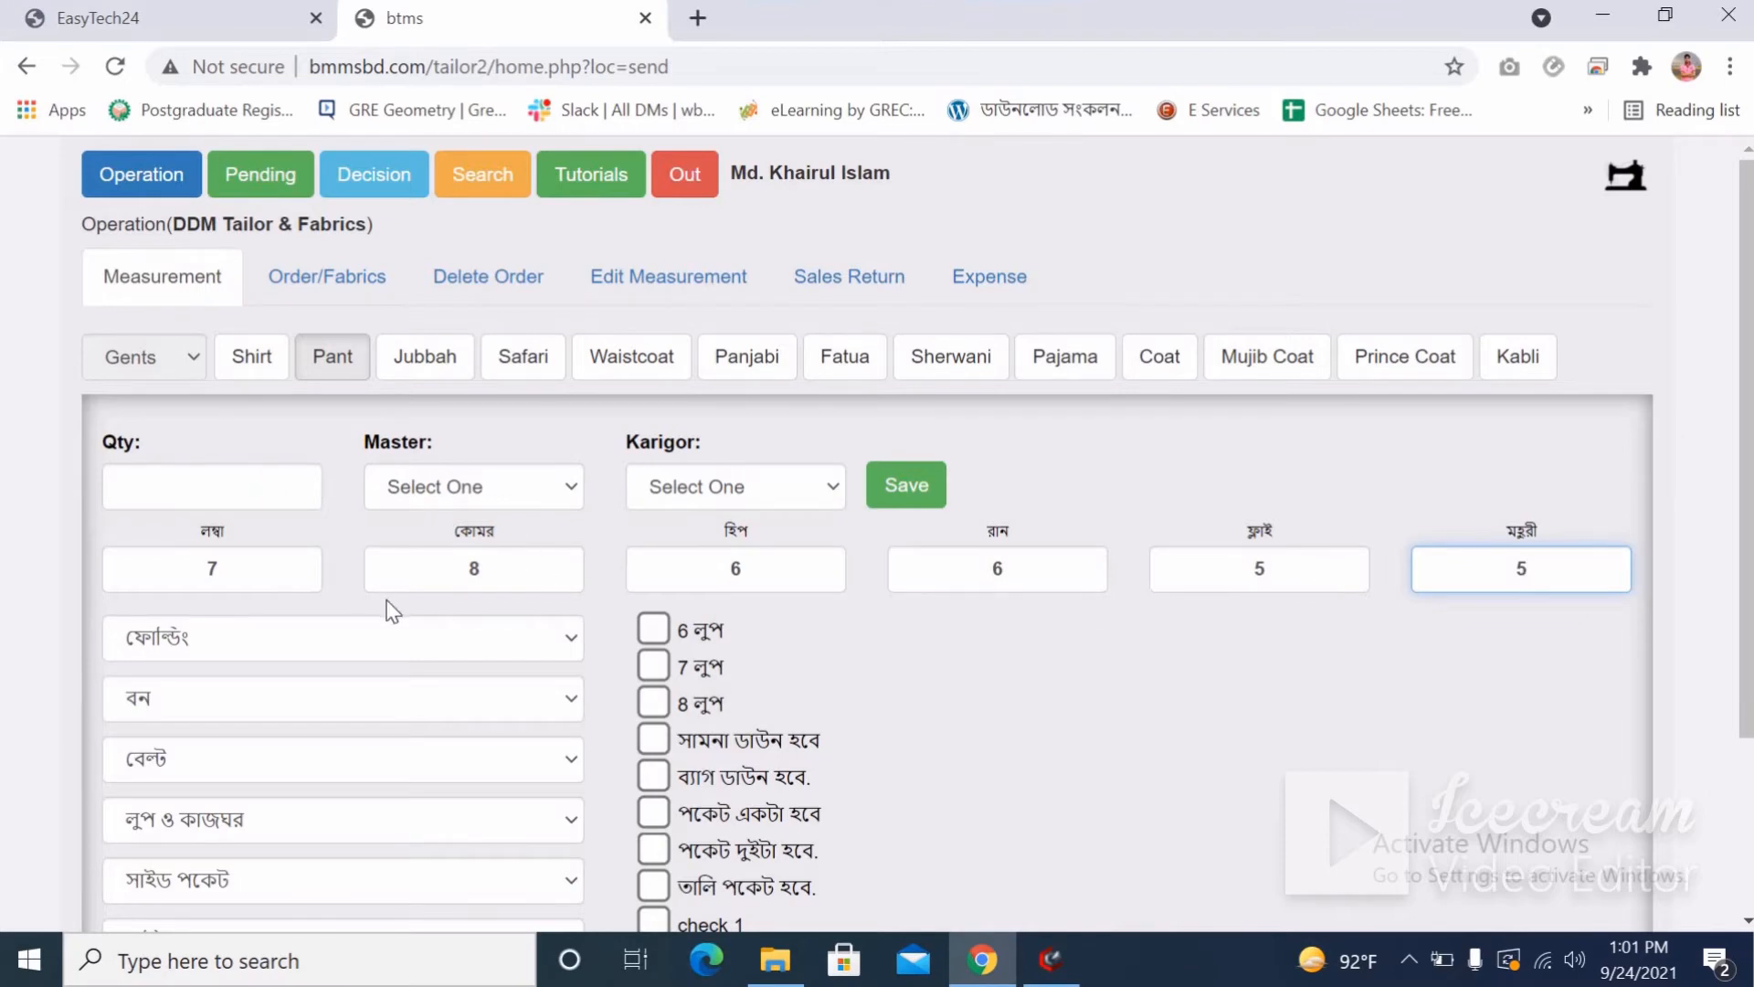
{"action": "scroll", "coordinate": [391, 606], "scroll_direction": "down", "scroll_amount": 2}
{"action": "scroll", "coordinate": [391, 606], "scroll_direction": "up", "scroll_amount": 2}
Mark the pant with 6 loops and front down, with সোয়া ইঞ্চি চিড়া ফোল্ডিং folding.
{"action": "left_click", "coordinate": [653, 630]}
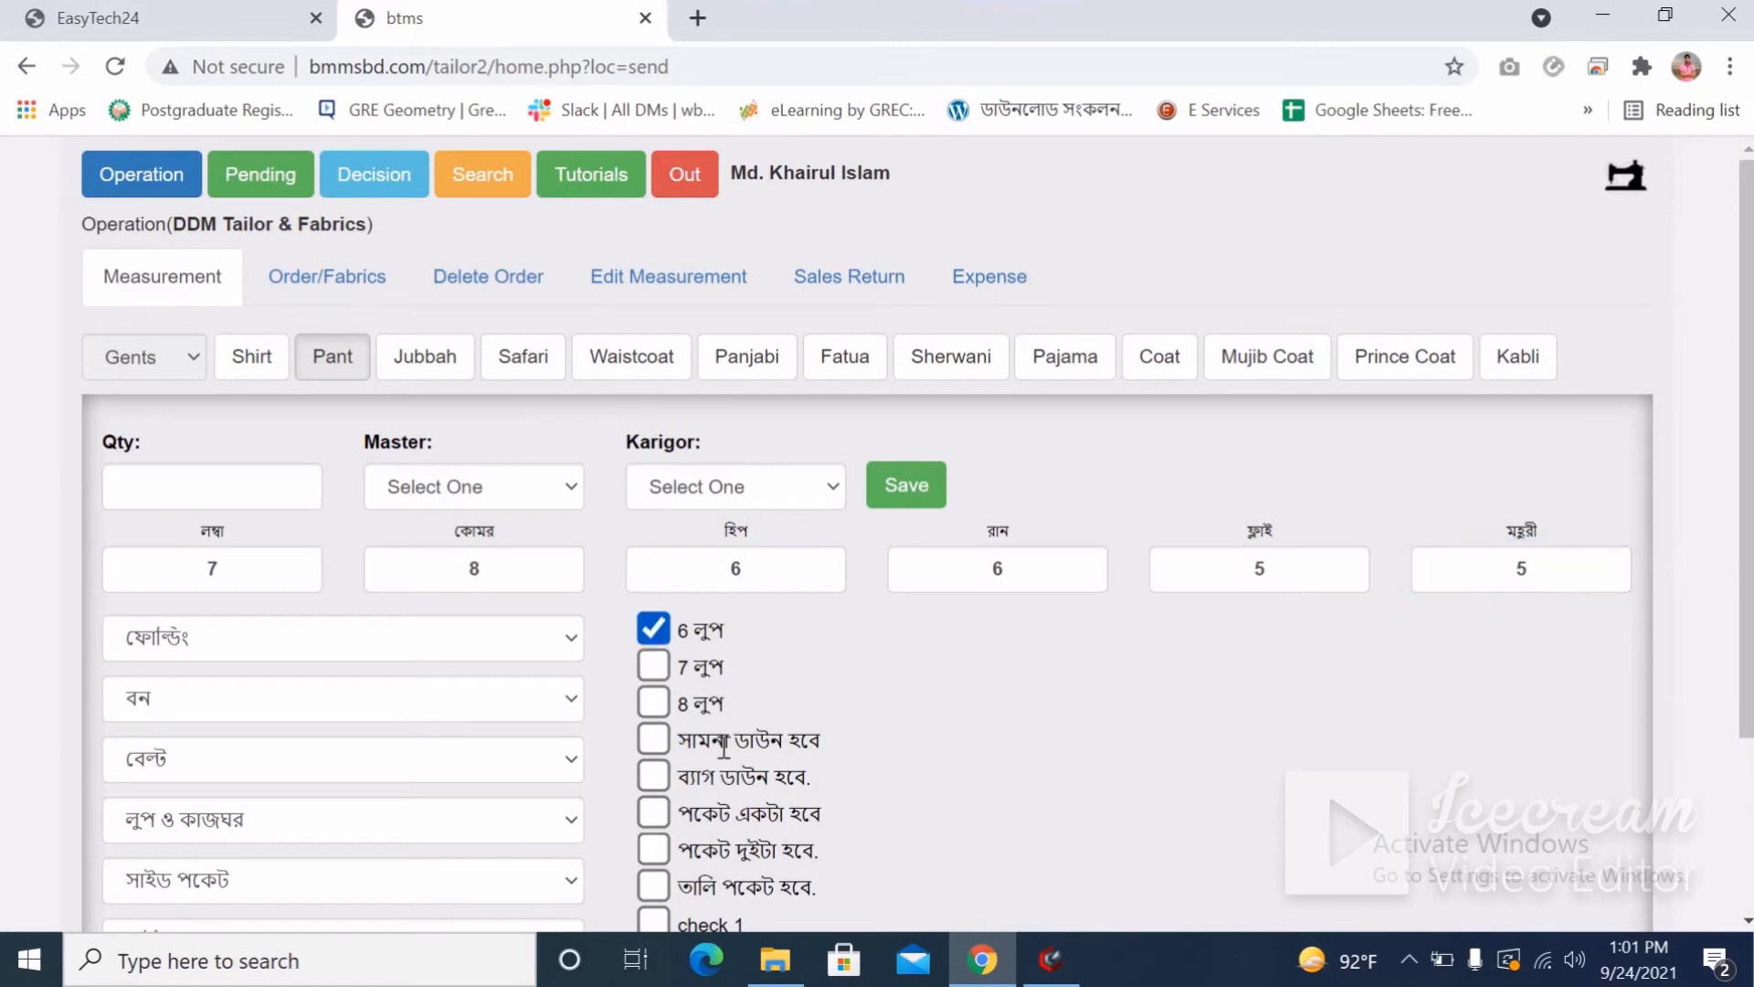
{"action": "scroll", "coordinate": [653, 630], "scroll_direction": "down", "scroll_amount": 2}
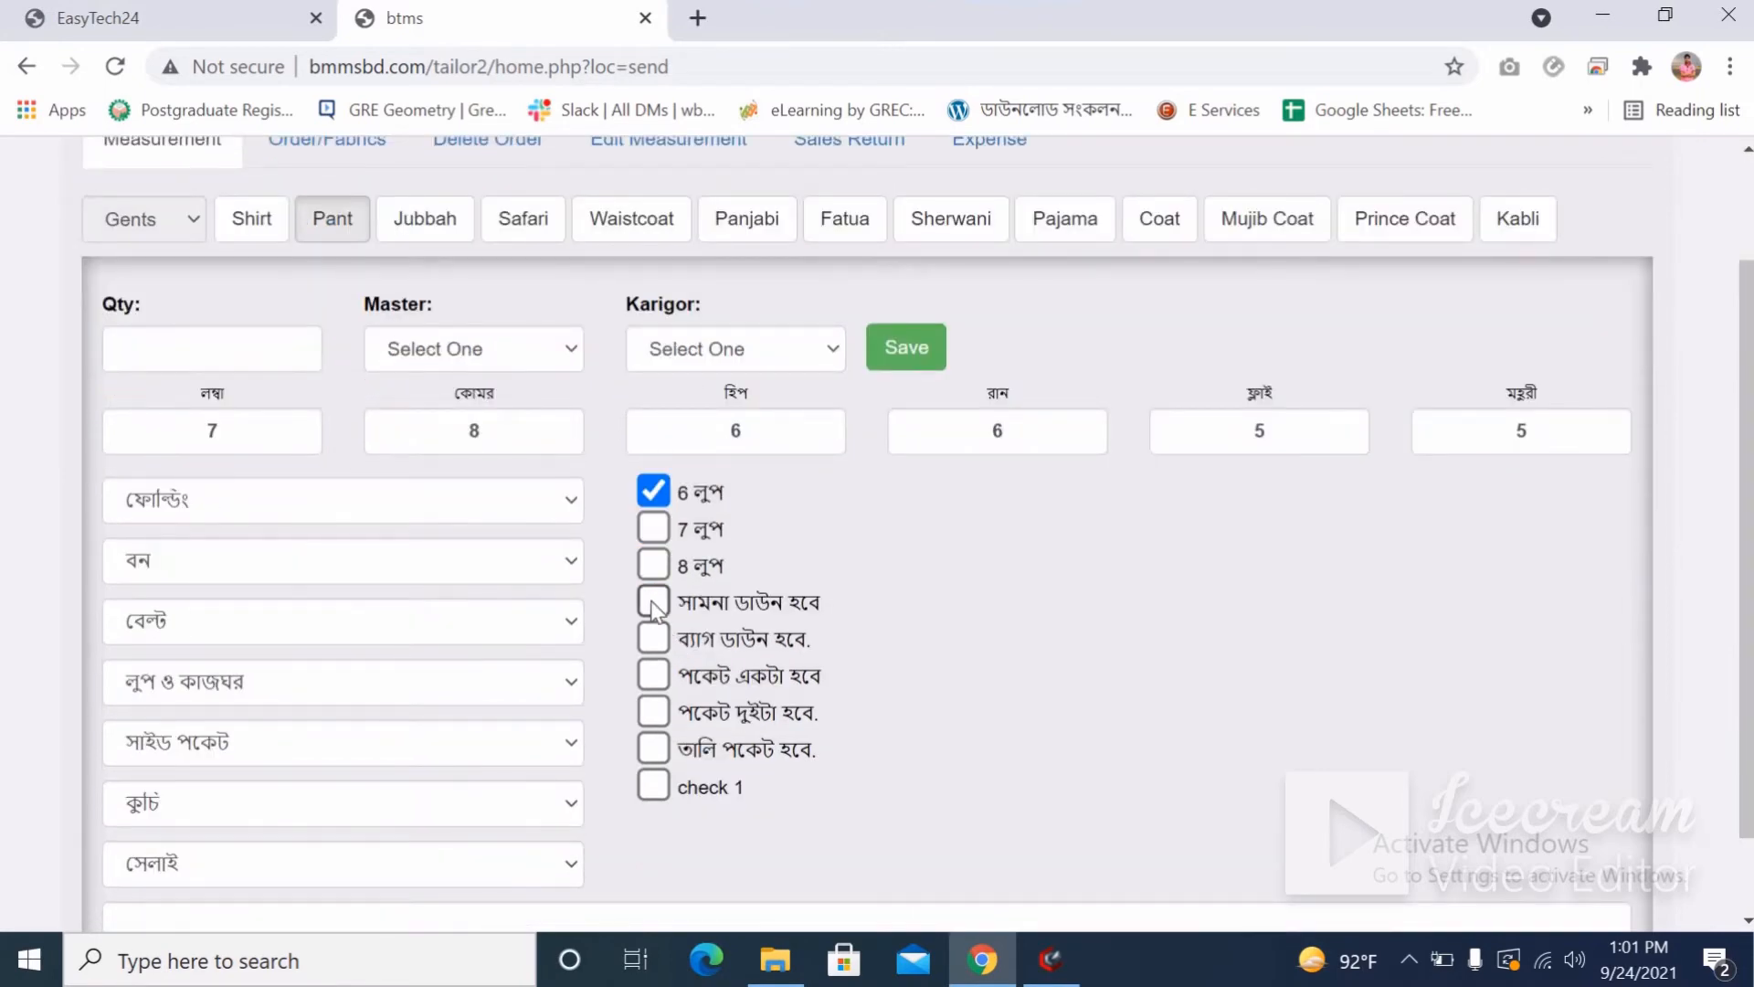
{"action": "left_click", "coordinate": [653, 603]}
{"action": "left_click", "coordinate": [246, 507]}
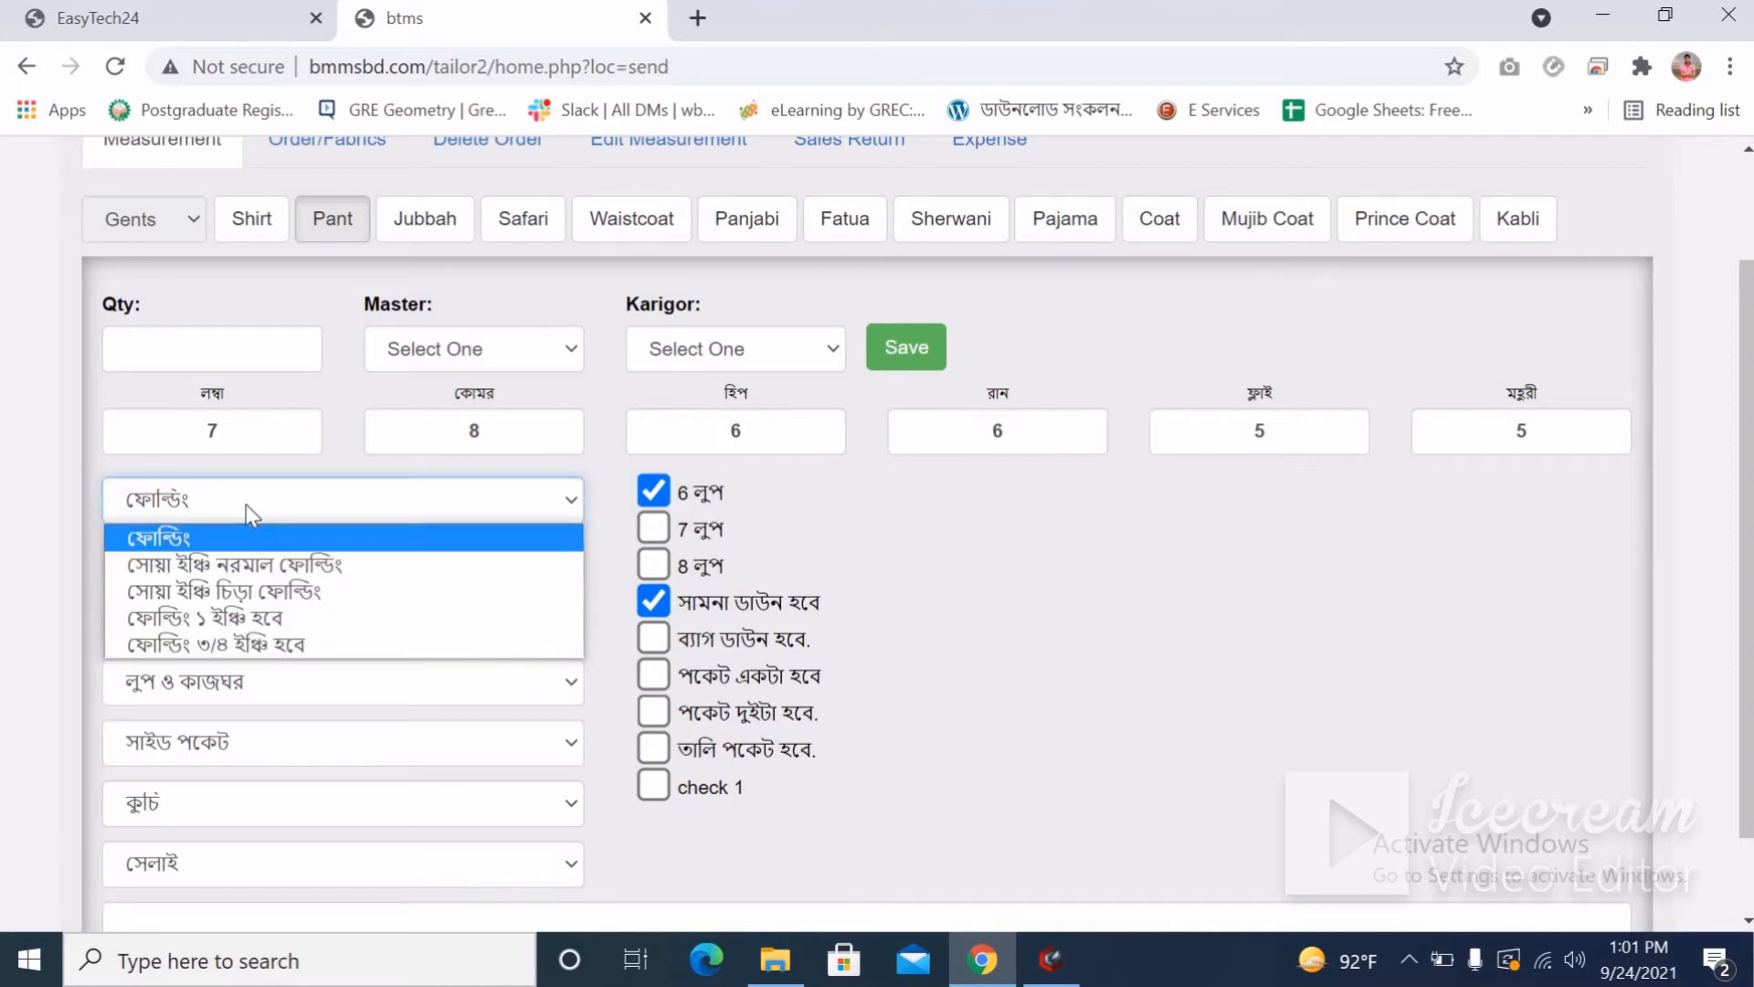
{"action": "left_click", "coordinate": [243, 589]}
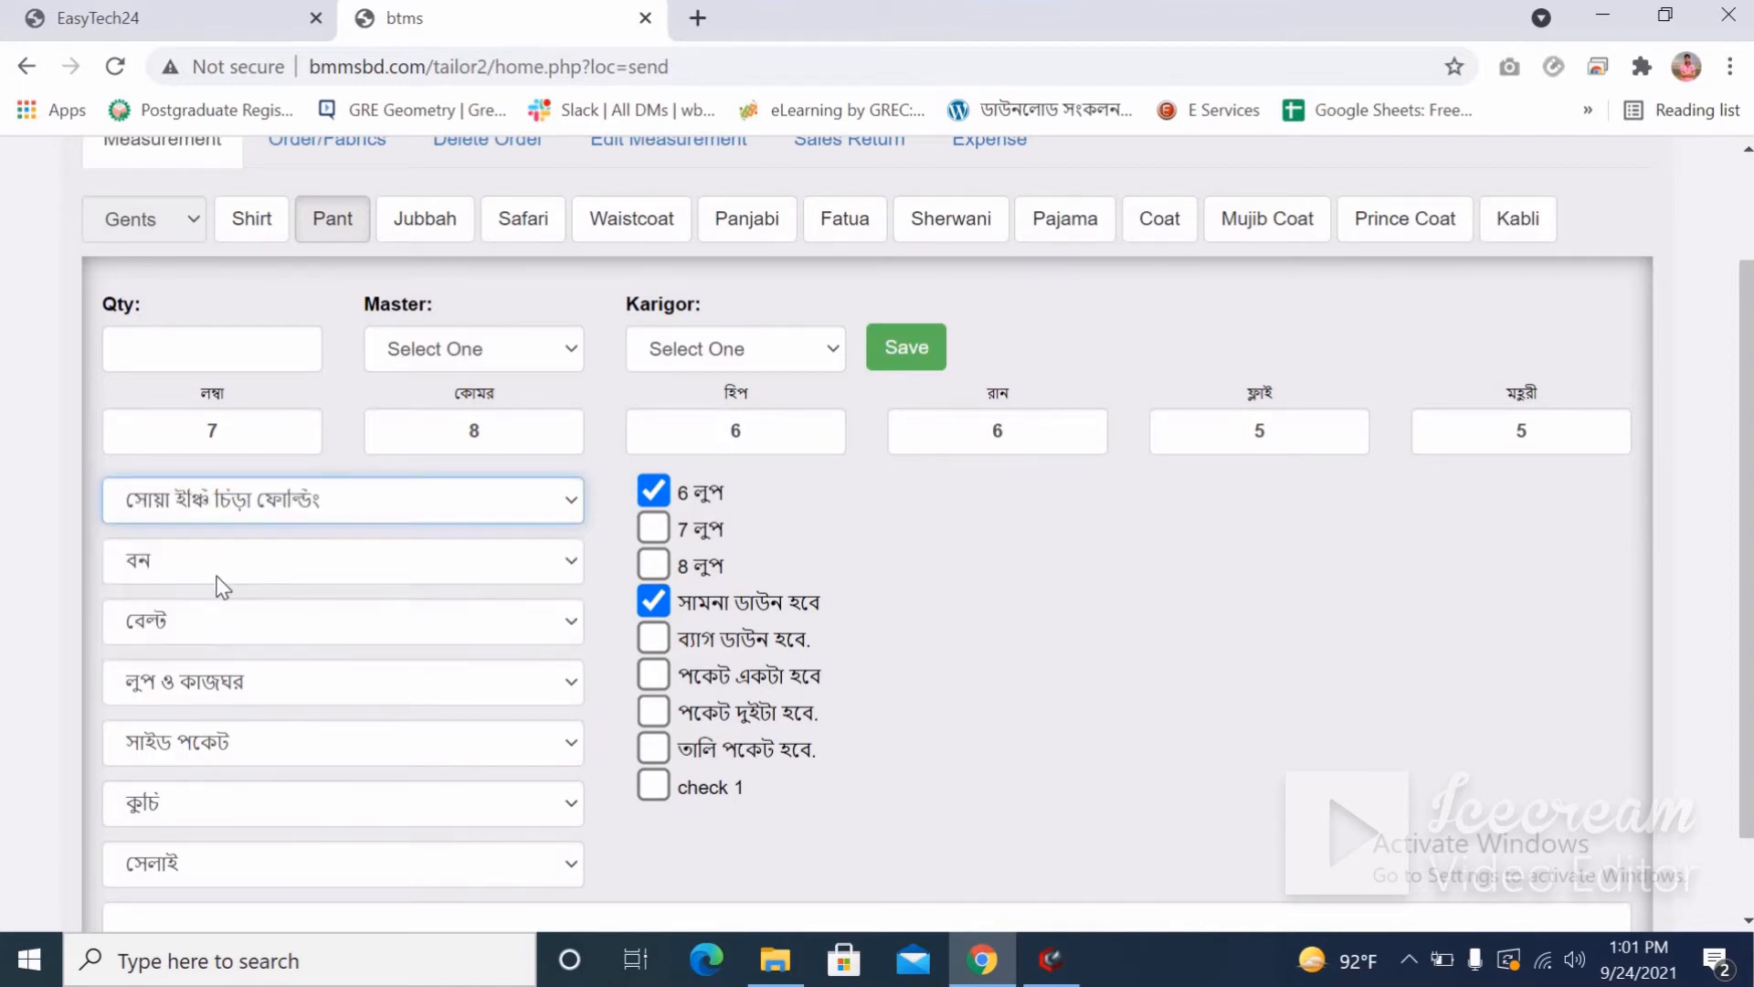
Give the back pocket a flap, use a normal 1-1/4 inch belt, and choose ক্রস পকেট side pockets.
{"action": "left_click", "coordinate": [219, 575]}
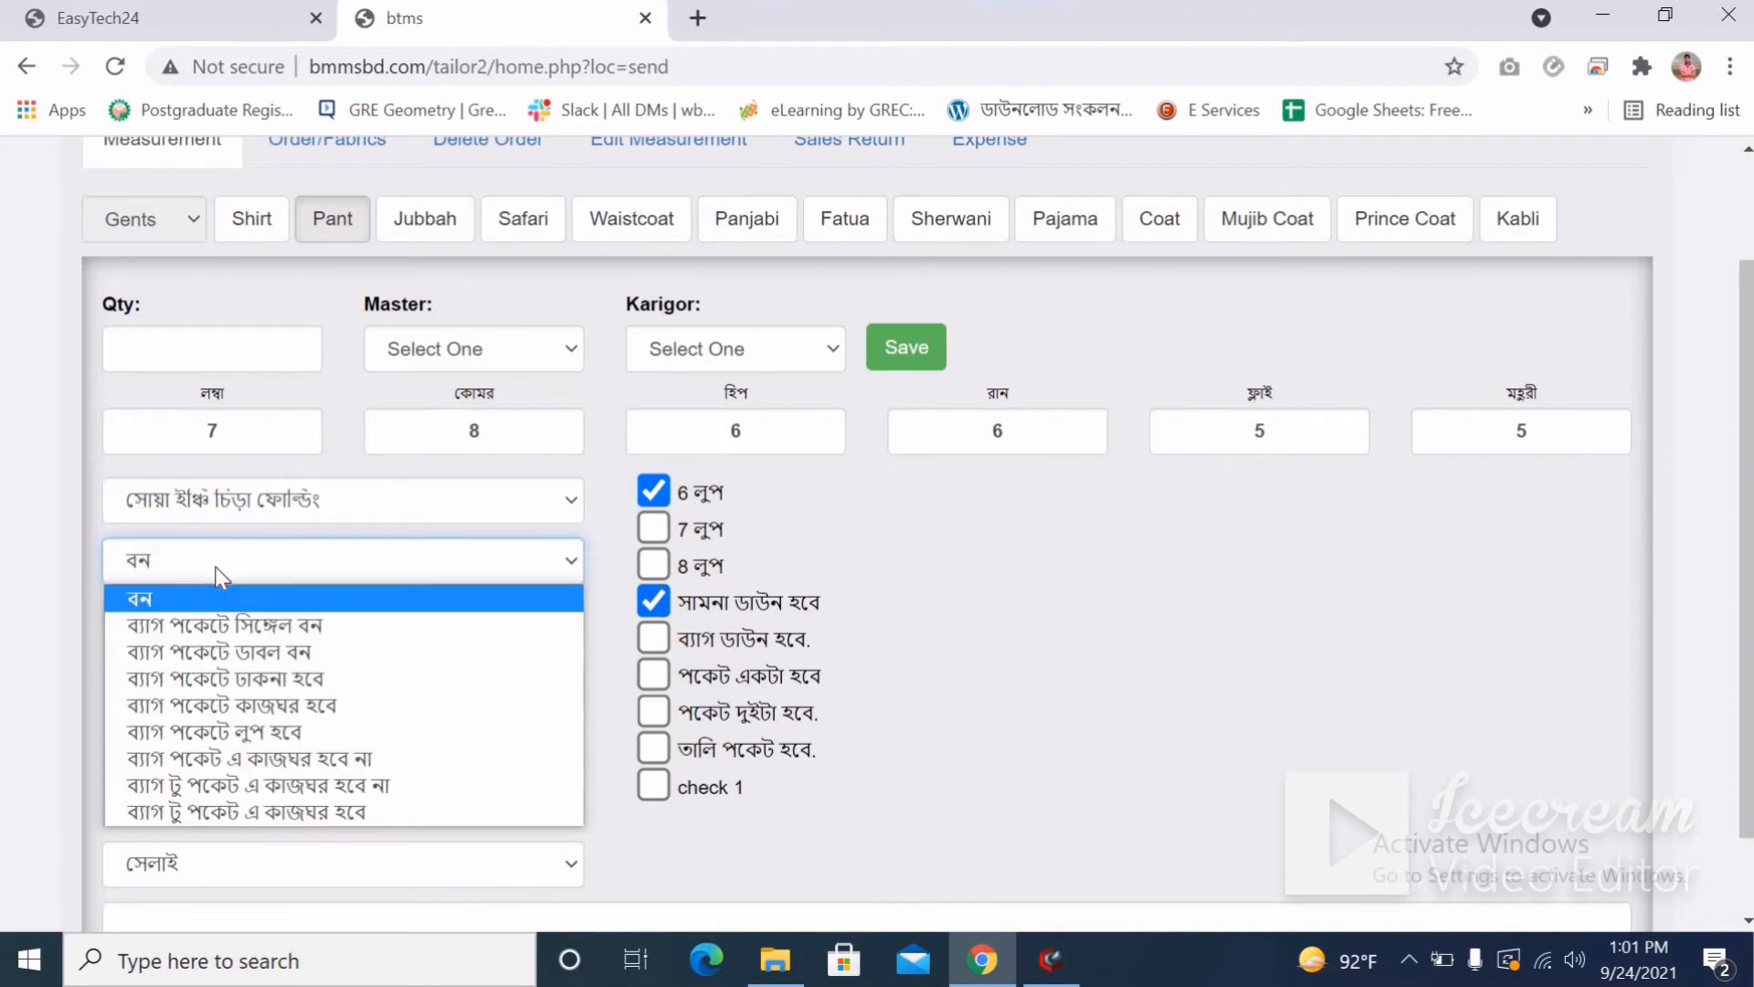
{"action": "left_click", "coordinate": [223, 678]}
{"action": "left_click", "coordinate": [227, 630]}
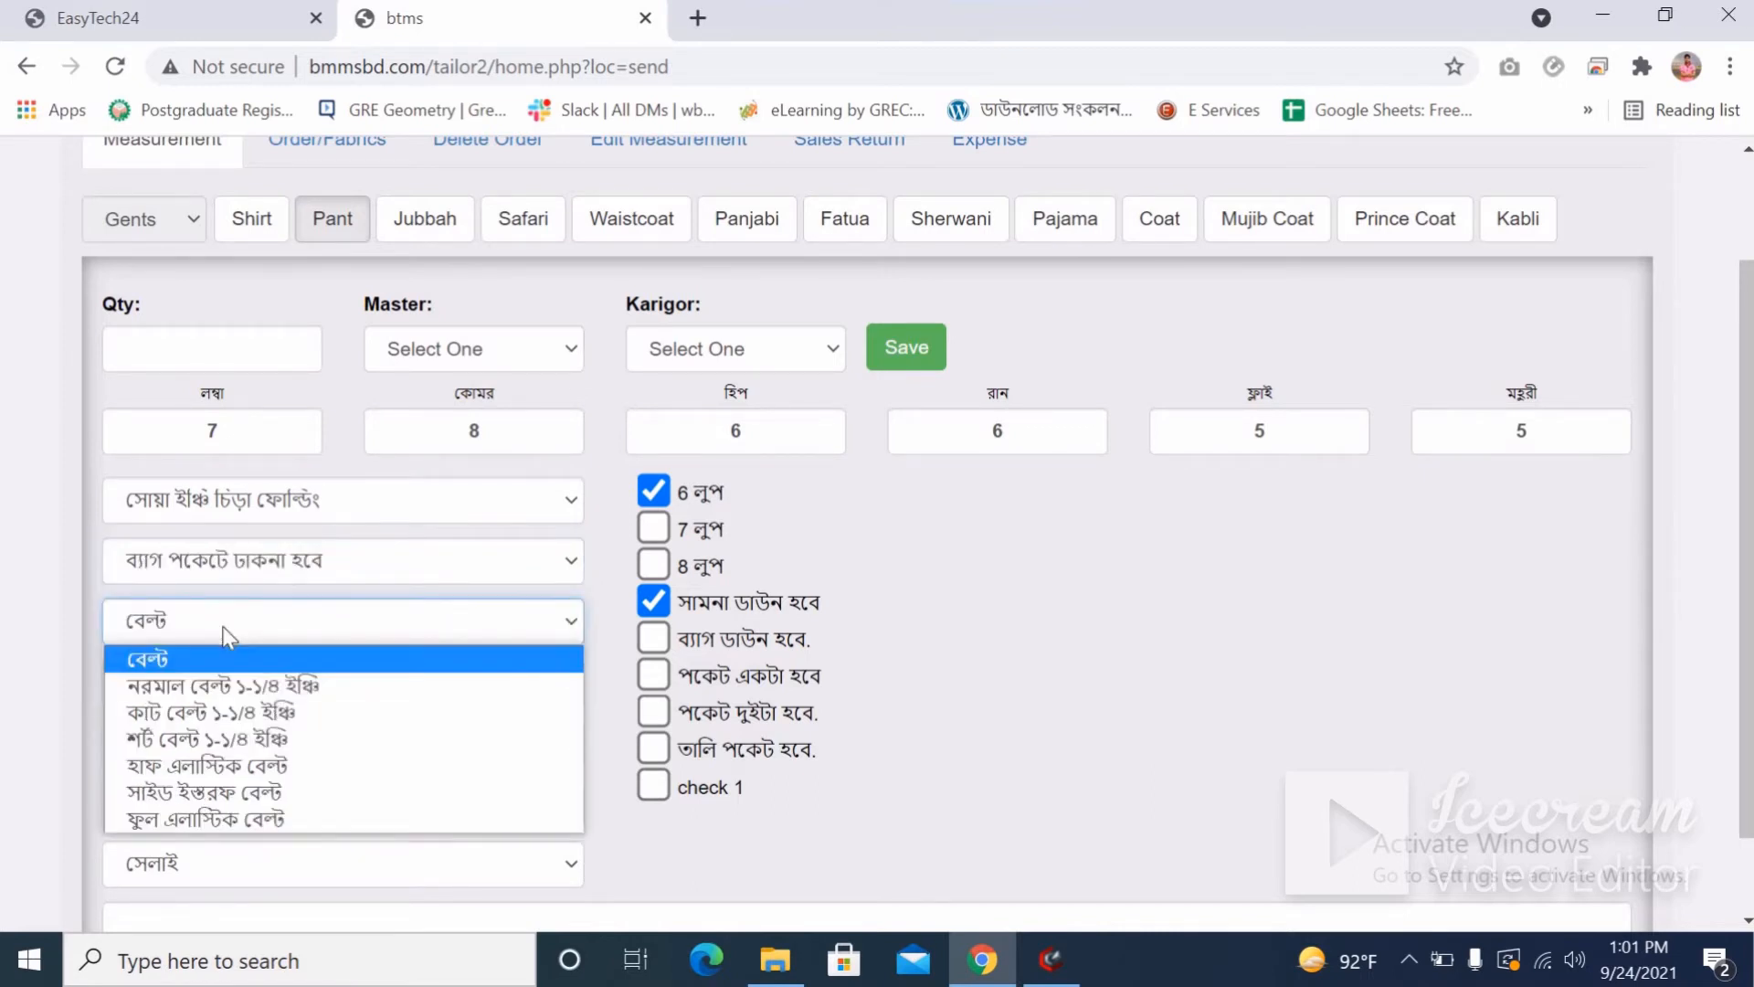
{"action": "left_click", "coordinate": [251, 687]}
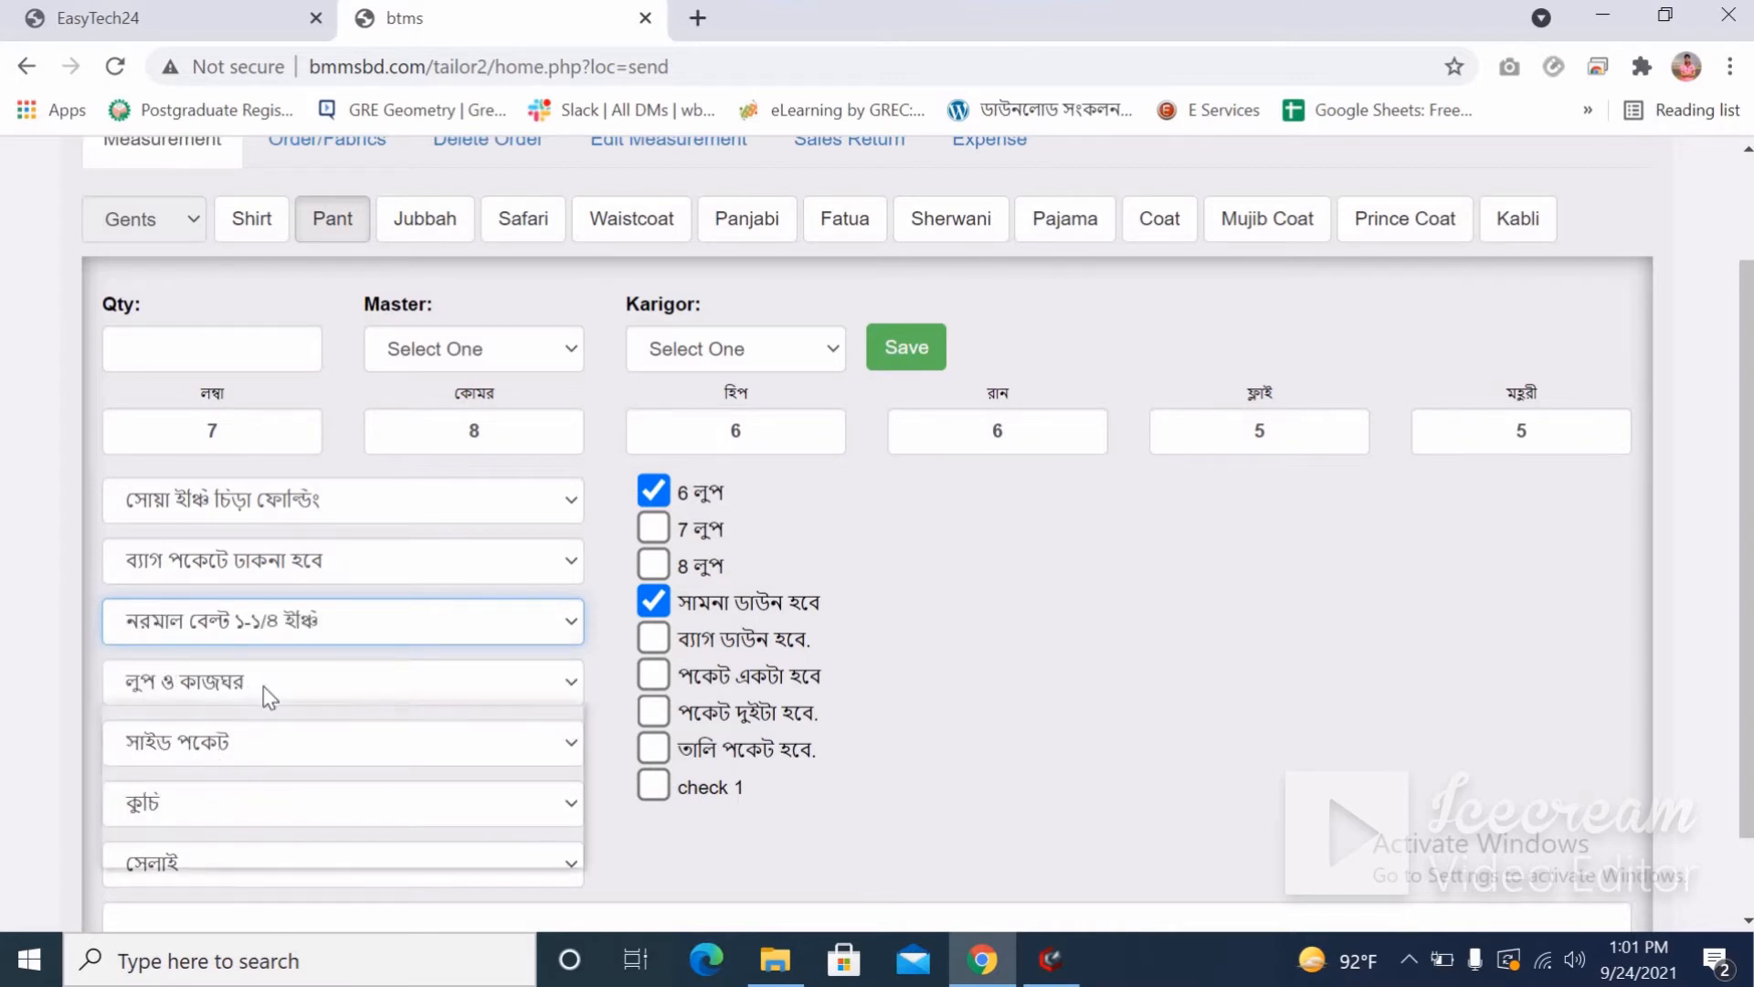
{"action": "left_click", "coordinate": [264, 687]}
{"action": "left_click", "coordinate": [179, 708]}
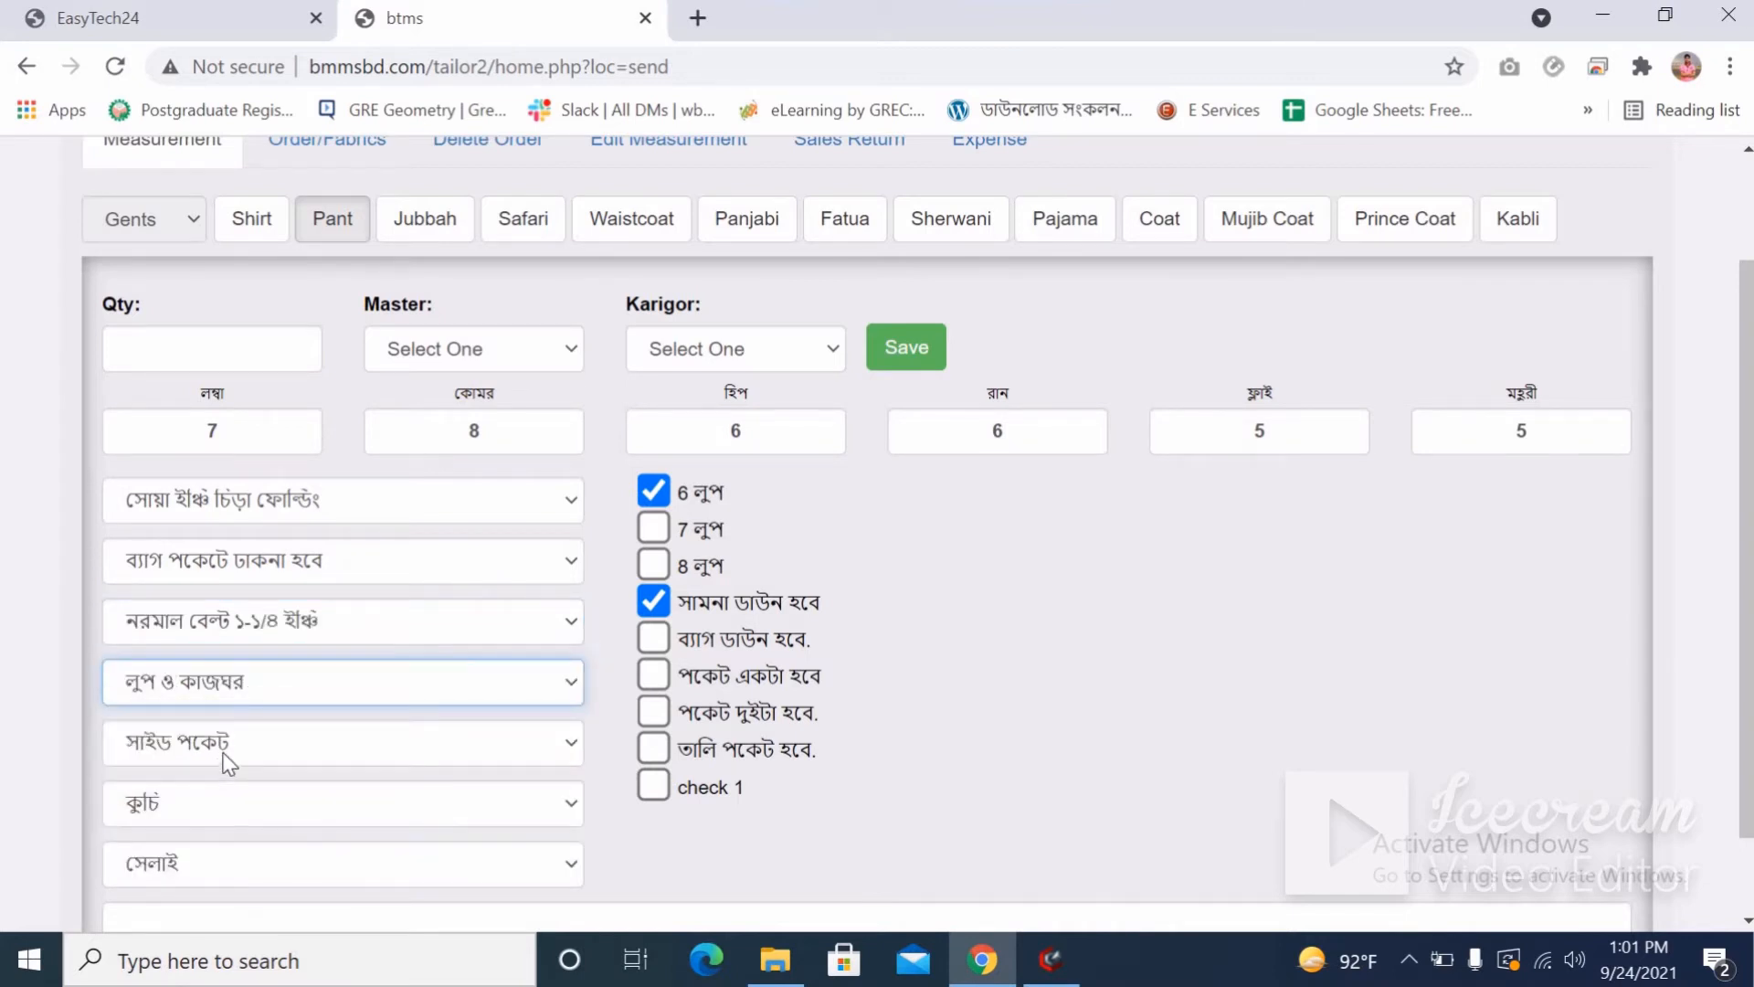
{"action": "left_click", "coordinate": [228, 758]}
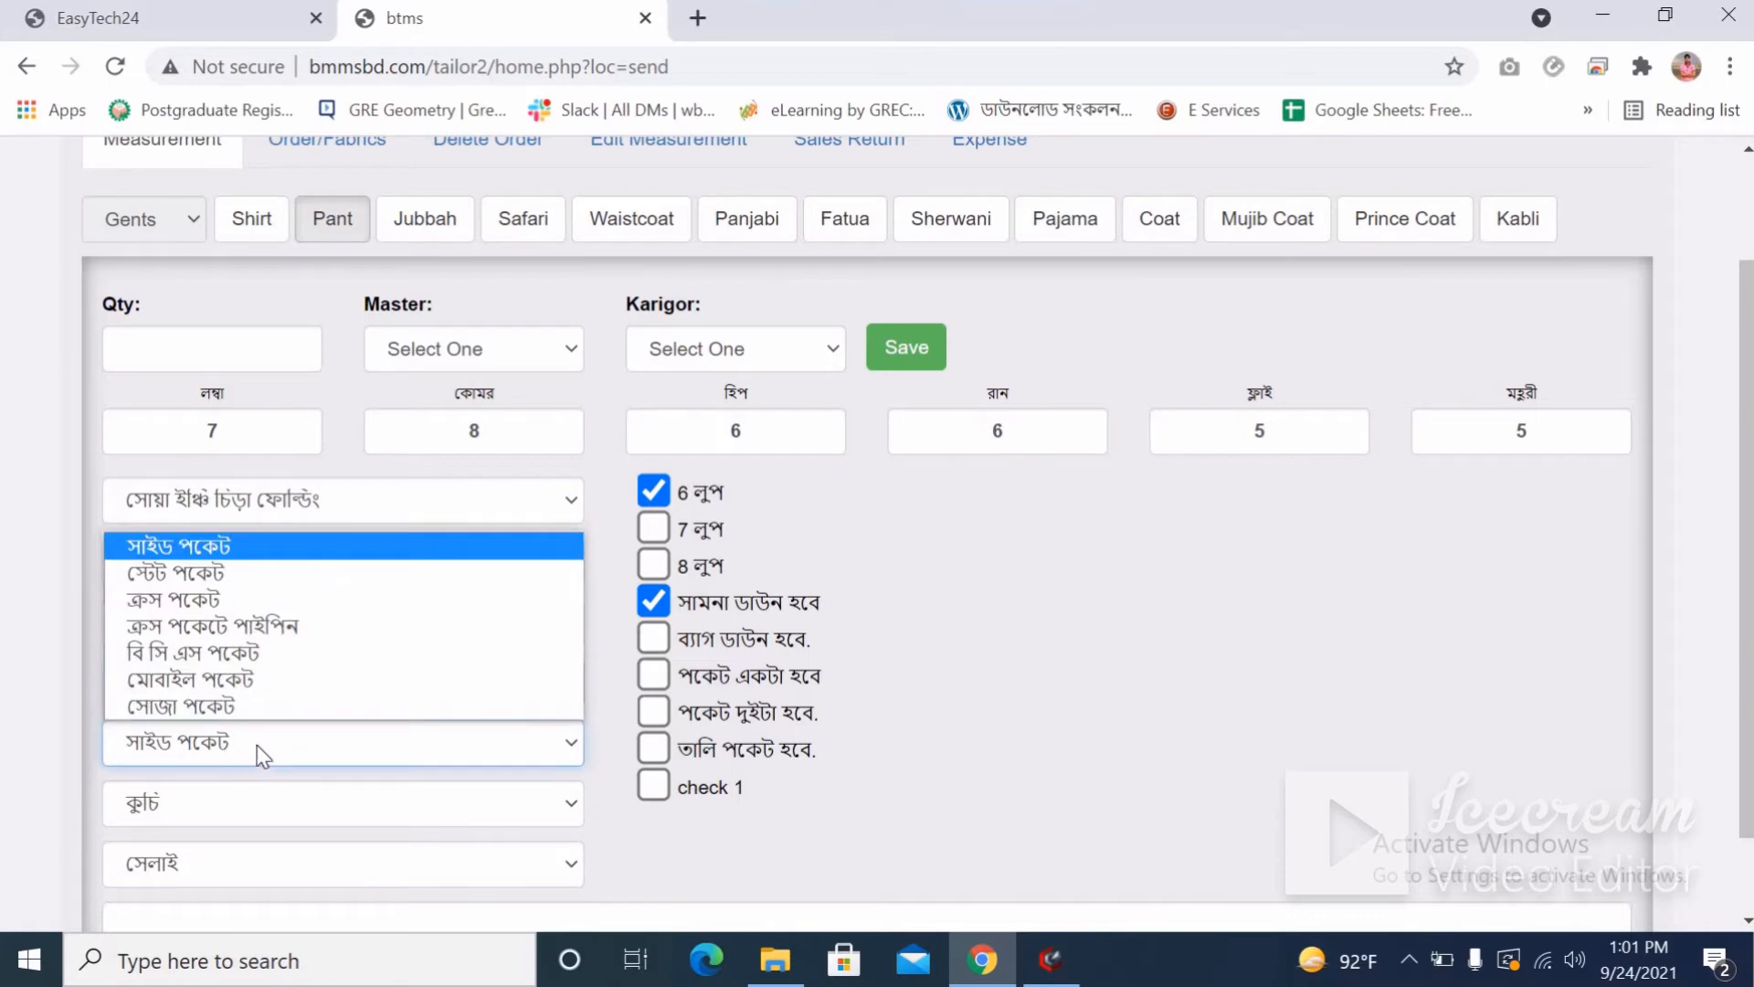
{"action": "left_click", "coordinate": [185, 601]}
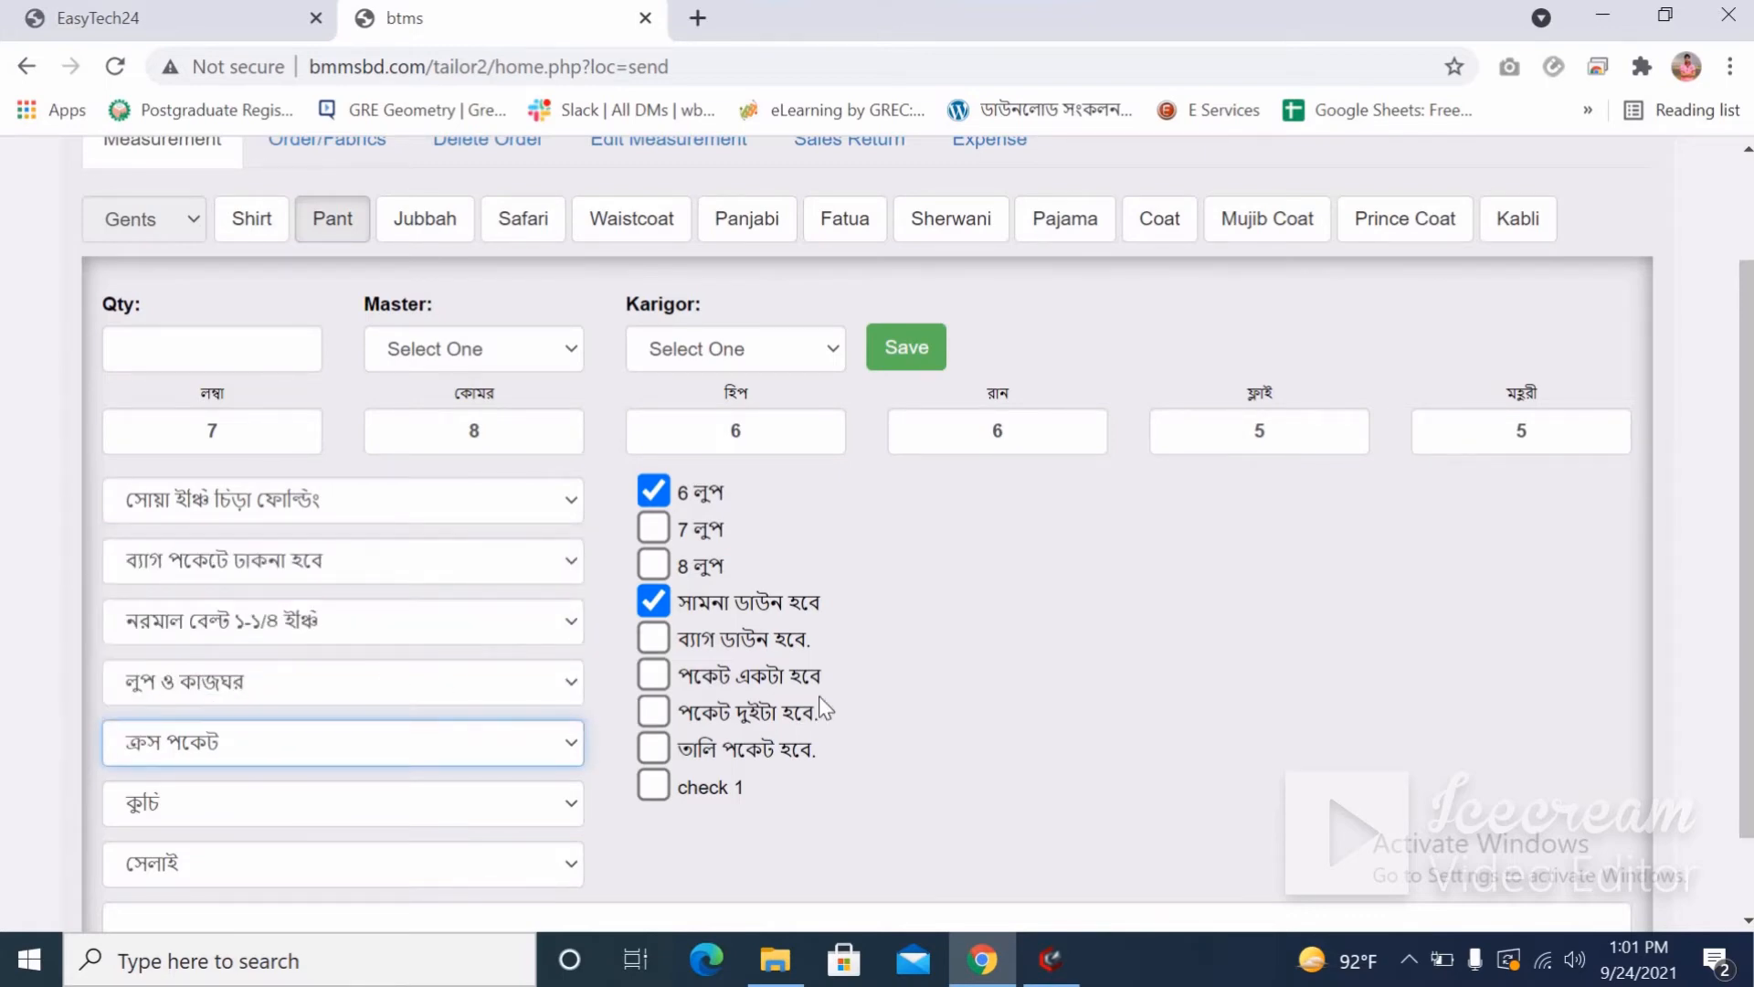
{"action": "scroll", "coordinate": [818, 694], "scroll_direction": "up", "scroll_amount": 2}
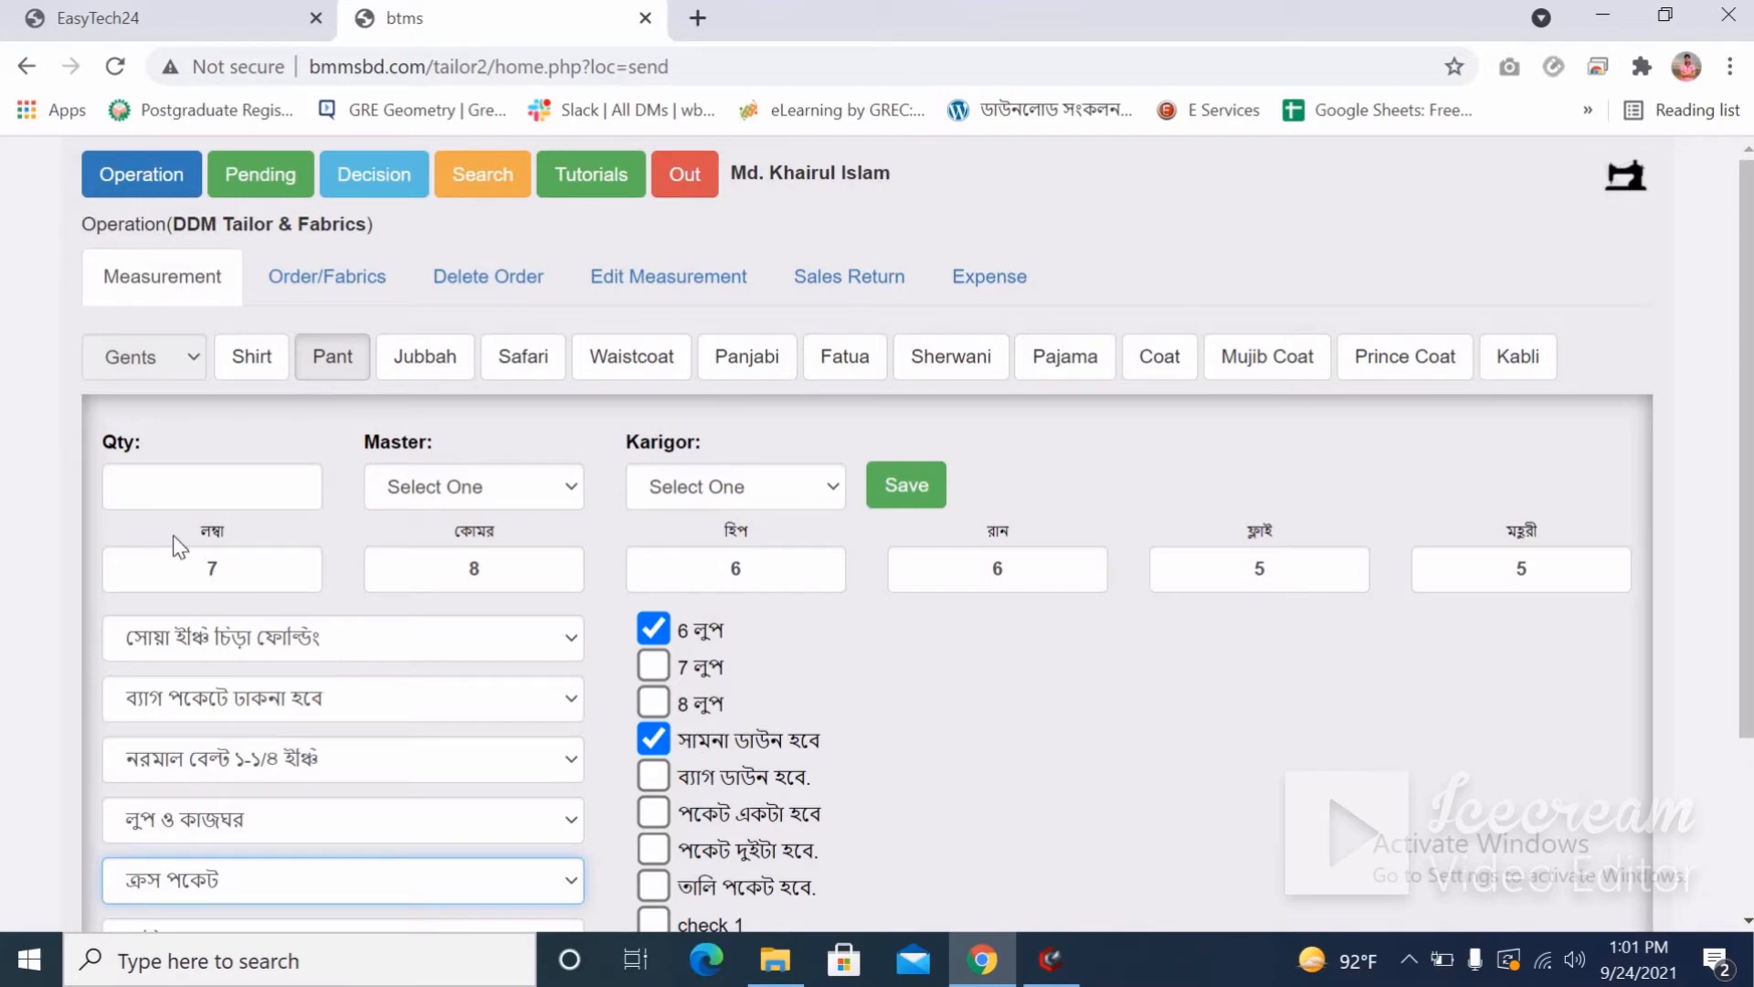
Enter quantity 1, assign the first master and first karigor, and save the pant measurement.
{"action": "left_click", "coordinate": [153, 489]}
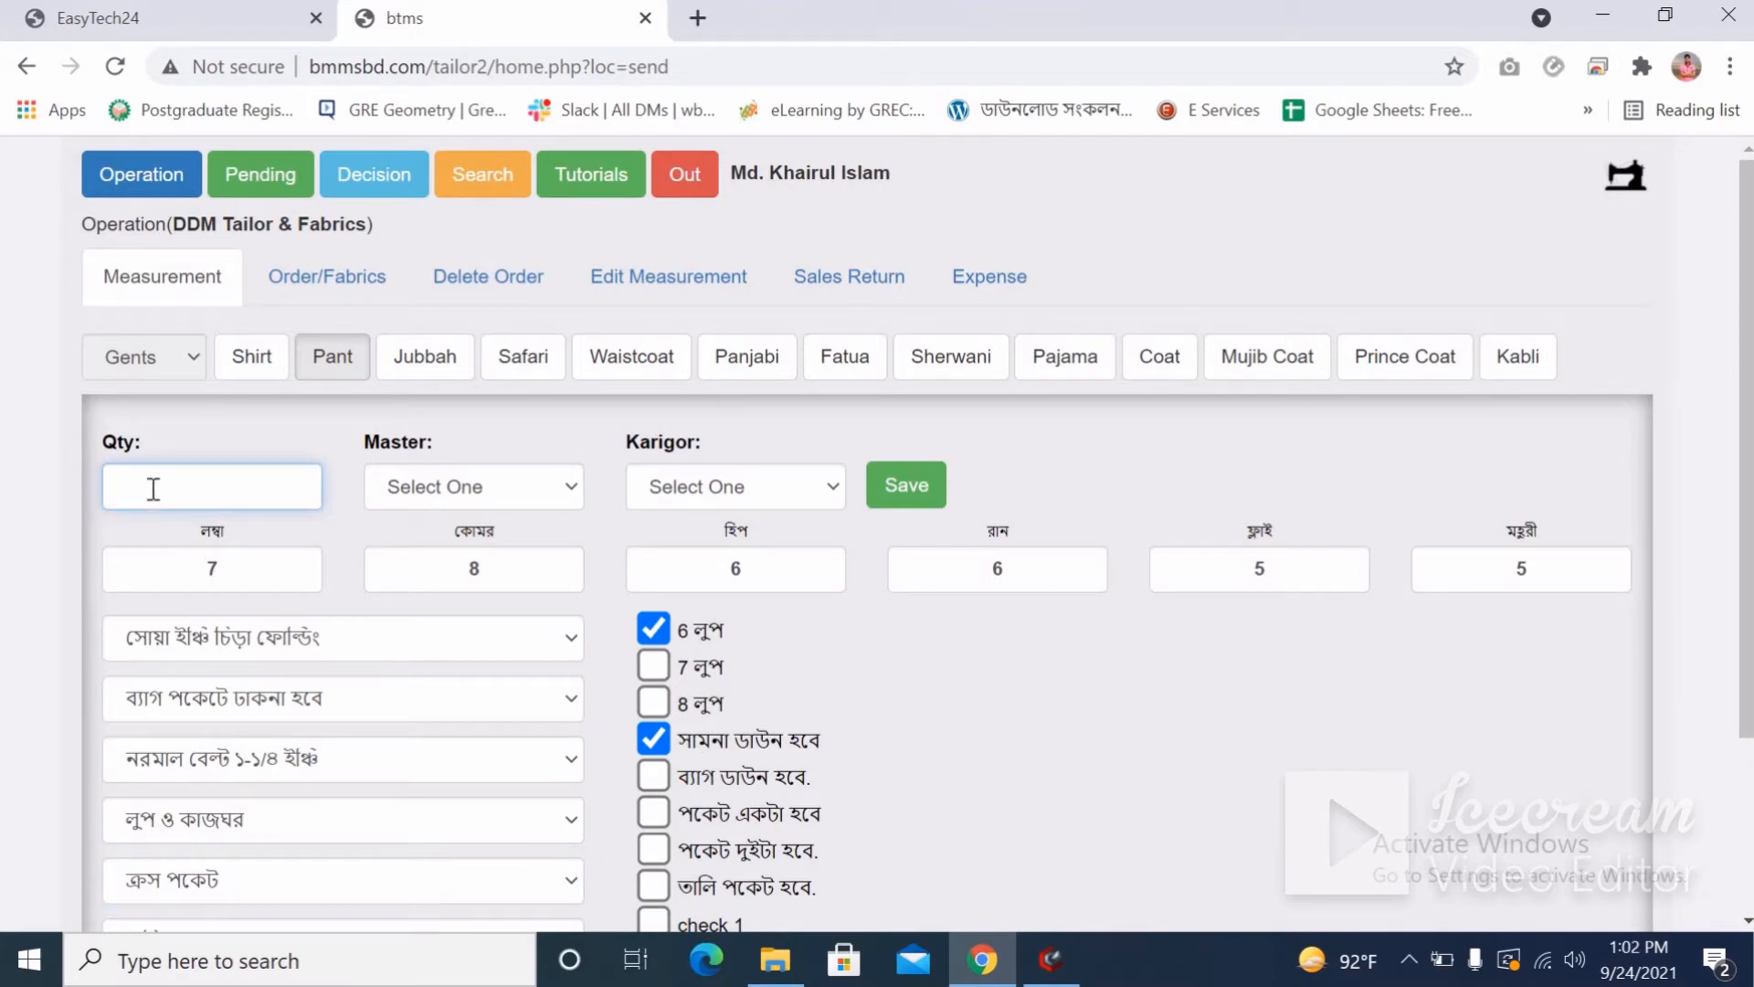
{"action": "type", "text": "1"}
{"action": "left_click", "coordinate": [471, 493]}
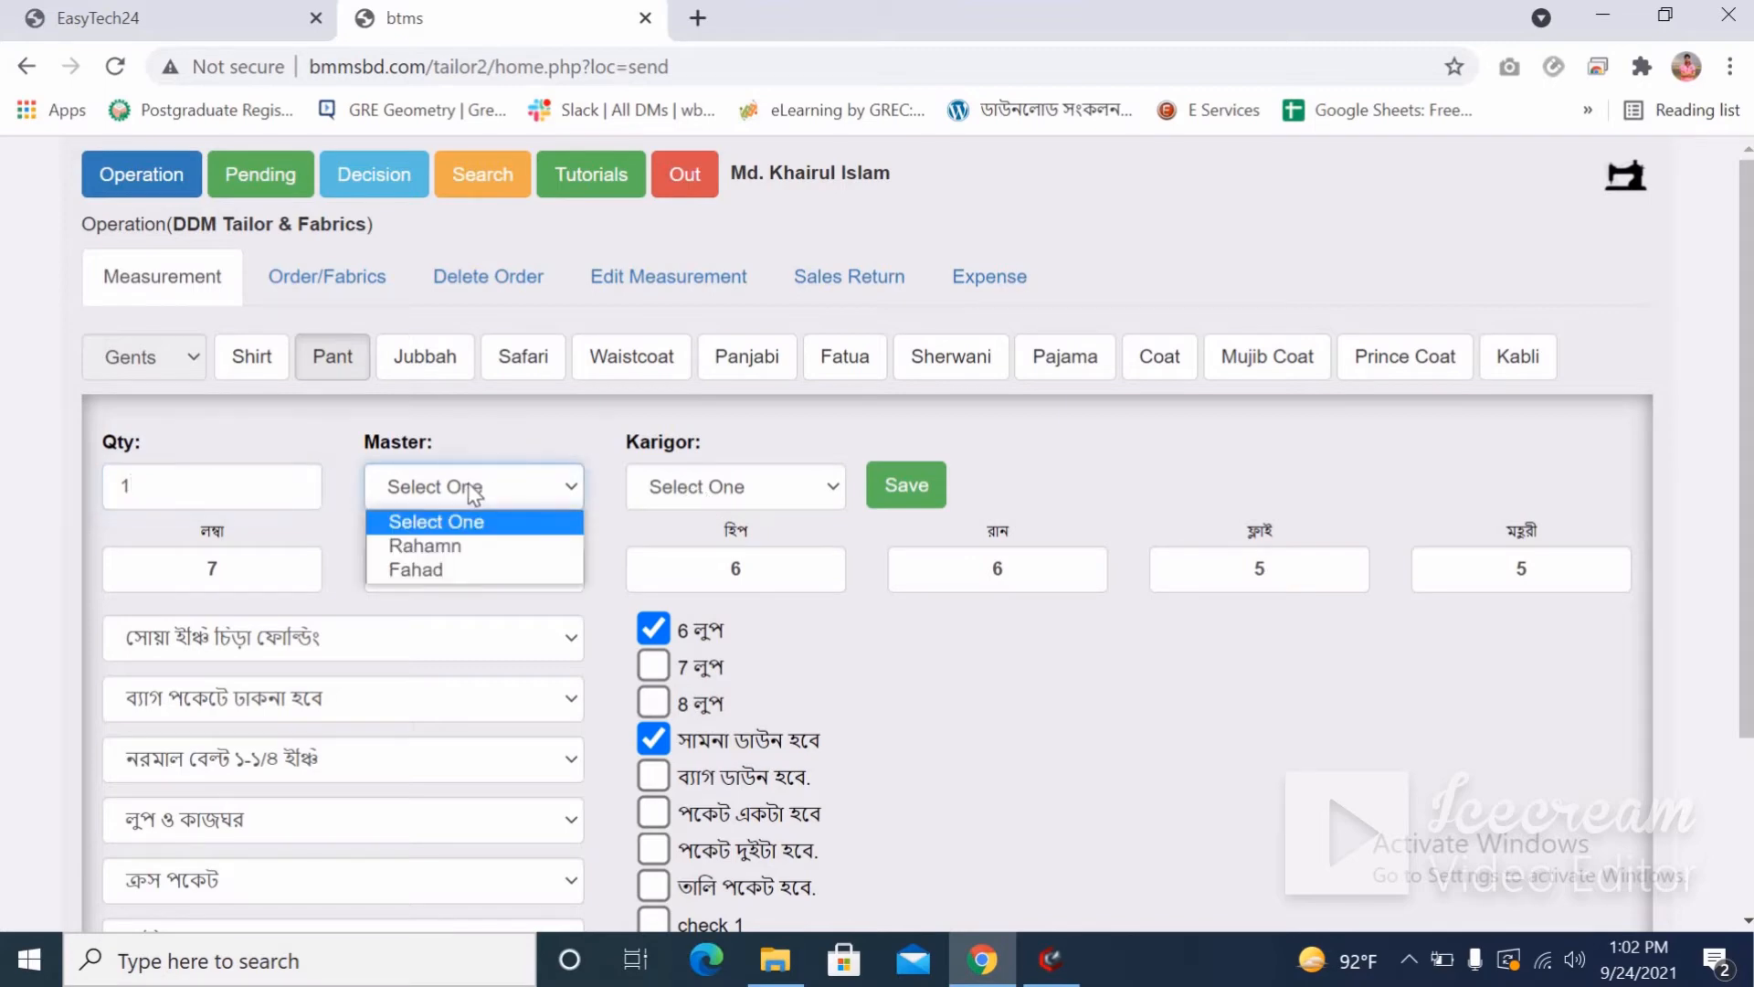
{"action": "left_click", "coordinate": [442, 548]}
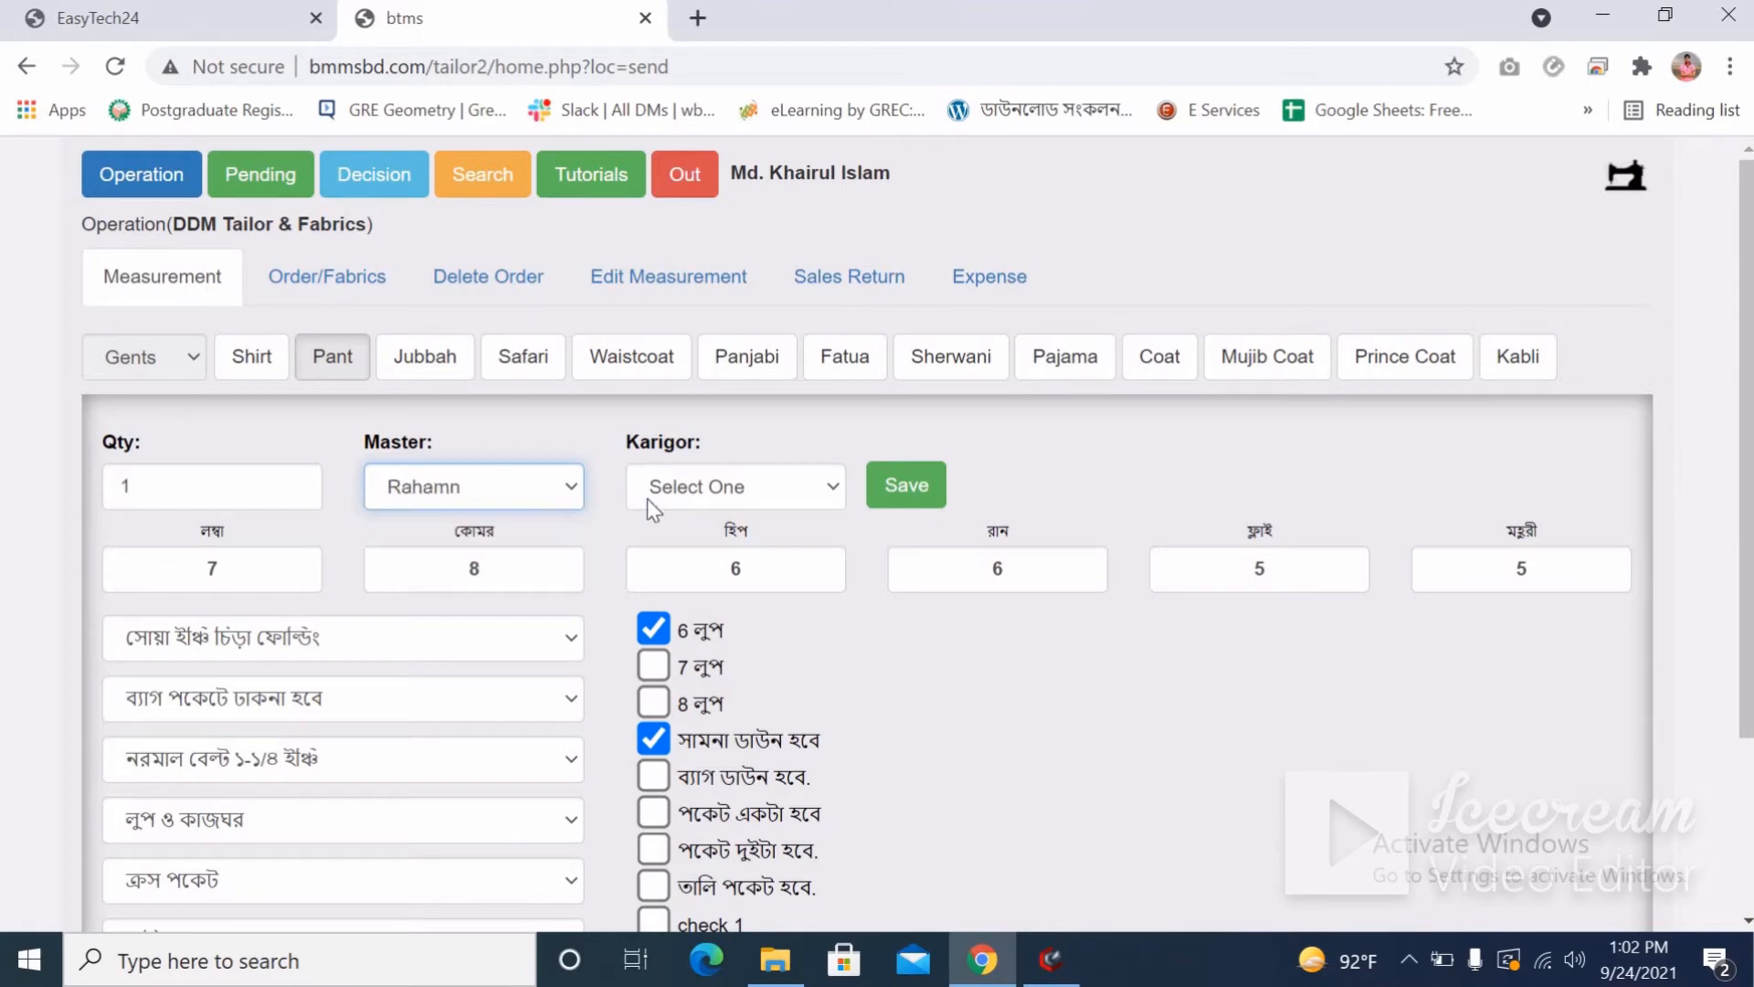
{"action": "left_click", "coordinate": [678, 490]}
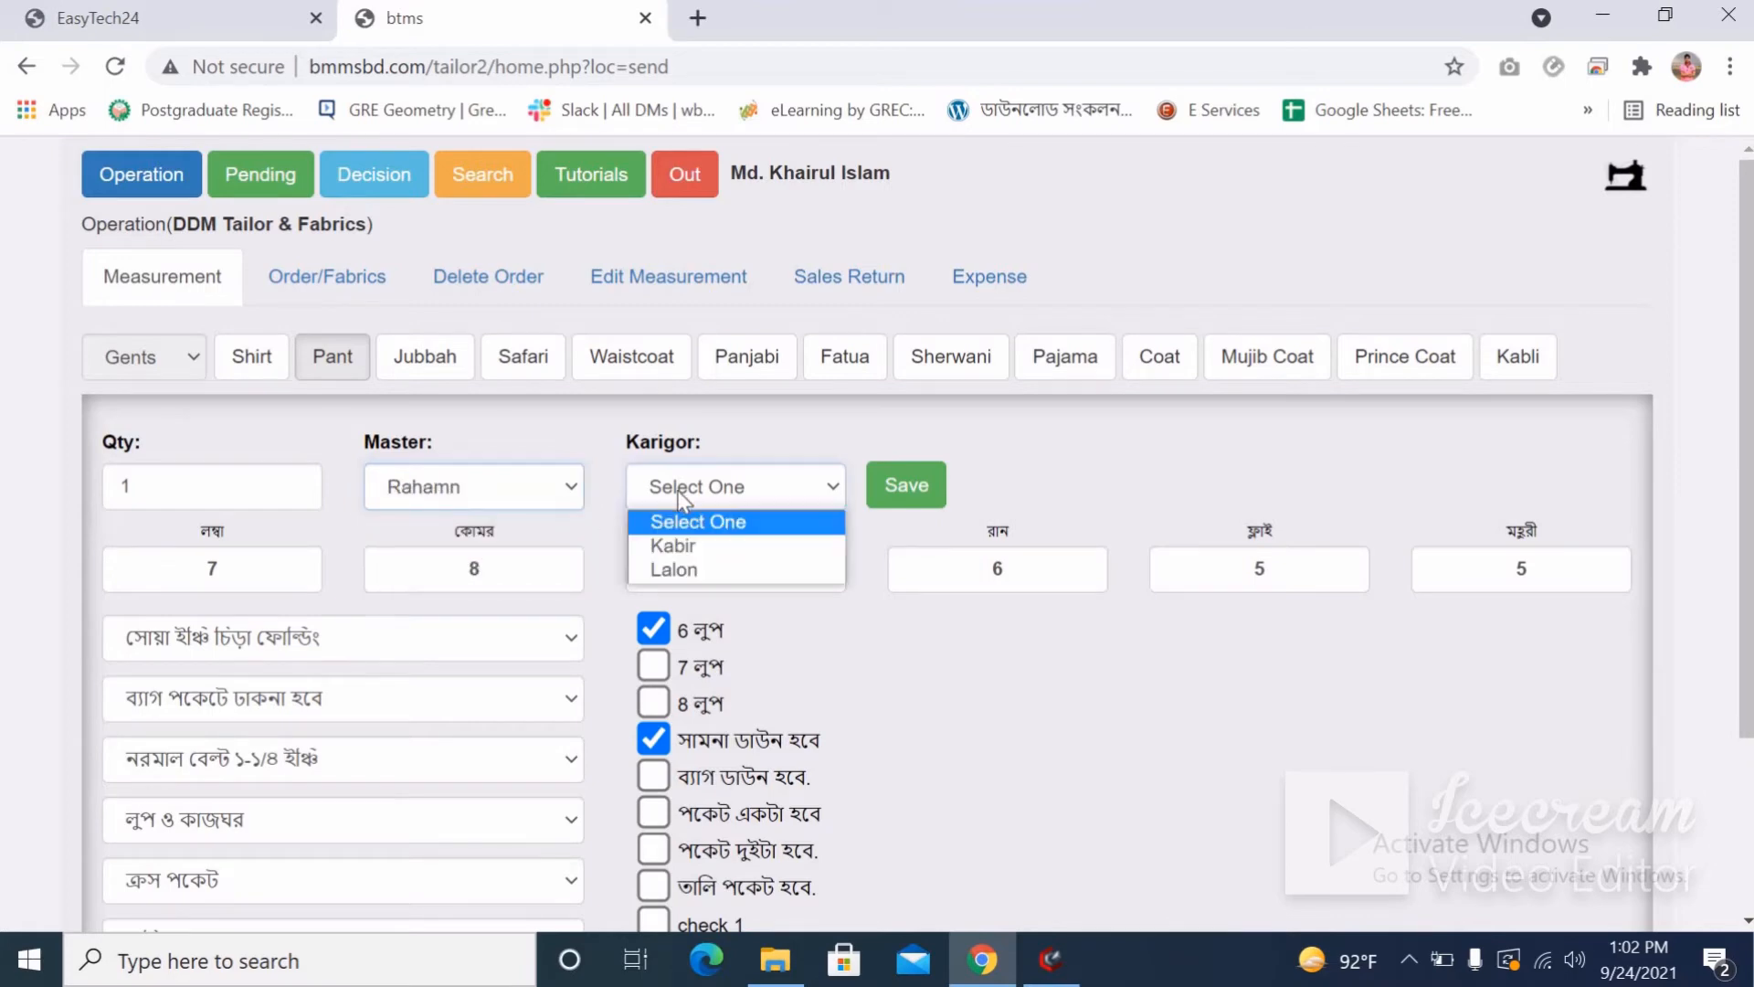
{"action": "left_click", "coordinate": [681, 546]}
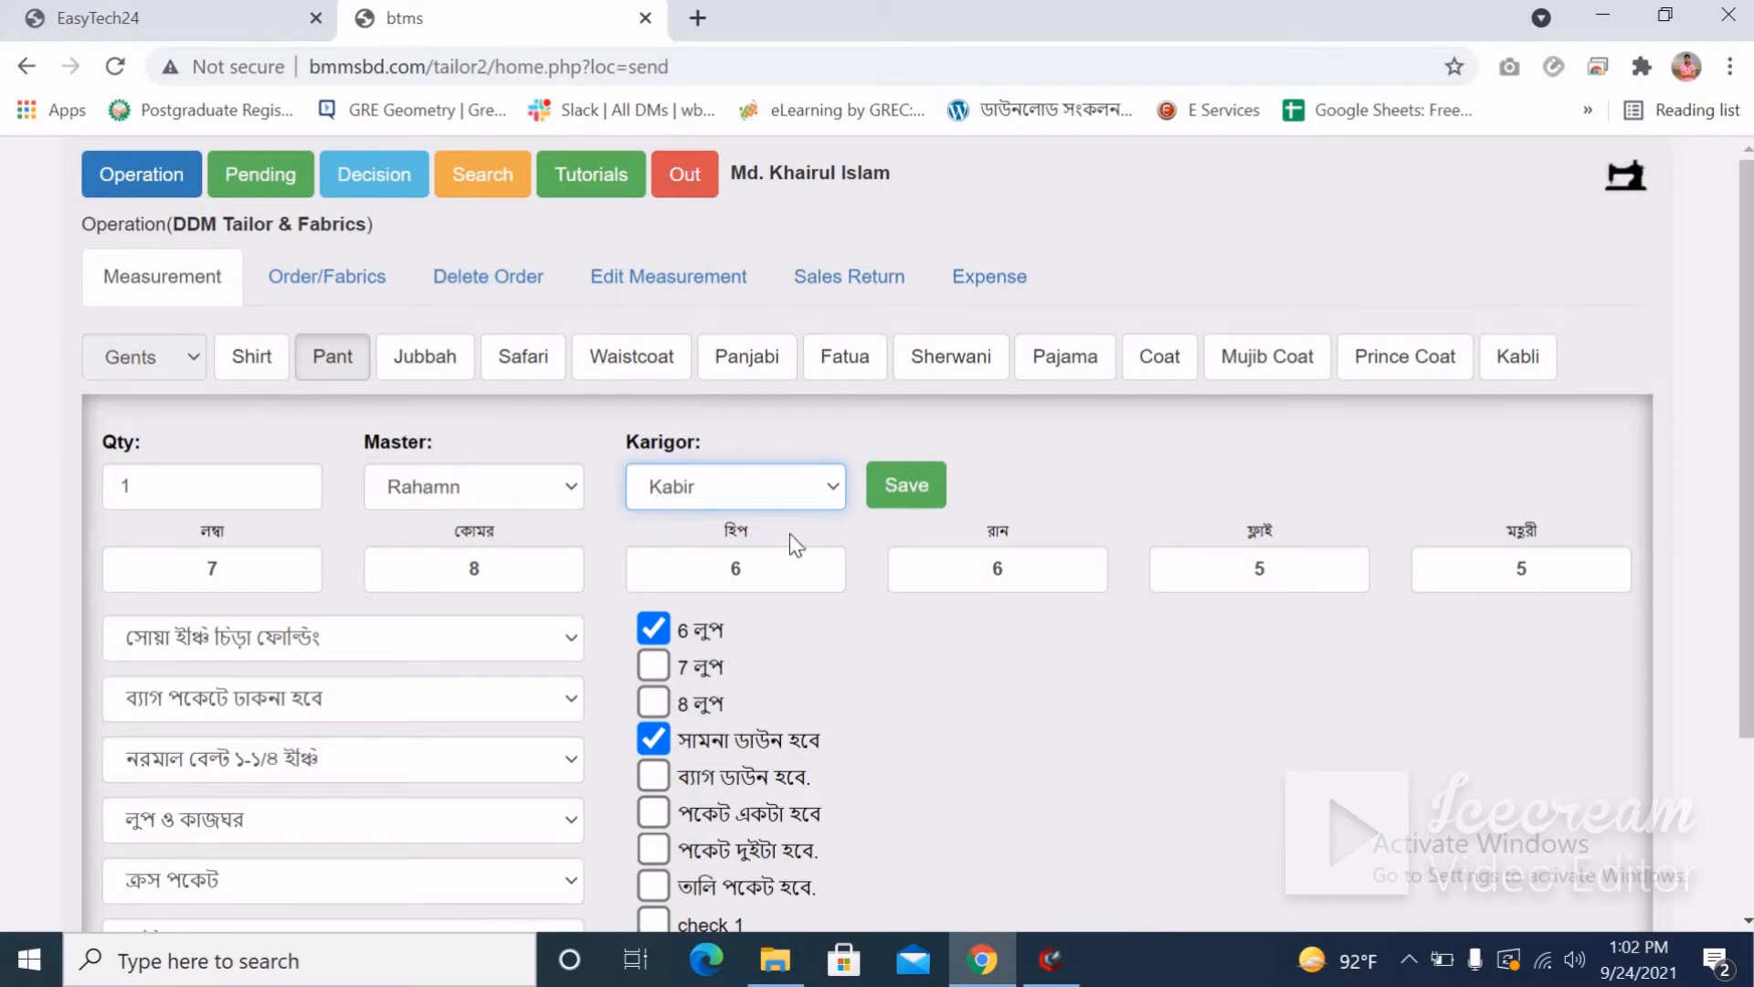
{"action": "left_click", "coordinate": [906, 485]}
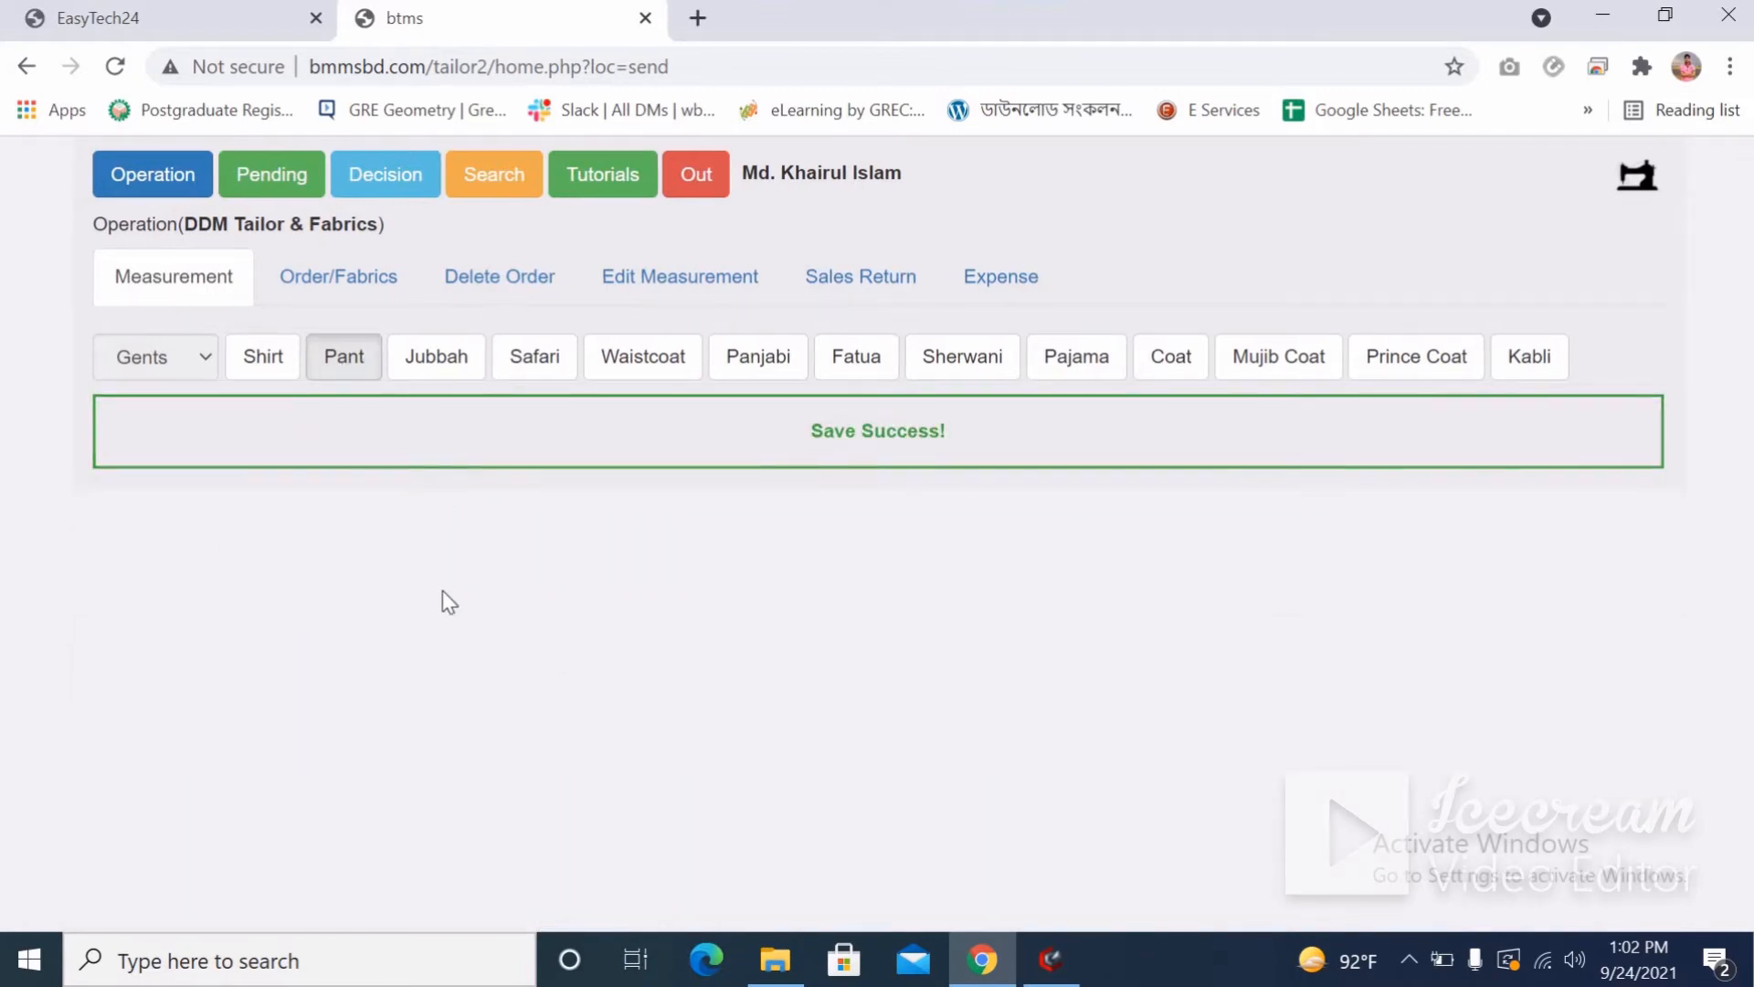
Open order A00052's Order/Fabrics form and check the pant slip's folding, pocket and belt notes.
{"action": "left_click", "coordinate": [331, 276]}
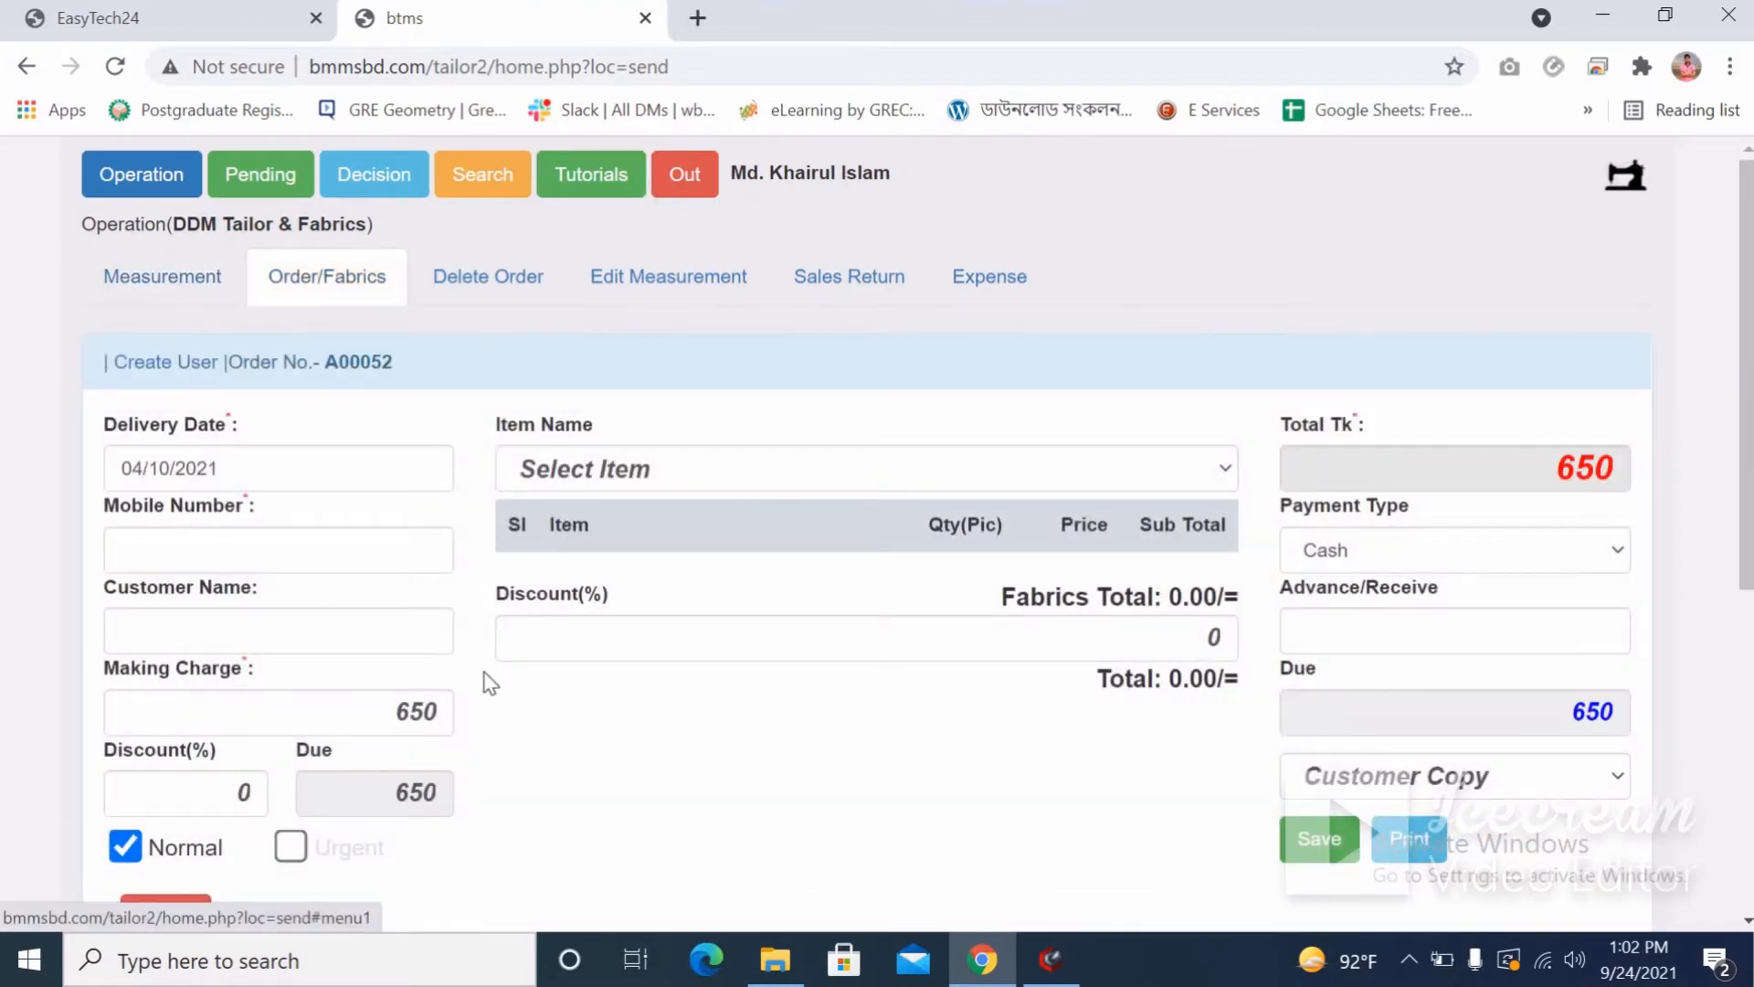
{"action": "scroll", "coordinate": [490, 683], "scroll_direction": "down", "scroll_amount": 6}
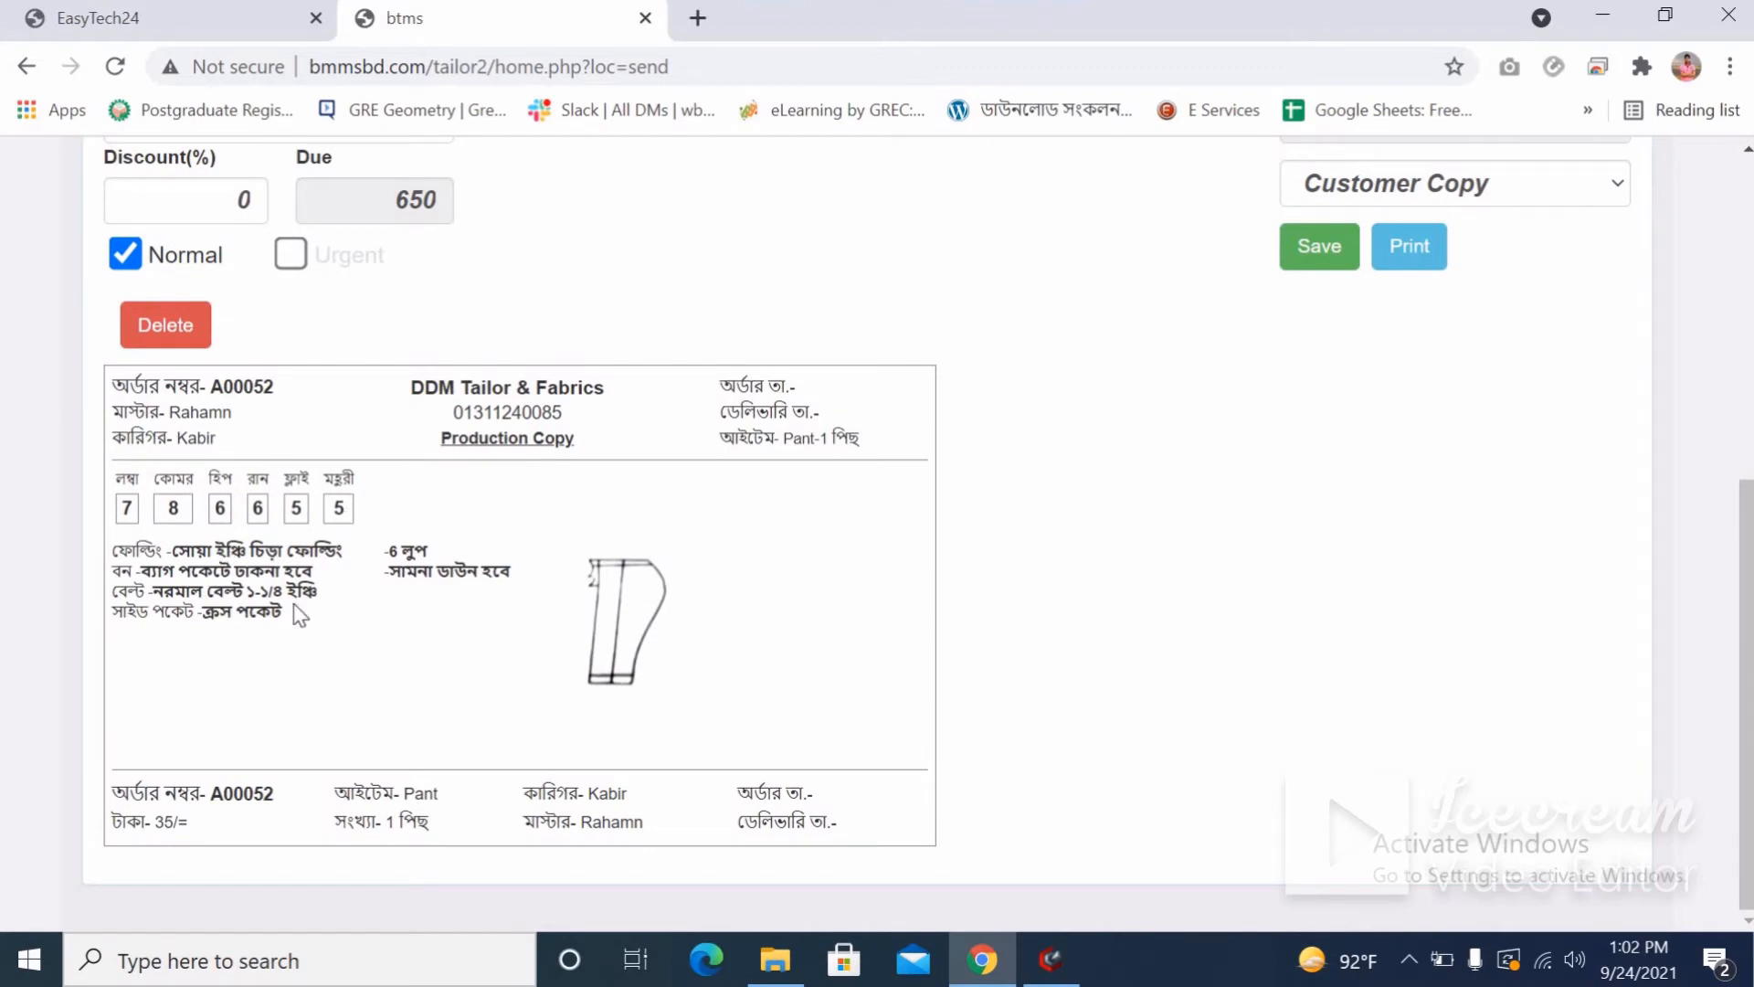
{"action": "left_click_drag", "start_coordinate": [174, 557], "coordinate": [320, 585]}
{"action": "left_click_drag", "start_coordinate": [190, 613], "coordinate": [321, 610]}
{"action": "scroll", "coordinate": [409, 633], "scroll_direction": "up", "scroll_amount": 4}
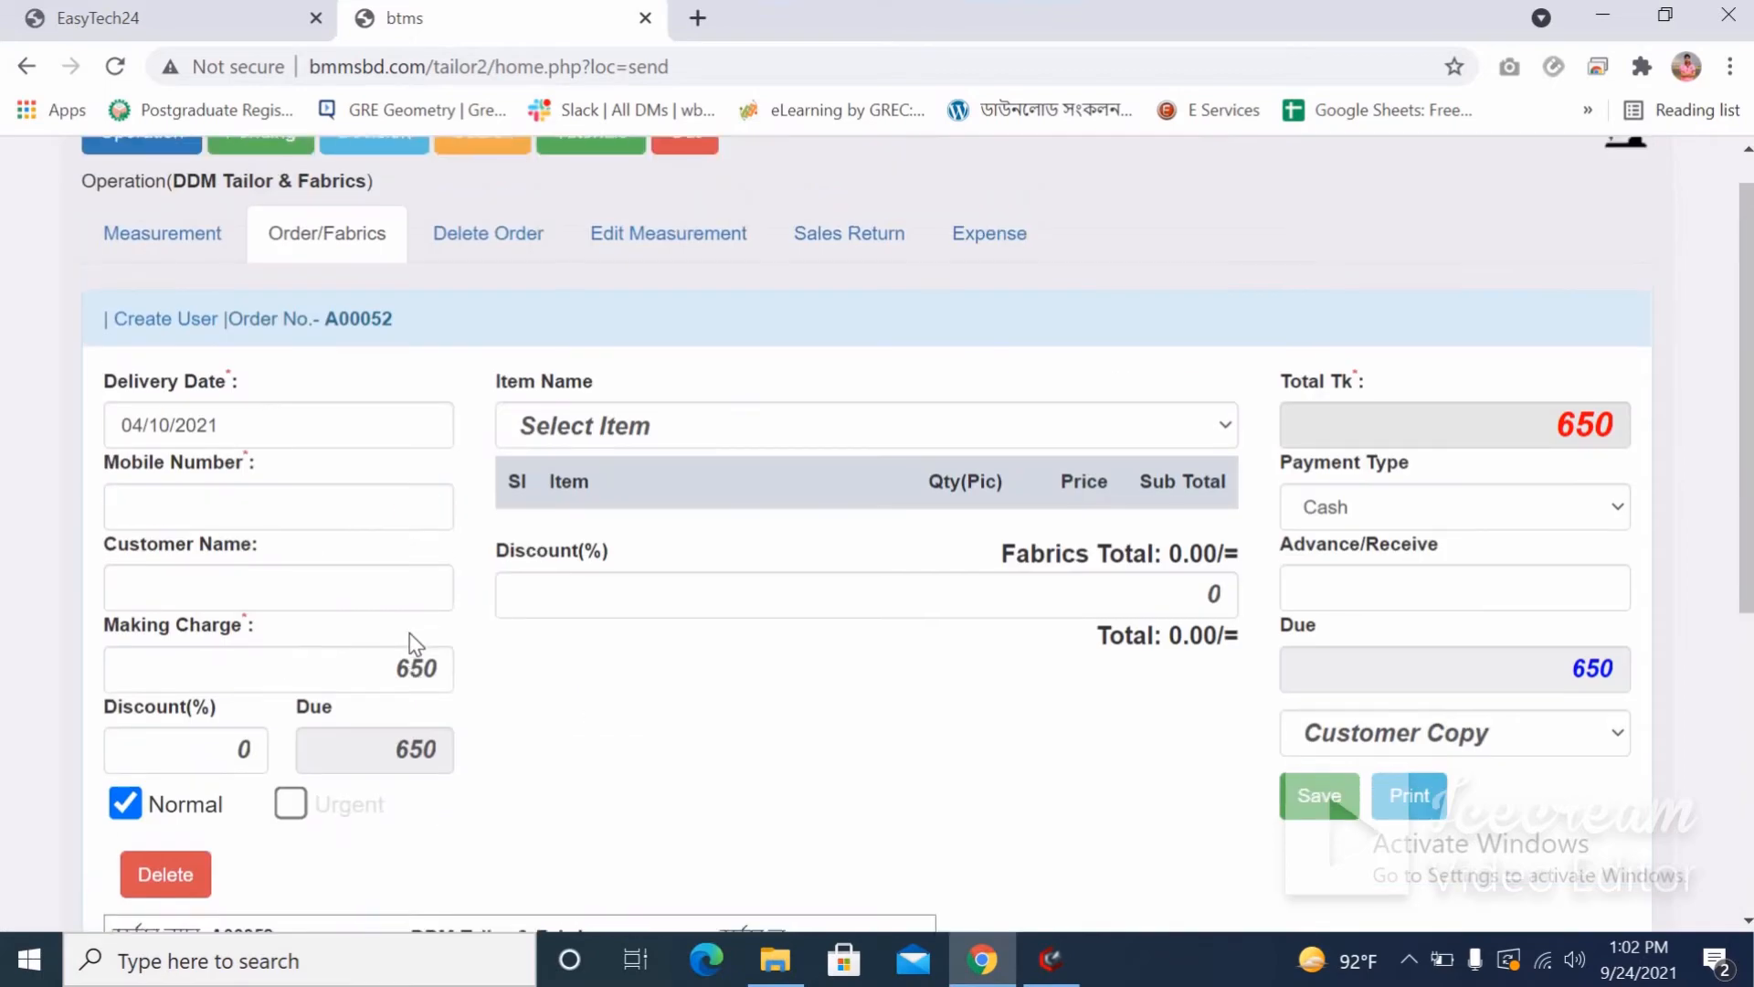
{"action": "scroll", "coordinate": [409, 633], "scroll_direction": "down", "scroll_amount": 4}
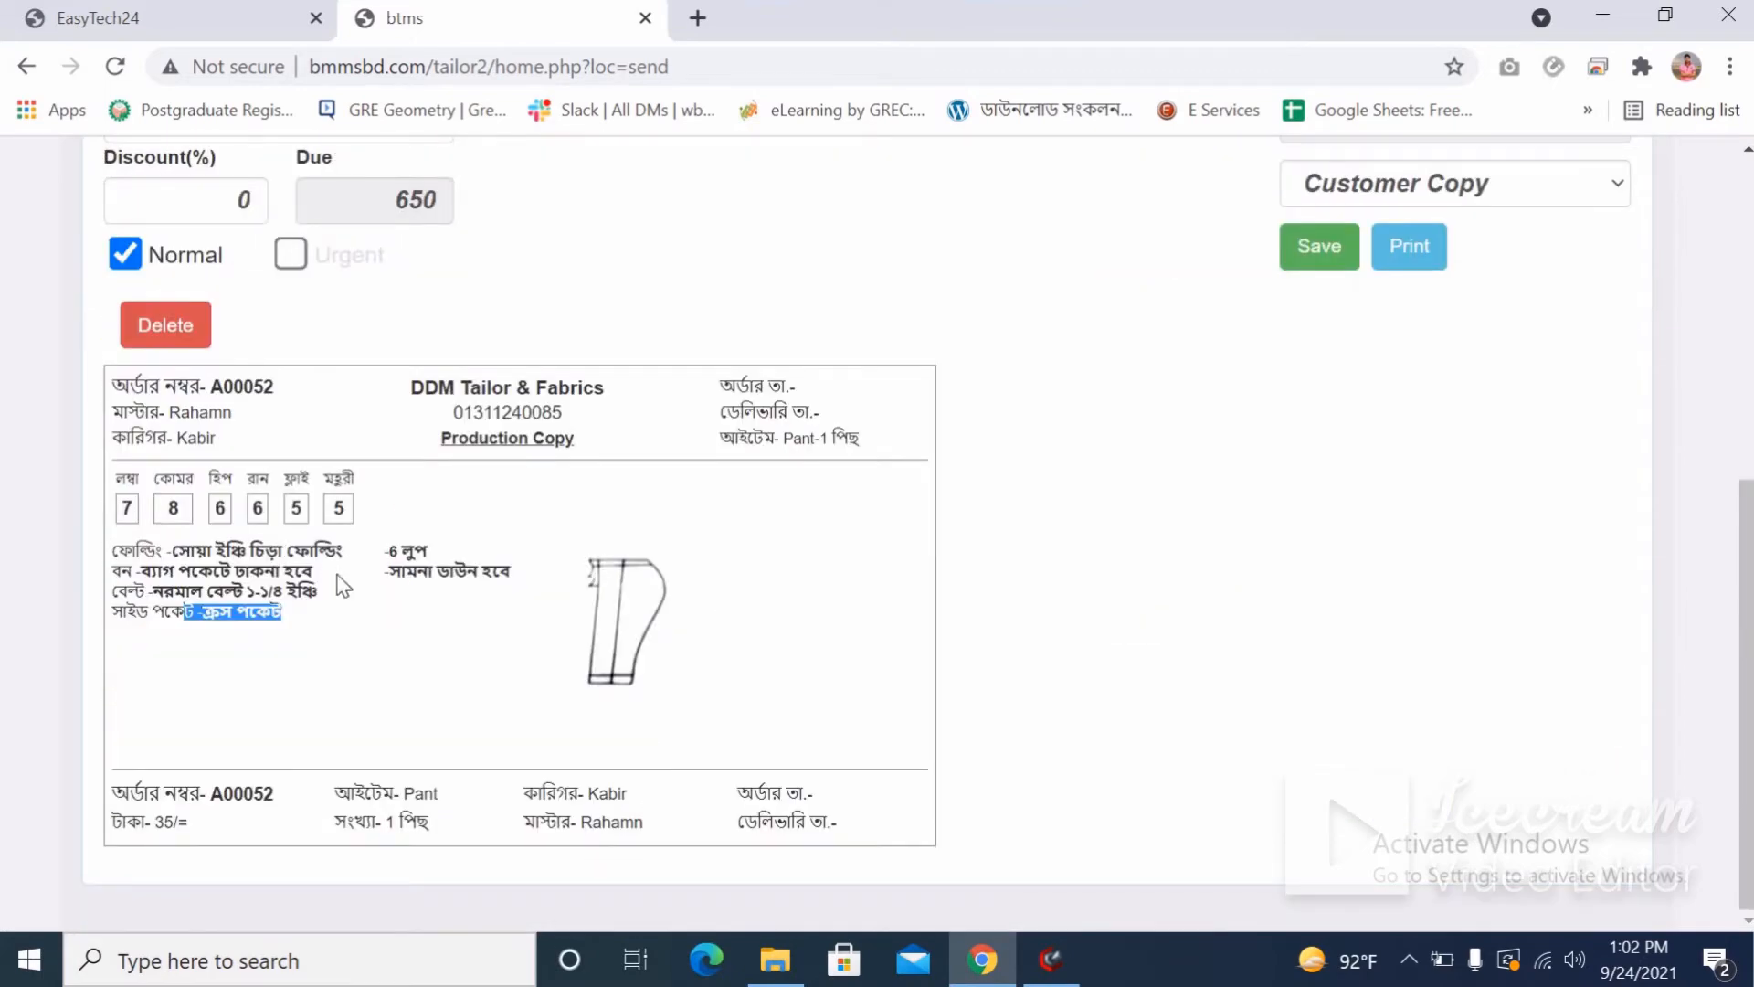
{"action": "scroll", "coordinate": [343, 586], "scroll_direction": "up", "scroll_amount": 1}
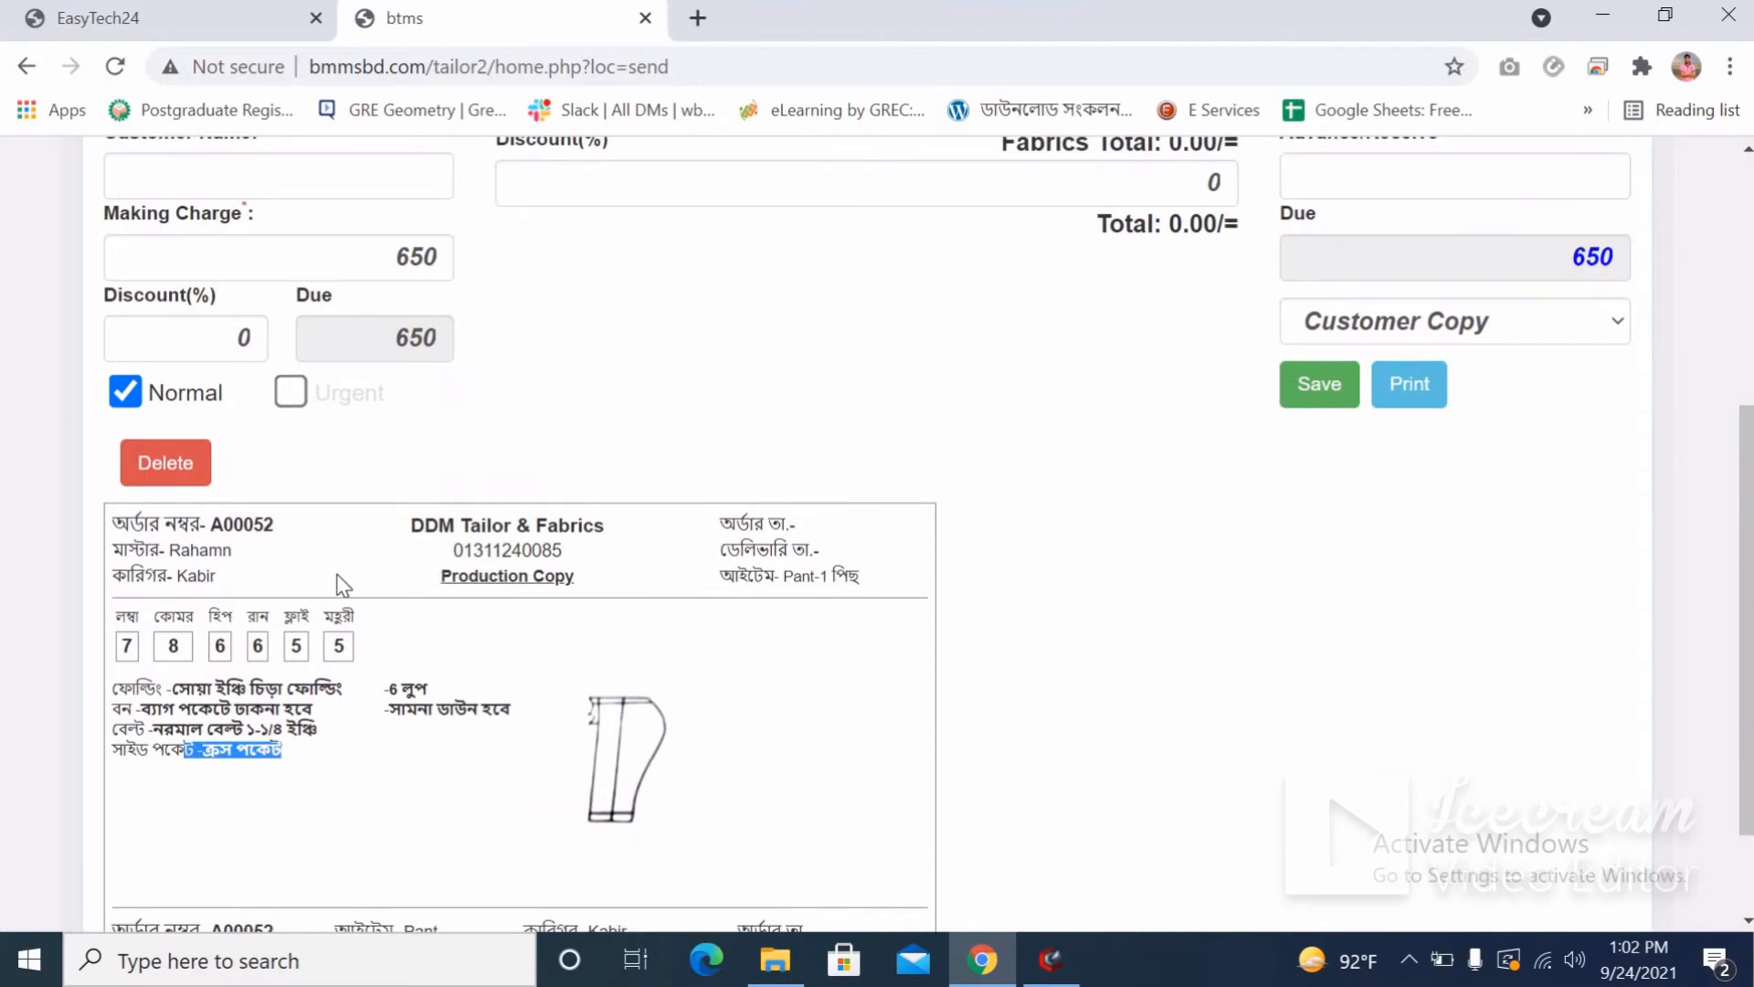
{"action": "scroll", "coordinate": [343, 585], "scroll_direction": "up", "scroll_amount": 3}
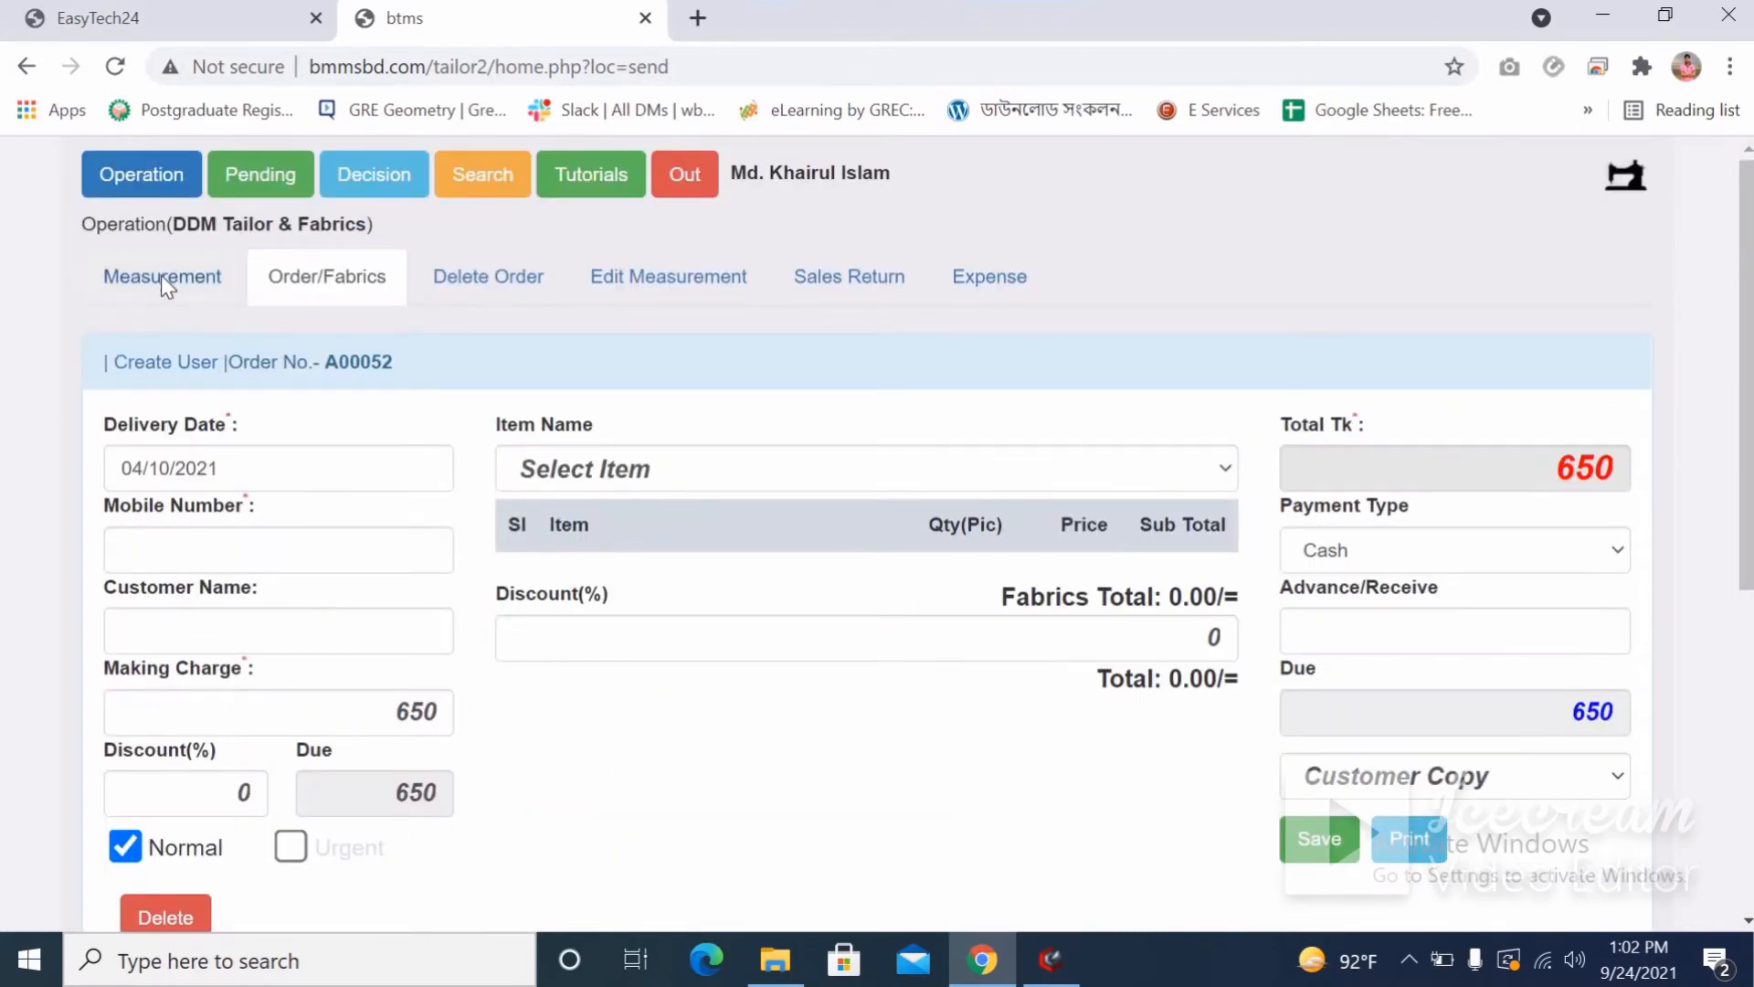
Start a Shirt measurement with values 8, 7, 6, 5, 5, 4, 4, 45, 5, 6, 6, 7, 7, 6, 6, 6, 7.
{"action": "left_click", "coordinate": [164, 275]}
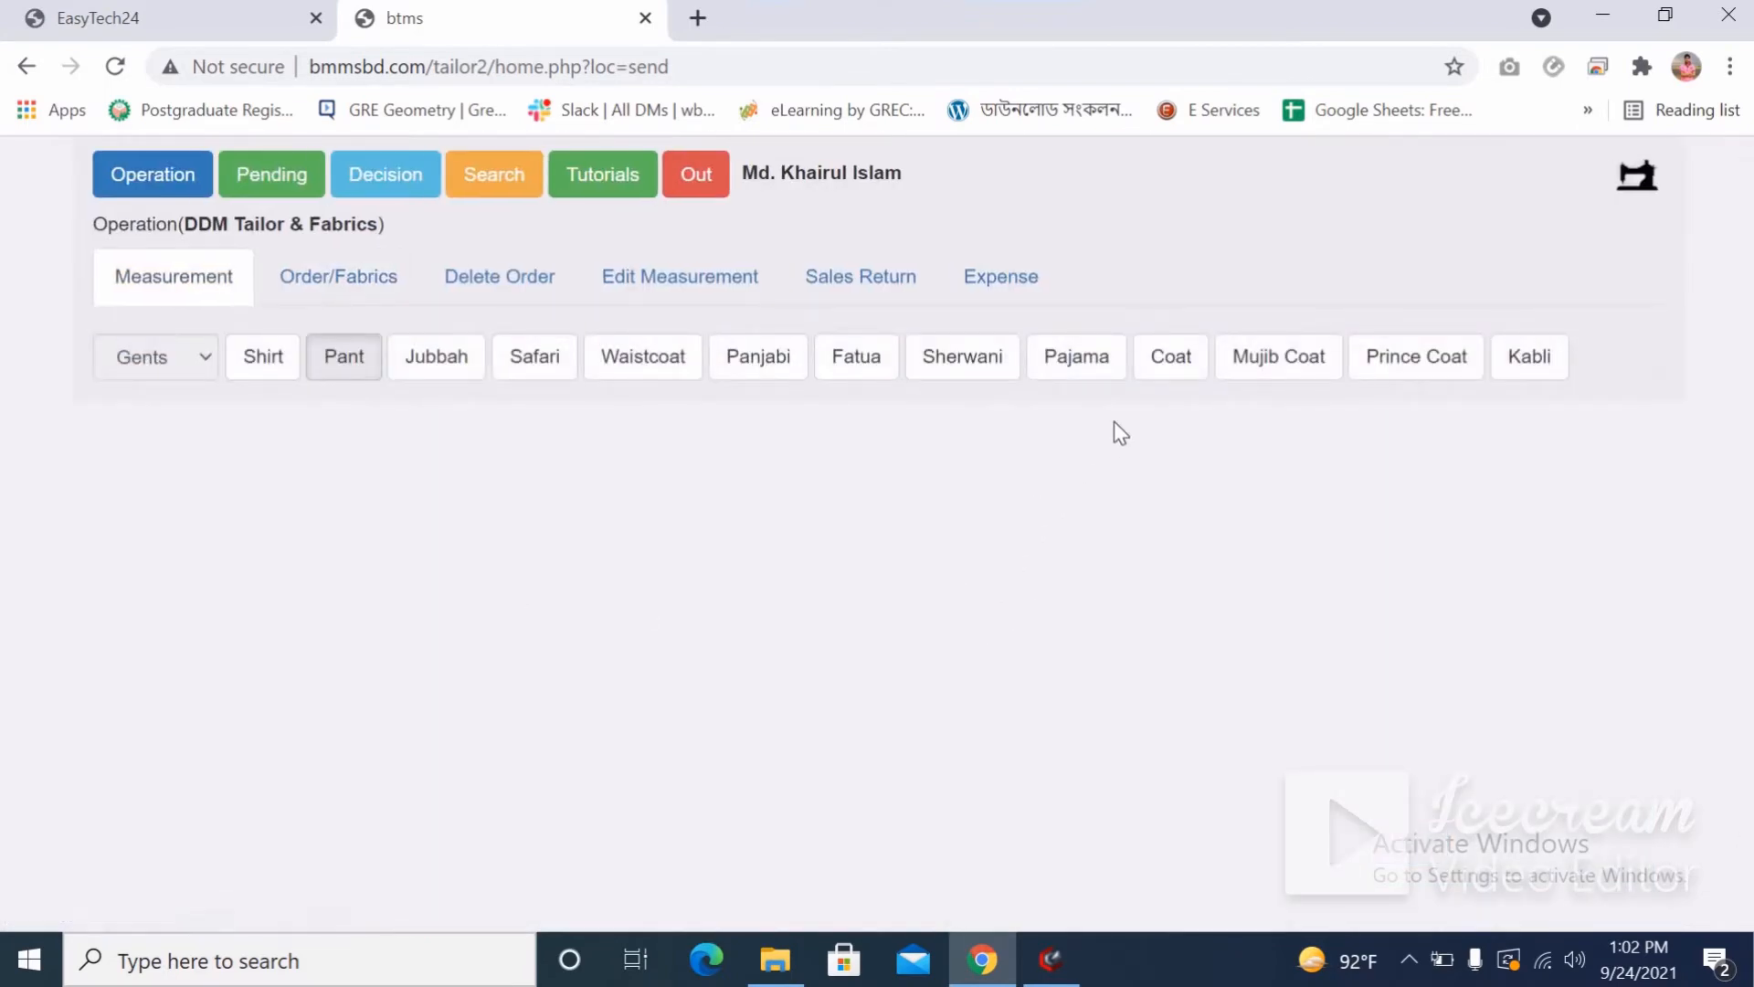
{"action": "left_click", "coordinate": [263, 361]}
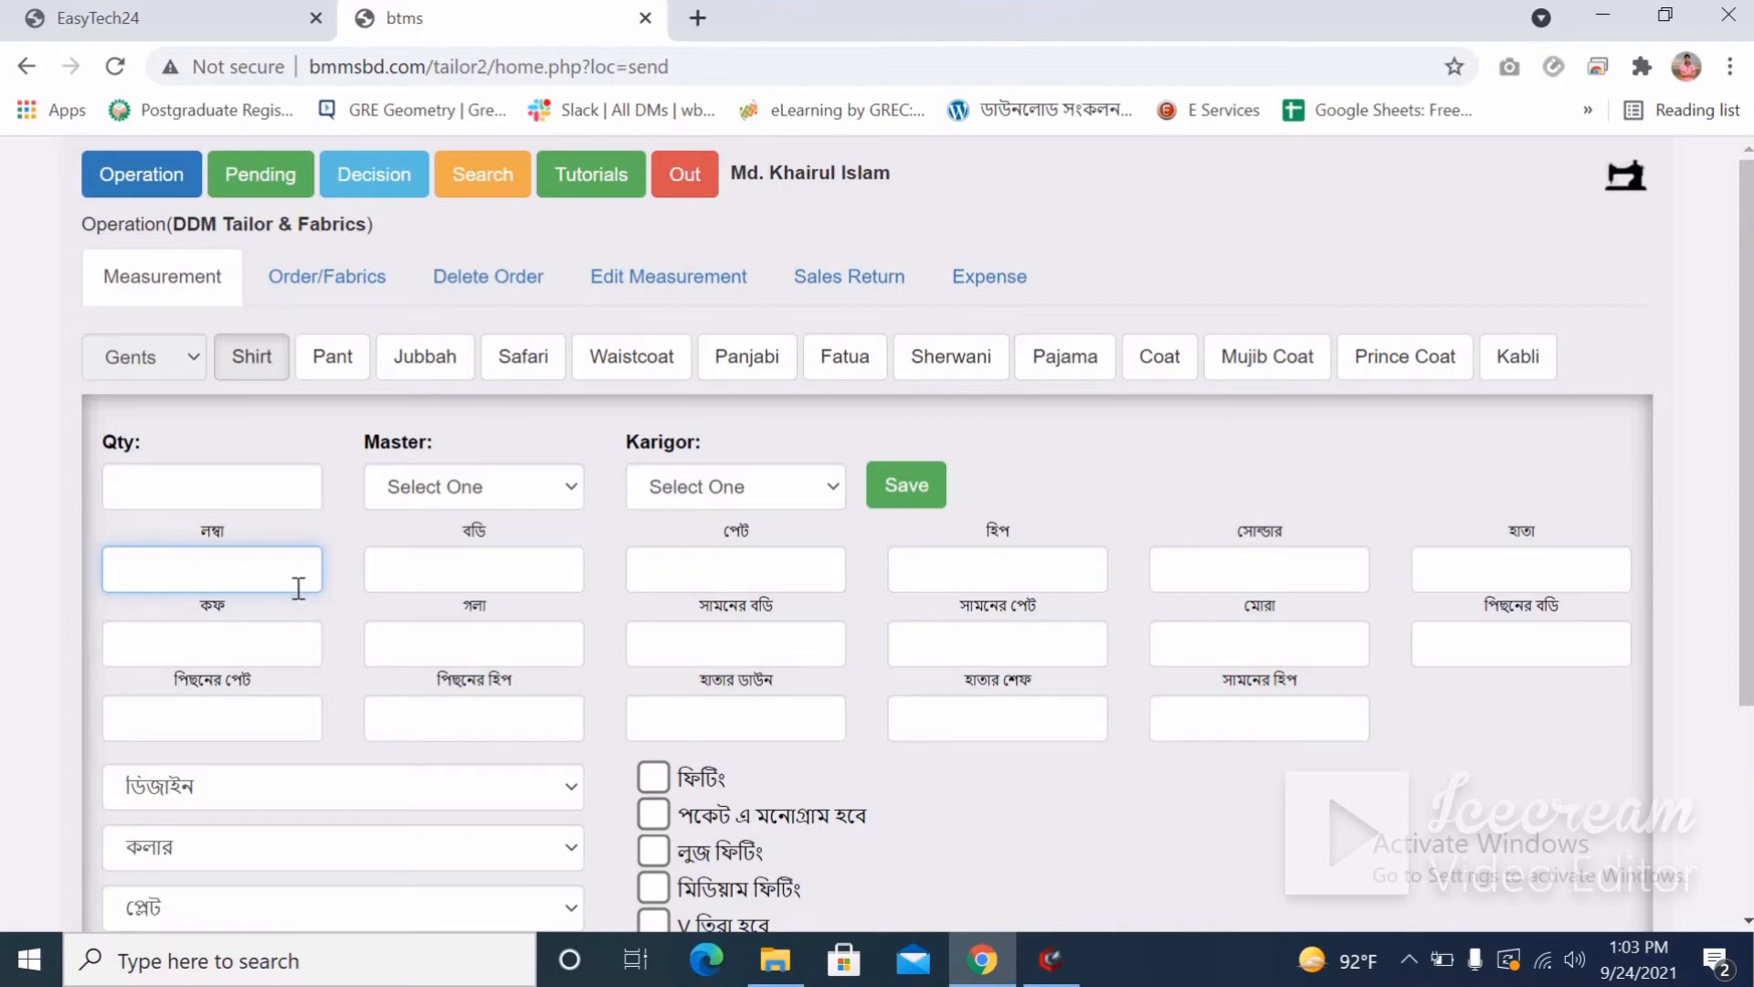
{"action": "type", "text": "8\t7\t6\t5\t5\t4\t4\t4"}
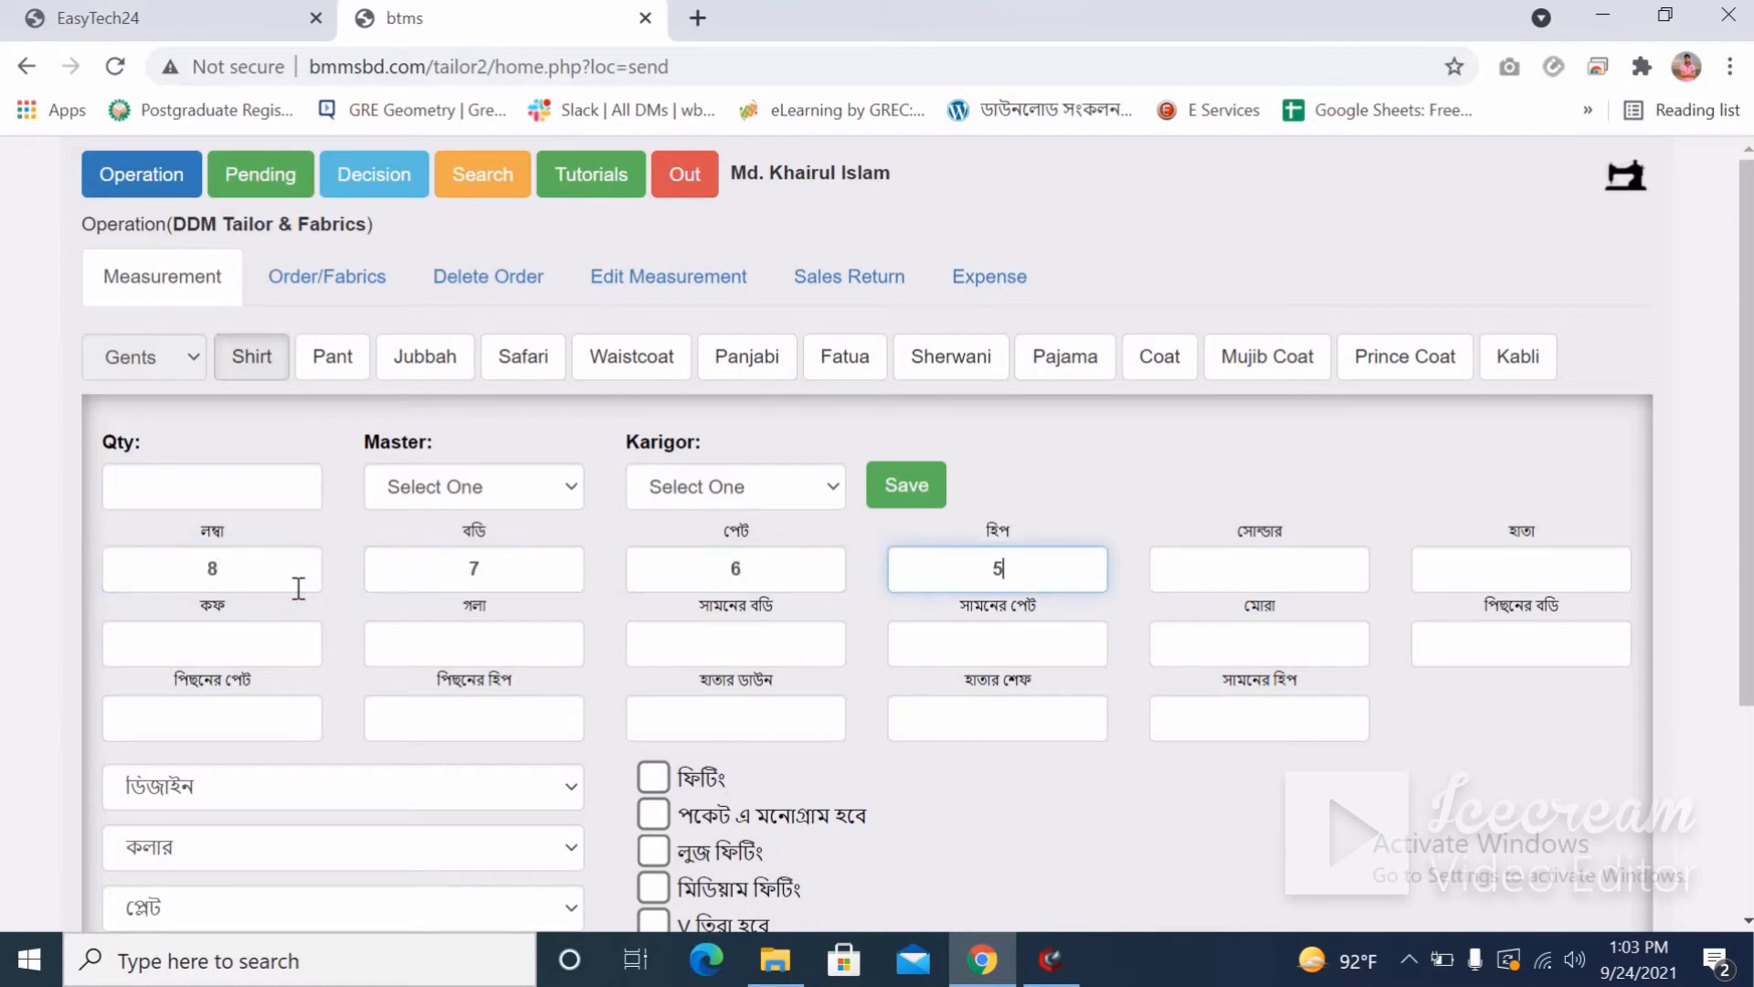
{"action": "type", "text": "5\t5\t6\t6\t7\t7\t6"}
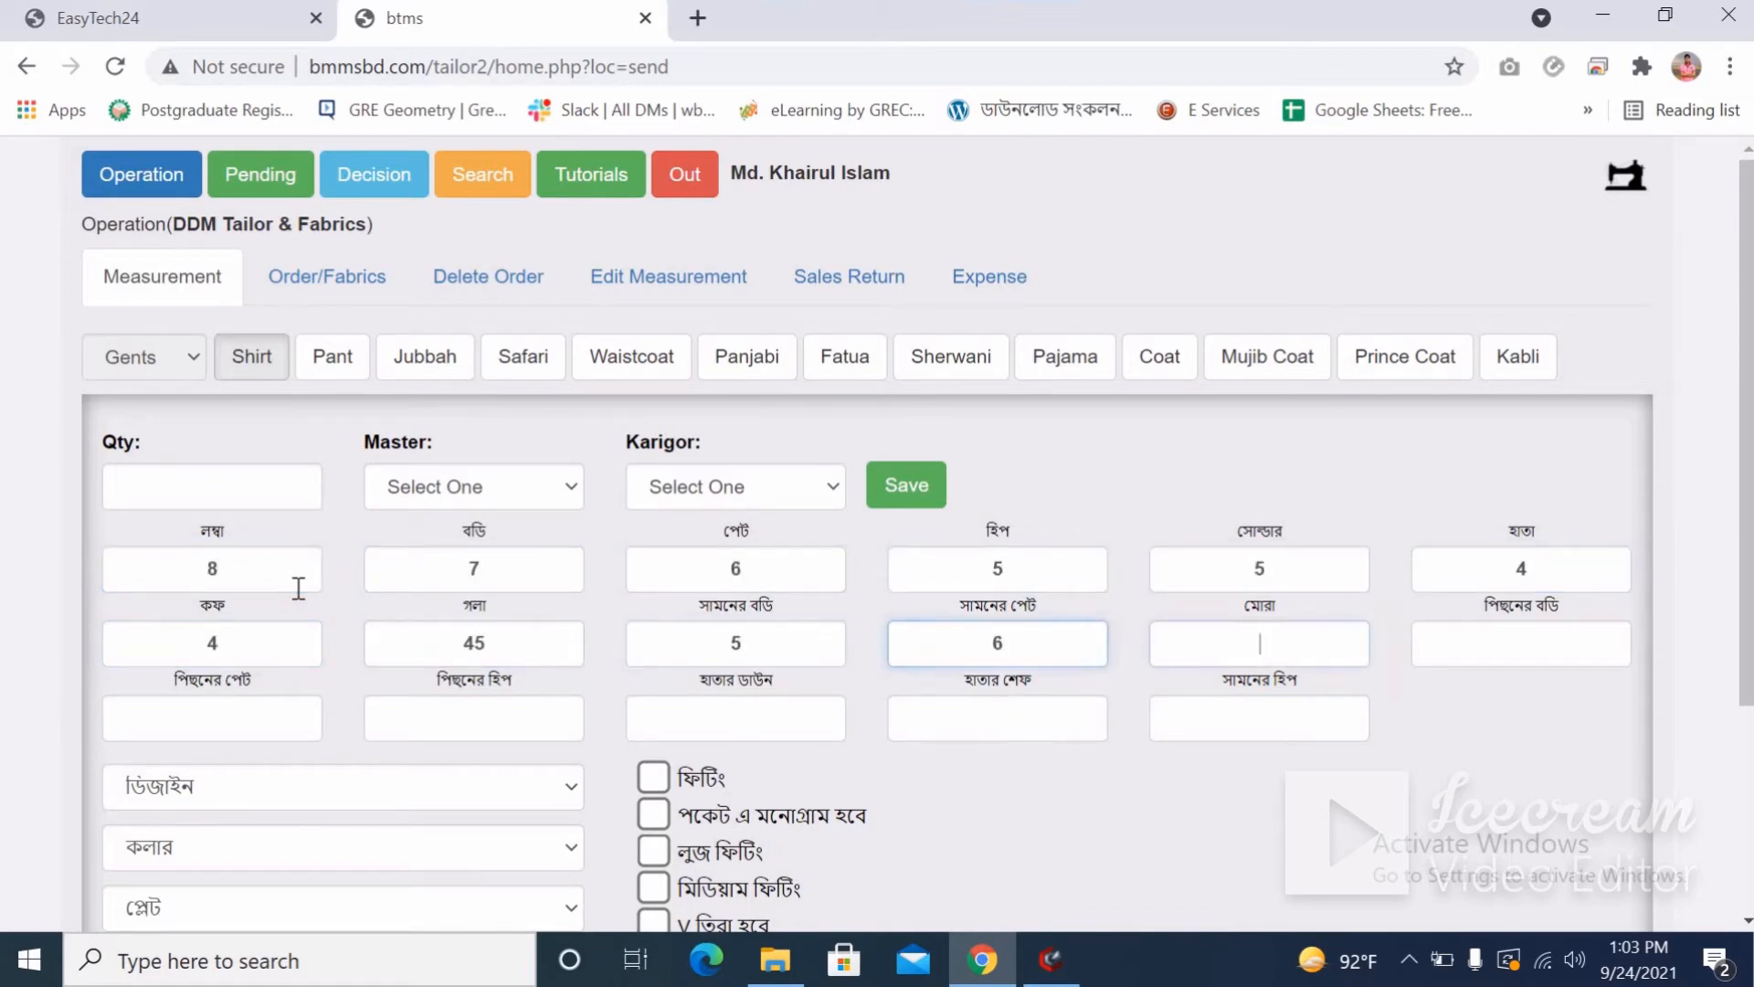
{"action": "type", "text": "\t6\t6\t7"}
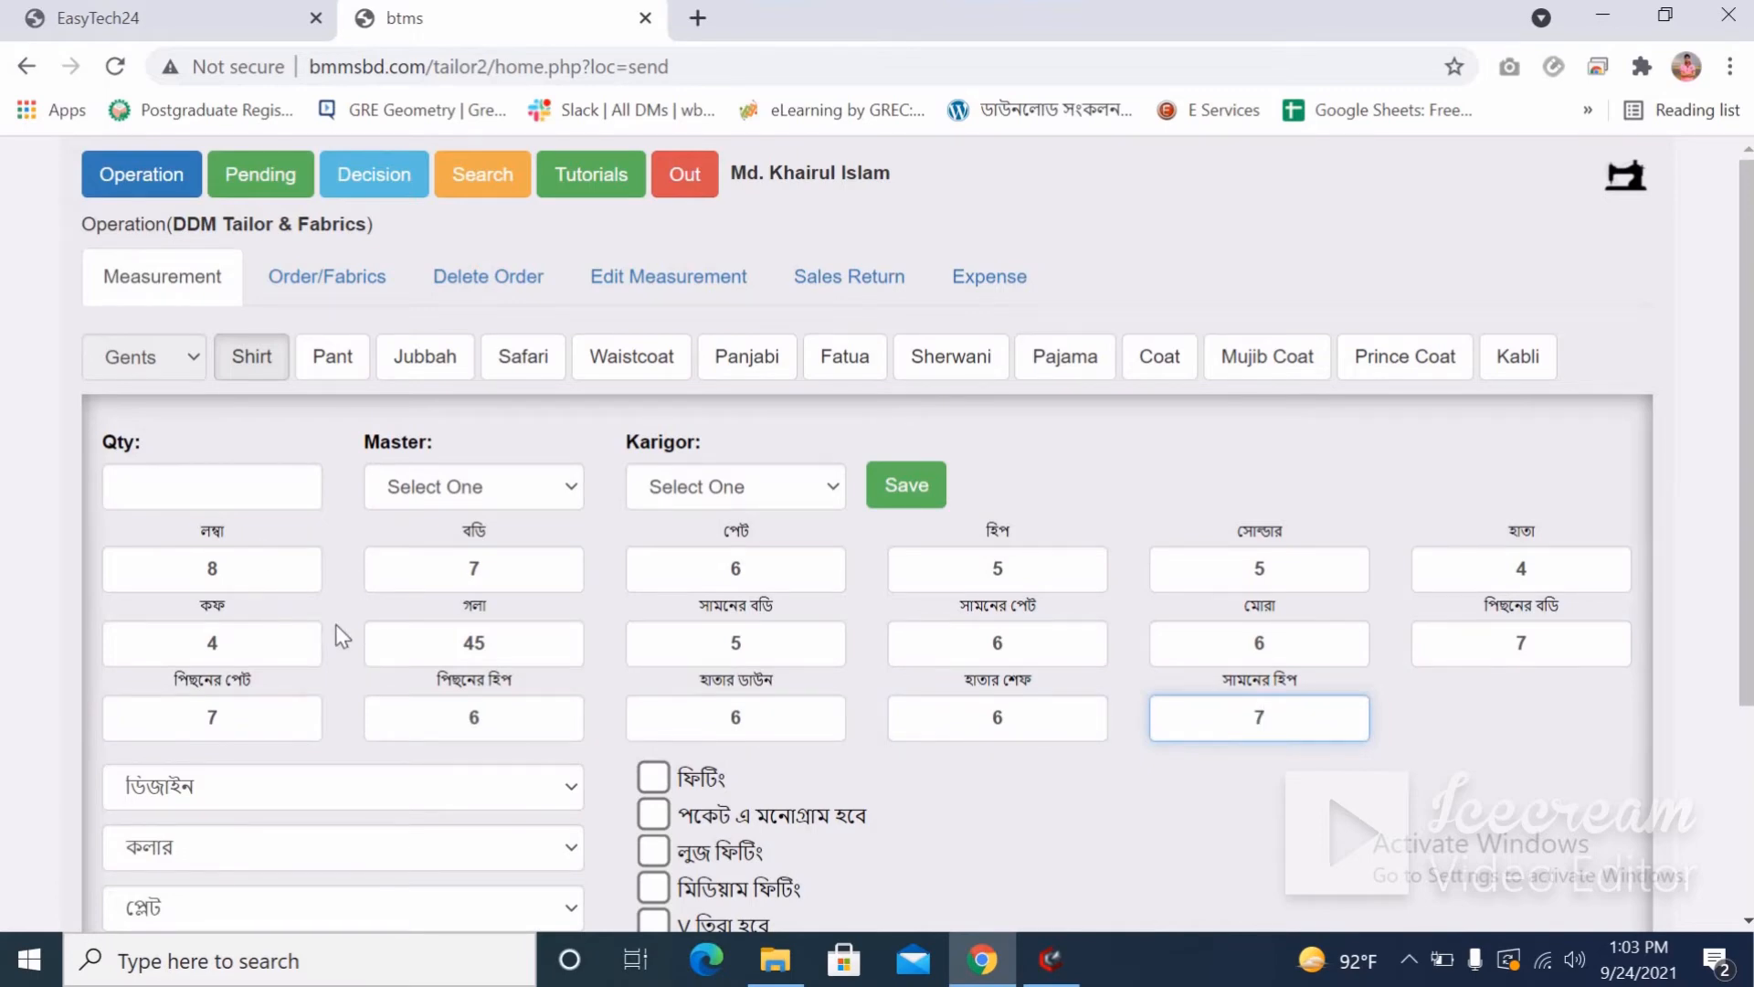
{"action": "scroll", "coordinate": [336, 623], "scroll_direction": "down", "scroll_amount": 2}
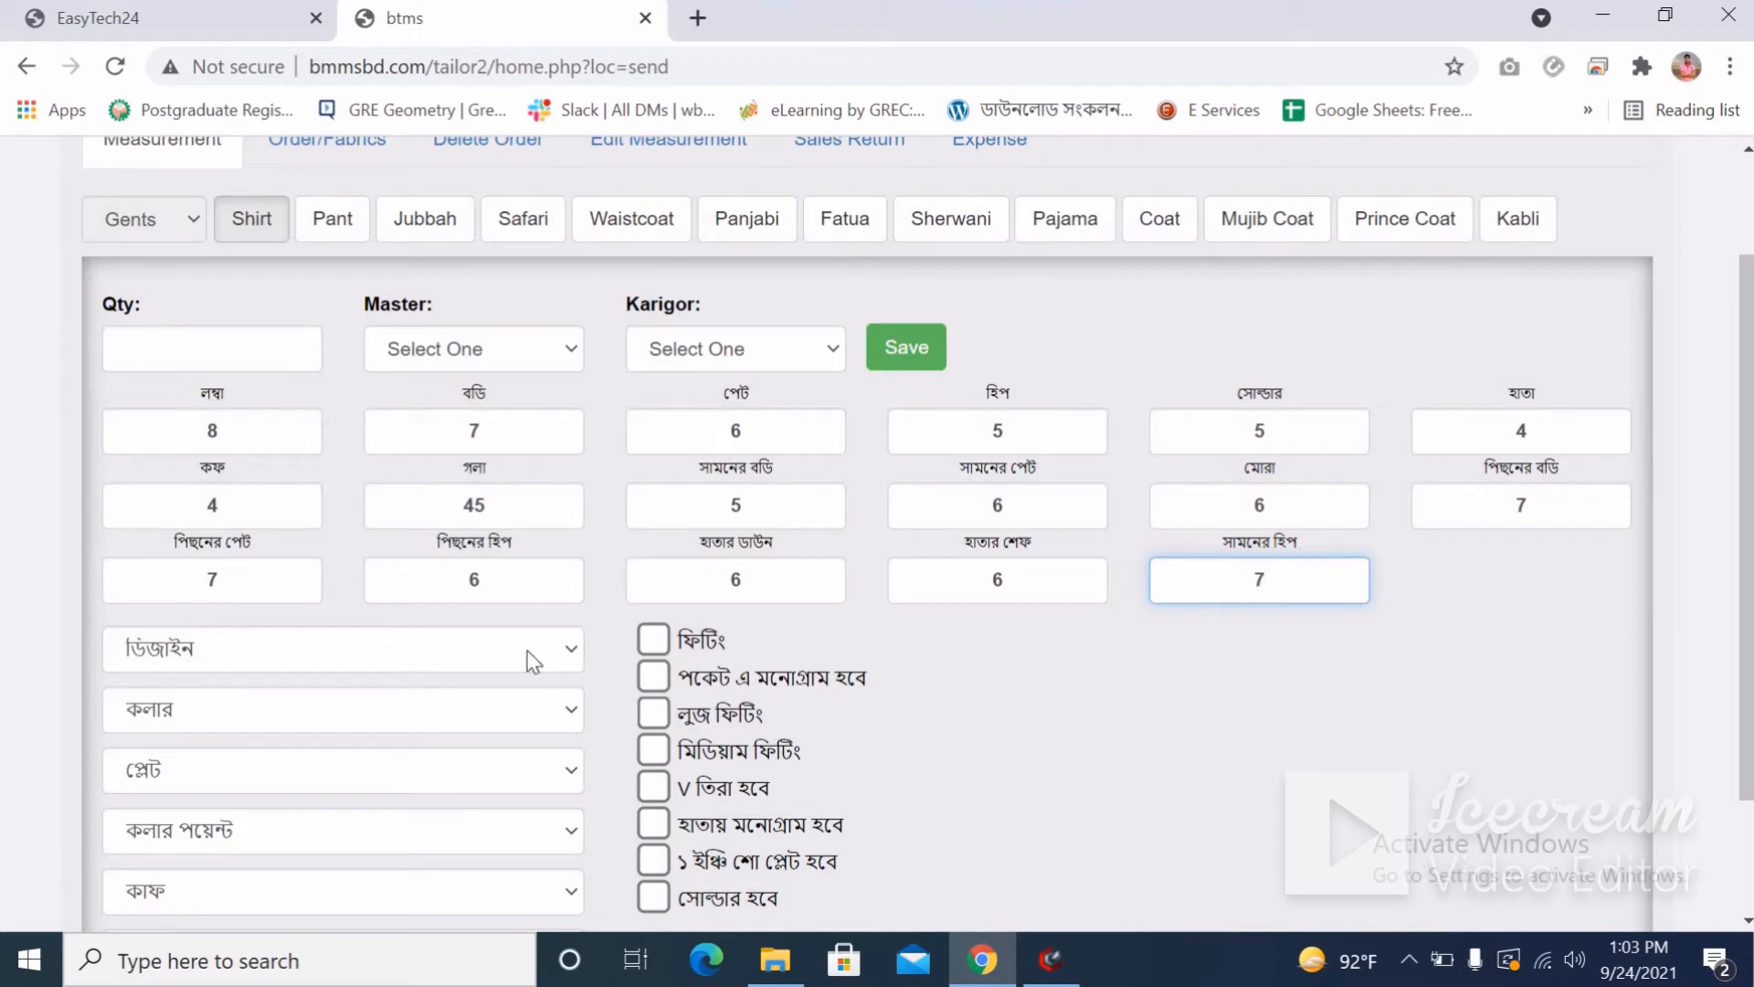
{"action": "scroll", "coordinate": [422, 637], "scroll_direction": "up", "scroll_amount": 2}
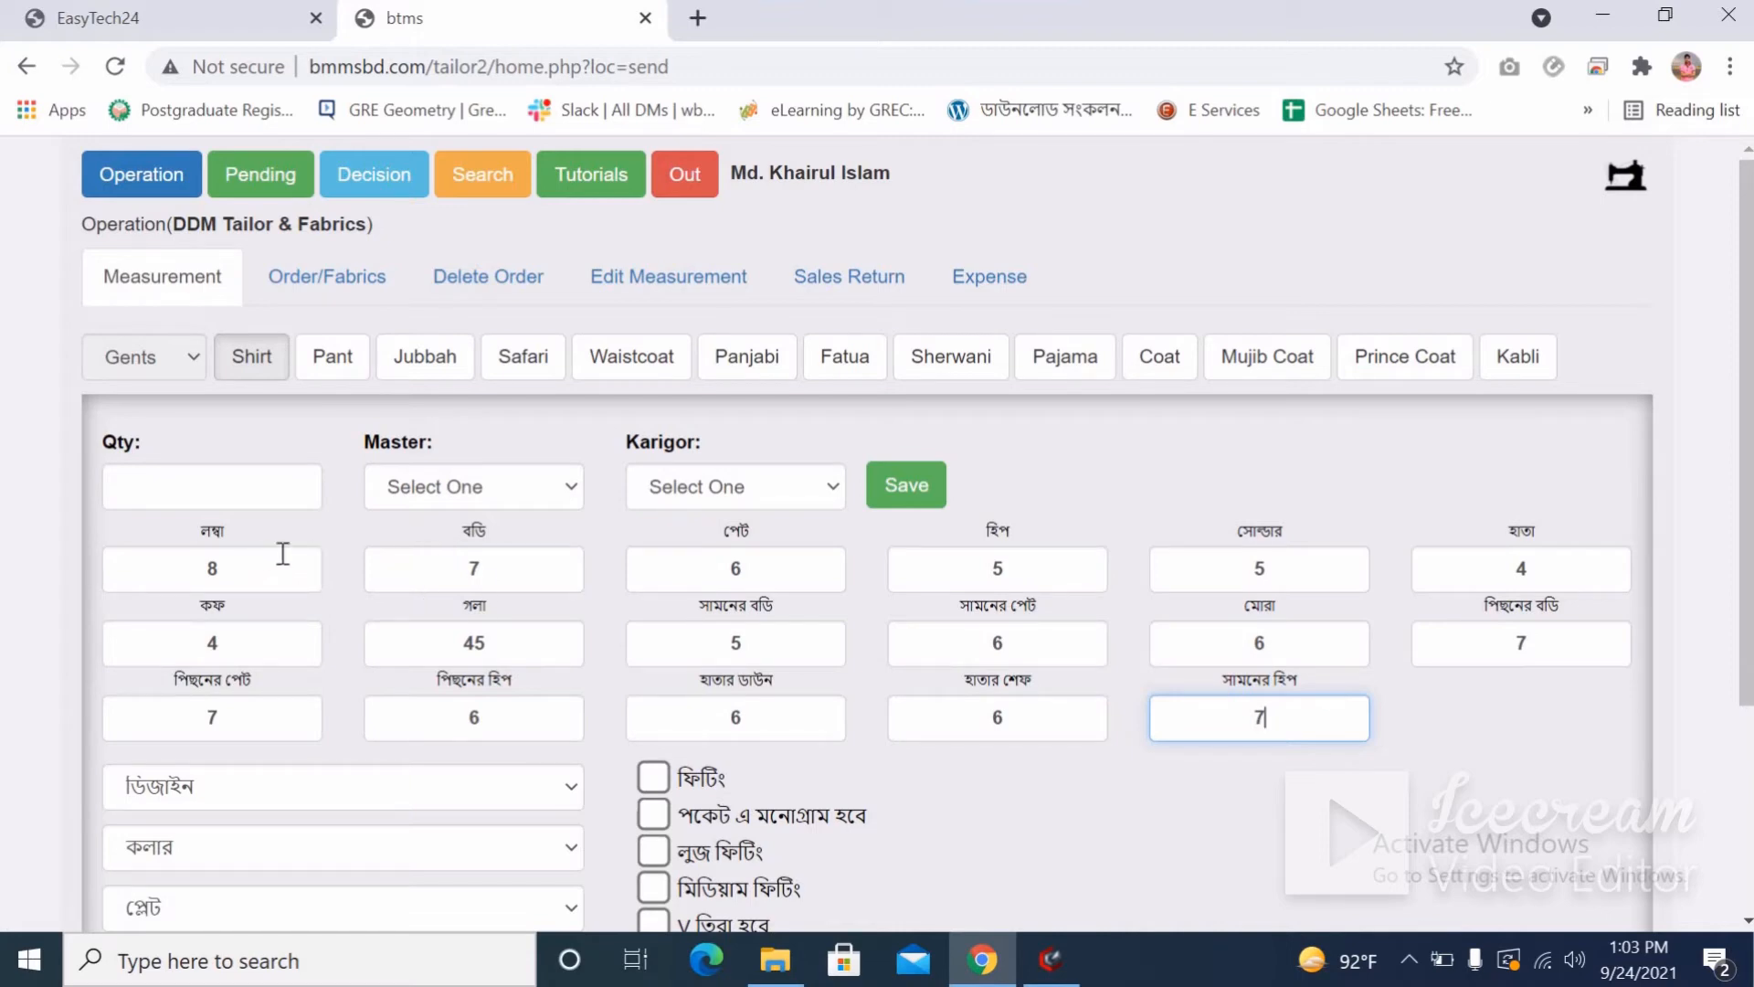
{"action": "left_click", "coordinate": [209, 544]}
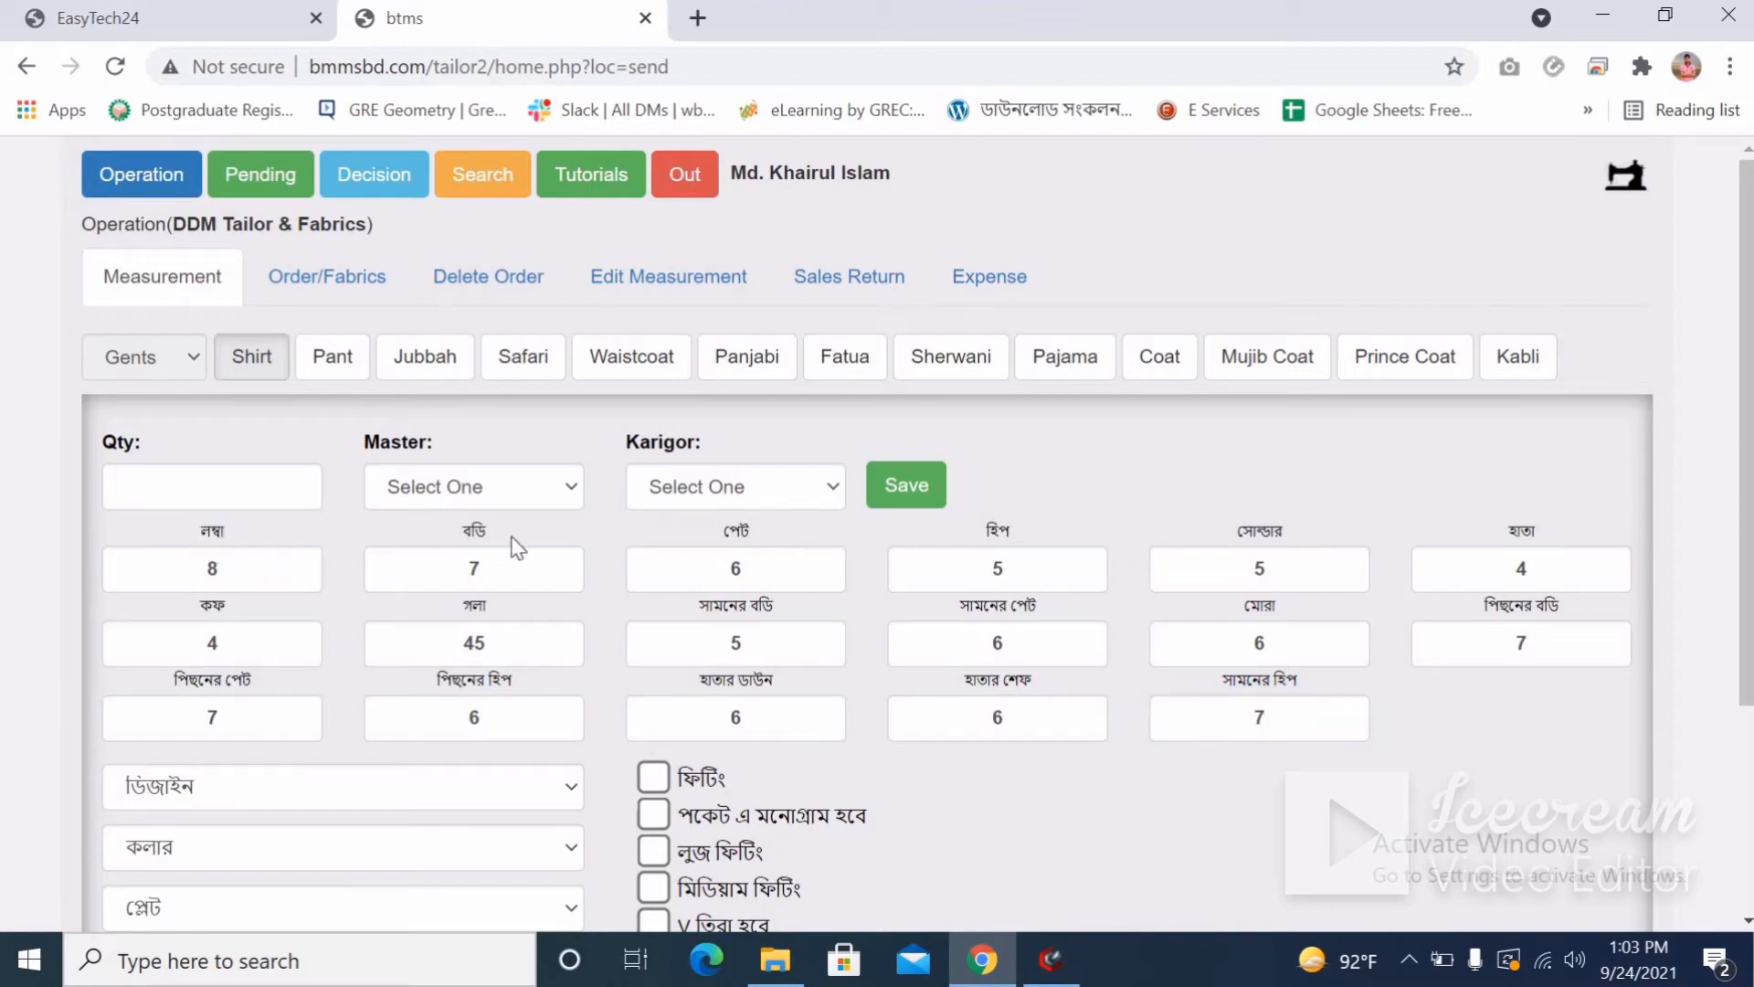
Tick the পকেট এ মনোগ্রাম হবে and ফিটিং checkboxes on the shirt form.
{"action": "left_click_drag", "start_coordinate": [550, 534], "coordinate": [717, 537]}
{"action": "scroll", "coordinate": [649, 627], "scroll_direction": "down", "scroll_amount": 3}
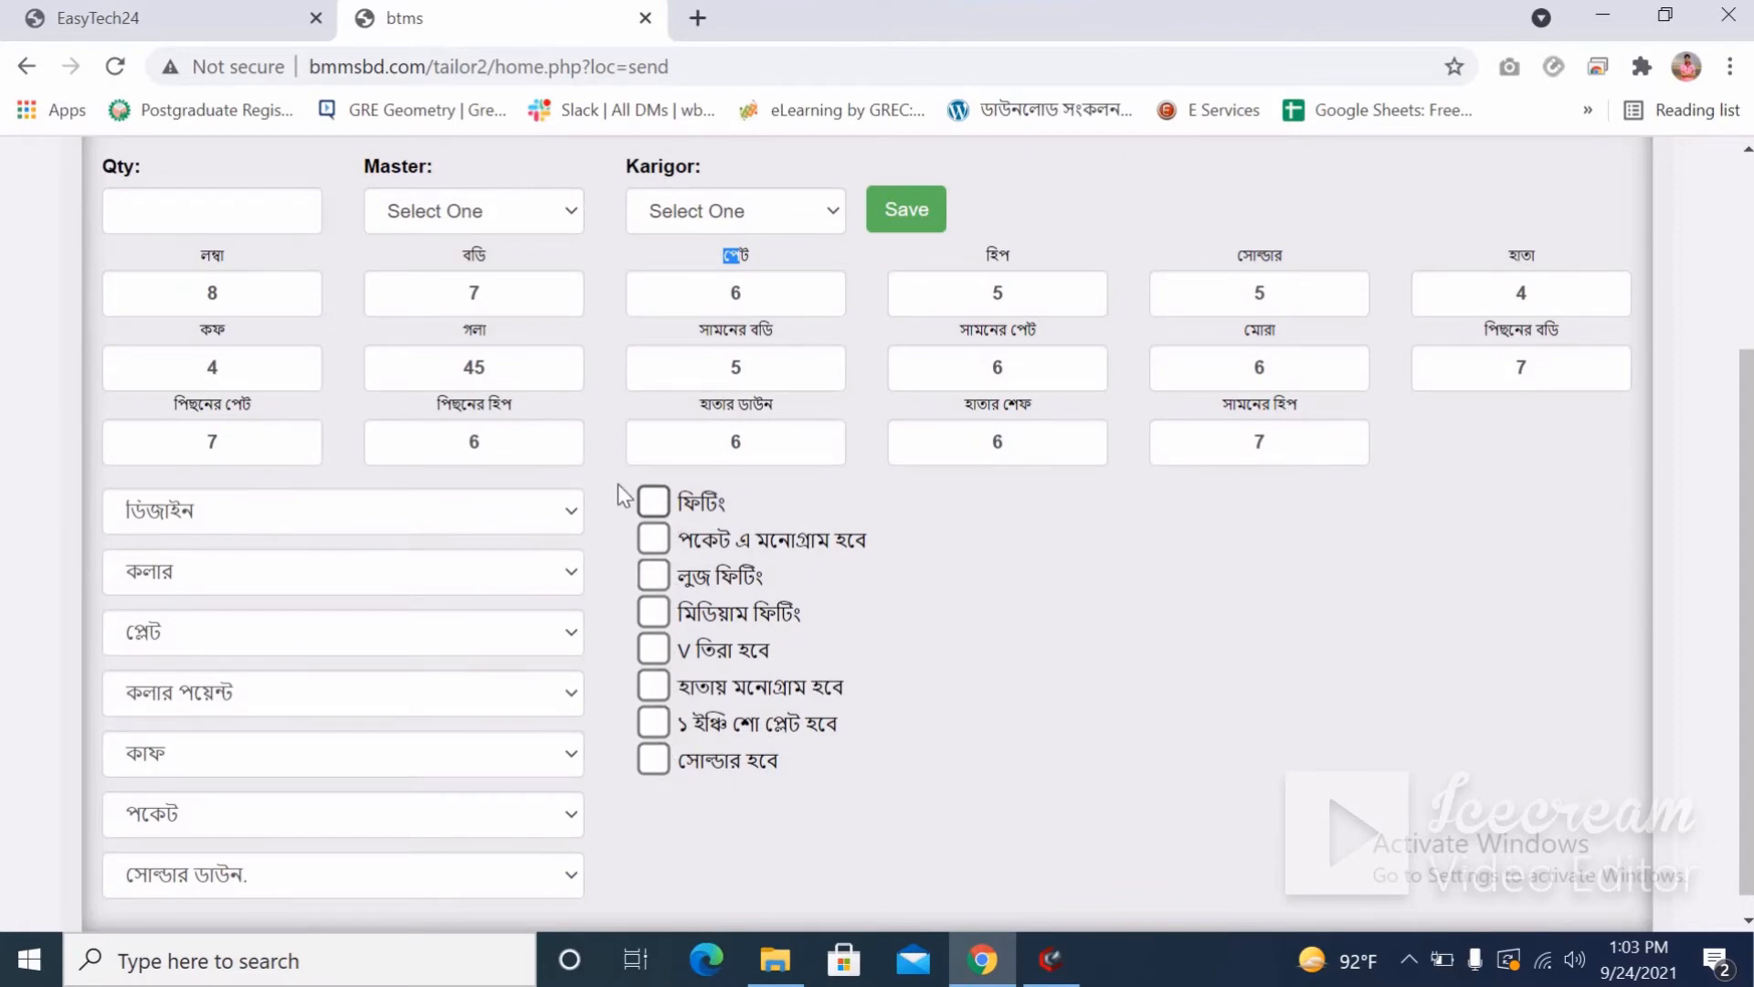
{"action": "scroll", "coordinate": [603, 489], "scroll_direction": "up", "scroll_amount": 3}
{"action": "scroll", "coordinate": [687, 779], "scroll_direction": "down", "scroll_amount": 3}
{"action": "left_click", "coordinate": [655, 540]}
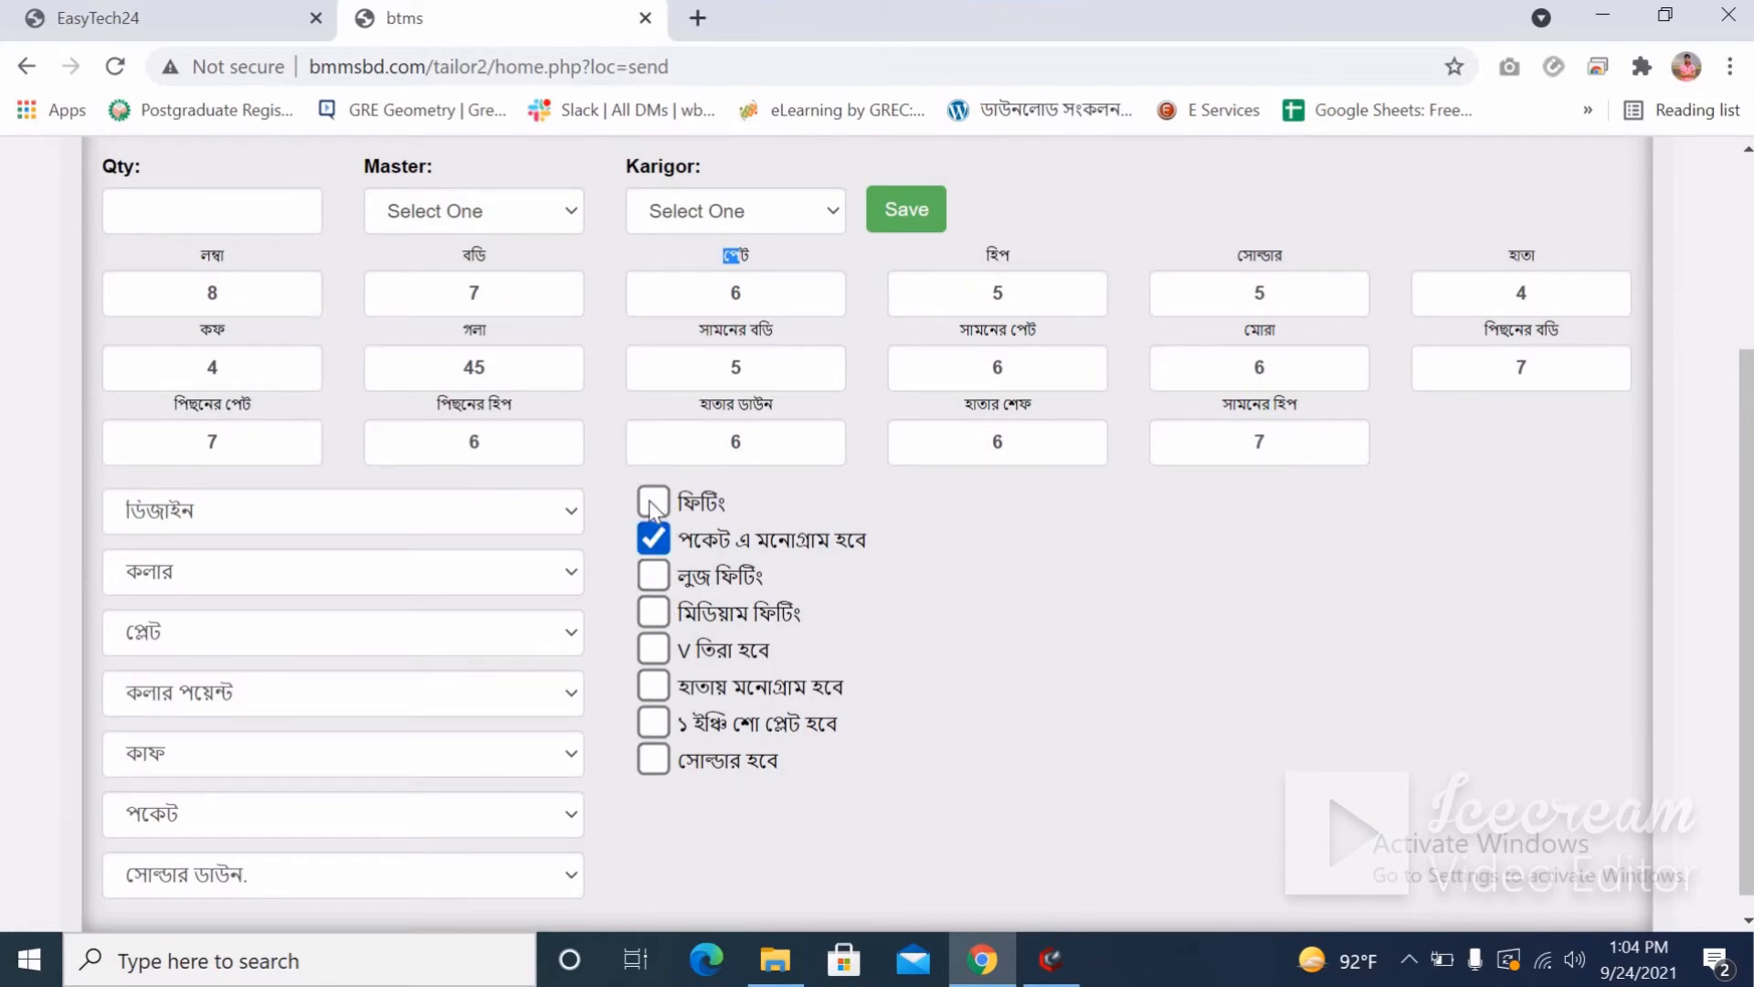
{"action": "left_click", "coordinate": [654, 502]}
{"action": "scroll", "coordinate": [511, 639], "scroll_direction": "up", "scroll_amount": 3}
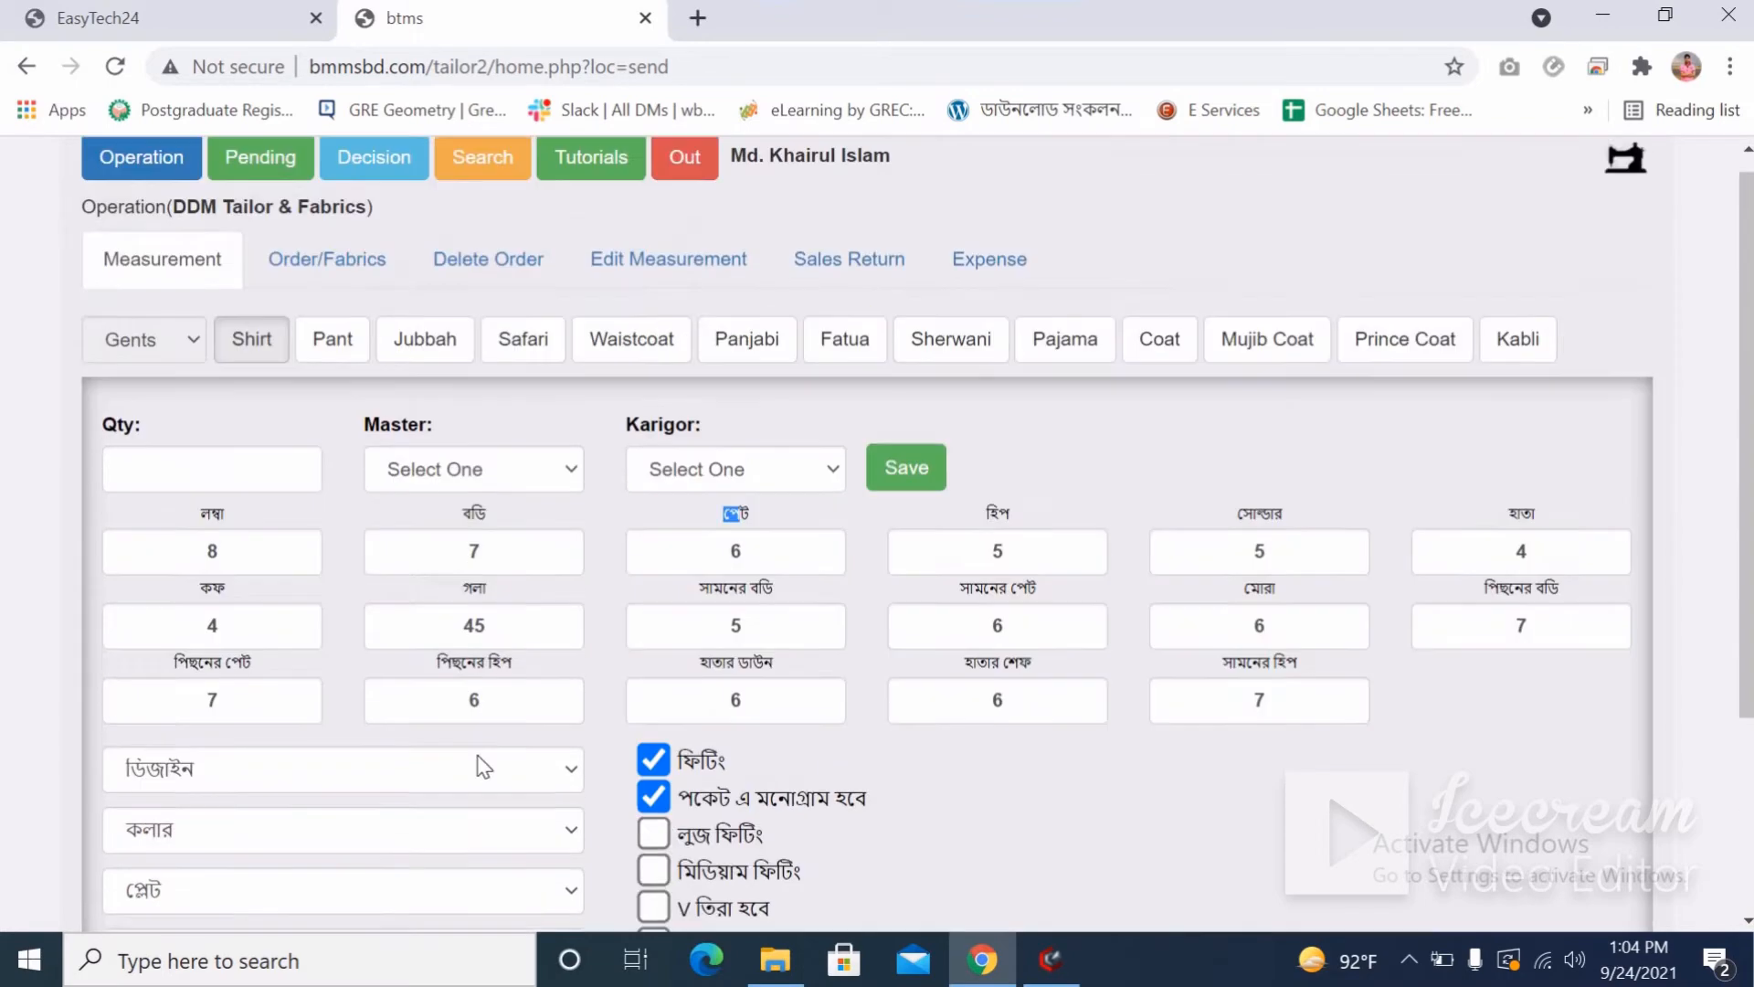
{"action": "scroll", "coordinate": [470, 785], "scroll_direction": "down", "scroll_amount": 3}
Choose চাইনিজ ডিজাইন হবে design, স্টেট কলার collar and ফোল্ডিং প্লেট placket.
{"action": "left_click", "coordinate": [245, 511]}
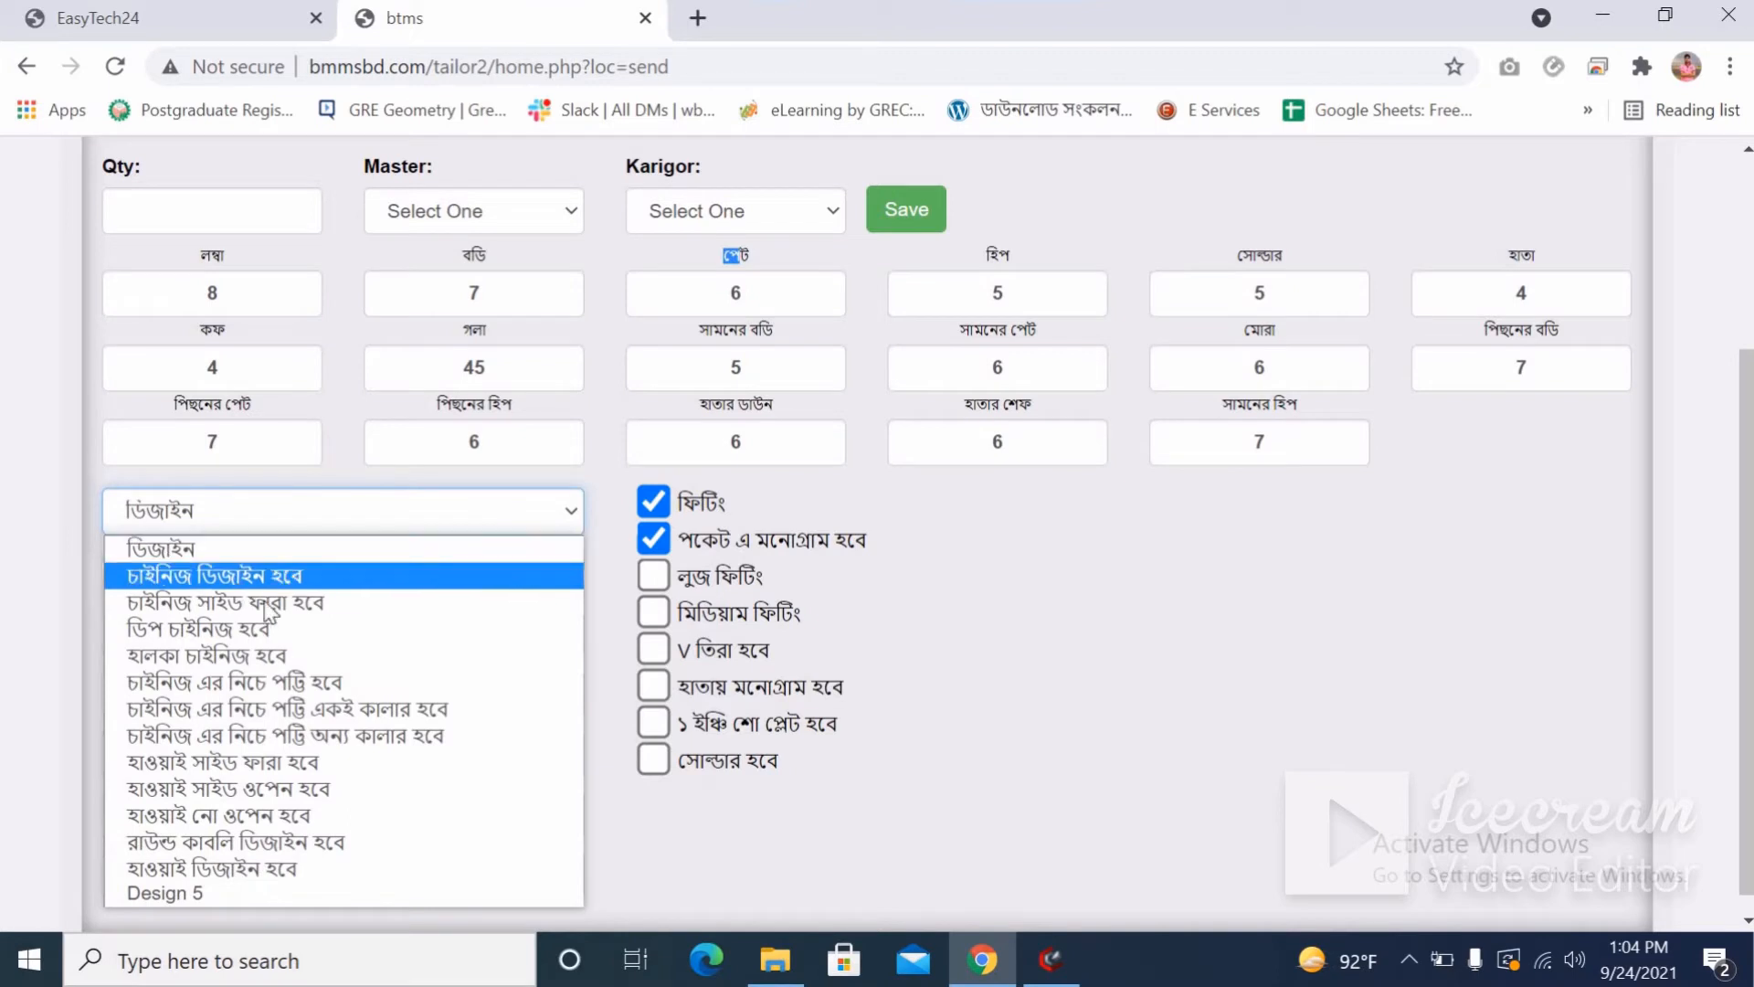
{"action": "left_click", "coordinate": [239, 581]}
{"action": "left_click", "coordinate": [228, 576]}
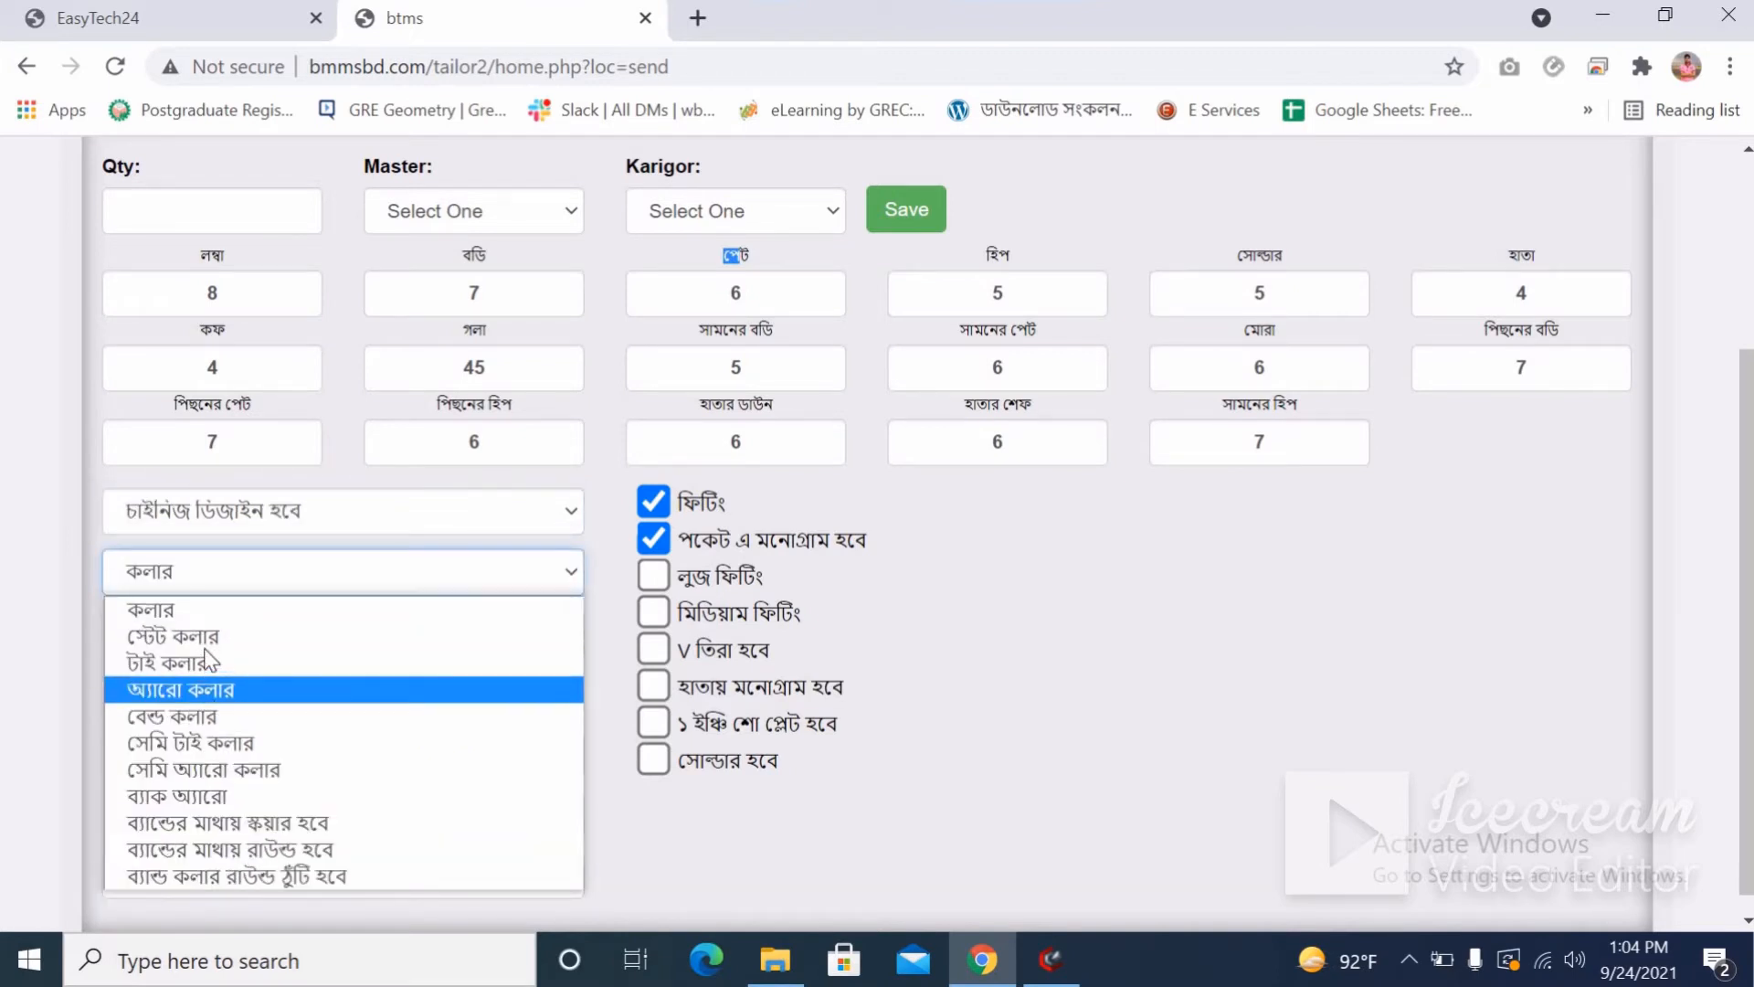
{"action": "left_click", "coordinate": [274, 645]}
{"action": "left_click", "coordinate": [262, 650]}
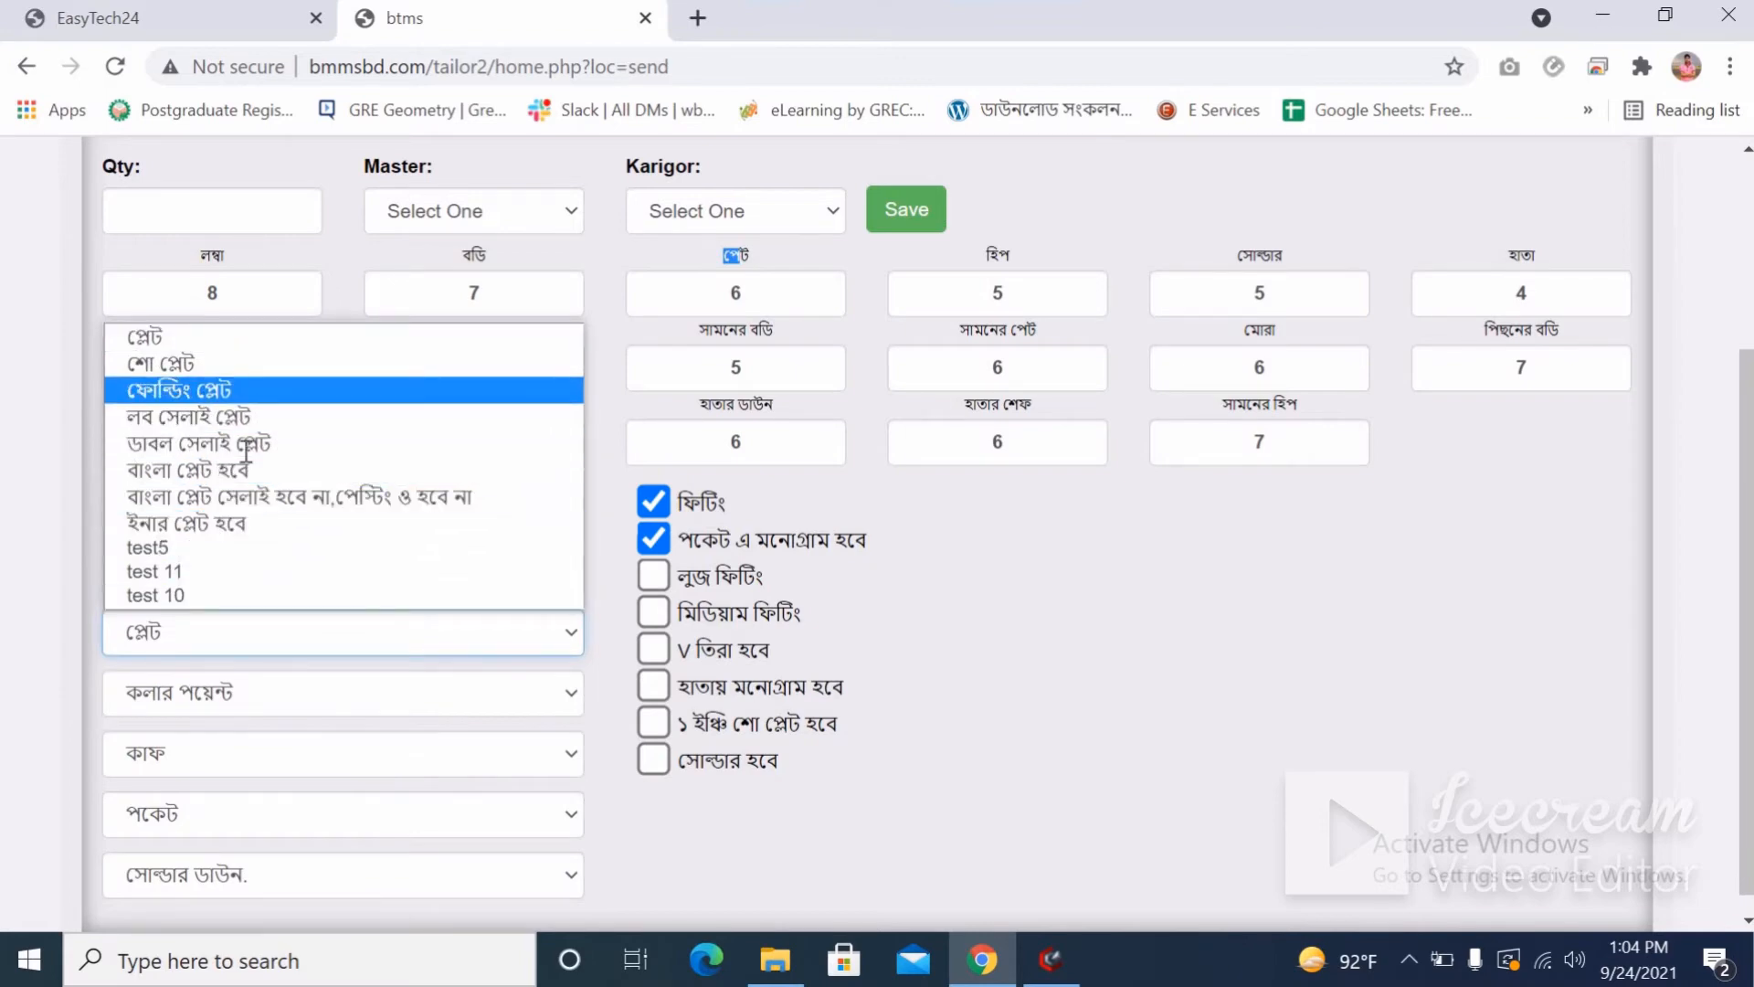
{"action": "left_click", "coordinate": [243, 390]}
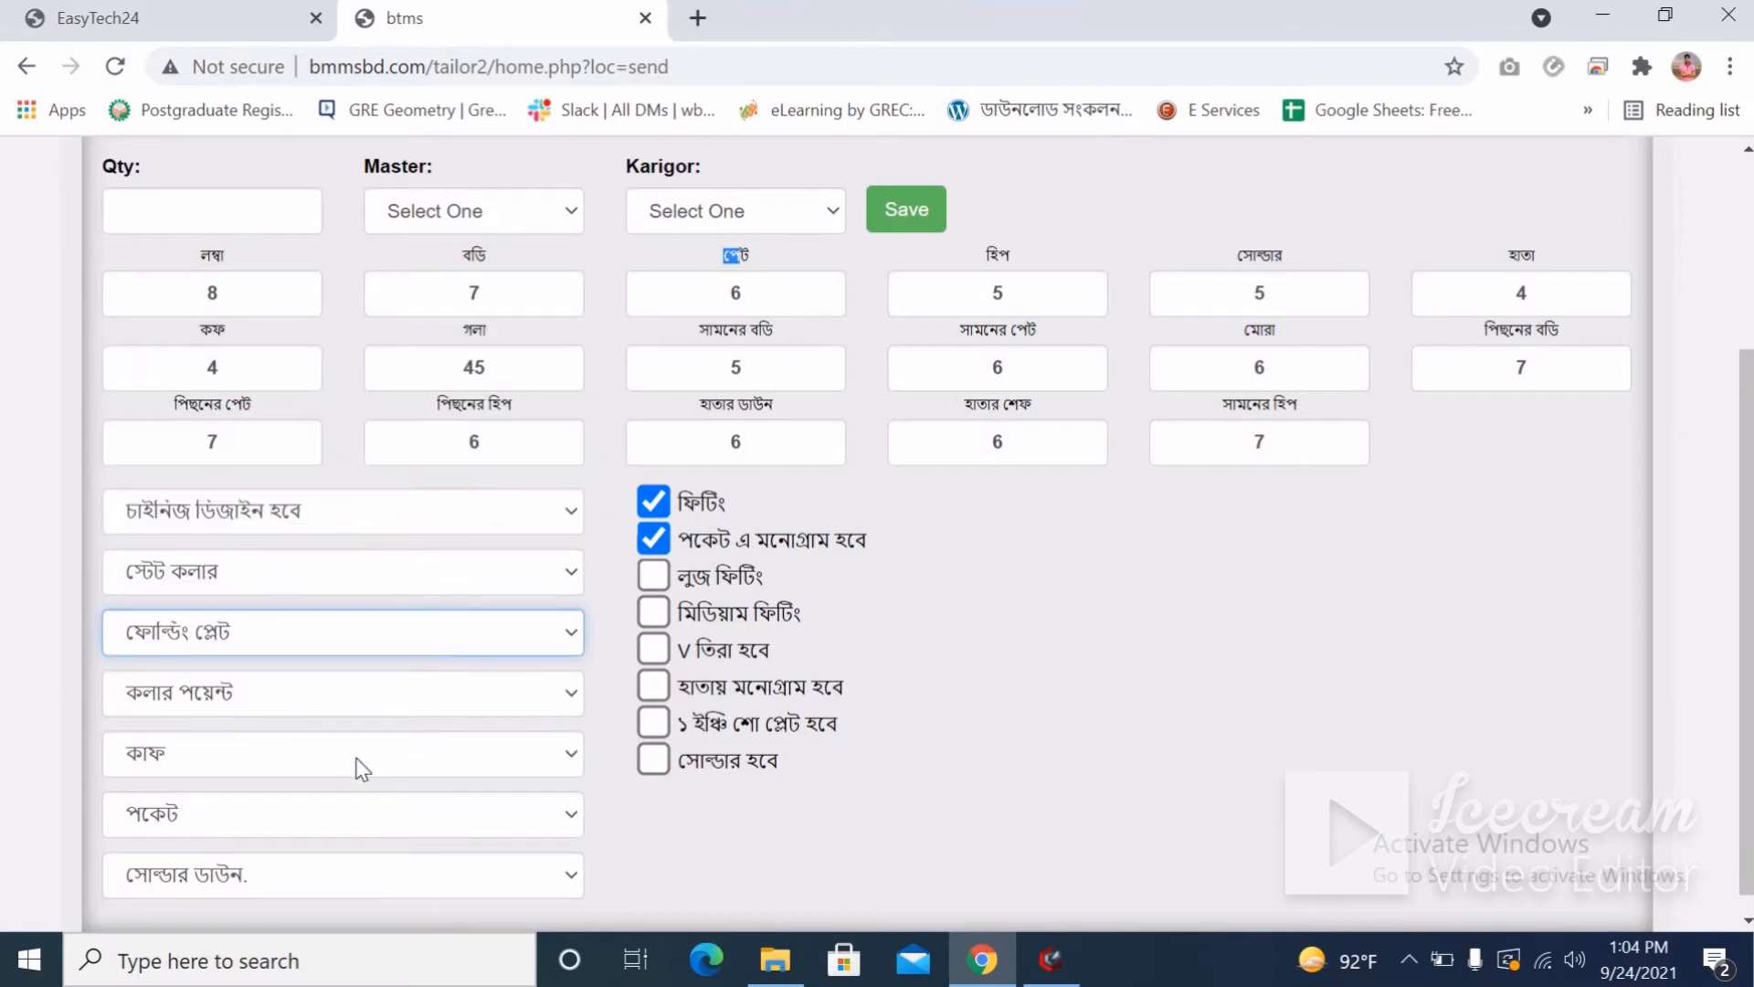
{"action": "scroll", "coordinate": [361, 767], "scroll_direction": "up", "scroll_amount": 3}
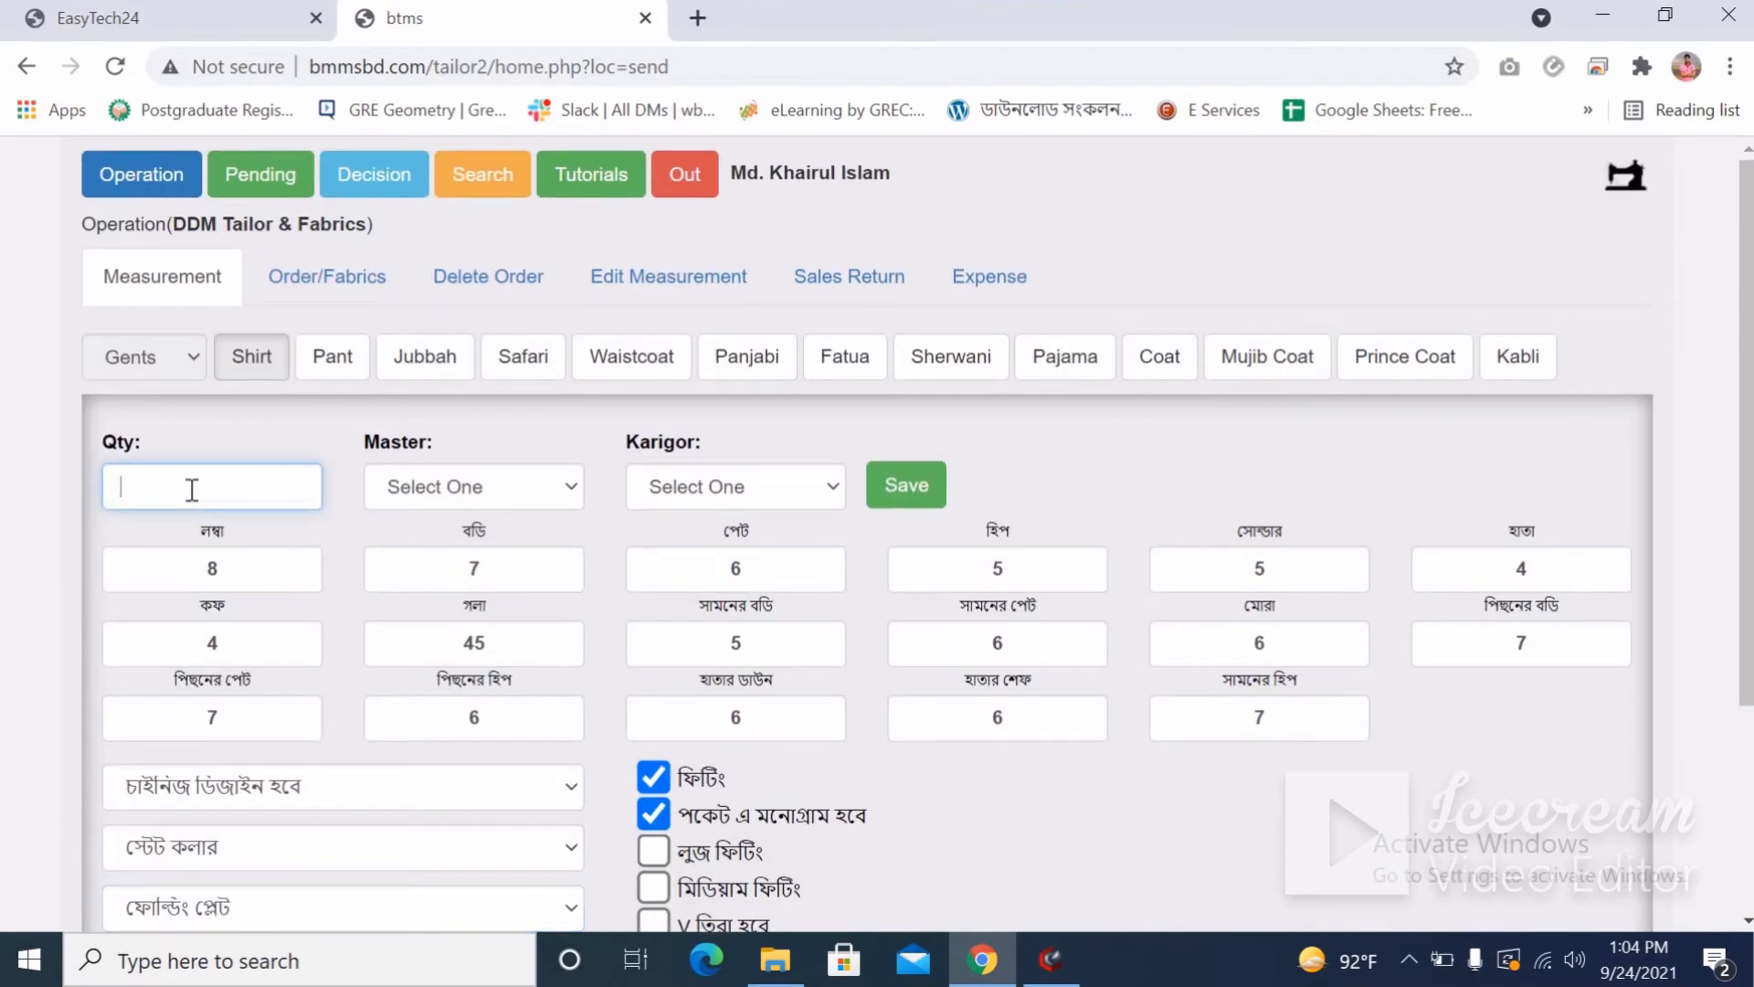
Save the filled Shirt measurement with quantity 2.
{"action": "scroll", "coordinate": [728, 704], "scroll_direction": "down", "scroll_amount": 3}
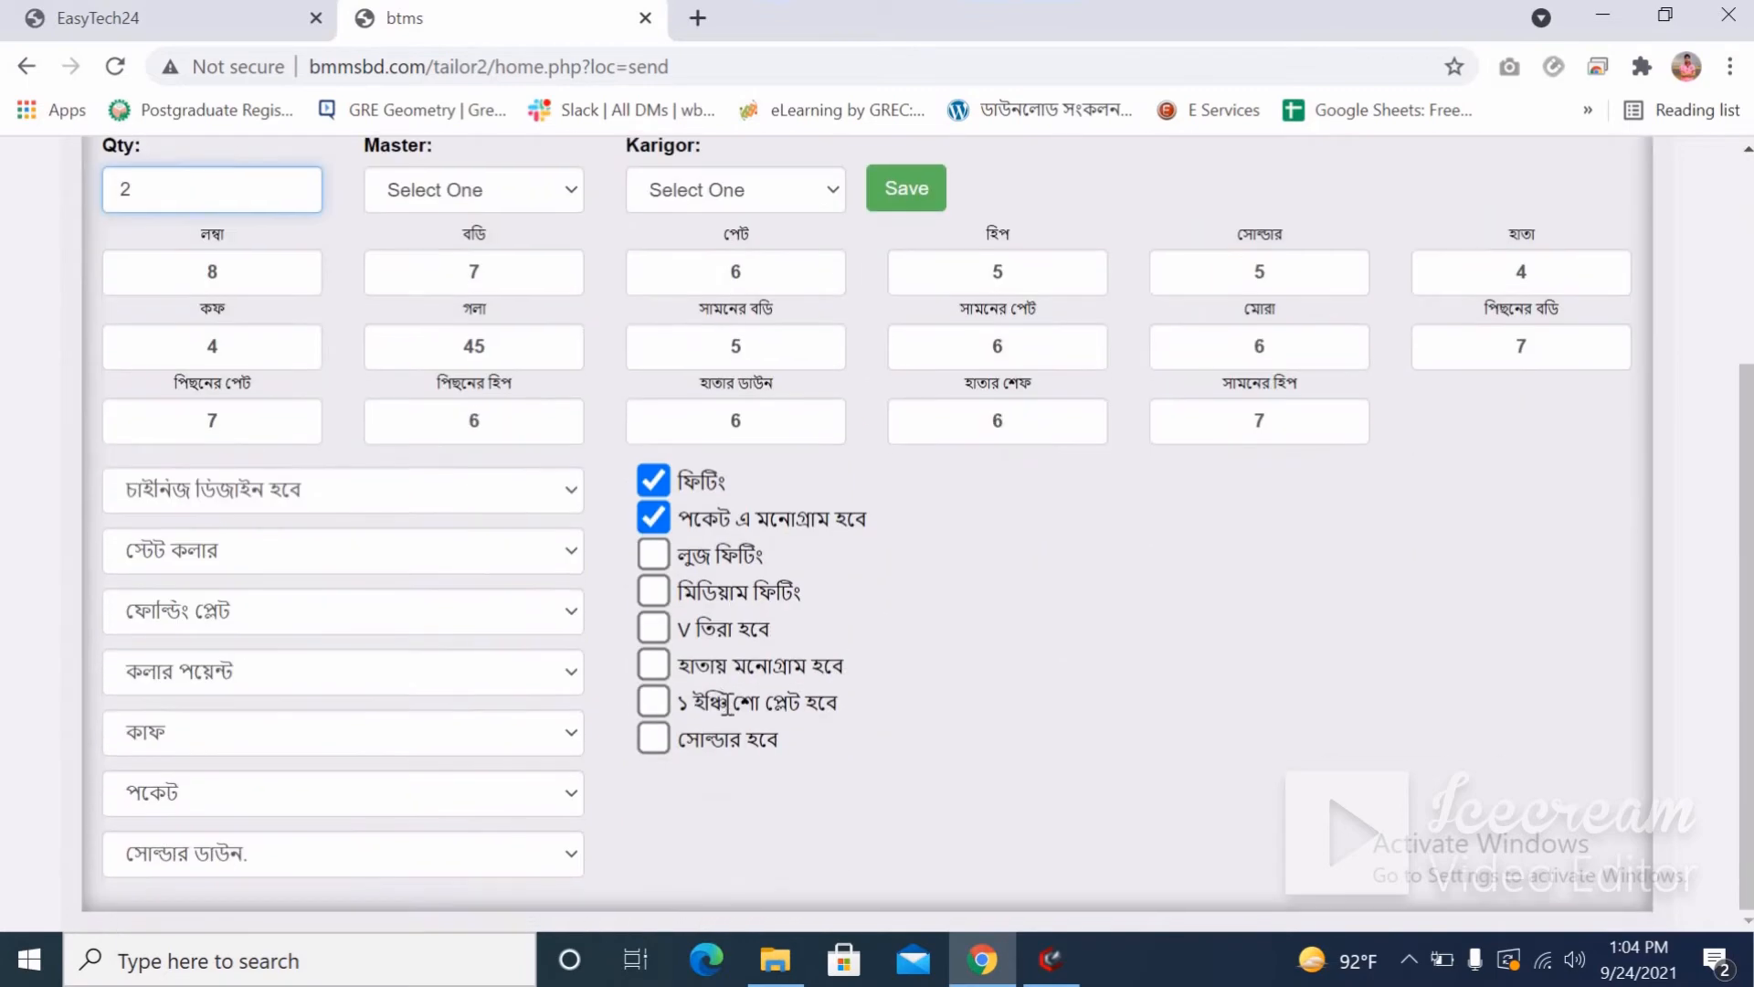
{"action": "scroll", "coordinate": [450, 502], "scroll_direction": "up", "scroll_amount": 3}
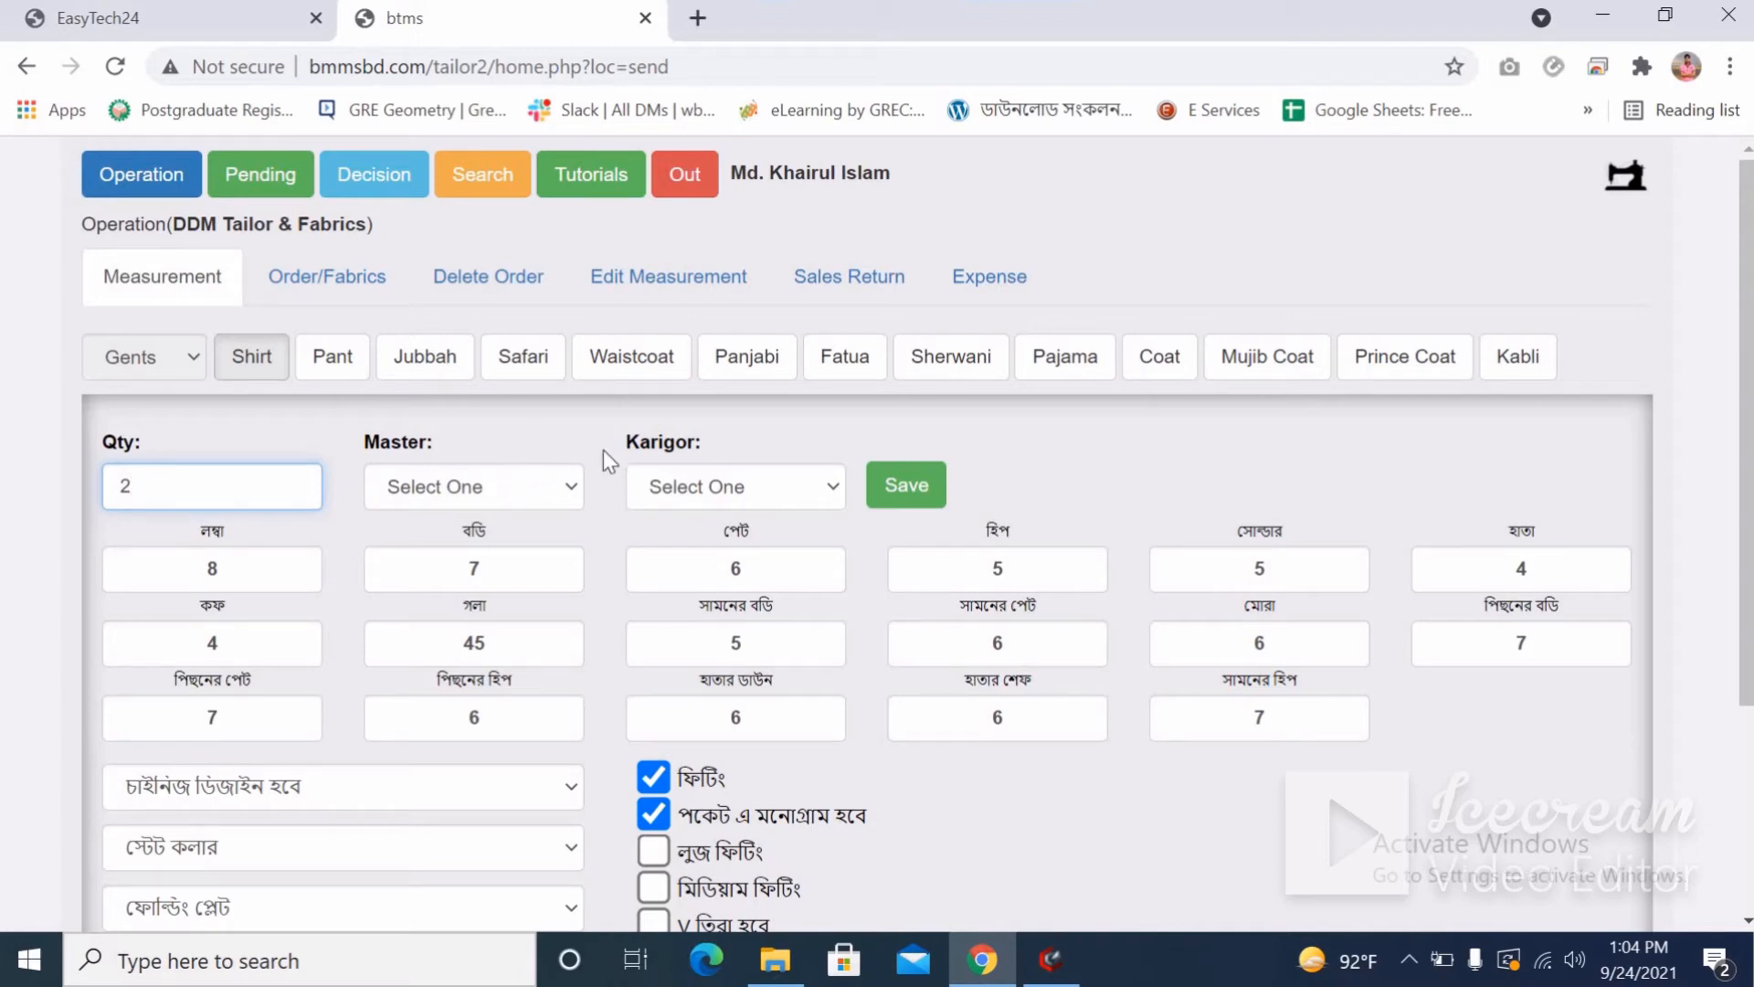
{"action": "left_click", "coordinate": [905, 489]}
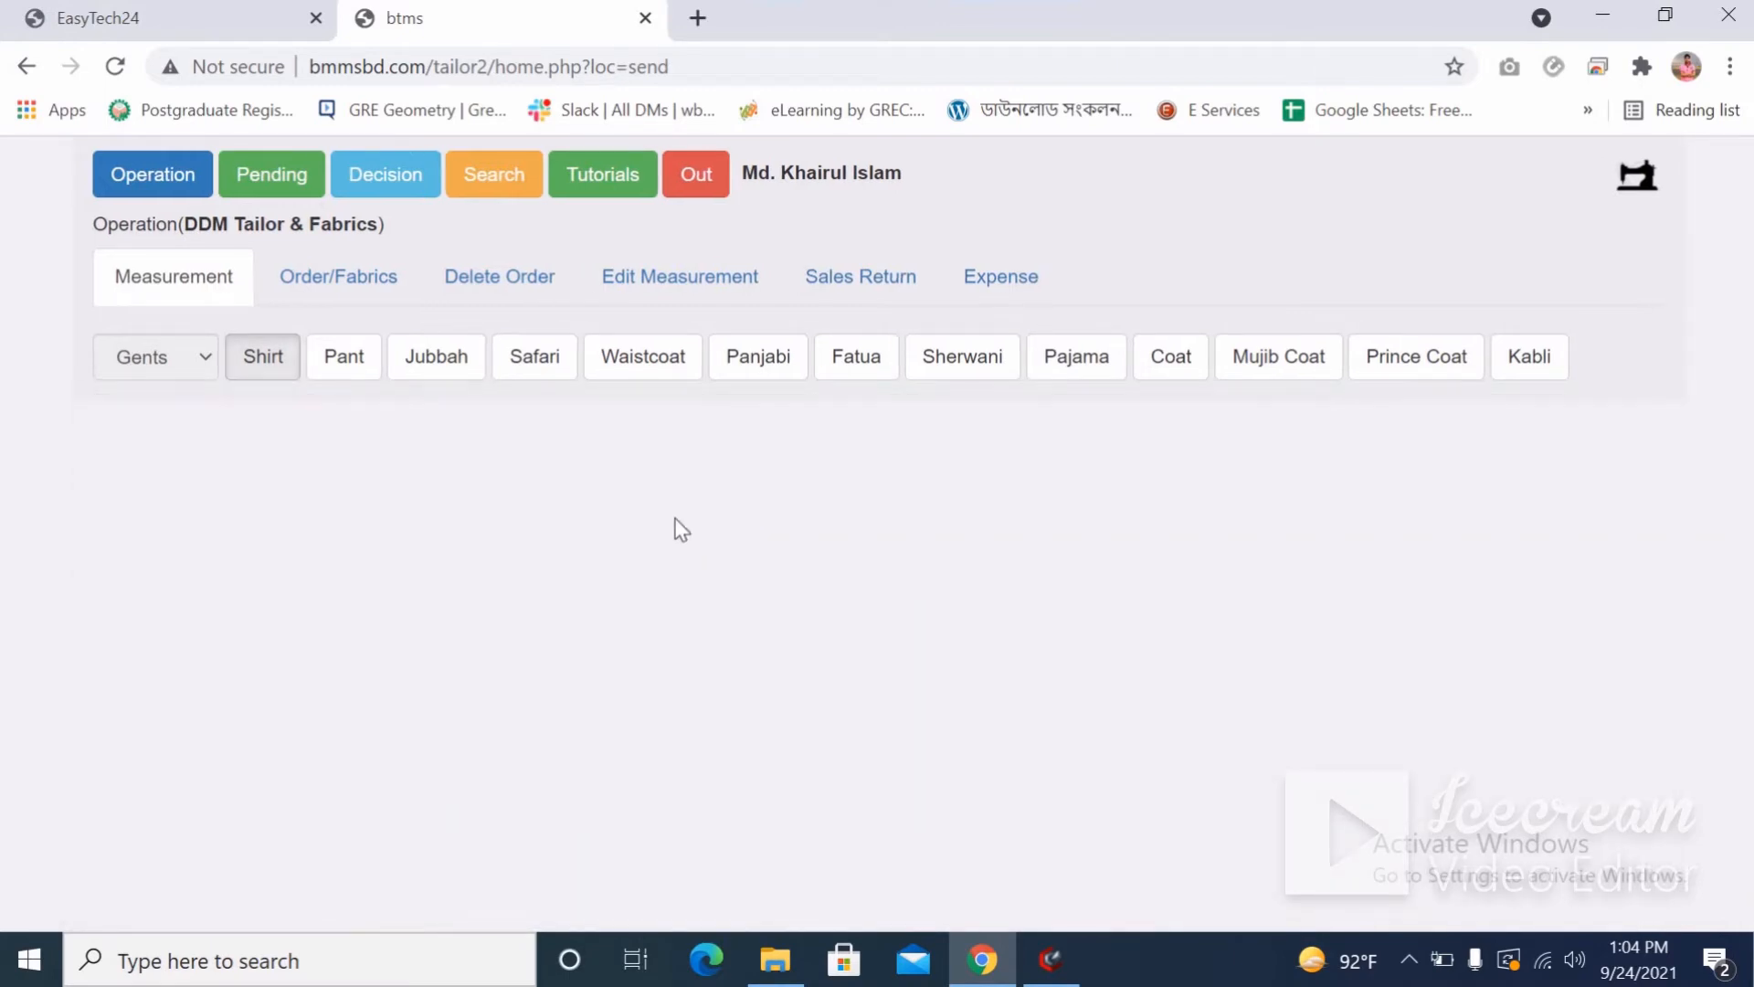
Open A00052's Order/Fabrics form and check the Pant and Shirt production slips.
{"action": "left_click", "coordinate": [332, 285]}
{"action": "scroll", "coordinate": [562, 674], "scroll_direction": "down", "scroll_amount": 7}
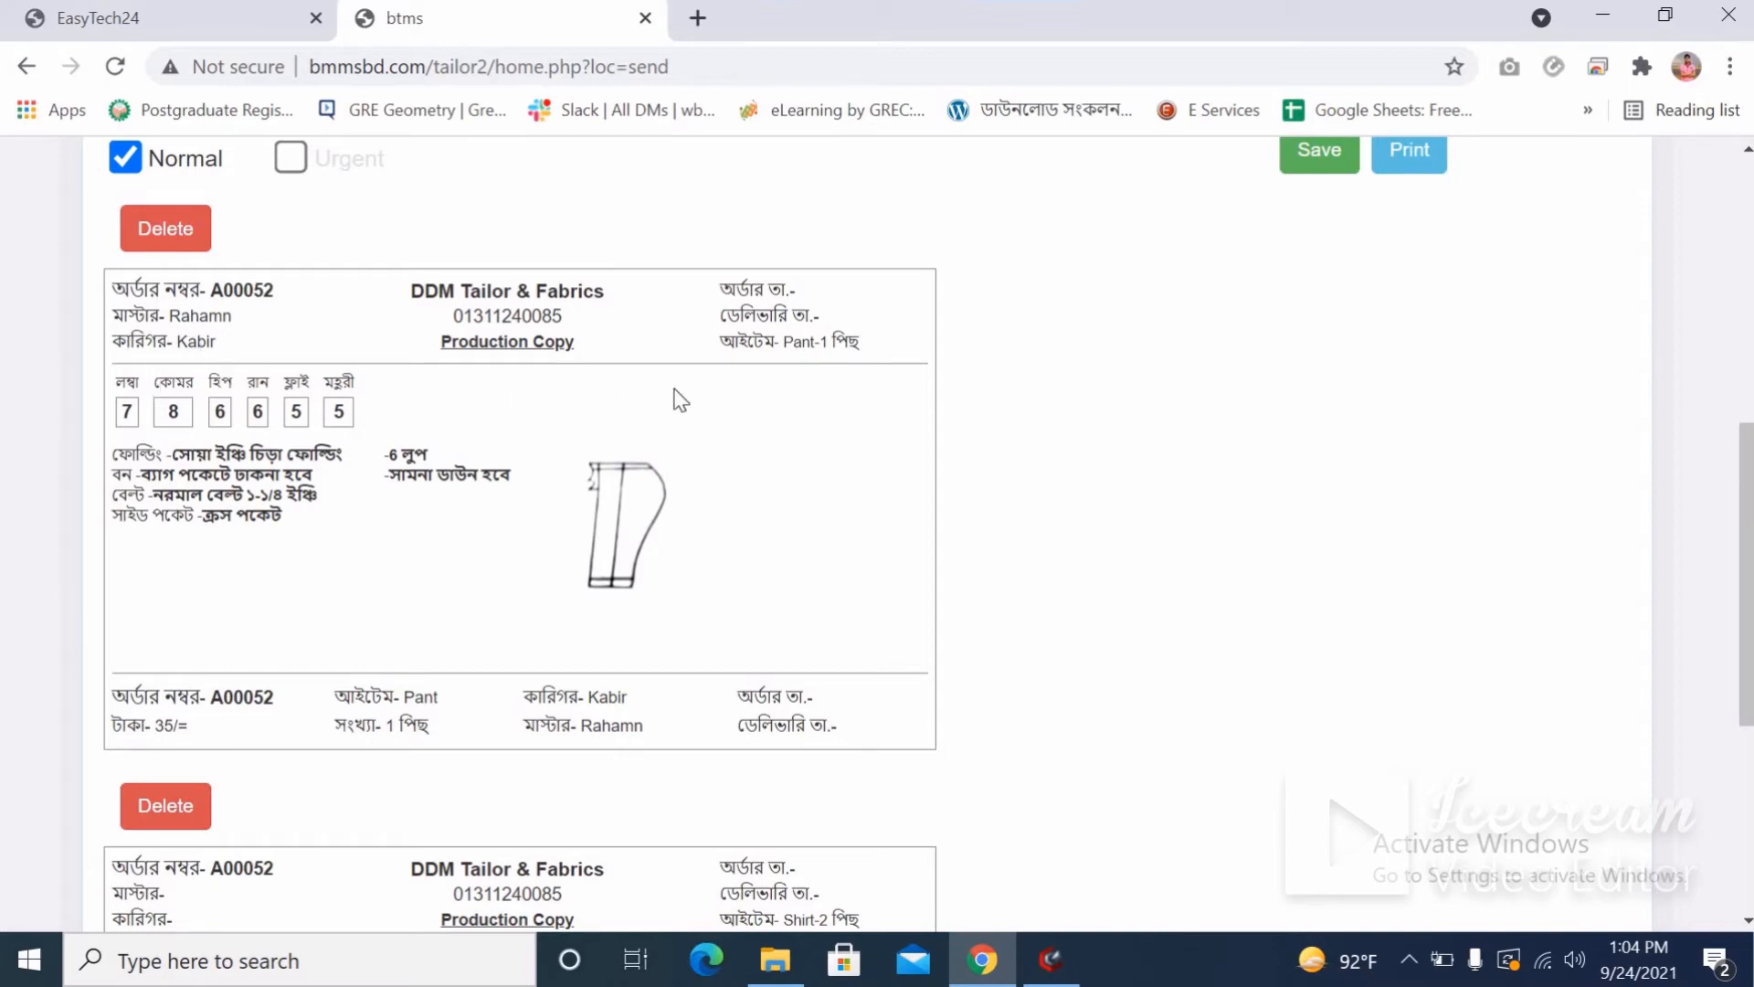
{"action": "left_click_drag", "start_coordinate": [833, 343], "coordinate": [793, 343]}
{"action": "scroll", "coordinate": [356, 649], "scroll_direction": "down", "scroll_amount": 3}
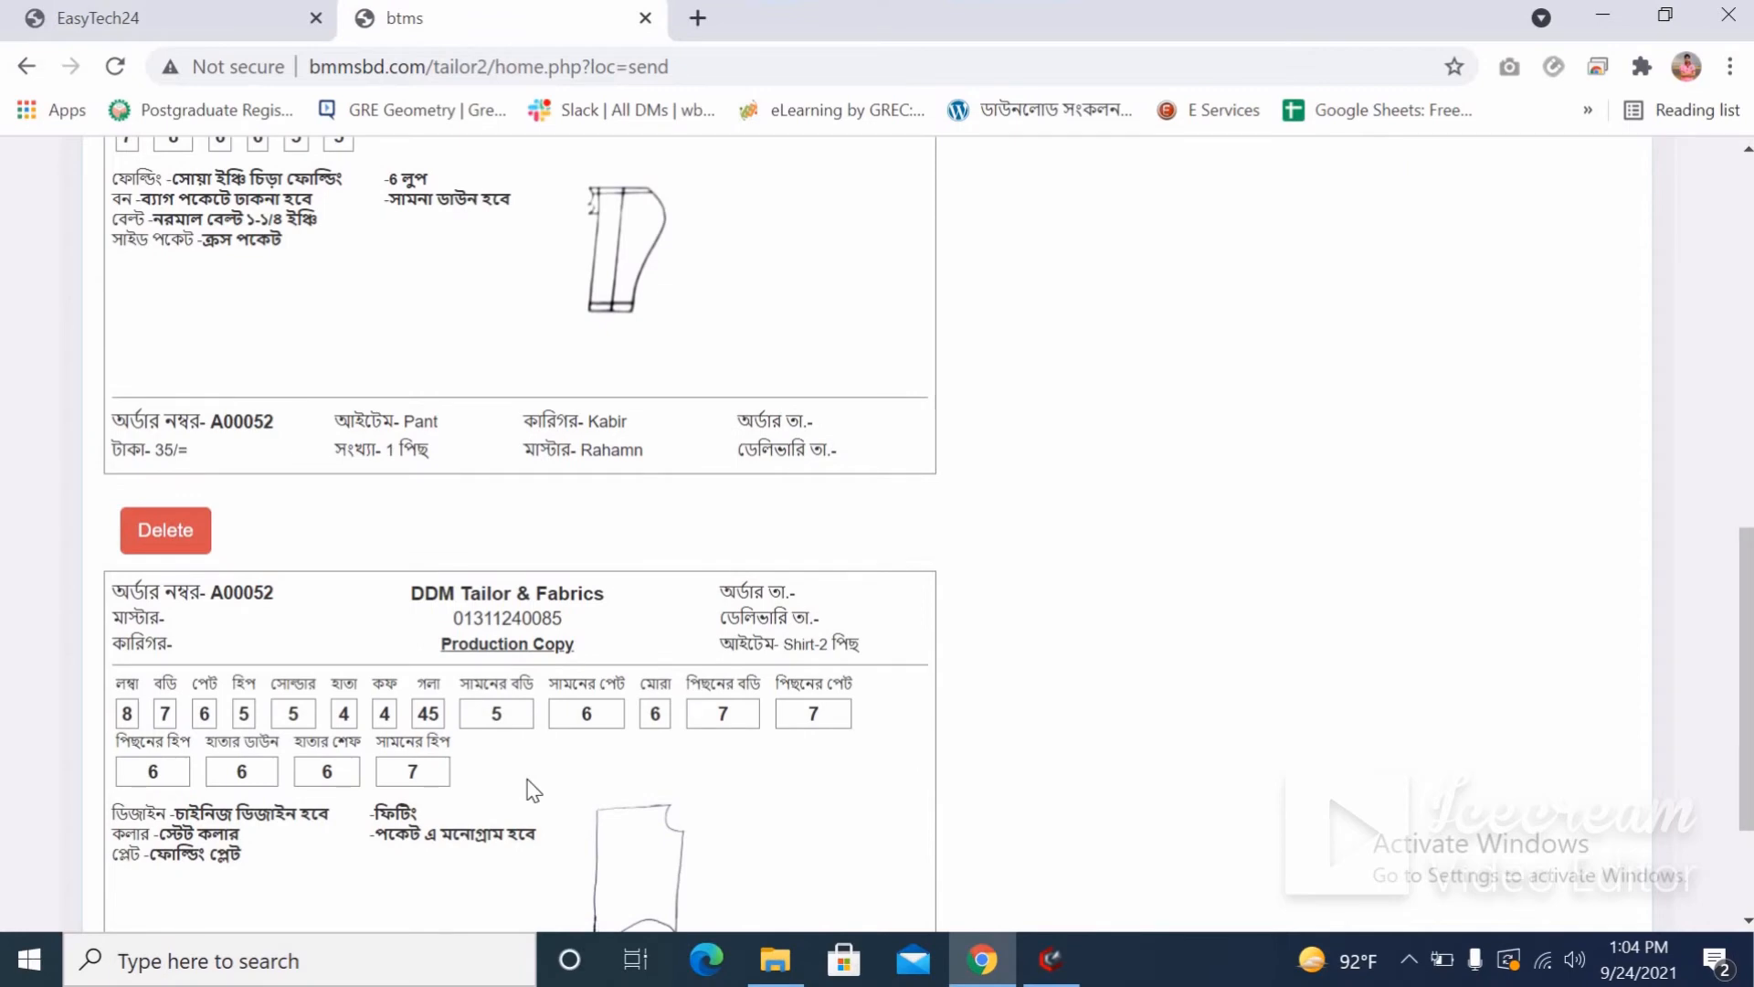
{"action": "scroll", "coordinate": [534, 789], "scroll_direction": "down", "scroll_amount": 2}
{"action": "scroll", "coordinate": [425, 629], "scroll_direction": "up", "scroll_amount": 10}
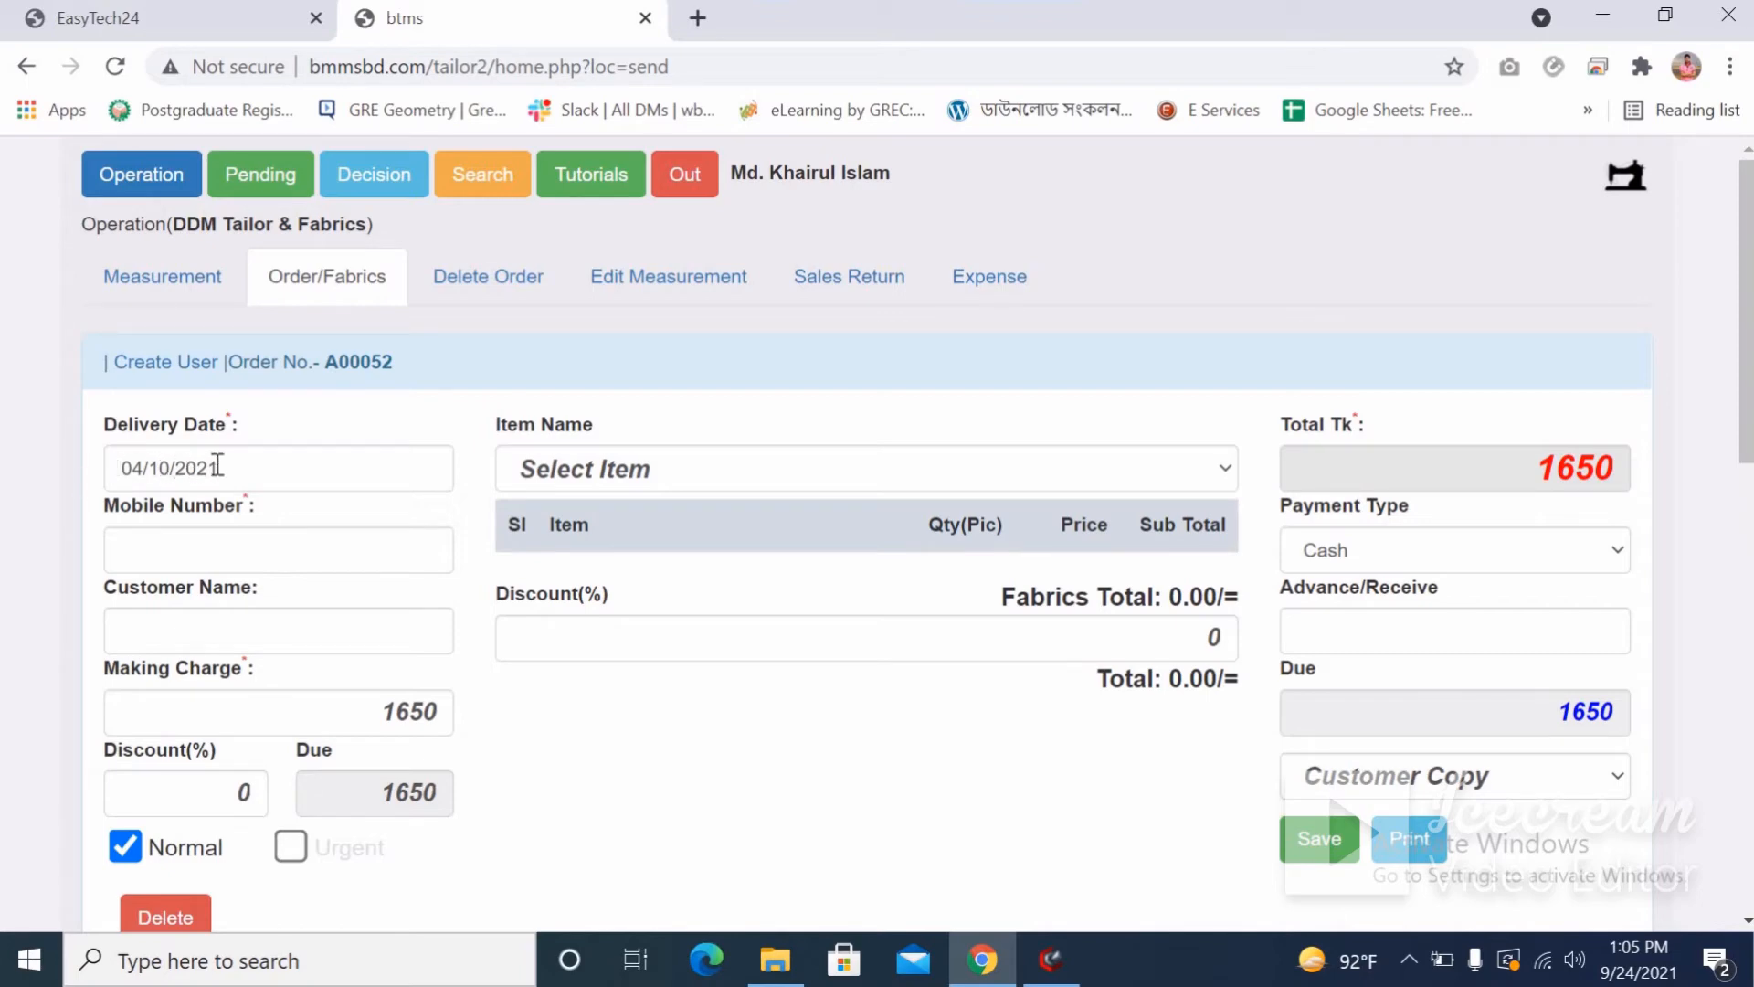
Use the date picker's day arrows to change A00052's delivery date from 04/10/2021 to 03/10/2021.
{"action": "left_click", "coordinate": [235, 466]}
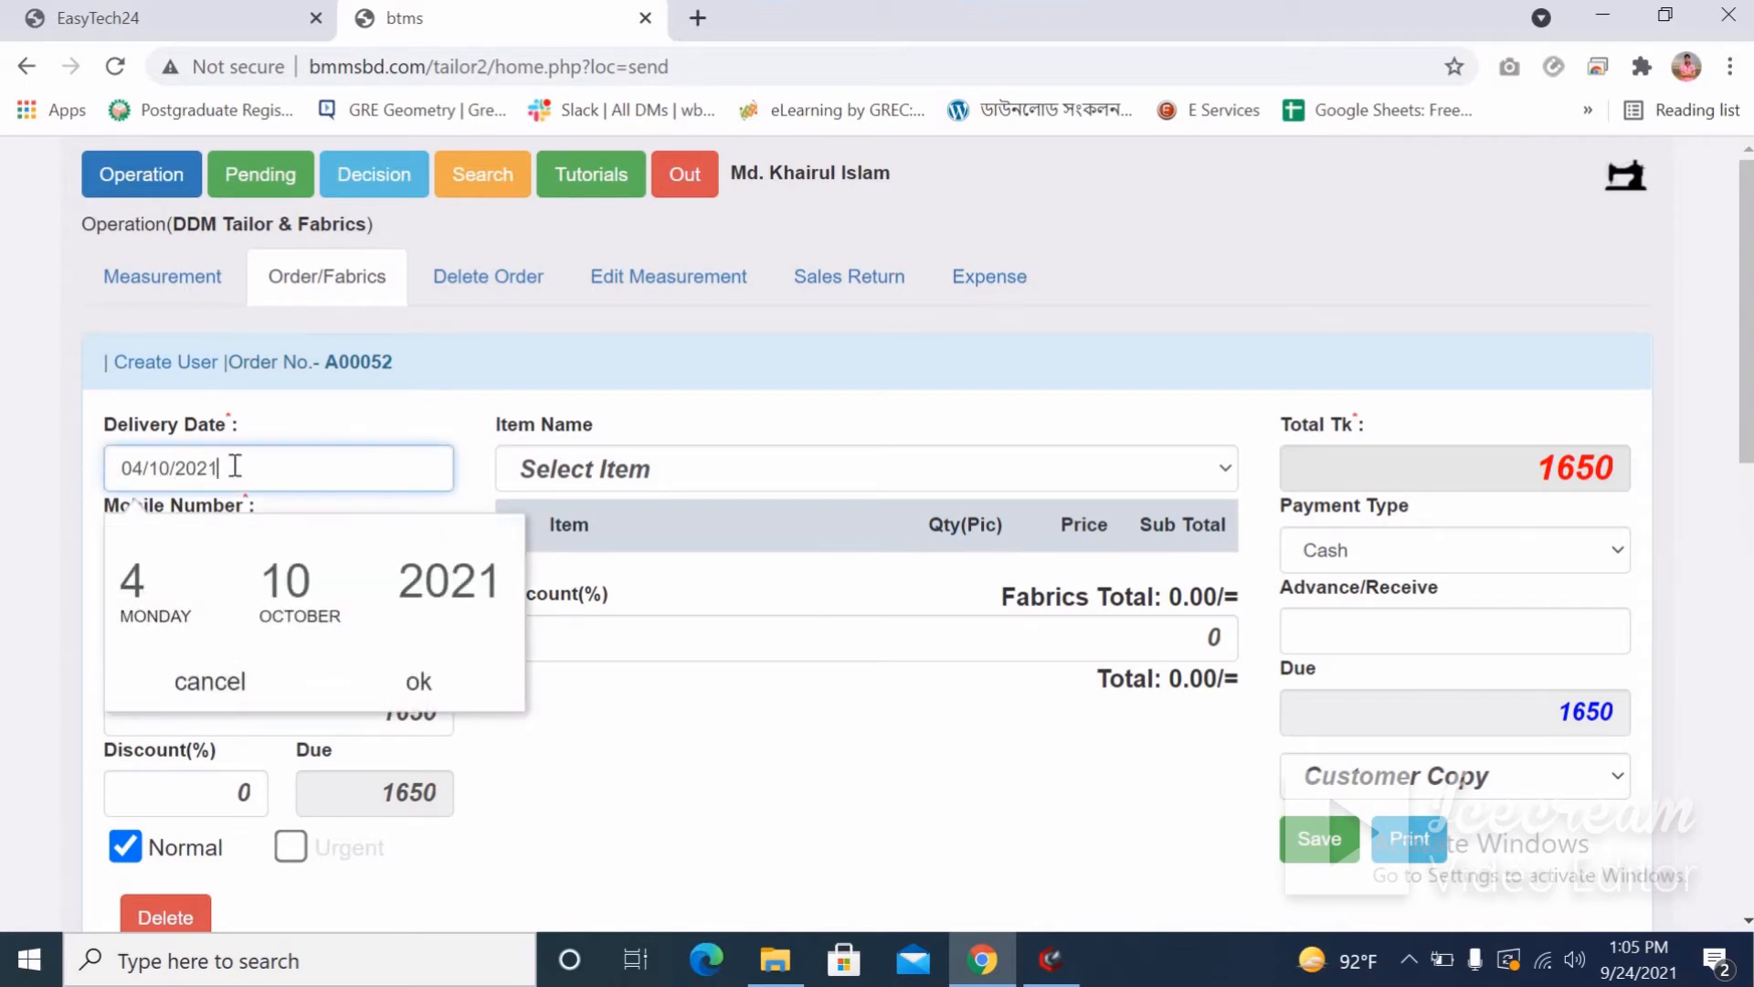
{"action": "mouse_move", "coordinate": [168, 581]}
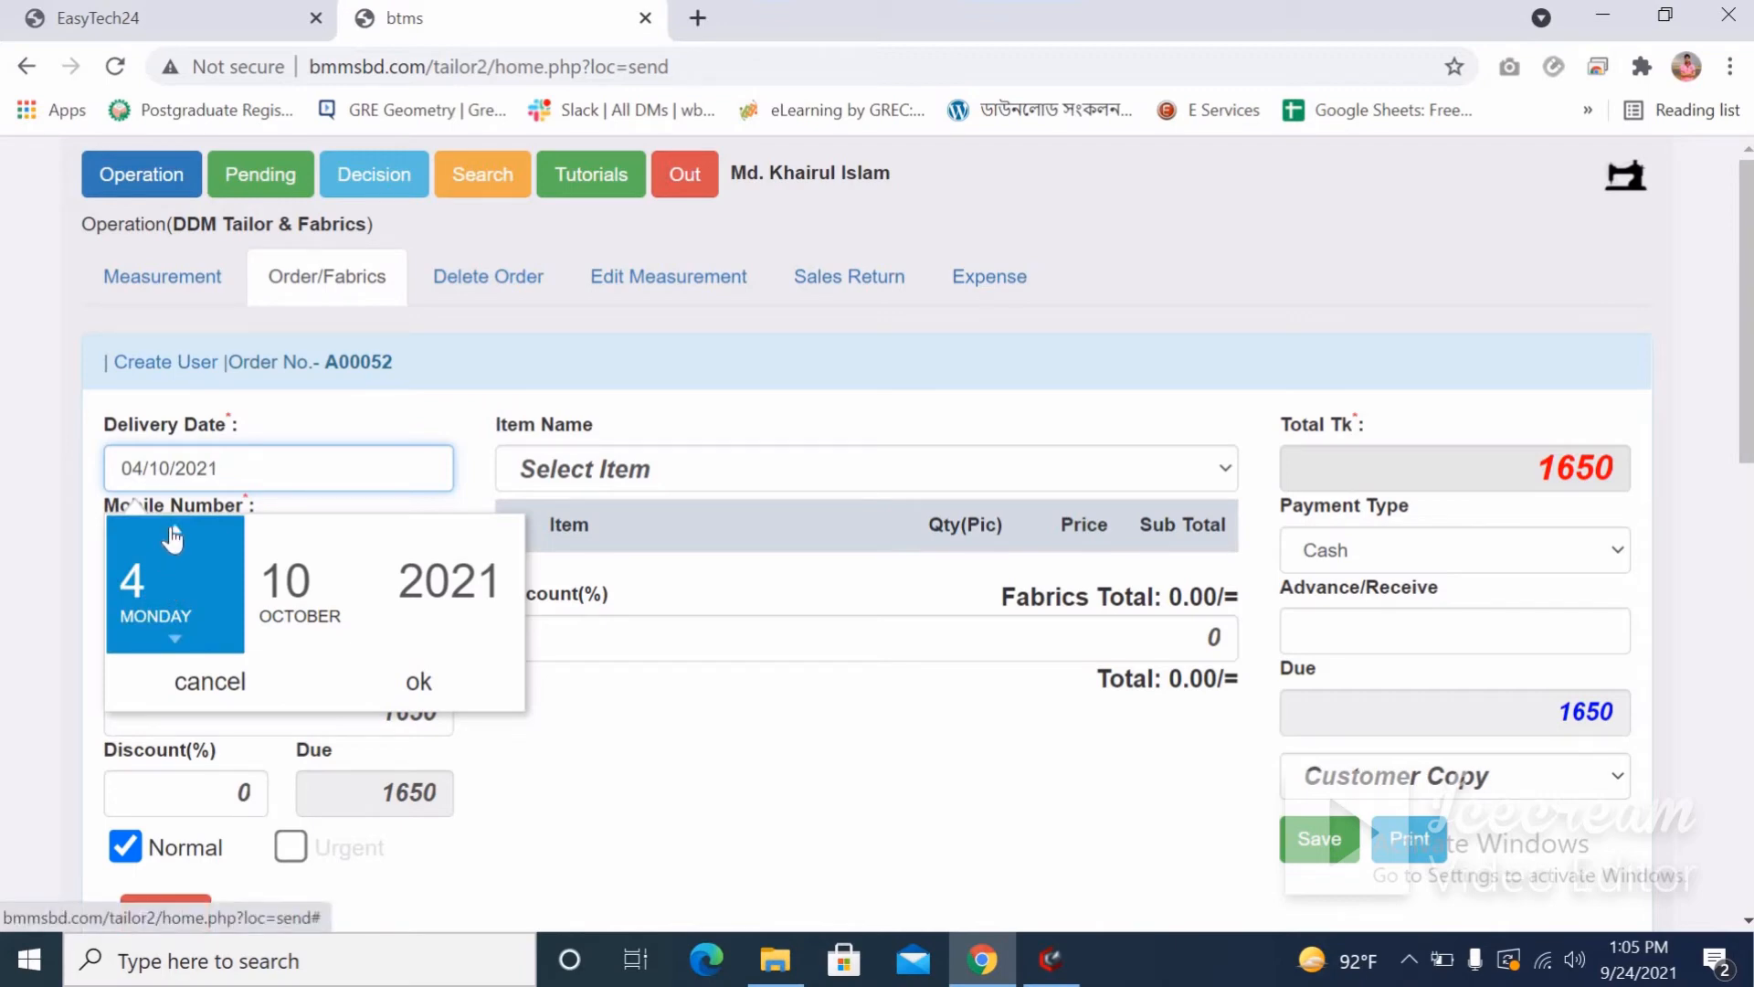
{"action": "left_click", "coordinate": [172, 537]}
{"action": "left_click", "coordinate": [172, 537]}
{"action": "left_click", "coordinate": [172, 537]}
{"action": "left_click", "coordinate": [172, 537]}
{"action": "left_click", "coordinate": [172, 538]}
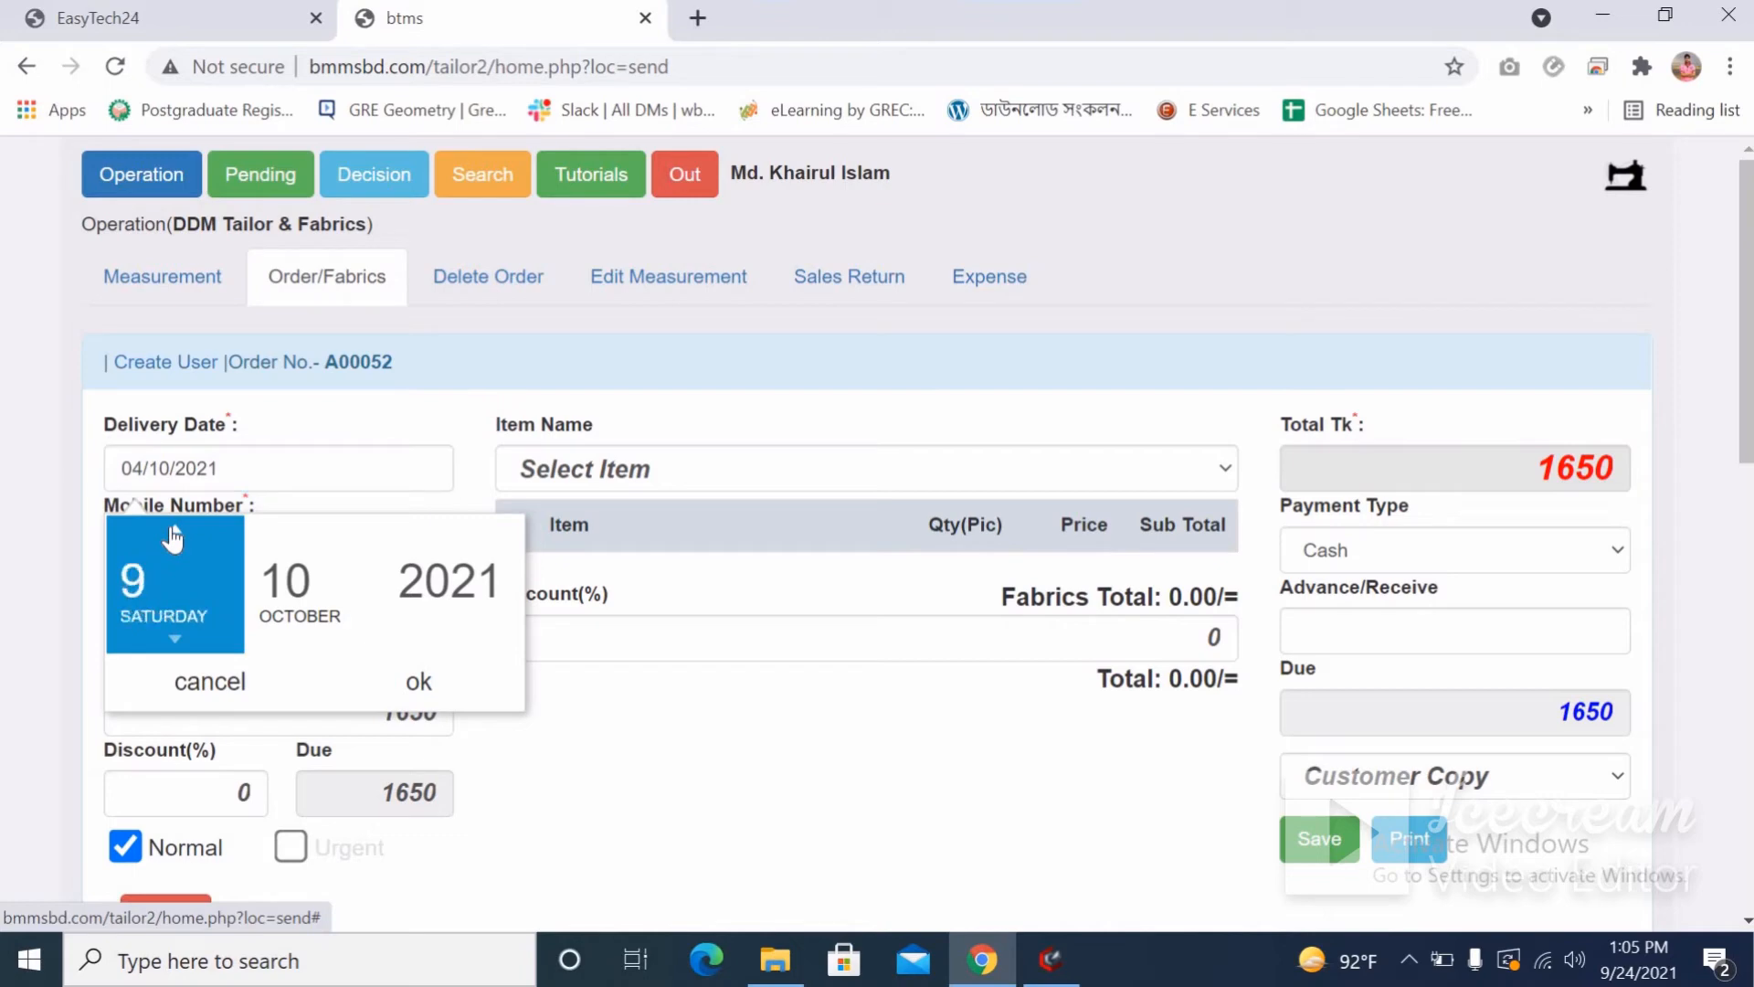
{"action": "left_click", "coordinate": [171, 537]}
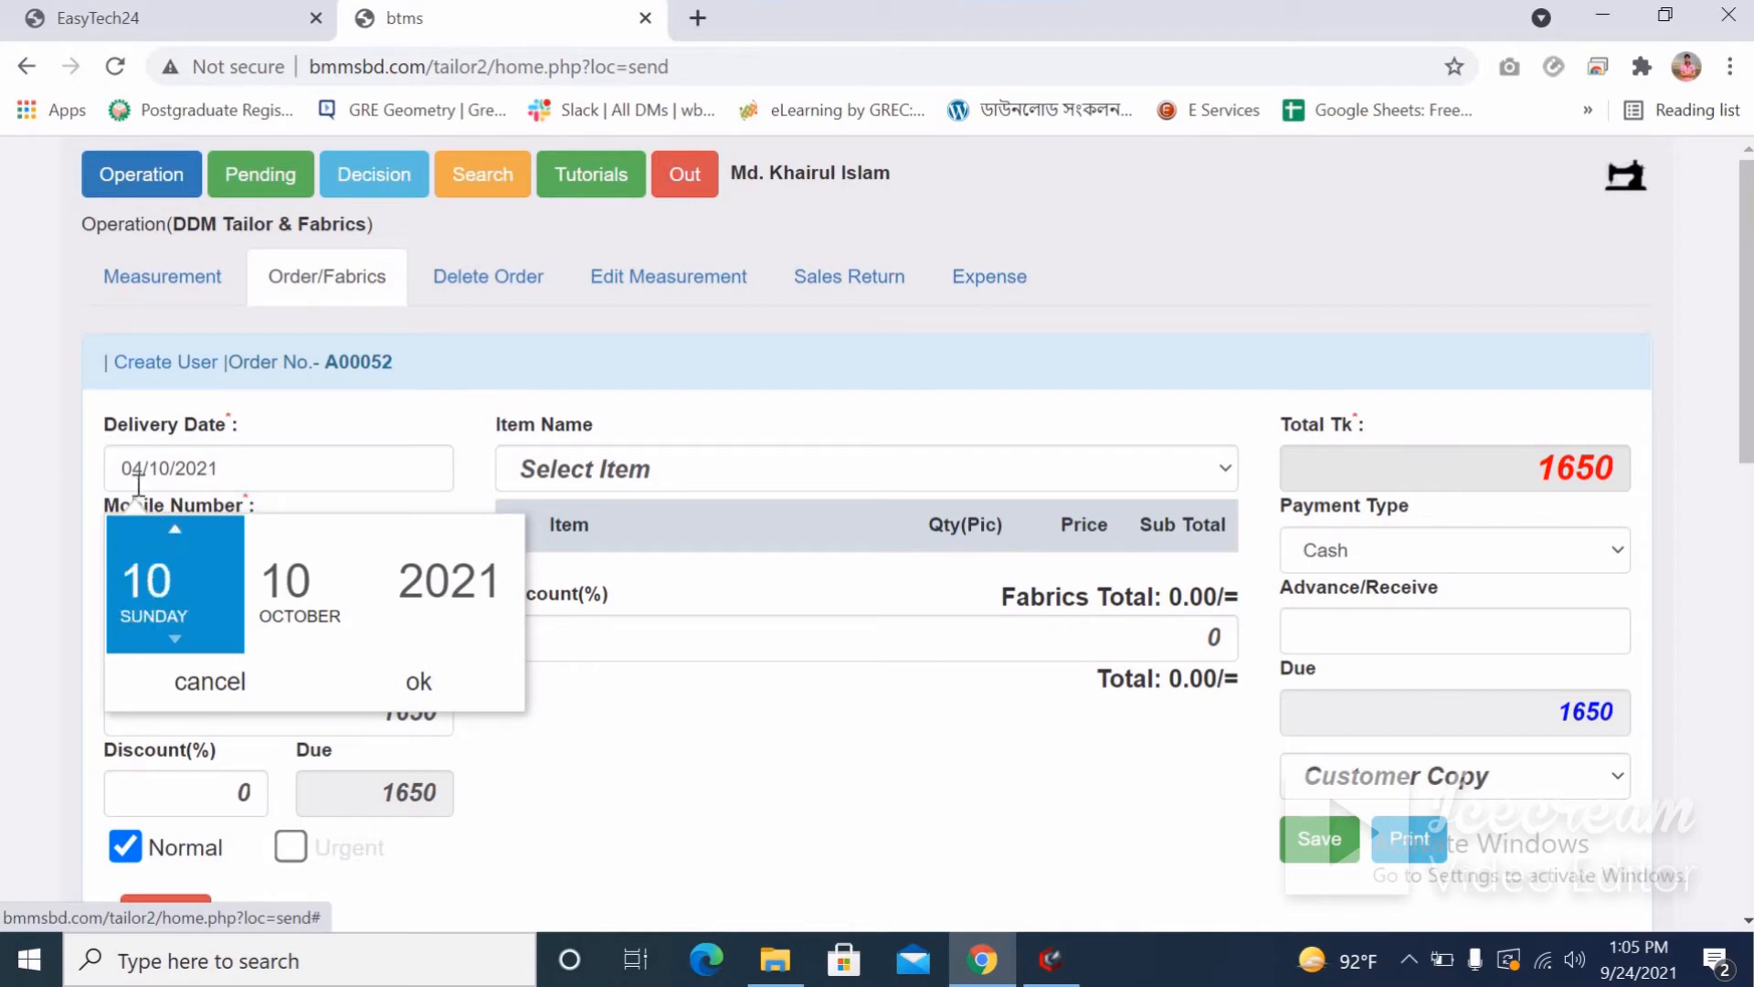
{"action": "left_click", "coordinate": [175, 641]}
{"action": "left_click", "coordinate": [176, 642]}
{"action": "left_click", "coordinate": [175, 641]}
{"action": "left_click", "coordinate": [175, 641]}
{"action": "left_click", "coordinate": [175, 642]}
{"action": "left_click", "coordinate": [176, 642]}
{"action": "left_click", "coordinate": [175, 641]}
{"action": "left_click", "coordinate": [175, 641]}
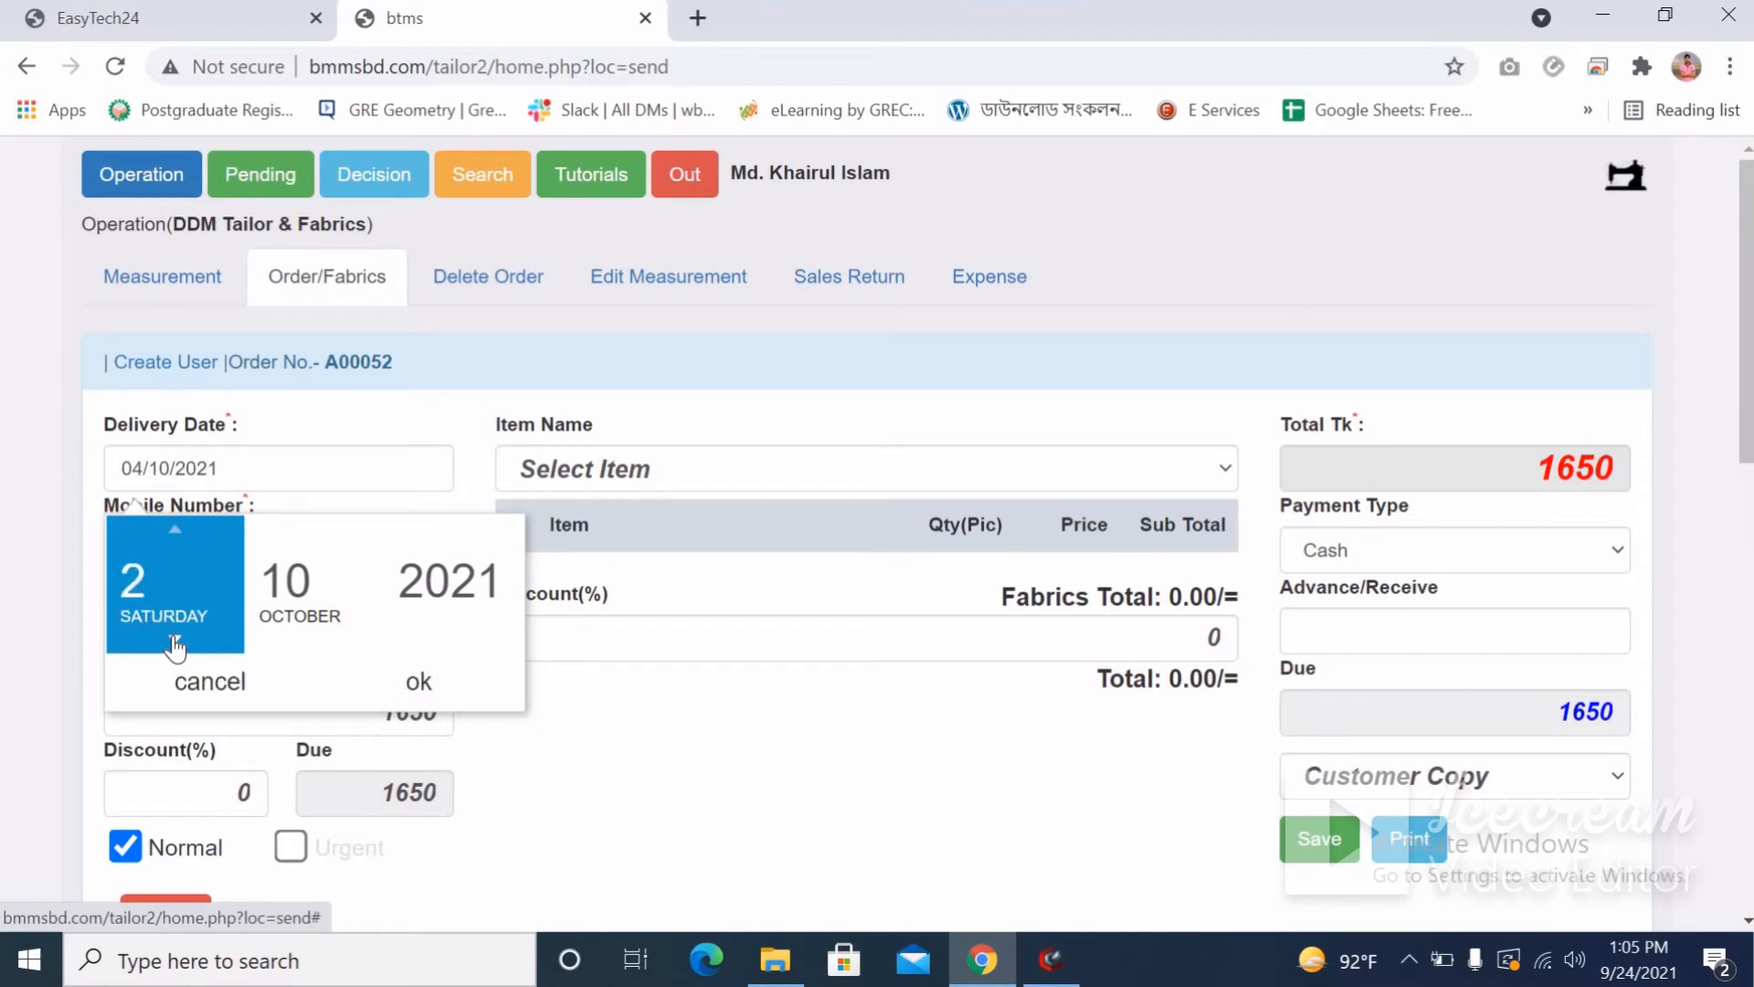
{"action": "left_click", "coordinate": [175, 641]}
{"action": "left_click", "coordinate": [176, 534]}
{"action": "left_click", "coordinate": [177, 534]}
{"action": "left_click", "coordinate": [448, 694]}
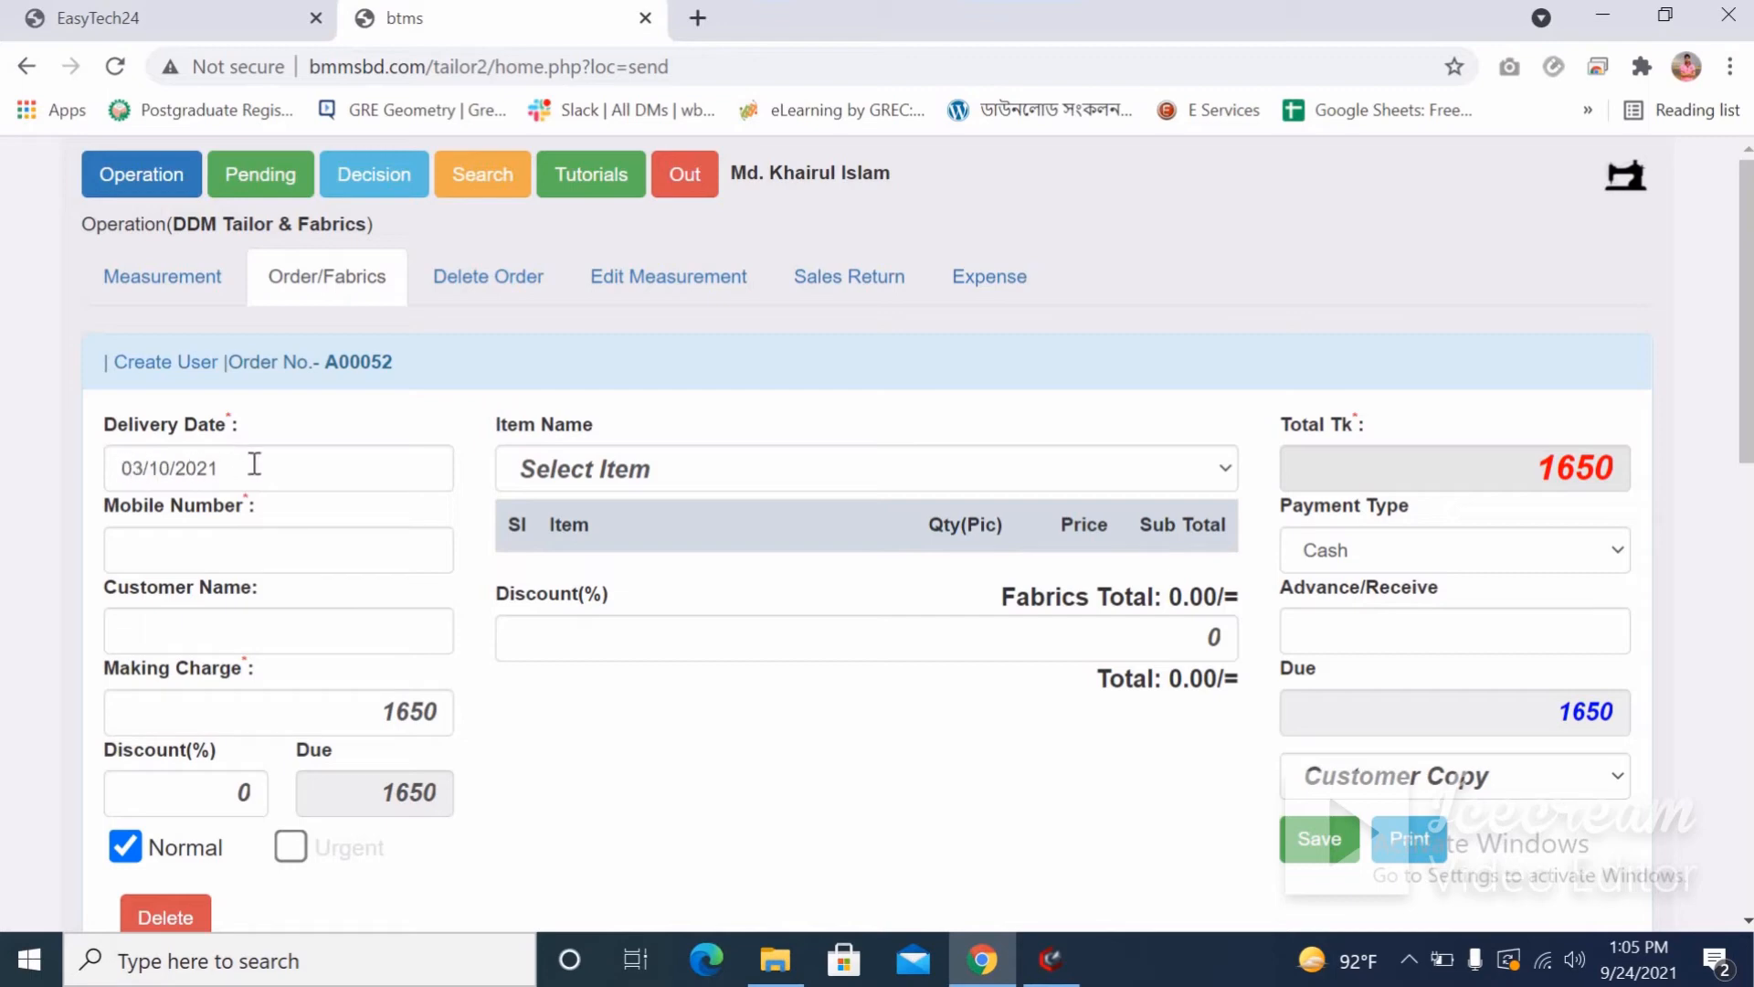
Enter the customer's mobile number and name on order A00052, then scroll through the slips.
{"action": "left_click", "coordinate": [234, 558]}
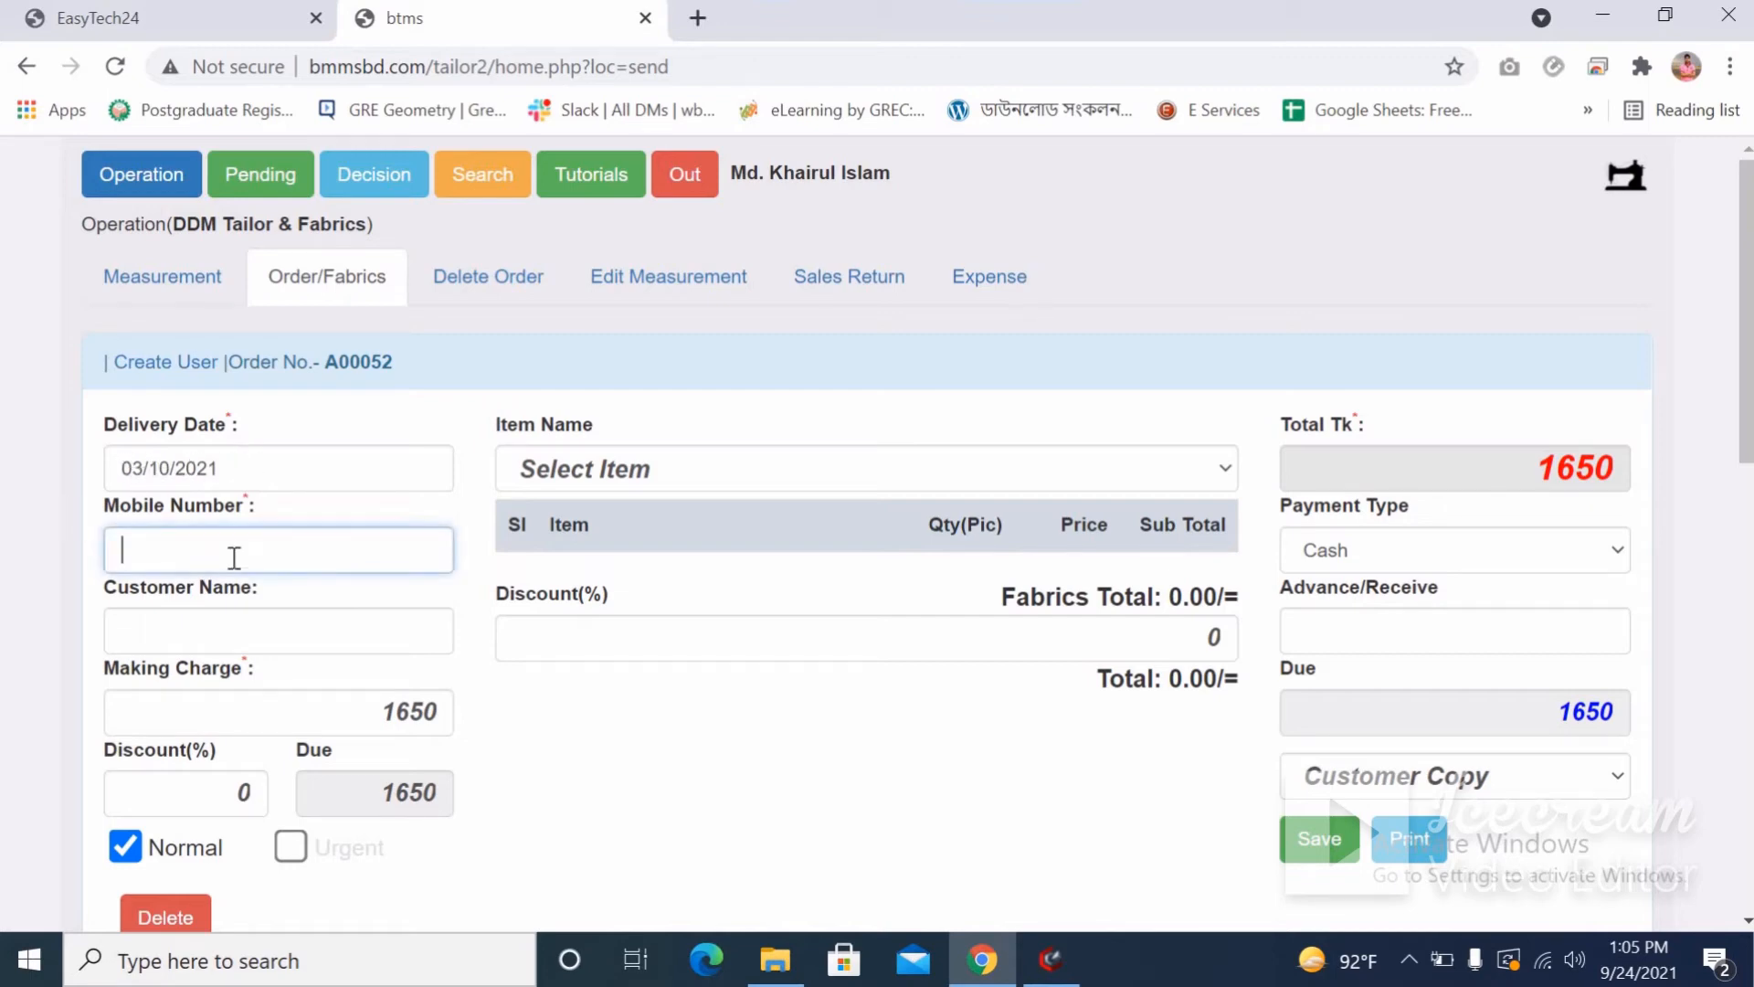
{"action": "left_click", "coordinate": [239, 646]}
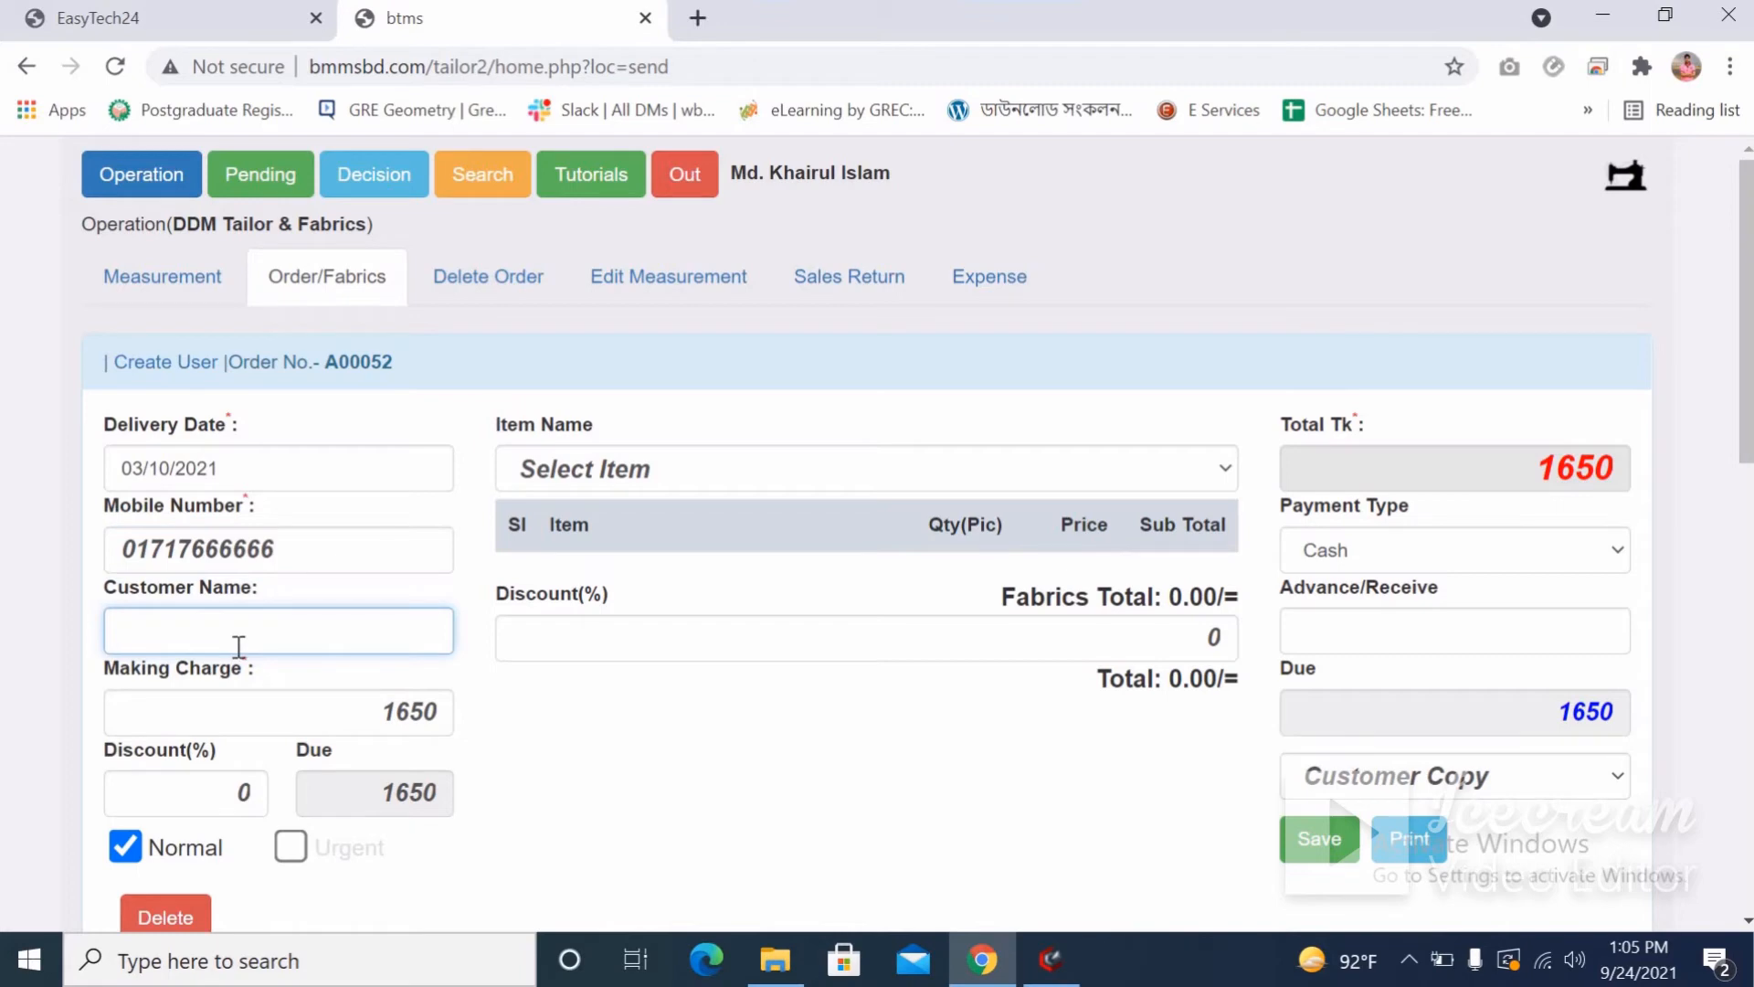
{"action": "type", "text": "Rajib"}
{"action": "scroll", "coordinate": [590, 683], "scroll_direction": "down", "scroll_amount": 3}
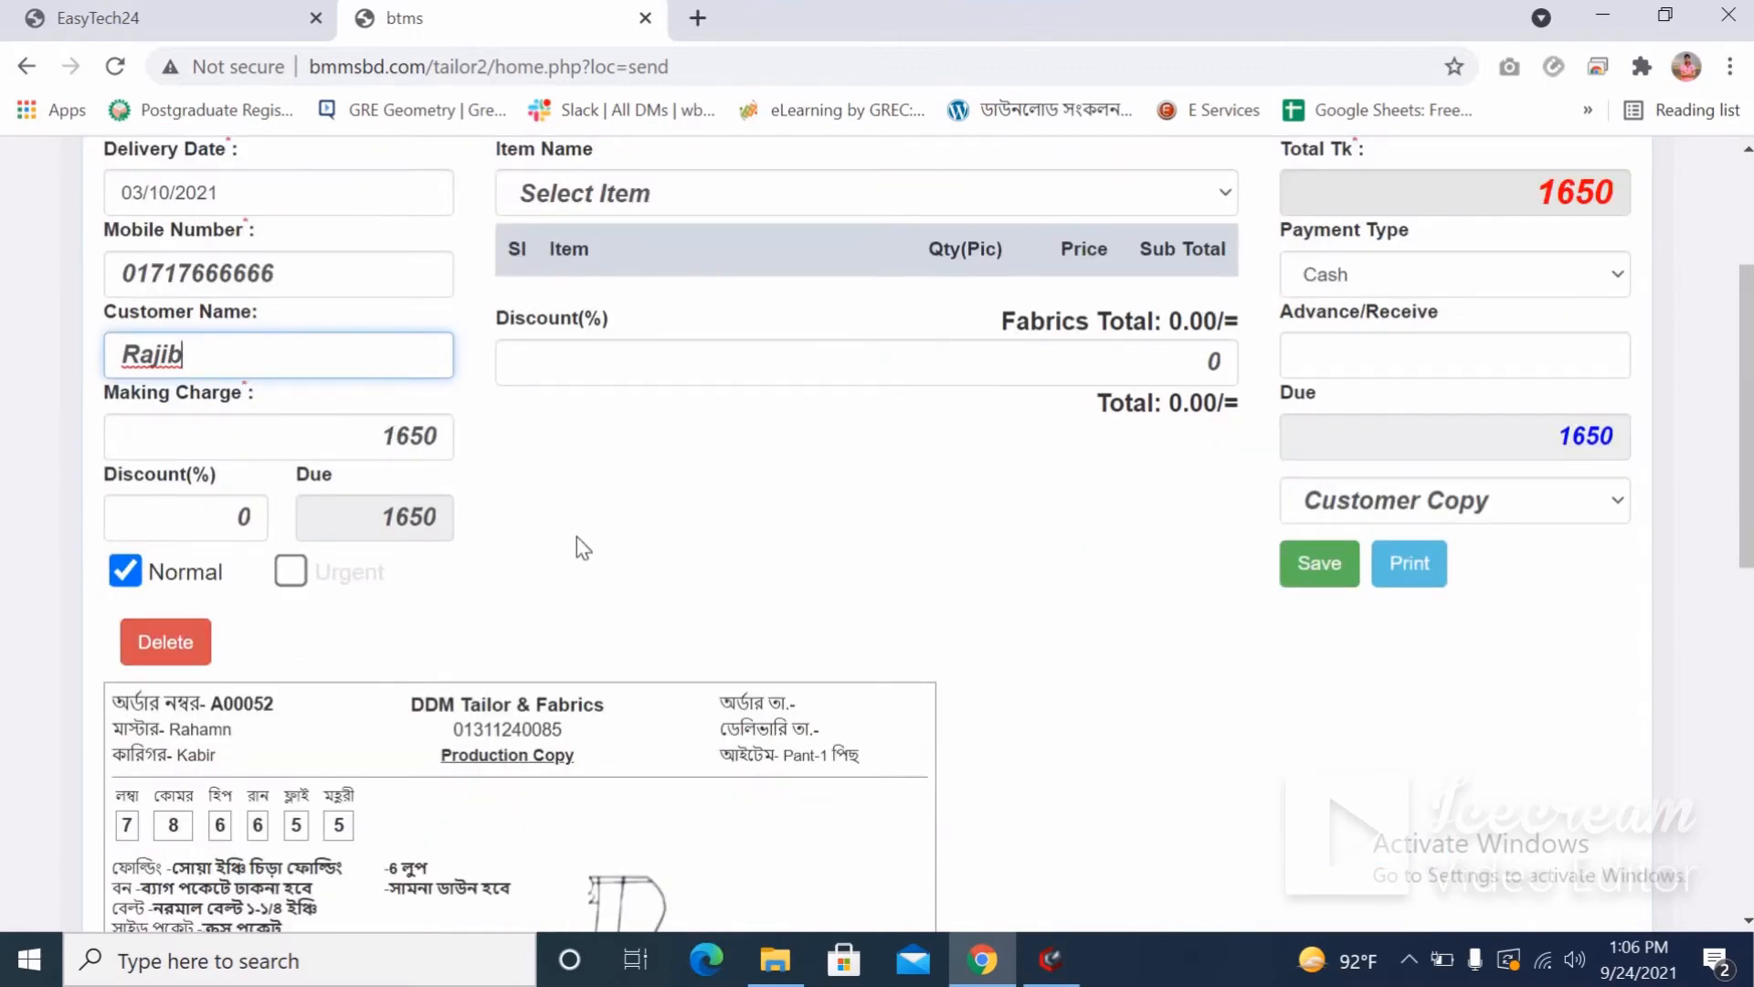
{"action": "scroll", "coordinate": [577, 546], "scroll_direction": "down", "scroll_amount": 2}
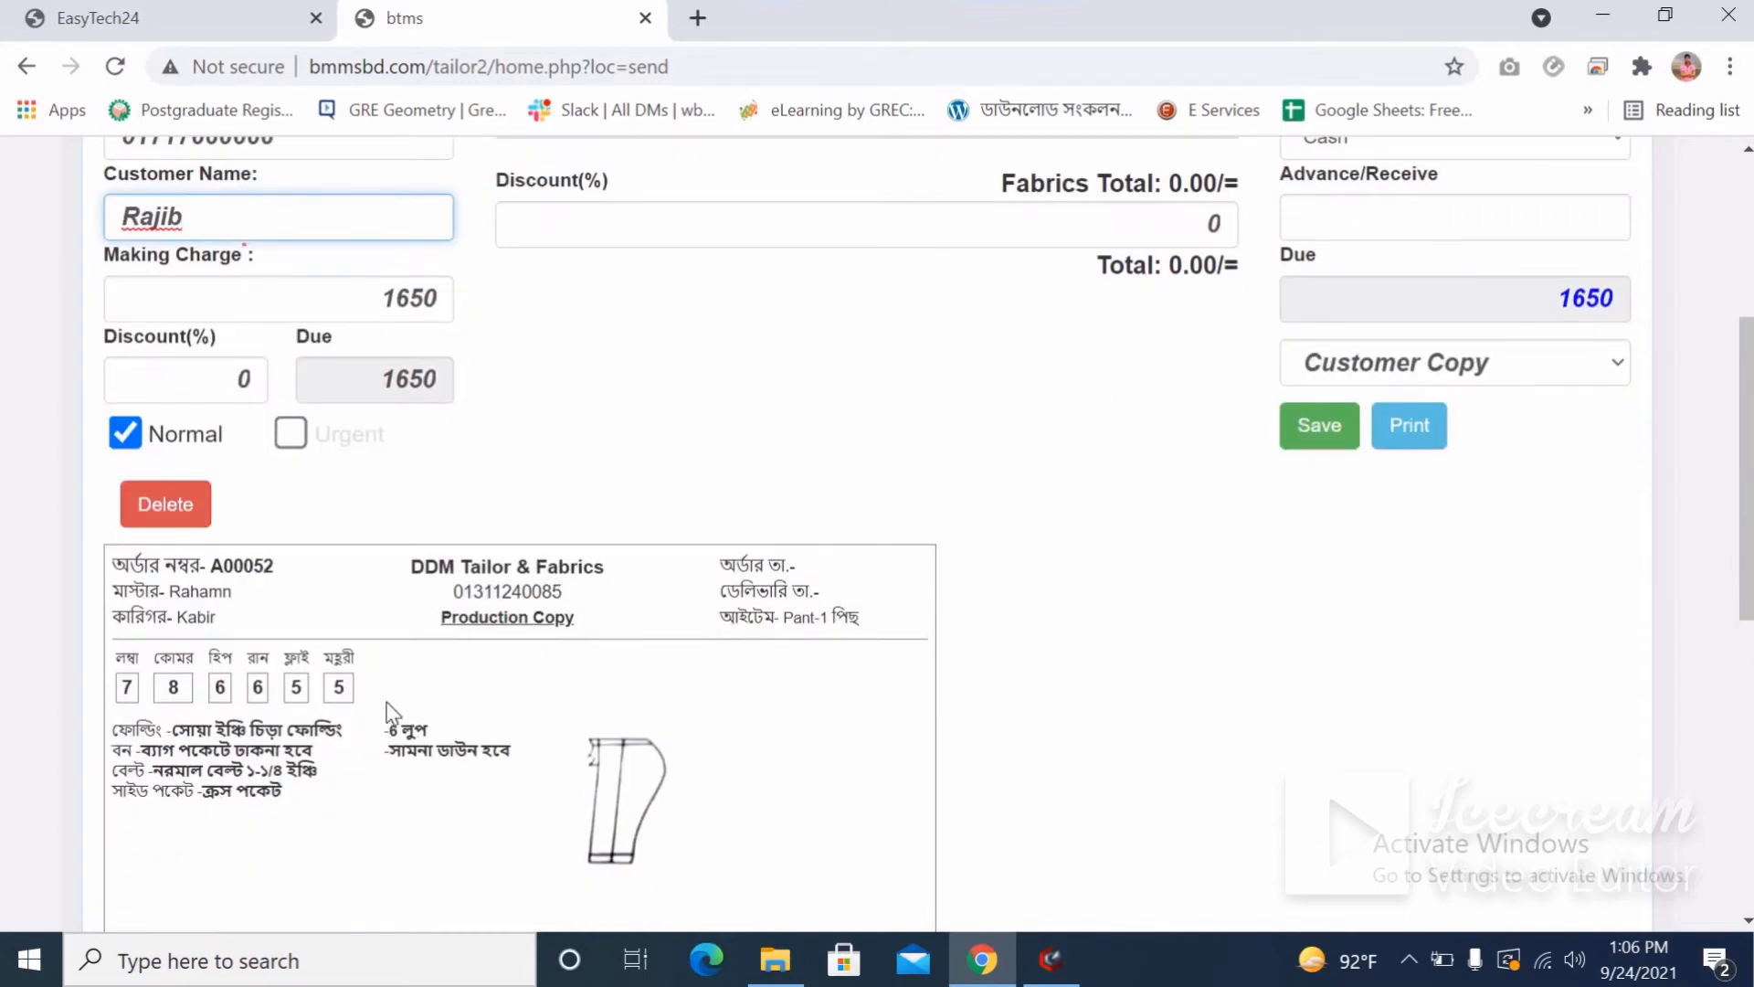
{"action": "scroll", "coordinate": [388, 713], "scroll_direction": "down", "scroll_amount": 7}
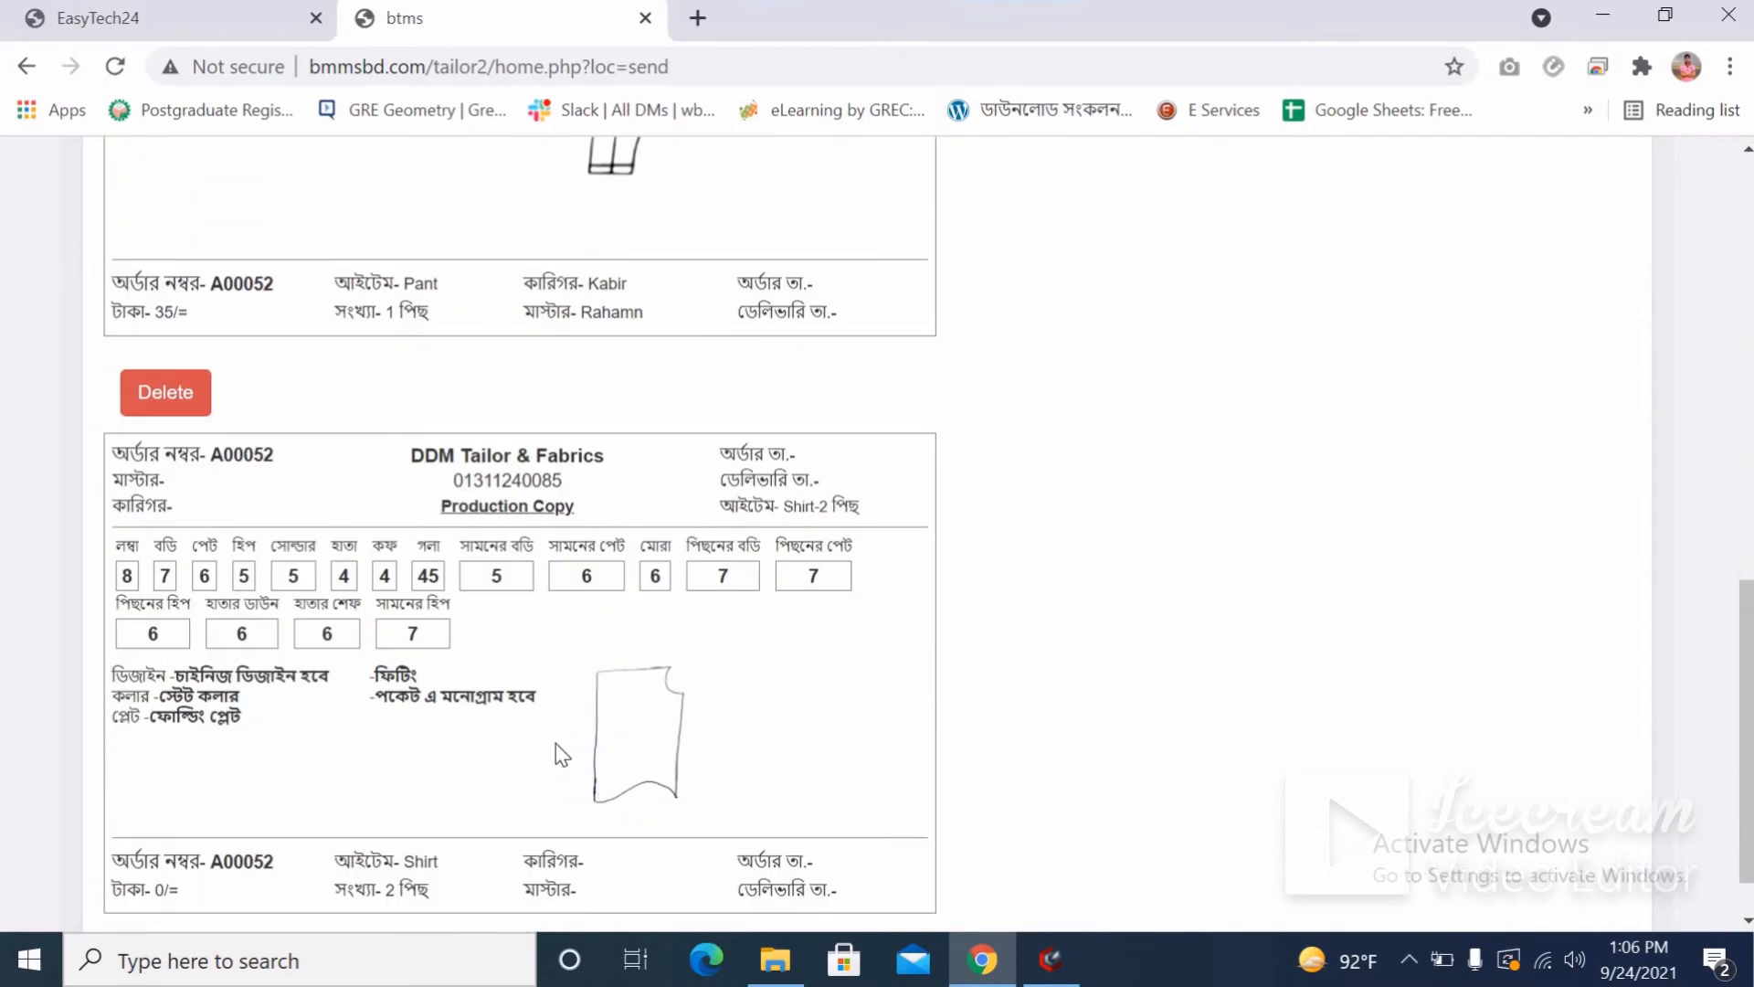
{"action": "scroll", "coordinate": [420, 598], "scroll_direction": "up", "scroll_amount": 4}
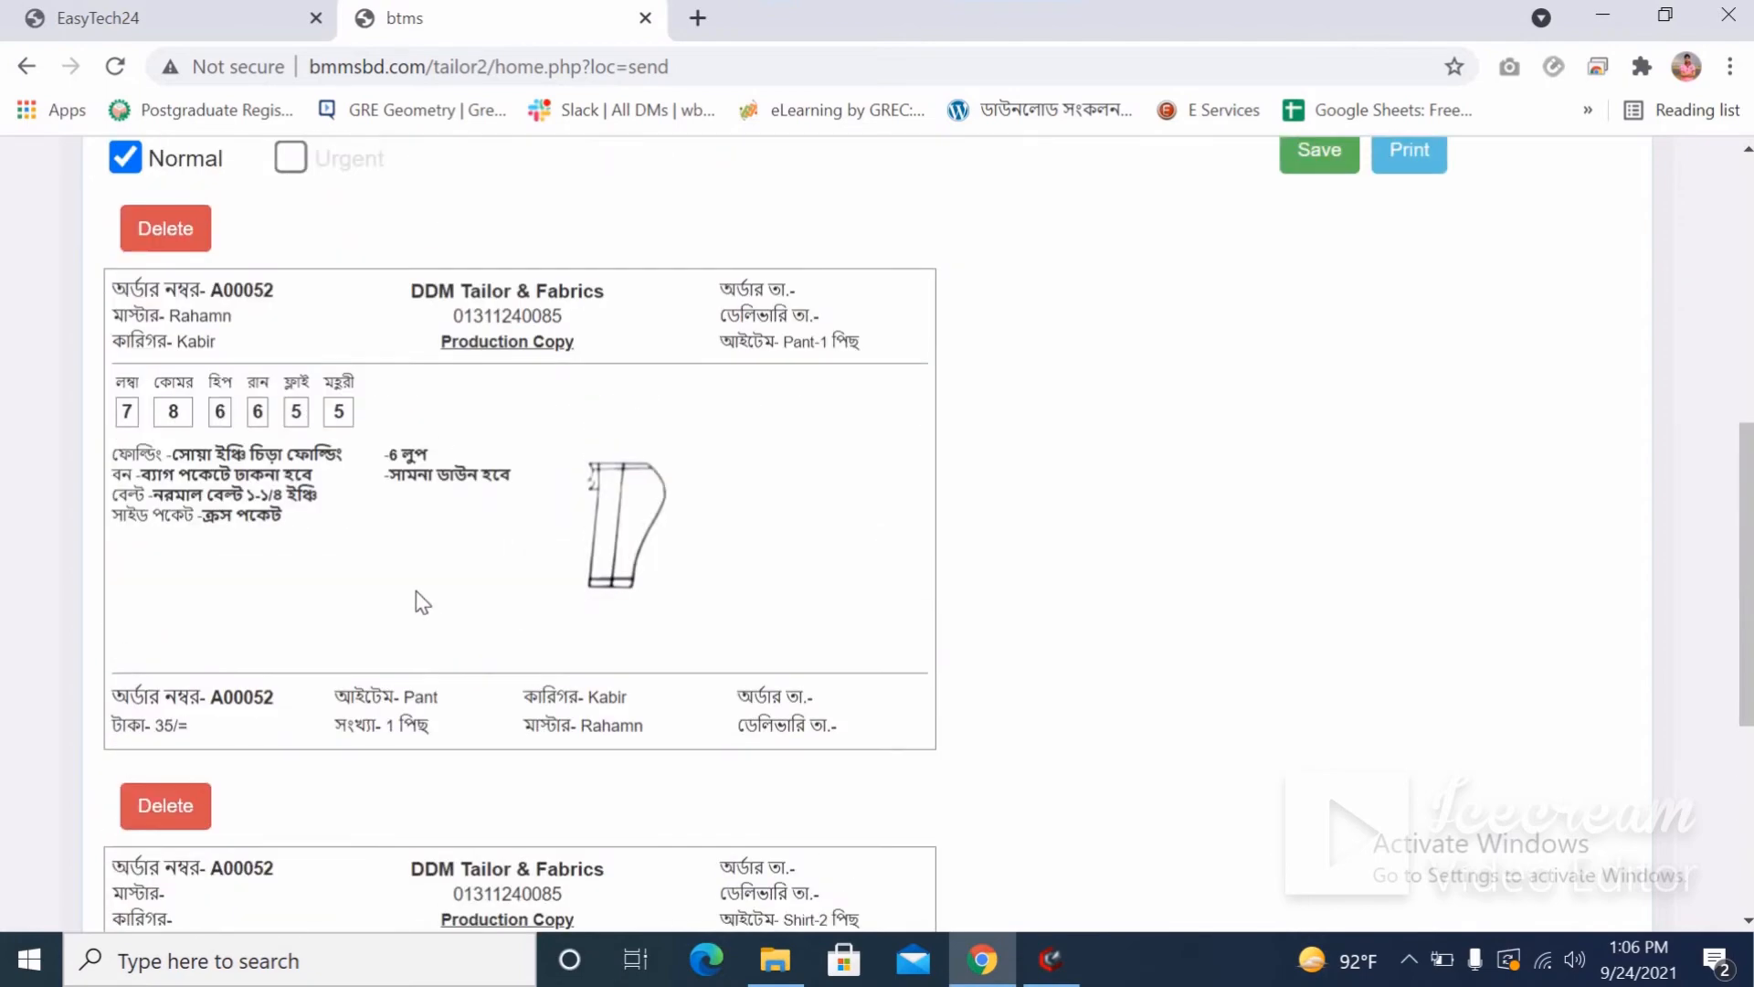
{"action": "scroll", "coordinate": [417, 594], "scroll_direction": "up", "scroll_amount": 4}
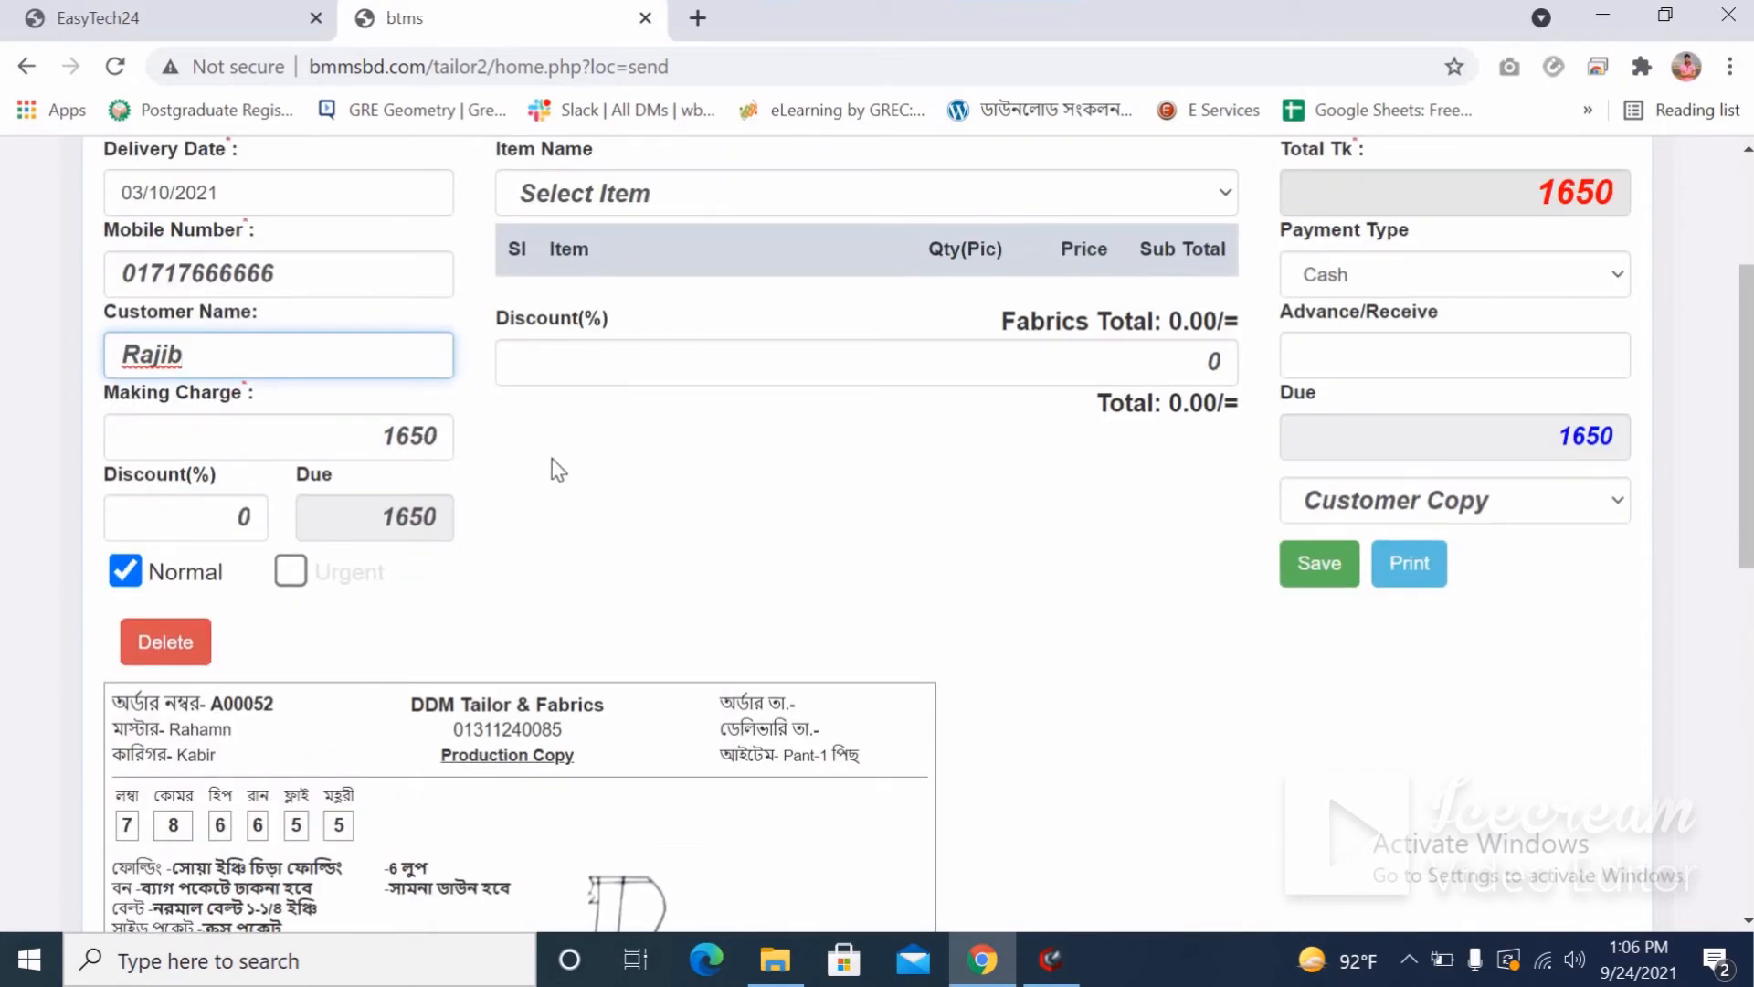
{"action": "scroll", "coordinate": [558, 469], "scroll_direction": "up", "scroll_amount": 3}
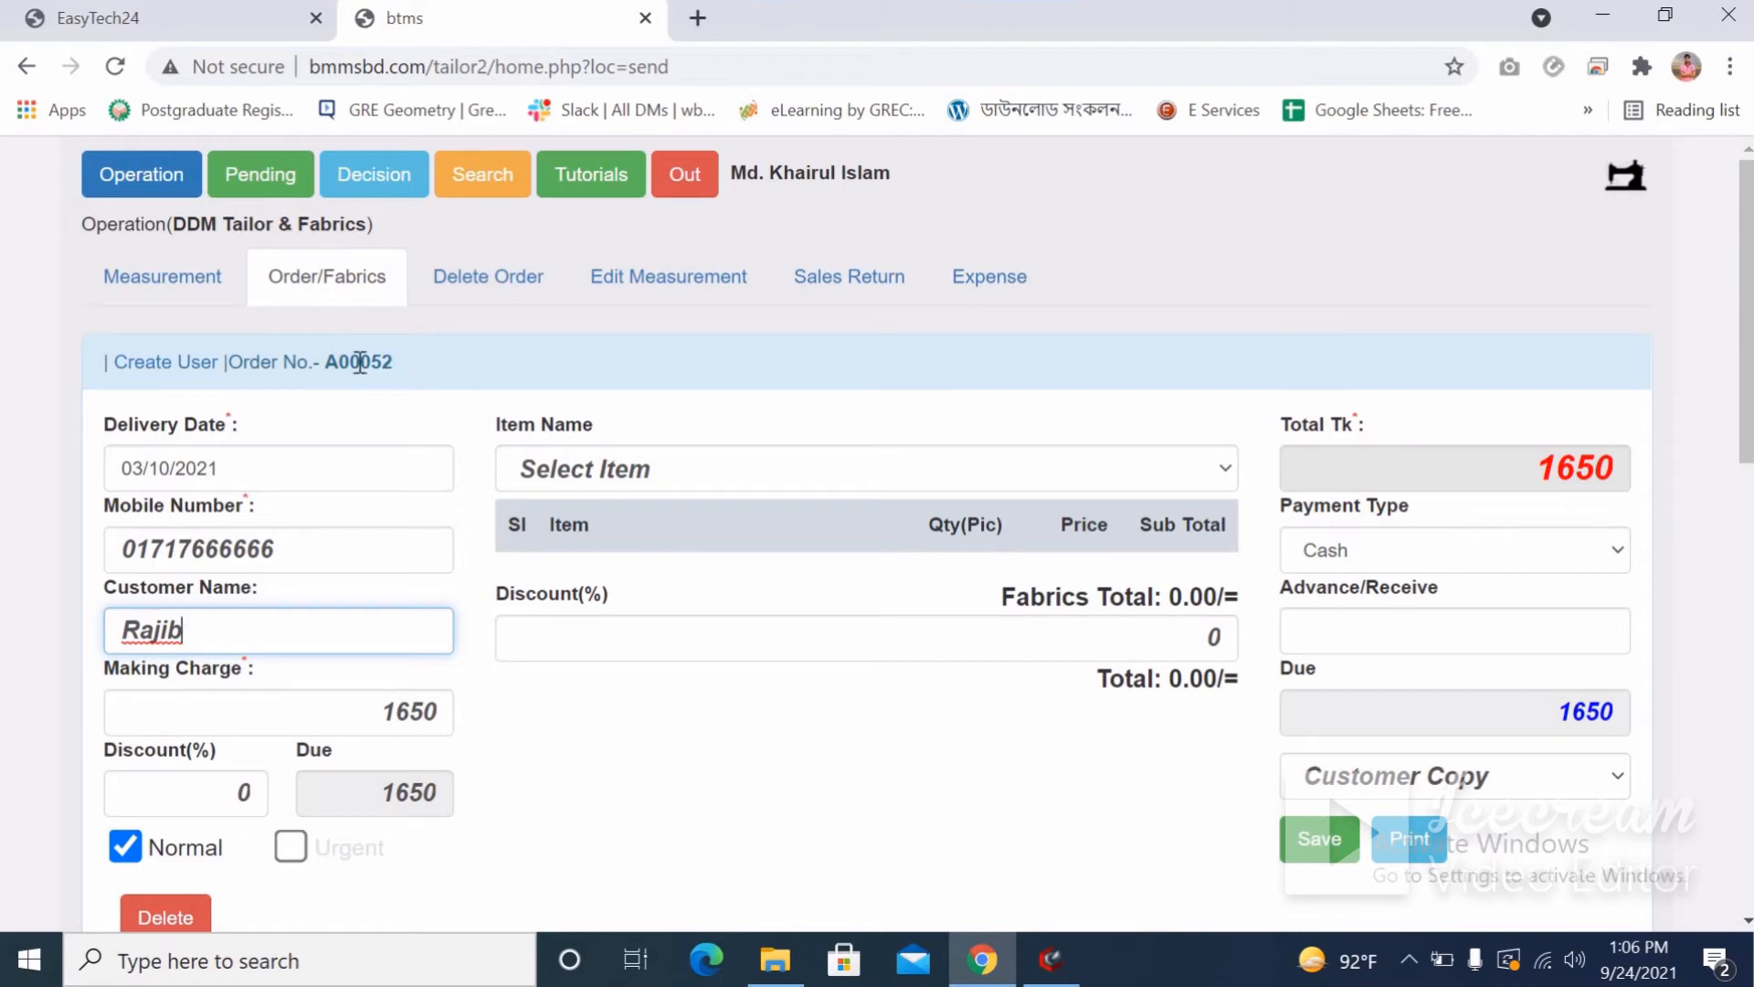
Add Pant as a fabric item priced at 850.
{"action": "left_click_drag", "start_coordinate": [395, 361], "coordinate": [320, 357]}
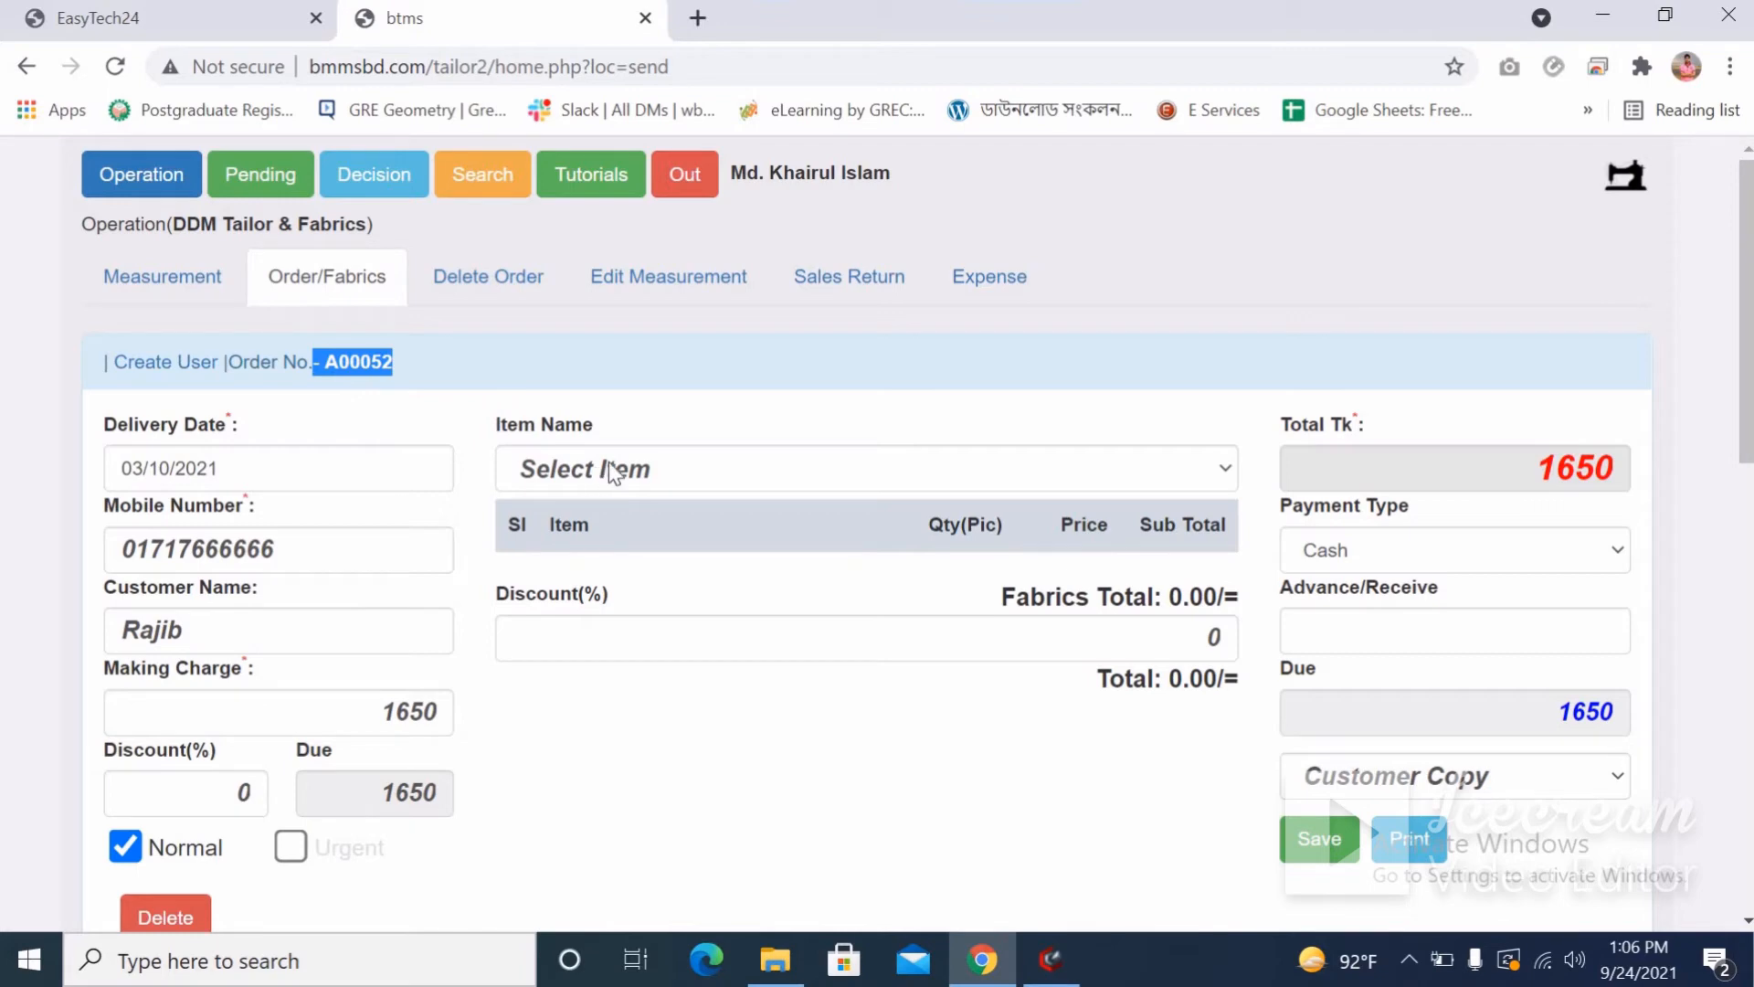
{"action": "left_click", "coordinate": [665, 468]}
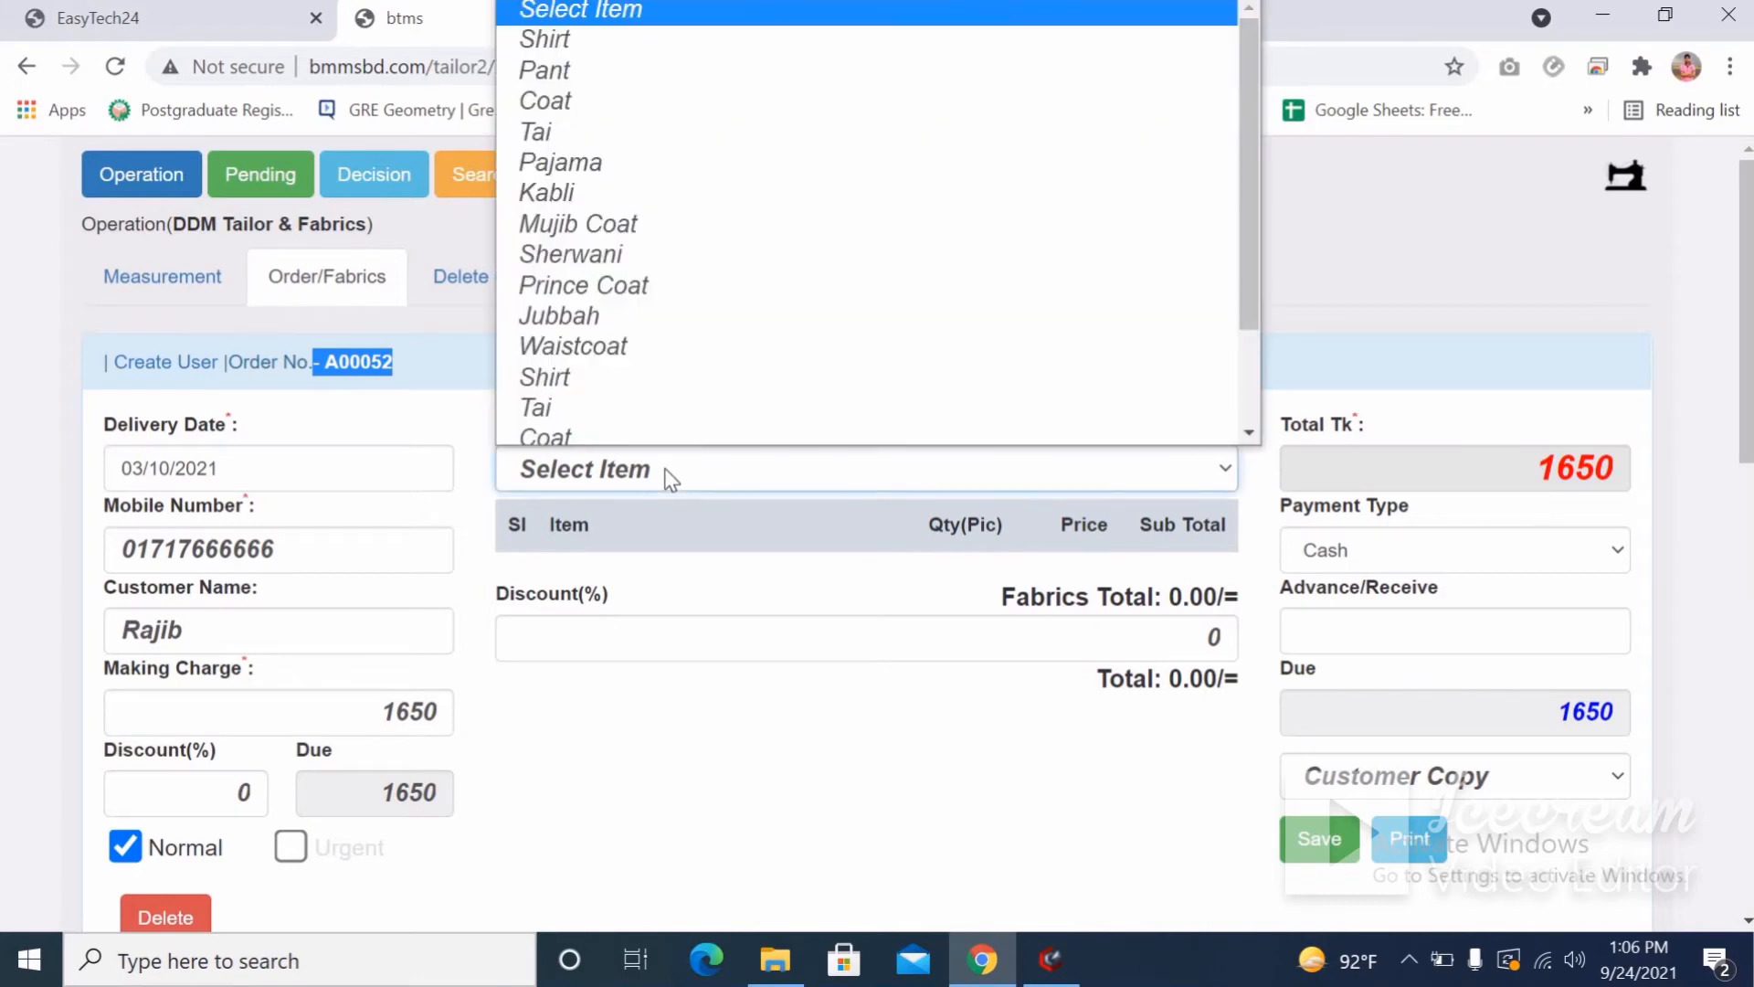
{"action": "left_click", "coordinate": [561, 60]}
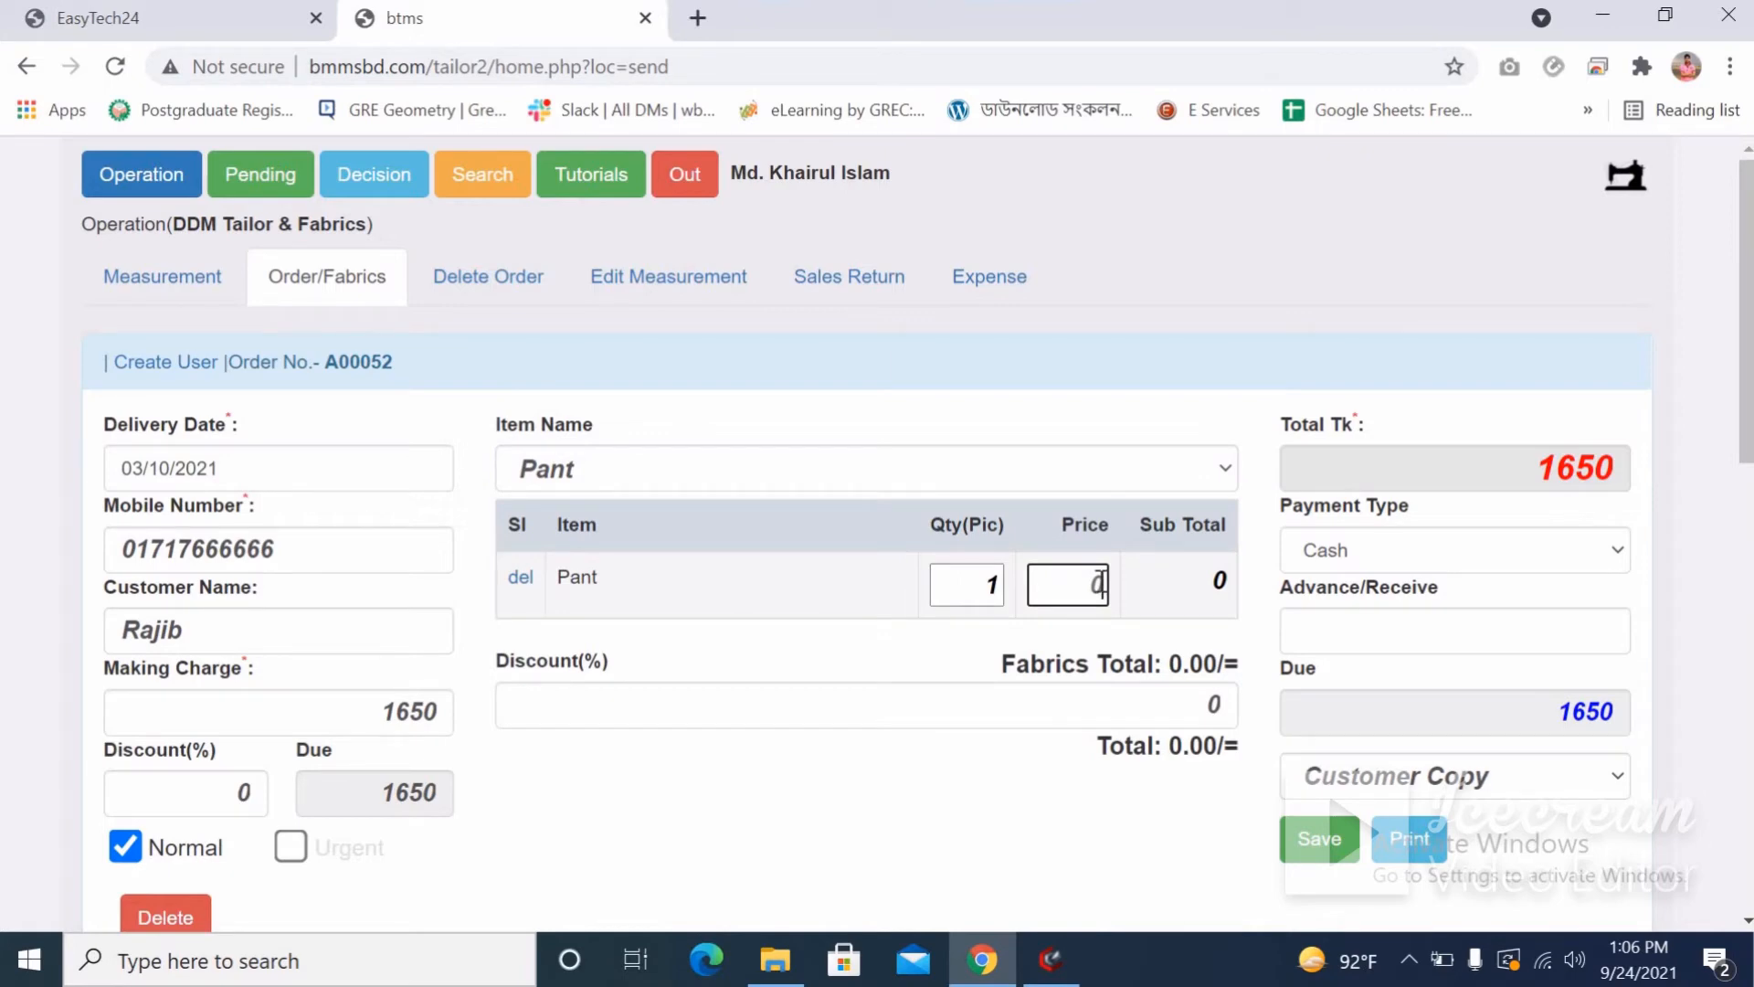
{"action": "type", "text": "850"}
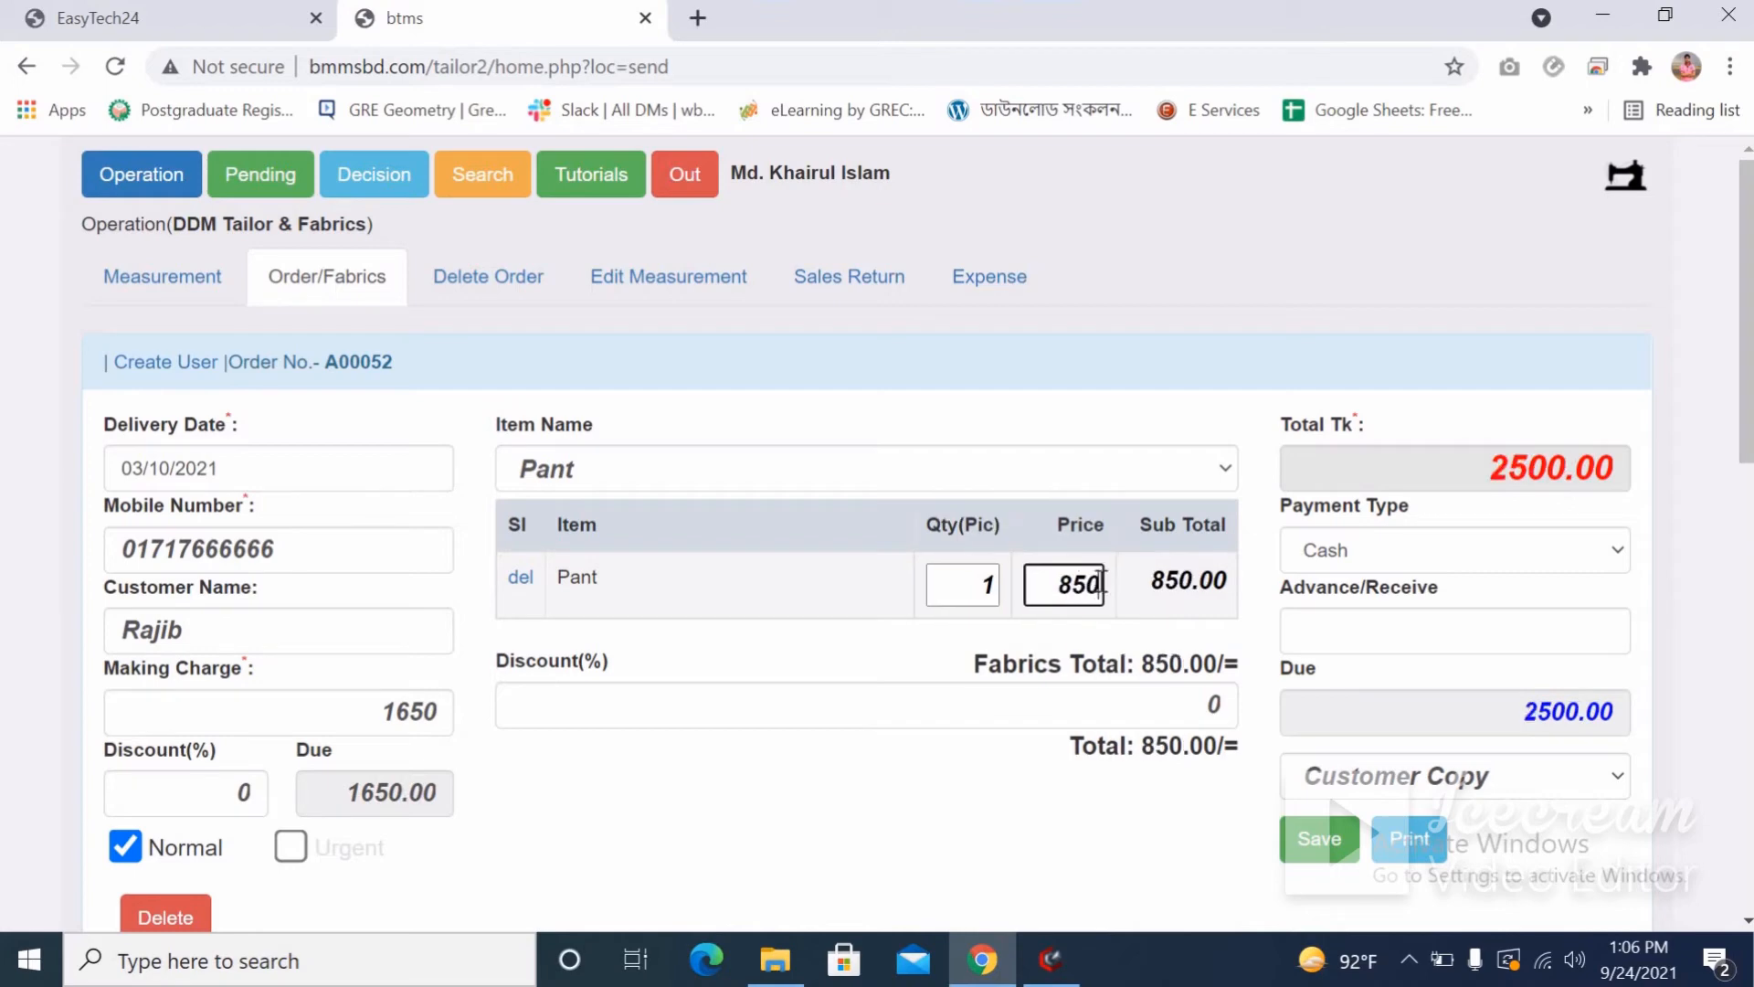
Add Coat as a second fabric item priced at 2500.
{"action": "left_click", "coordinate": [661, 470]}
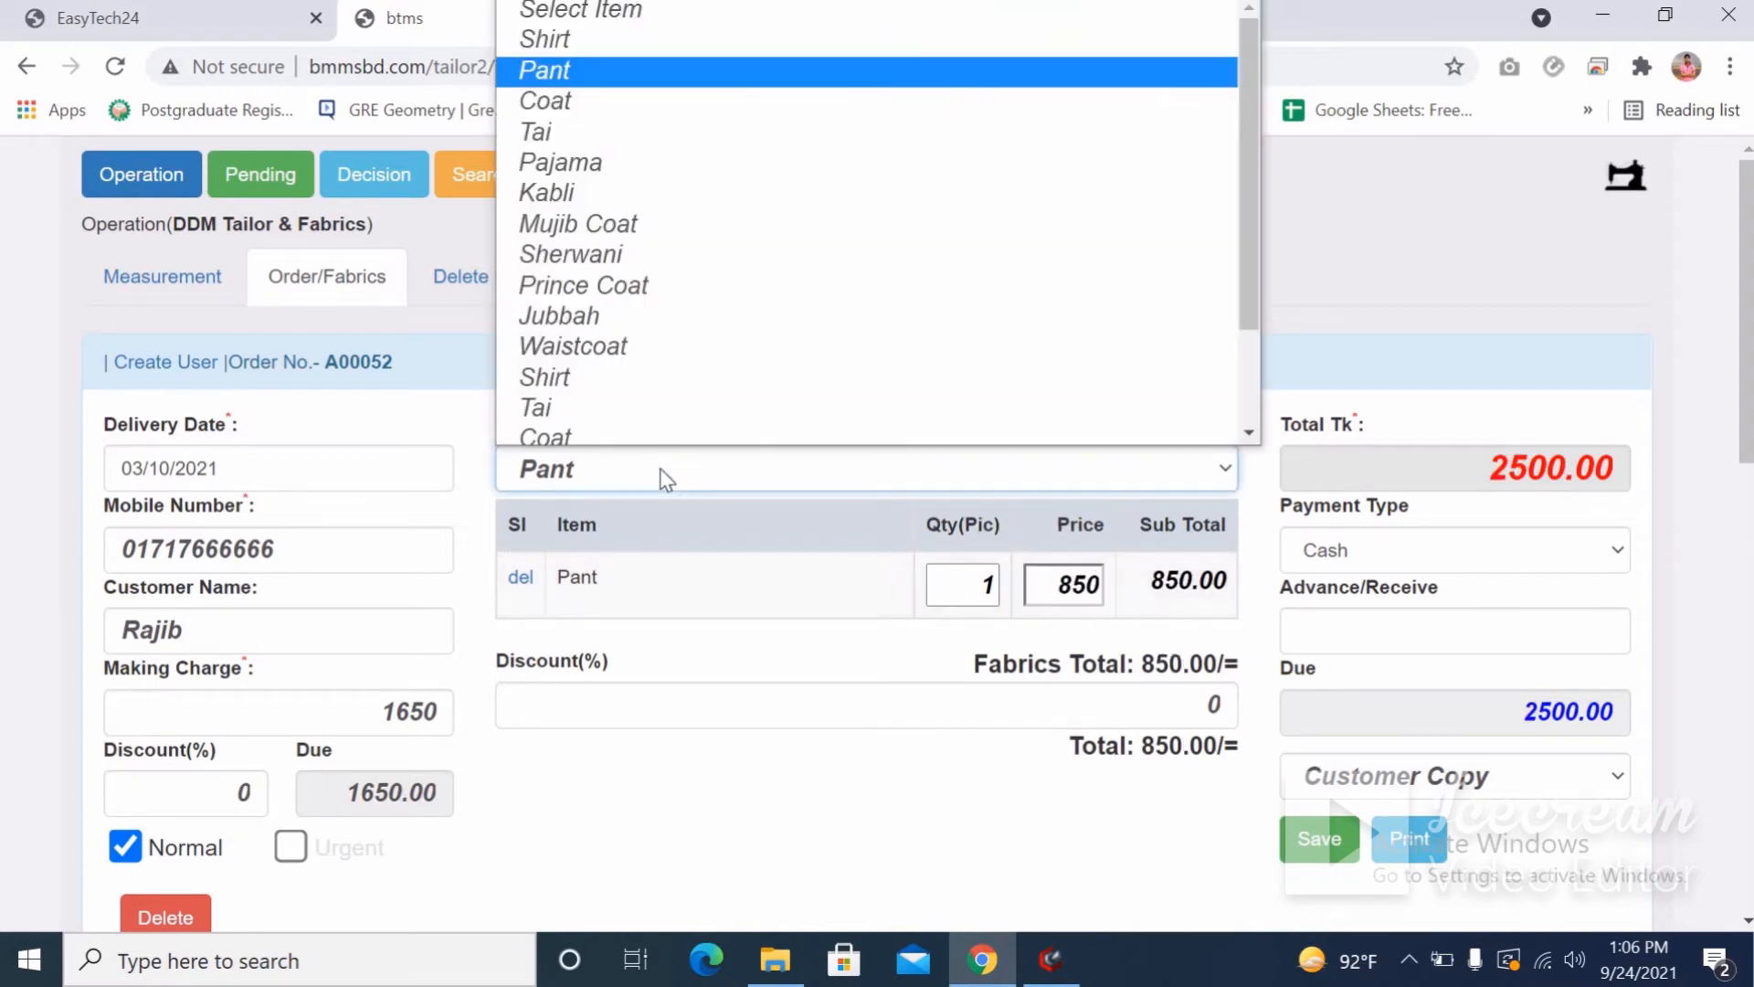
{"action": "scroll", "coordinate": [639, 320], "scroll_direction": "down", "scroll_amount": 1}
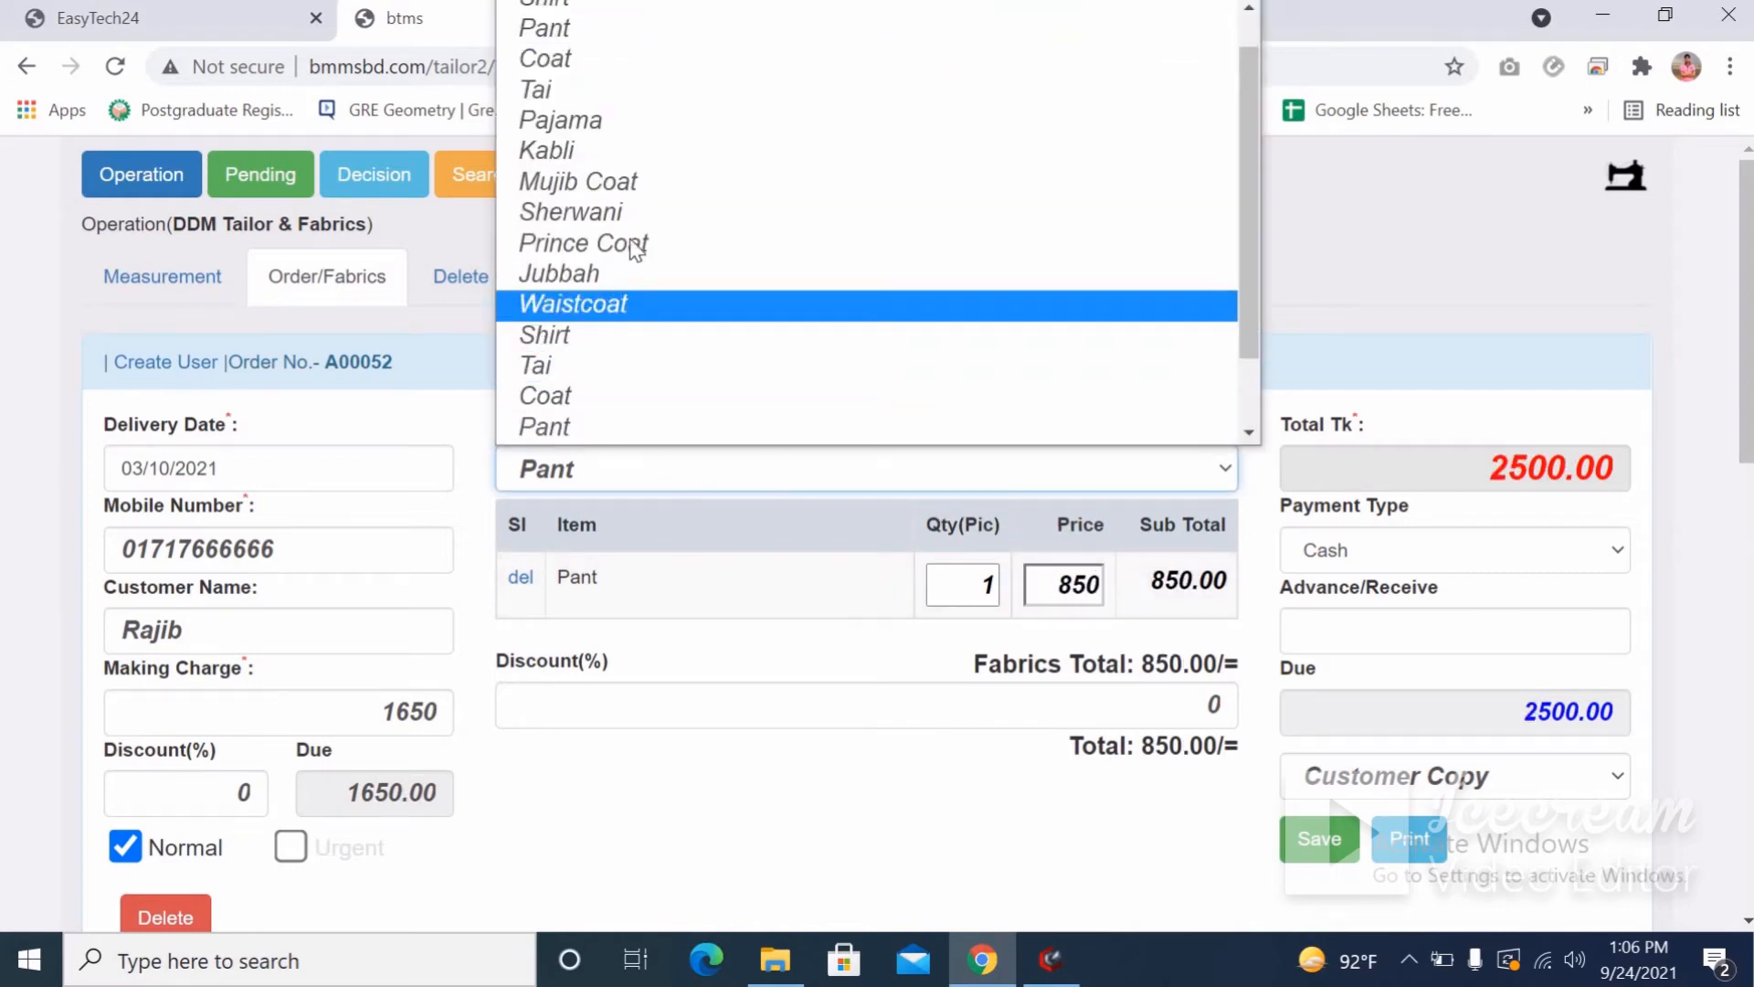
{"action": "left_click", "coordinate": [614, 64]}
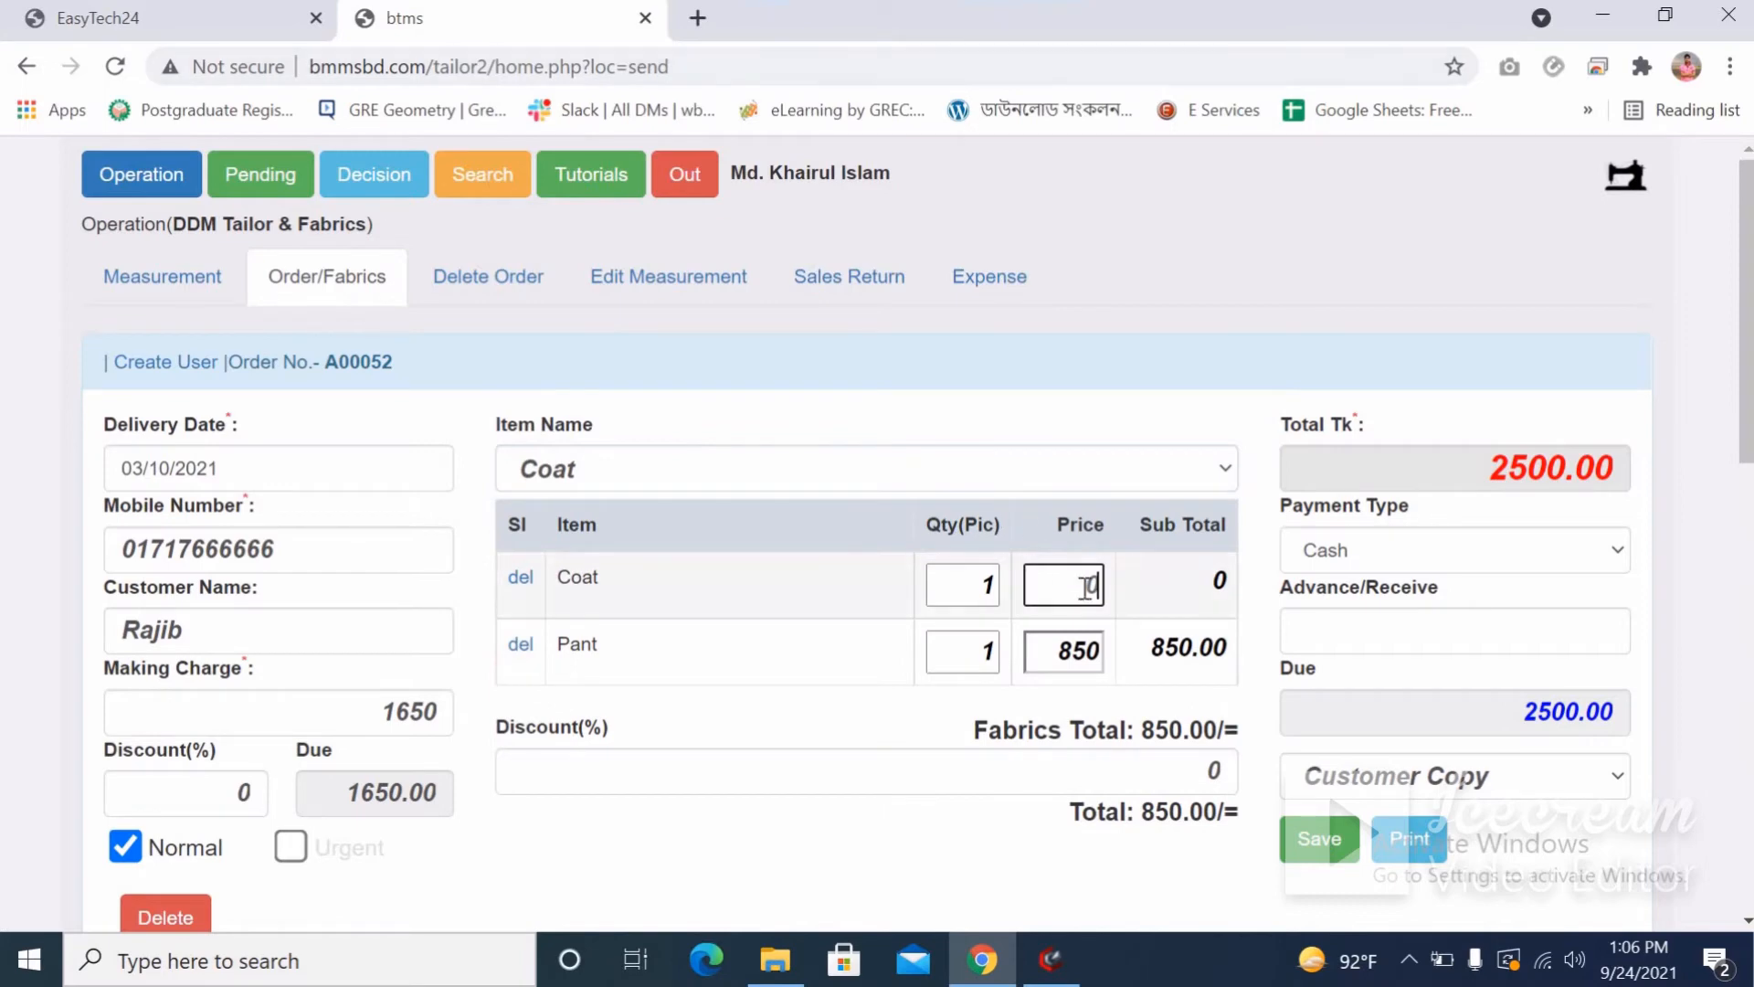
{"action": "type", "text": "2500"}
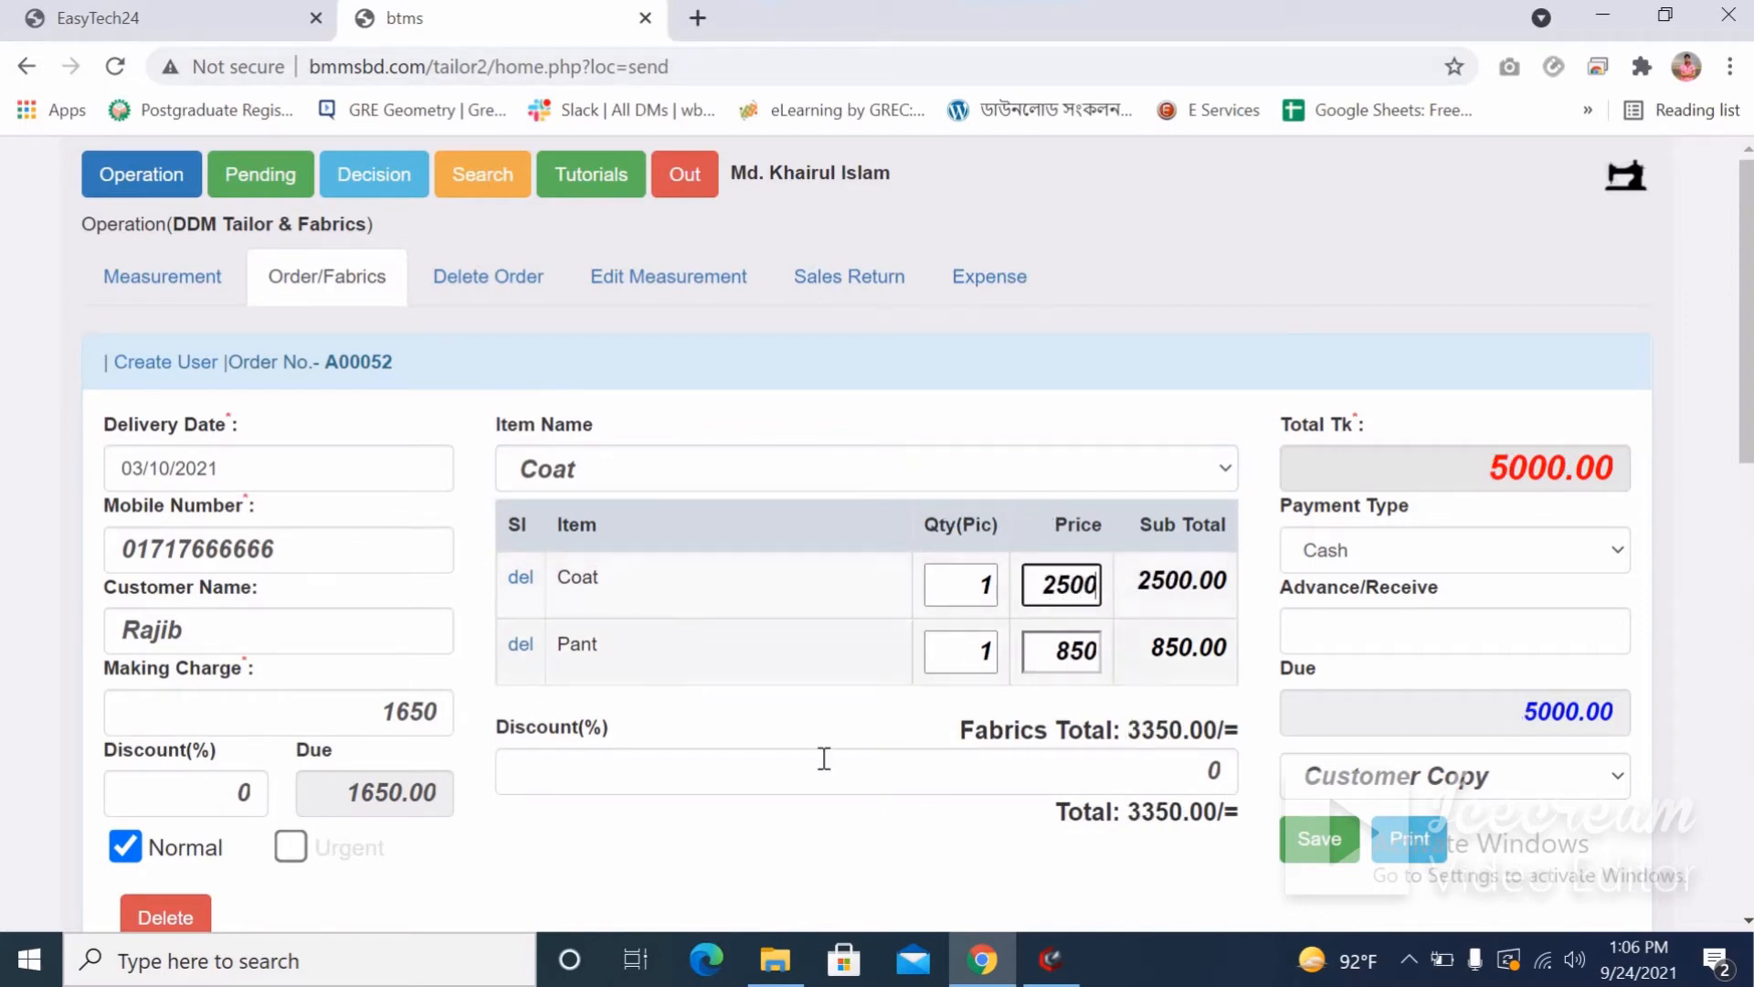
{"action": "scroll", "coordinate": [822, 756], "scroll_direction": "down", "scroll_amount": 3}
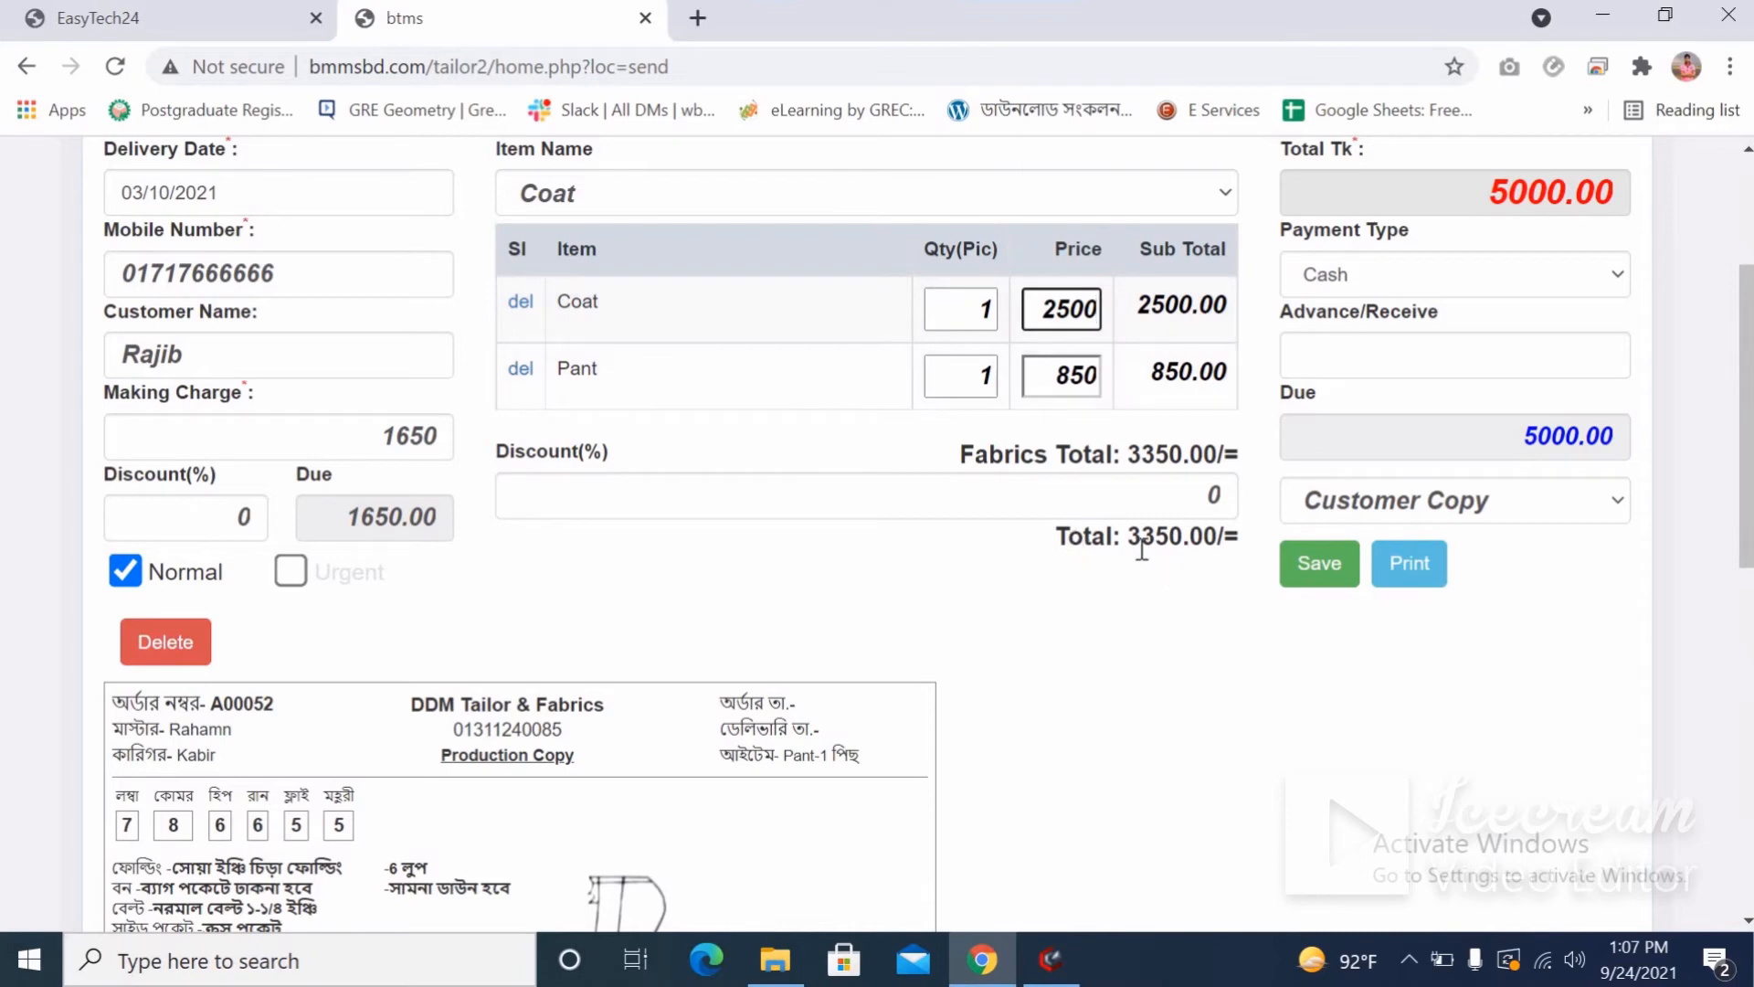
Check the fabrics total of 3350.00 and the order's Total Tk of 5000.00.
{"action": "left_click_drag", "start_coordinate": [1133, 539], "coordinate": [1204, 543]}
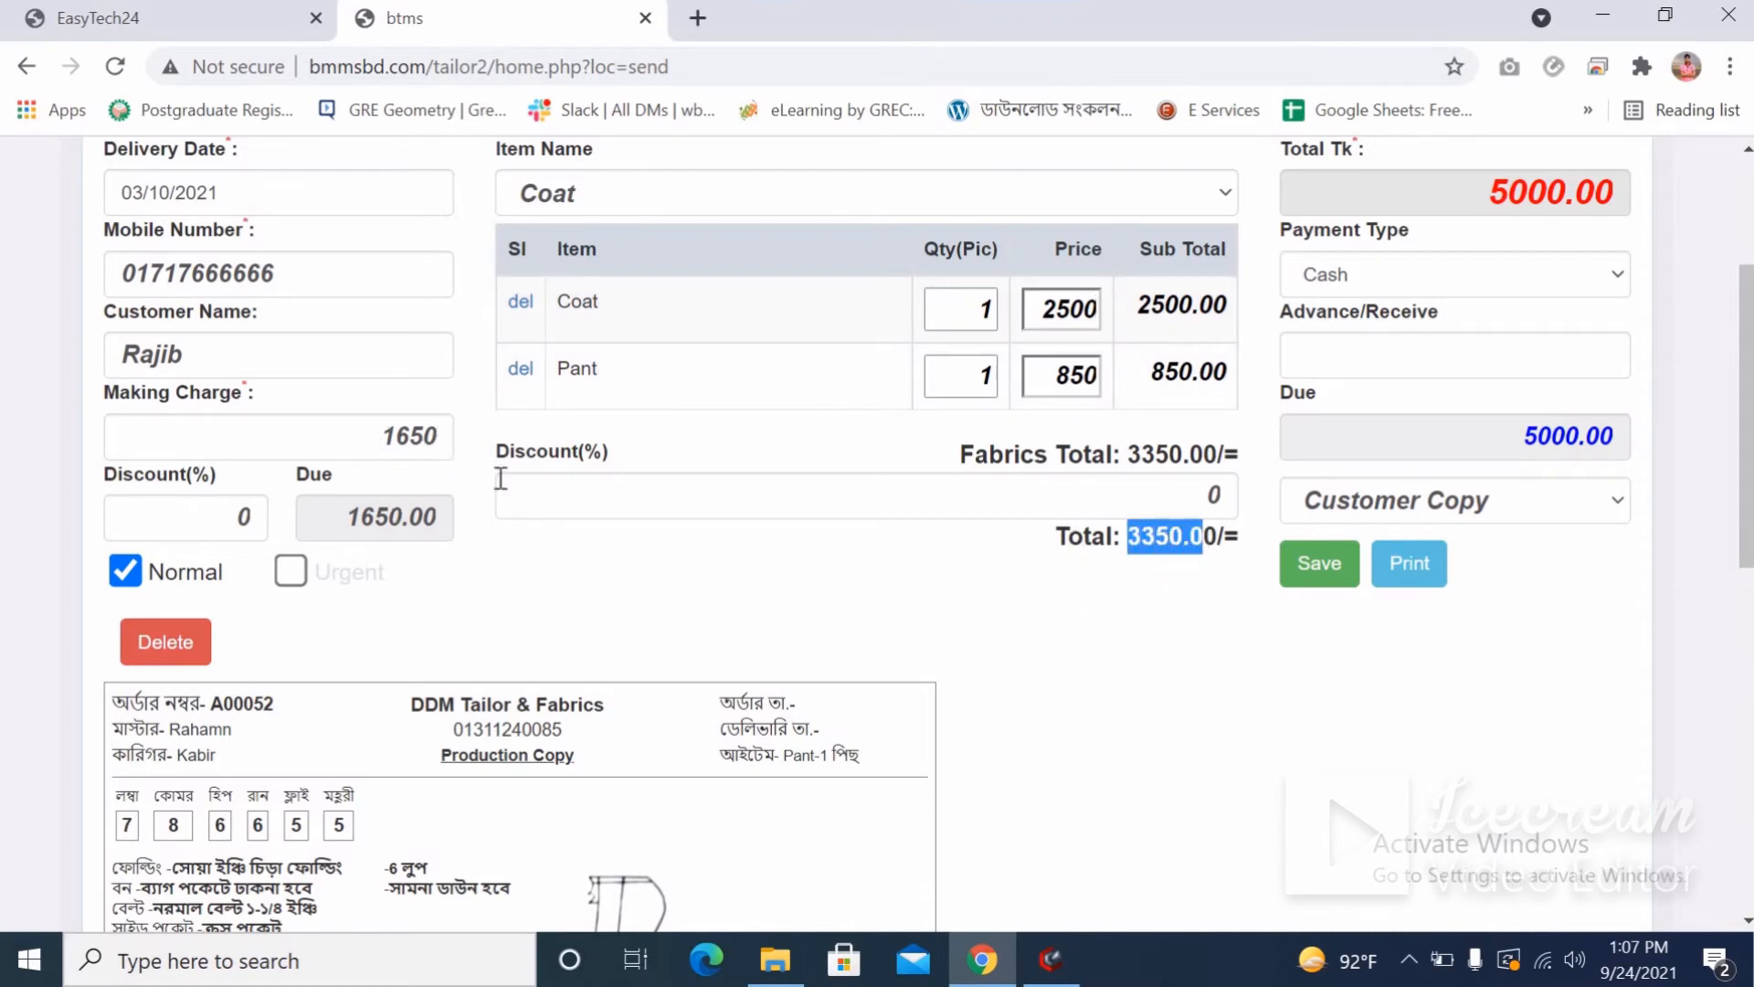
{"action": "scroll", "coordinate": [1535, 448], "scroll_direction": "up", "scroll_amount": 3}
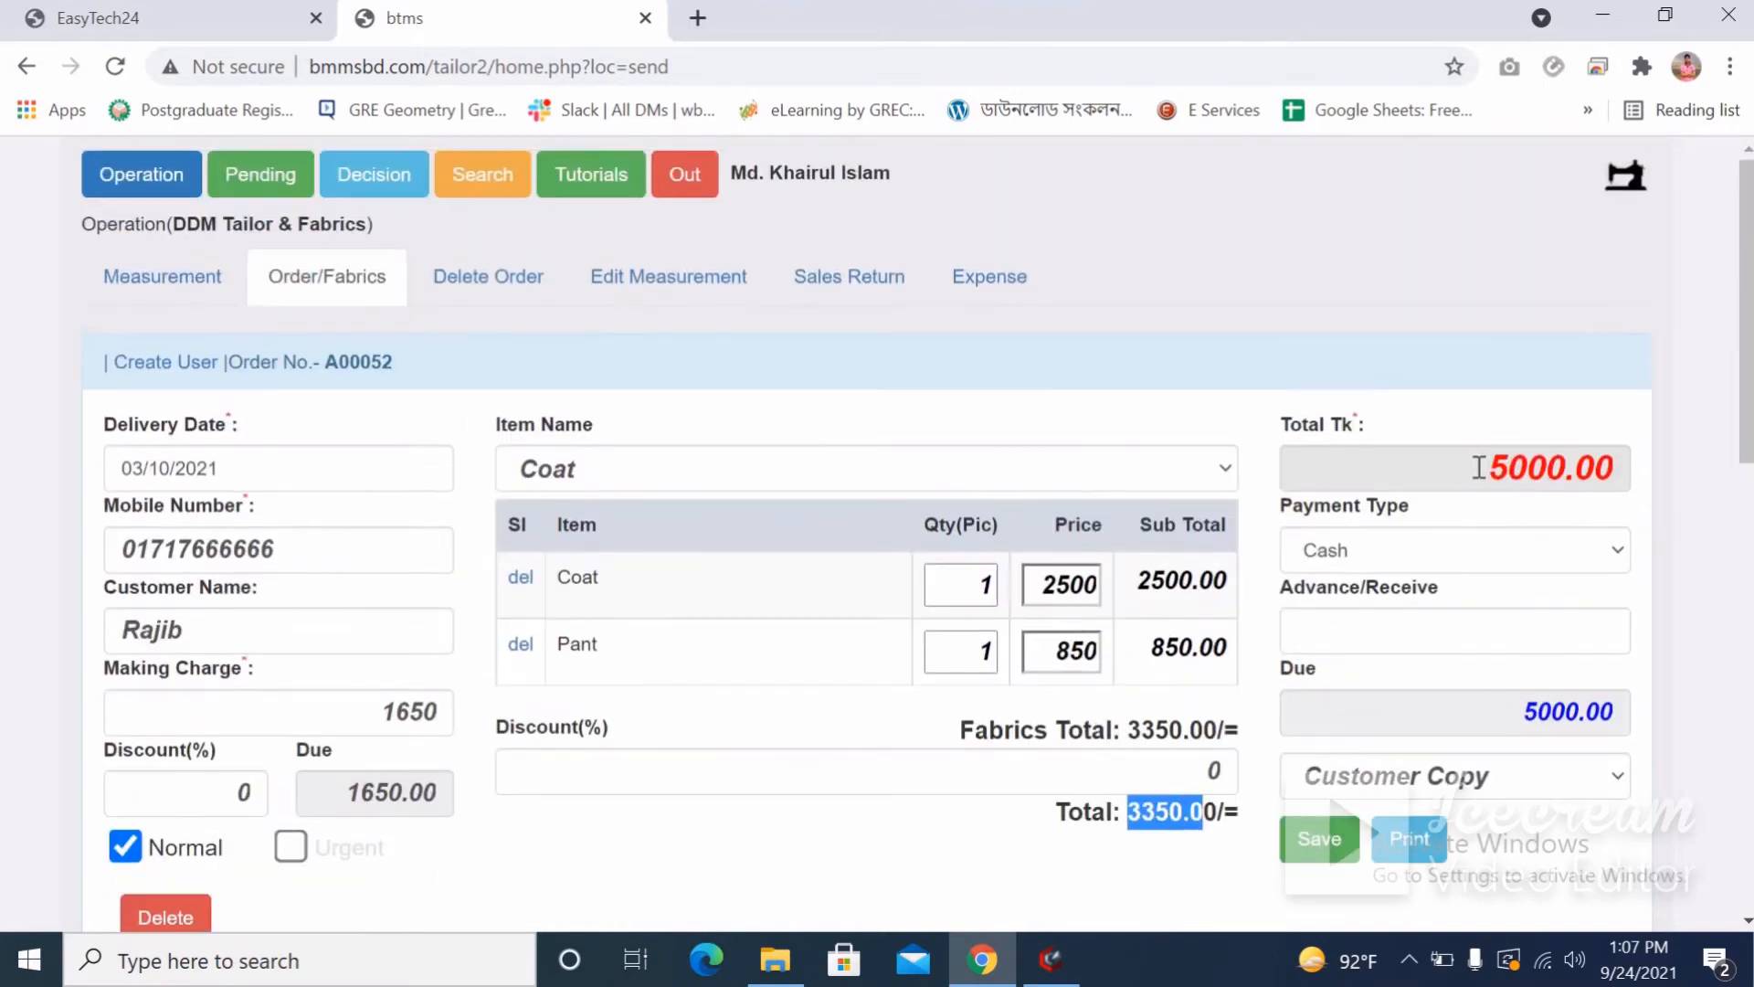
{"action": "double_click", "coordinate": [1589, 469]}
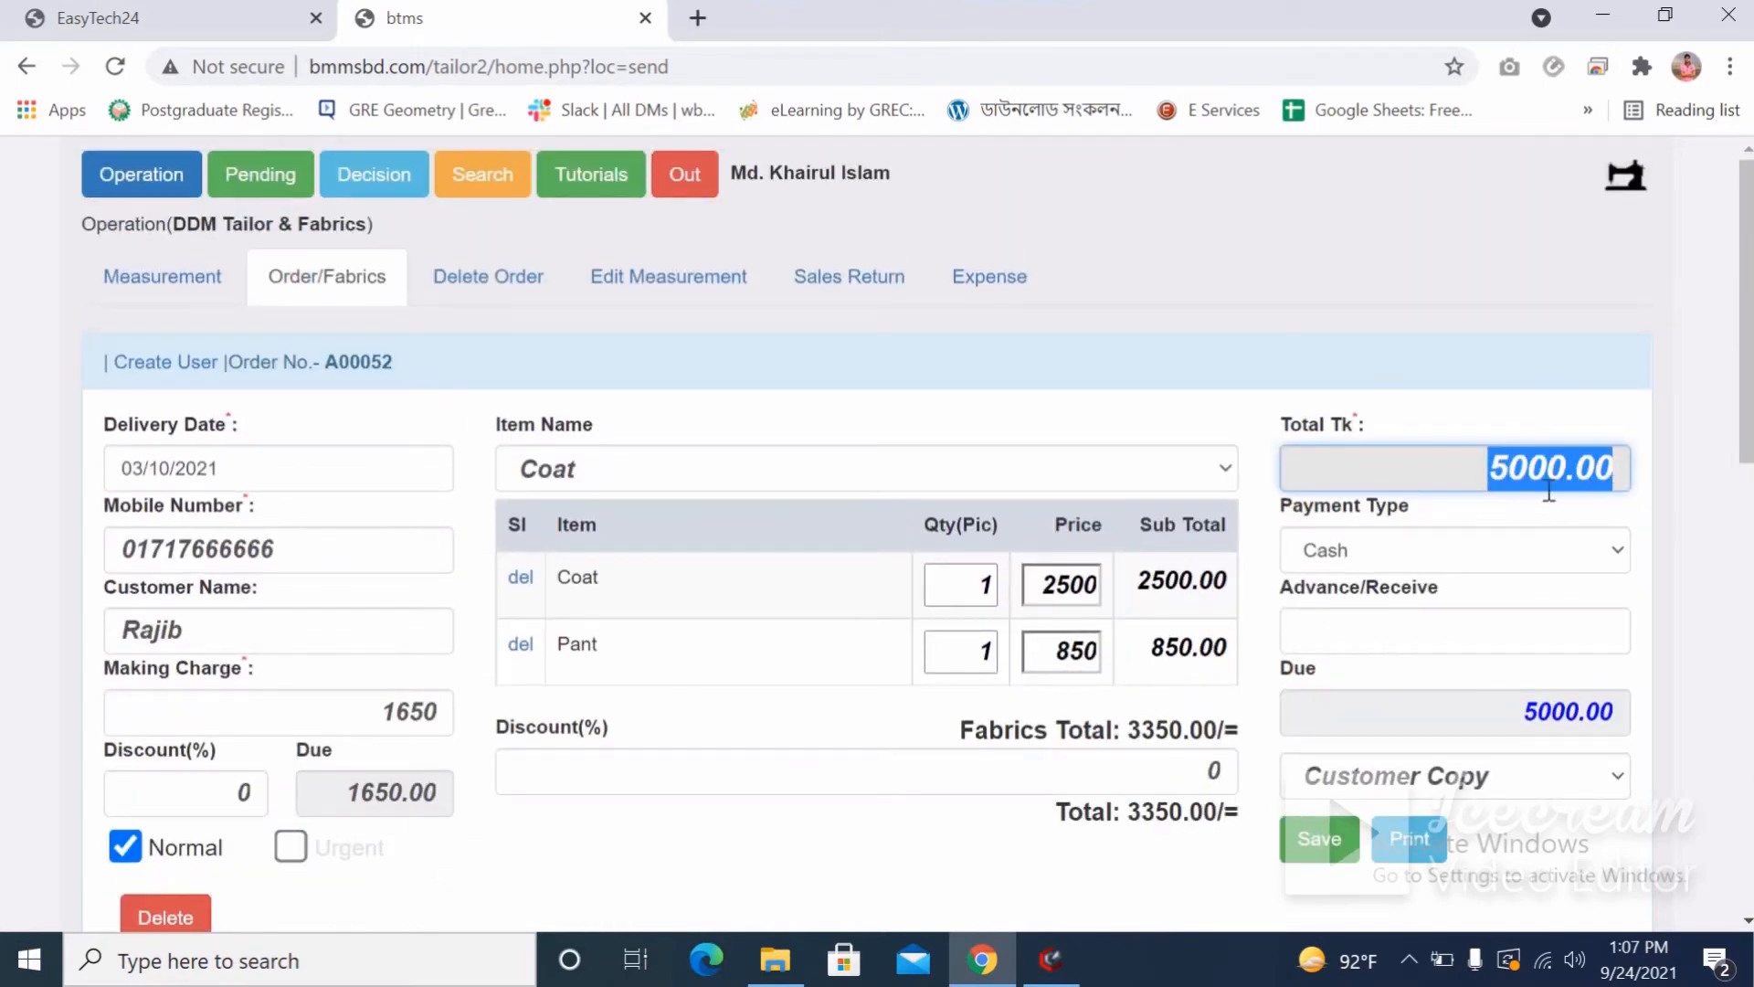
{"action": "scroll", "coordinate": [1548, 490], "scroll_direction": "down", "scroll_amount": 3}
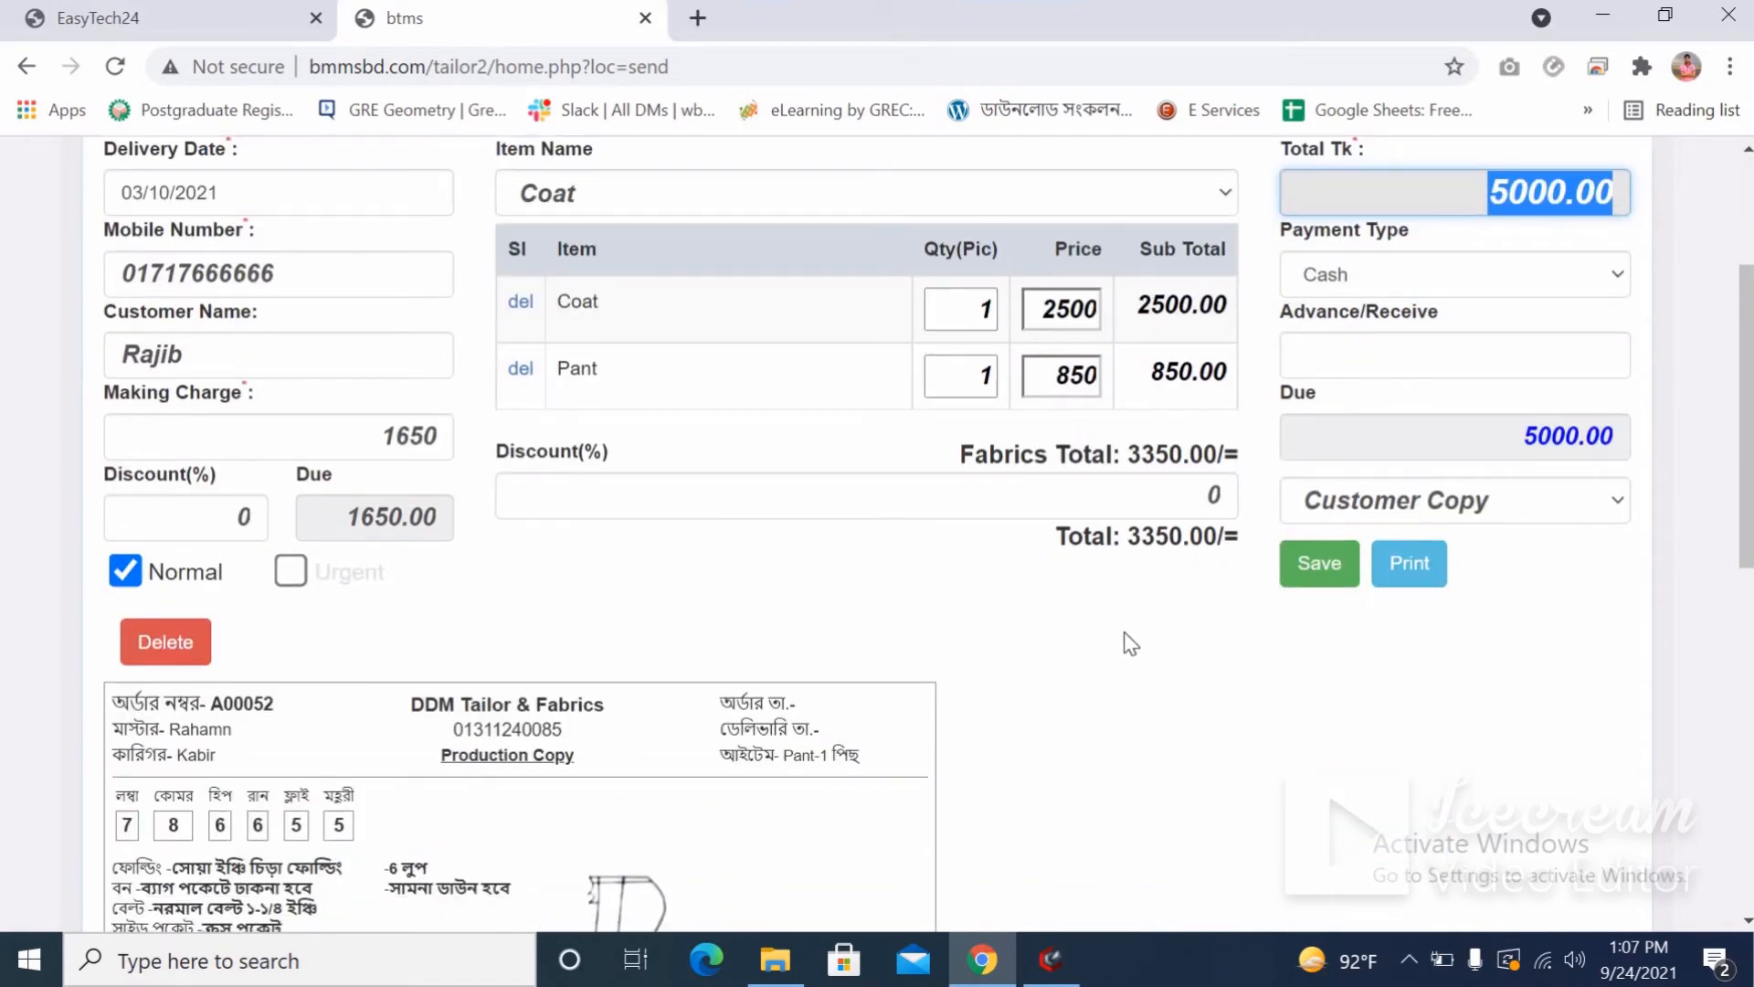
{"action": "scroll", "coordinate": [1279, 594], "scroll_direction": "up", "scroll_amount": 2}
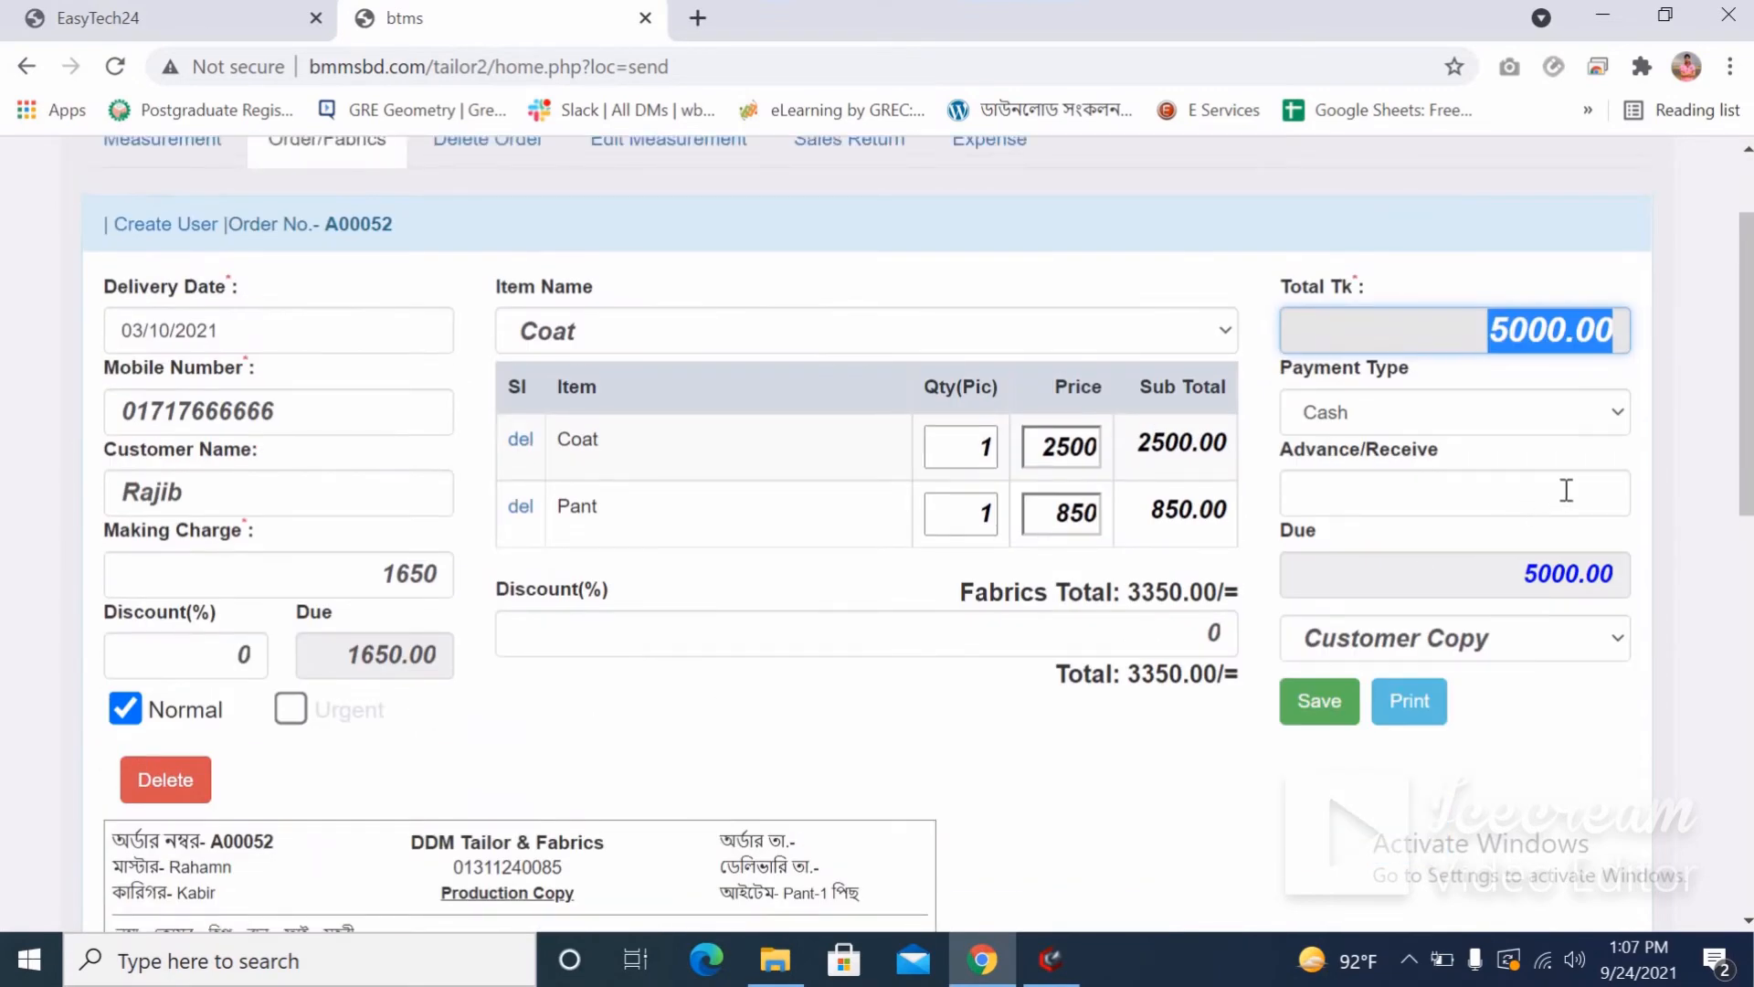
Keep Cash as the payment type and enter a 3000 advance.
{"action": "left_click", "coordinate": [1412, 408]}
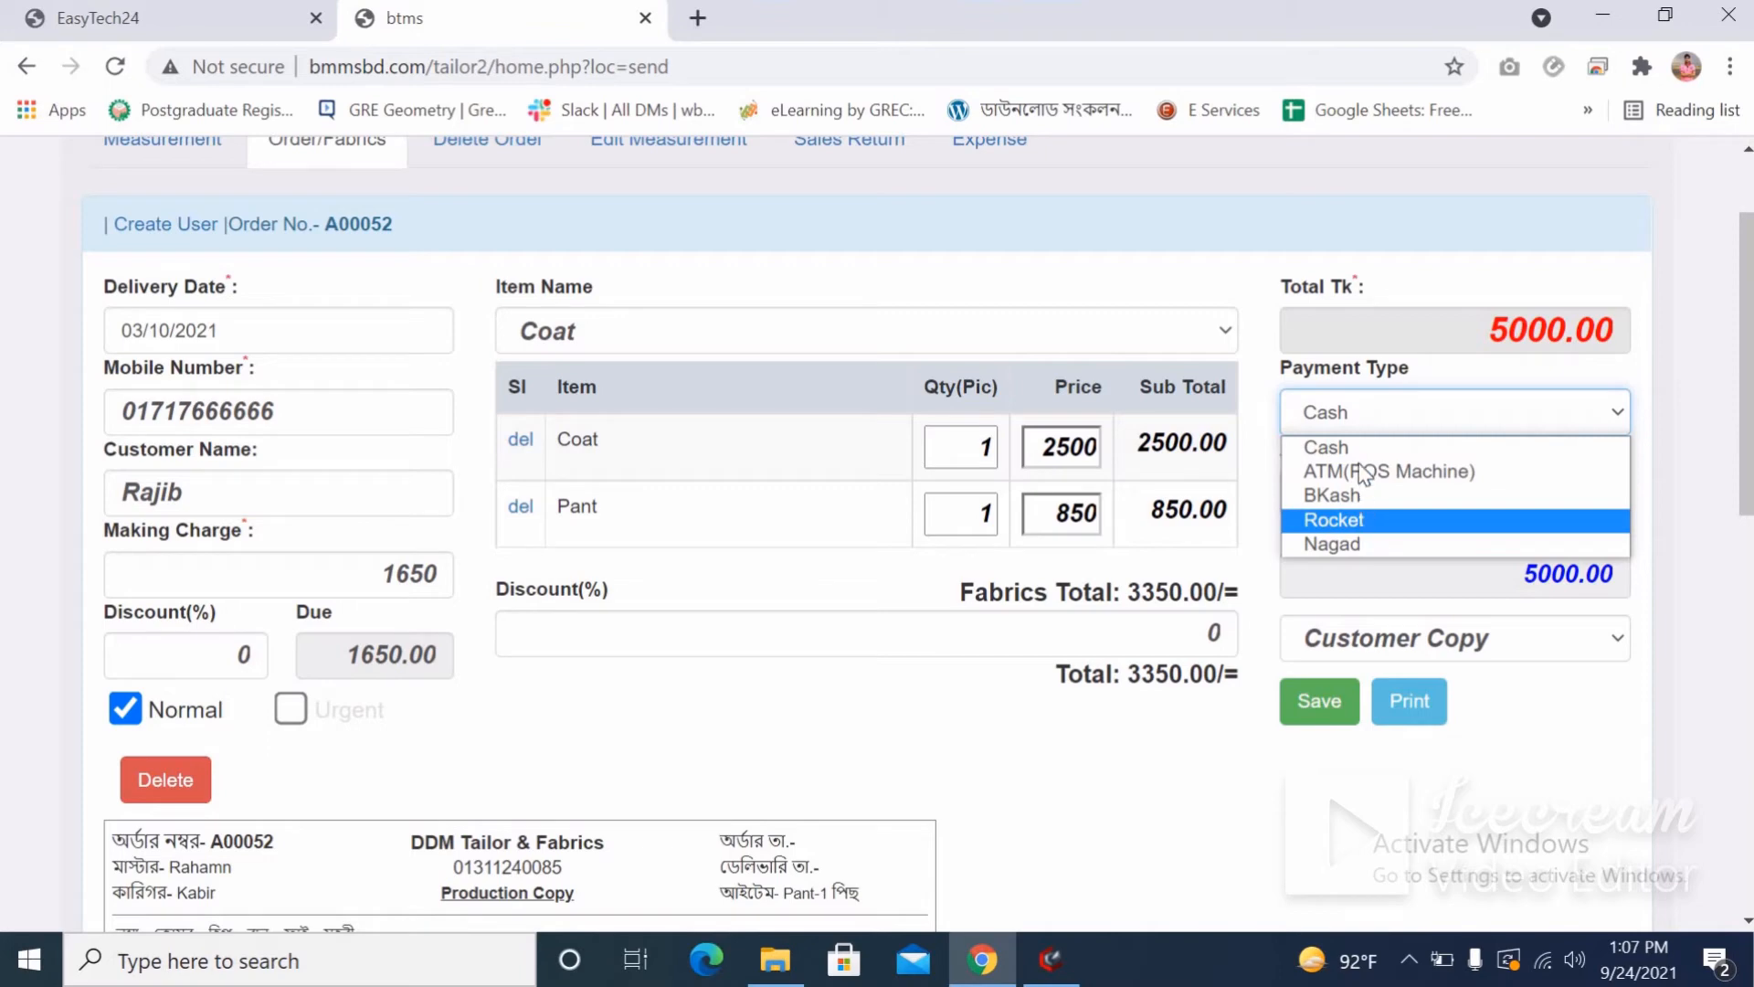
{"action": "left_click", "coordinate": [1345, 408]}
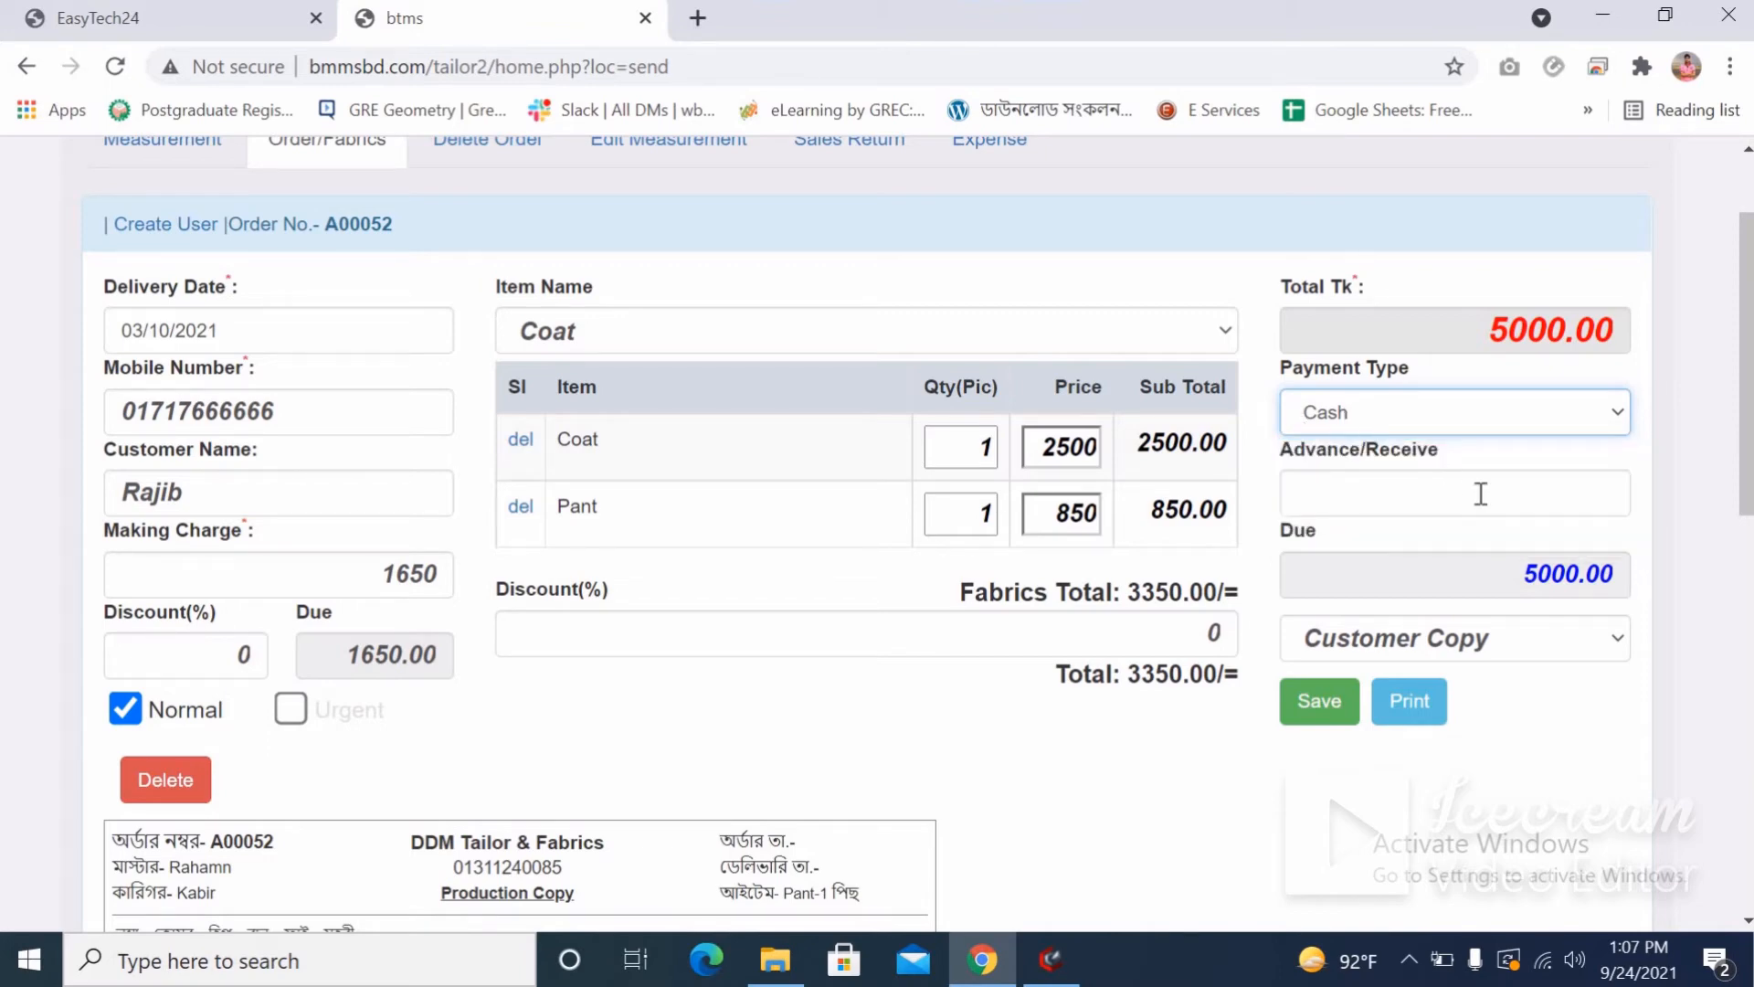
{"action": "left_click", "coordinate": [1539, 497]}
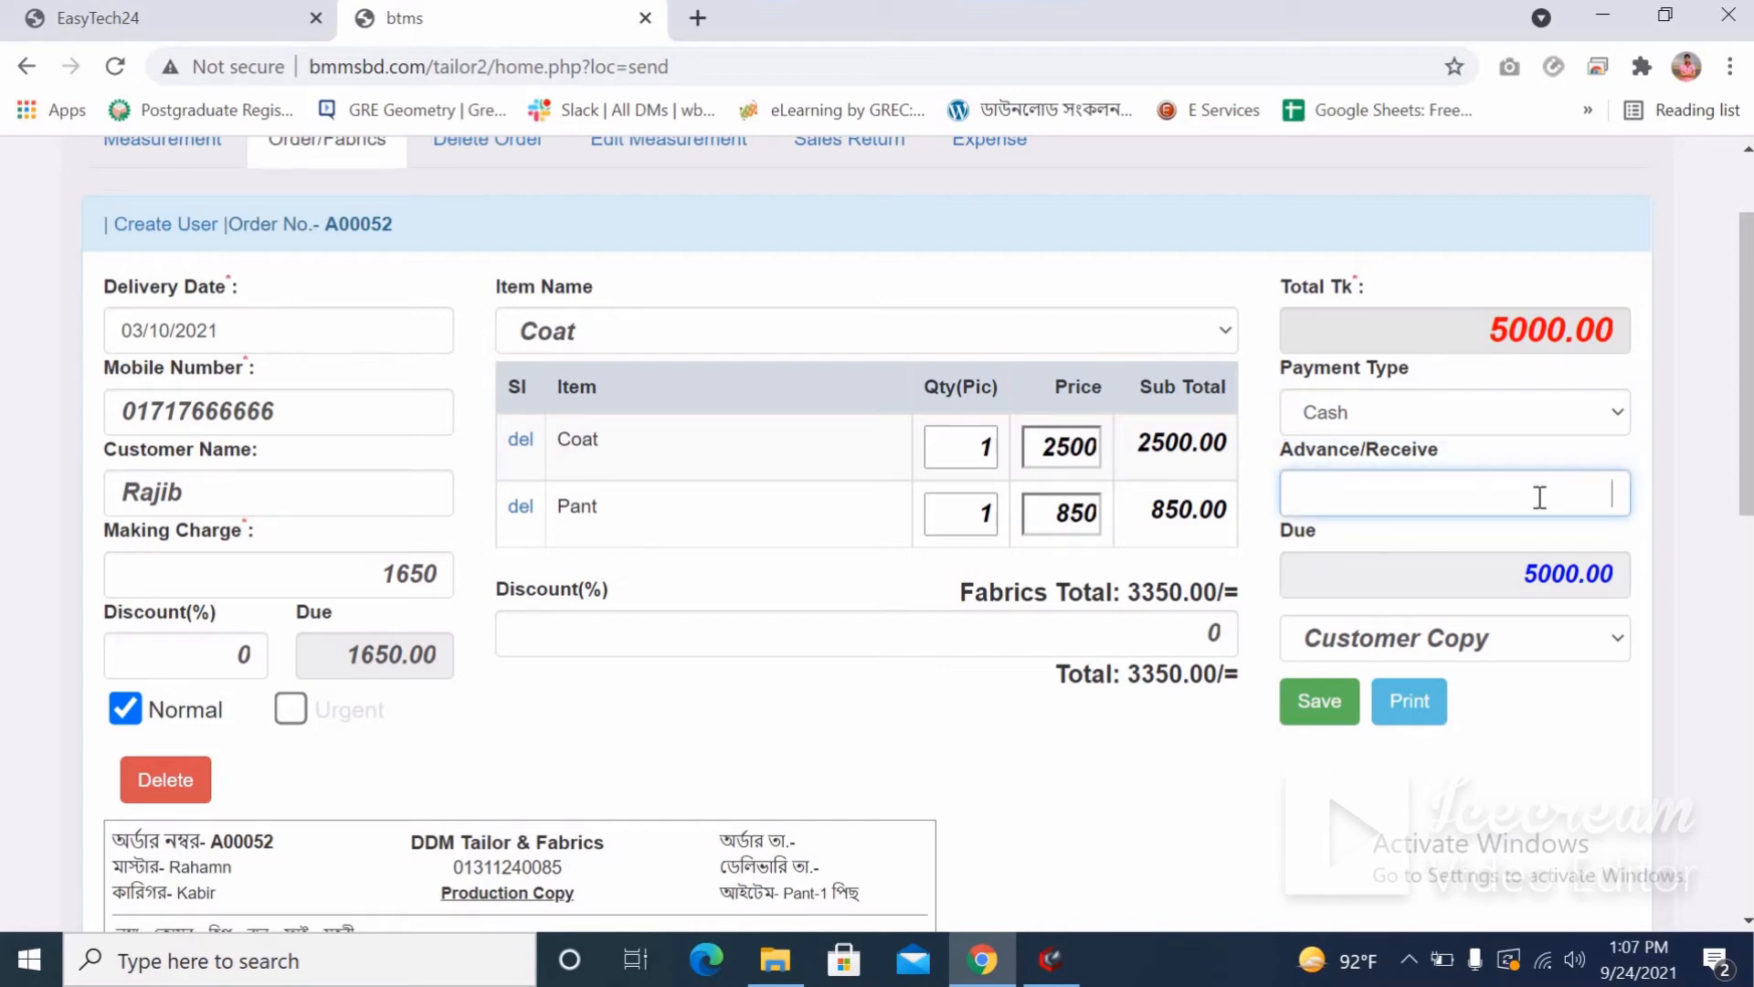
{"action": "type", "text": "3000"}
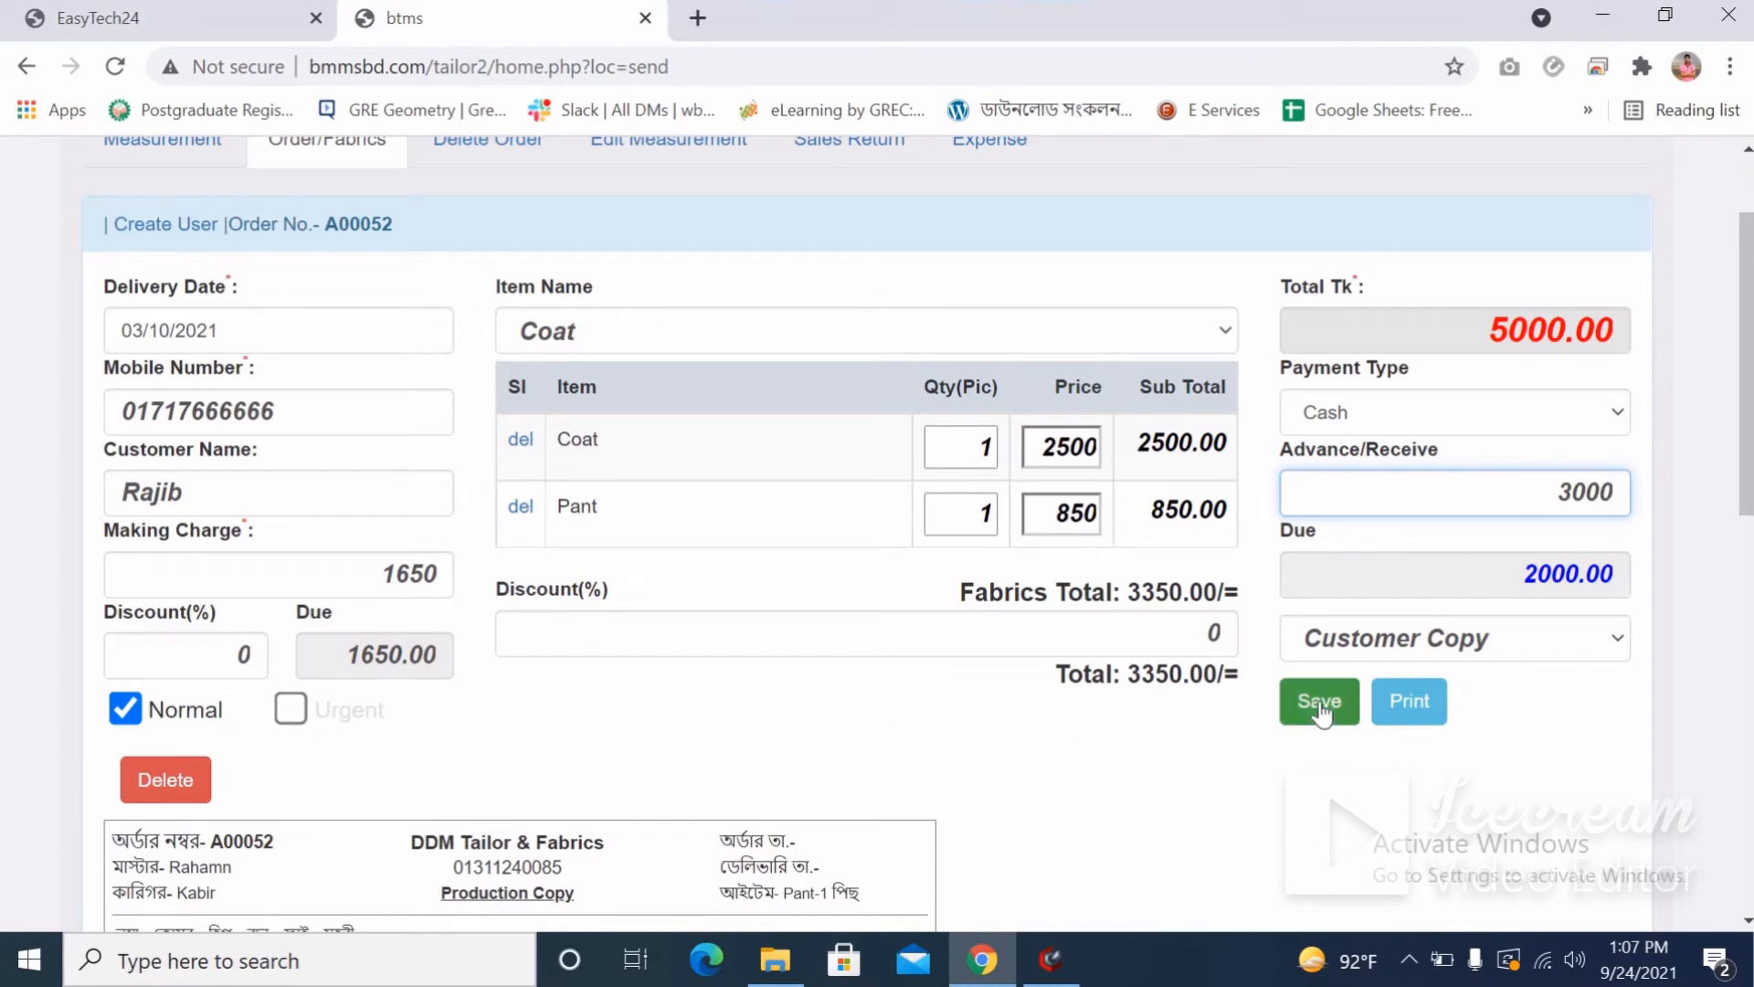
{"action": "scroll", "coordinate": [766, 649], "scroll_direction": "up", "scroll_amount": 1}
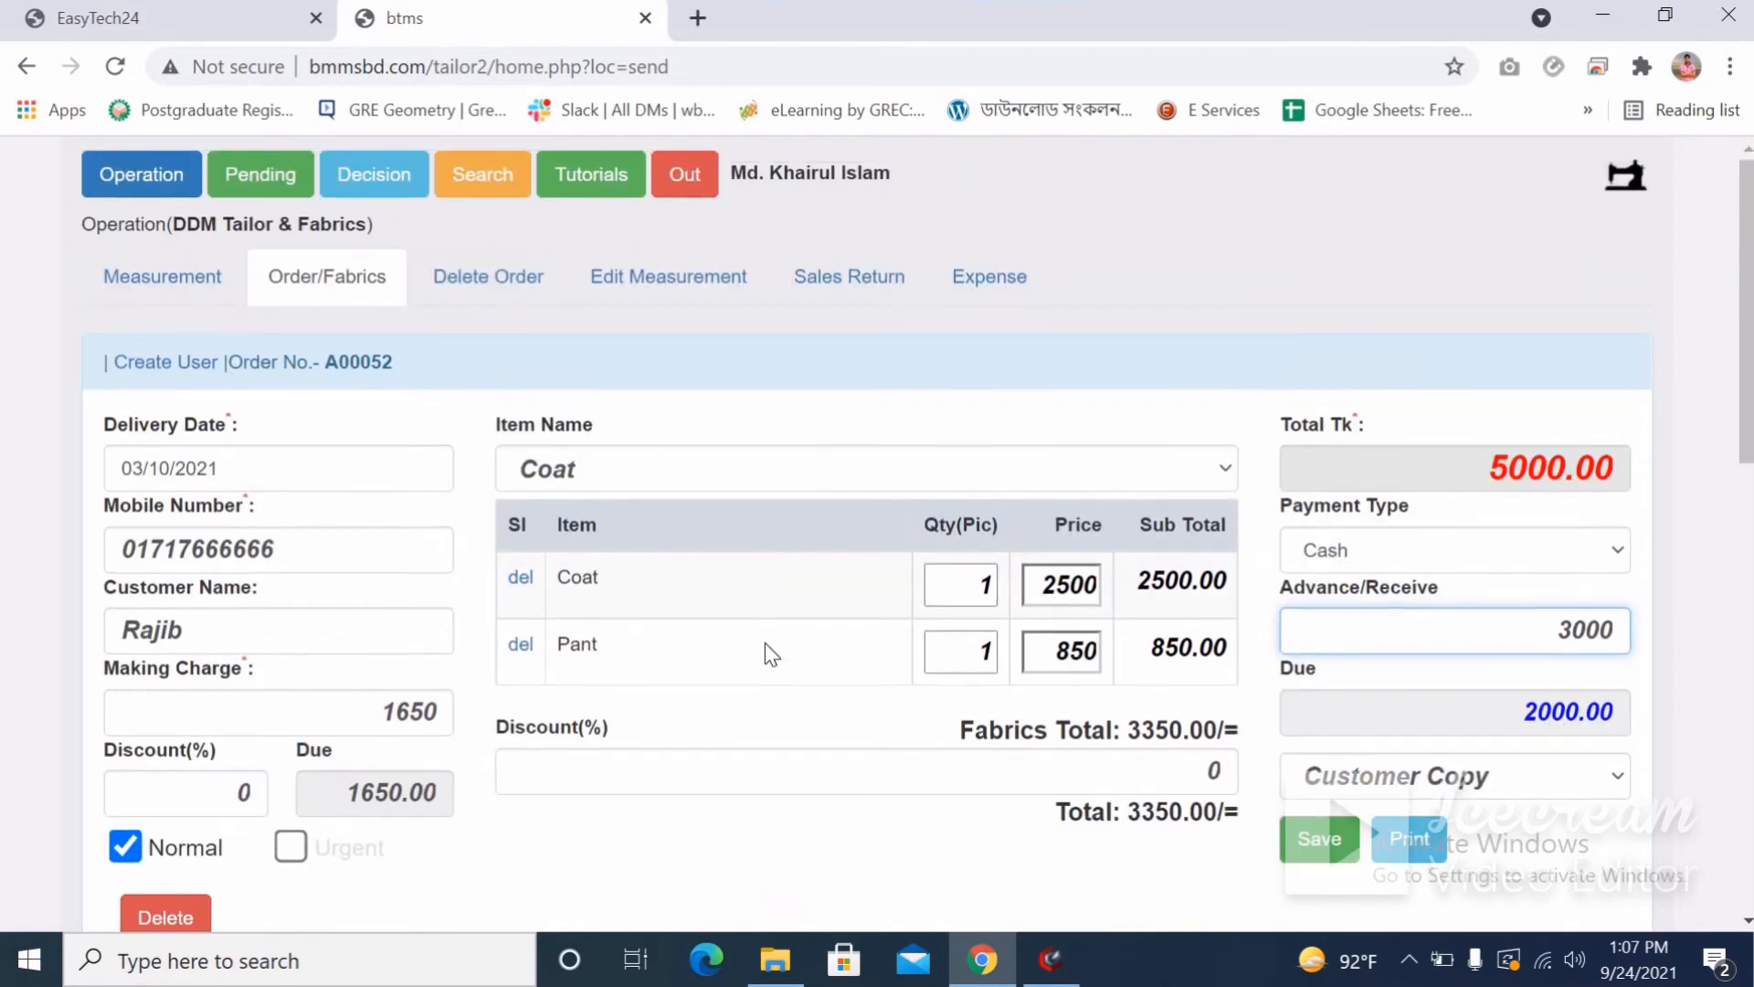
{"action": "scroll", "coordinate": [1356, 578], "scroll_direction": "down", "scroll_amount": 2}
Save the order and check the receipt's balance, serial A00052, dates 24/09/2021 and 03/10/2021.
{"action": "left_click", "coordinate": [1330, 561]}
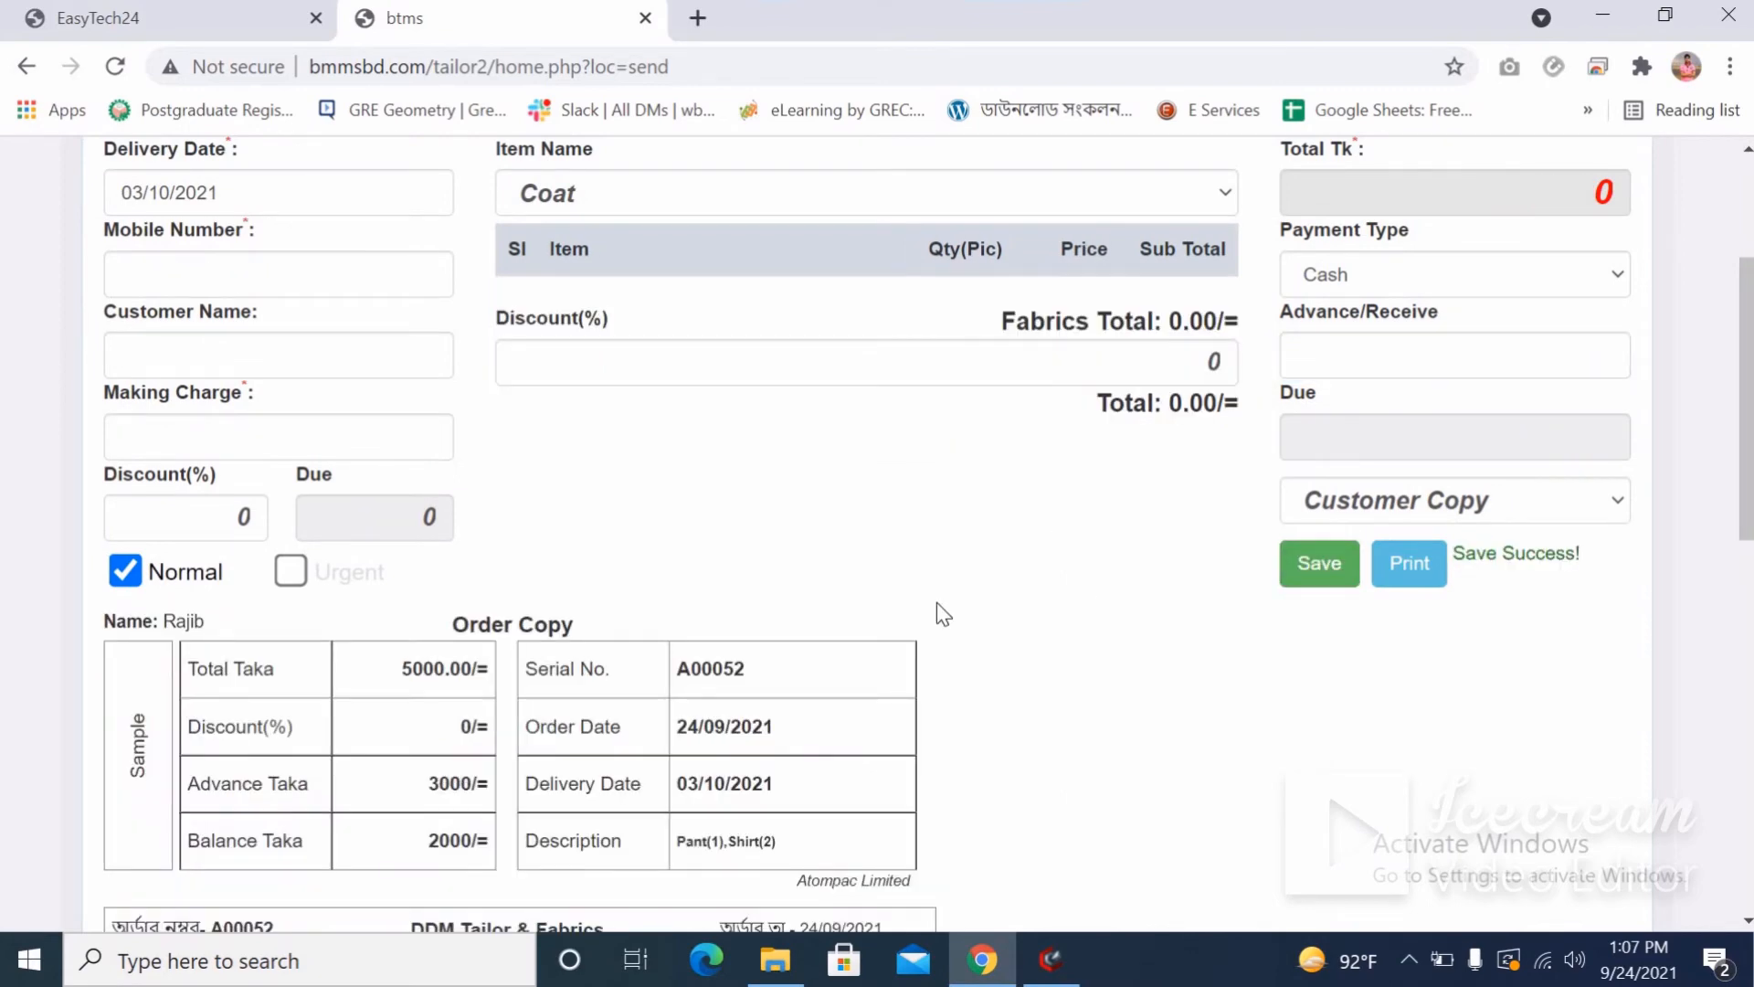
{"action": "scroll", "coordinate": [731, 606], "scroll_direction": "down", "scroll_amount": 3}
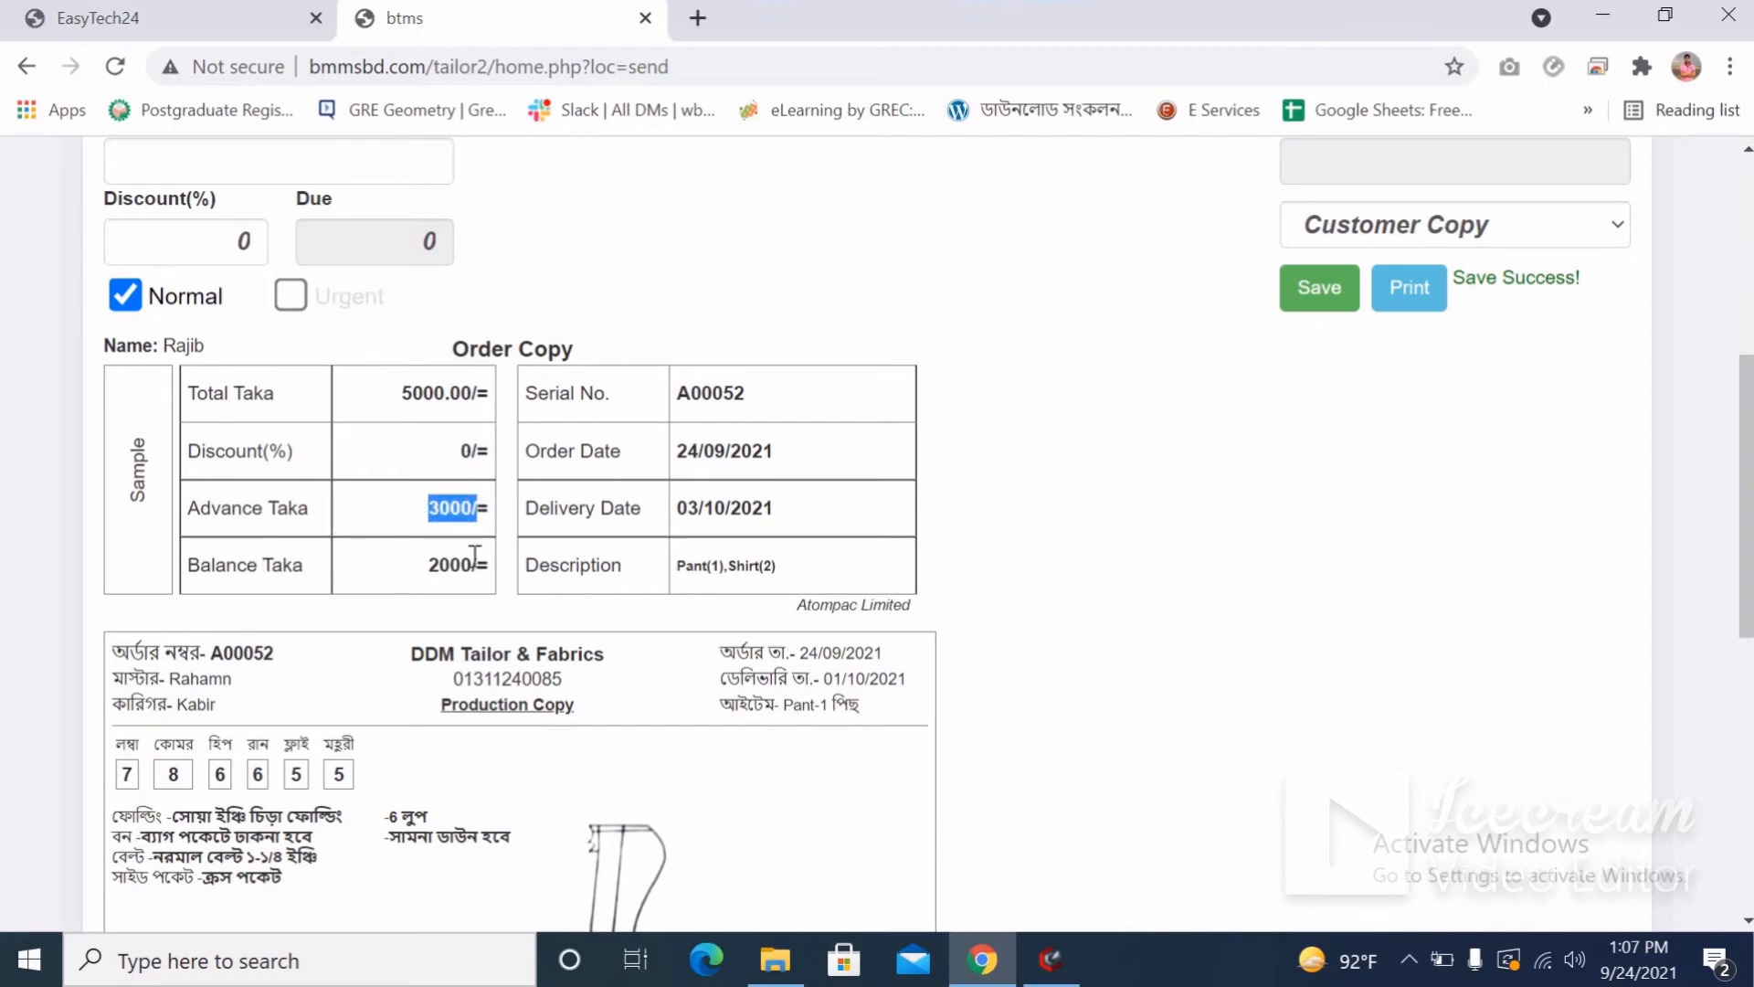
{"action": "left_click_drag", "start_coordinate": [476, 564], "coordinate": [426, 570]}
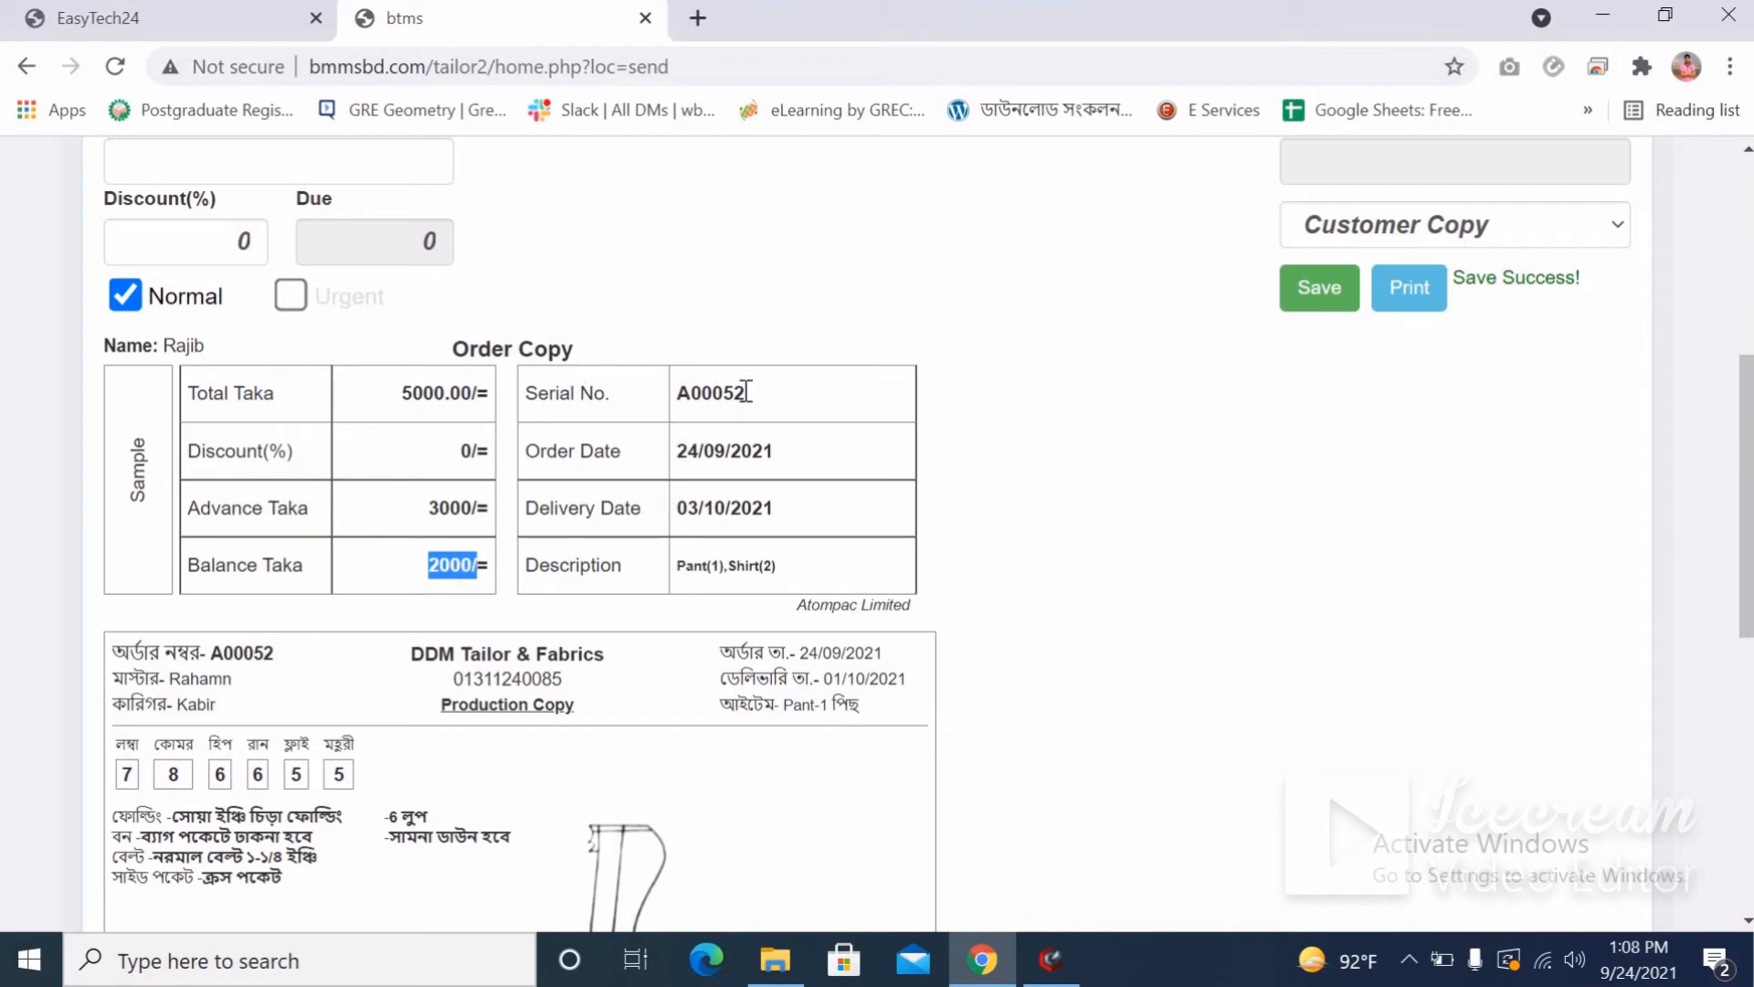
{"action": "double_click", "coordinate": [663, 400]}
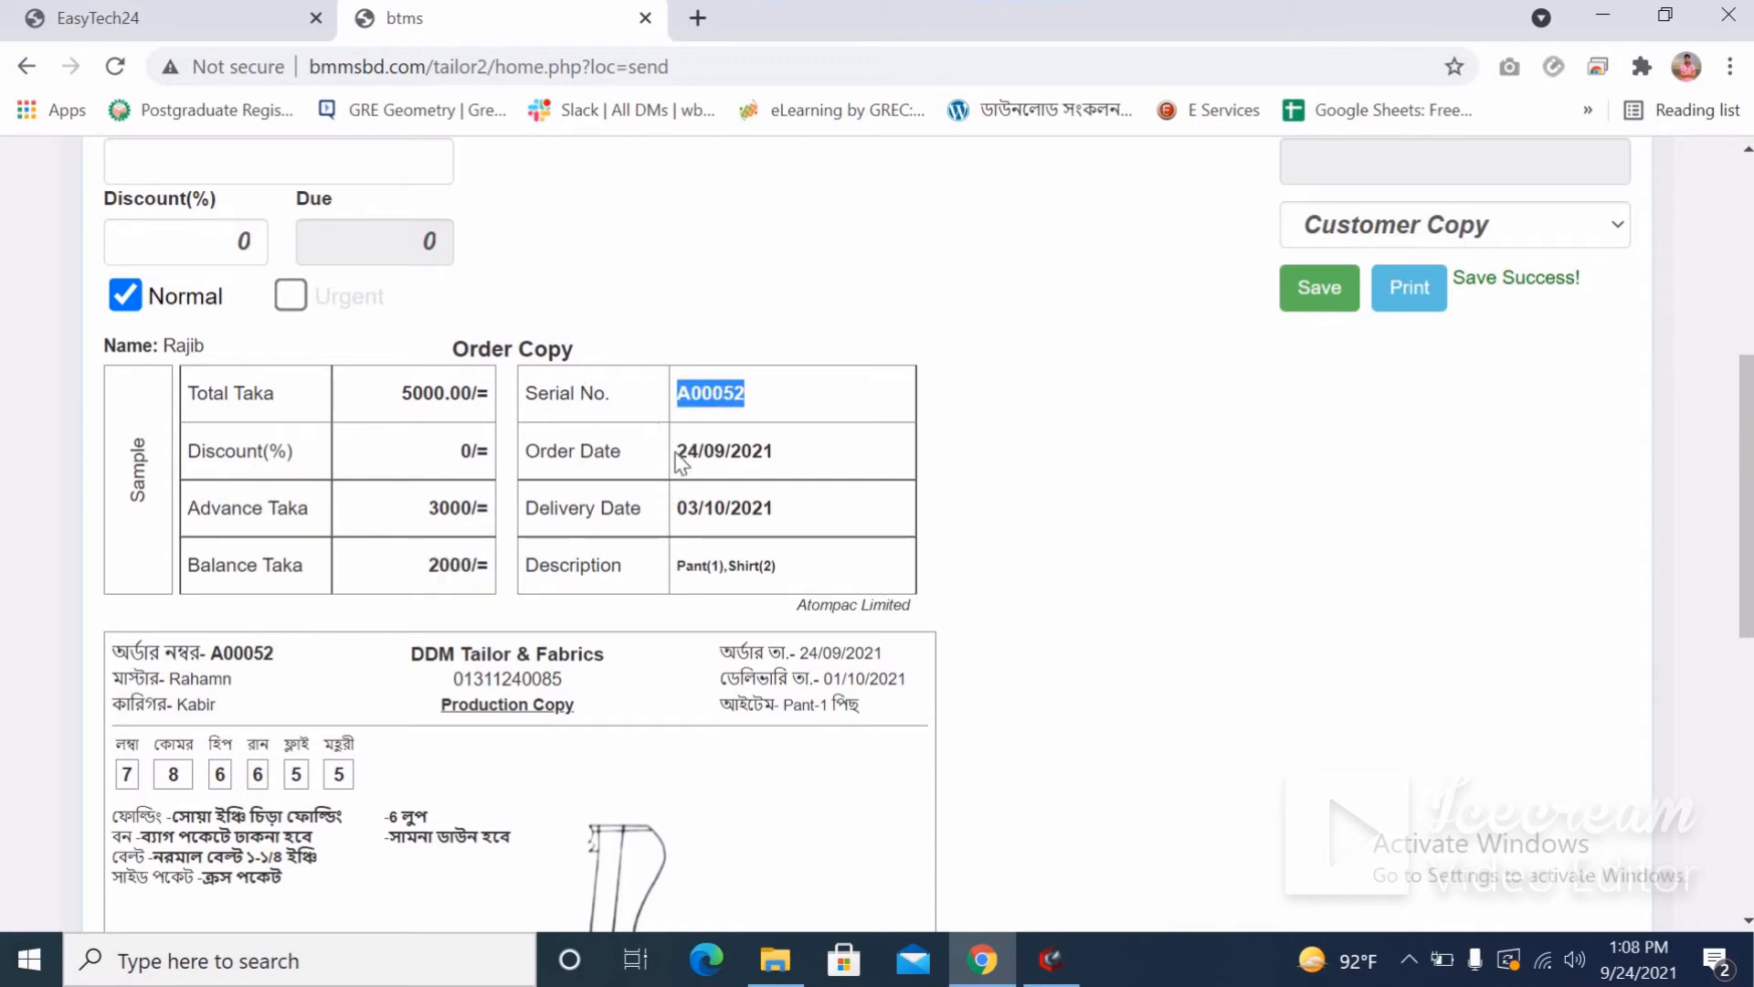
{"action": "double_click", "coordinate": [783, 453]}
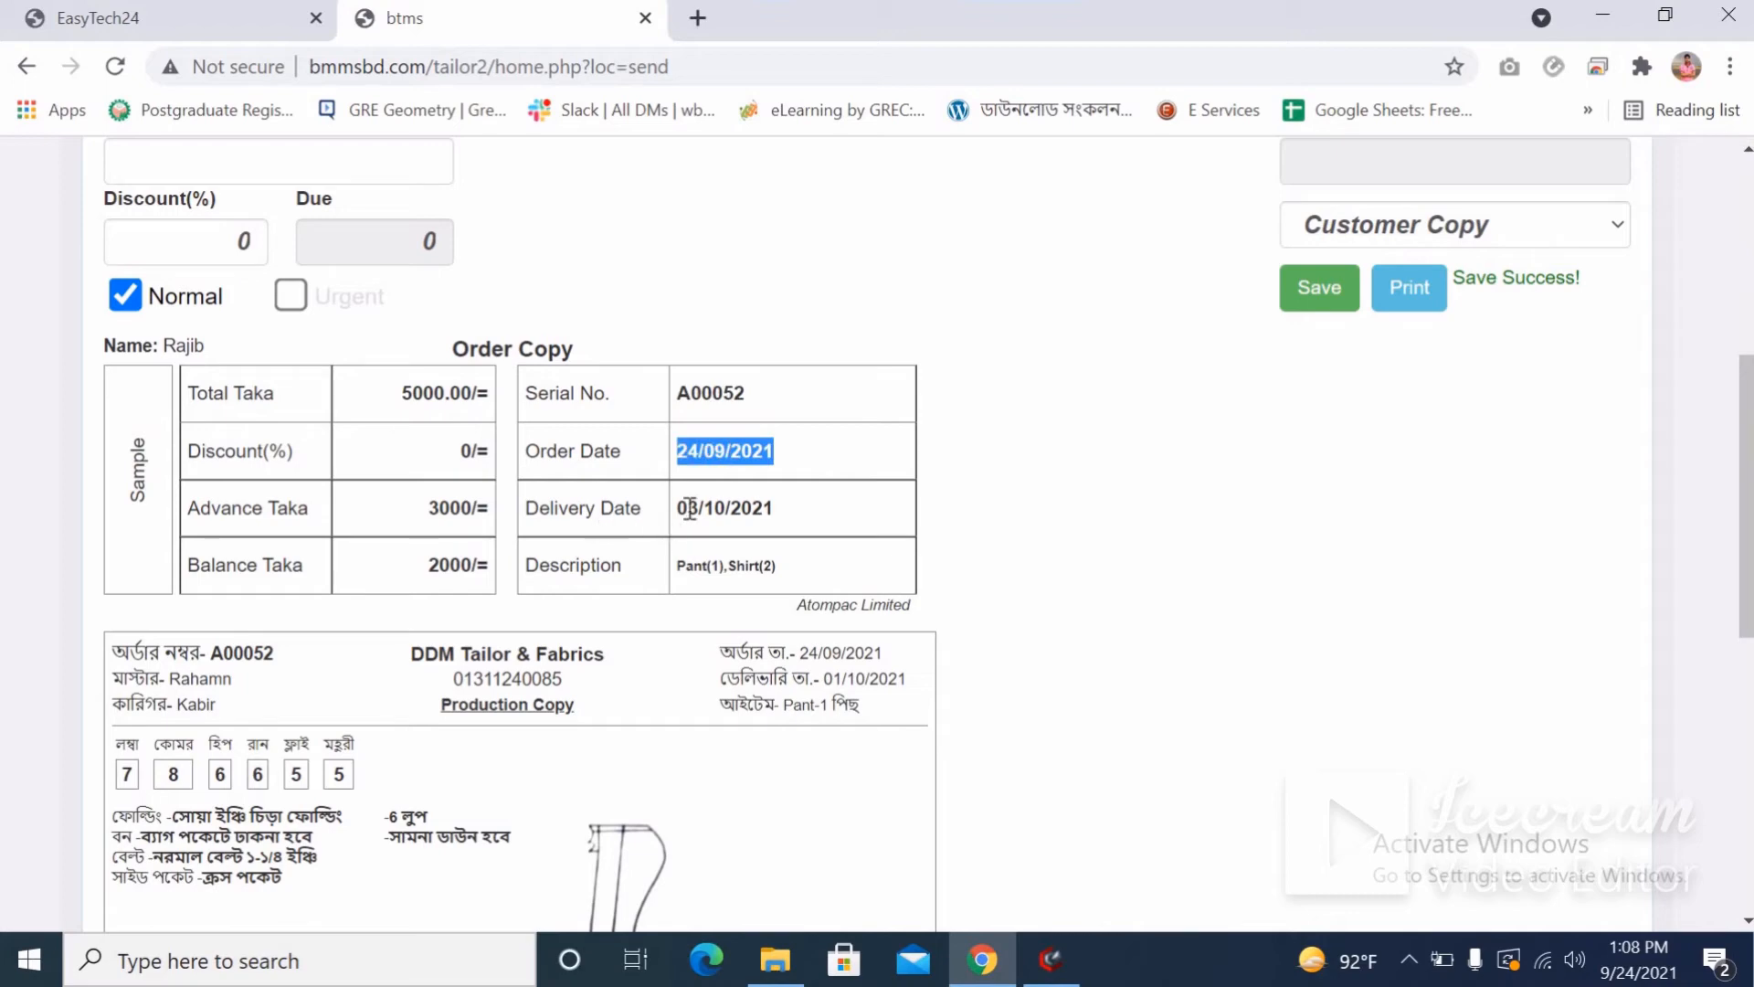
{"action": "double_click", "coordinate": [807, 511]}
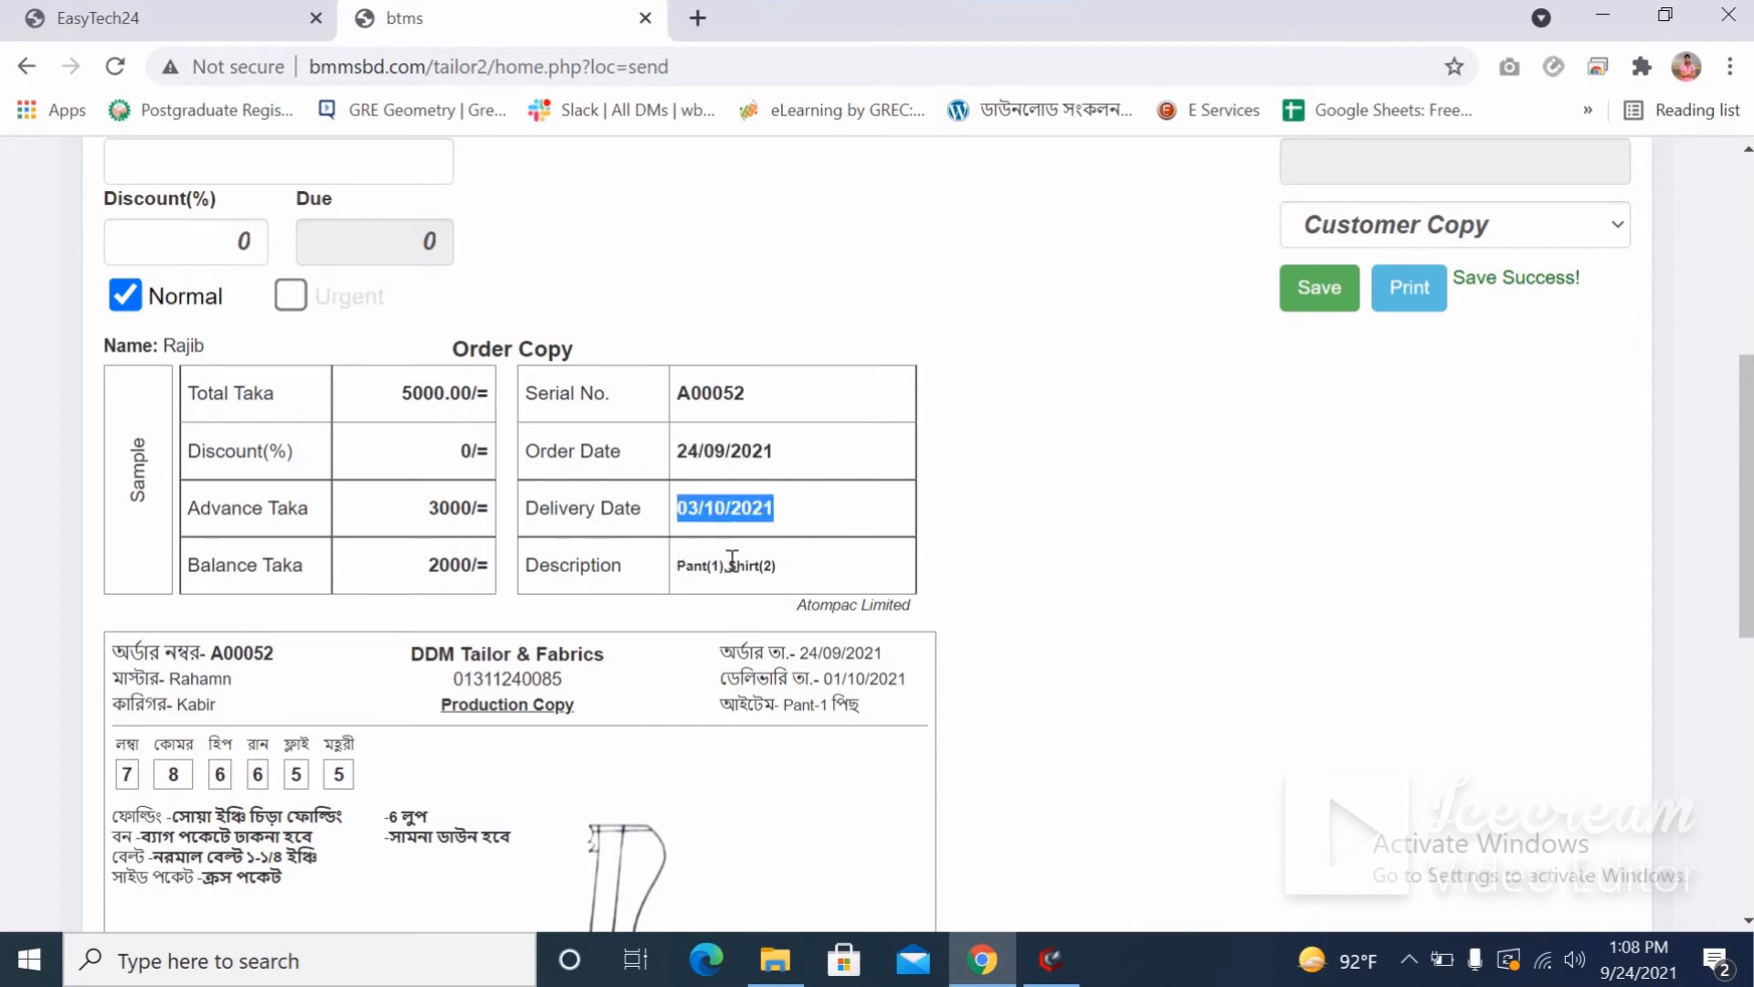
{"action": "left_click_drag", "start_coordinate": [784, 568], "coordinate": [675, 569]}
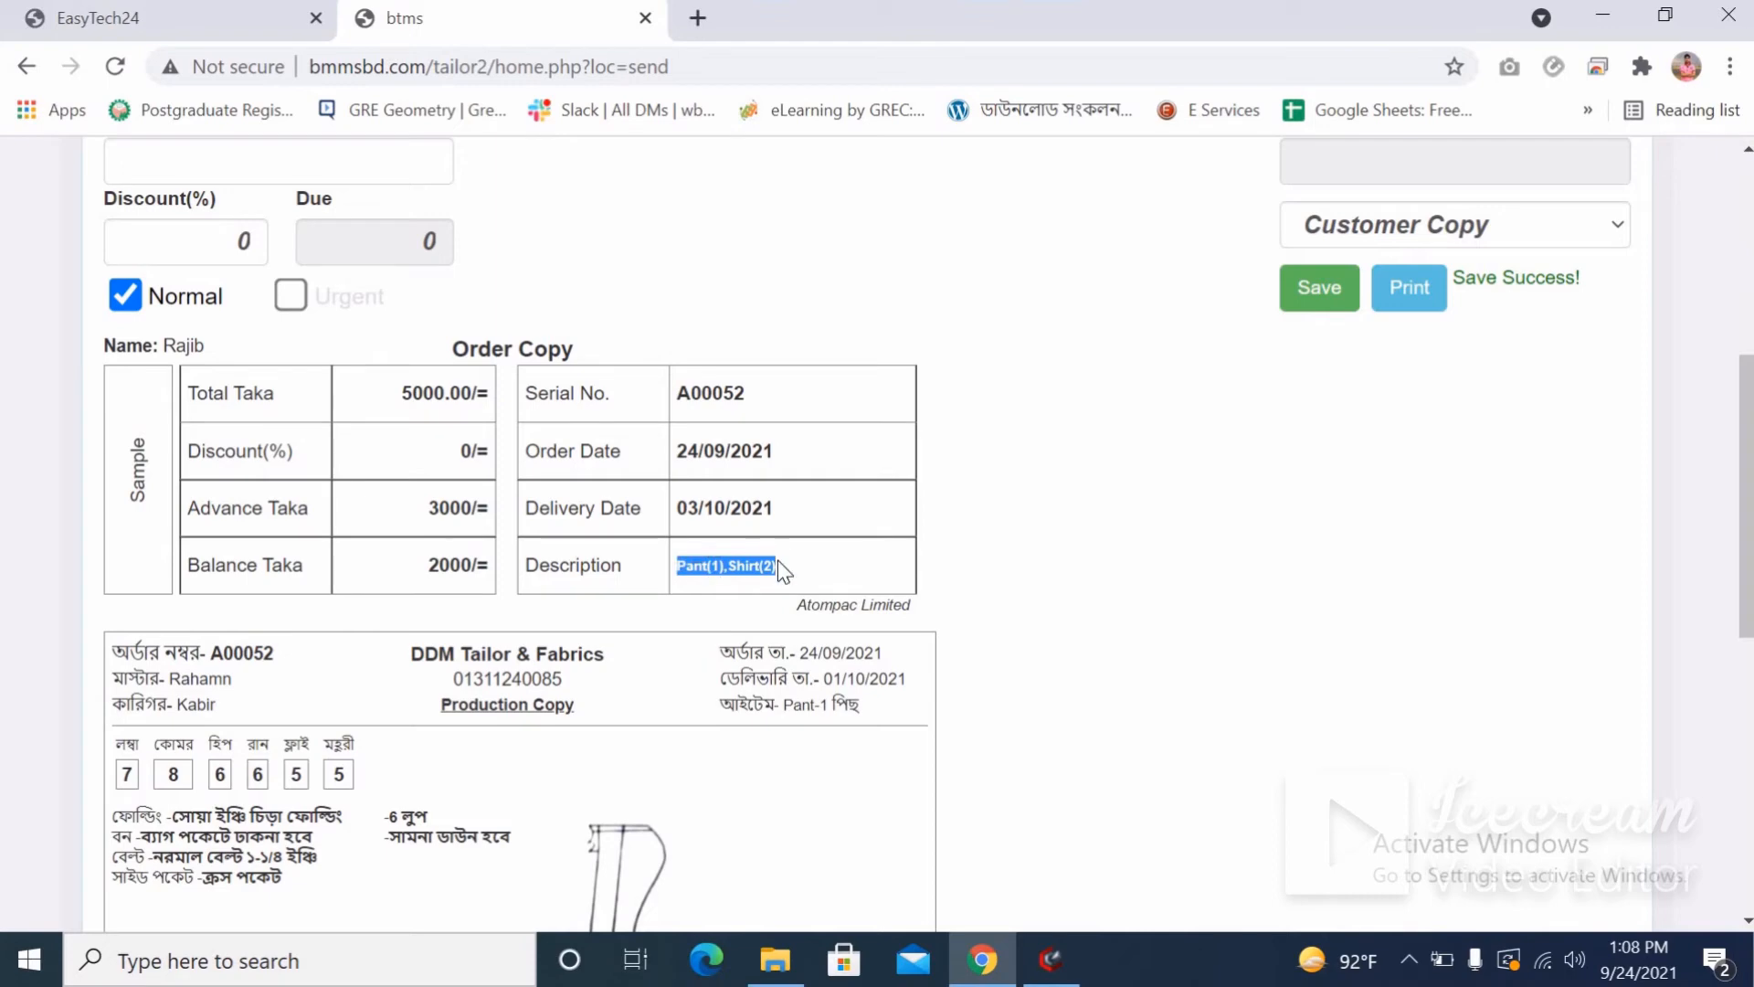
Review the measurement labels on the production slip below the receipt.
{"action": "scroll", "coordinate": [778, 563], "scroll_direction": "down", "scroll_amount": 4}
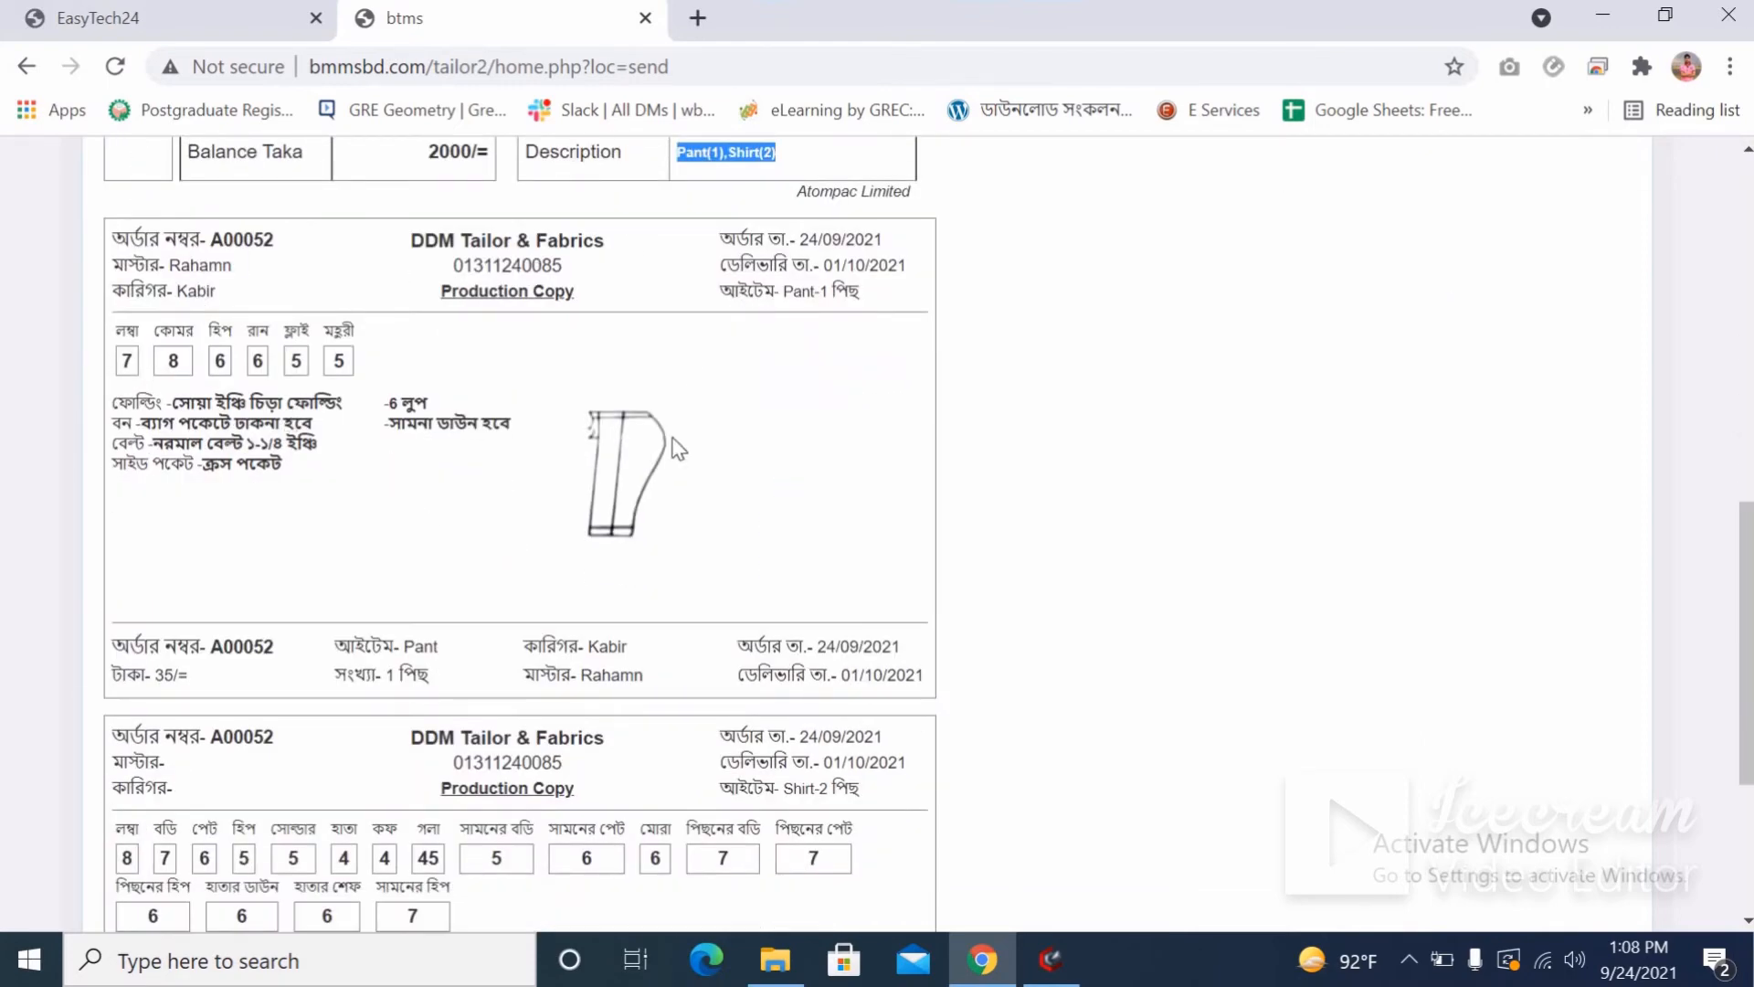
{"action": "left_click_drag", "start_coordinate": [128, 344], "coordinate": [367, 383]}
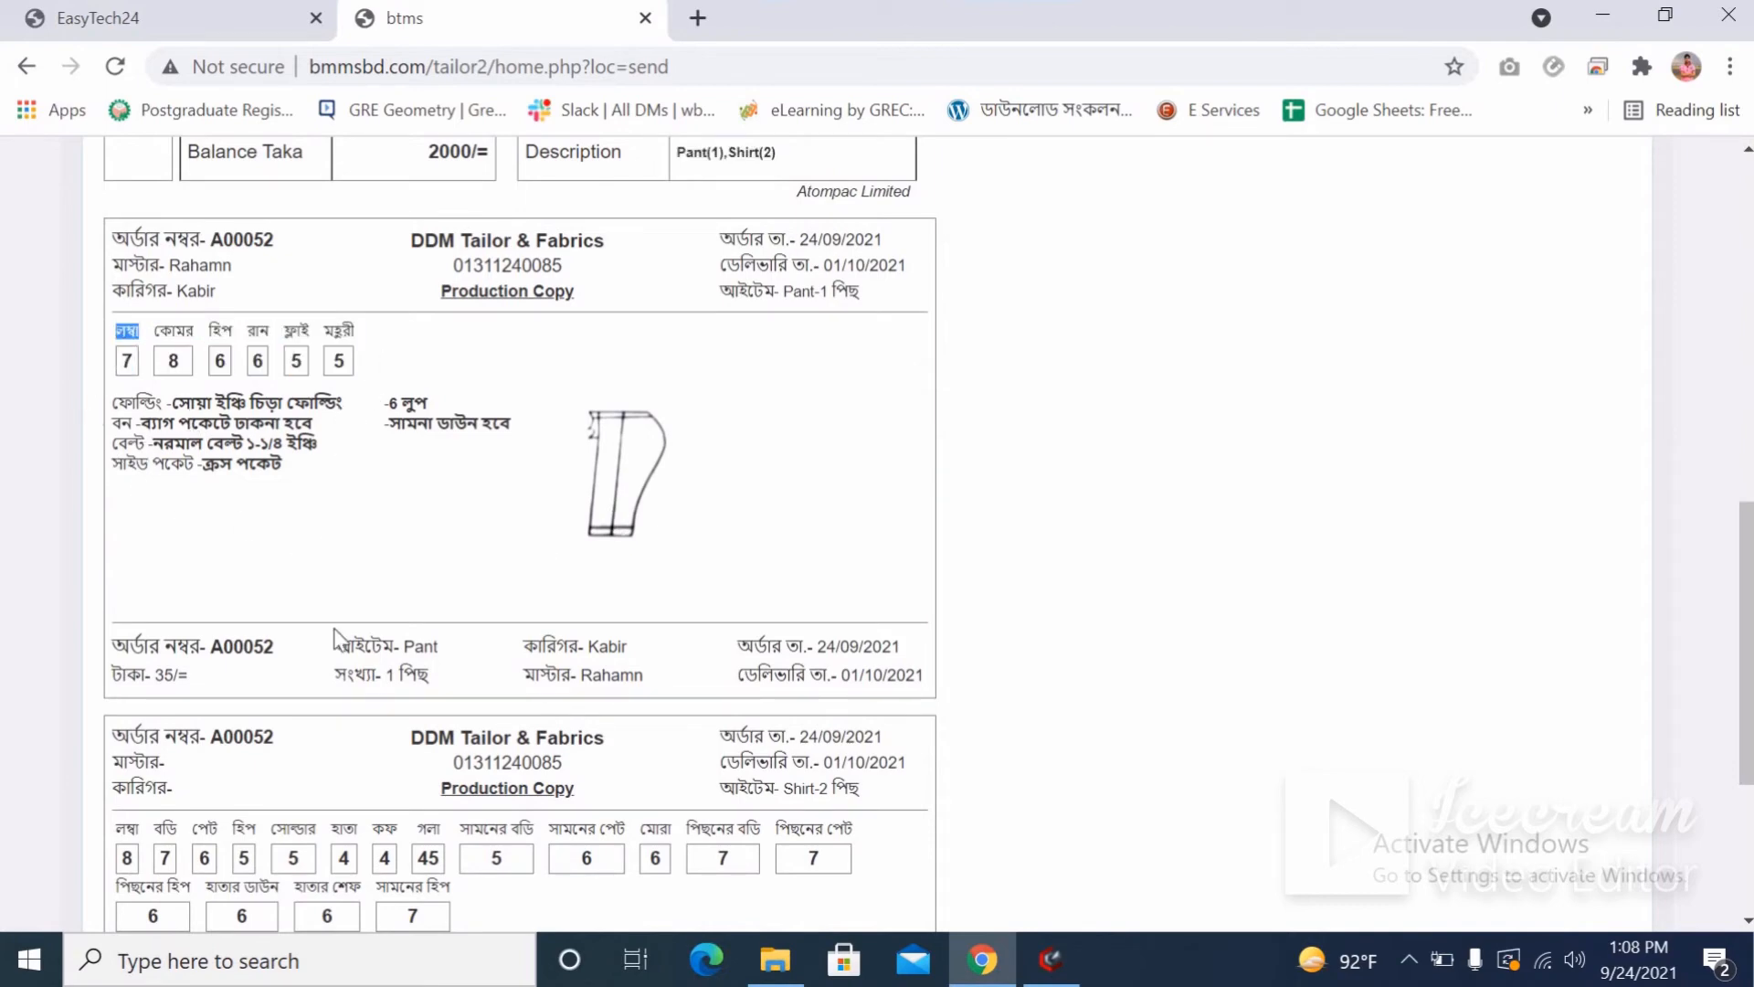
{"action": "scroll", "coordinate": [342, 638], "scroll_direction": "up", "scroll_amount": 1}
{"action": "scroll", "coordinate": [343, 638], "scroll_direction": "up", "scroll_amount": 5}
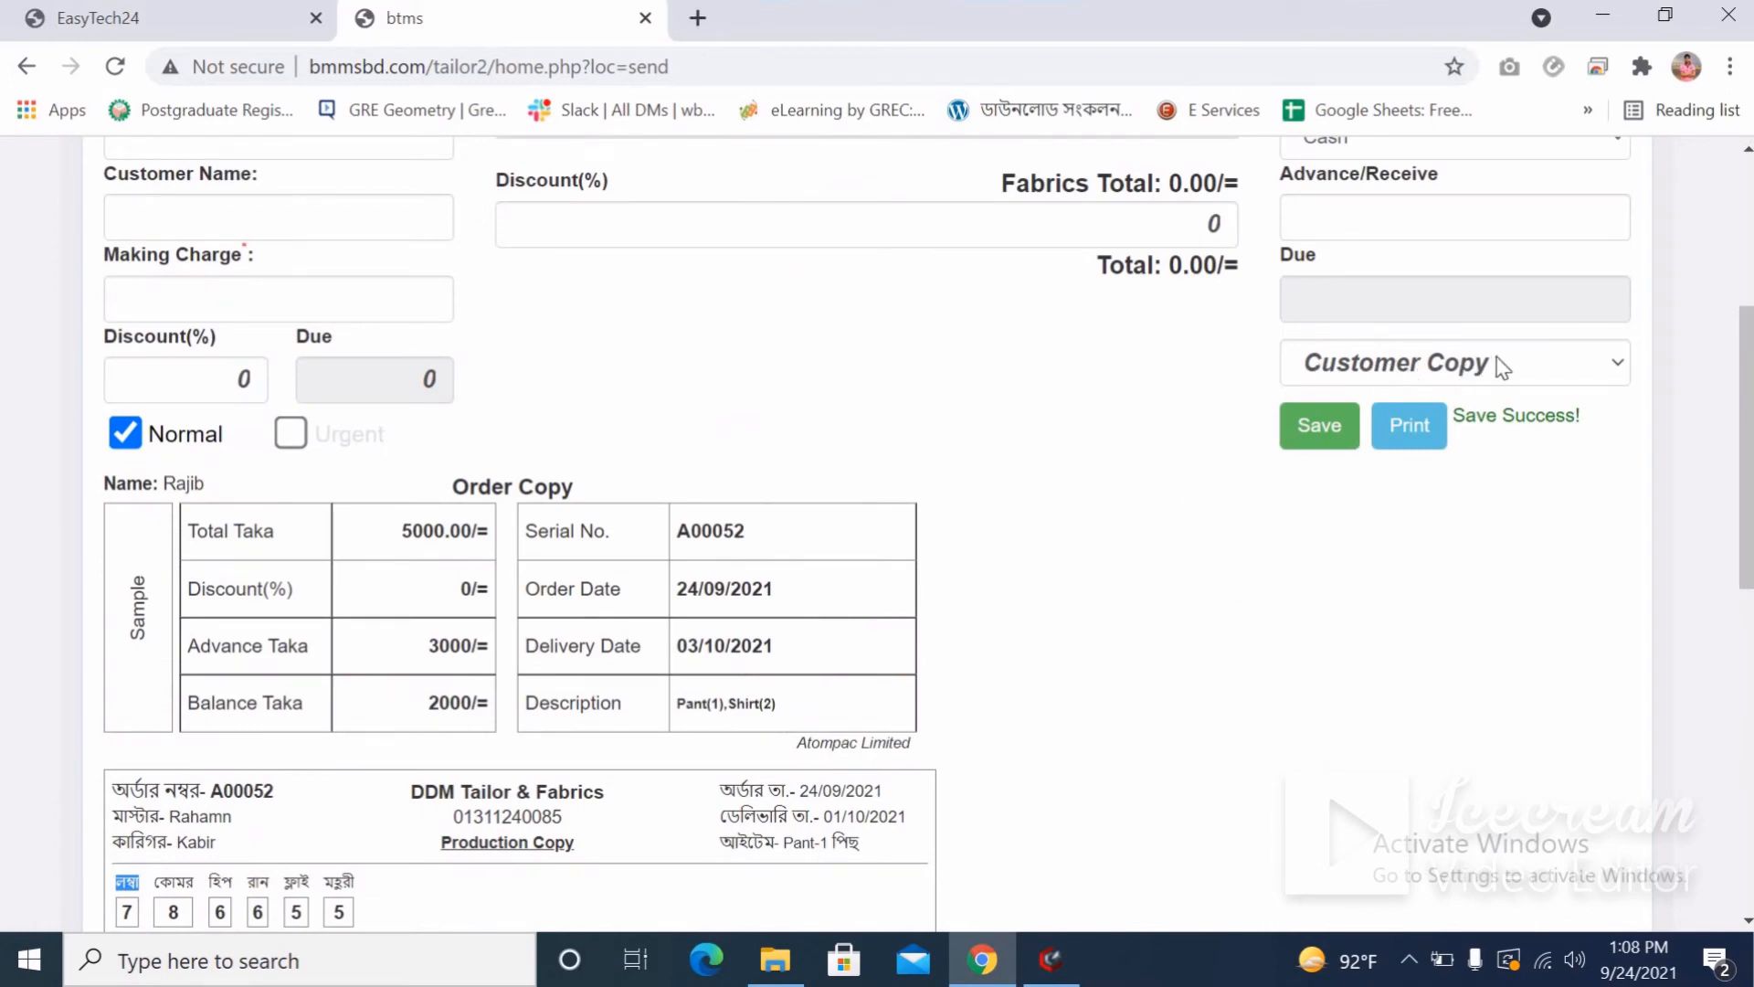
Bring up the Customer Copy print preview, then dismiss it without printing.
{"action": "left_click", "coordinate": [1411, 426]}
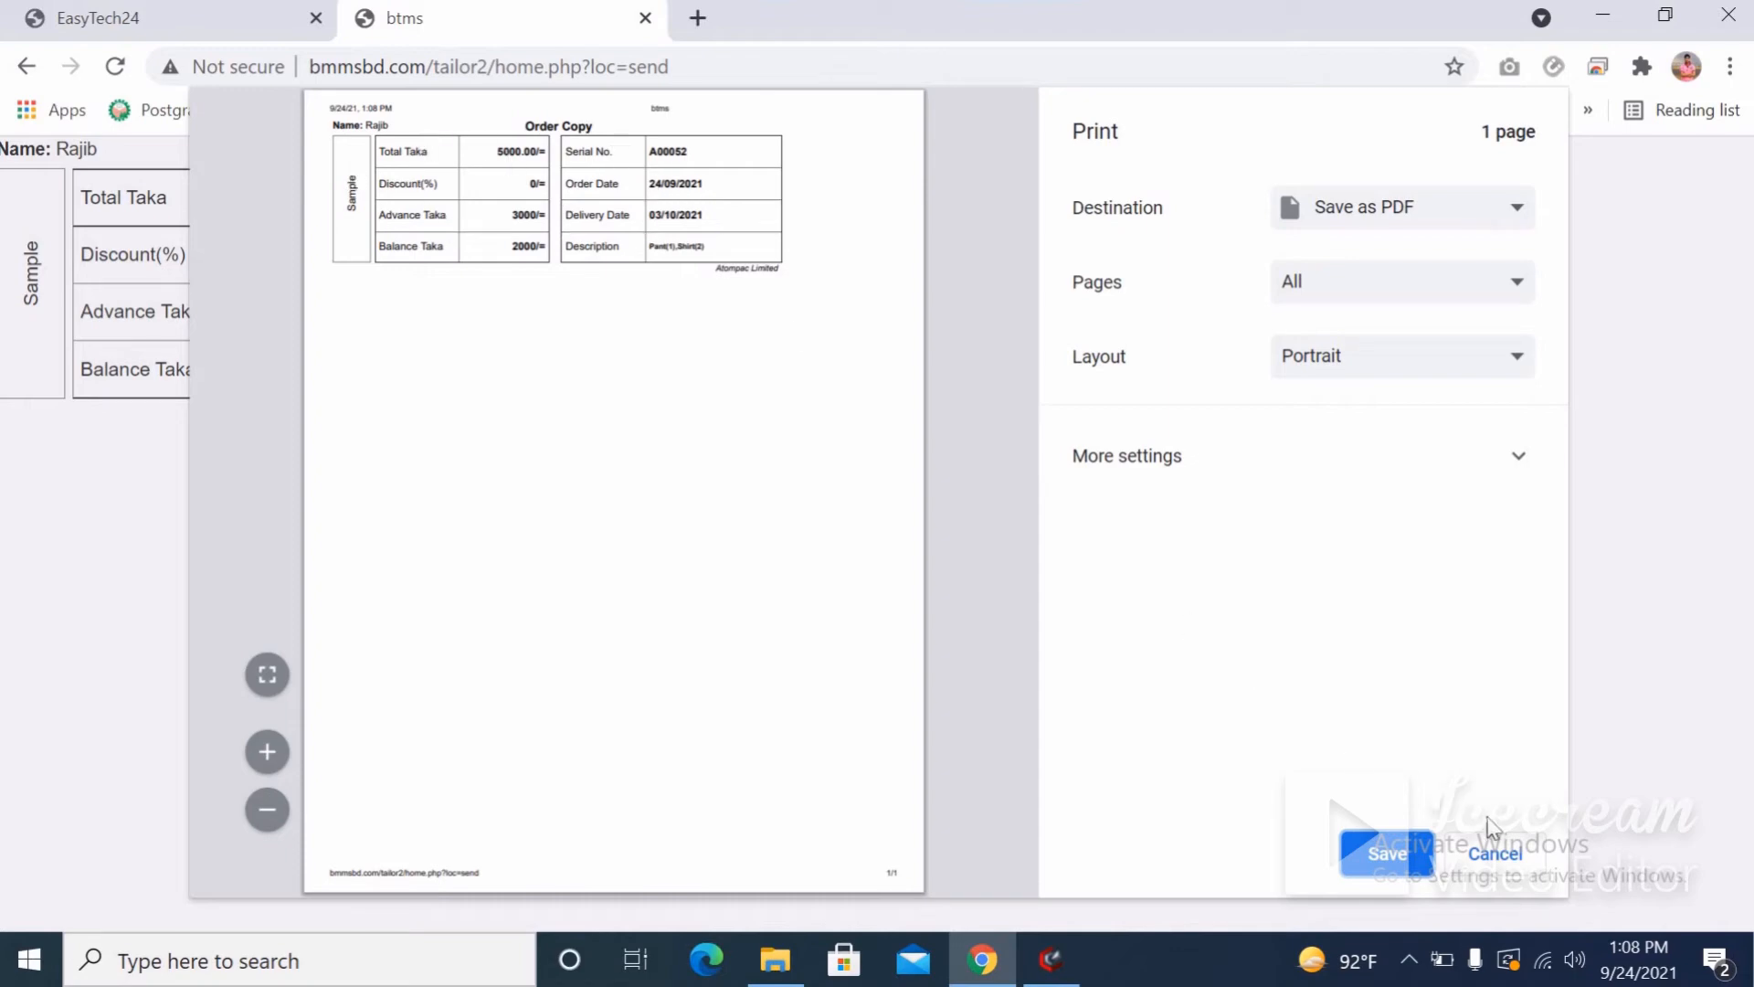
{"action": "key", "text": "Escape"}
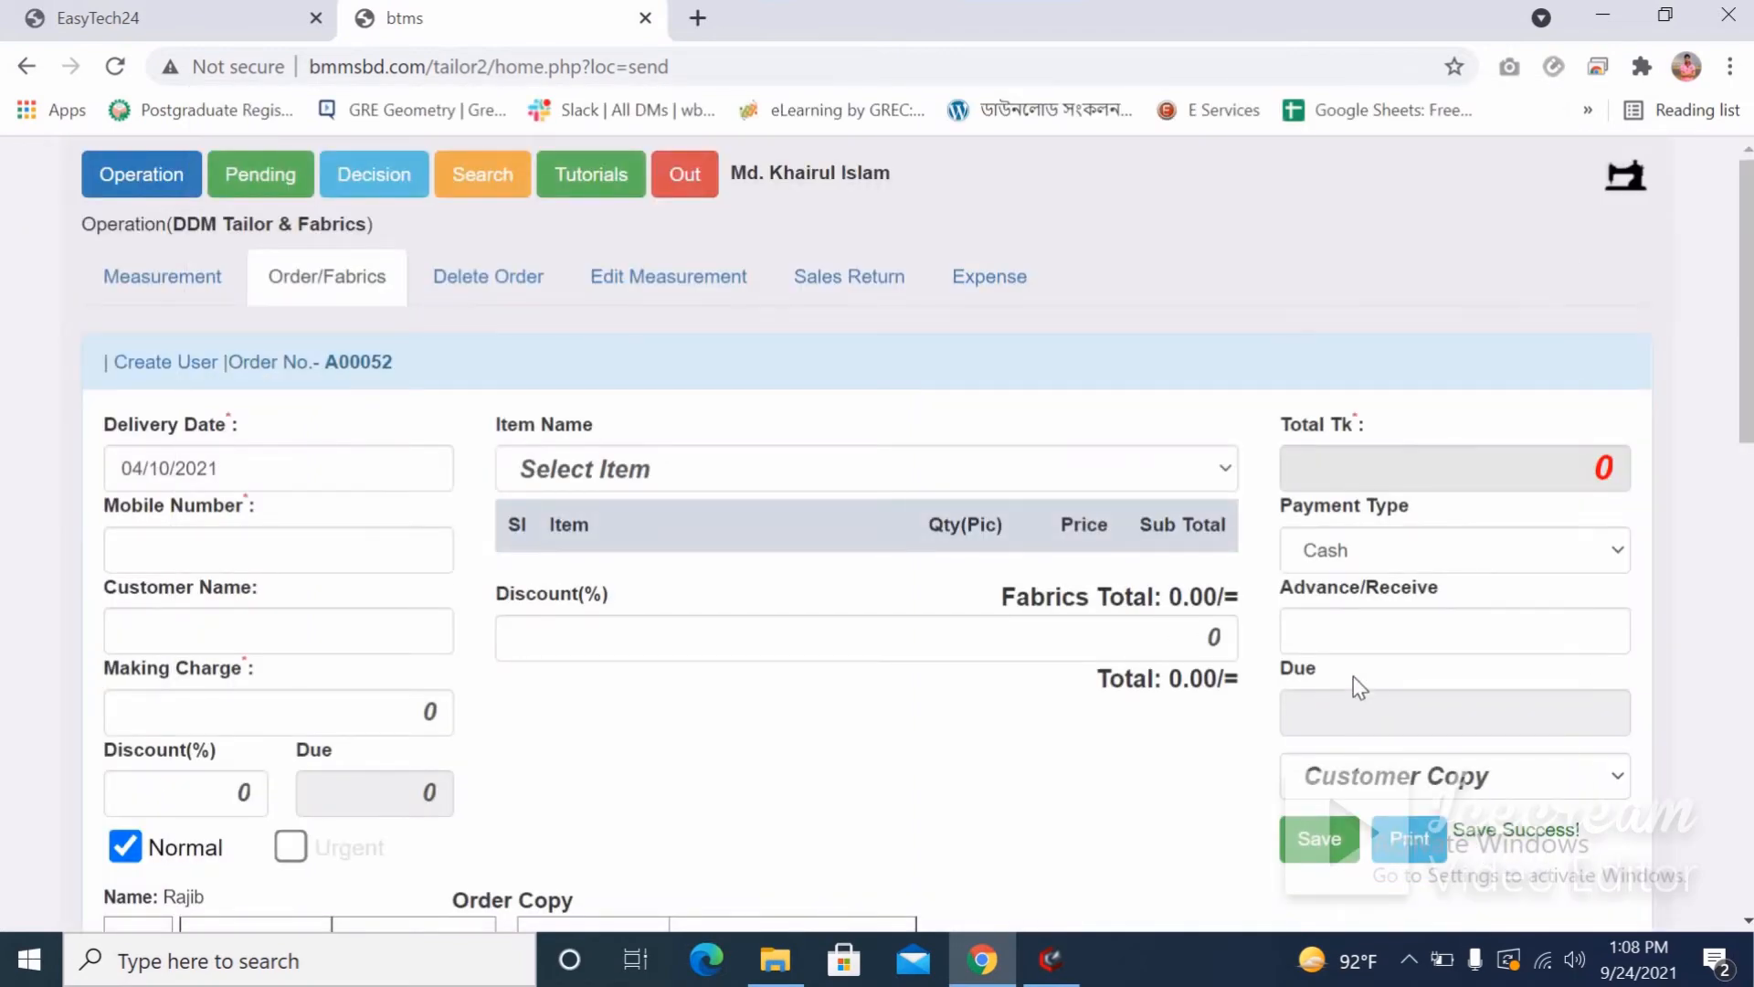
{"action": "scroll", "coordinate": [1352, 676], "scroll_direction": "down", "scroll_amount": 3}
Select Production Copy and preview its two pages for printing.
{"action": "left_click", "coordinate": [1358, 517]}
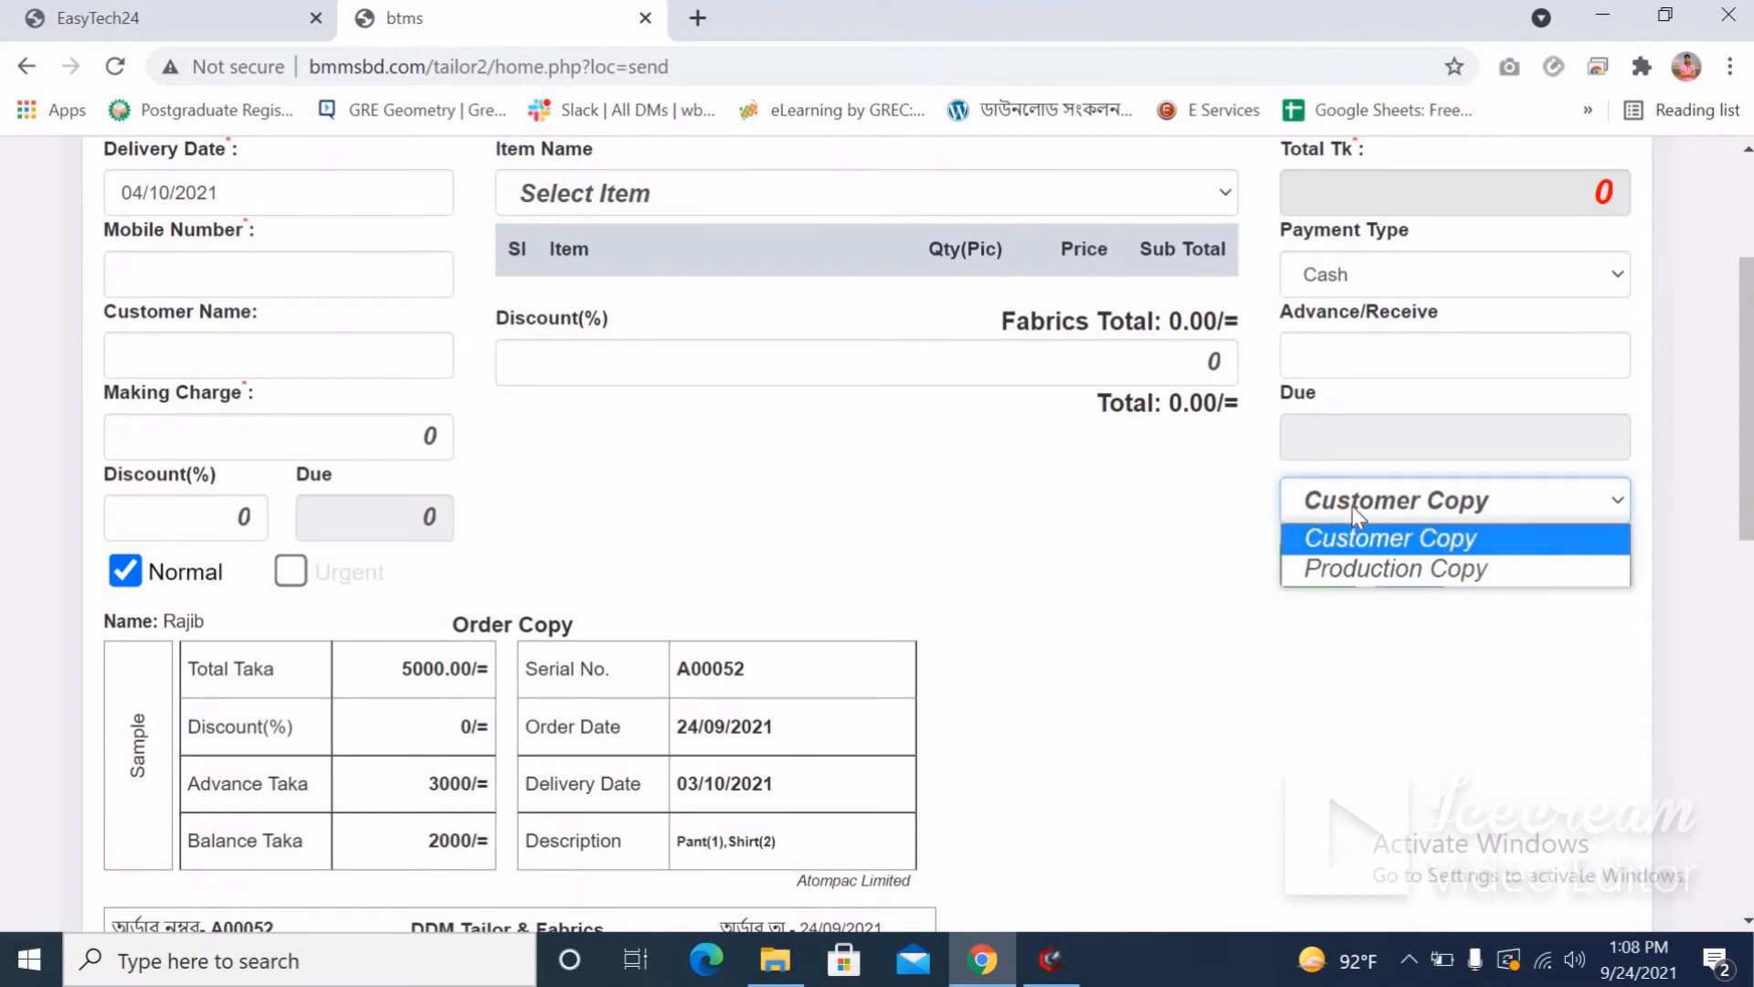
{"action": "left_click", "coordinate": [1363, 575]}
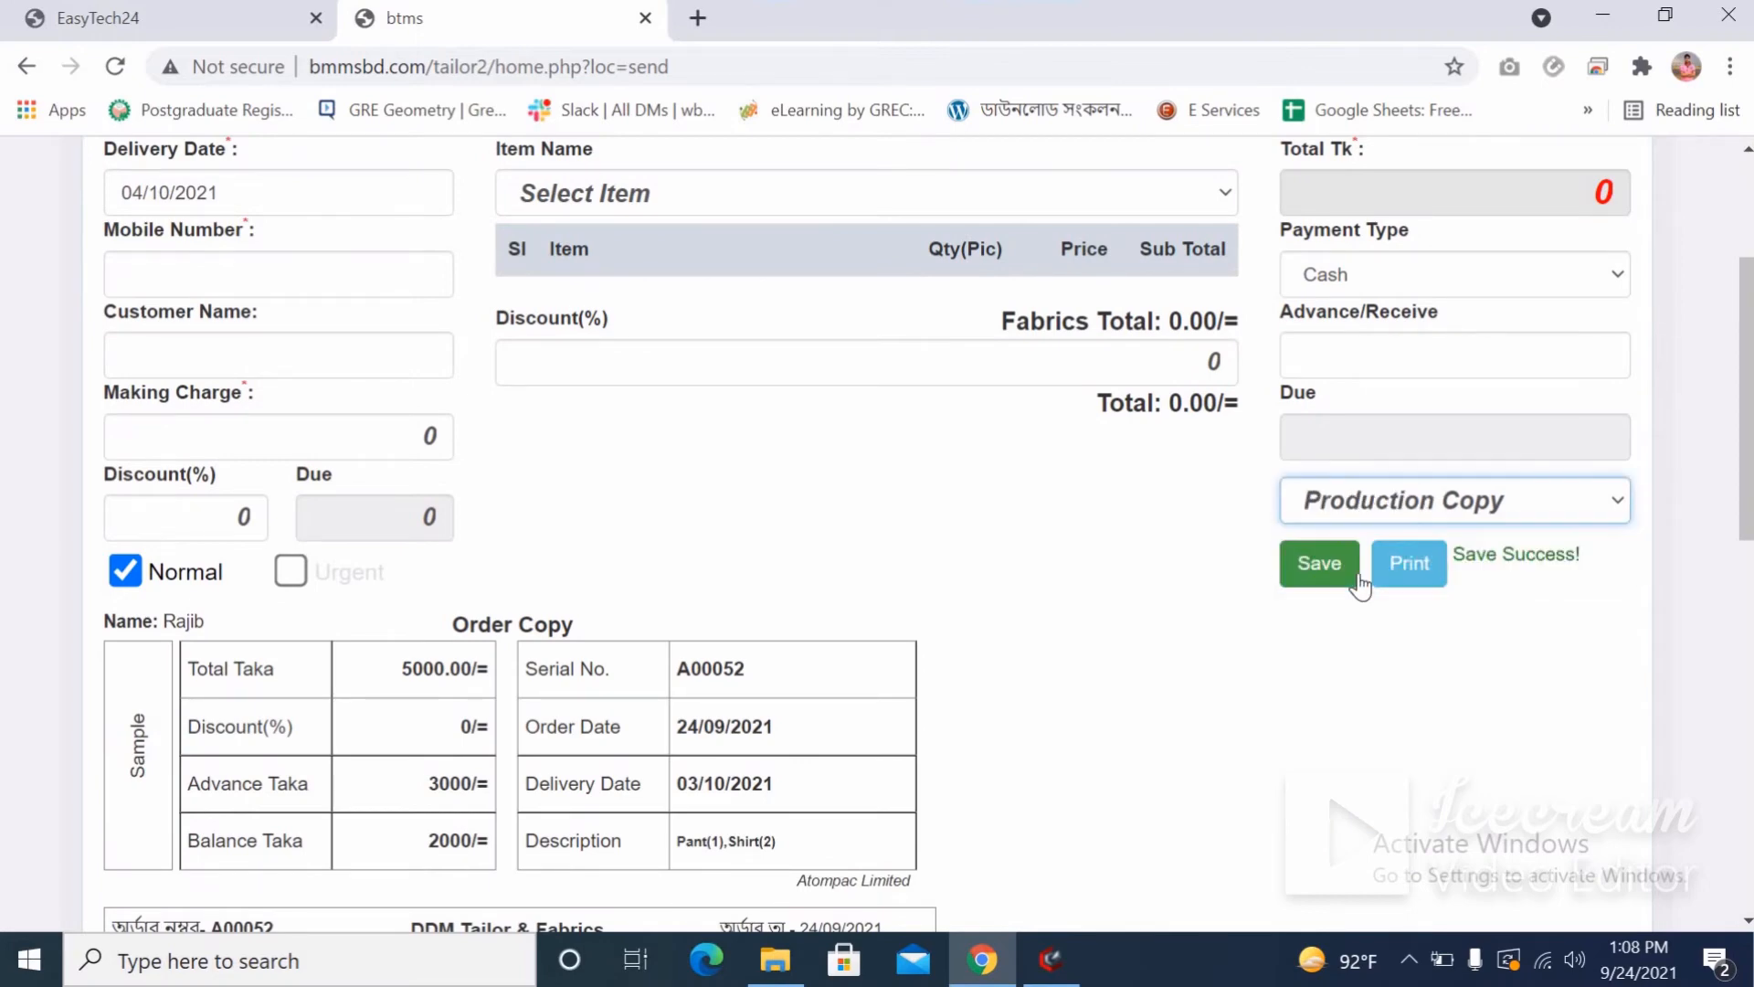
{"action": "left_click", "coordinate": [1403, 559]}
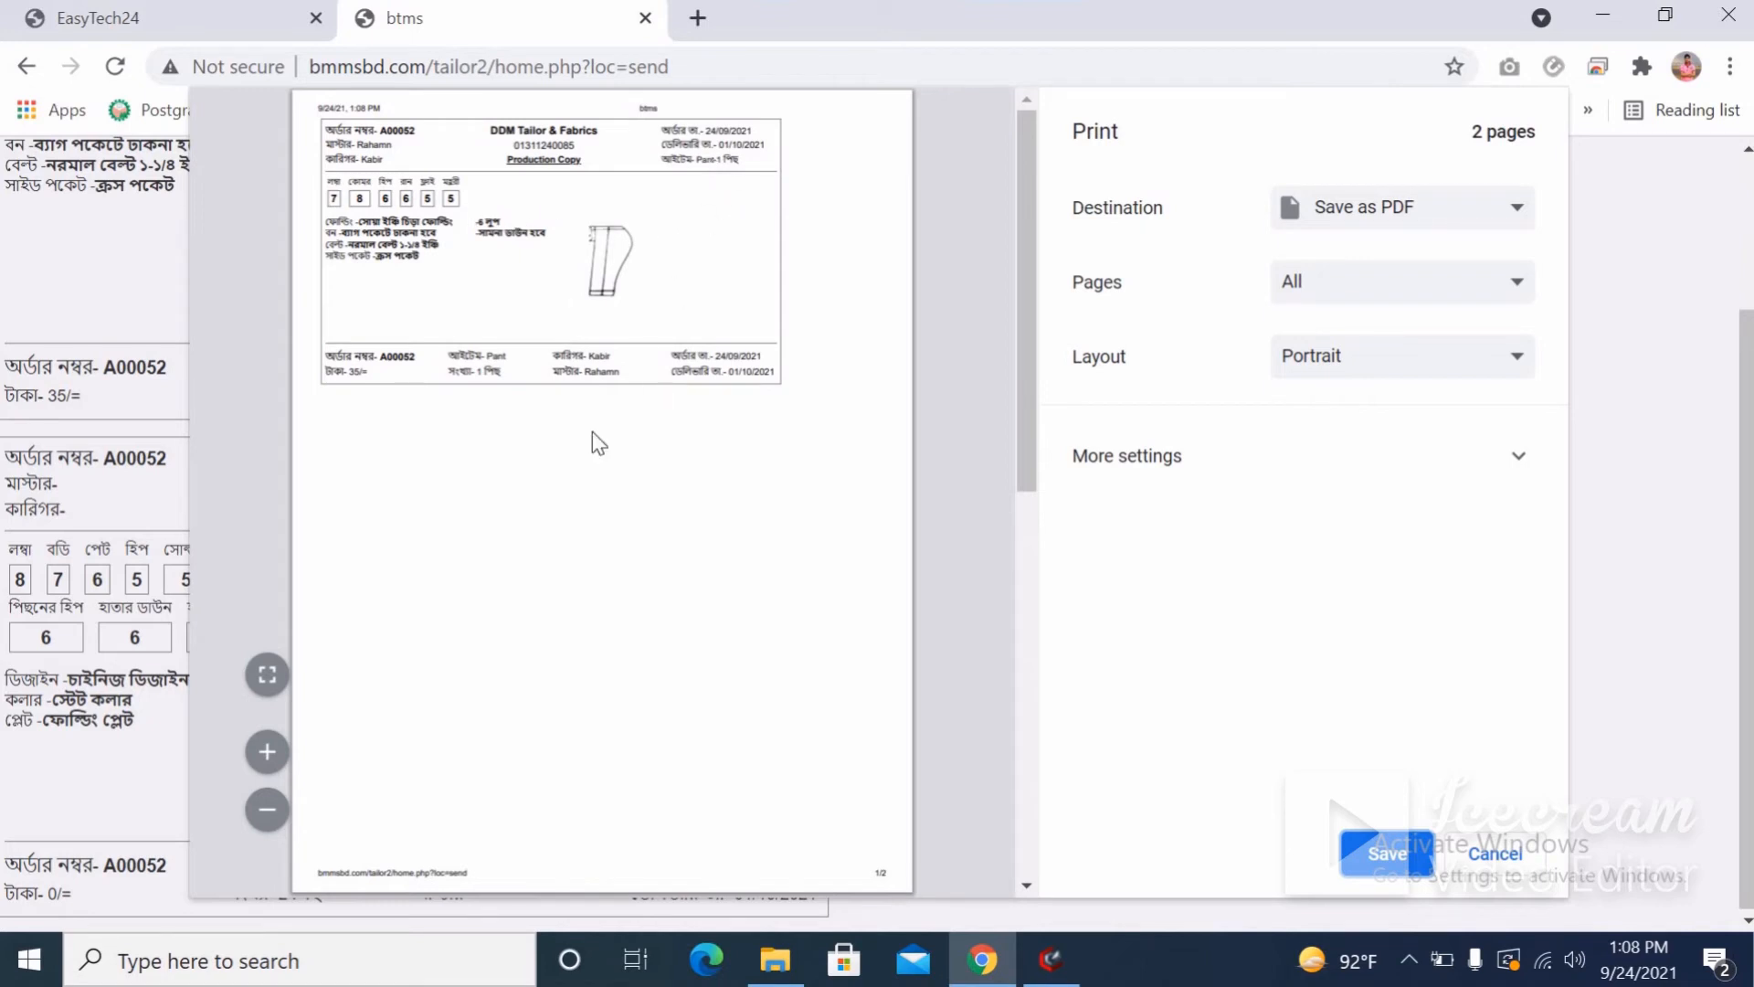
{"action": "scroll", "coordinate": [593, 434], "scroll_direction": "down", "scroll_amount": 5}
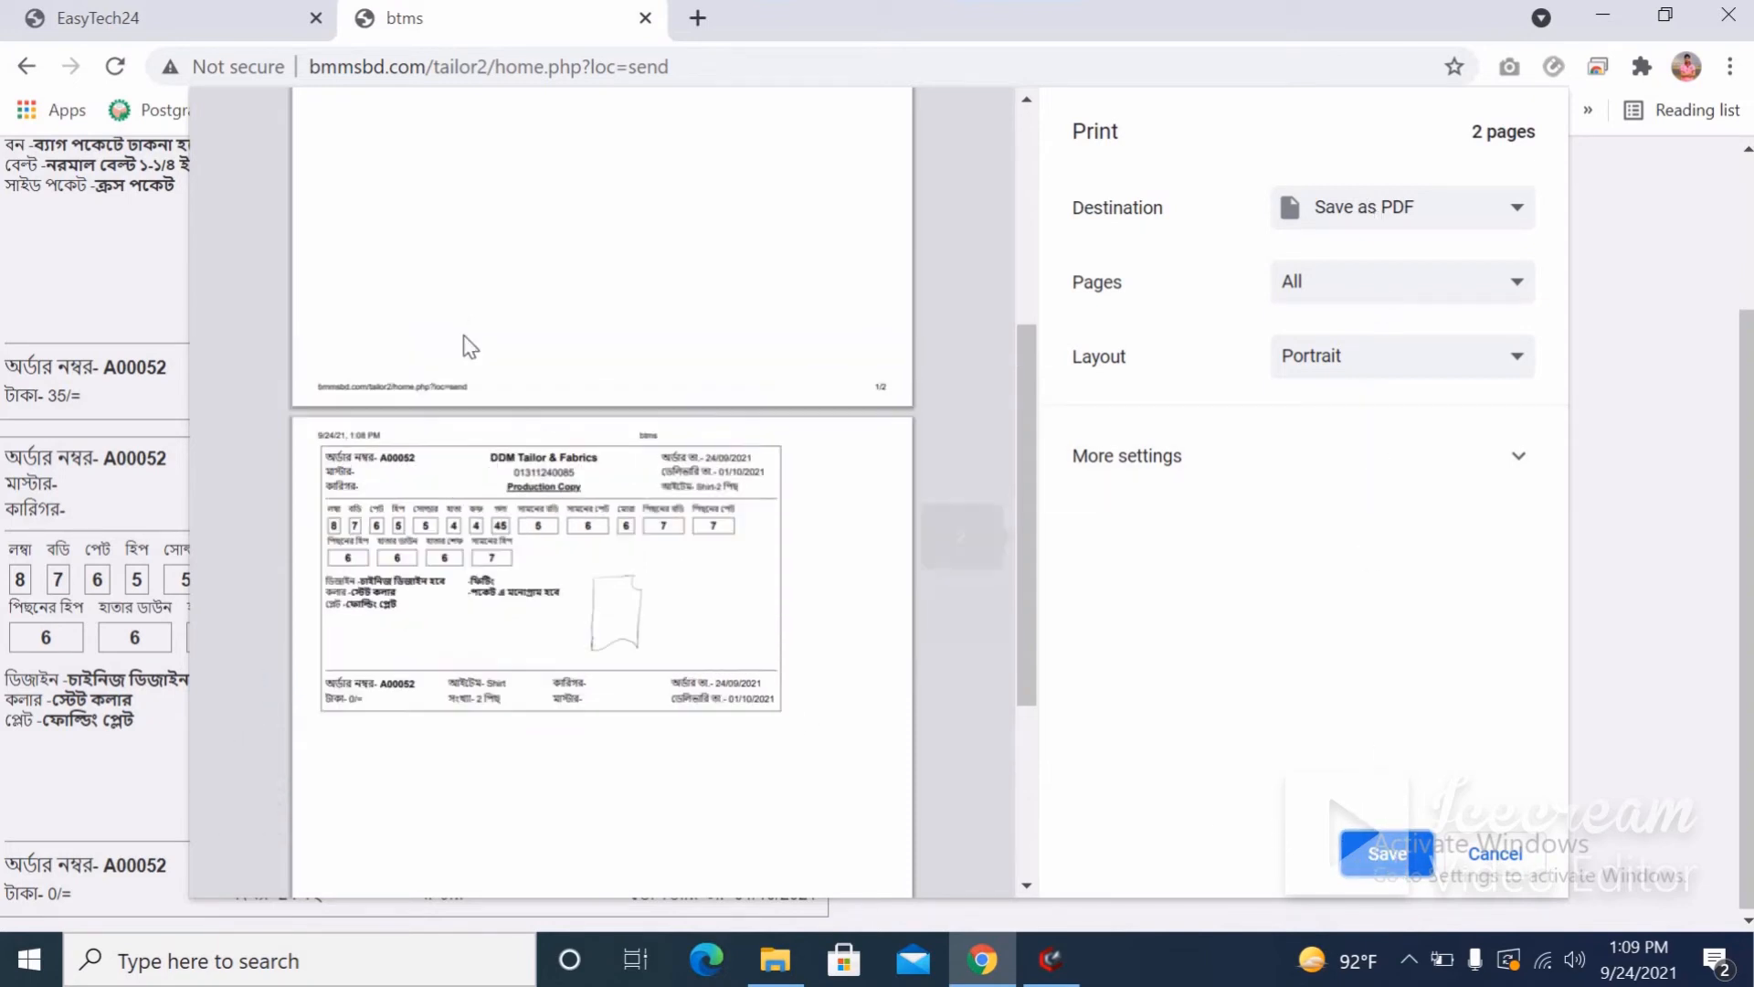
{"action": "scroll", "coordinate": [511, 402], "scroll_direction": "up", "scroll_amount": 5}
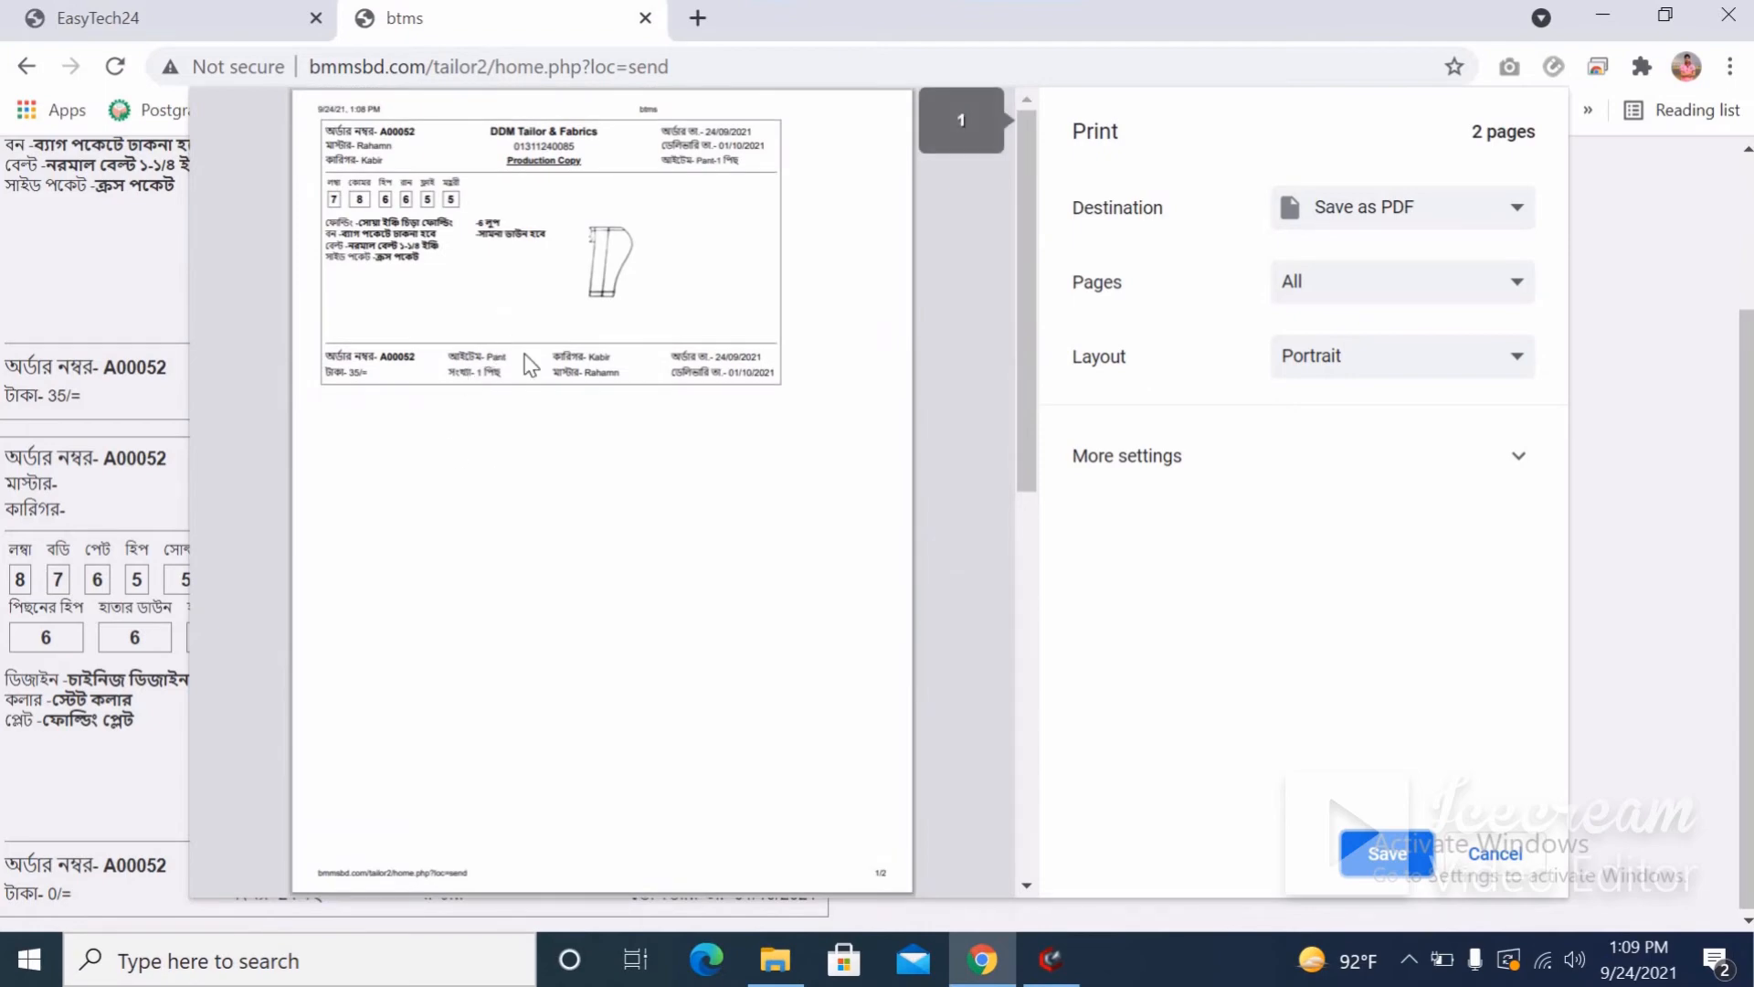
Cancel the production copy print and show the Pending list of 47 orders, headed by A00052.
{"action": "left_click", "coordinate": [1490, 859]}
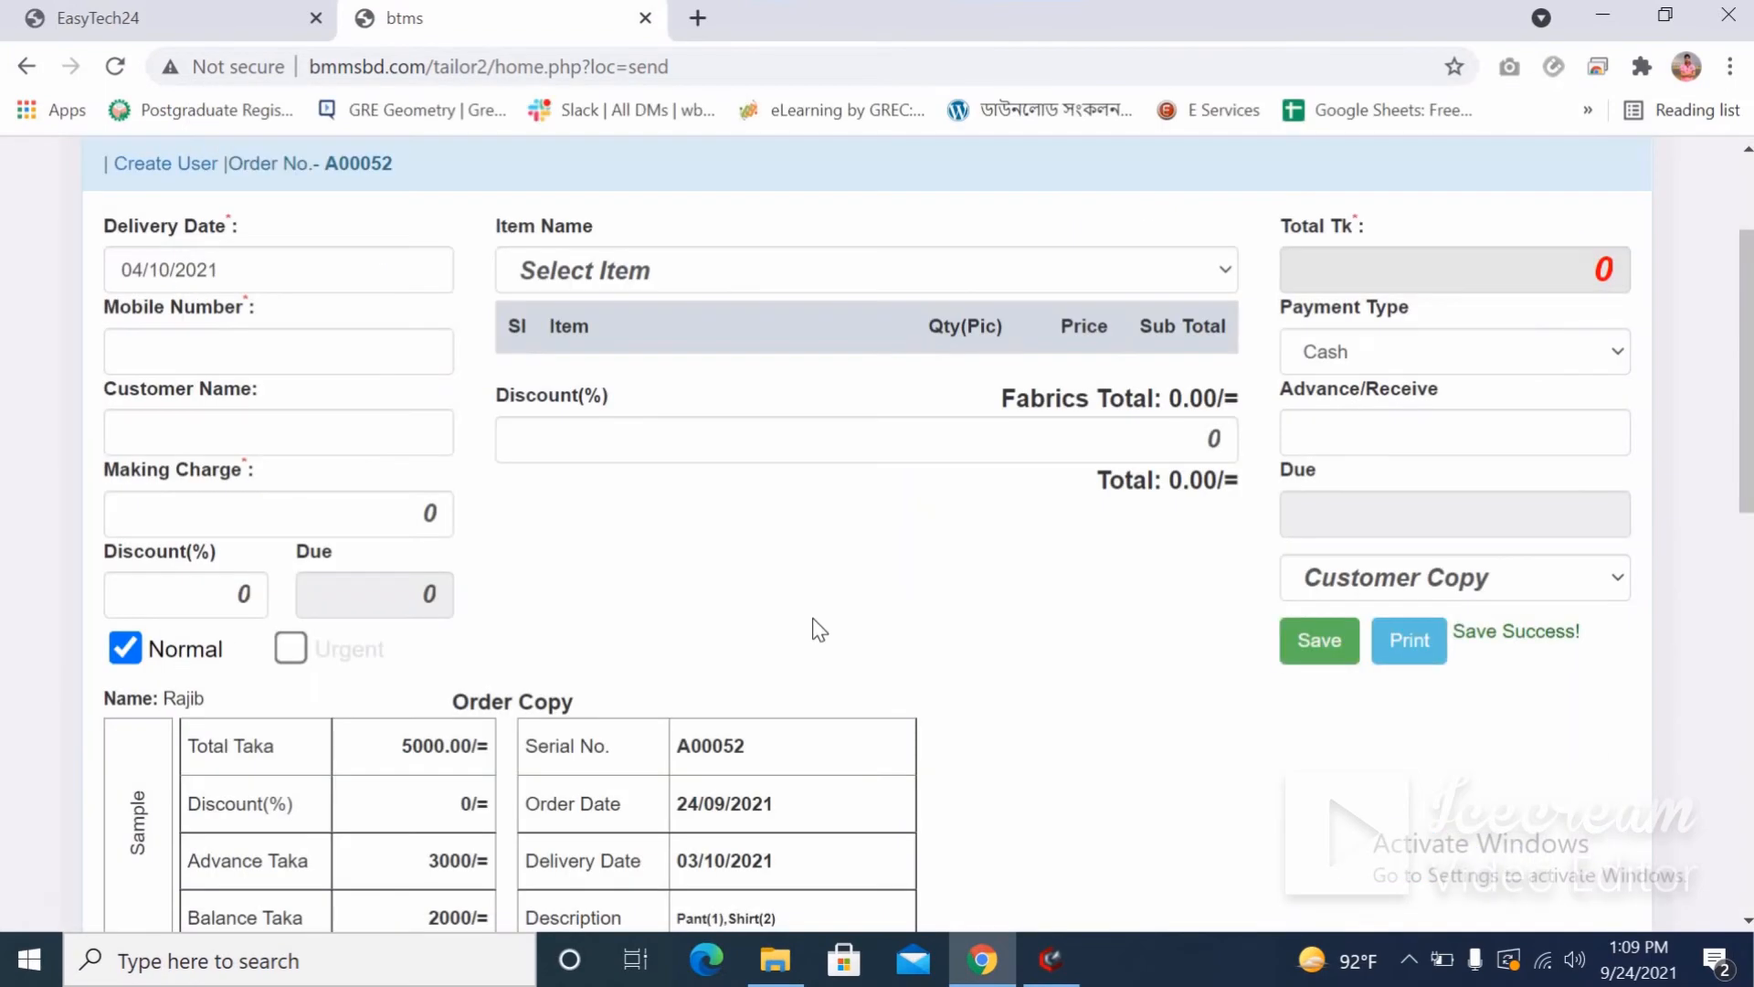
{"action": "scroll", "coordinate": [813, 618], "scroll_direction": "up", "scroll_amount": 2}
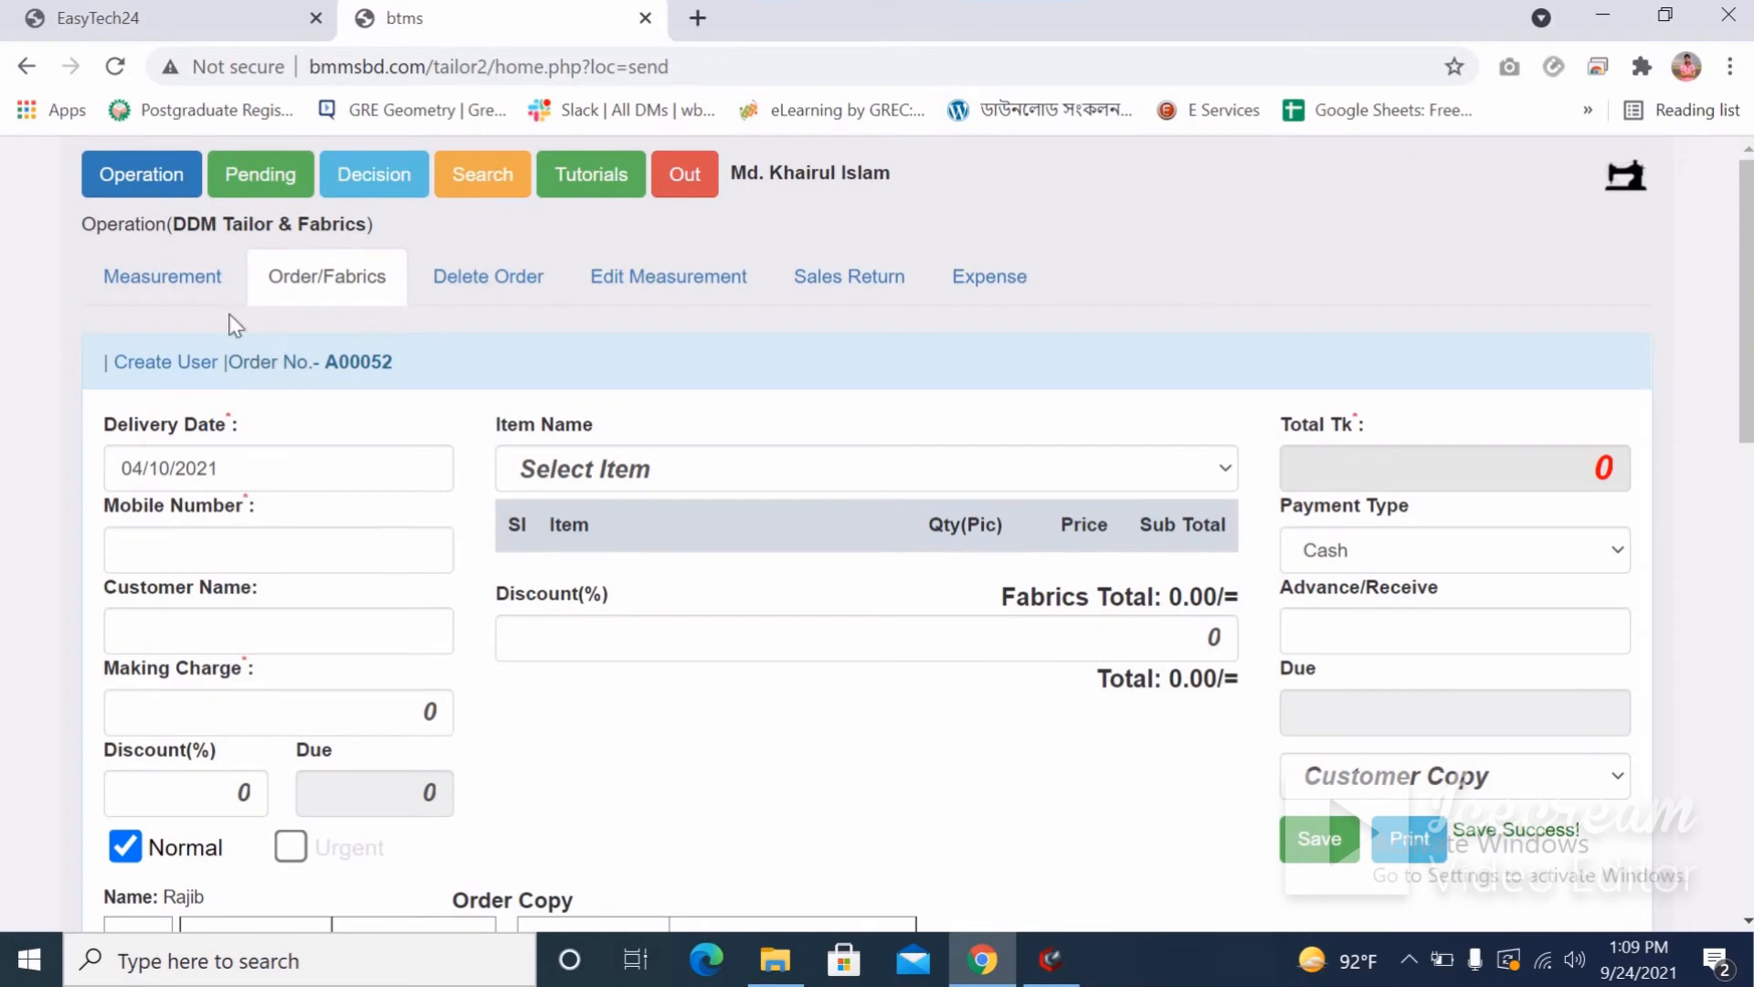
{"action": "left_click", "coordinate": [183, 281]}
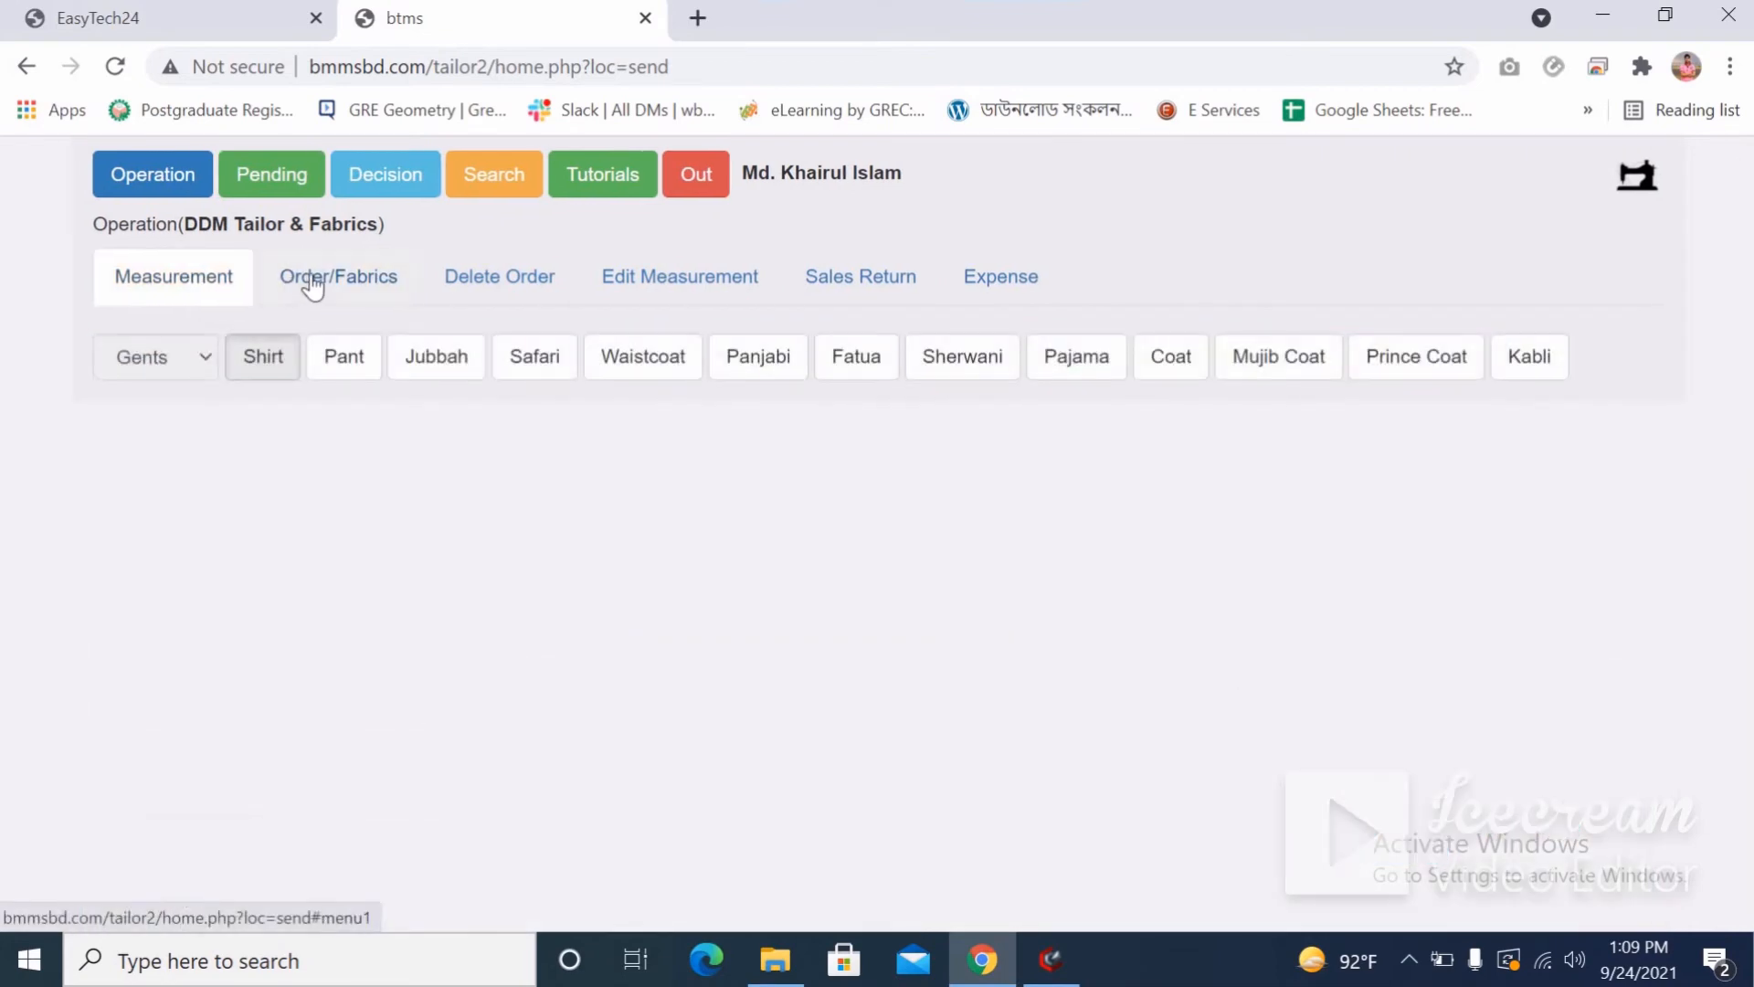
{"action": "left_click", "coordinate": [277, 182]}
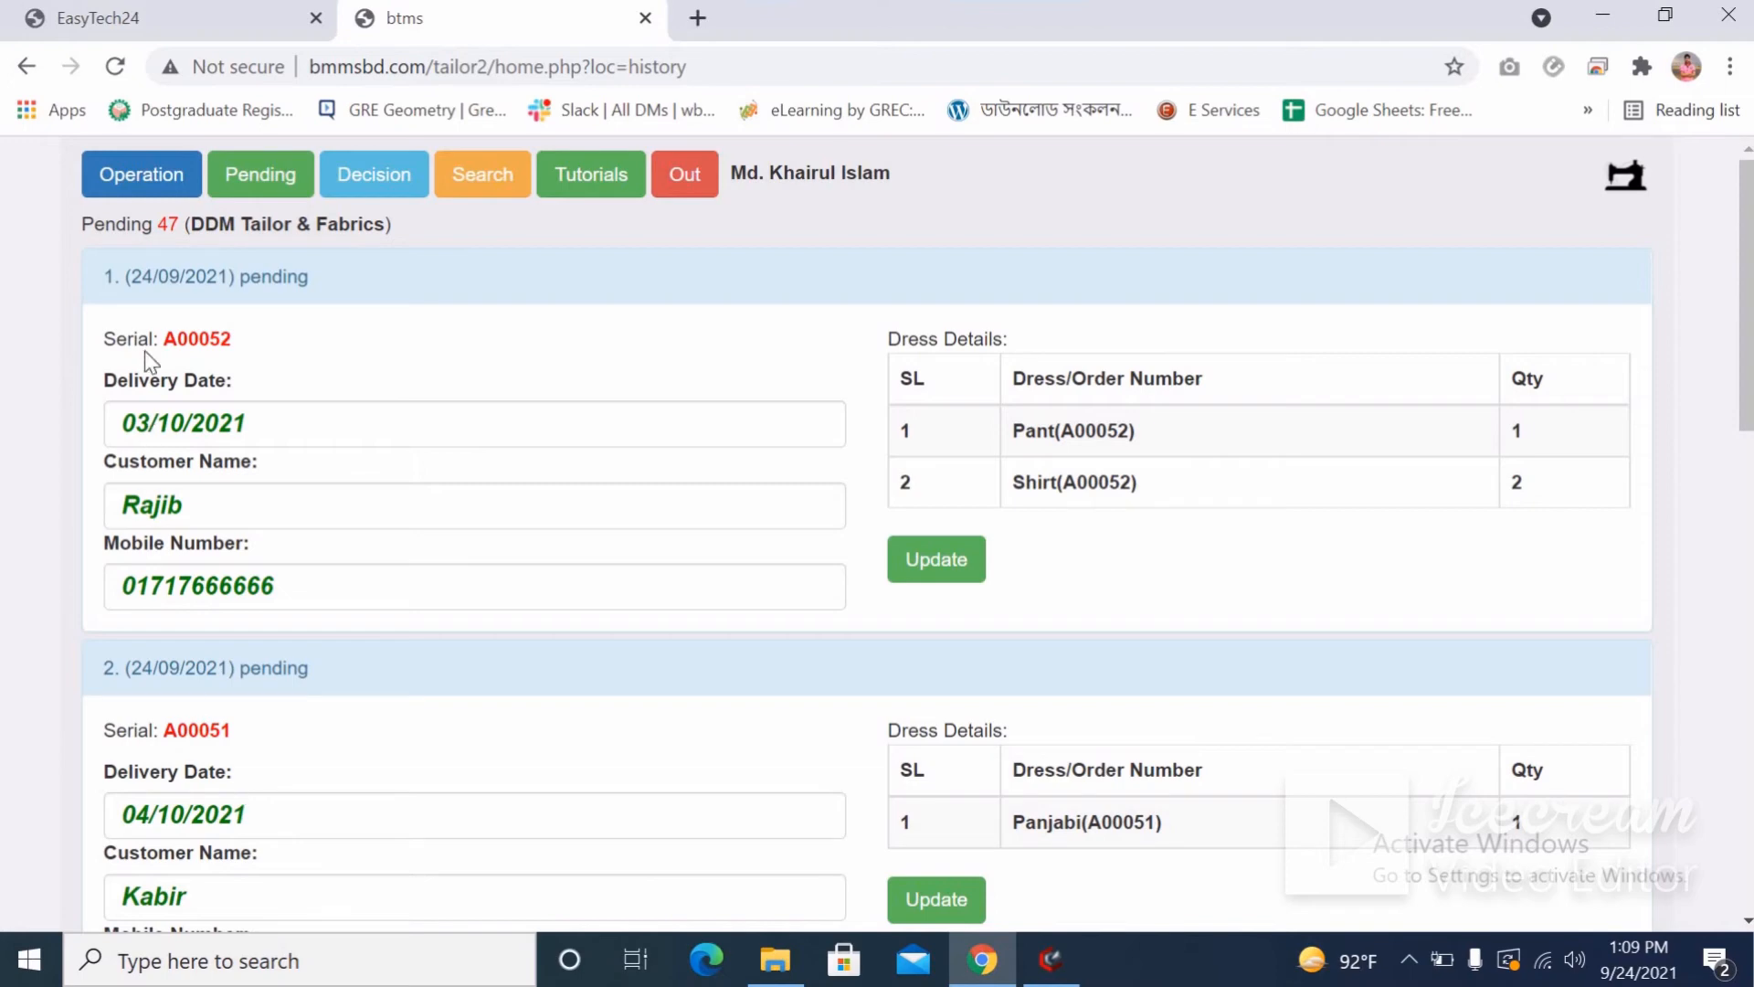
In the pending list, step A00052's delivery date back to 30/09/2021.
{"action": "left_click_drag", "start_coordinate": [106, 224], "coordinate": [220, 224]}
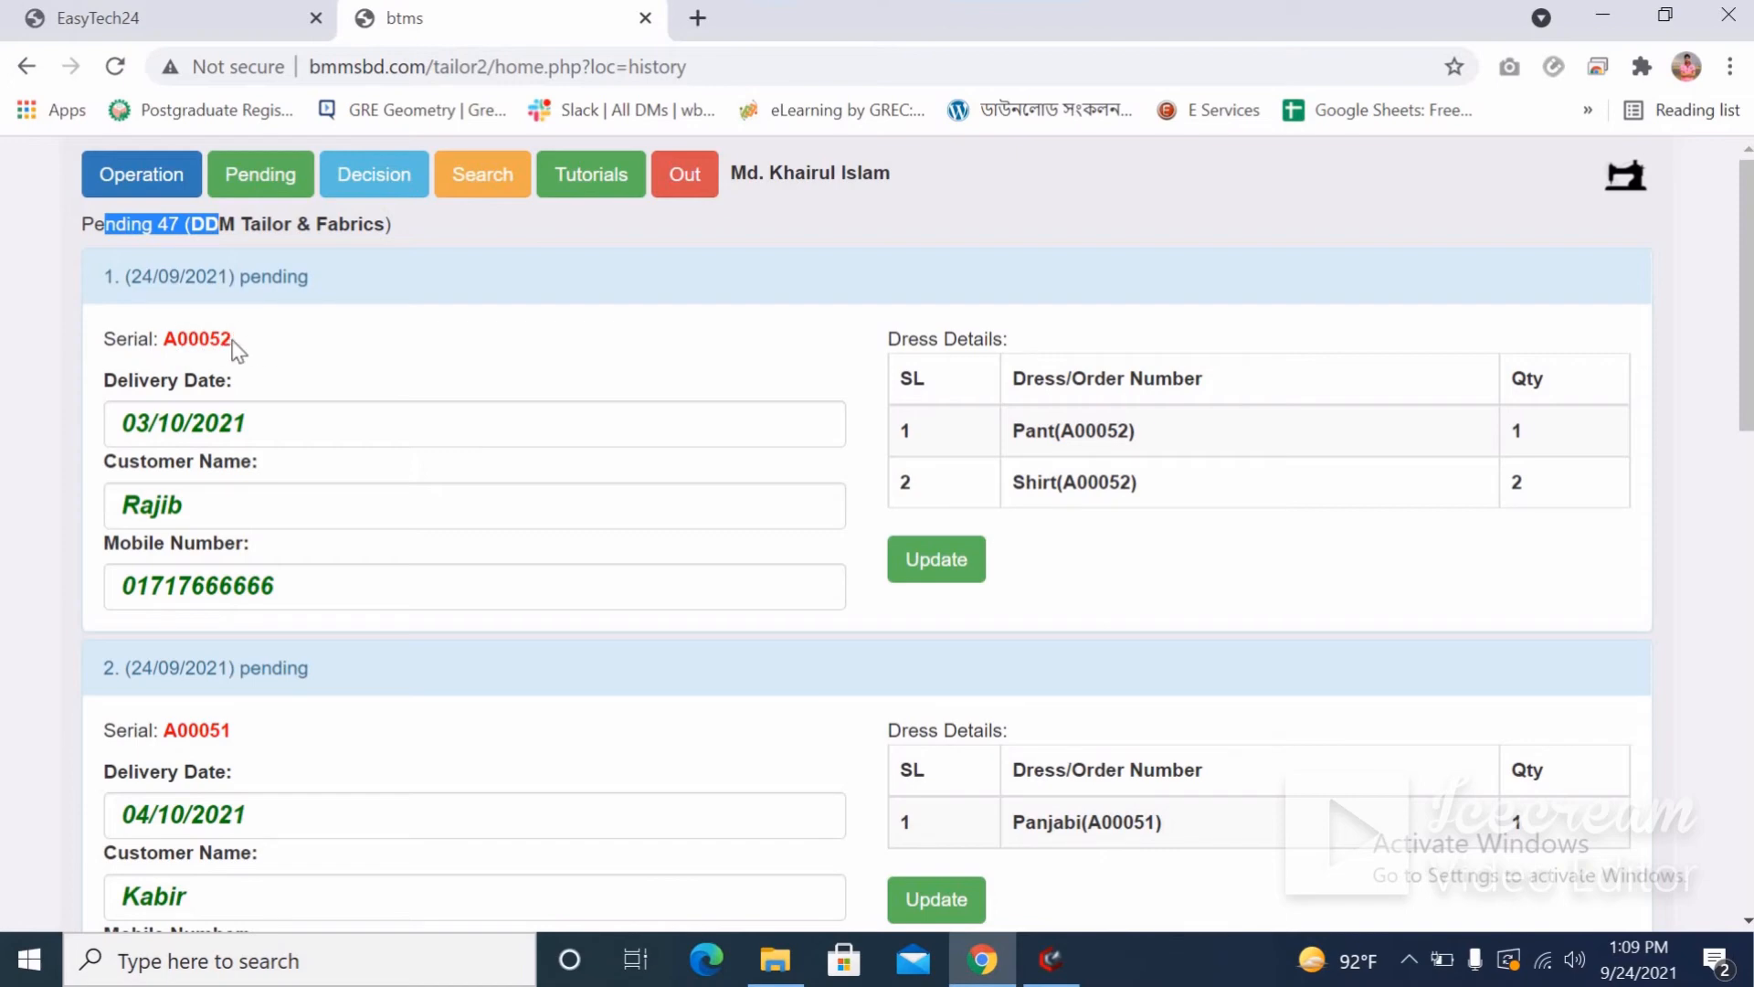
{"action": "double_click", "coordinate": [220, 338]}
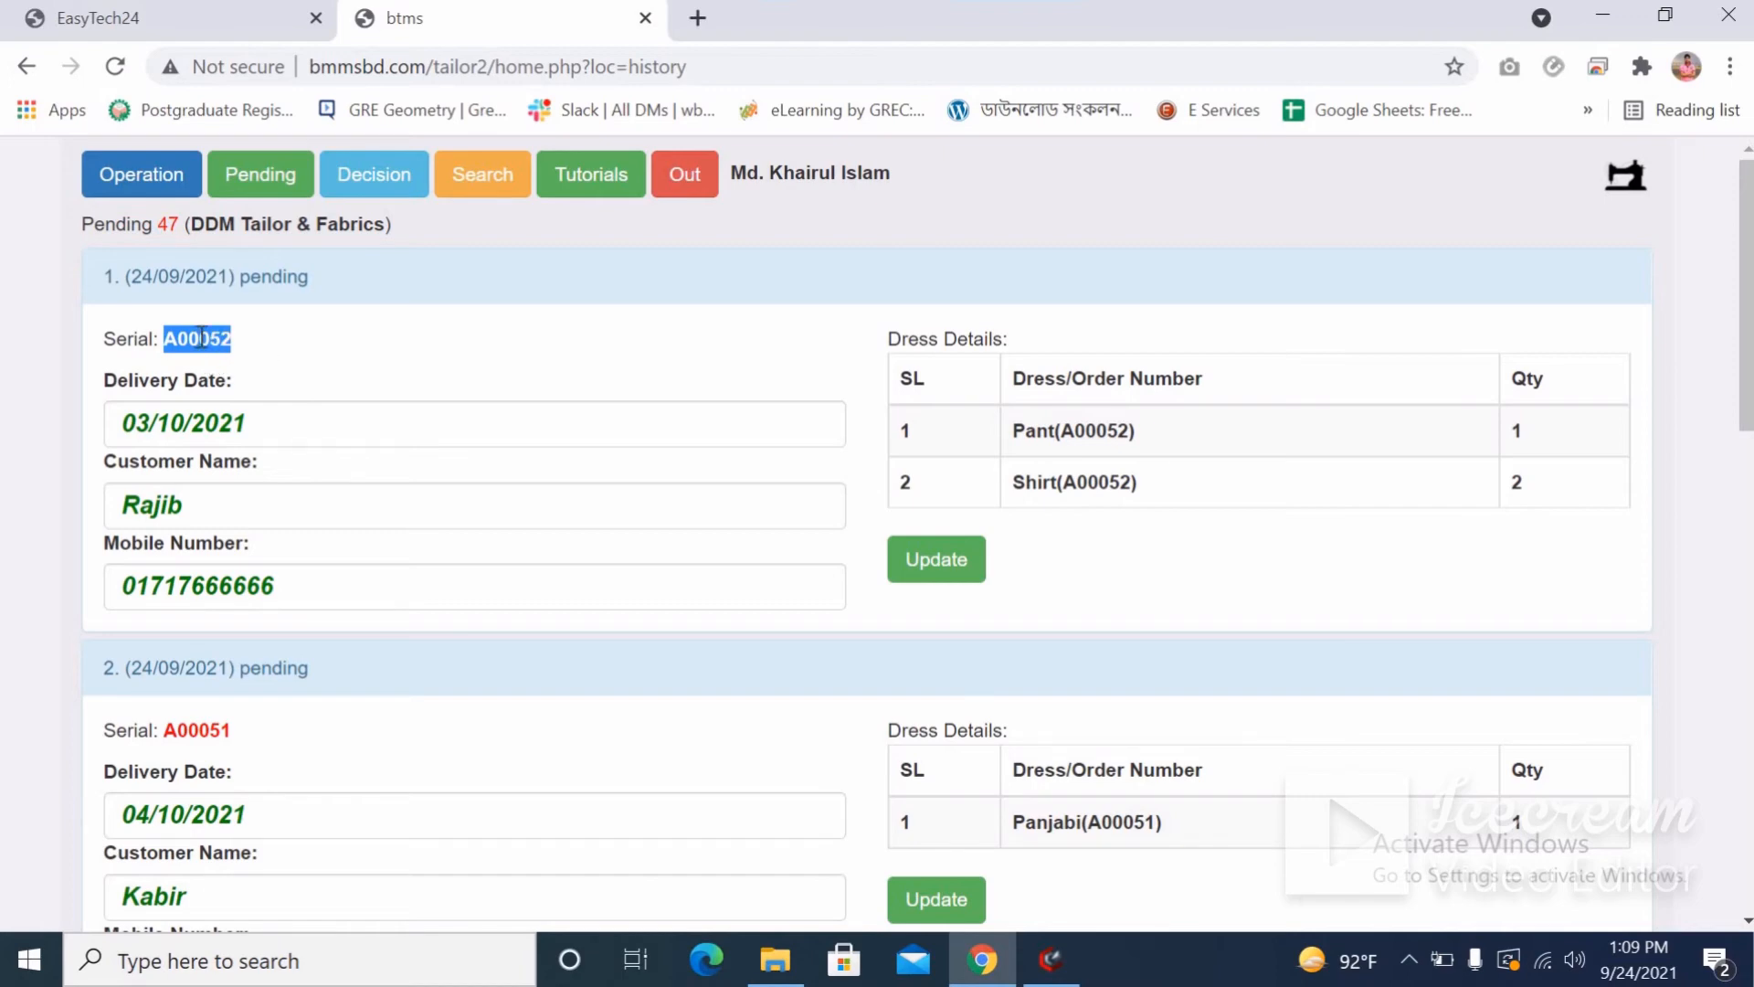
{"action": "left_click", "coordinate": [216, 337]}
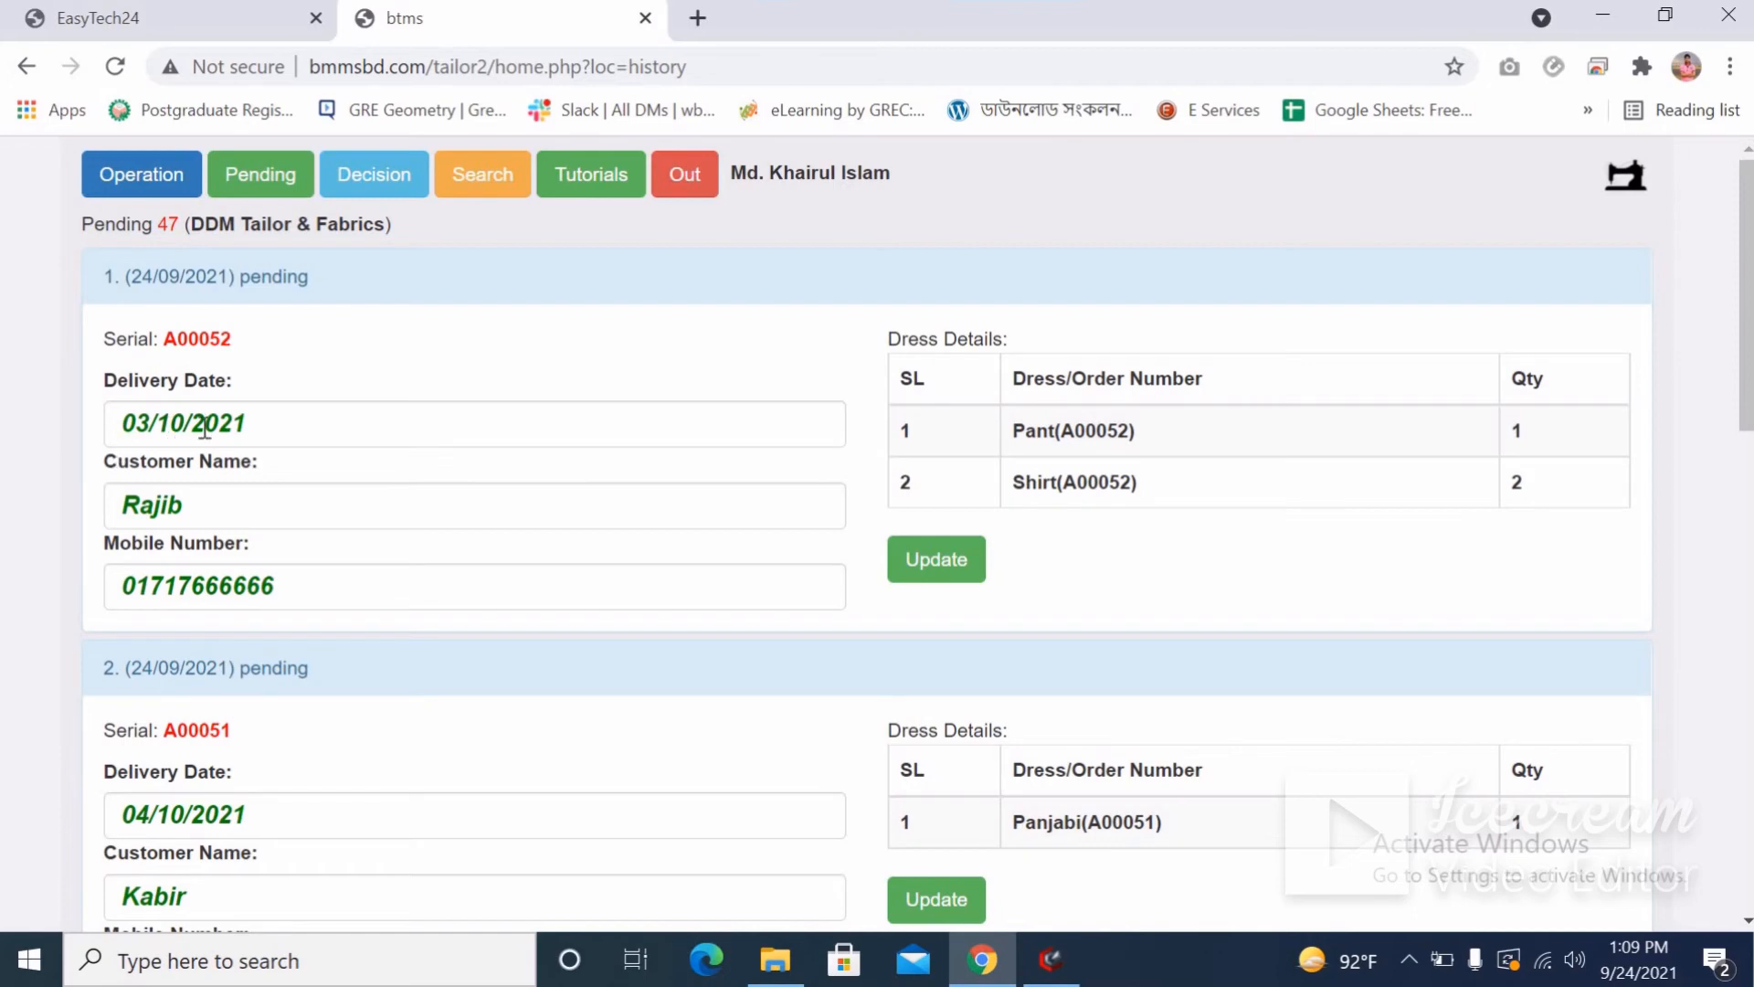
{"action": "left_click", "coordinate": [275, 422]}
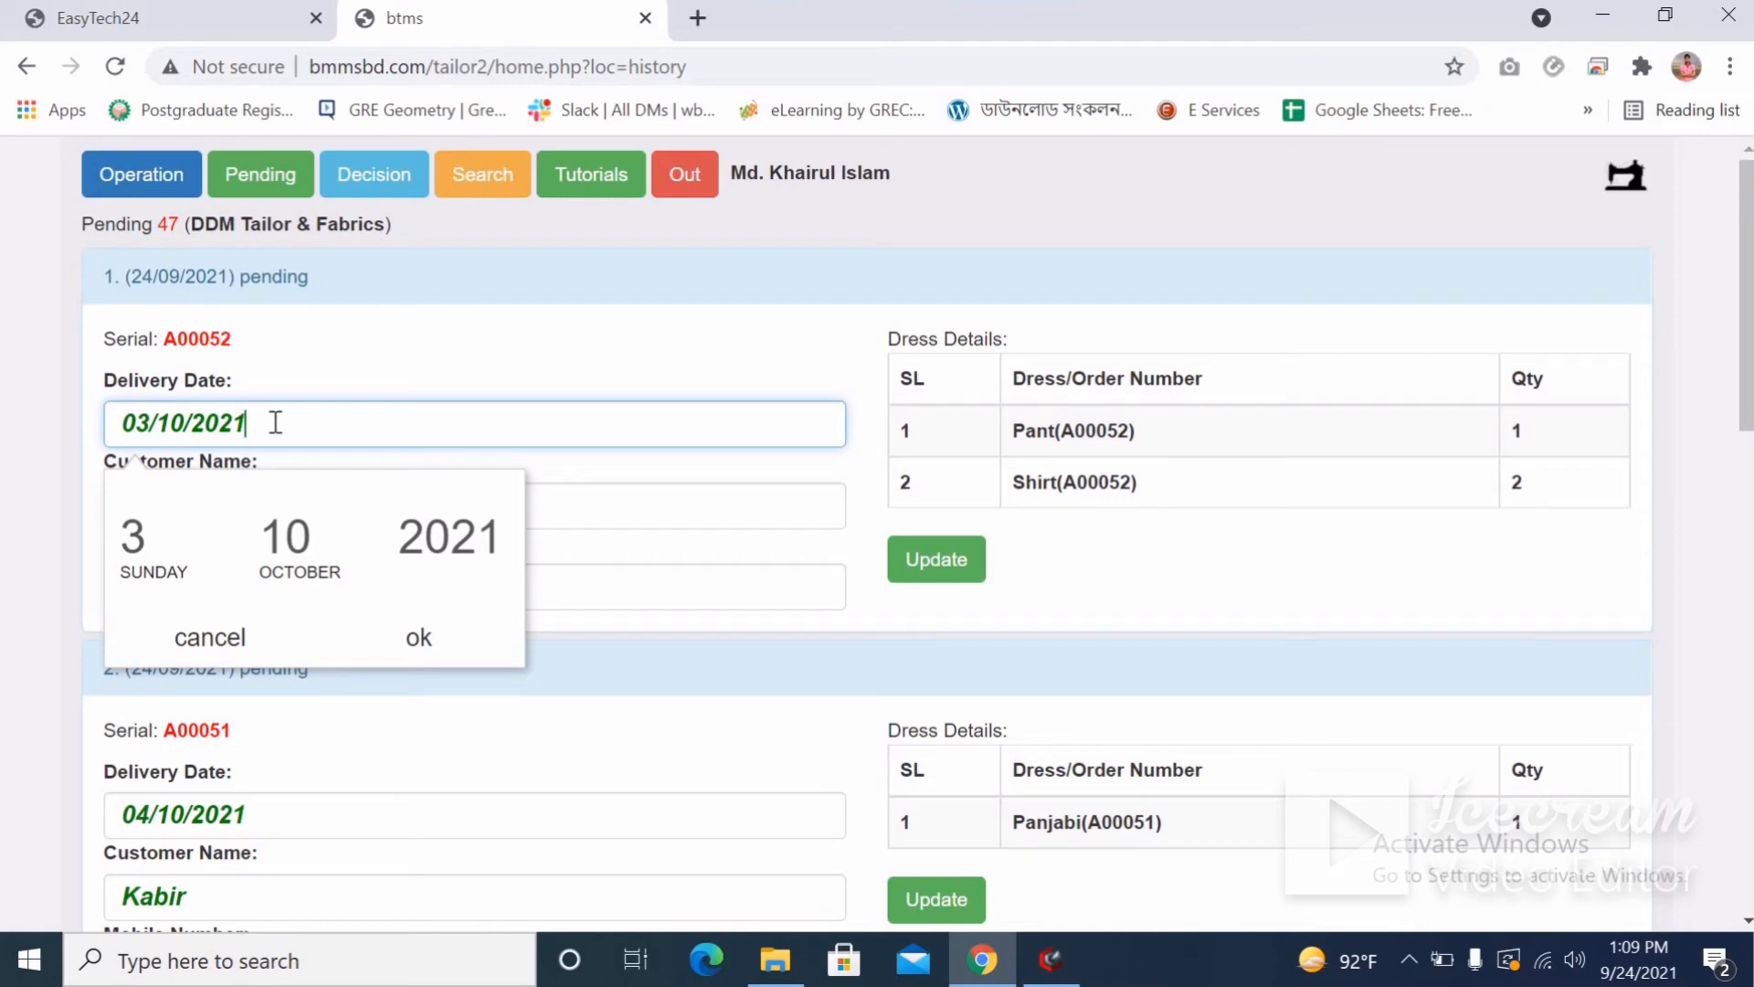
{"action": "left_click", "coordinate": [175, 596]}
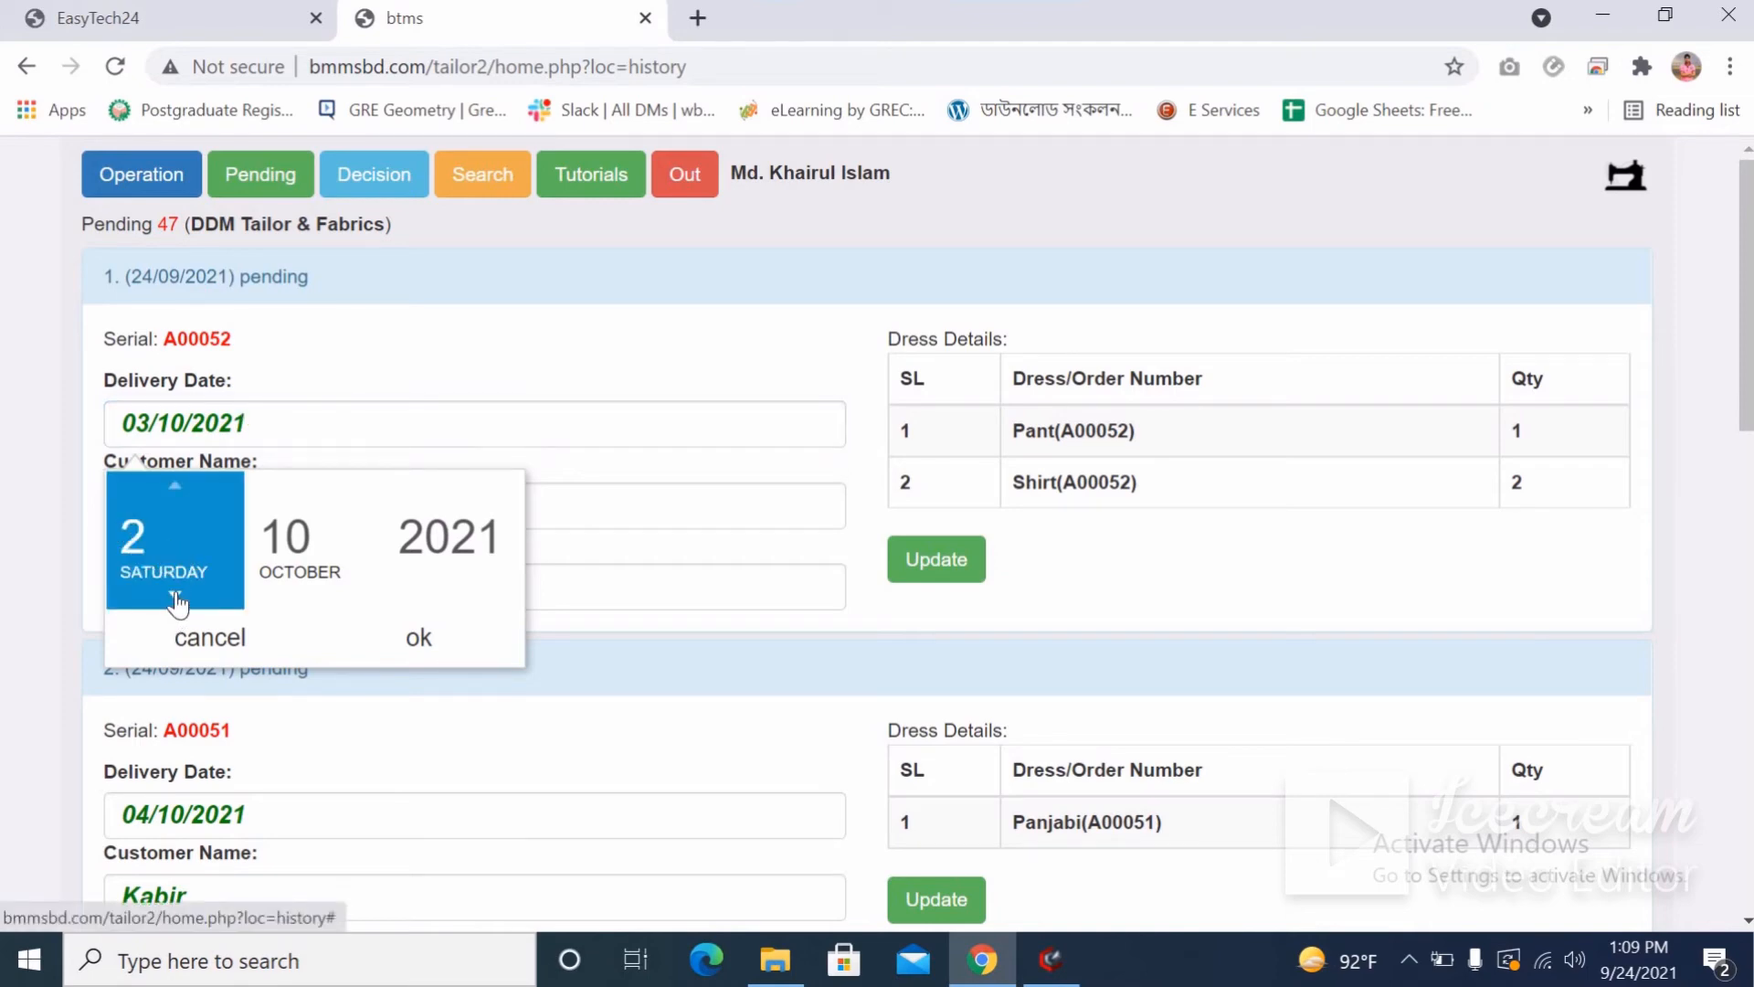
{"action": "left_click", "coordinate": [175, 595]}
{"action": "left_click", "coordinate": [175, 595]}
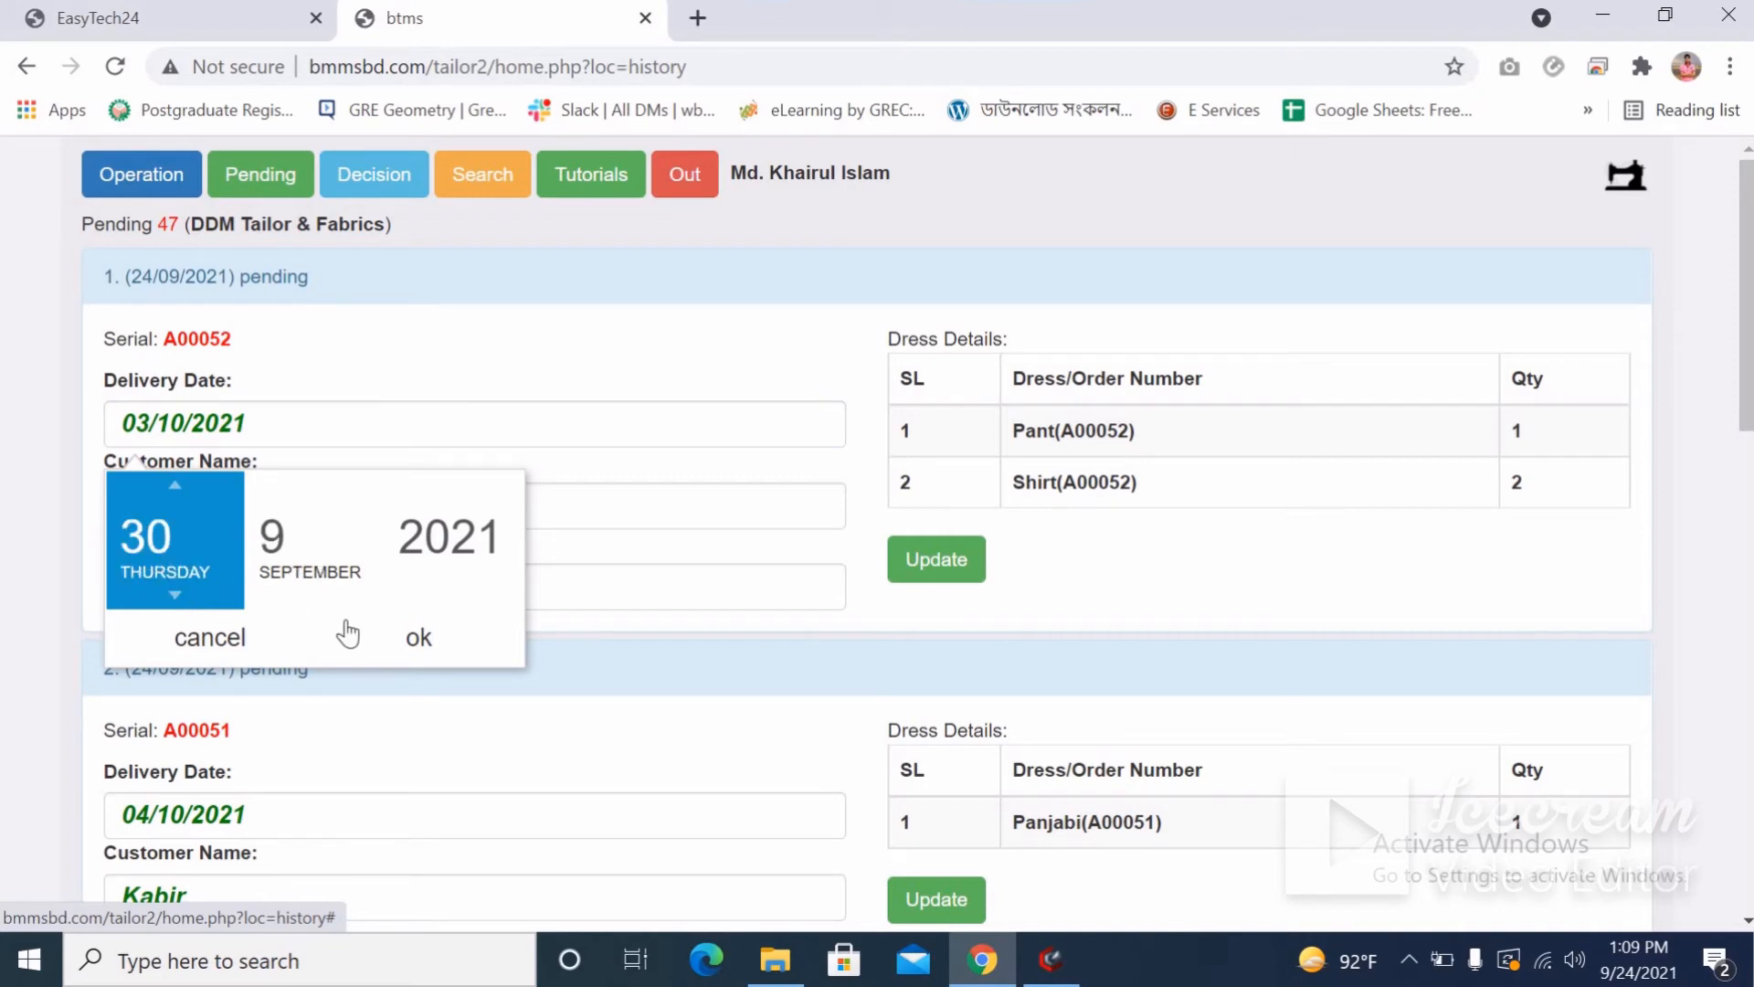
{"action": "left_click", "coordinate": [417, 644]}
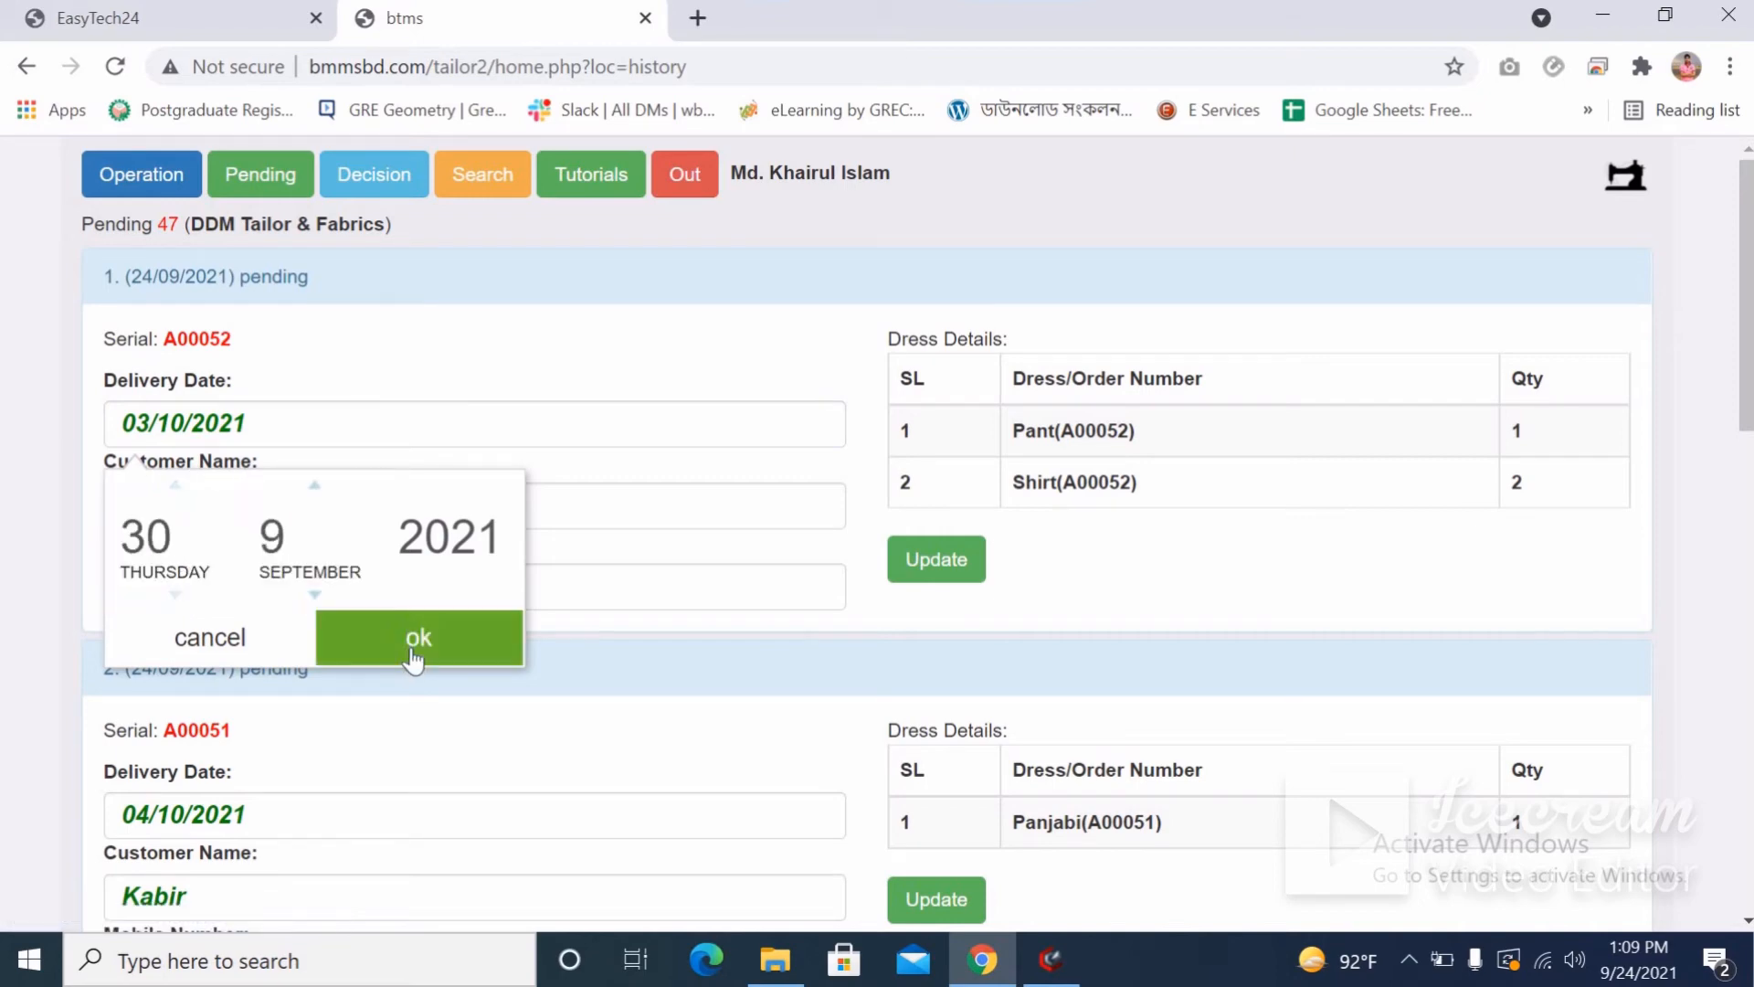
Update the order with the new date and copy serial number A00052.
{"action": "left_click", "coordinate": [920, 564]}
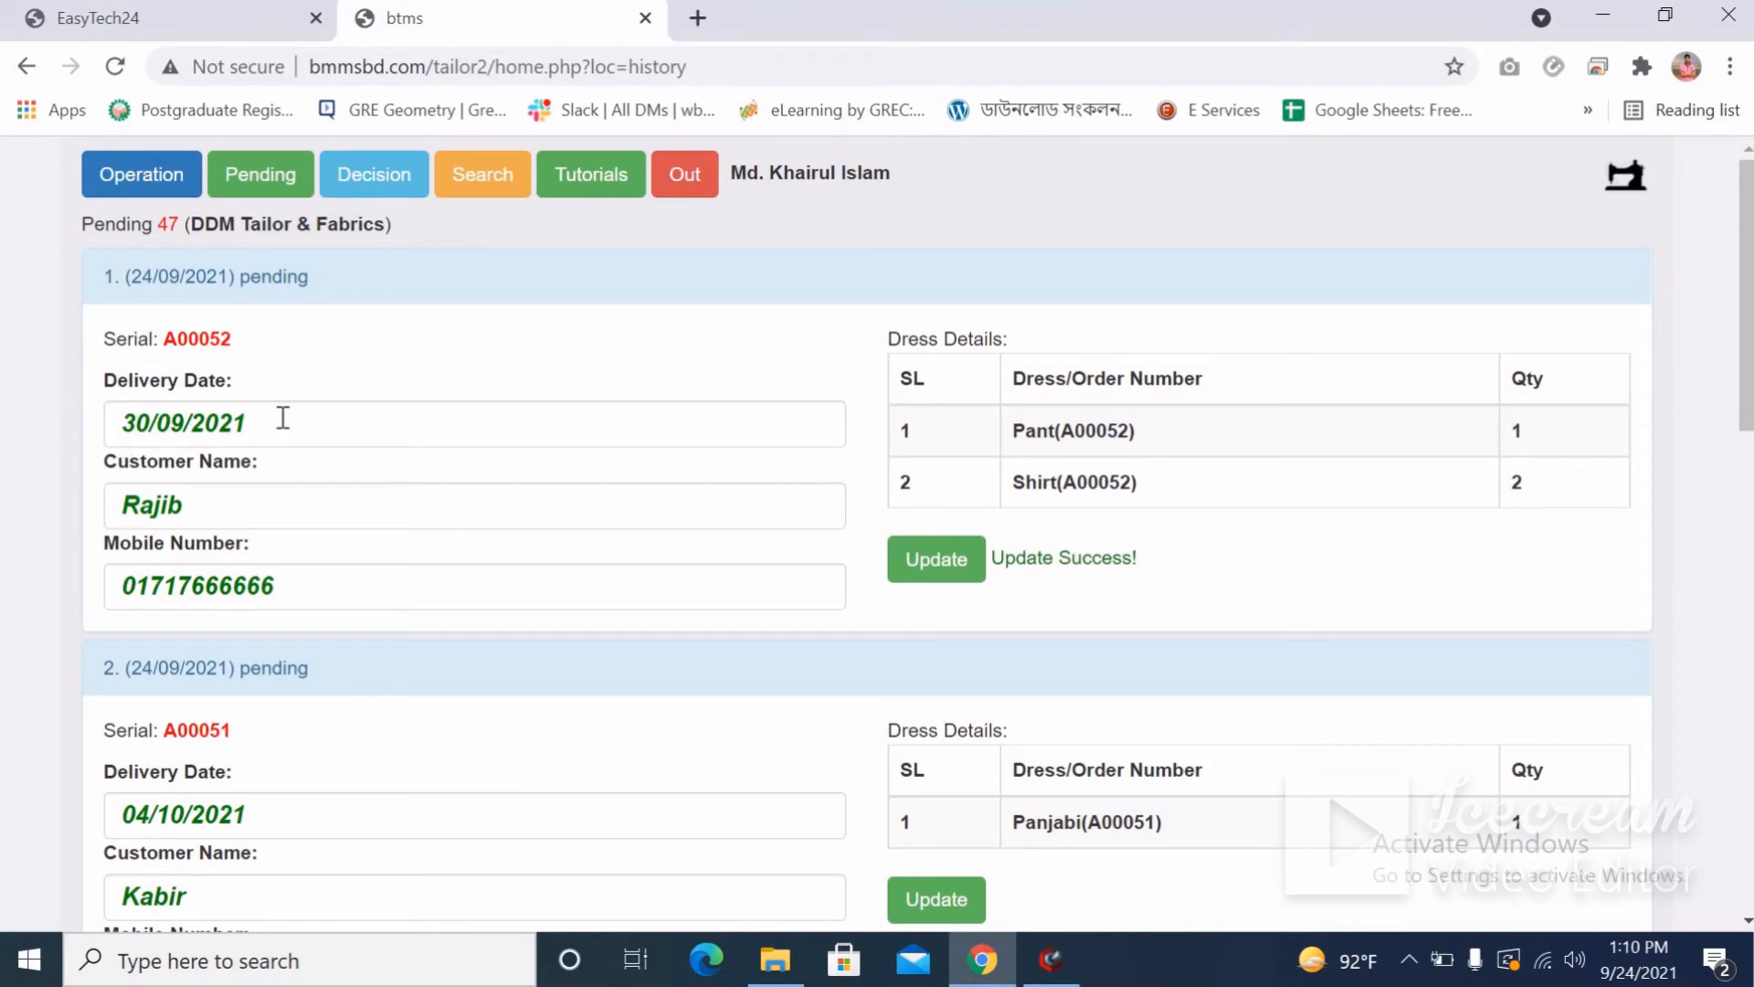
{"action": "double_click", "coordinate": [204, 339]}
{"action": "key", "text": "ctrl+c"}
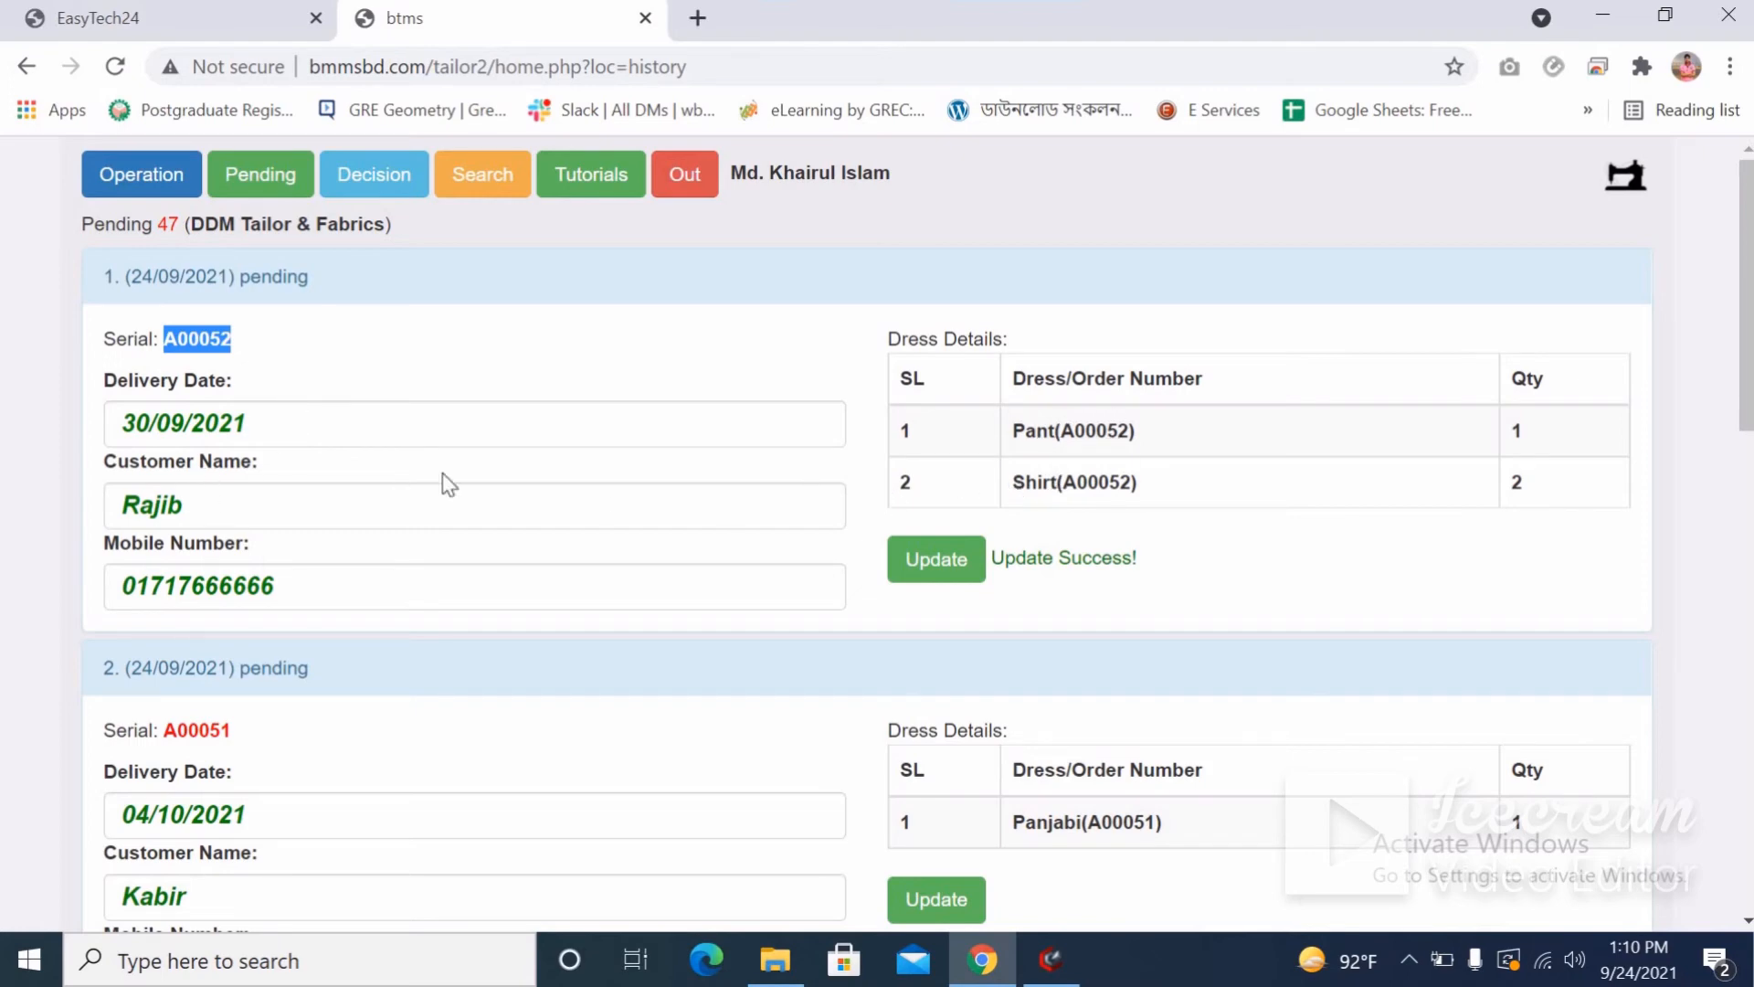
{"action": "left_click", "coordinate": [141, 185]}
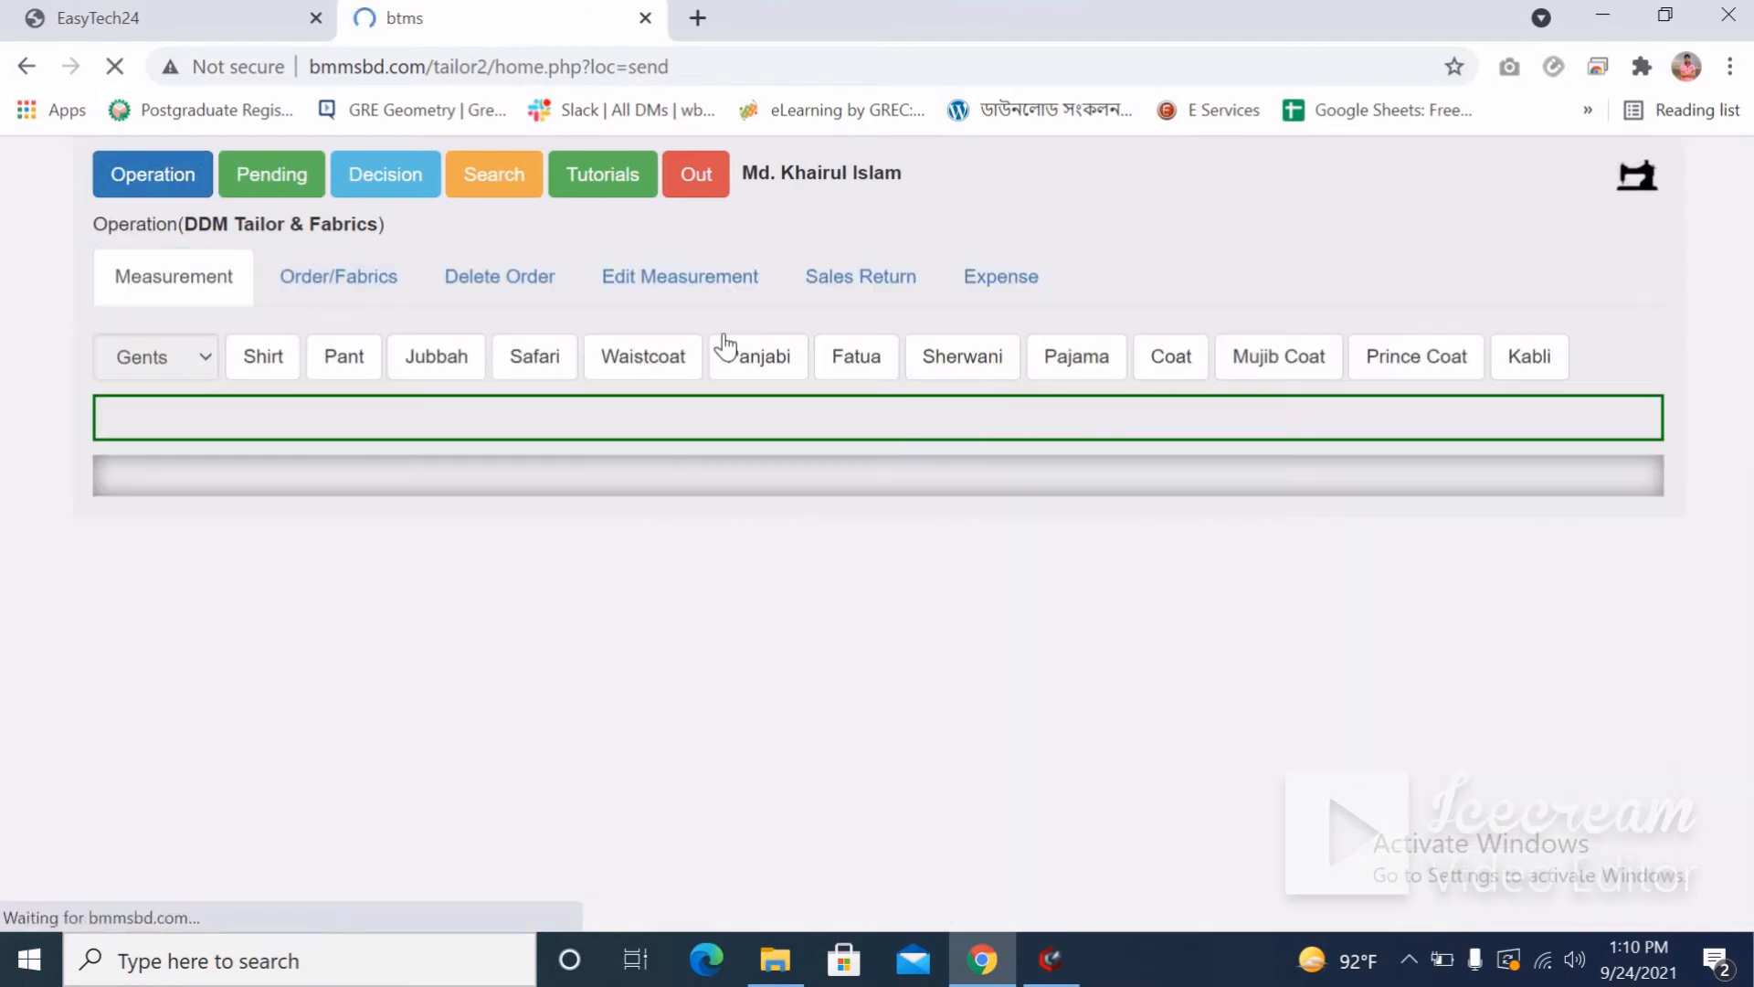
Look up A00052 in Edit Measurement and open its Pant(1) measurements.
{"action": "left_click", "coordinate": [664, 274]}
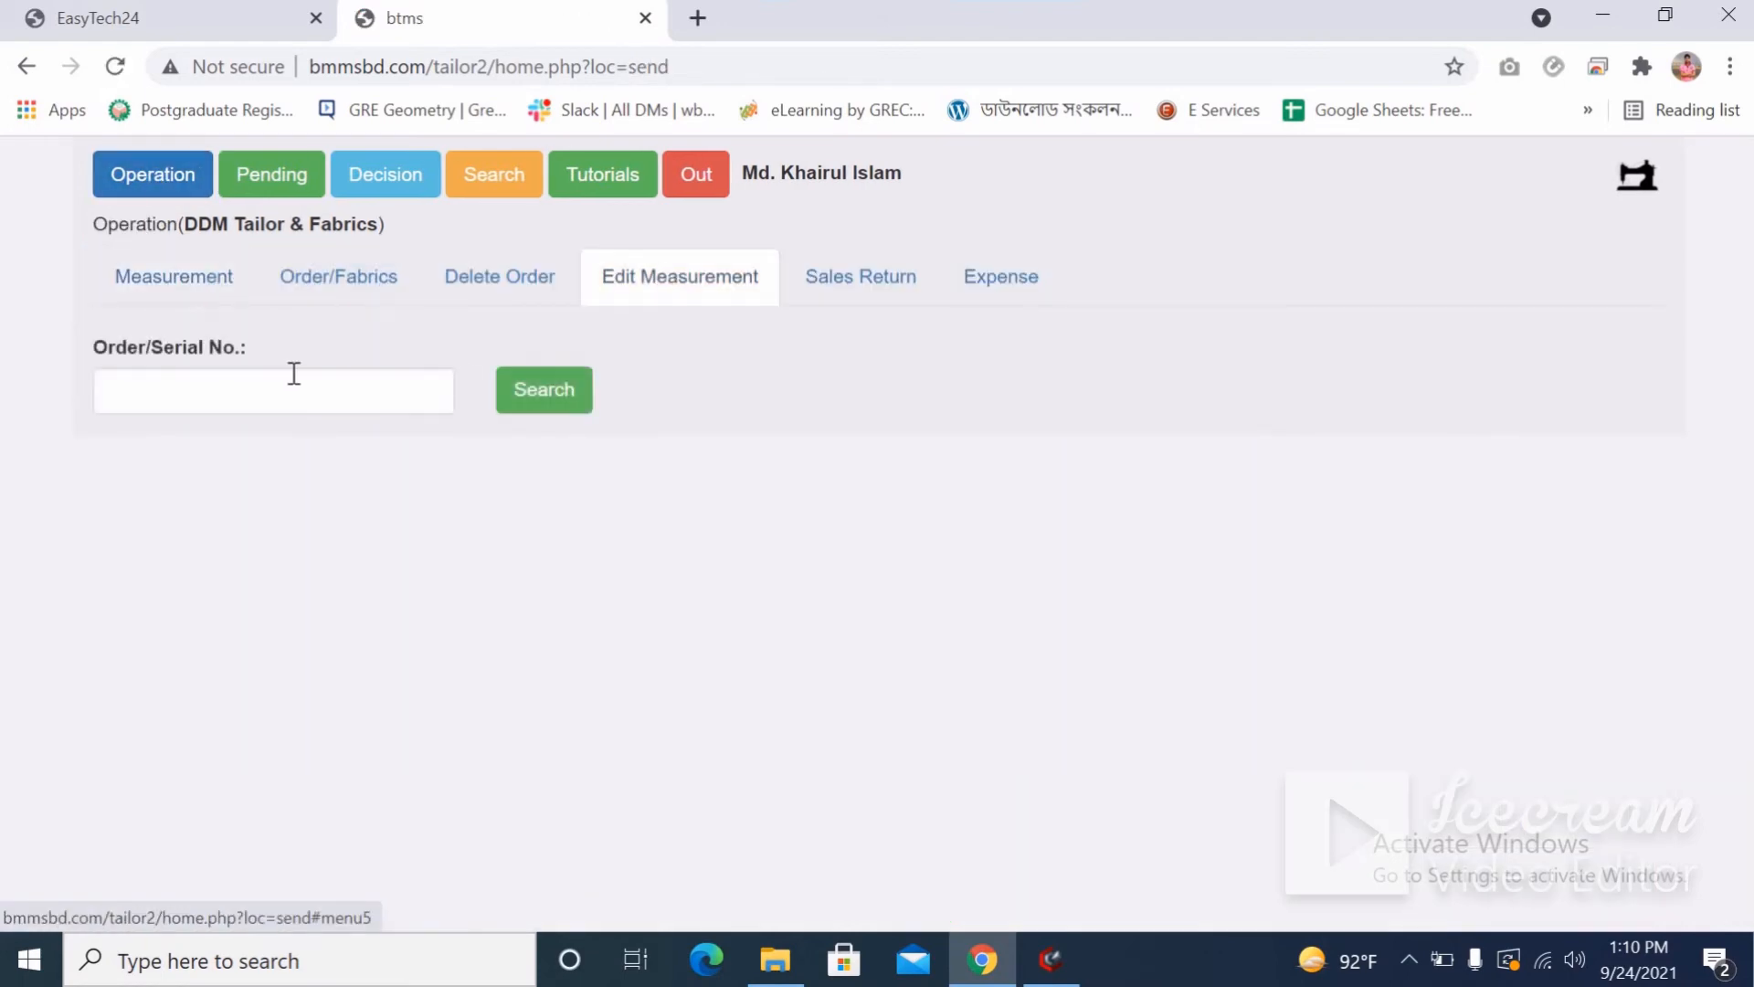
{"action": "left_click", "coordinate": [280, 383]}
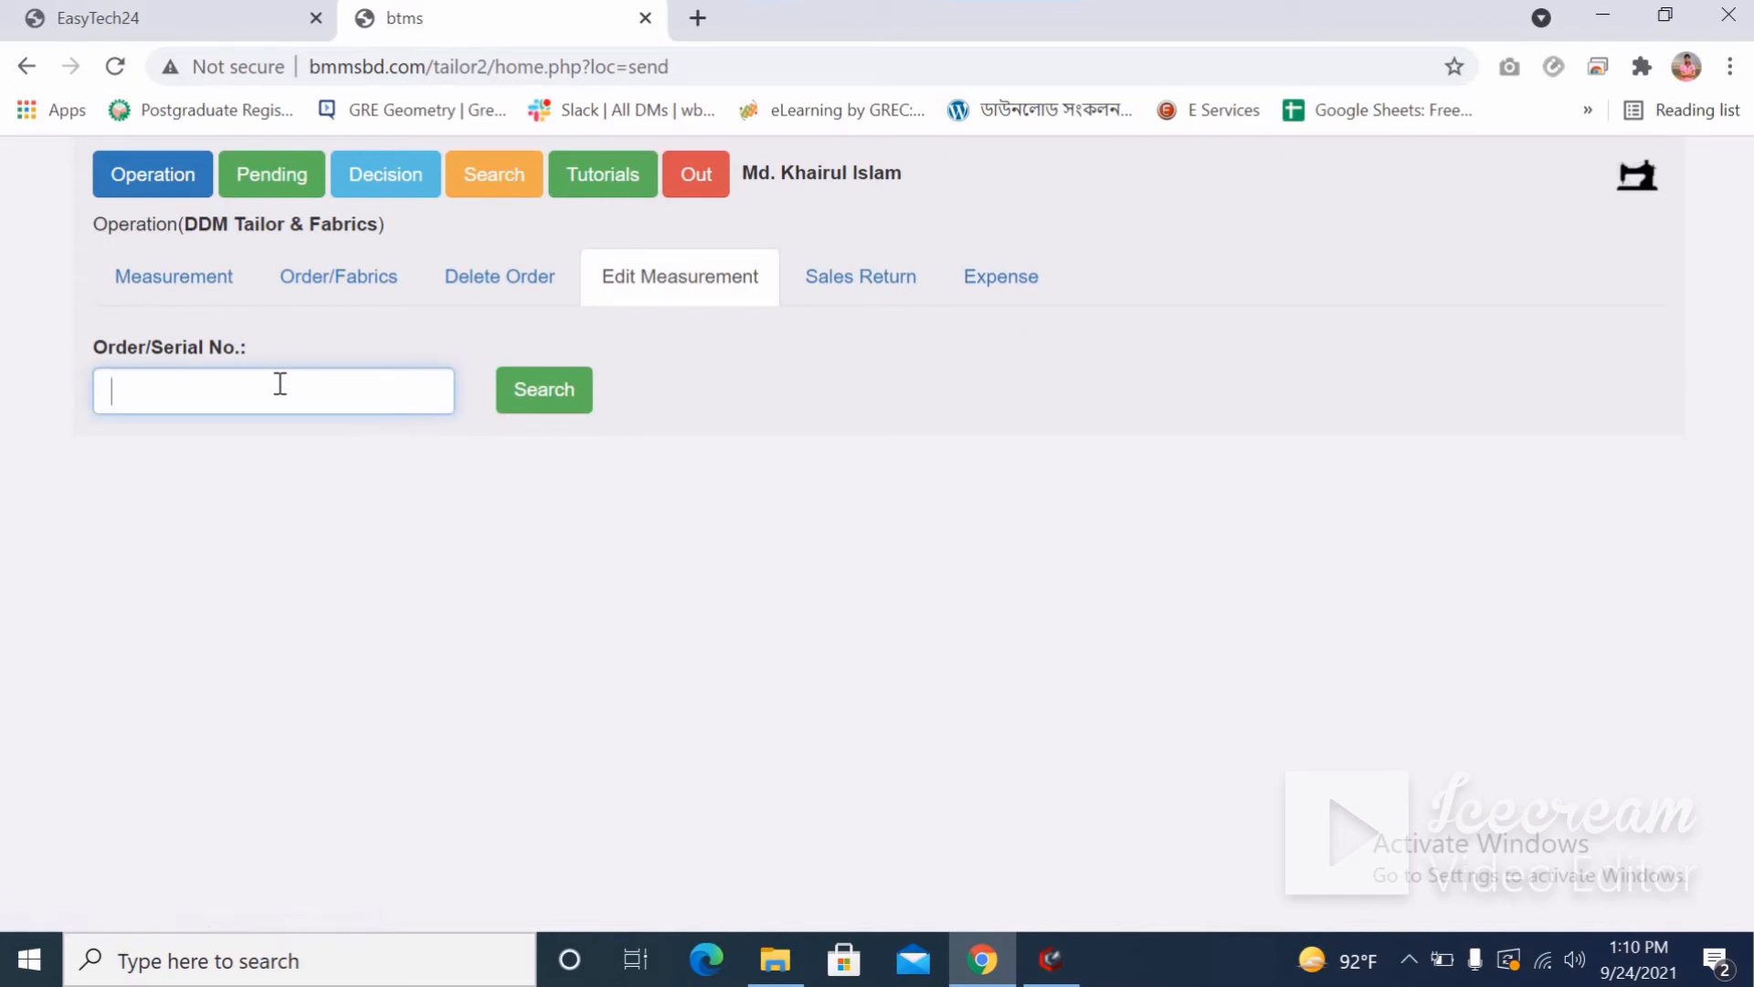
{"action": "key", "text": "ctrl+v"}
{"action": "left_click", "coordinate": [530, 399]}
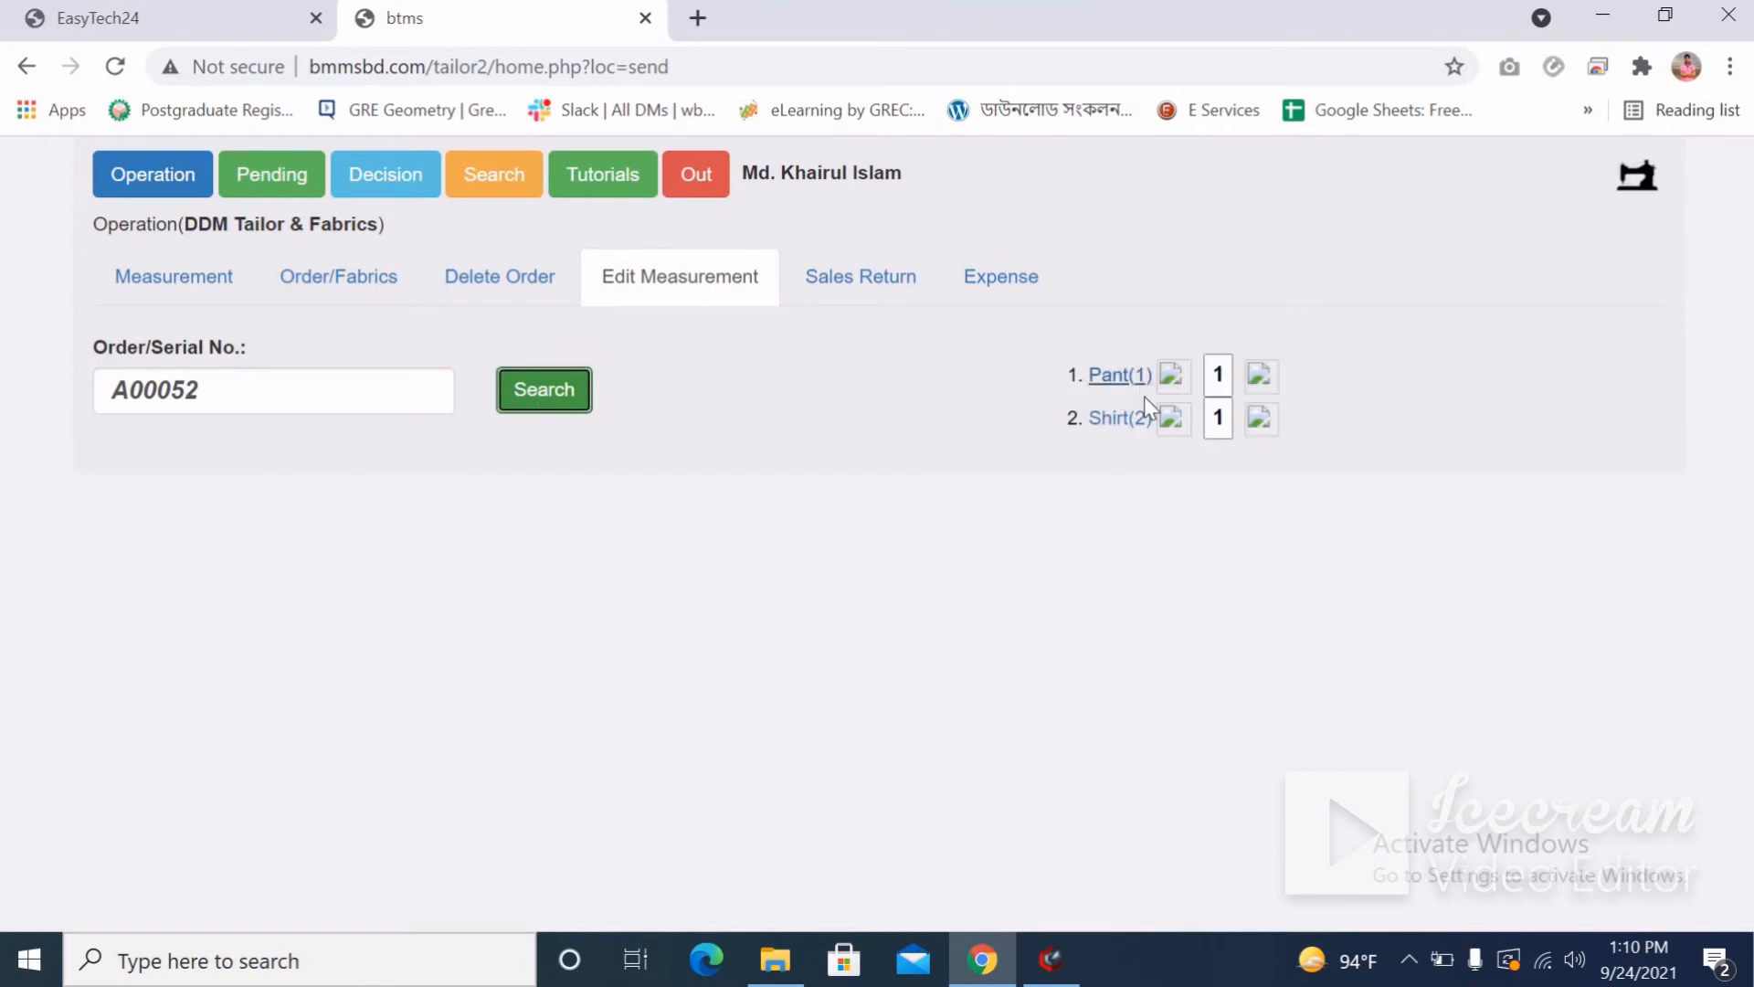
{"action": "left_click", "coordinate": [1114, 377]}
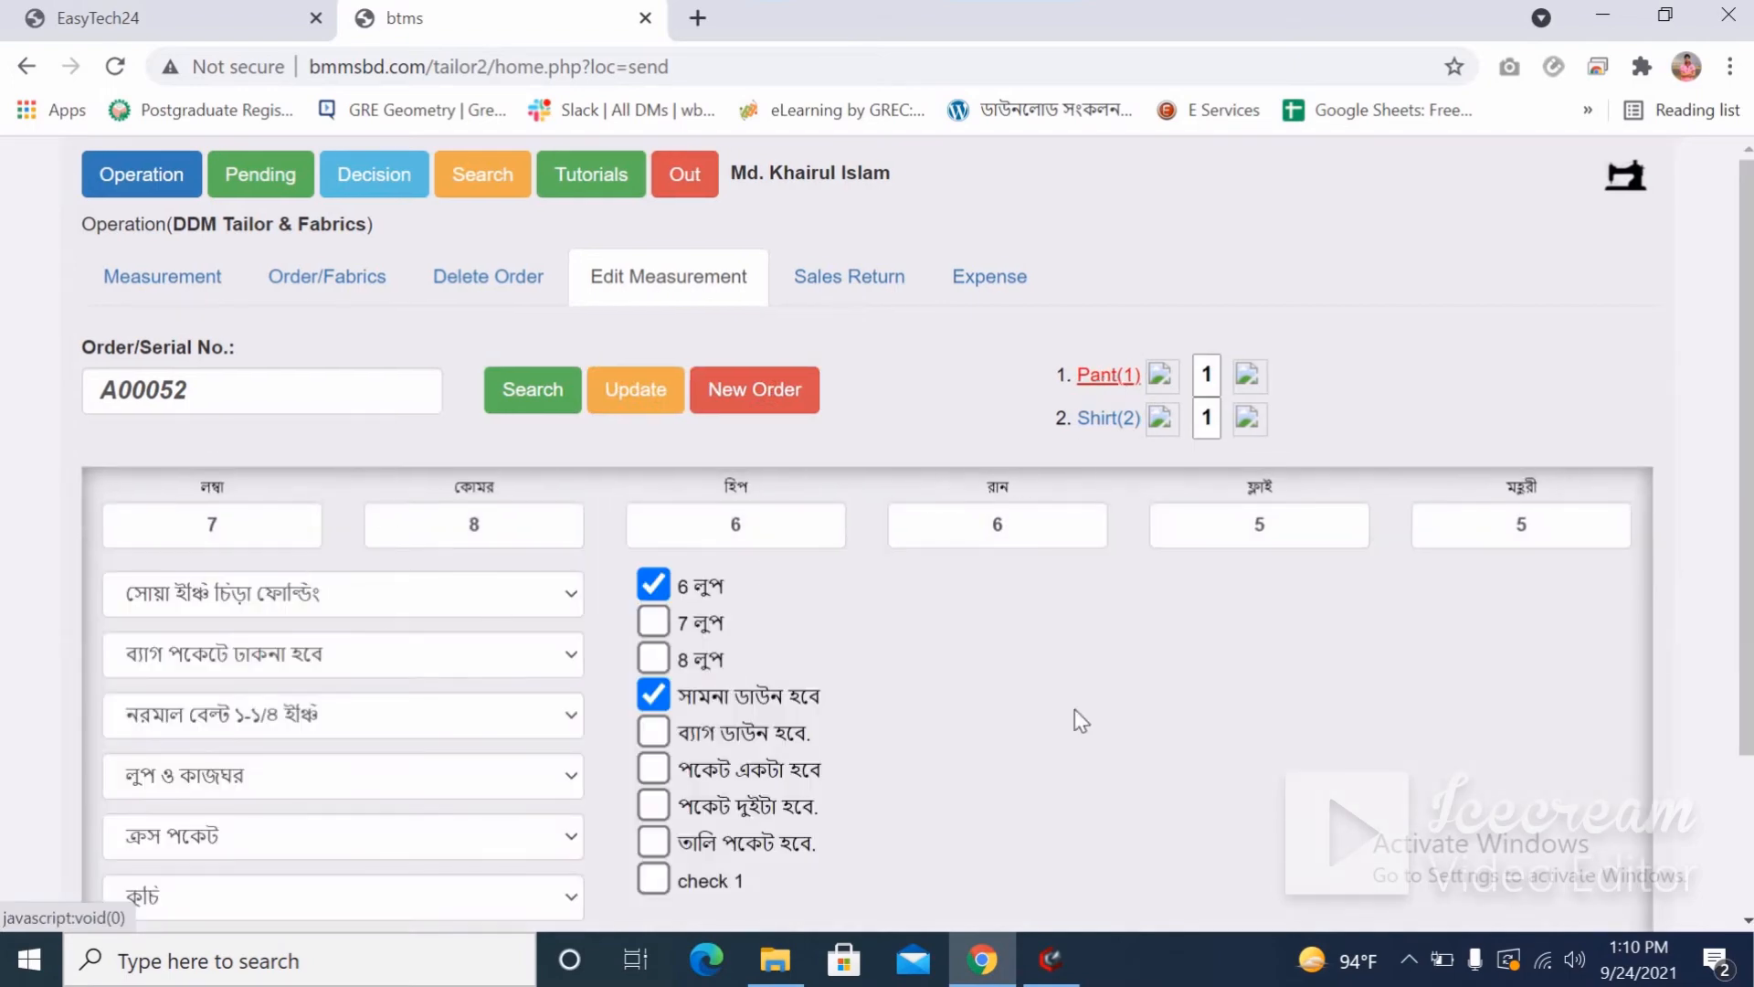
Change the pant's কোমর to 8.1/2 and রান to 6.3/4, then confirm the update.
{"action": "scroll", "coordinate": [967, 833], "scroll_direction": "down", "scroll_amount": 2}
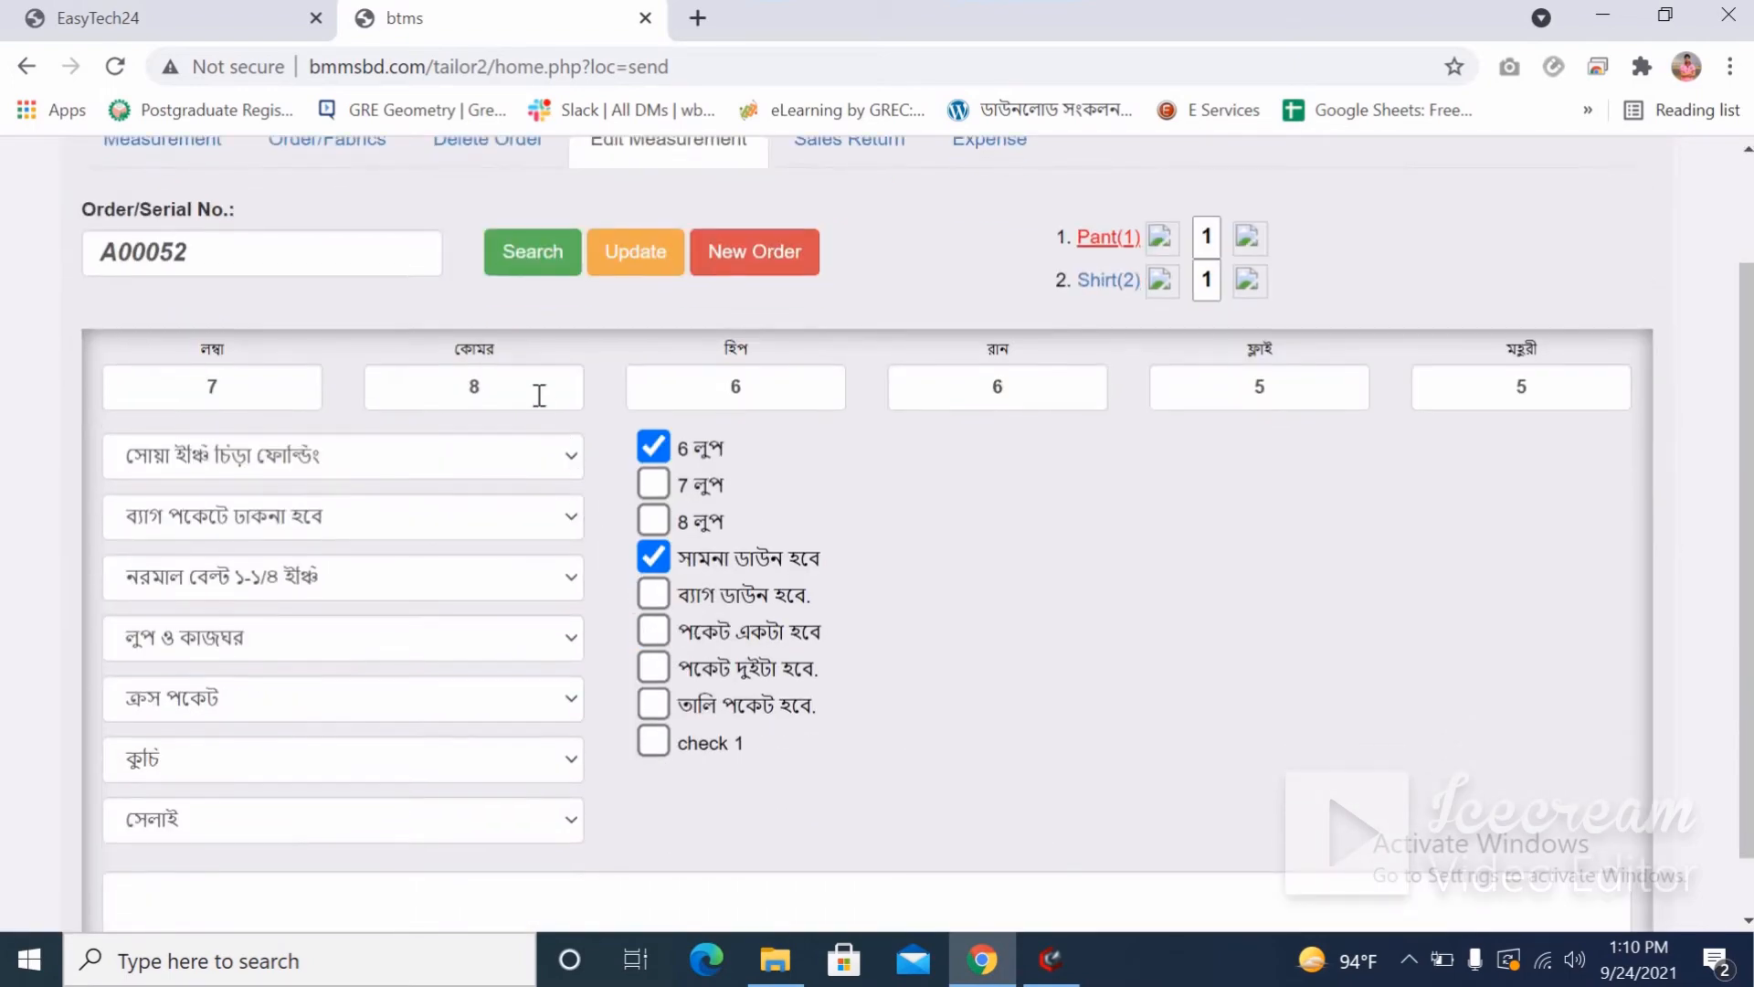
{"action": "left_click", "coordinate": [539, 394]}
{"action": "type", "text": "."}
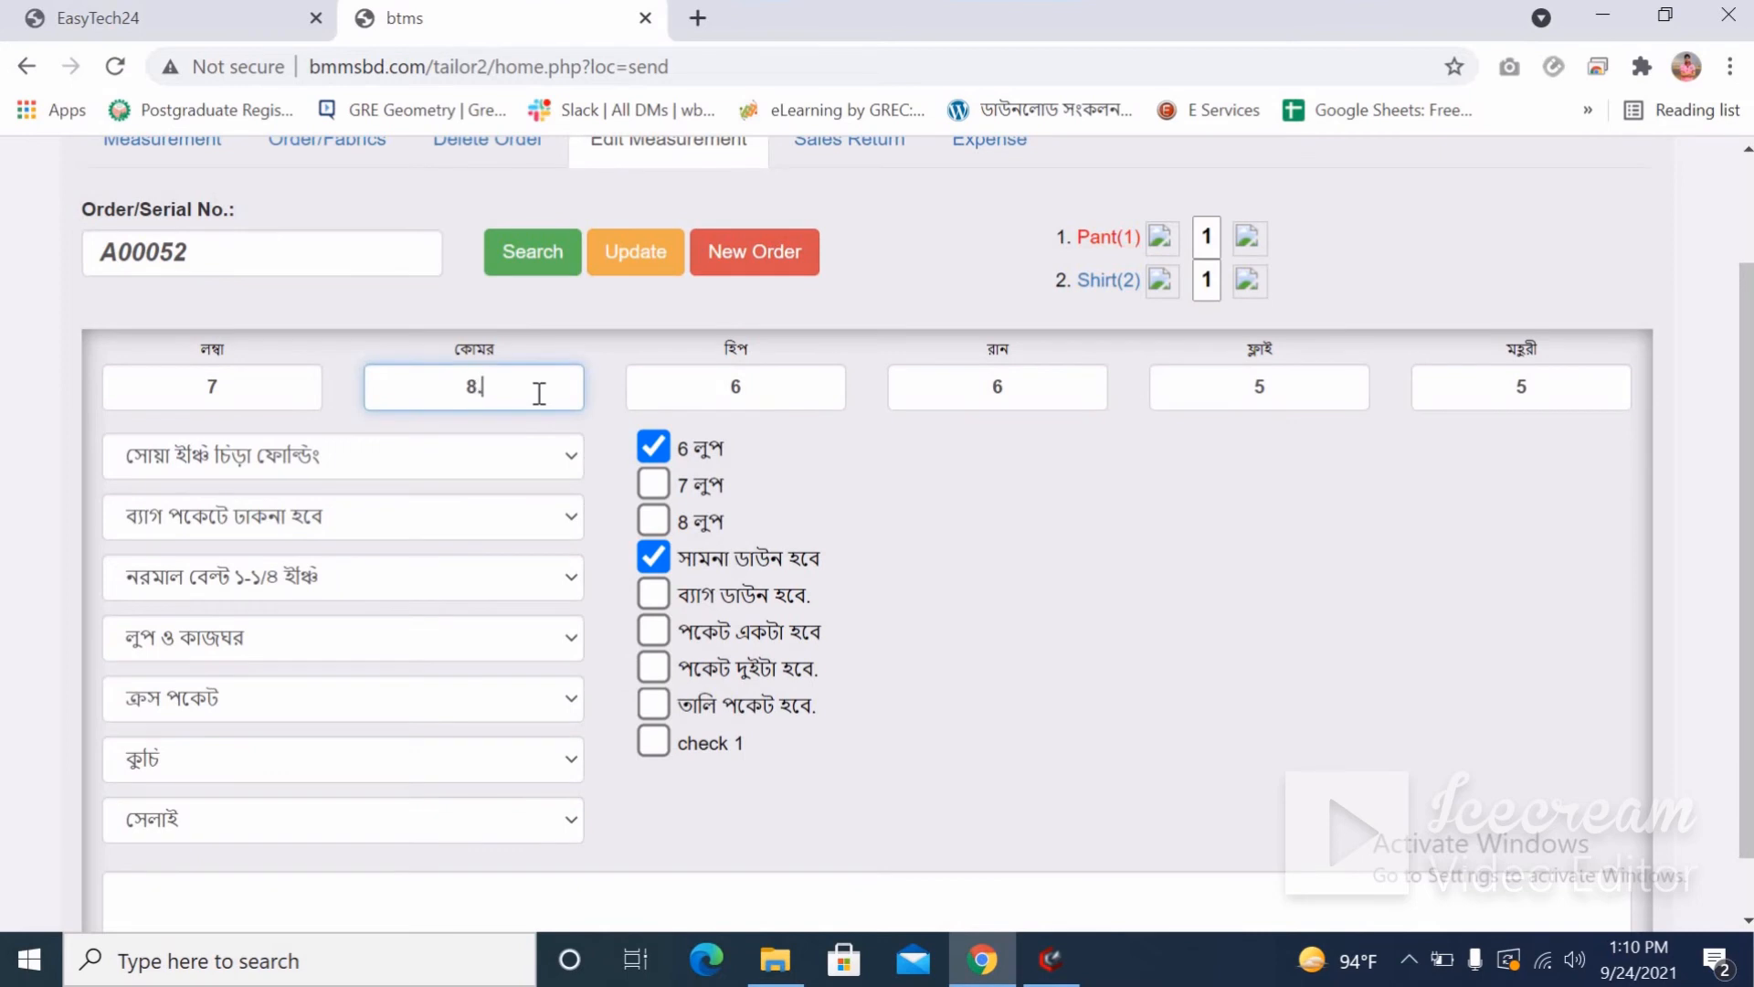
{"action": "type", "text": "5"}
{"action": "key", "text": "BackSpace"}
{"action": "type", "text": ".1/2"}
{"action": "left_click", "coordinate": [1030, 386]}
{"action": "type", "text": "."}
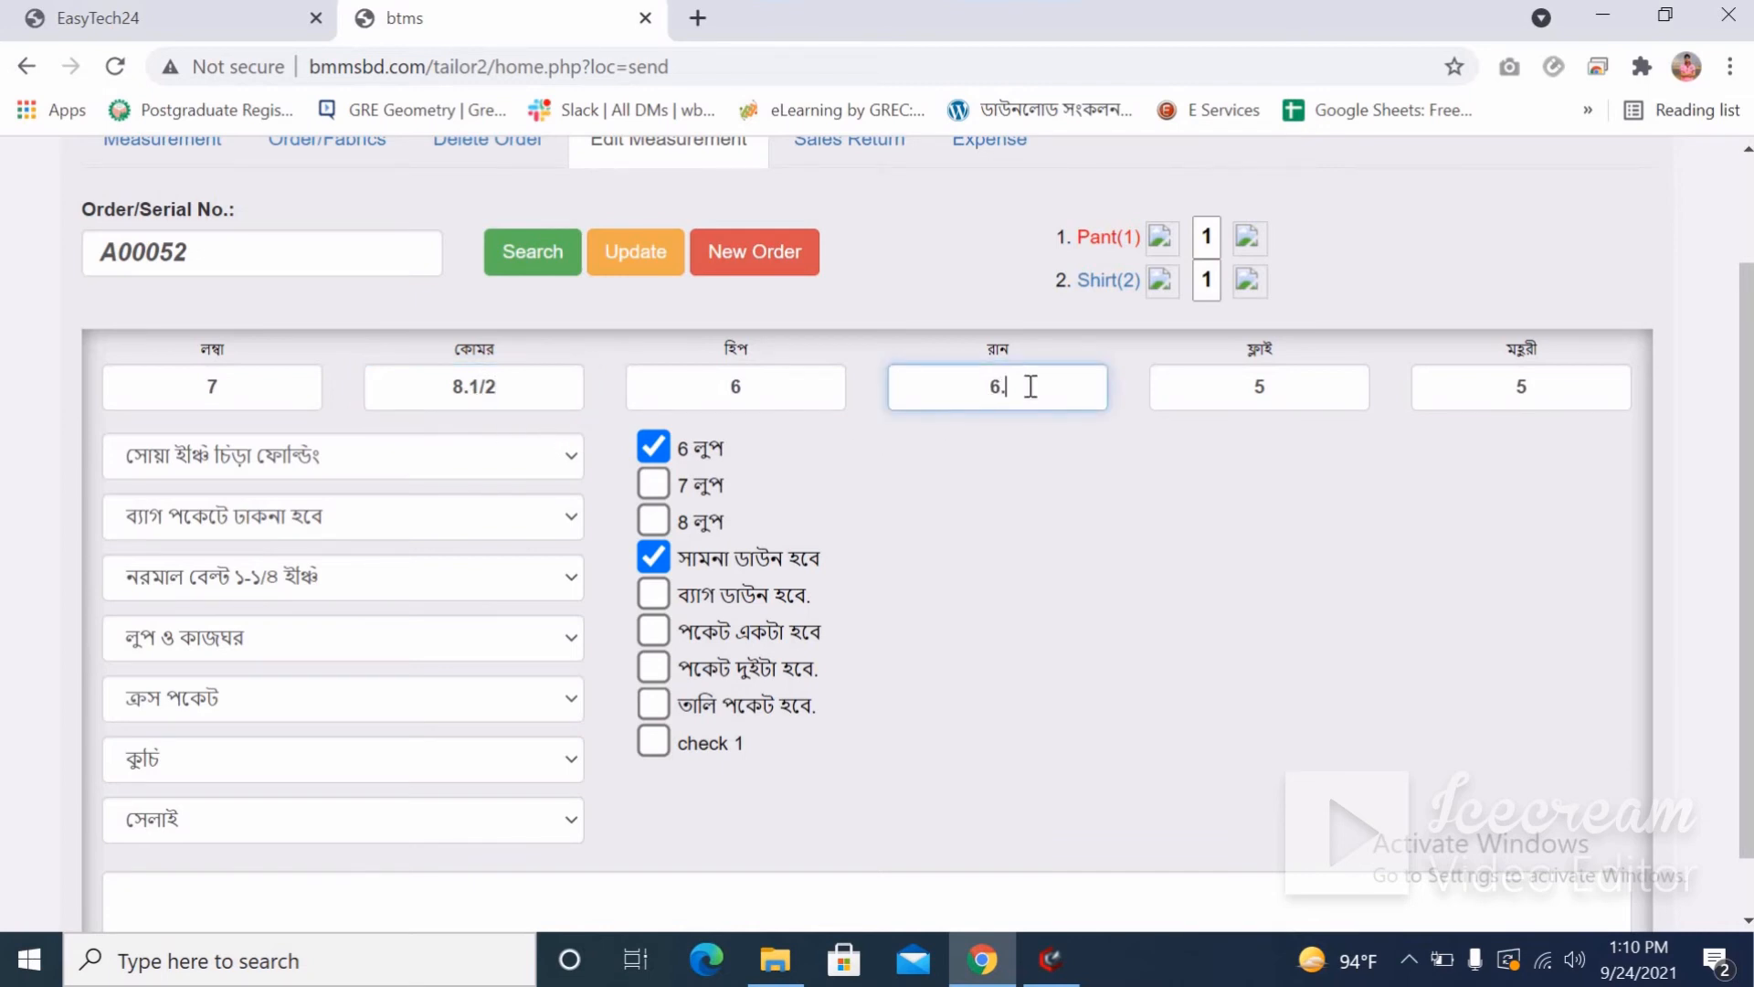
{"action": "type", "text": "3/4"}
{"action": "left_click", "coordinate": [628, 255]}
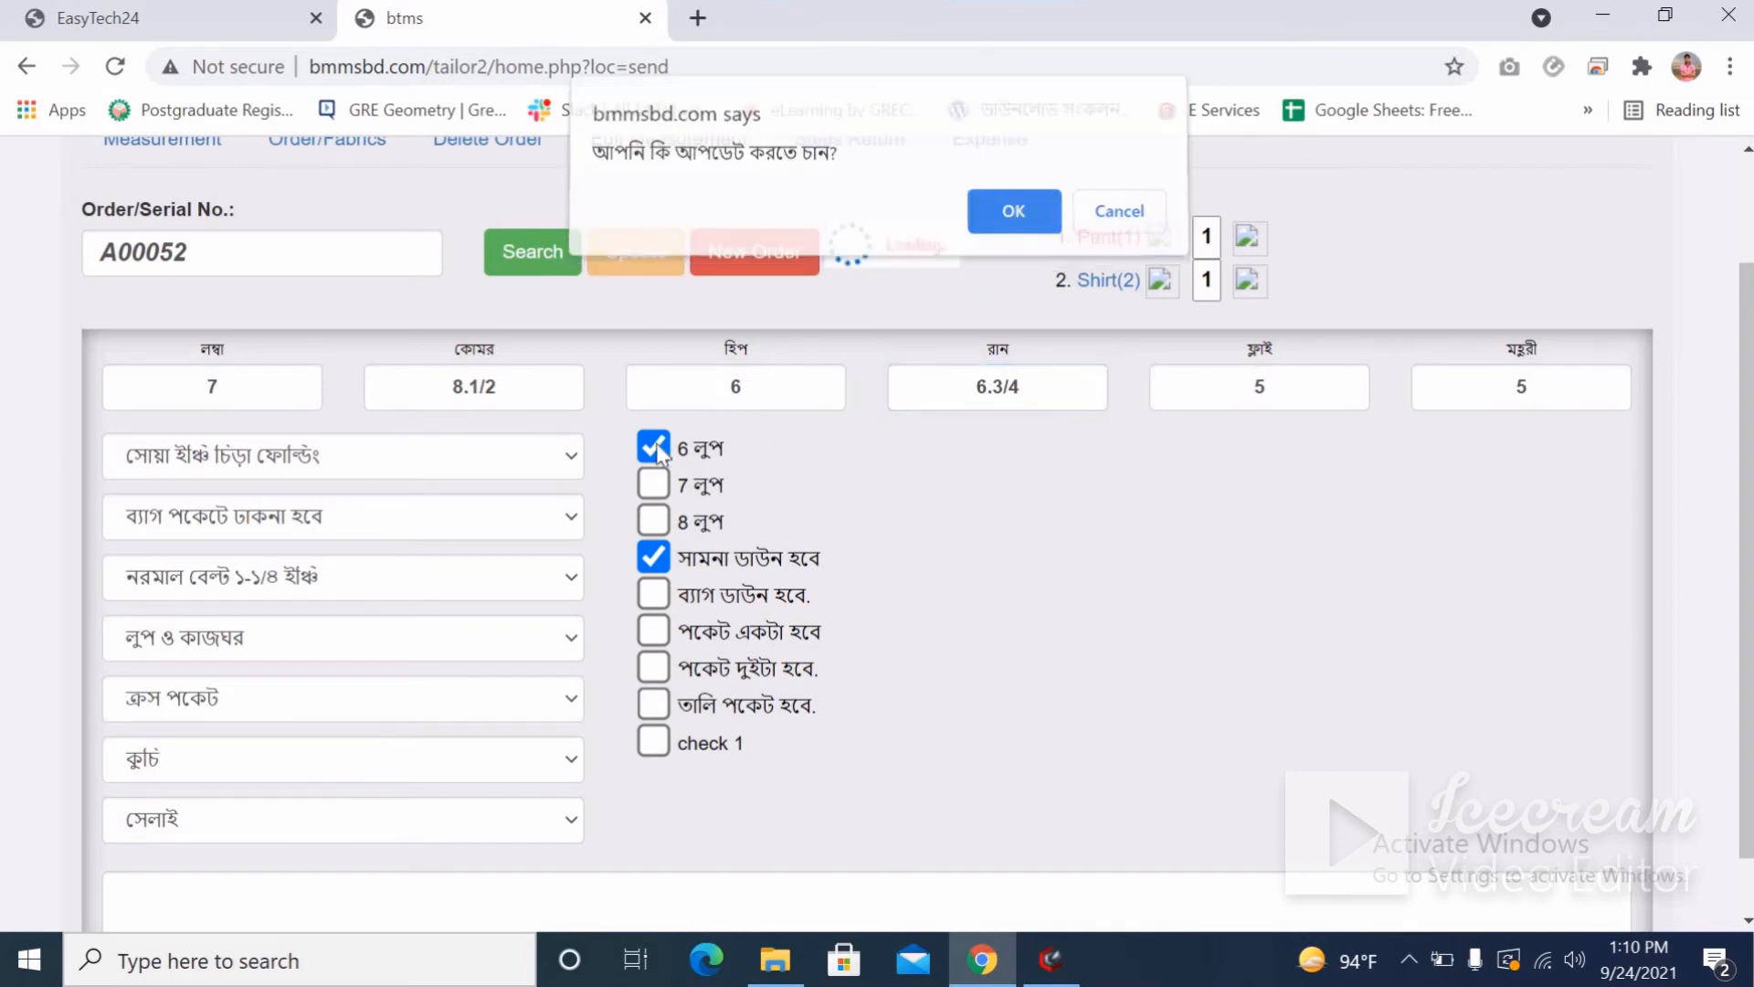
{"action": "left_click", "coordinate": [1013, 222]}
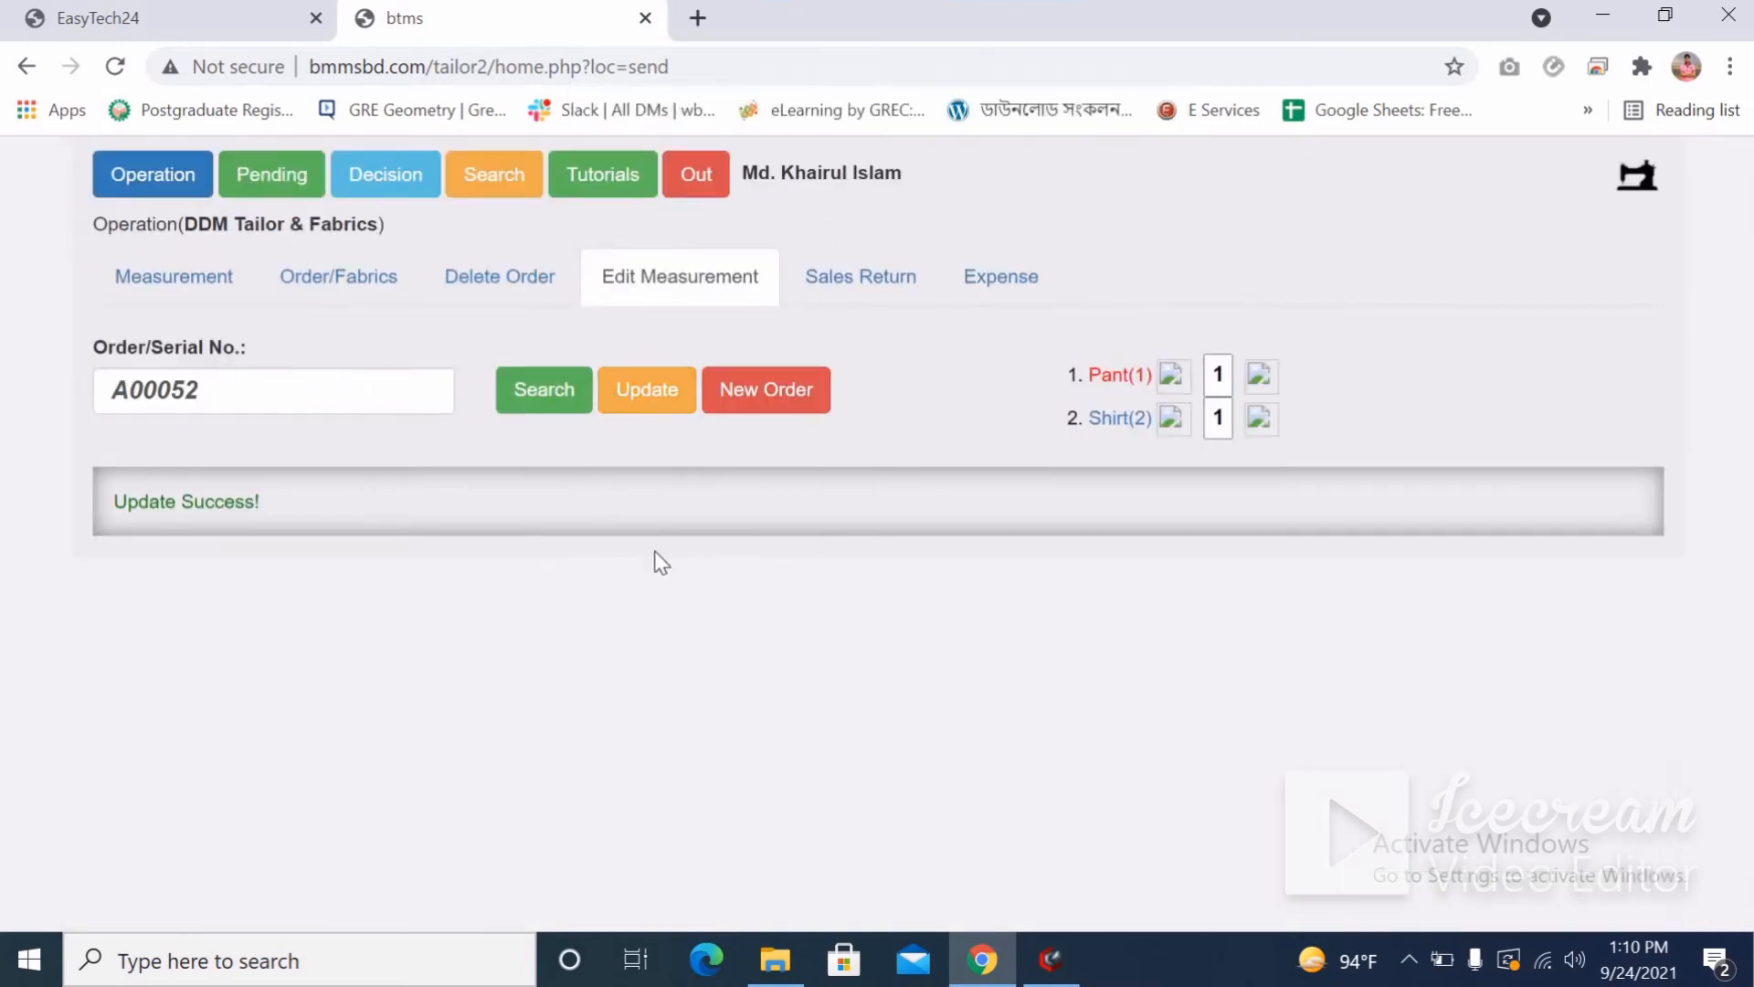
Reopen Pant(1) and verify কোমর shows 8.1/2 and রান shows 6.3/4.
{"action": "left_click", "coordinate": [1111, 382]}
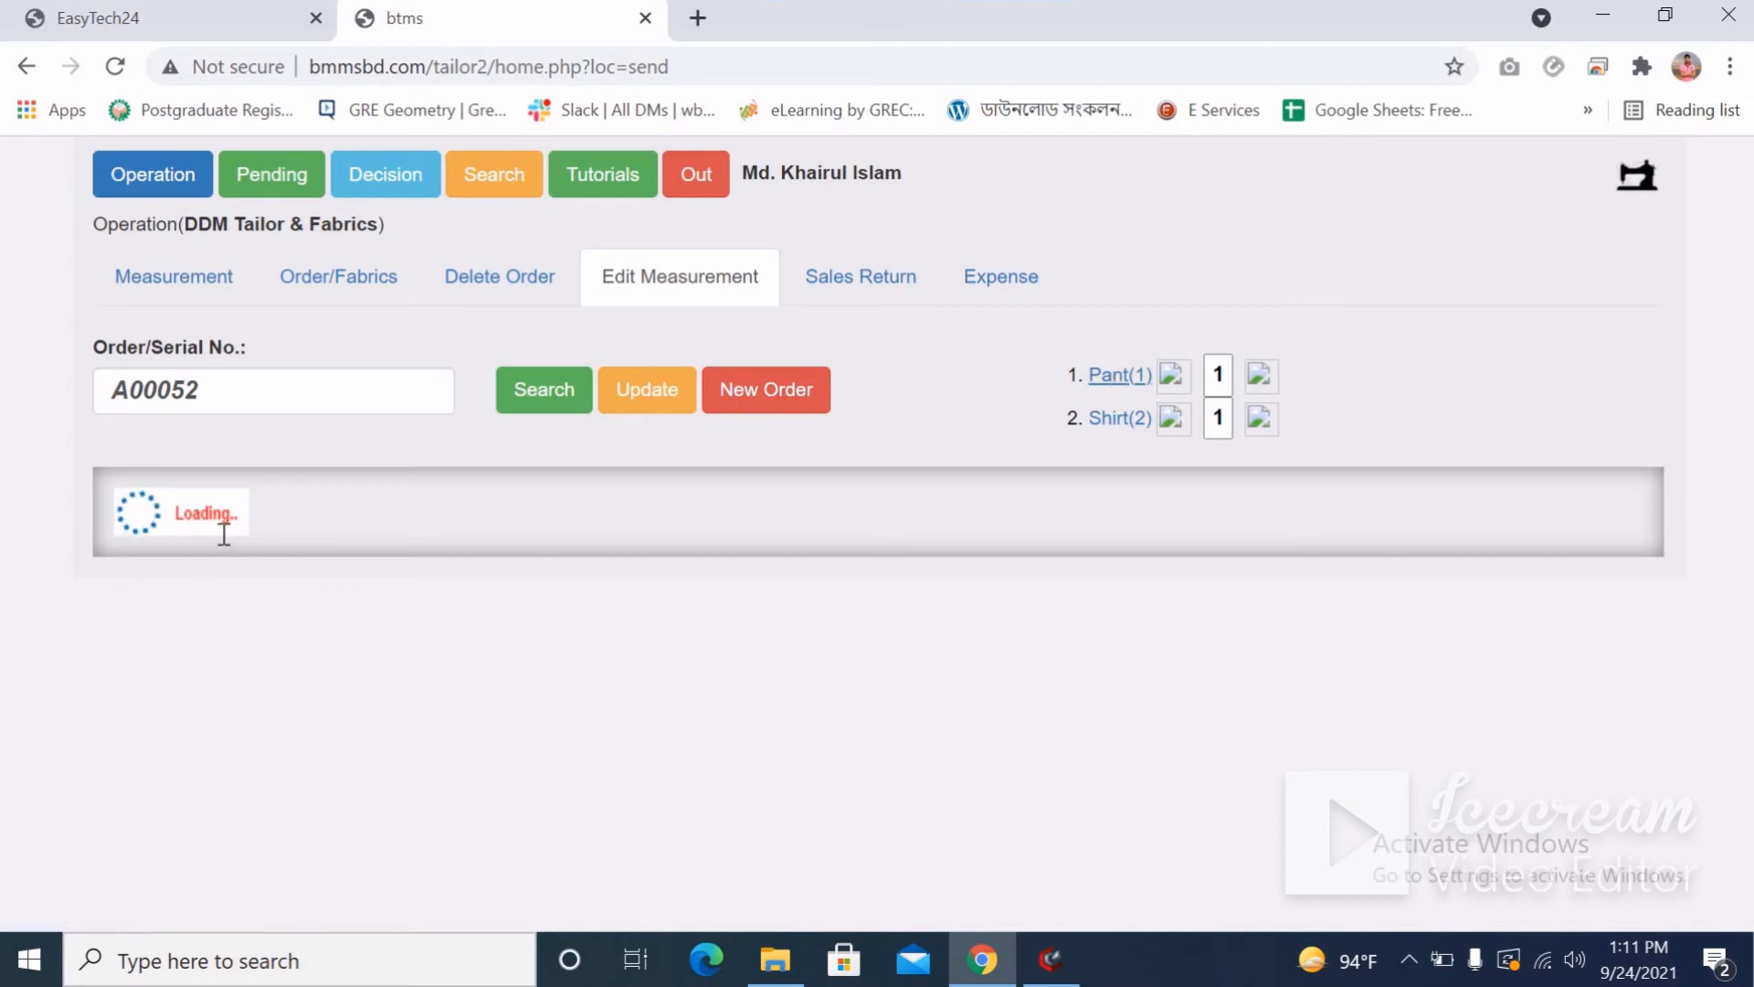
{"action": "scroll", "coordinate": [512, 384], "scroll_direction": "down", "scroll_amount": 1}
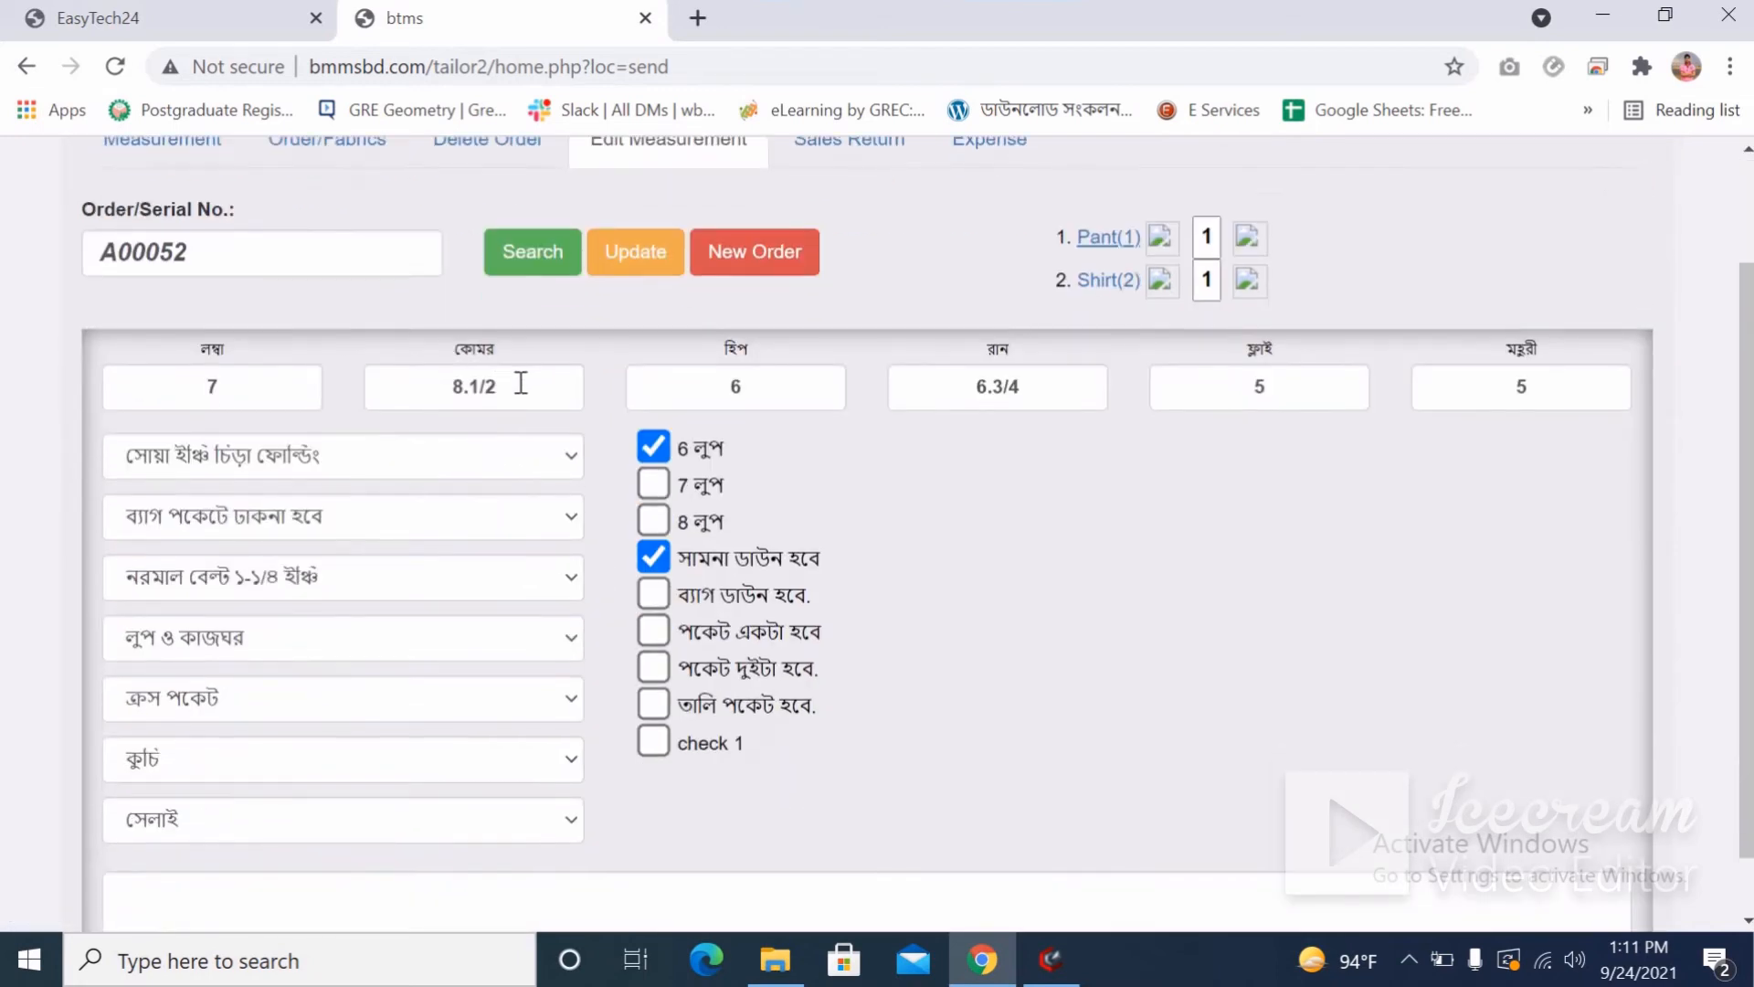
{"action": "triple_click", "coordinate": [445, 386]}
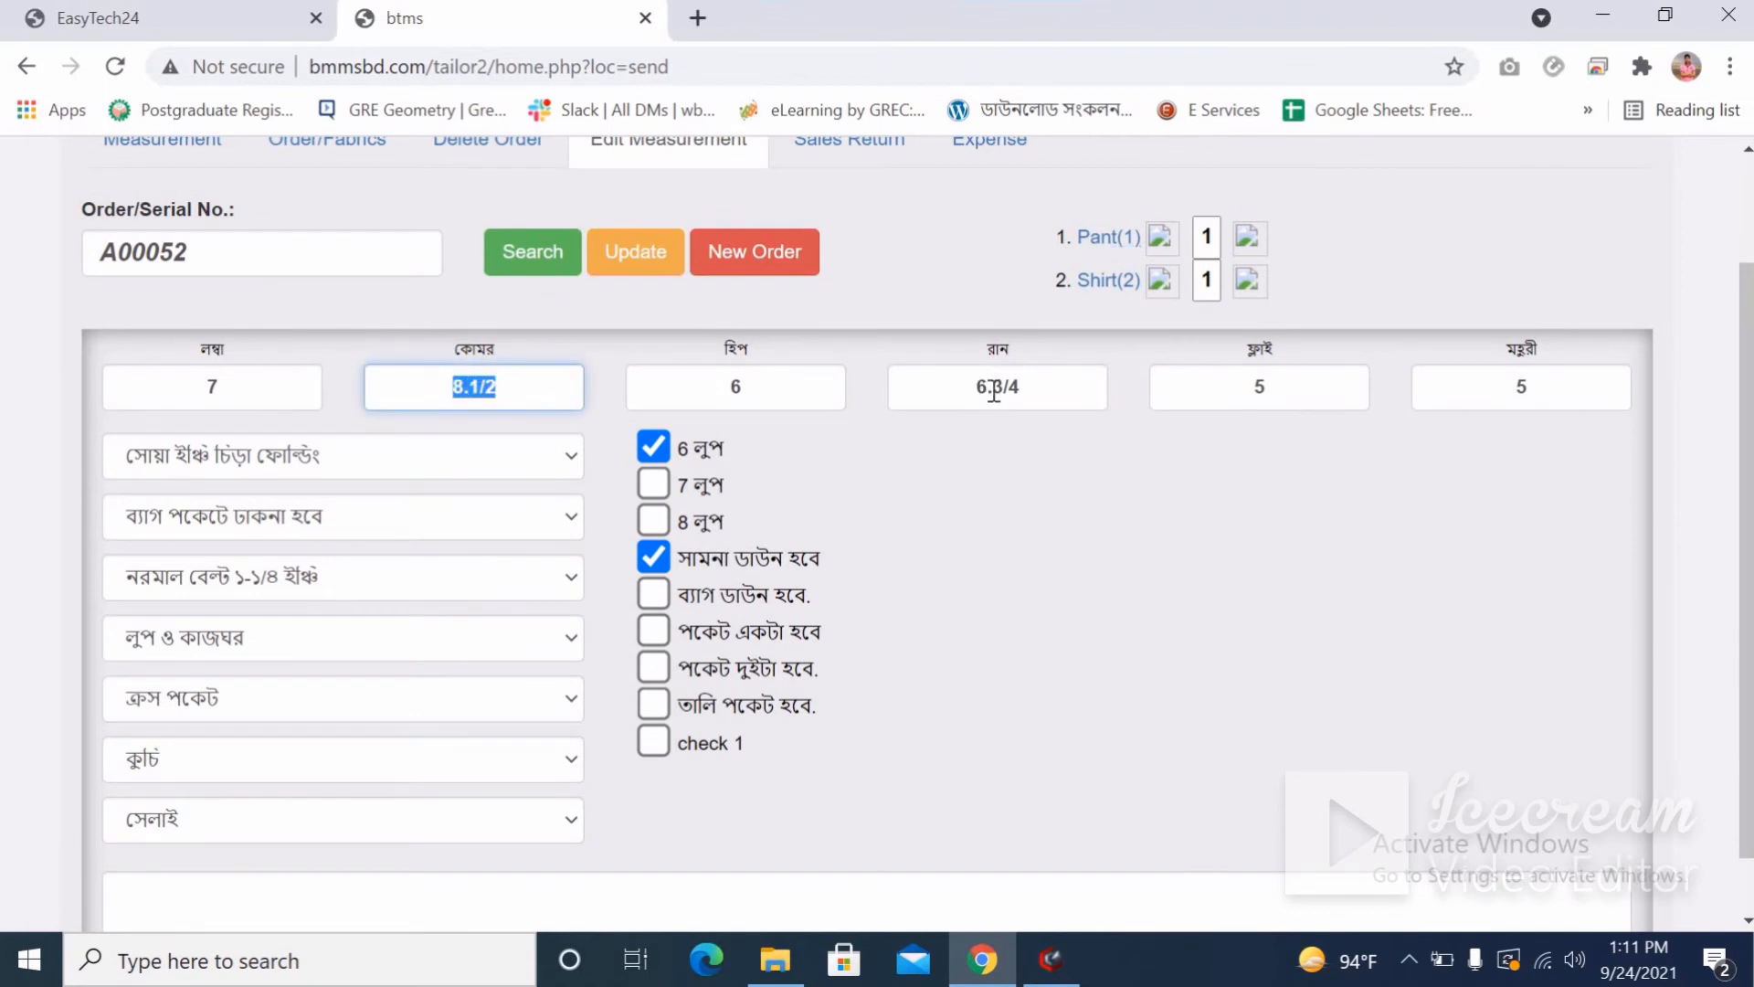
{"action": "triple_click", "coordinate": [1030, 388]}
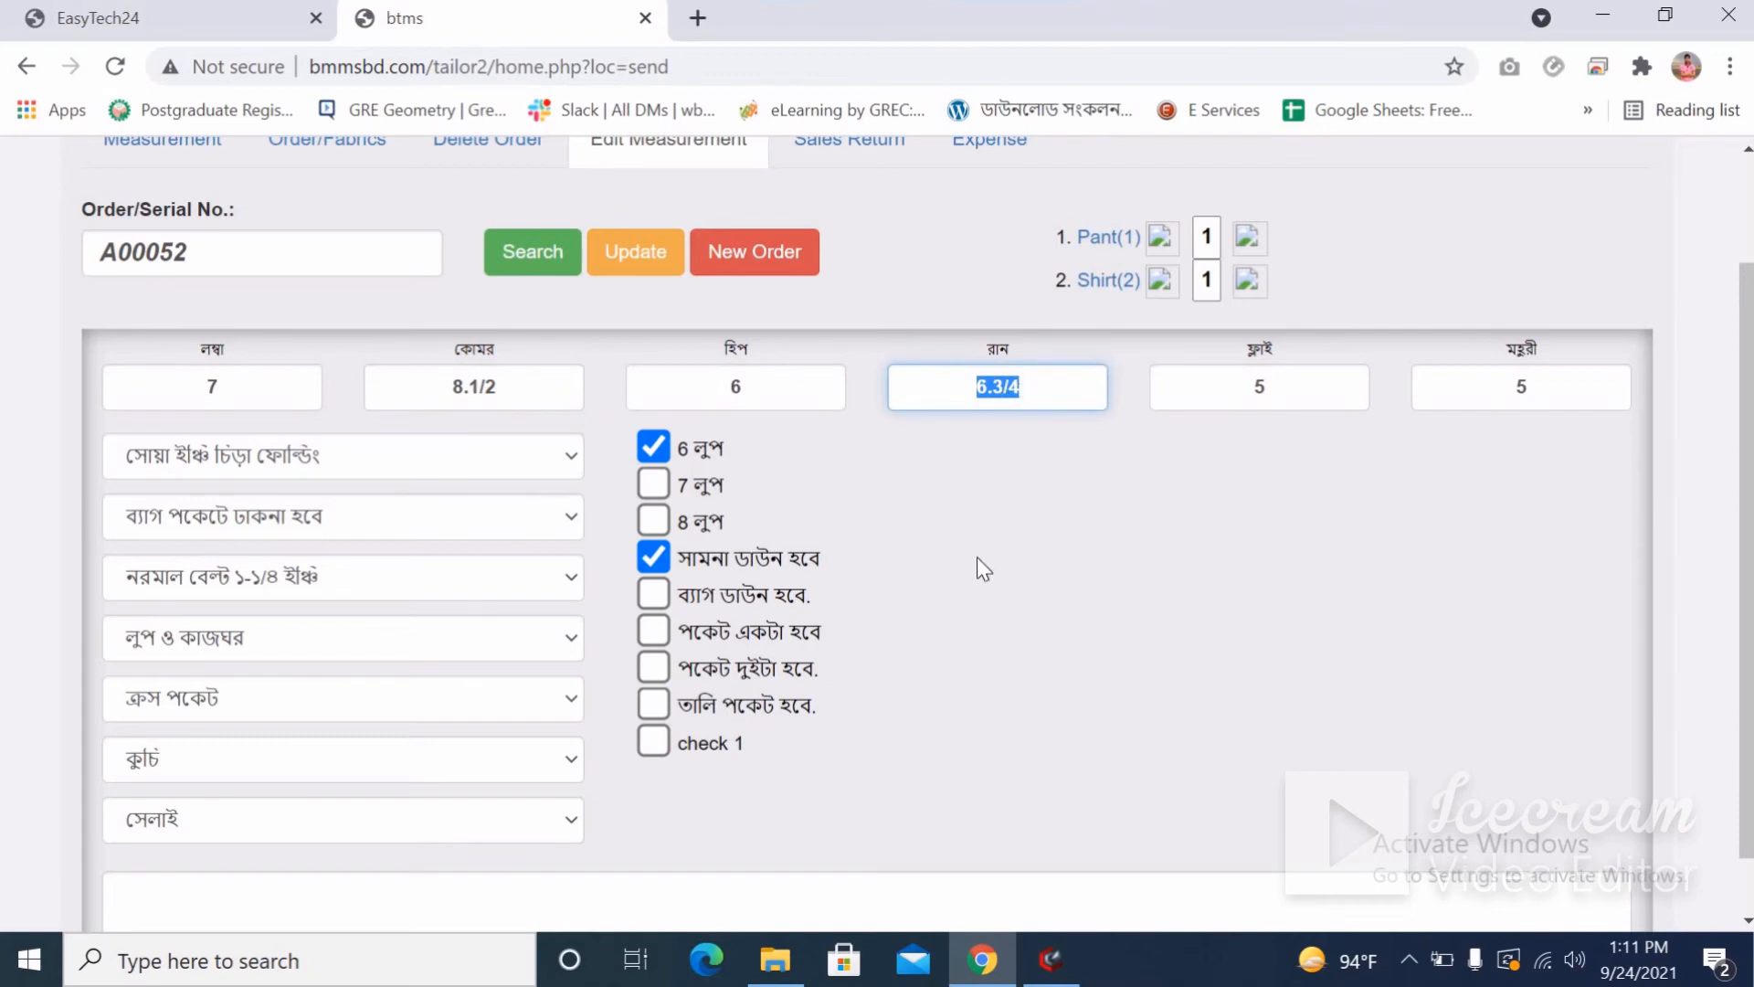
{"action": "scroll", "coordinate": [978, 557], "scroll_direction": "up", "scroll_amount": 2}
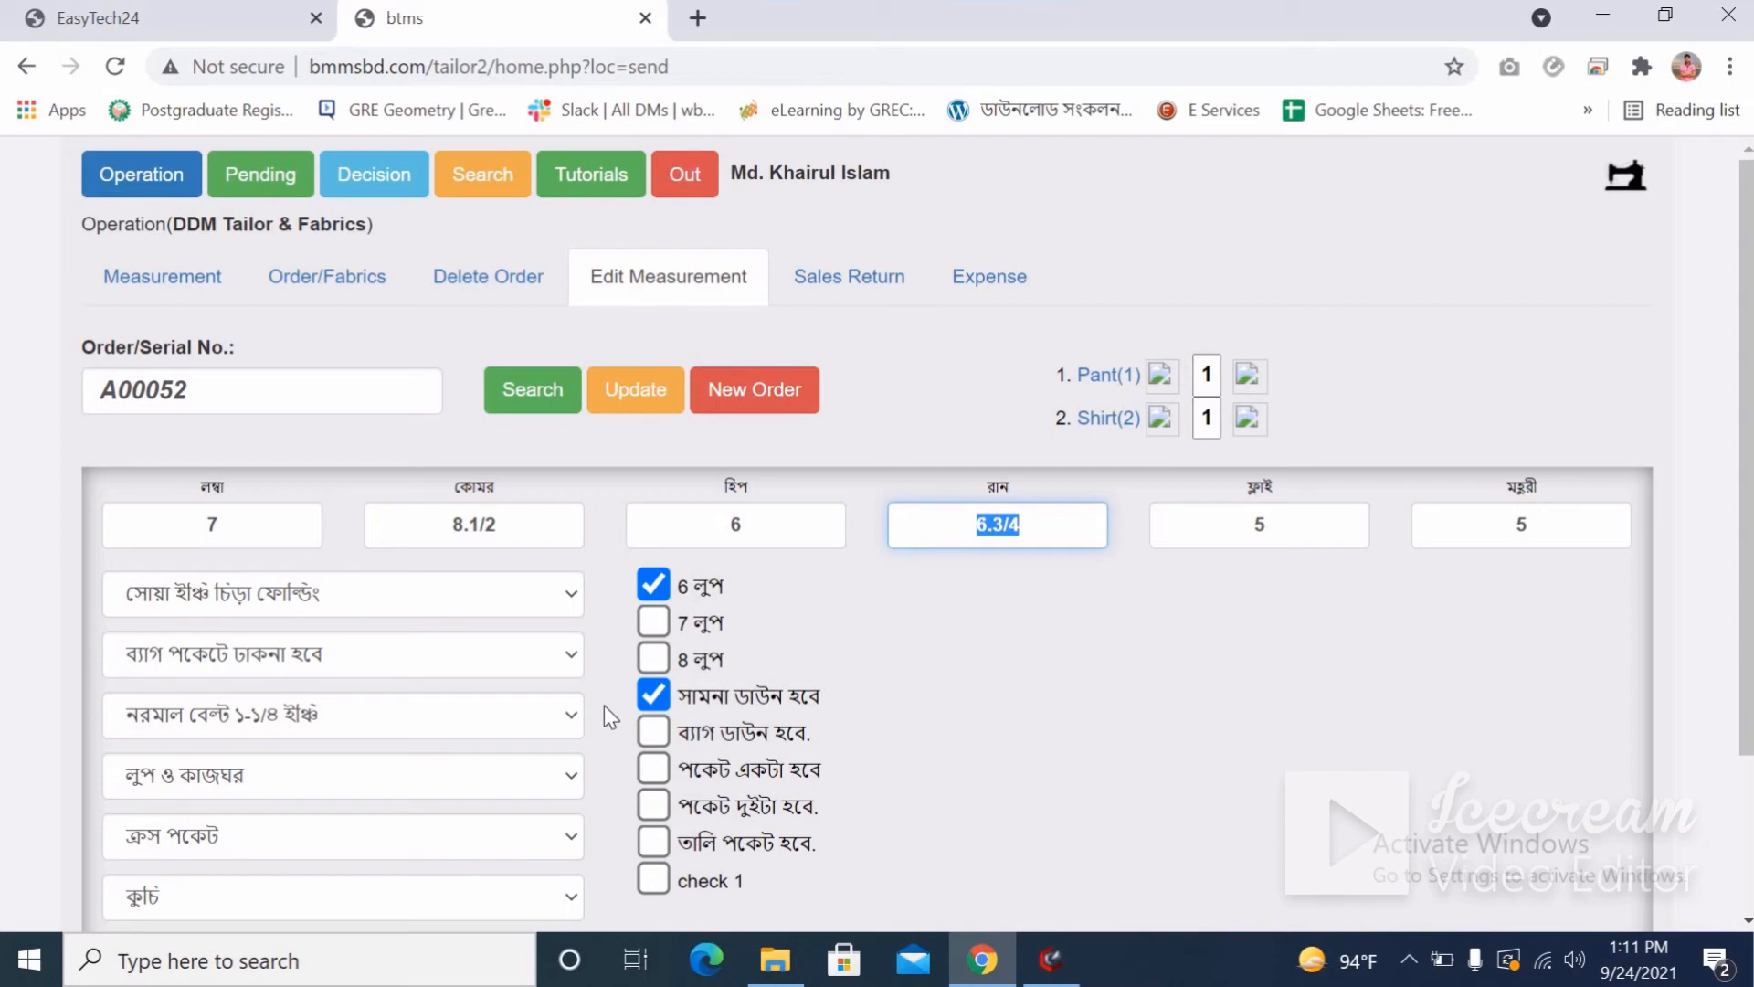
{"action": "left_click", "coordinate": [325, 585]}
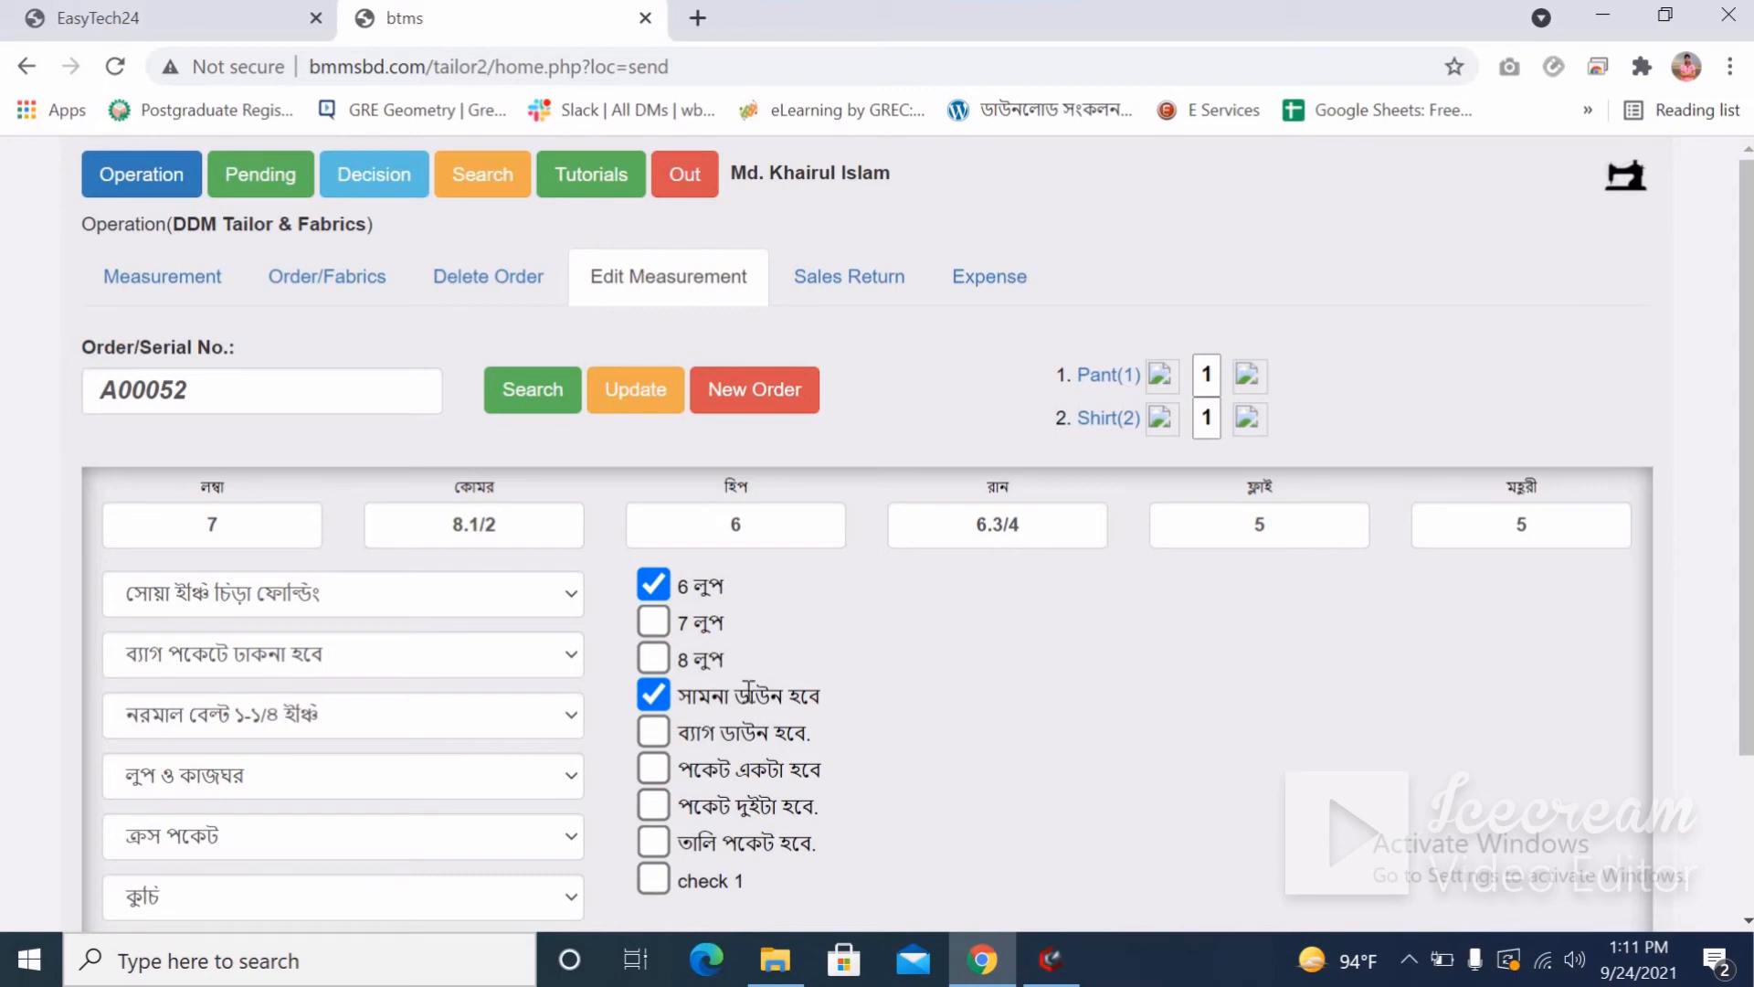
Save A00052's pant measurements as a new order with quantity 2.
{"action": "left_click", "coordinate": [749, 399]}
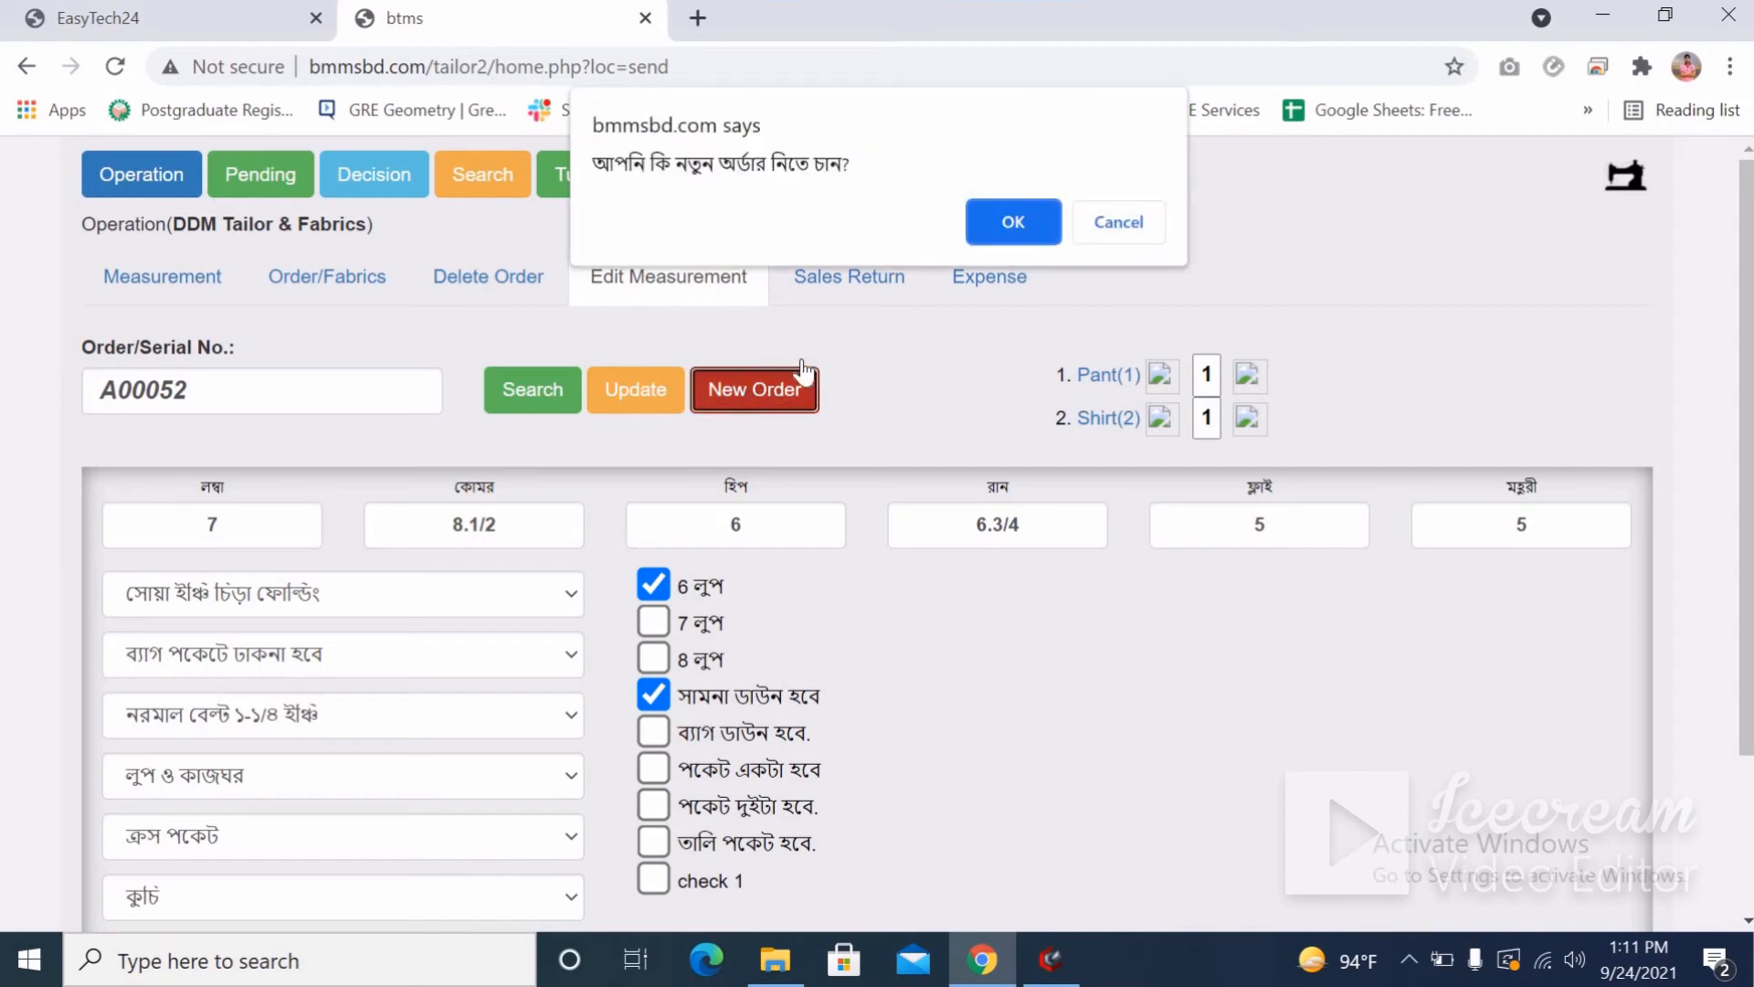
{"action": "left_click", "coordinate": [1005, 224]}
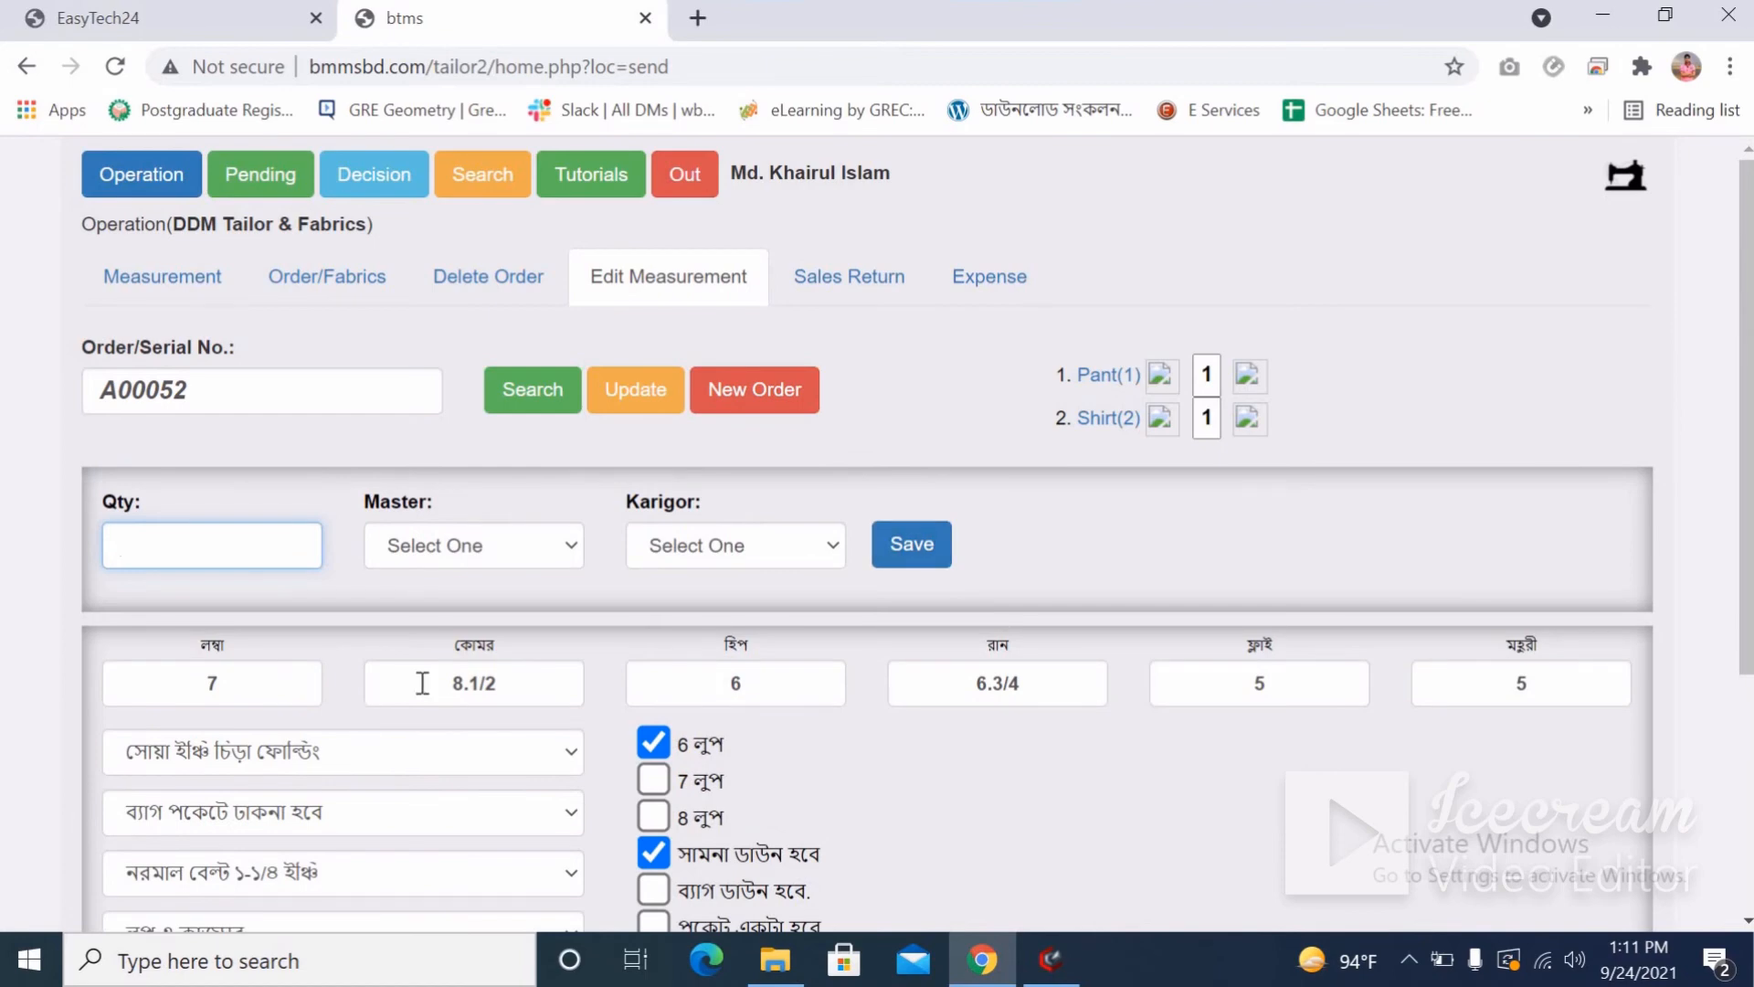
{"action": "scroll", "coordinate": [422, 683], "scroll_direction": "down", "scroll_amount": 3}
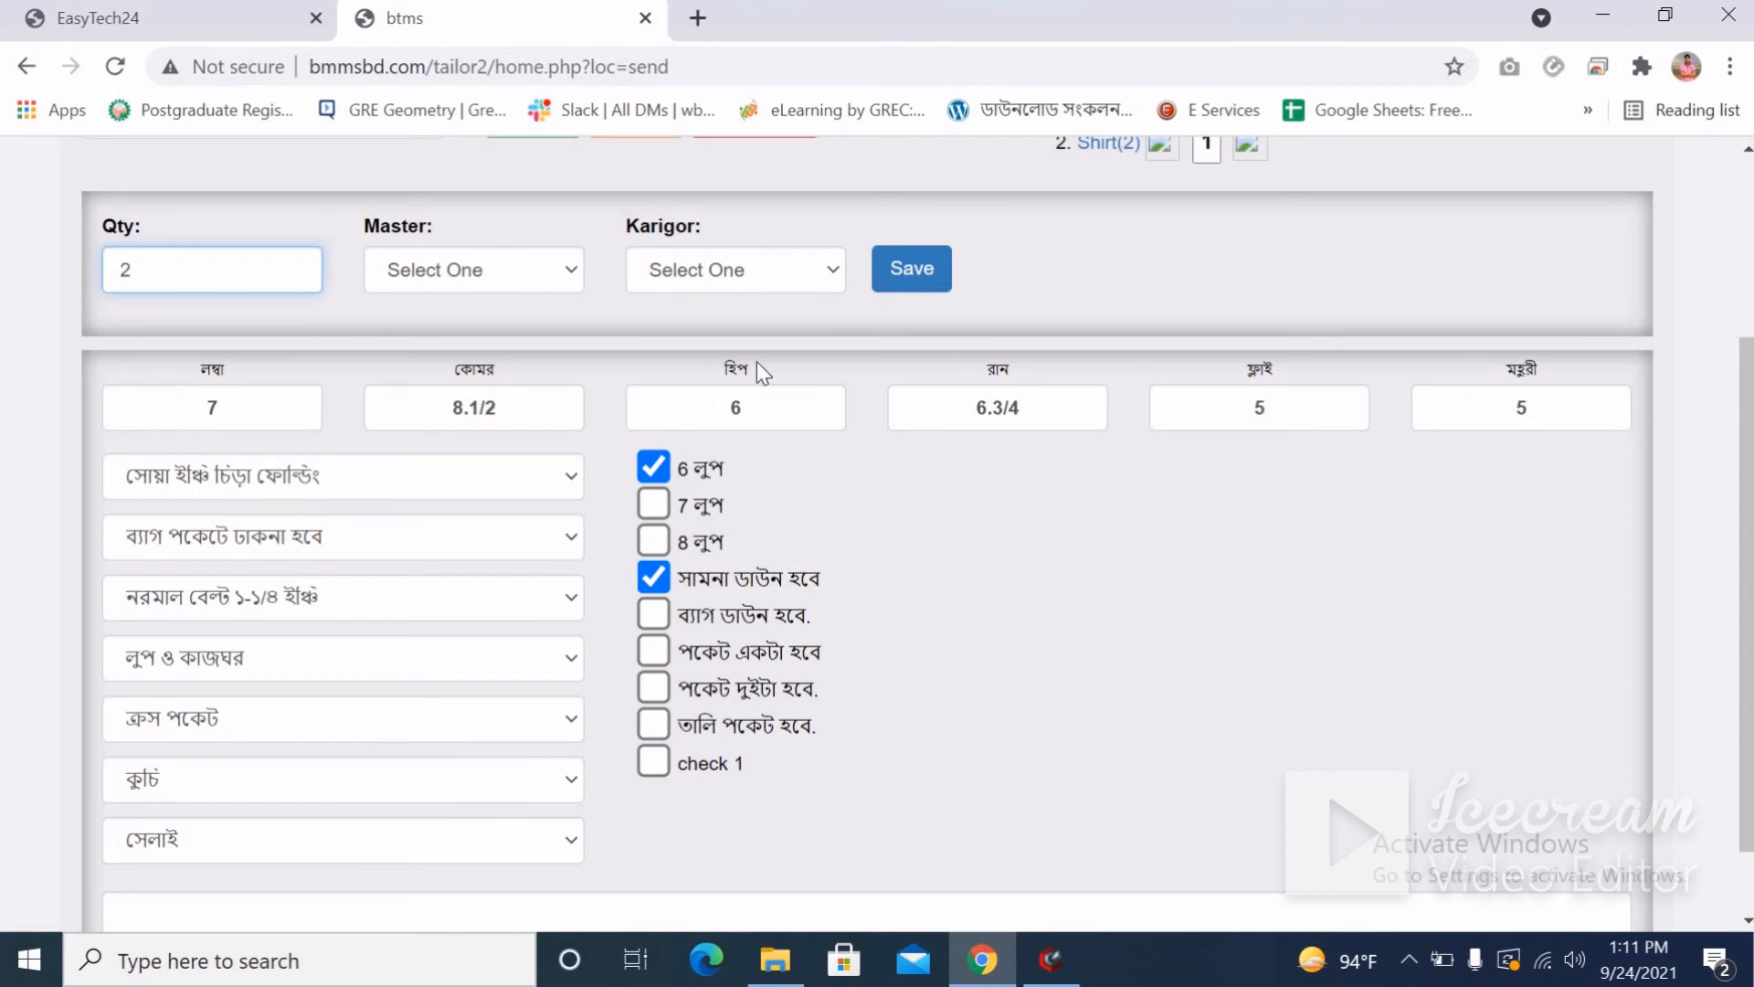
{"action": "left_click", "coordinate": [912, 267]}
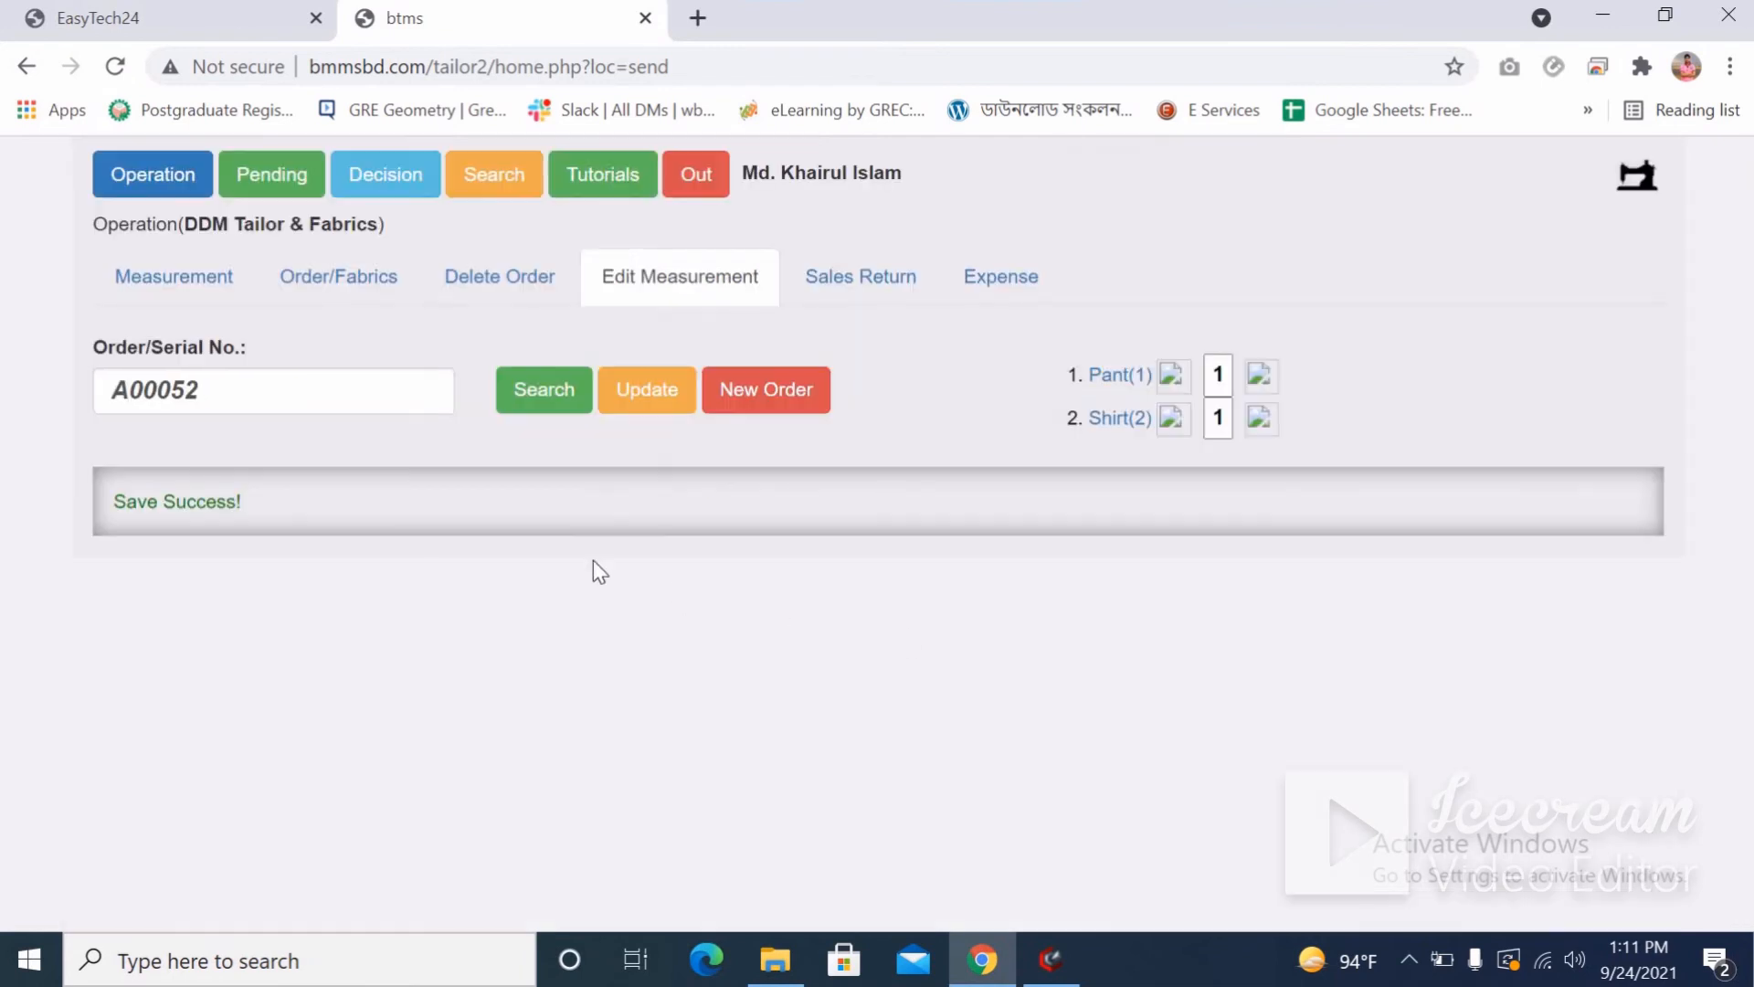
{"action": "left_click", "coordinate": [336, 279]}
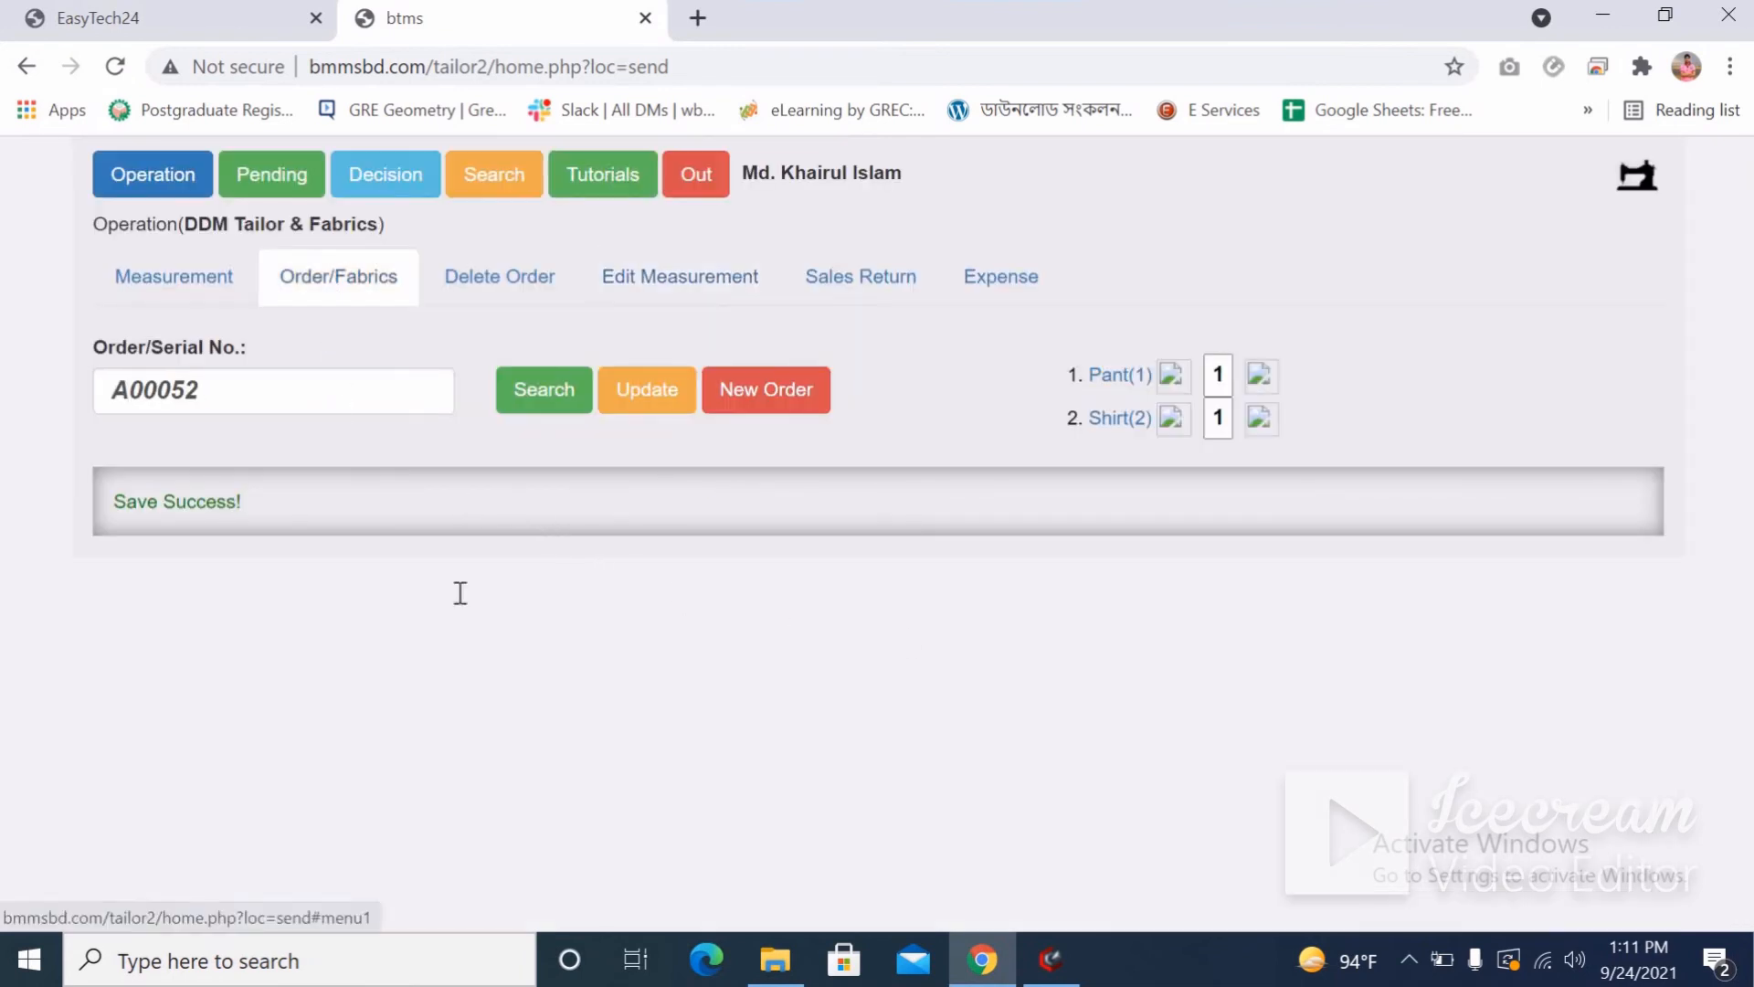
Check the blank A00053 form's Pant-2 item, Mobile Number and Advance/Receive fields, then return to Pending.
{"action": "scroll", "coordinate": [540, 787], "scroll_direction": "down", "scroll_amount": 5}
{"action": "scroll", "coordinate": [359, 745], "scroll_direction": "down", "scroll_amount": 2}
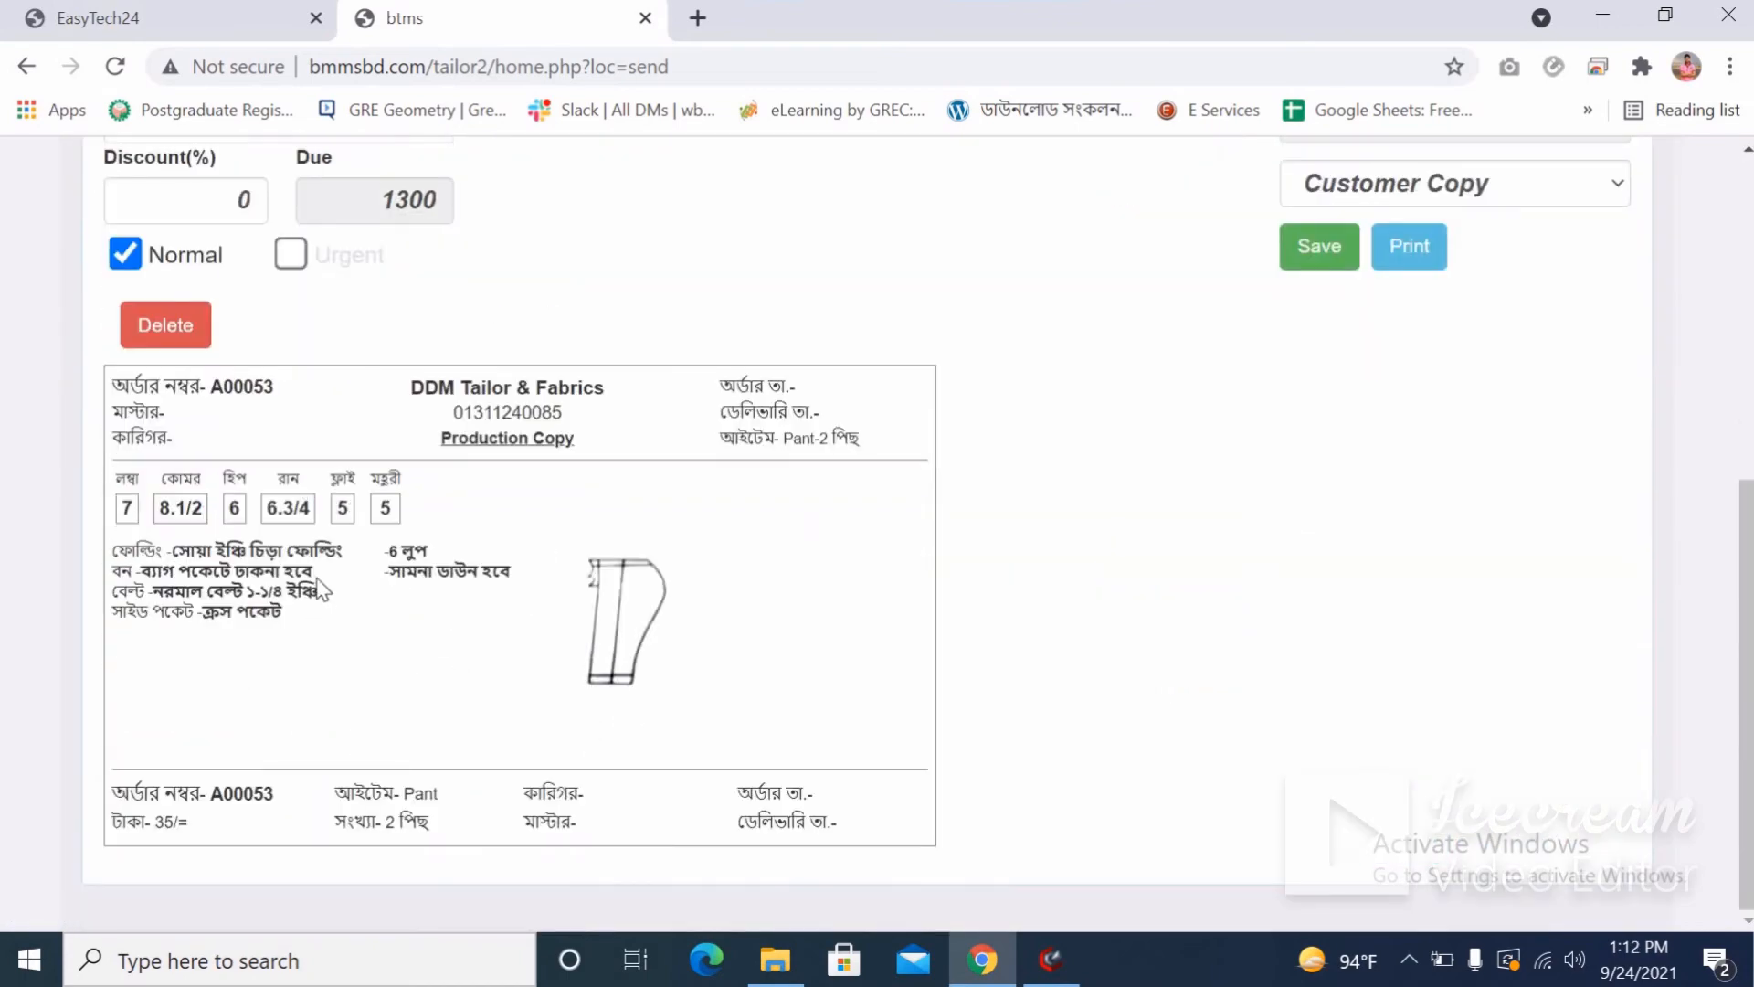
{"action": "left_click_drag", "start_coordinate": [829, 437], "coordinate": [791, 438]}
{"action": "scroll", "coordinate": [177, 513], "scroll_direction": "up", "scroll_amount": 5}
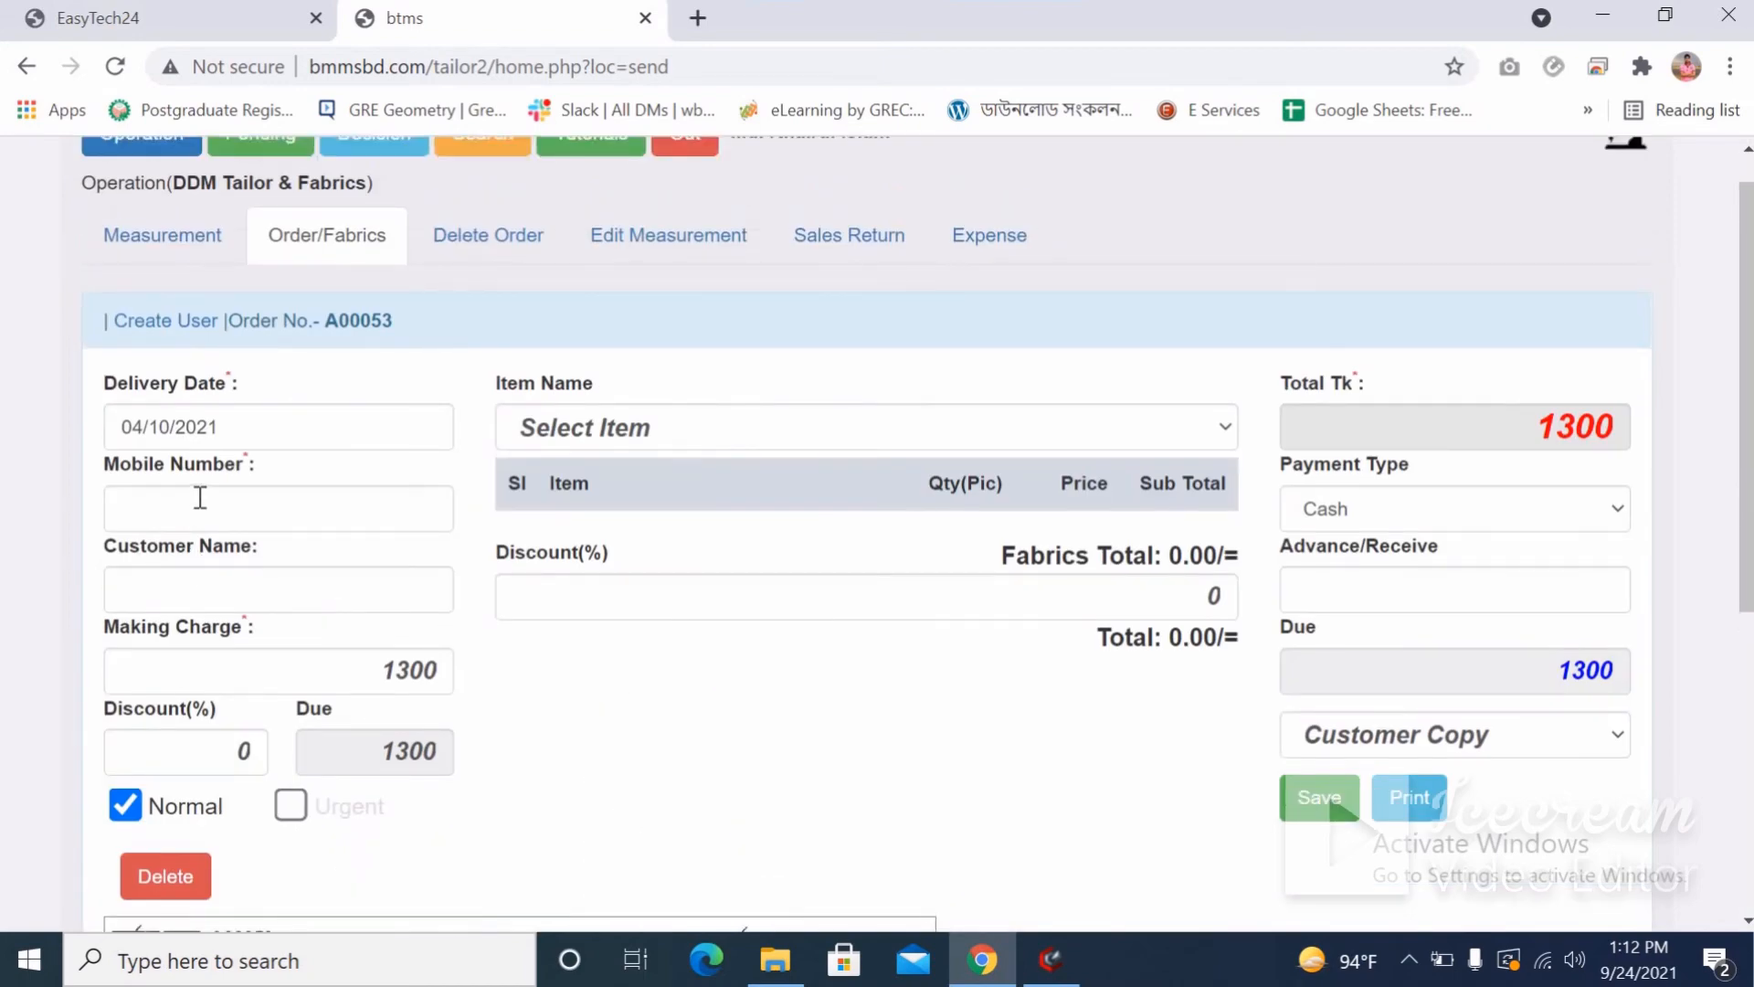
{"action": "left_click", "coordinate": [200, 498]}
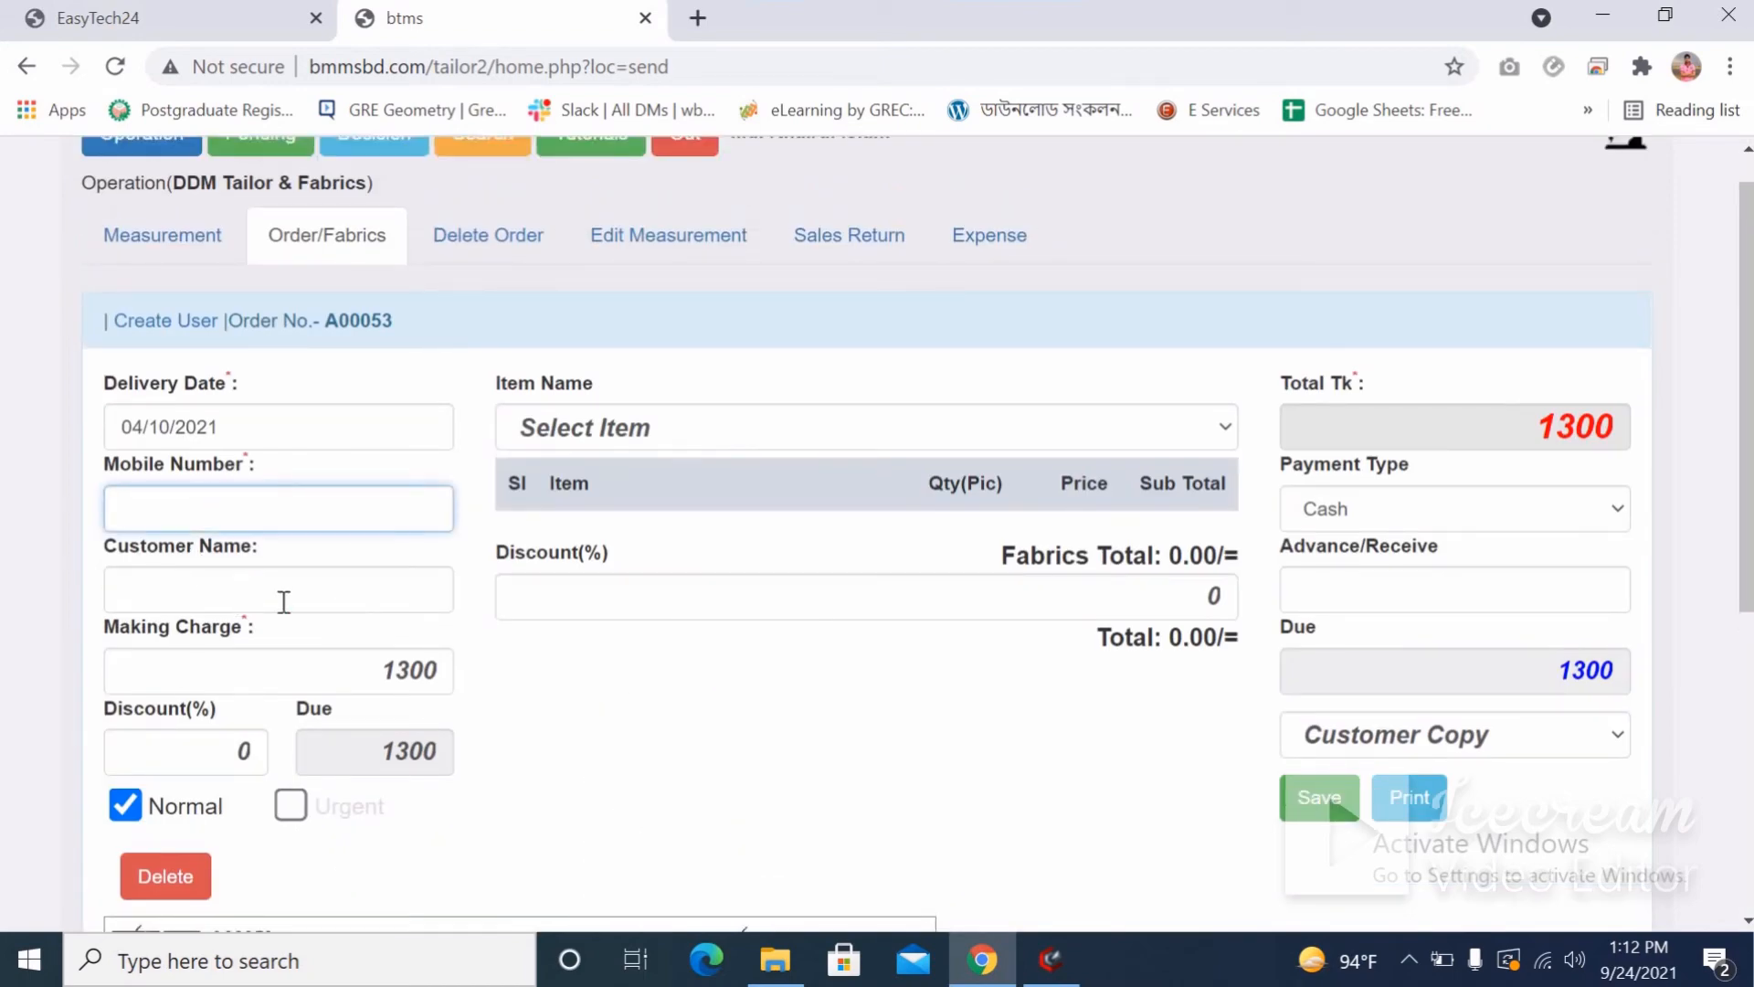
{"action": "left_click", "coordinate": [1611, 588]}
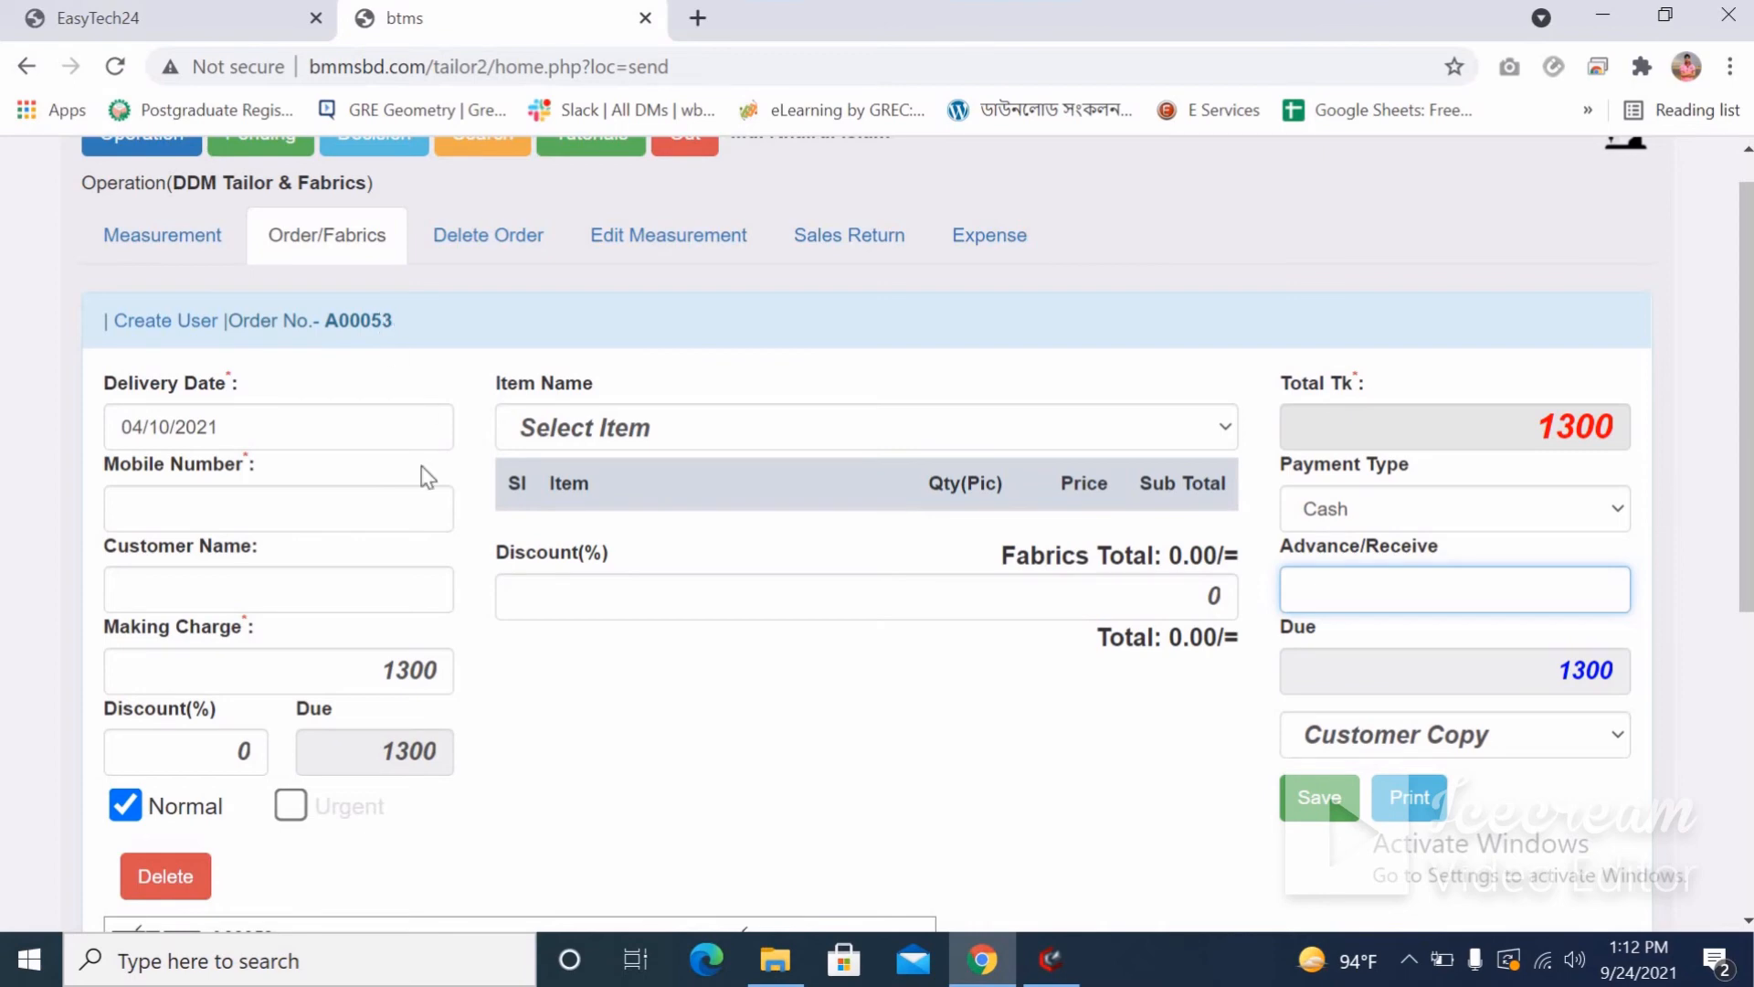
{"action": "scroll", "coordinate": [392, 483], "scroll_direction": "up", "scroll_amount": 1}
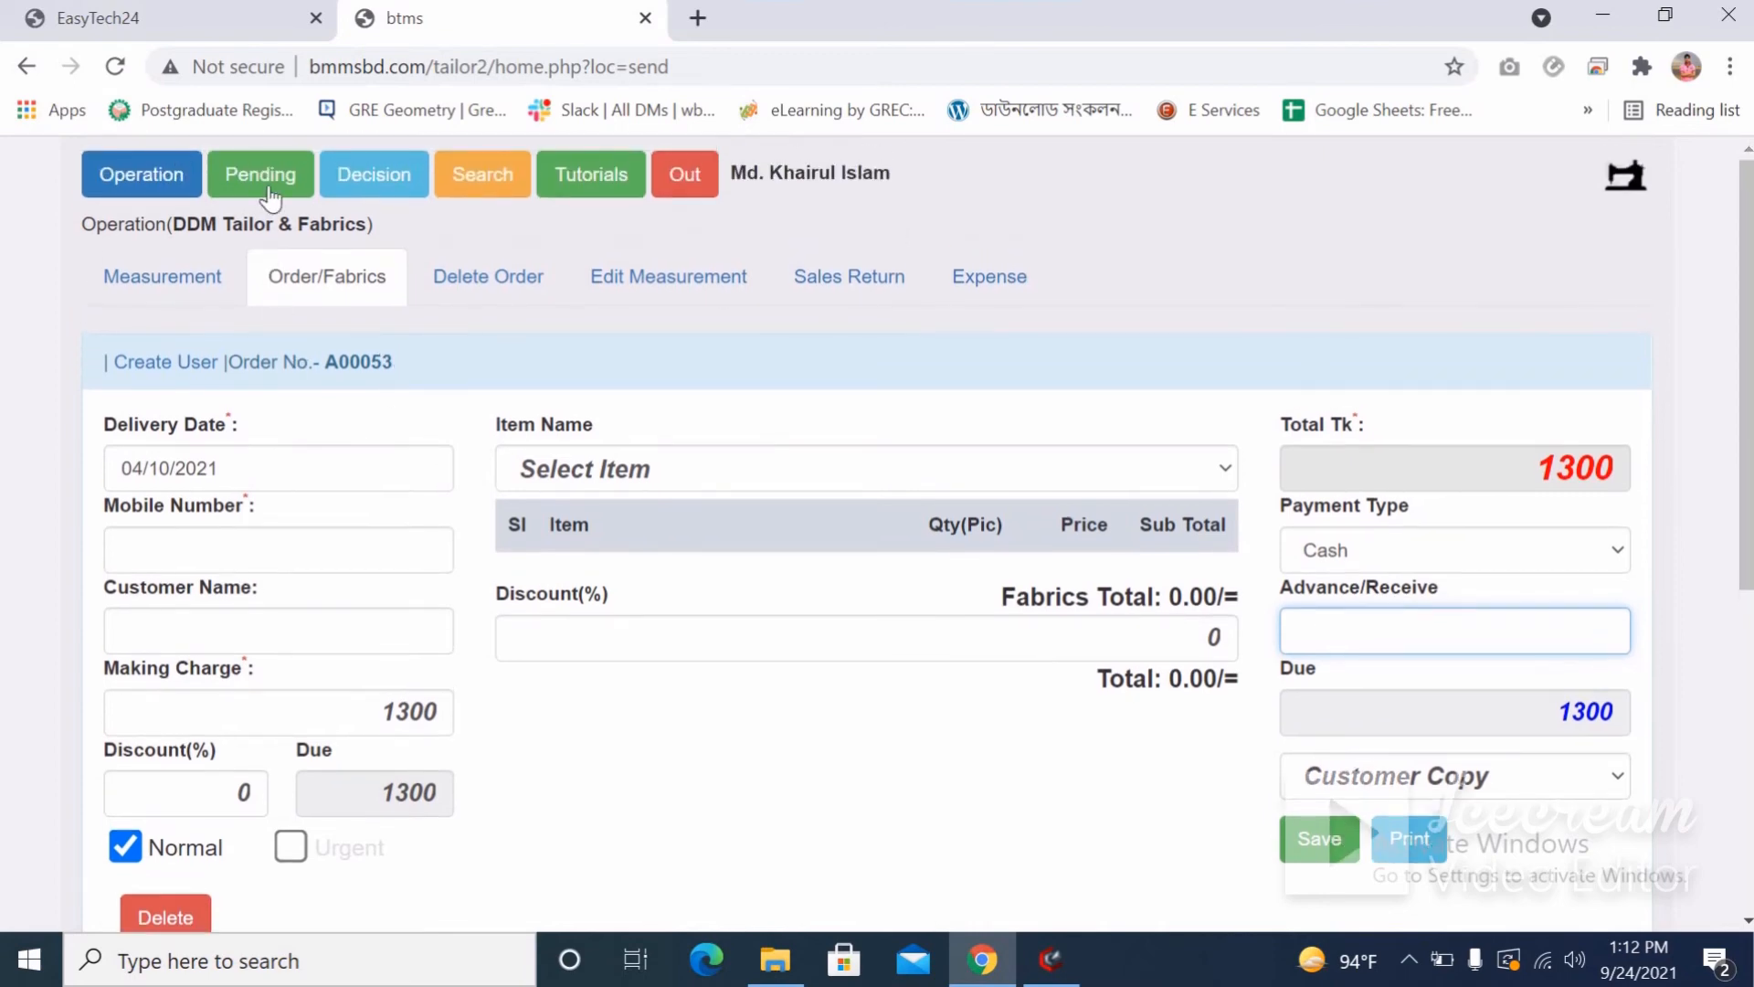
{"action": "left_click", "coordinate": [260, 173]}
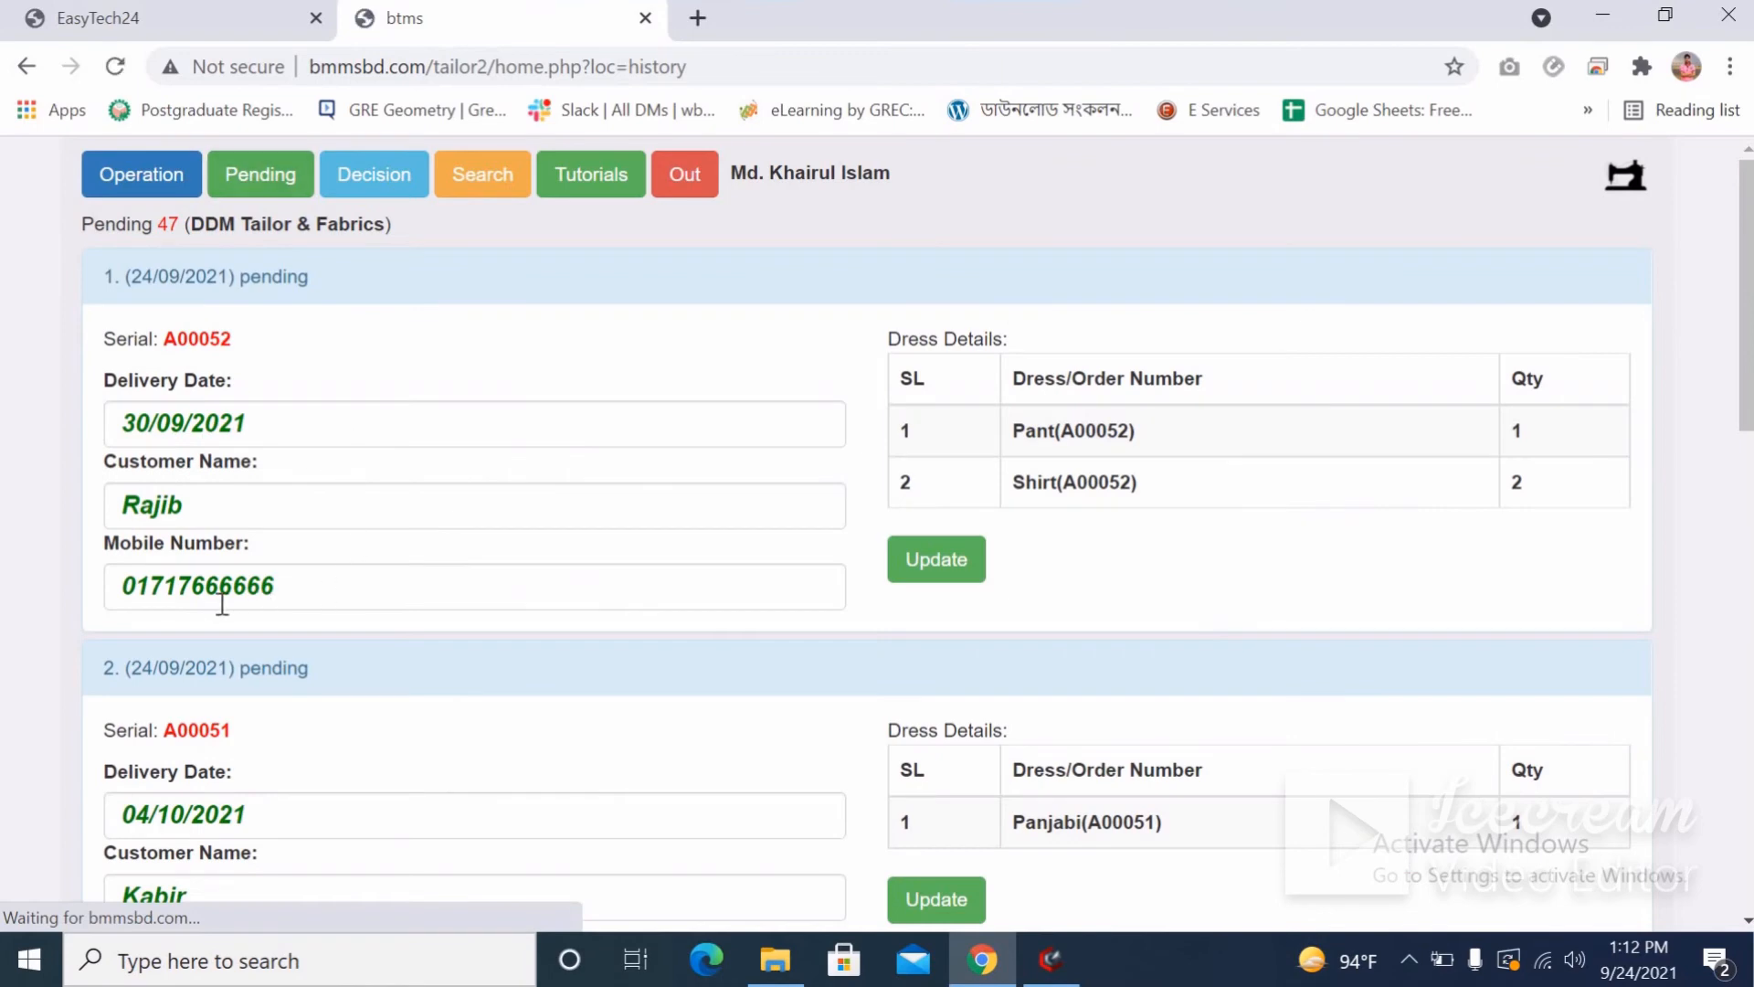
Copy A00052's customer mobile number from Pending and search it in Mobile/Order/Serial Number.
{"action": "double_click", "coordinate": [204, 583]}
{"action": "key", "text": "ctrl+c"}
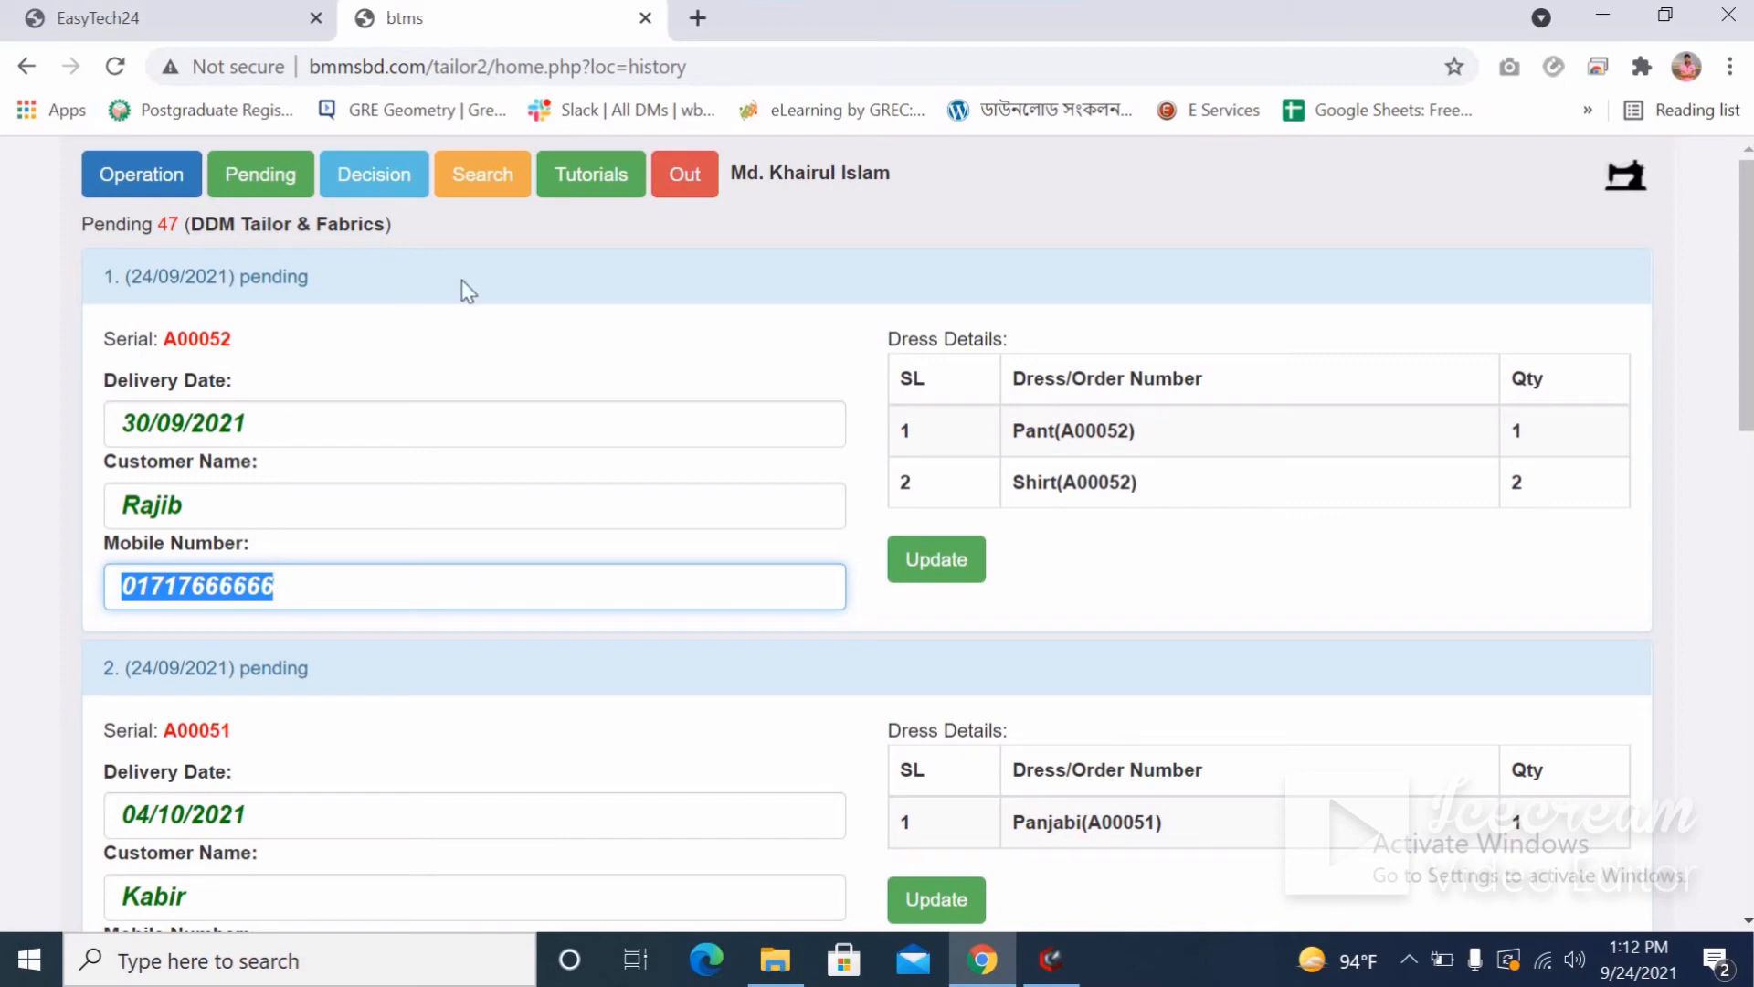
{"action": "left_click", "coordinate": [492, 183]}
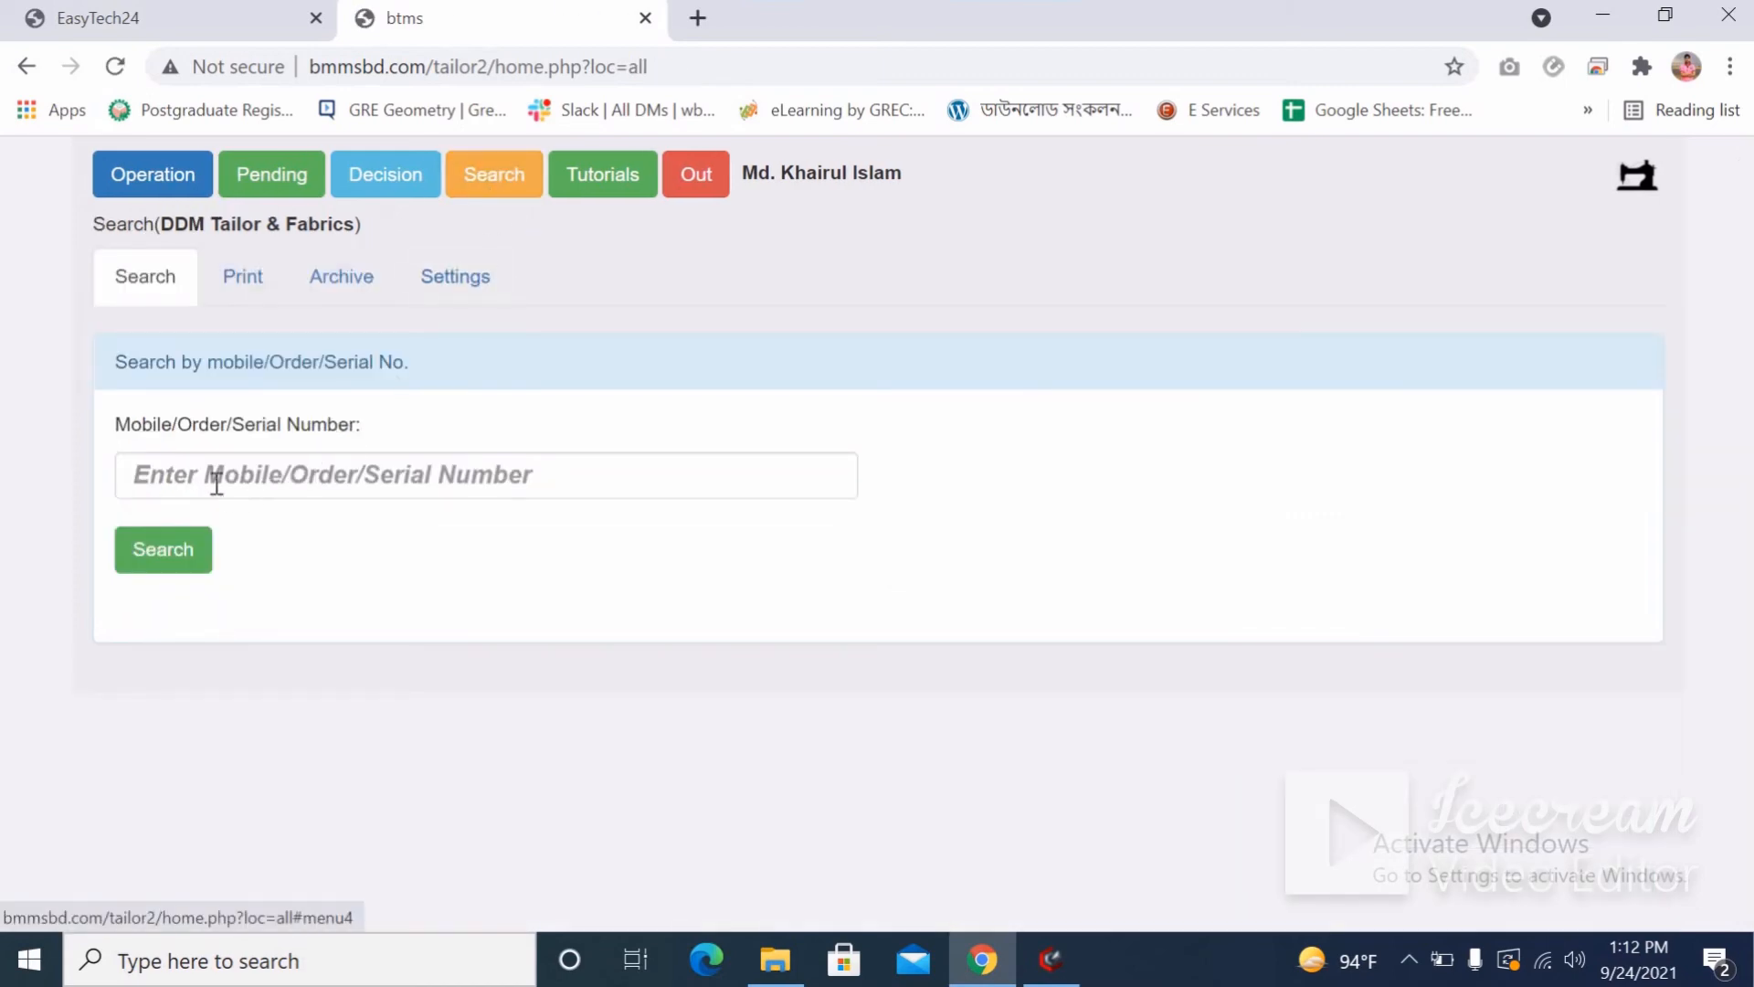
{"action": "left_click", "coordinate": [208, 474]}
{"action": "key", "text": "ctrl+v"}
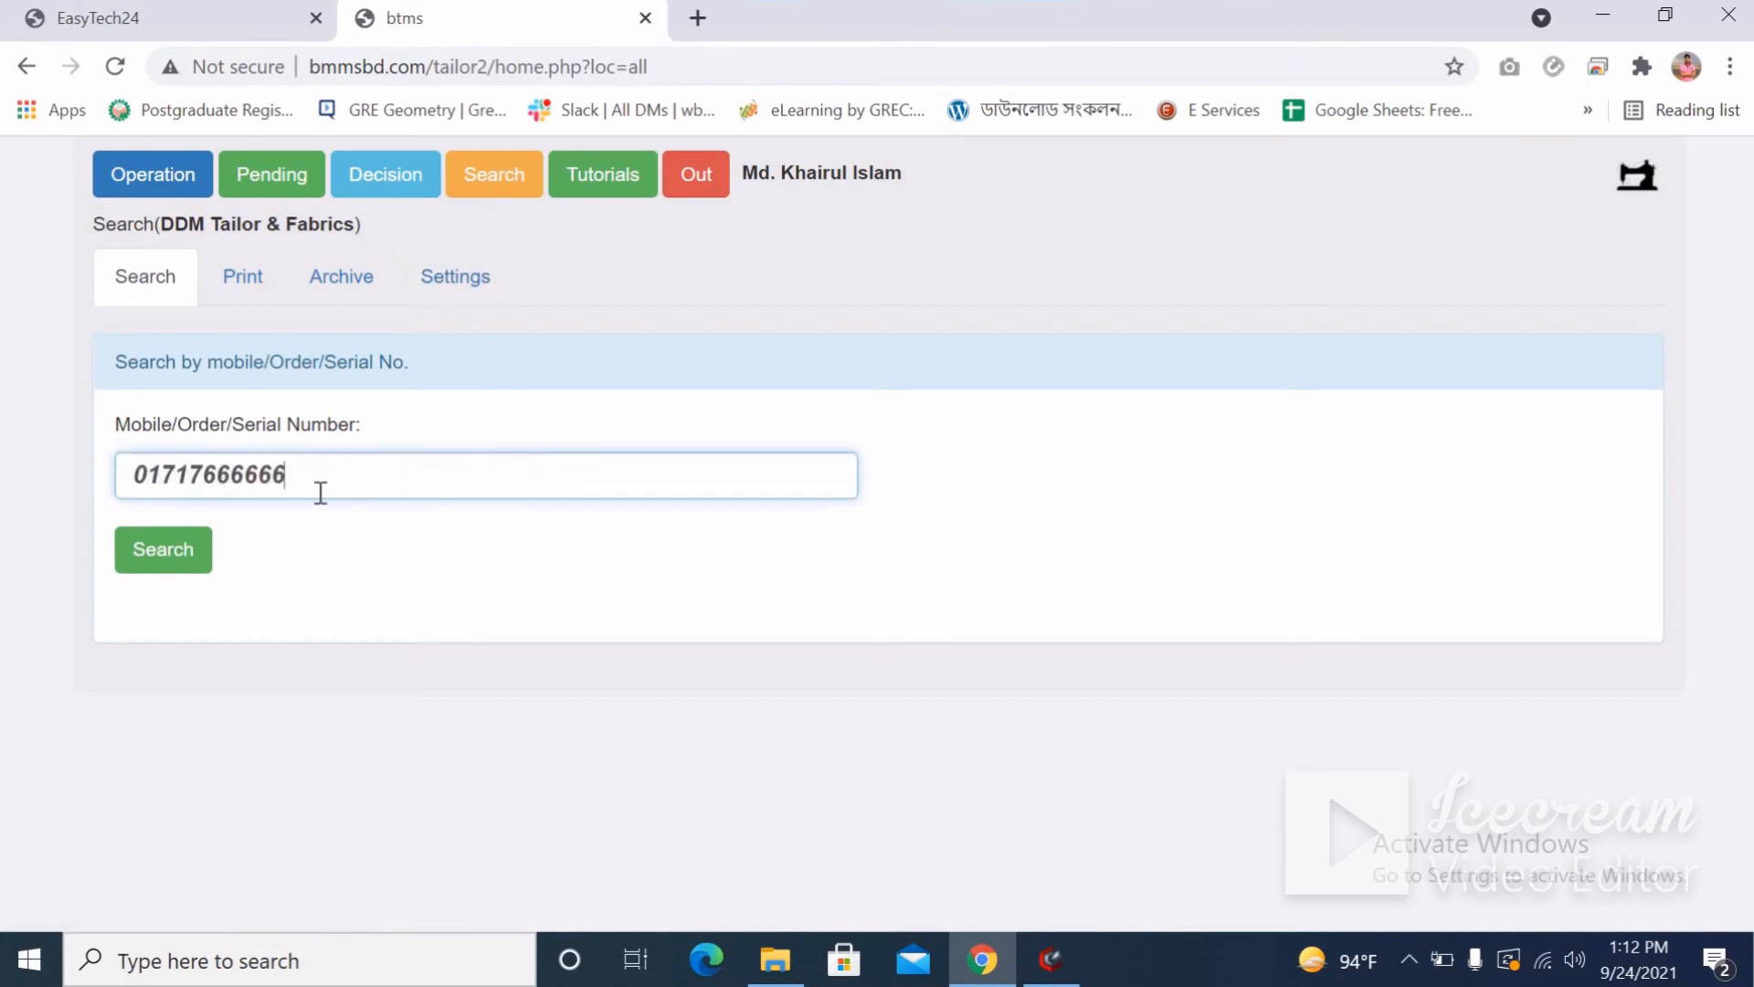
{"action": "left_click", "coordinate": [173, 545]}
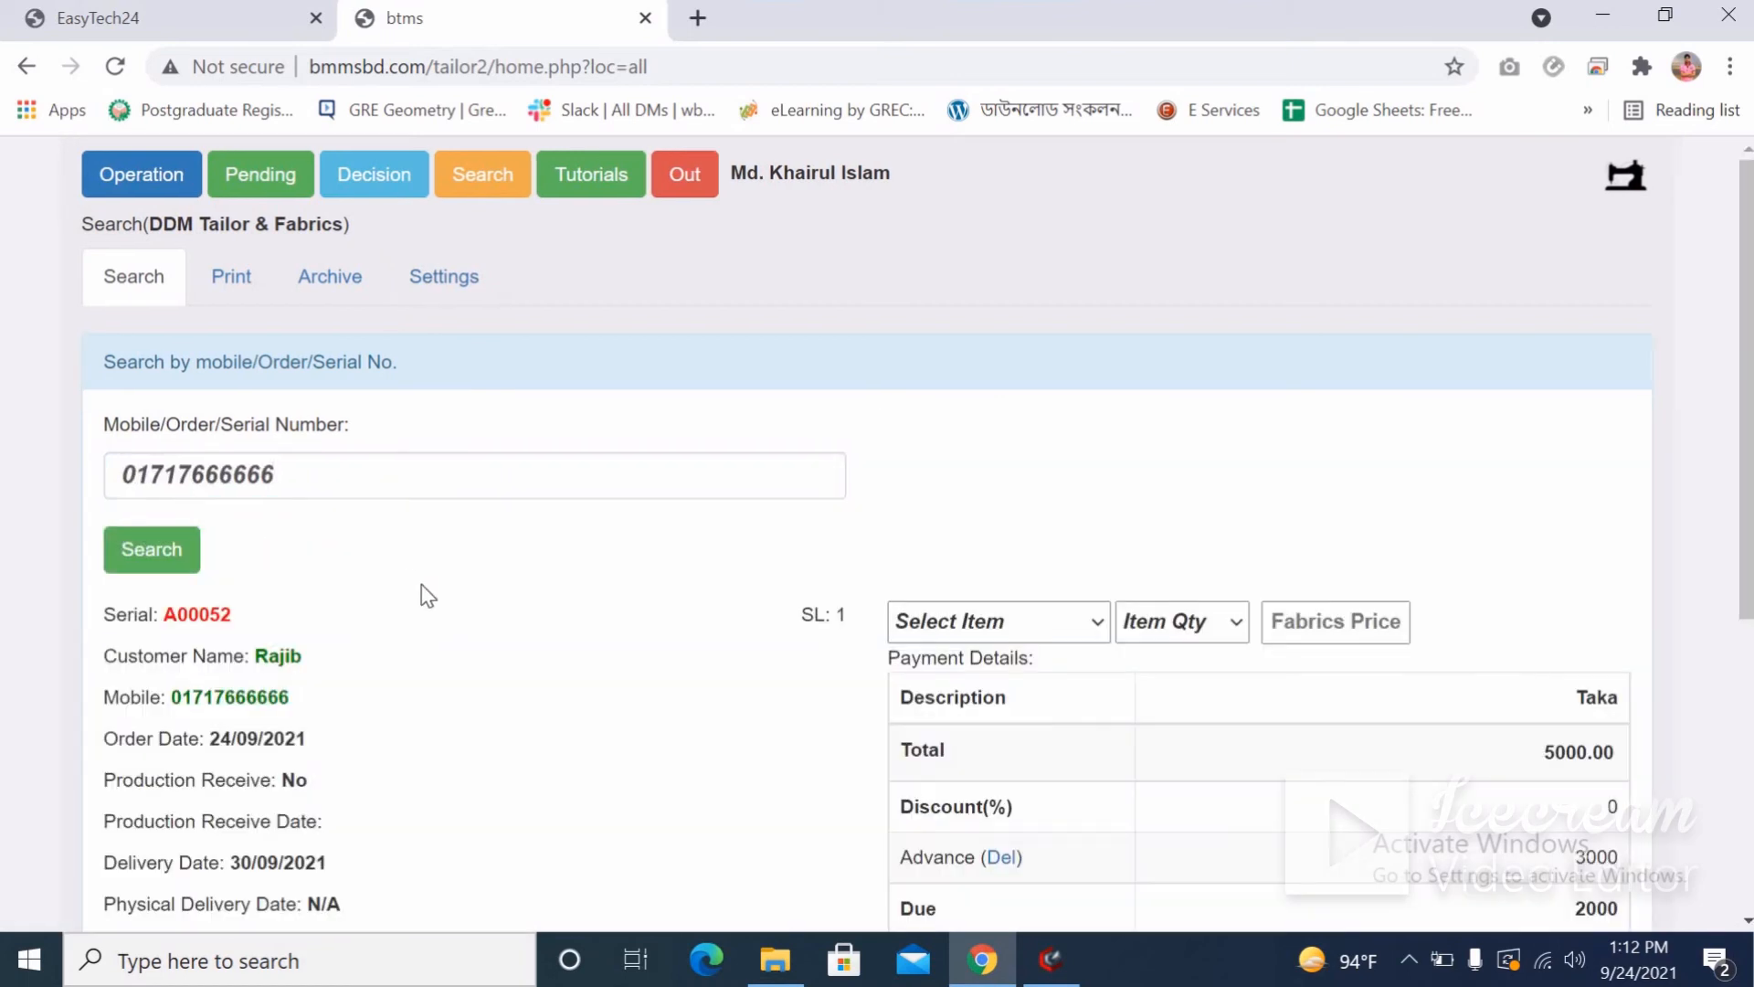
{"action": "scroll", "coordinate": [420, 584], "scroll_direction": "down", "scroll_amount": 2}
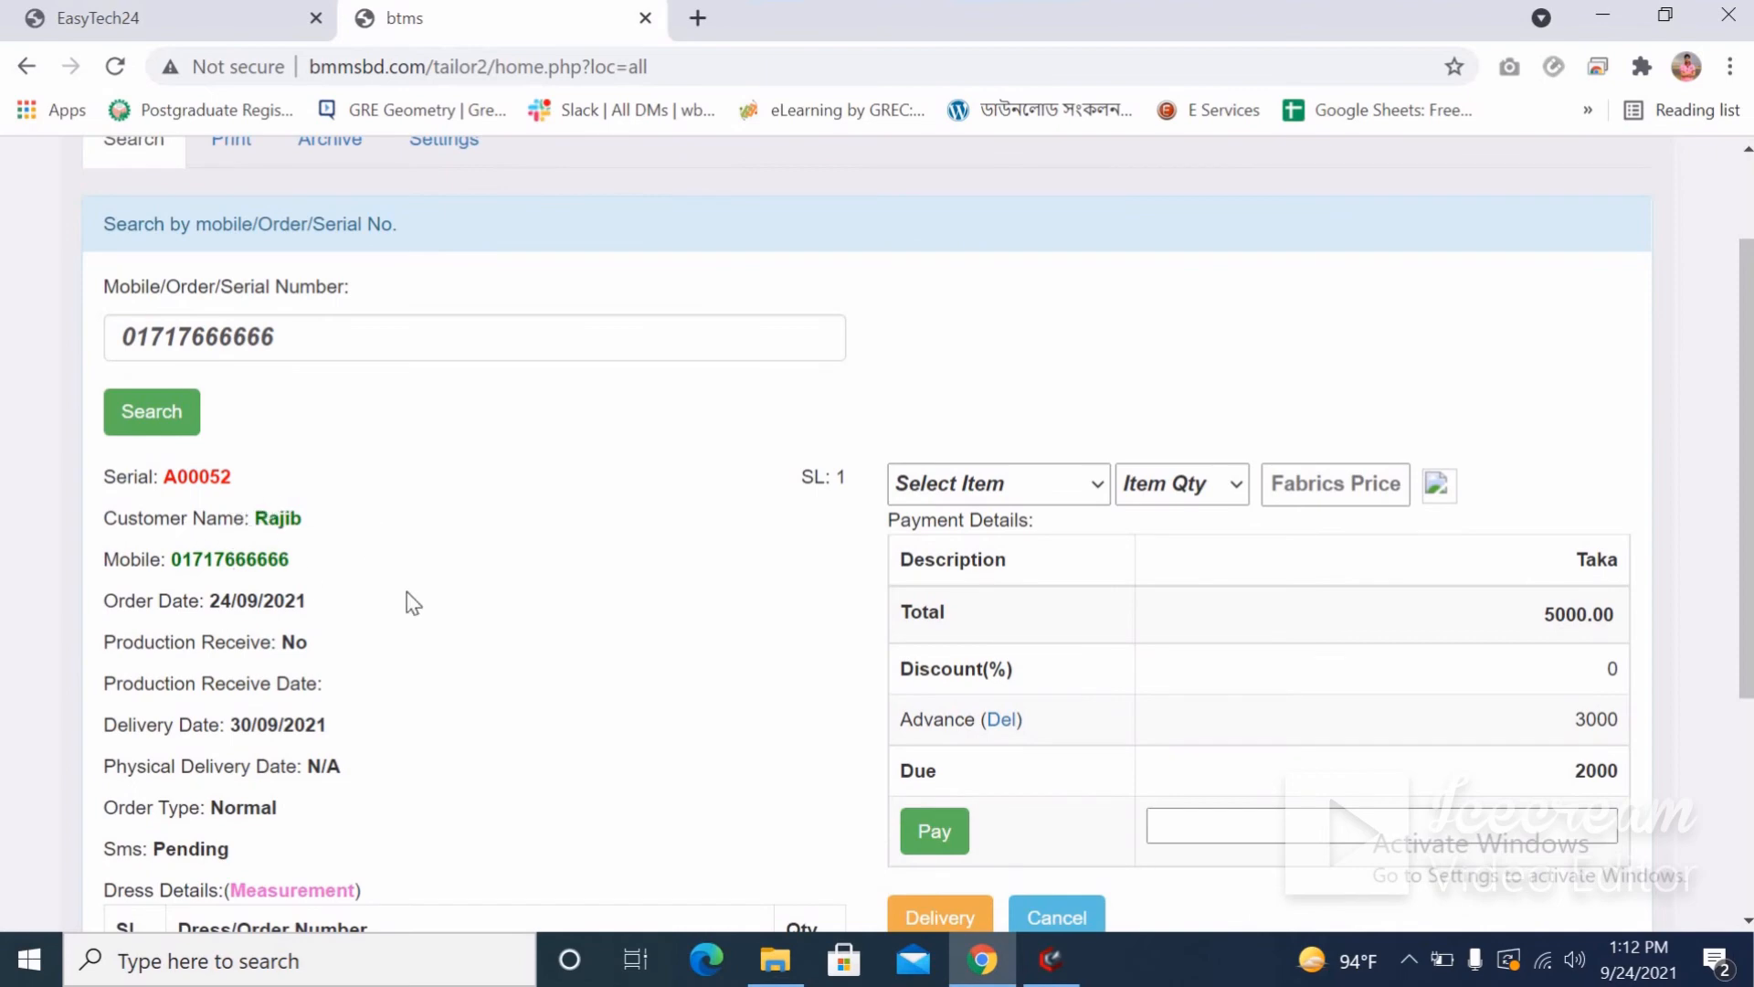
{"action": "scroll", "coordinate": [413, 602], "scroll_direction": "down", "scroll_amount": 3}
{"action": "left_click_drag", "start_coordinate": [119, 325], "coordinate": [313, 330]}
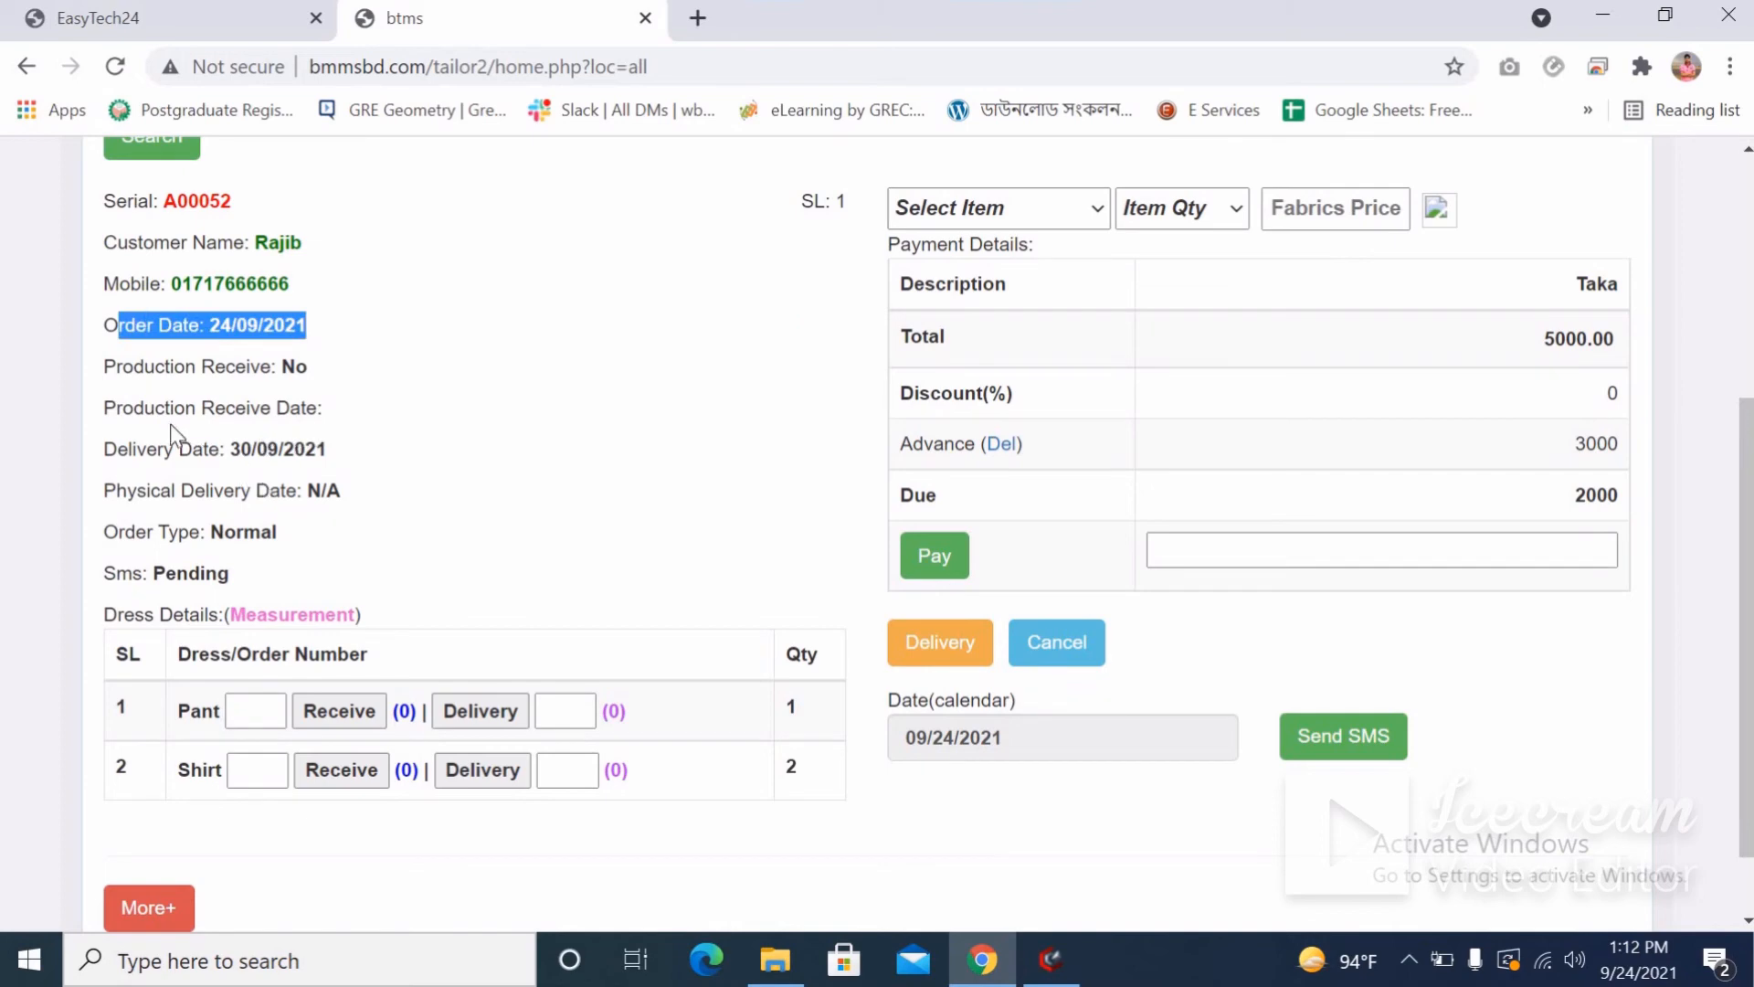
{"action": "left_click_drag", "start_coordinate": [148, 449], "coordinate": [337, 463]}
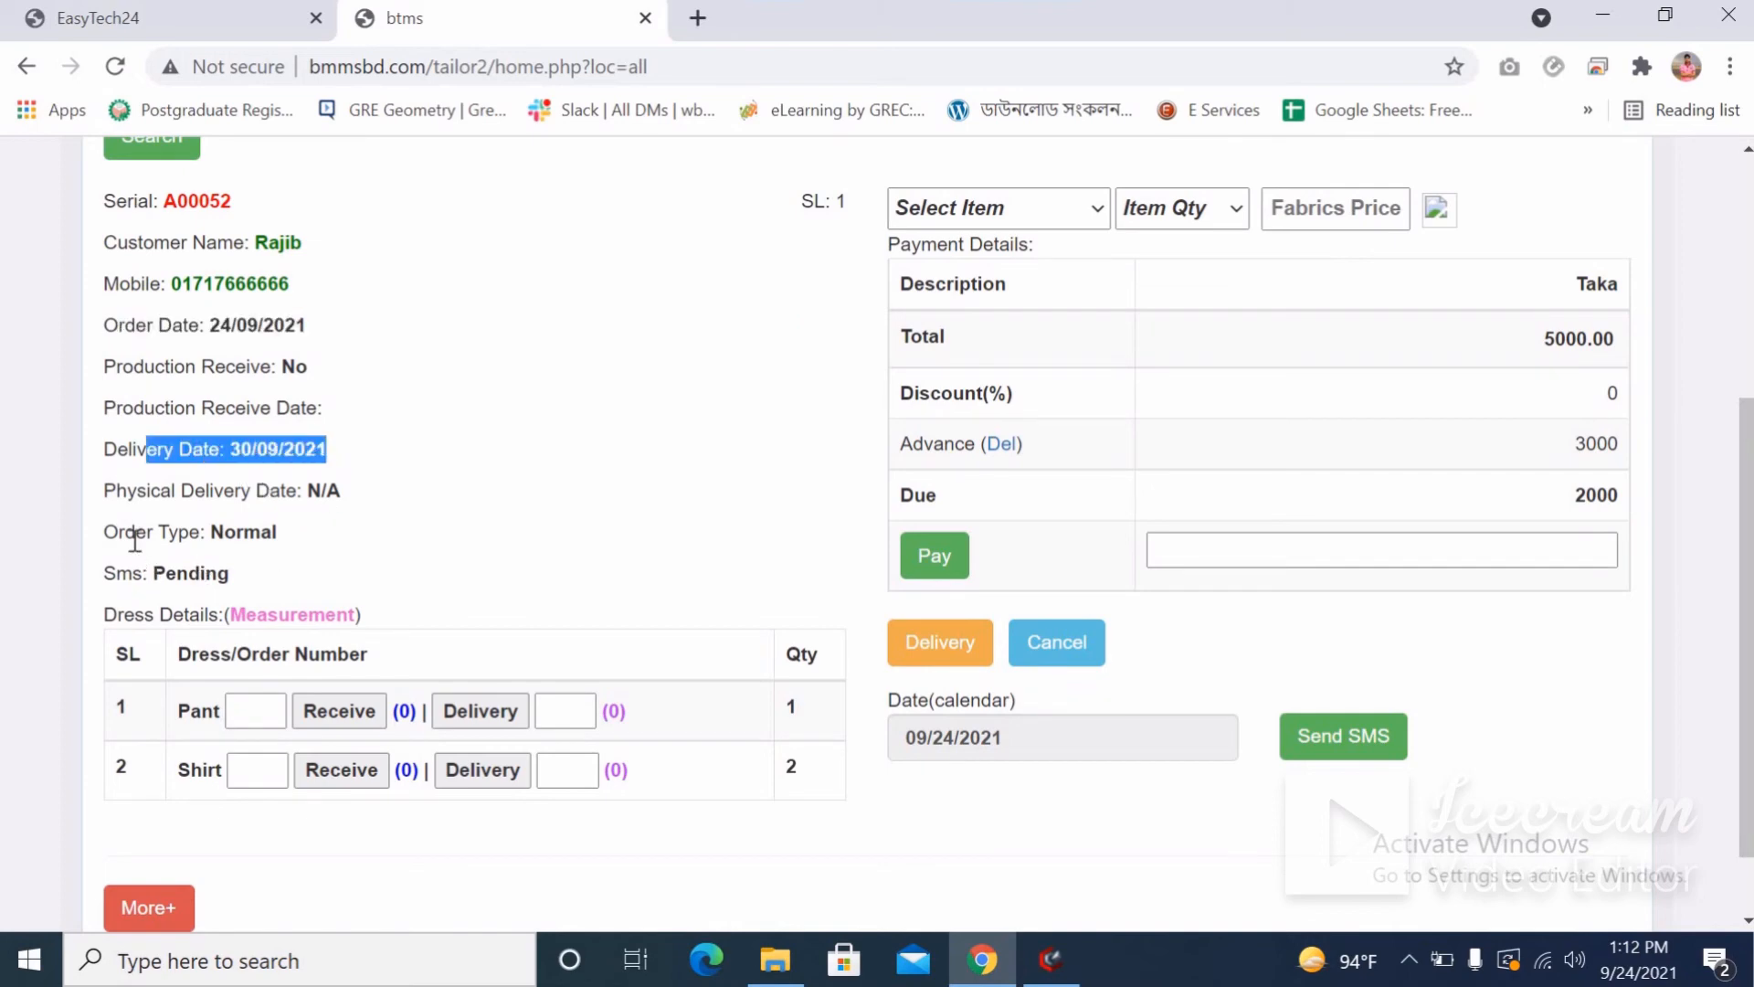
{"action": "left_click_drag", "start_coordinate": [136, 532], "coordinate": [150, 600]}
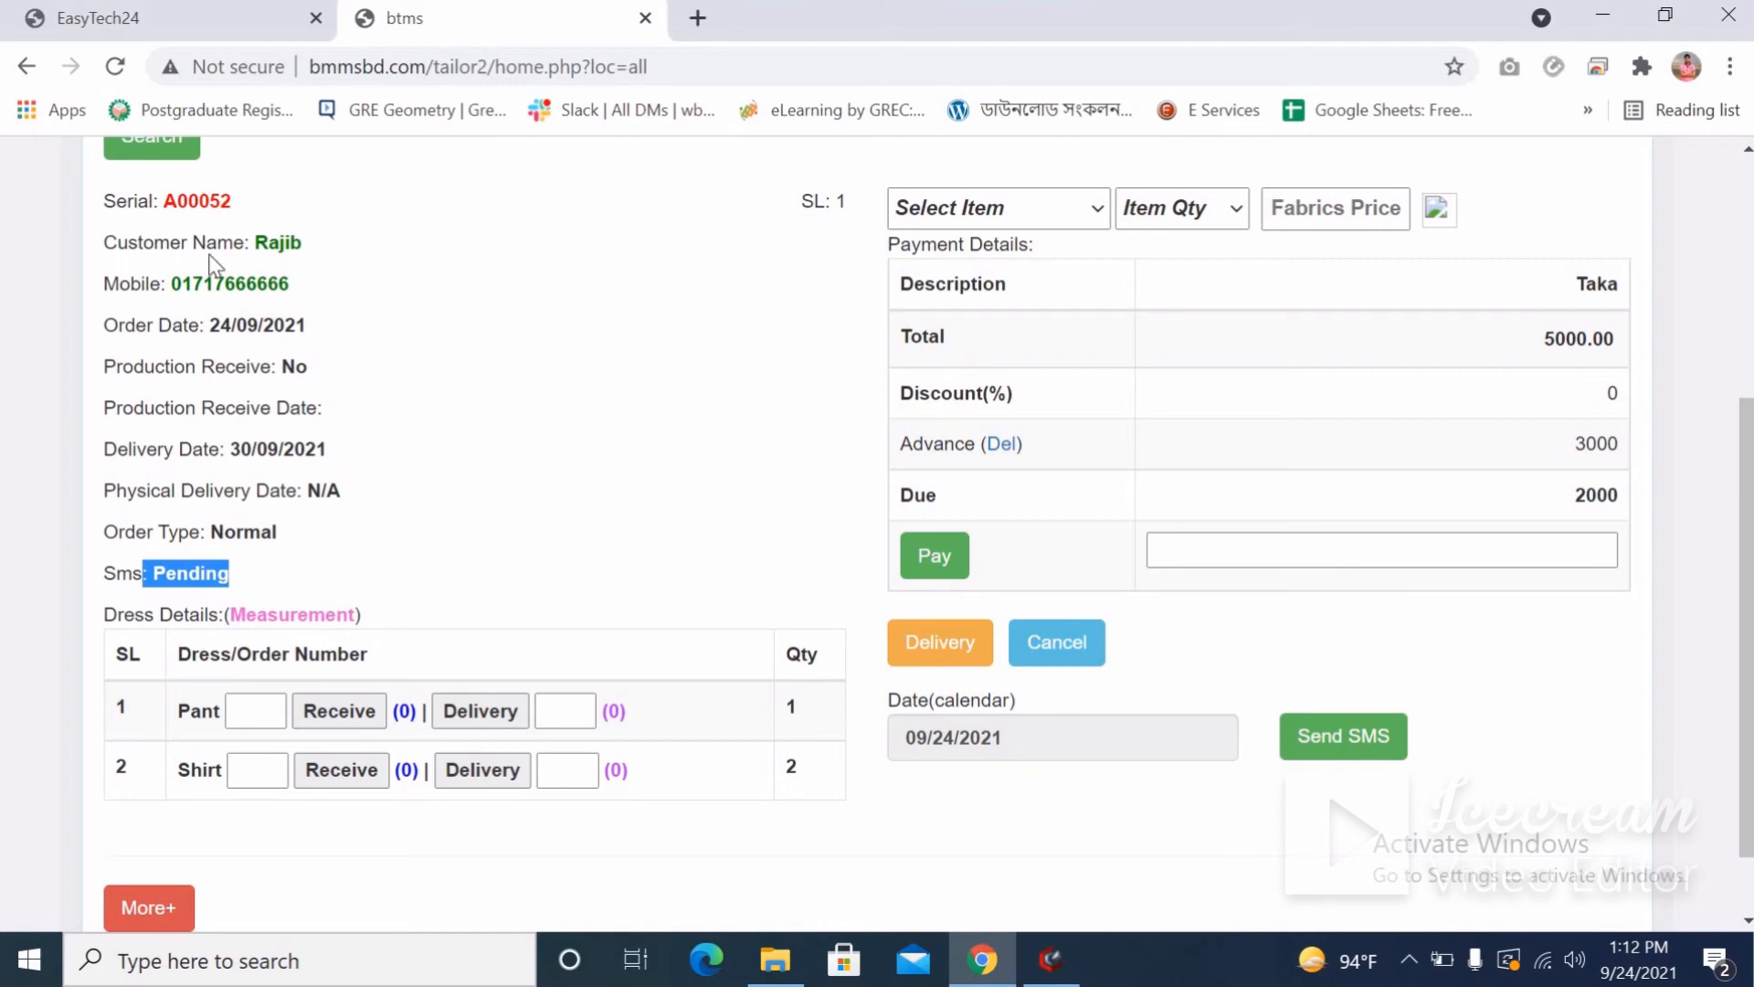
{"action": "double_click", "coordinate": [201, 203]}
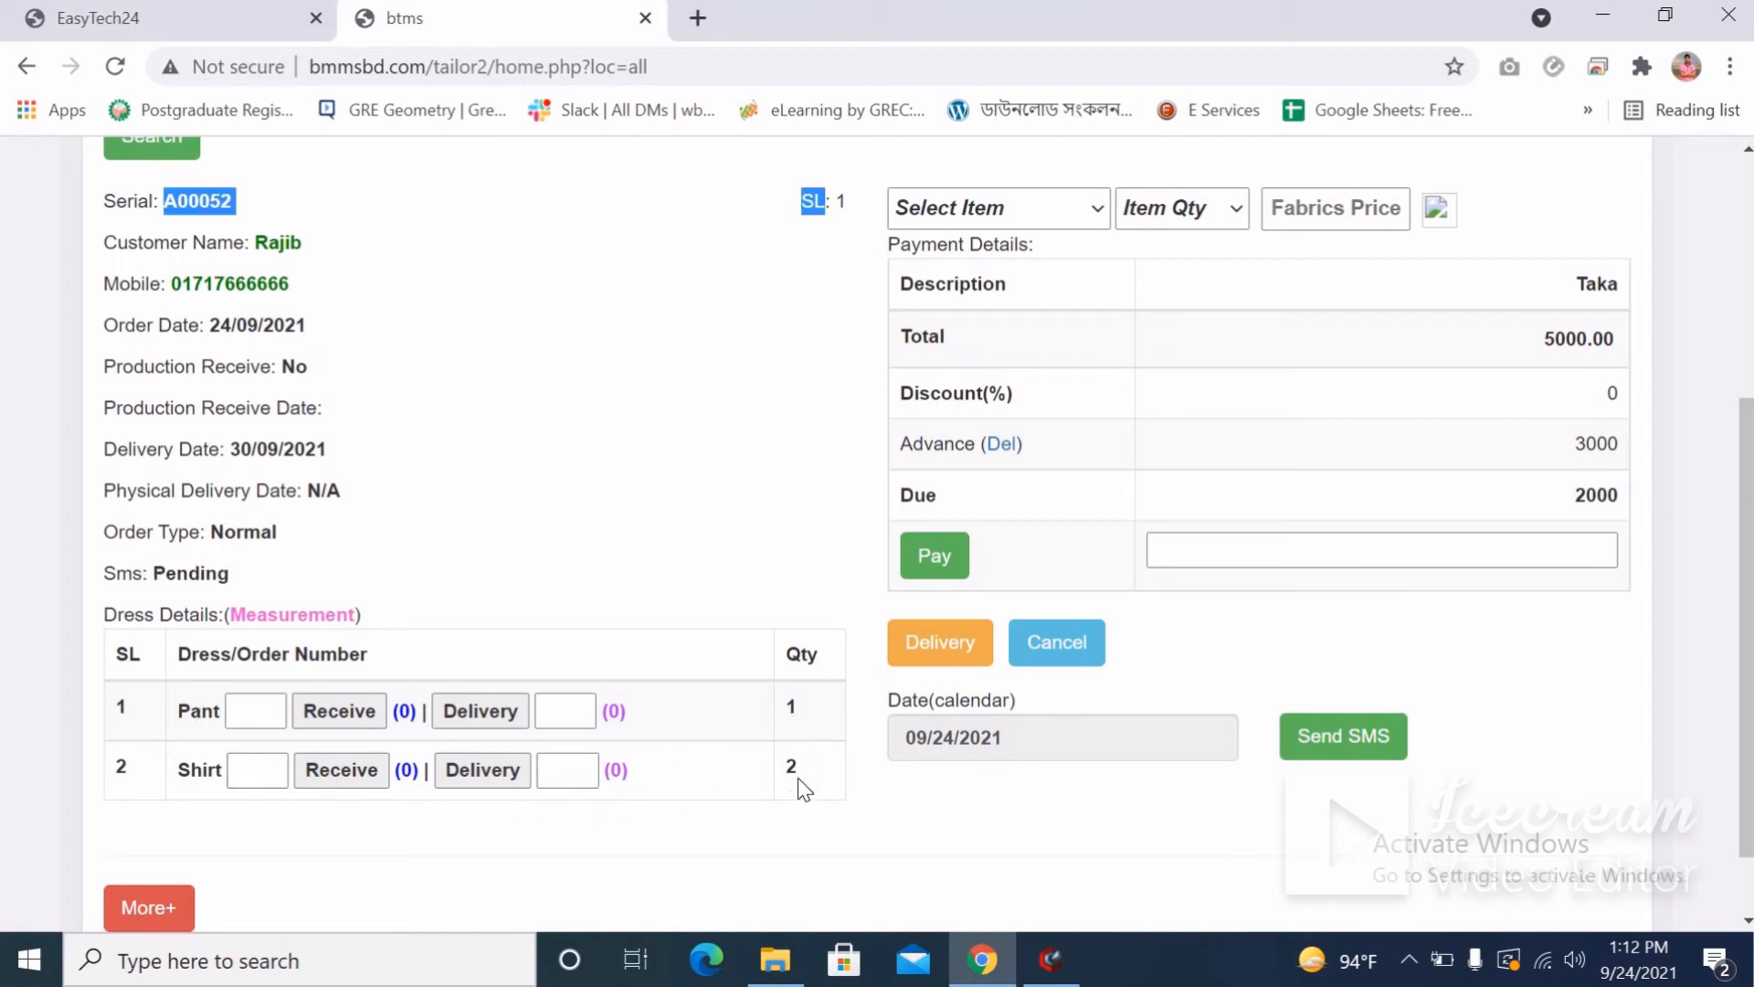
{"action": "scroll", "coordinate": [798, 776], "scroll_direction": "up", "scroll_amount": 1}
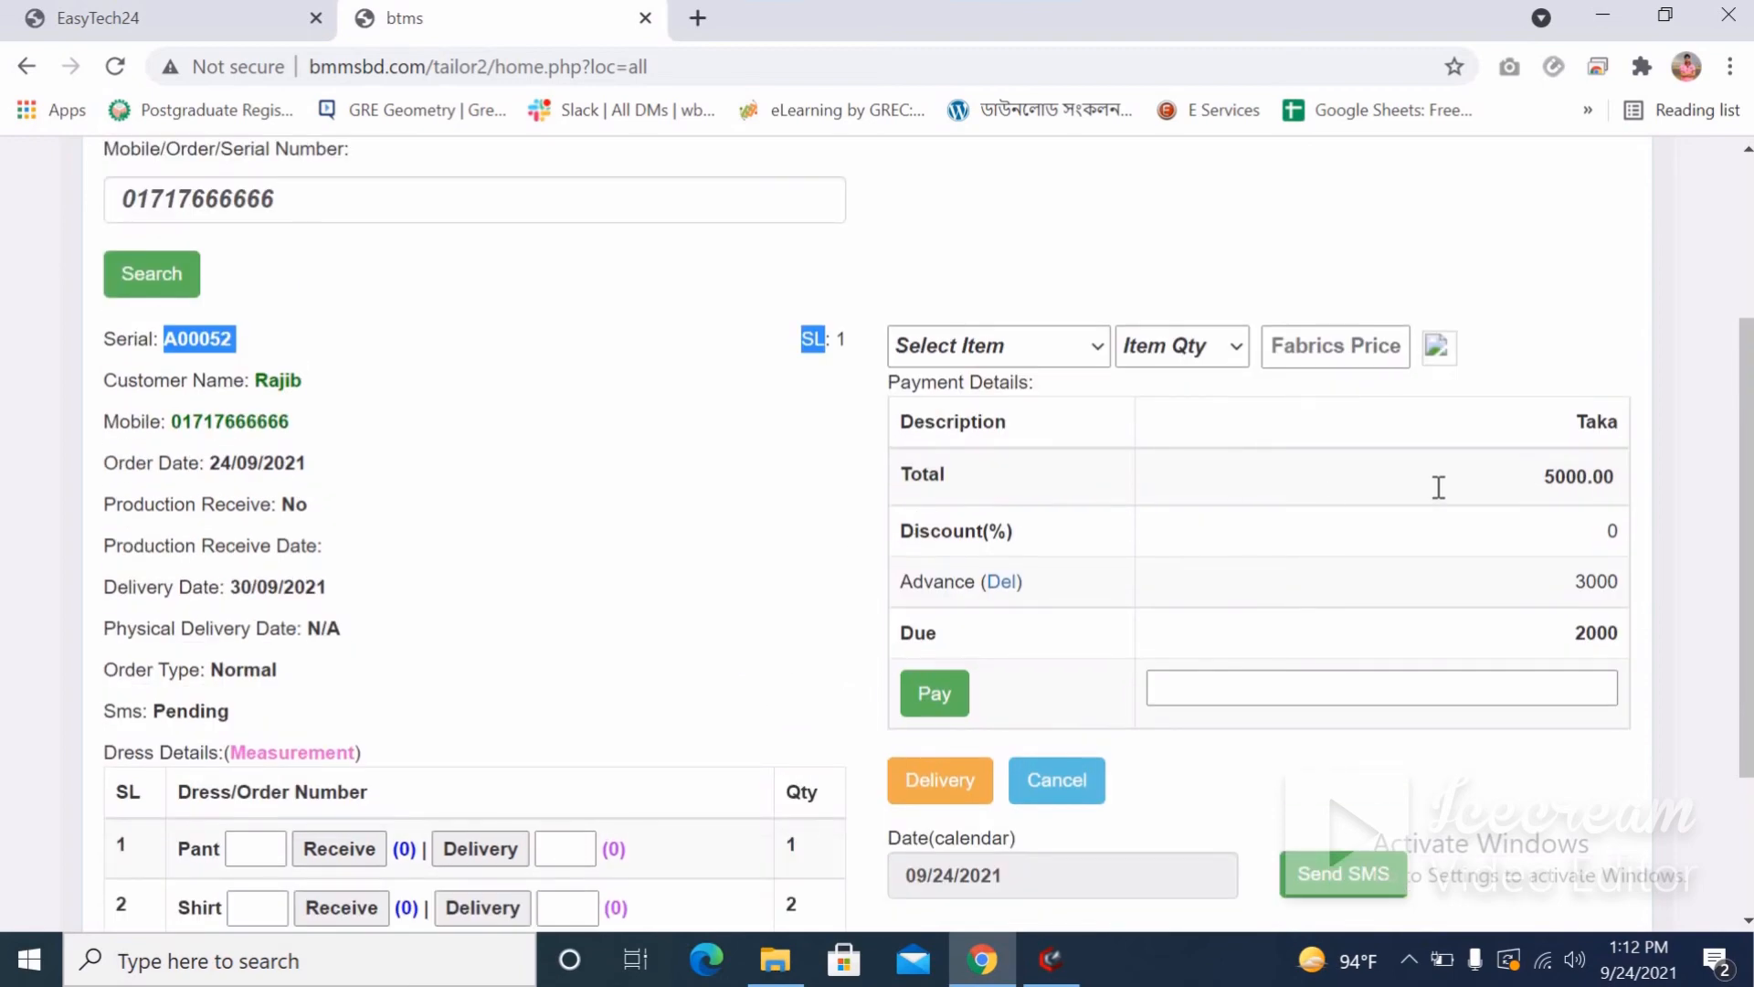
{"action": "double_click", "coordinate": [1622, 477]}
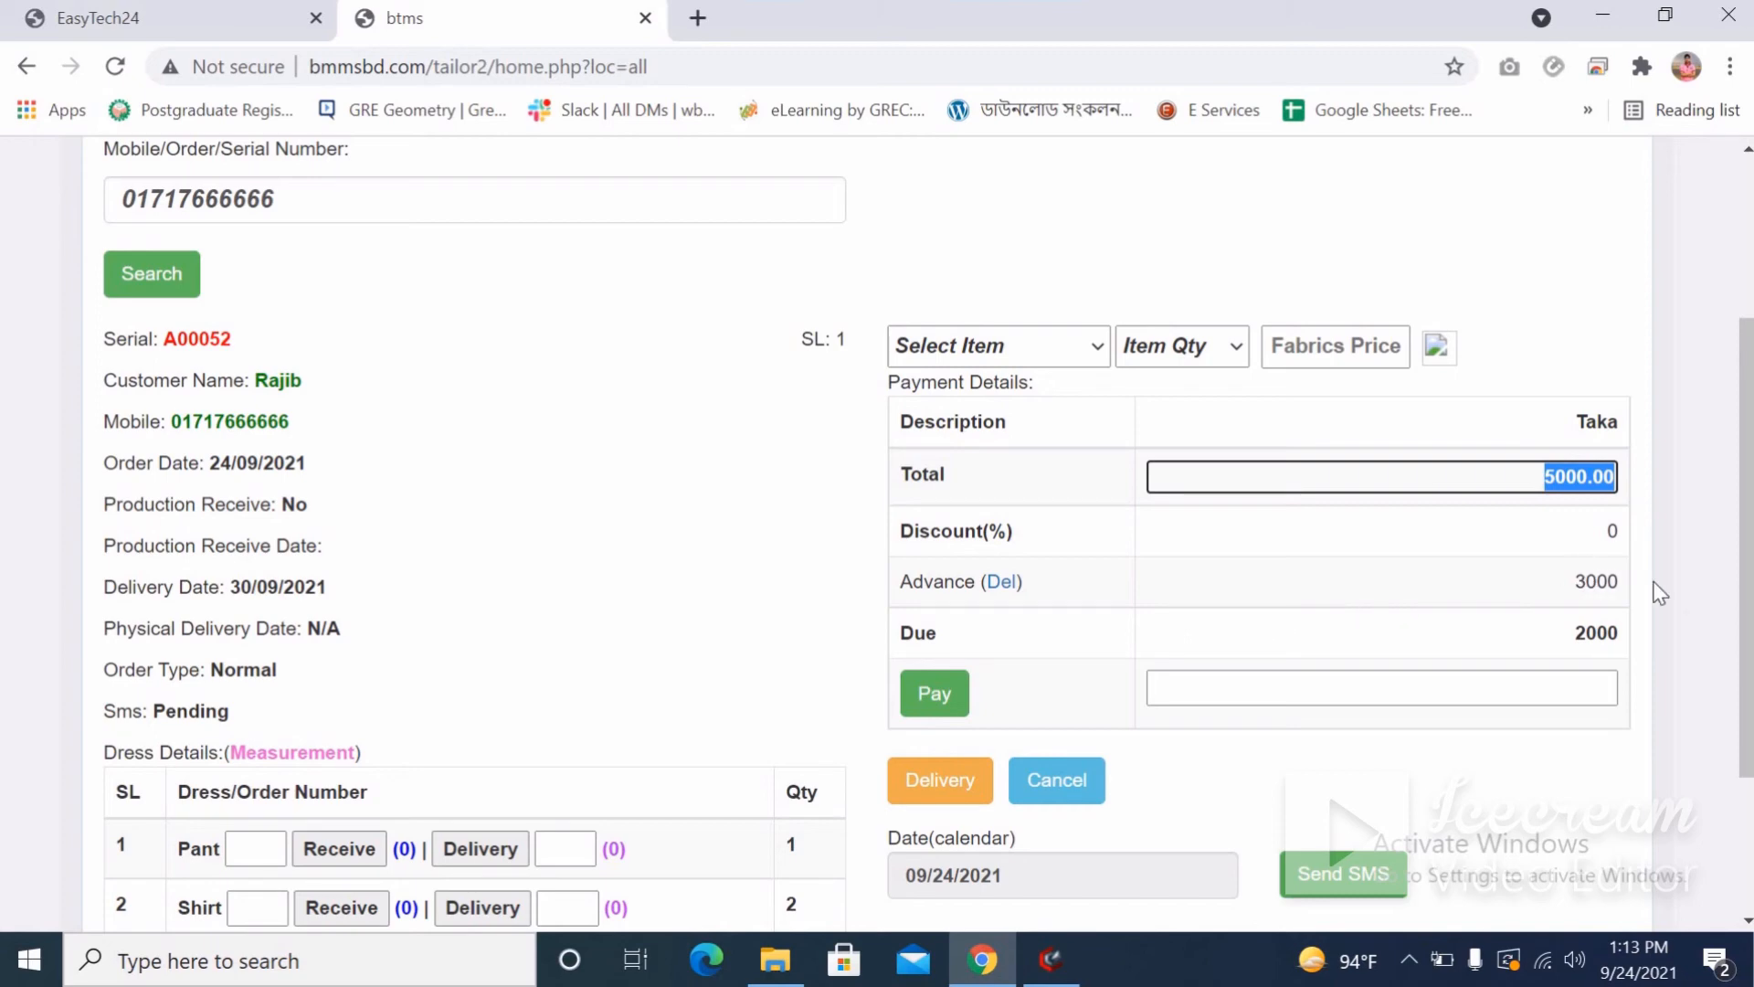
{"action": "left_click_drag", "start_coordinate": [1652, 587], "coordinate": [1503, 606]}
{"action": "left_click", "coordinate": [1534, 645]}
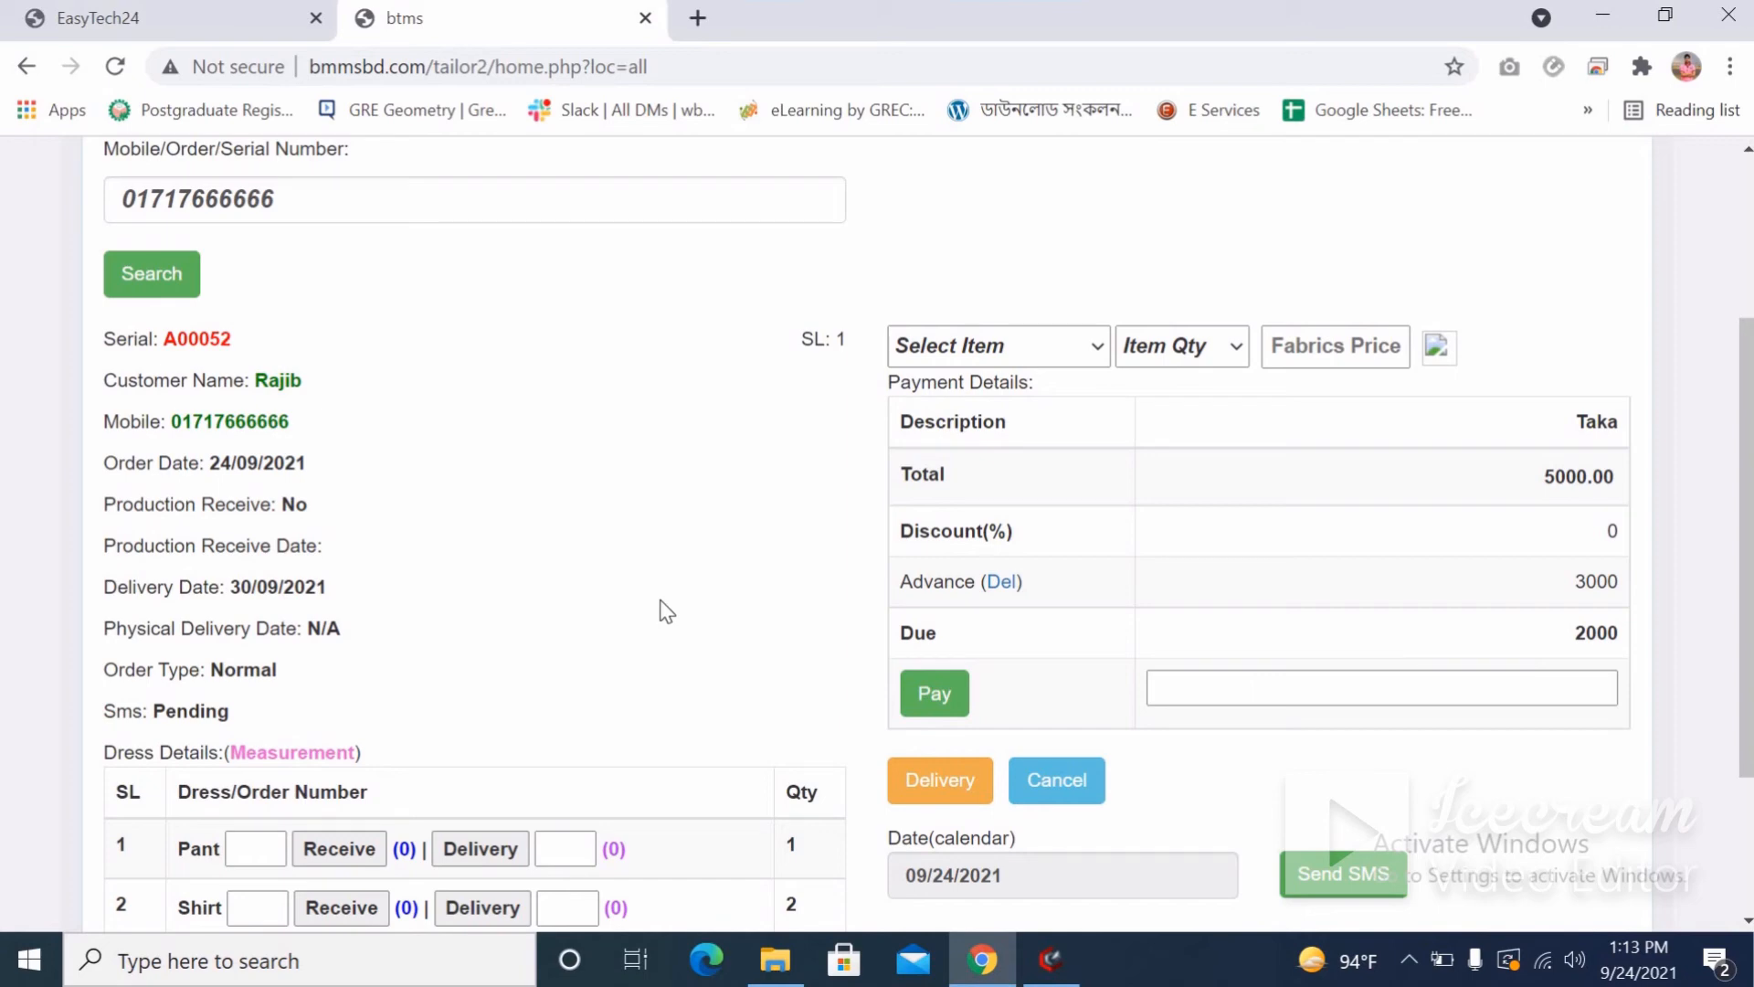
{"action": "scroll", "coordinate": [666, 610], "scroll_direction": "down", "scroll_amount": 3}
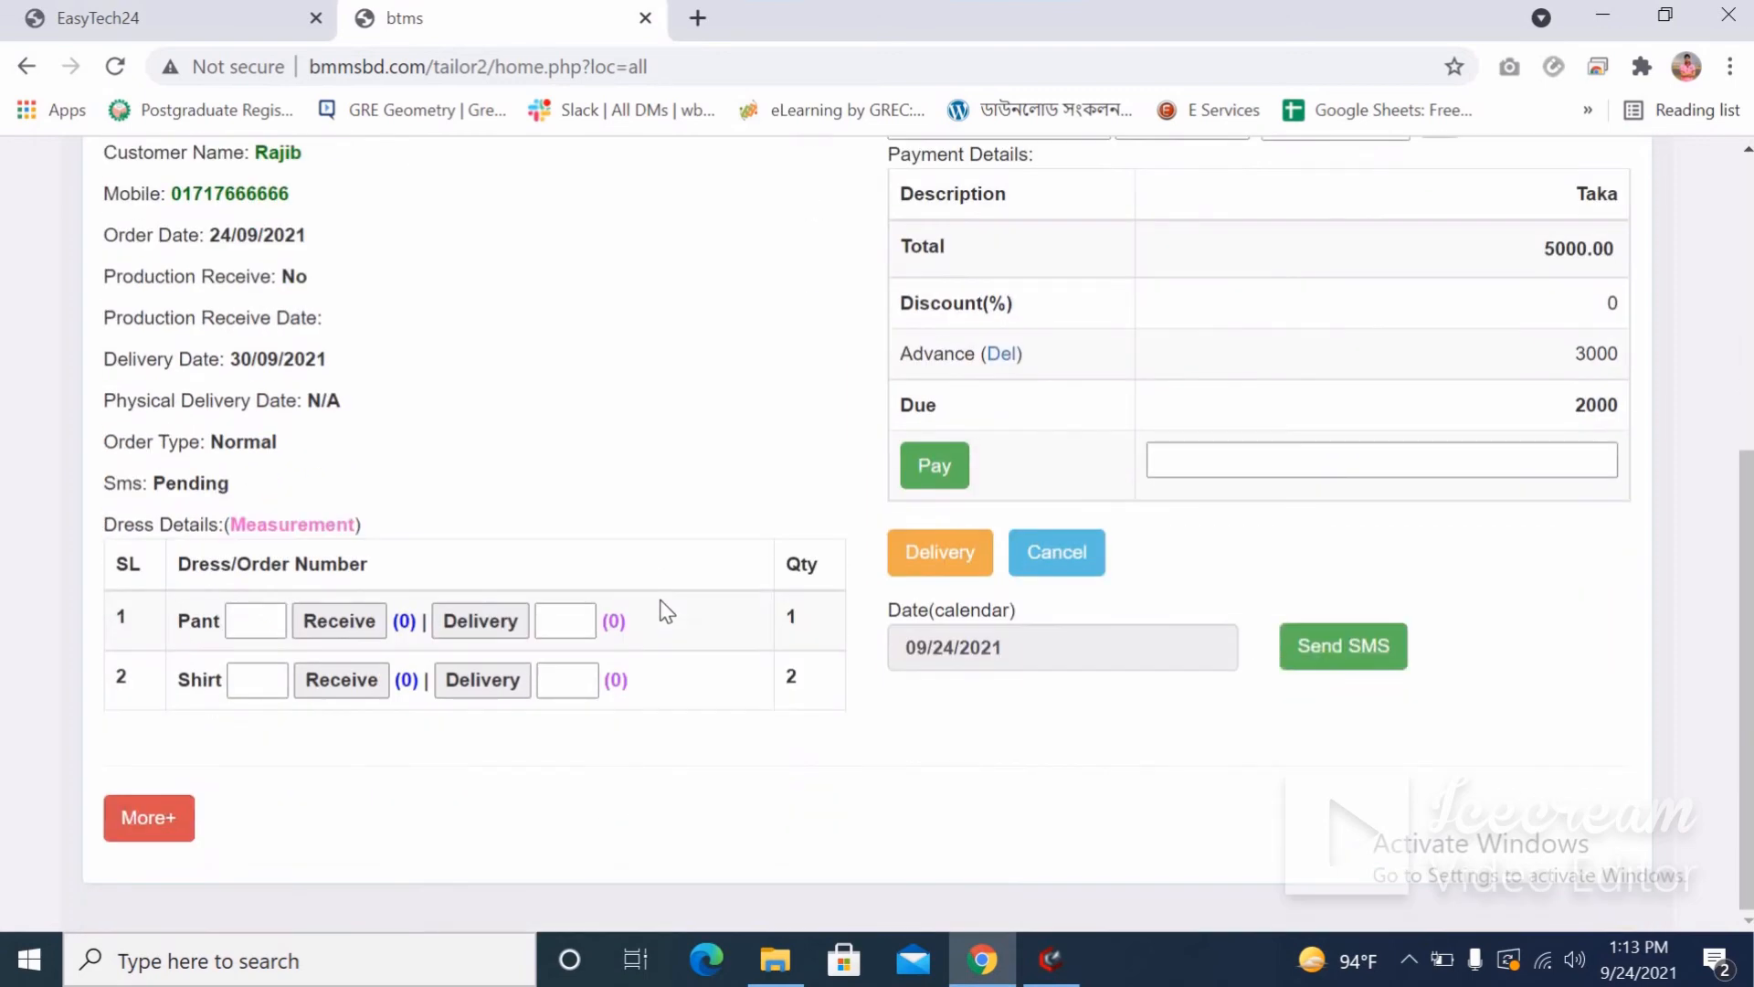
{"action": "scroll", "coordinate": [666, 610], "scroll_direction": "up", "scroll_amount": 5}
{"action": "scroll", "coordinate": [666, 610], "scroll_direction": "down", "scroll_amount": 3}
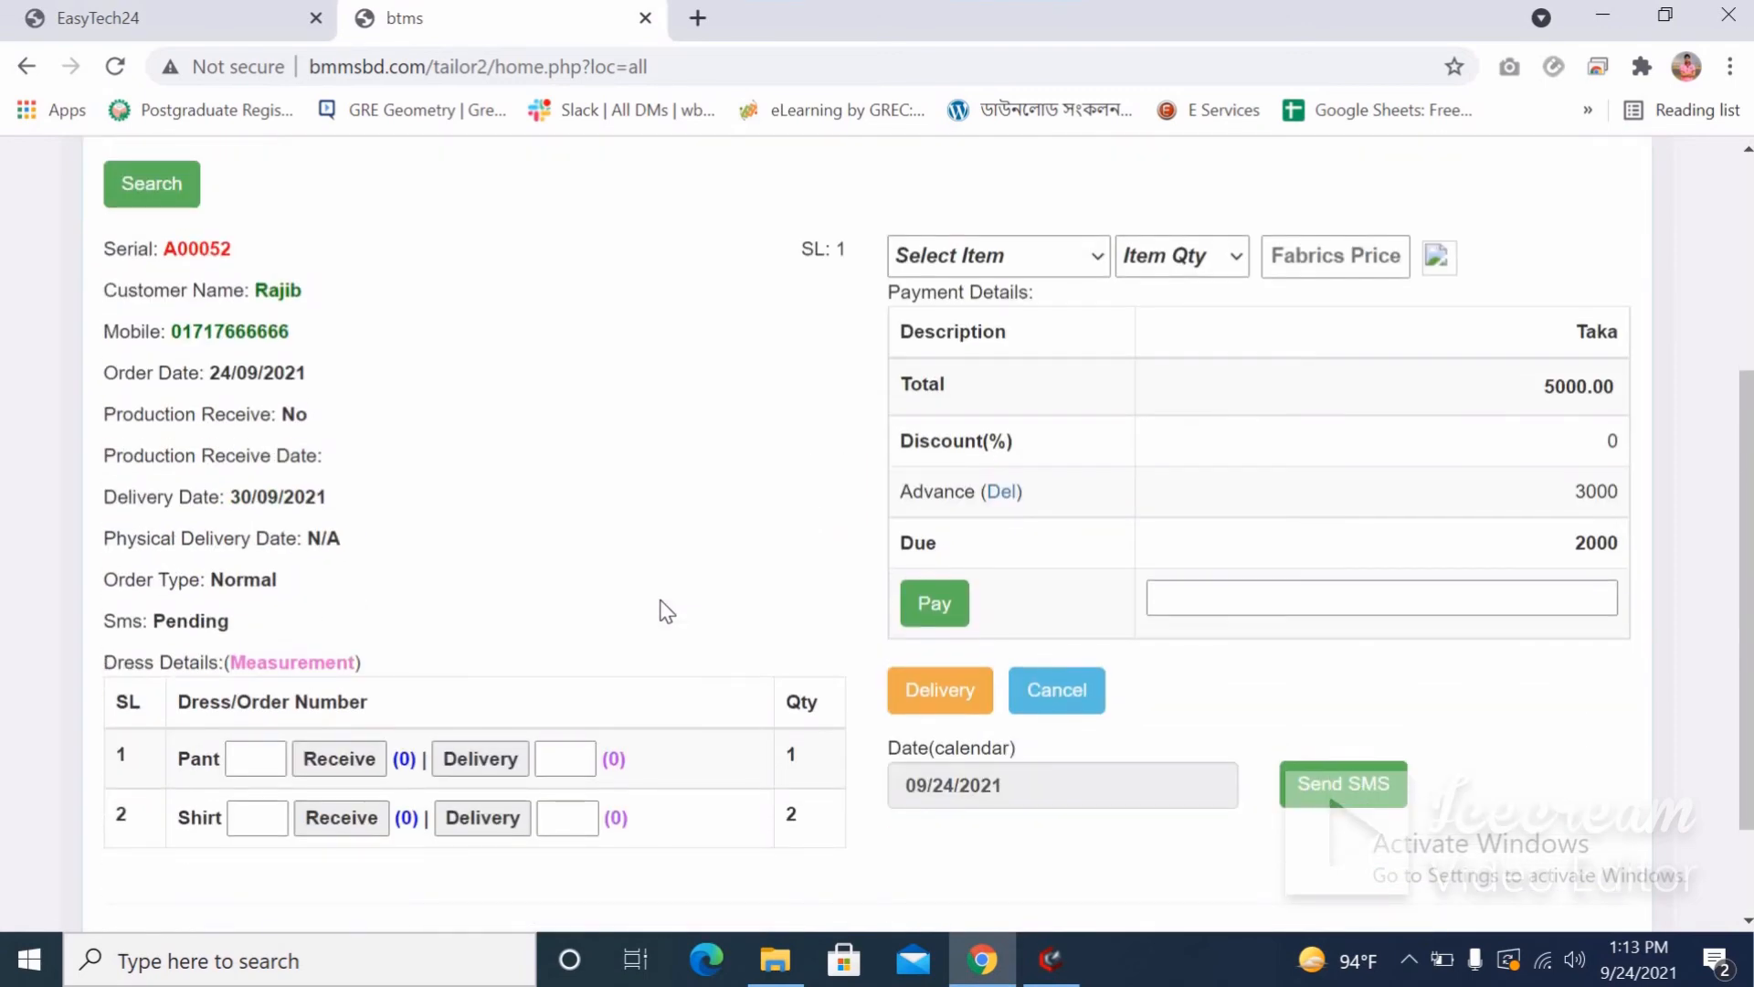
{"action": "scroll", "coordinate": [666, 610], "scroll_direction": "up", "scroll_amount": 2}
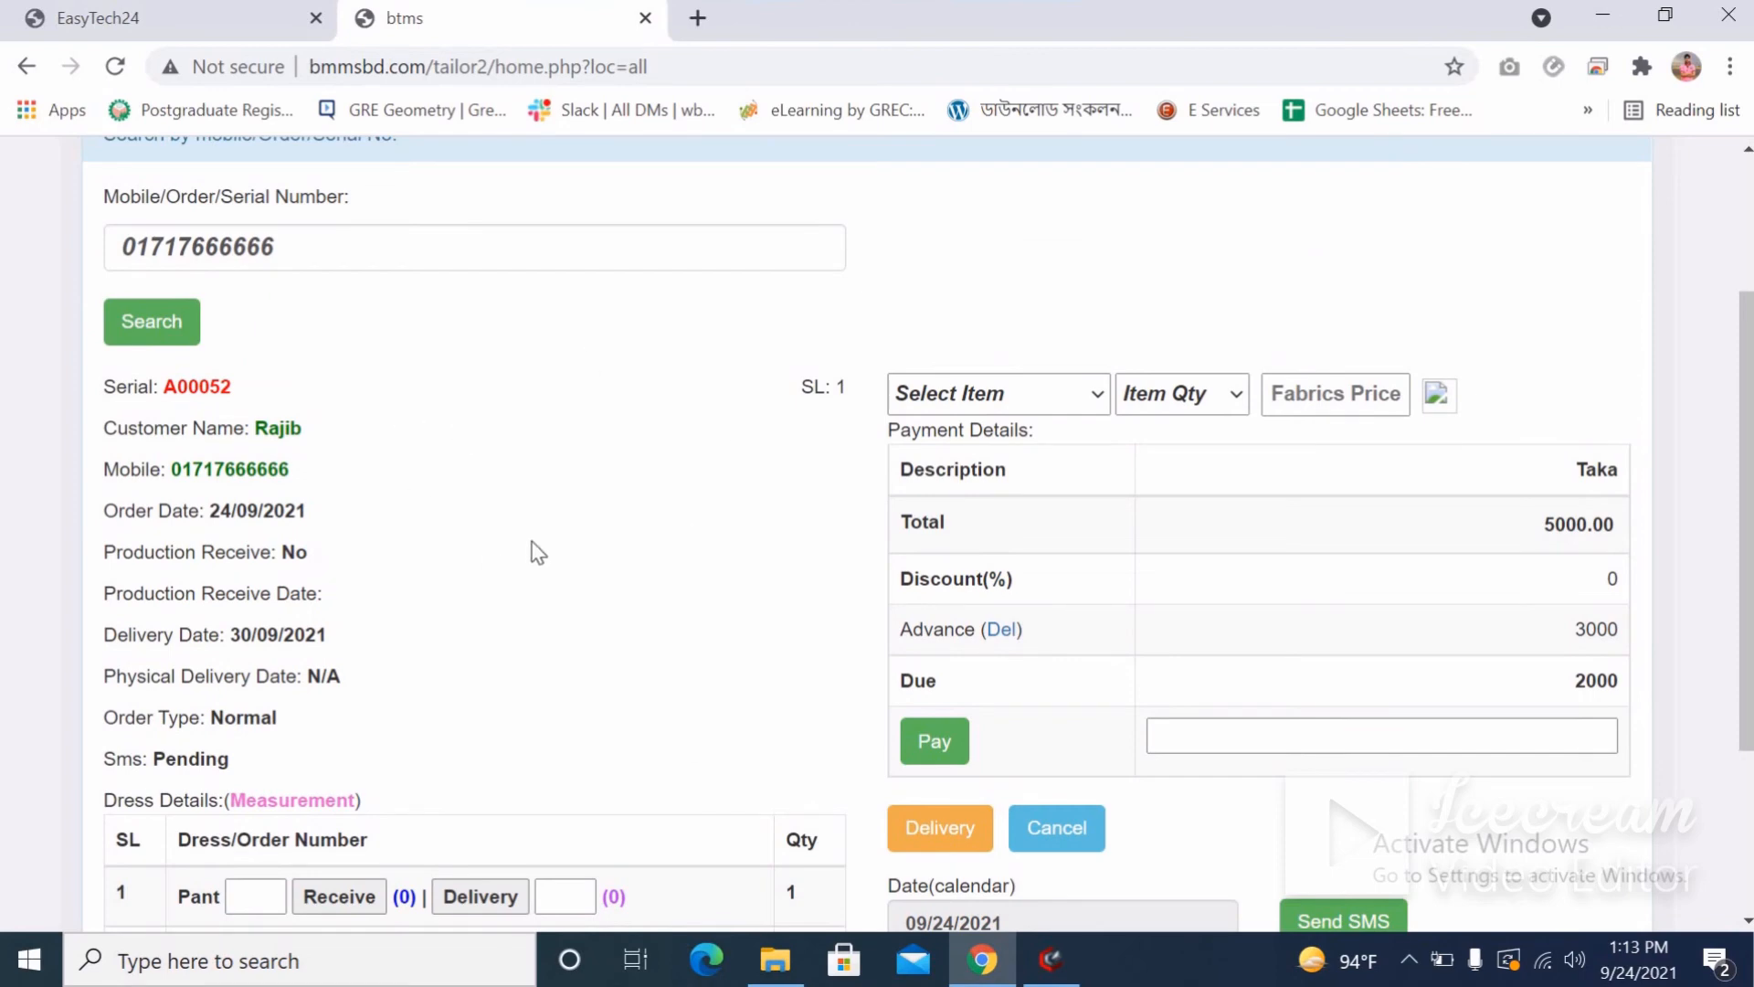
{"action": "scroll", "coordinate": [539, 548], "scroll_direction": "down", "scroll_amount": 2}
Pay the 2000 balance, confirm delivery of A00052, and refresh the order details.
{"action": "scroll", "coordinate": [666, 520], "scroll_direction": "up", "scroll_amount": 1}
{"action": "left_click", "coordinate": [1552, 596]}
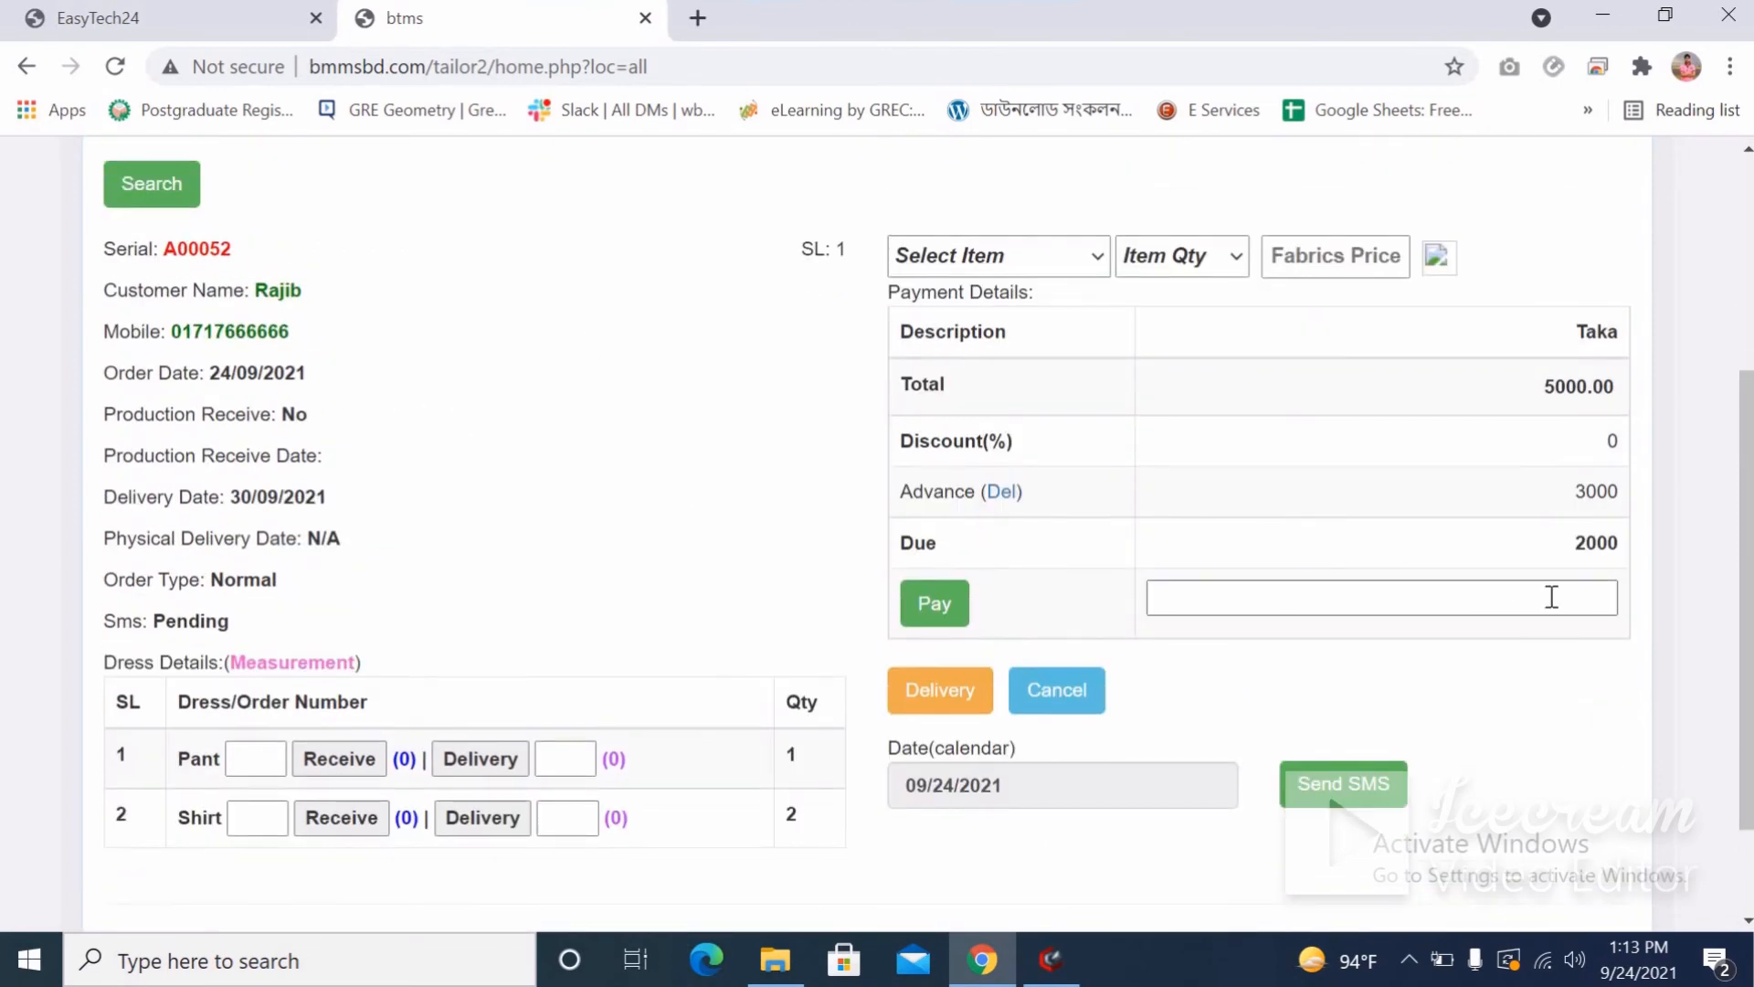
{"action": "left_click", "coordinate": [1551, 597]}
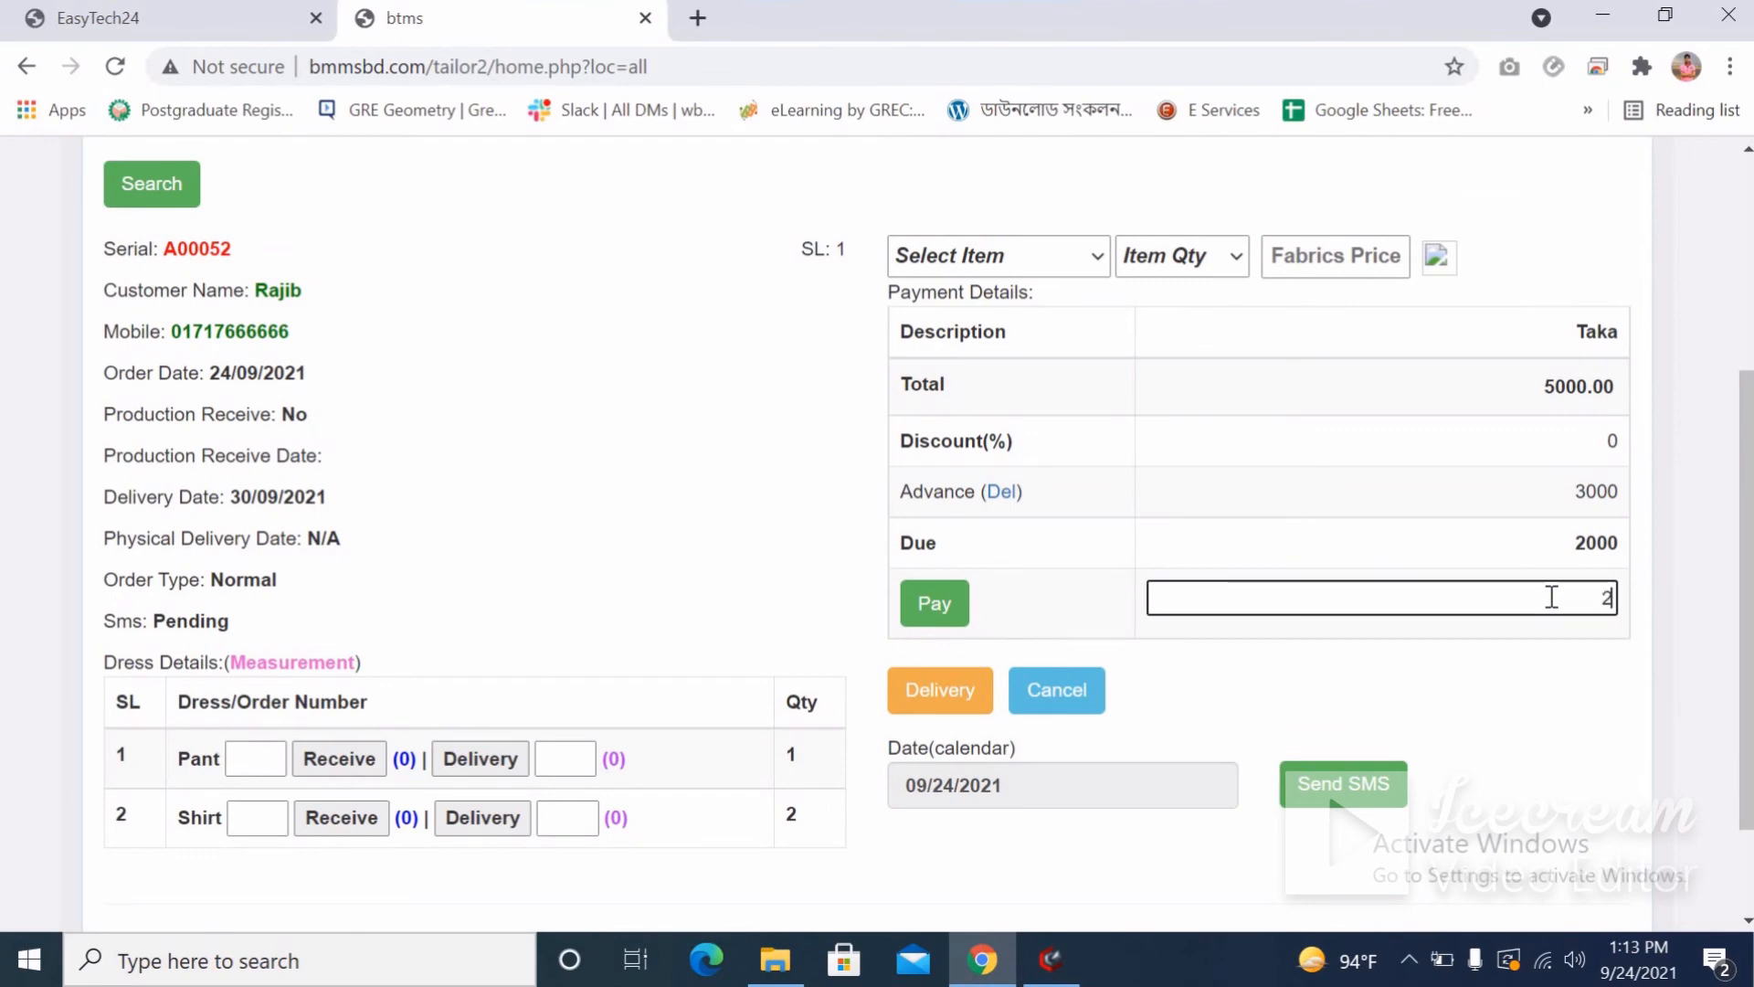
{"action": "type", "text": "2000"}
{"action": "left_click", "coordinate": [941, 700]}
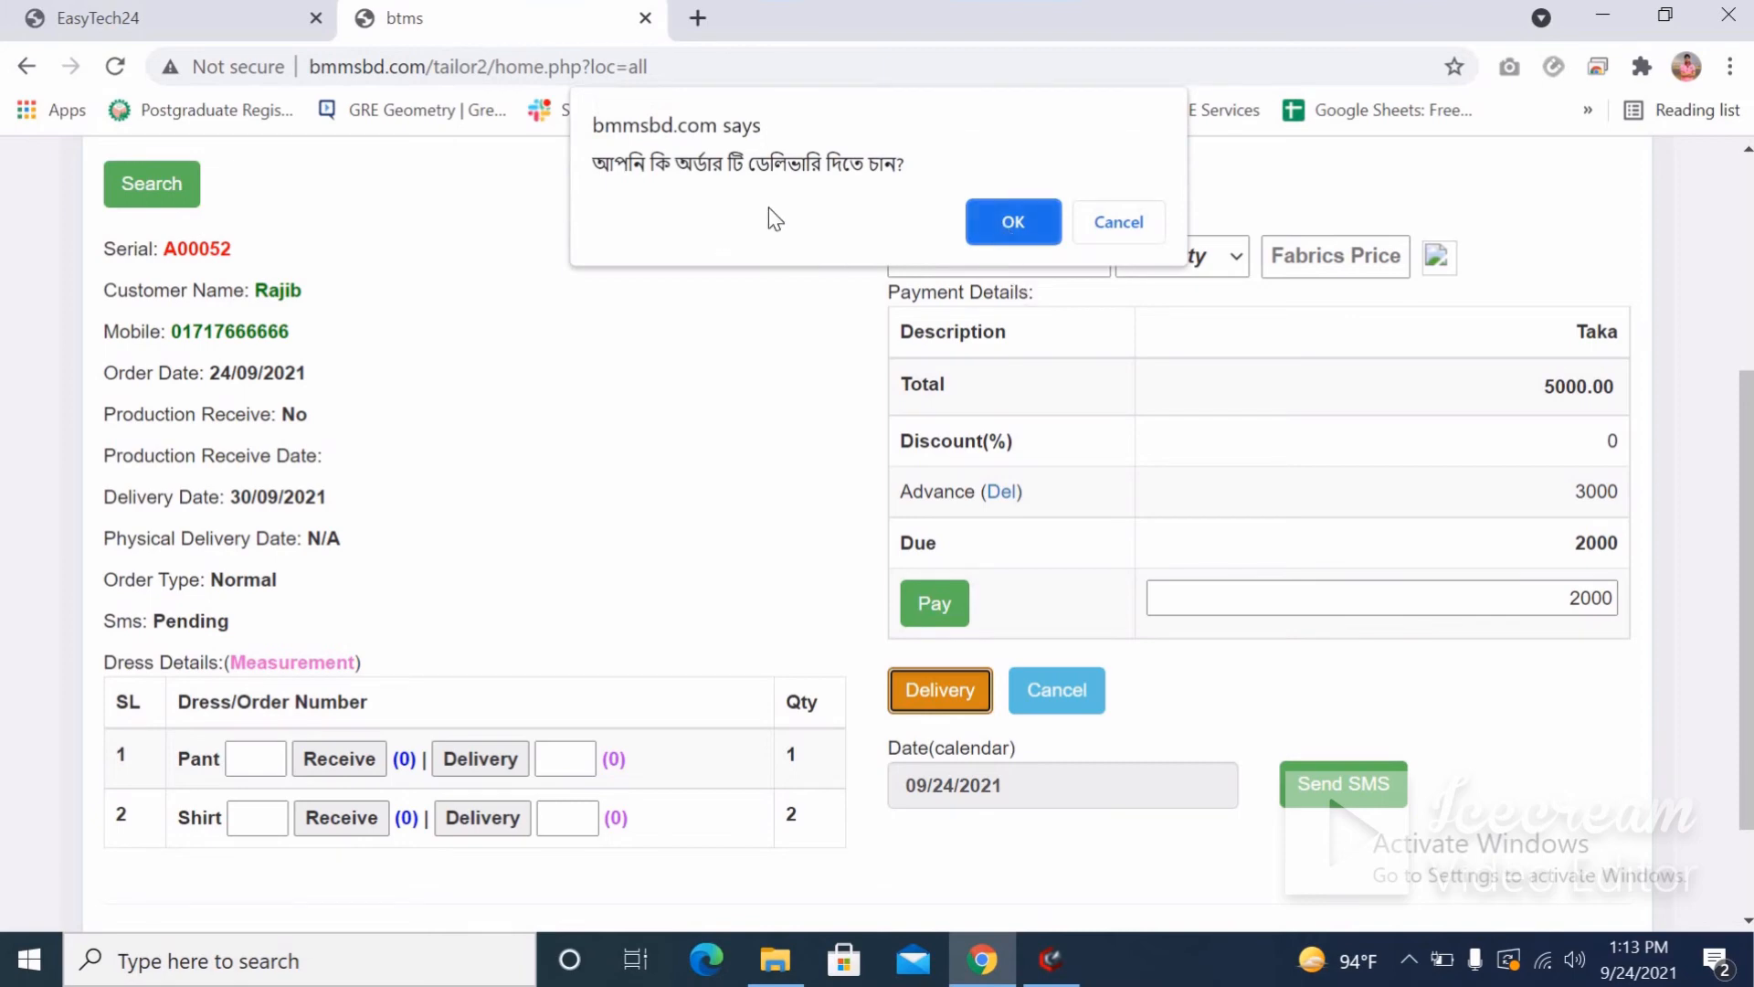
{"action": "left_click", "coordinate": [1014, 222]}
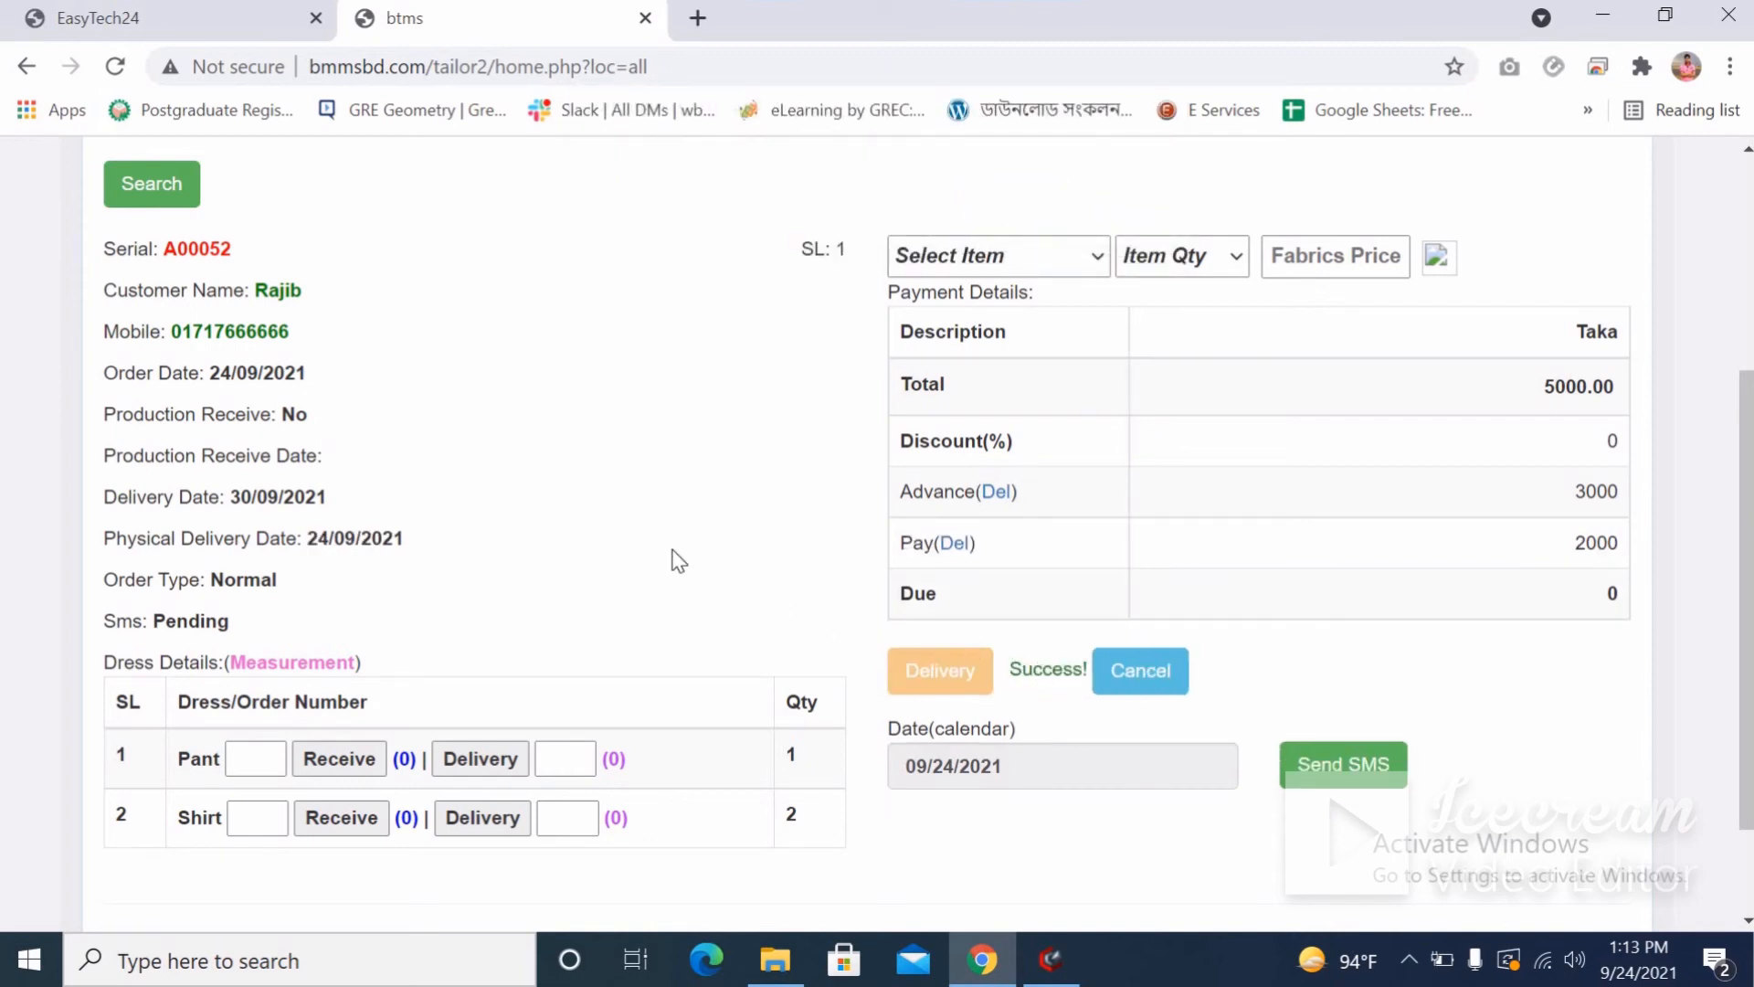
{"action": "scroll", "coordinate": [666, 556], "scroll_direction": "up", "scroll_amount": 4}
{"action": "left_click", "coordinate": [158, 543]}
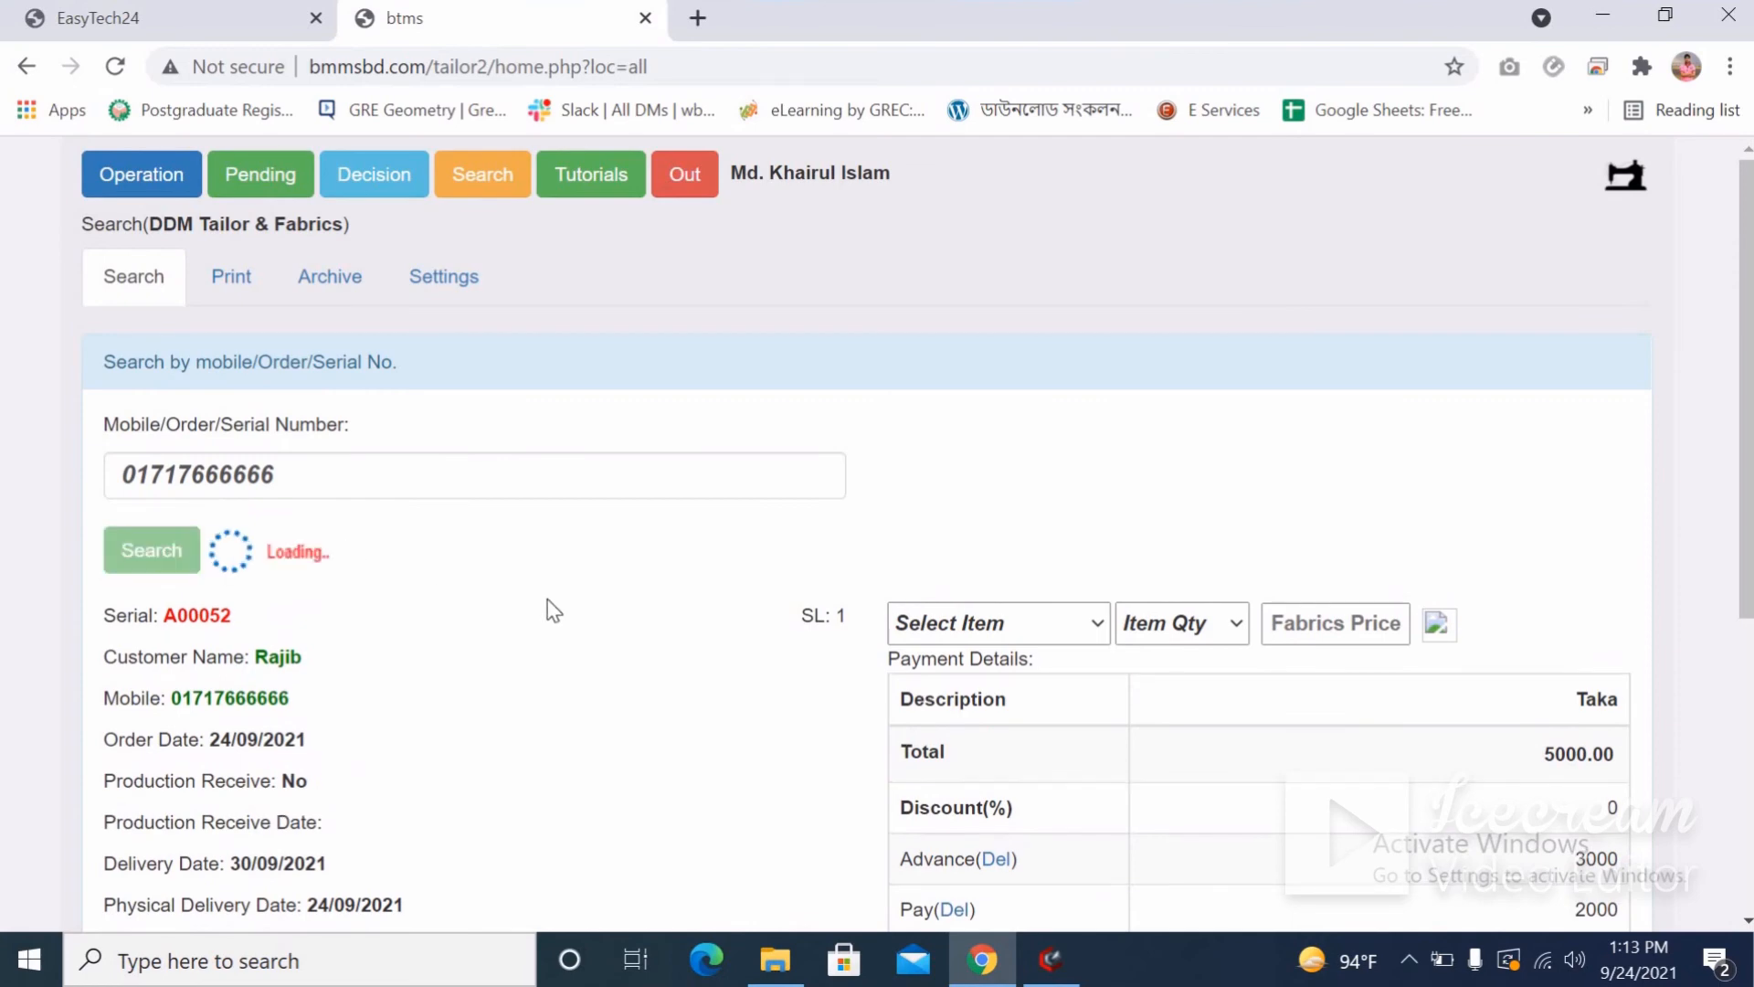
{"action": "scroll", "coordinate": [560, 606], "scroll_direction": "down", "scroll_amount": 5}
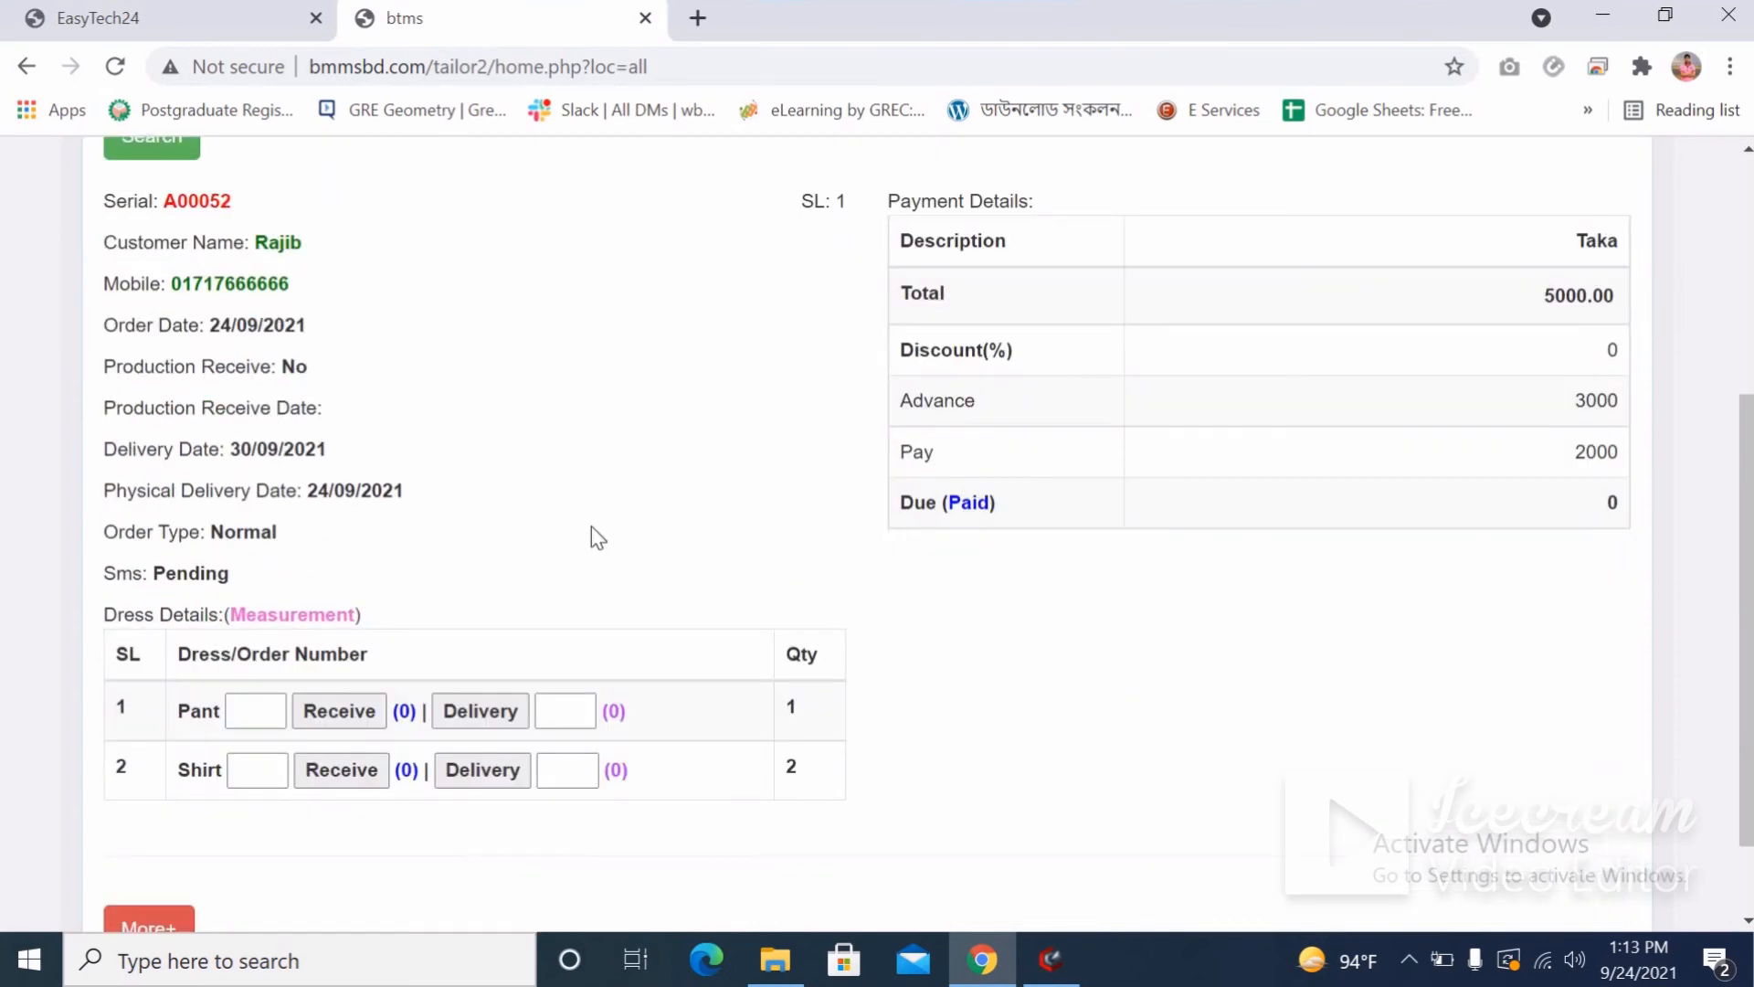
Pick serial A00051 from Pending and enter A00051 as the order number on the Print tab.
{"action": "scroll", "coordinate": [598, 536], "scroll_direction": "up", "scroll_amount": 4}
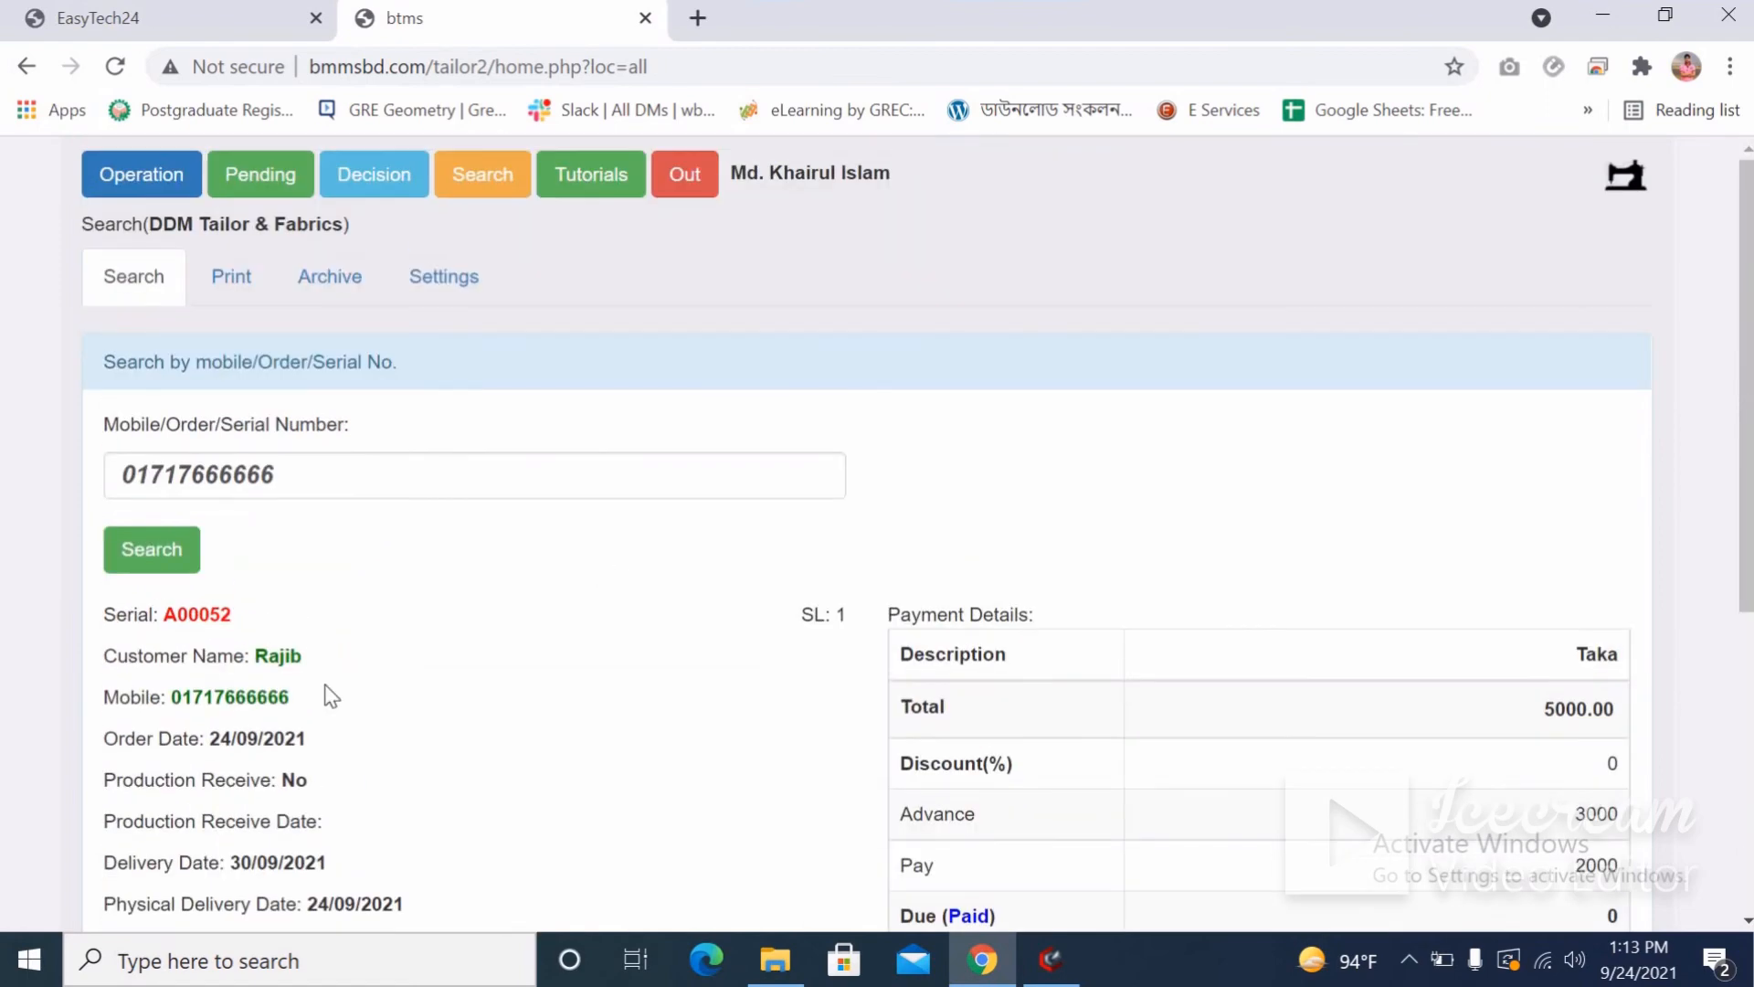
{"action": "left_click", "coordinate": [234, 175]}
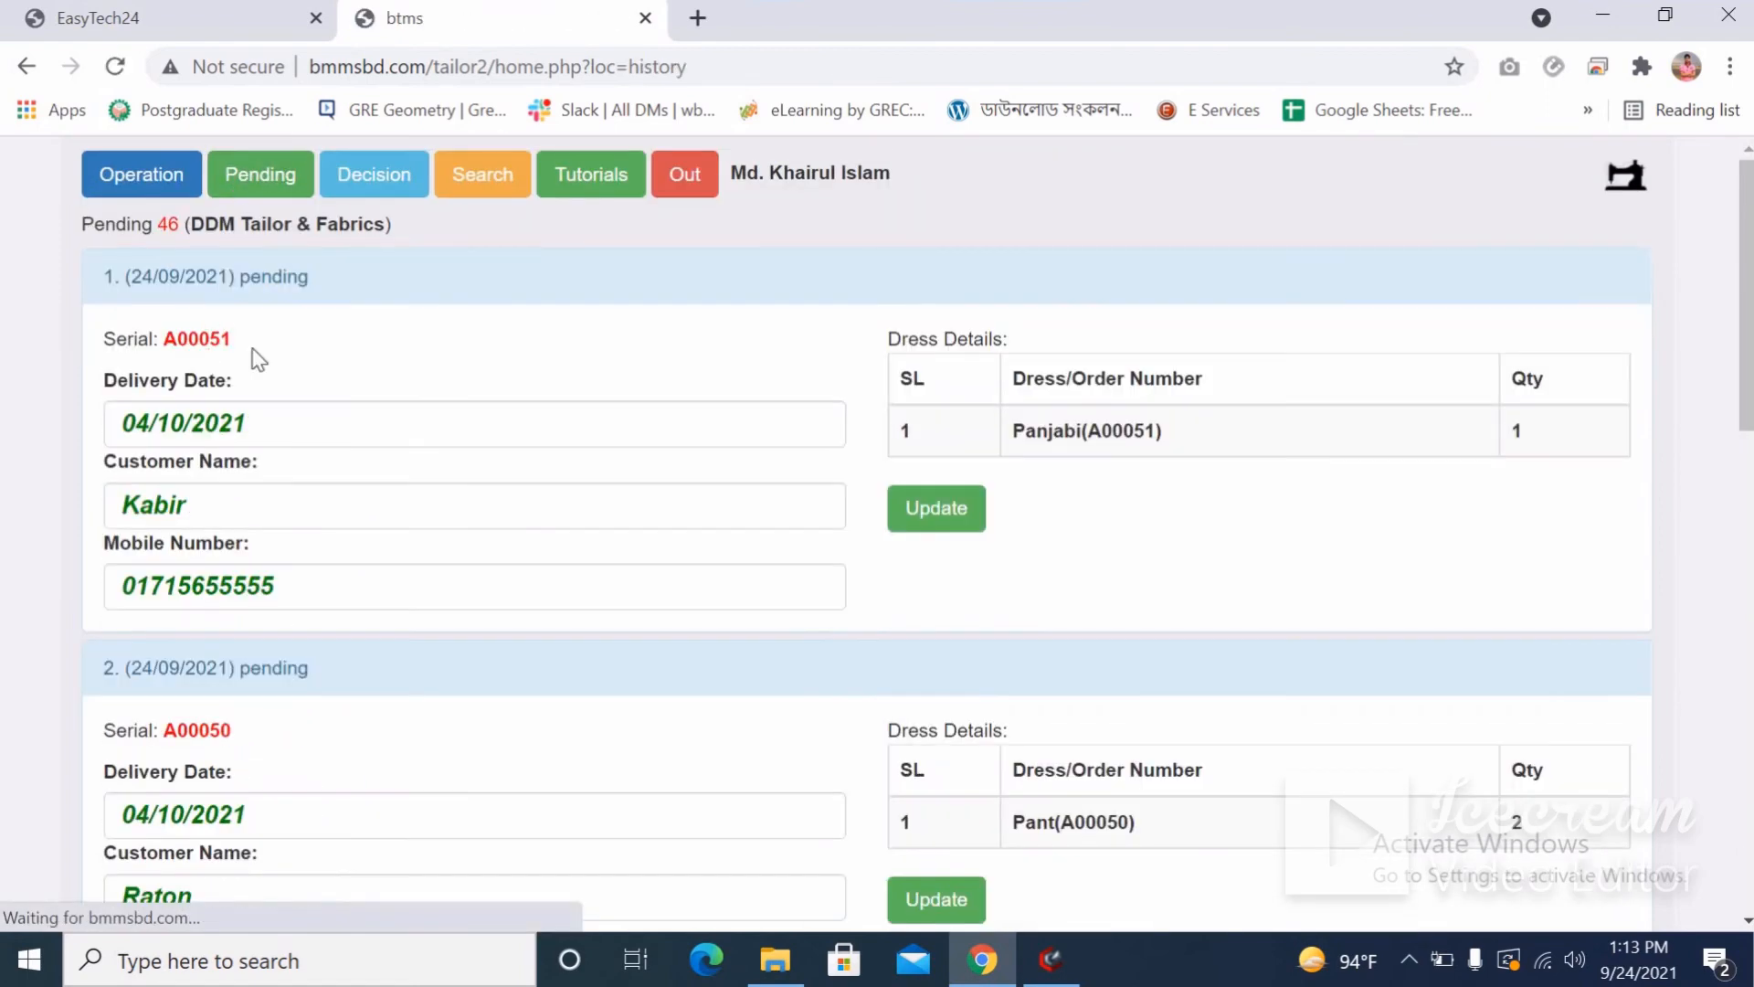
{"action": "double_click", "coordinate": [197, 339]}
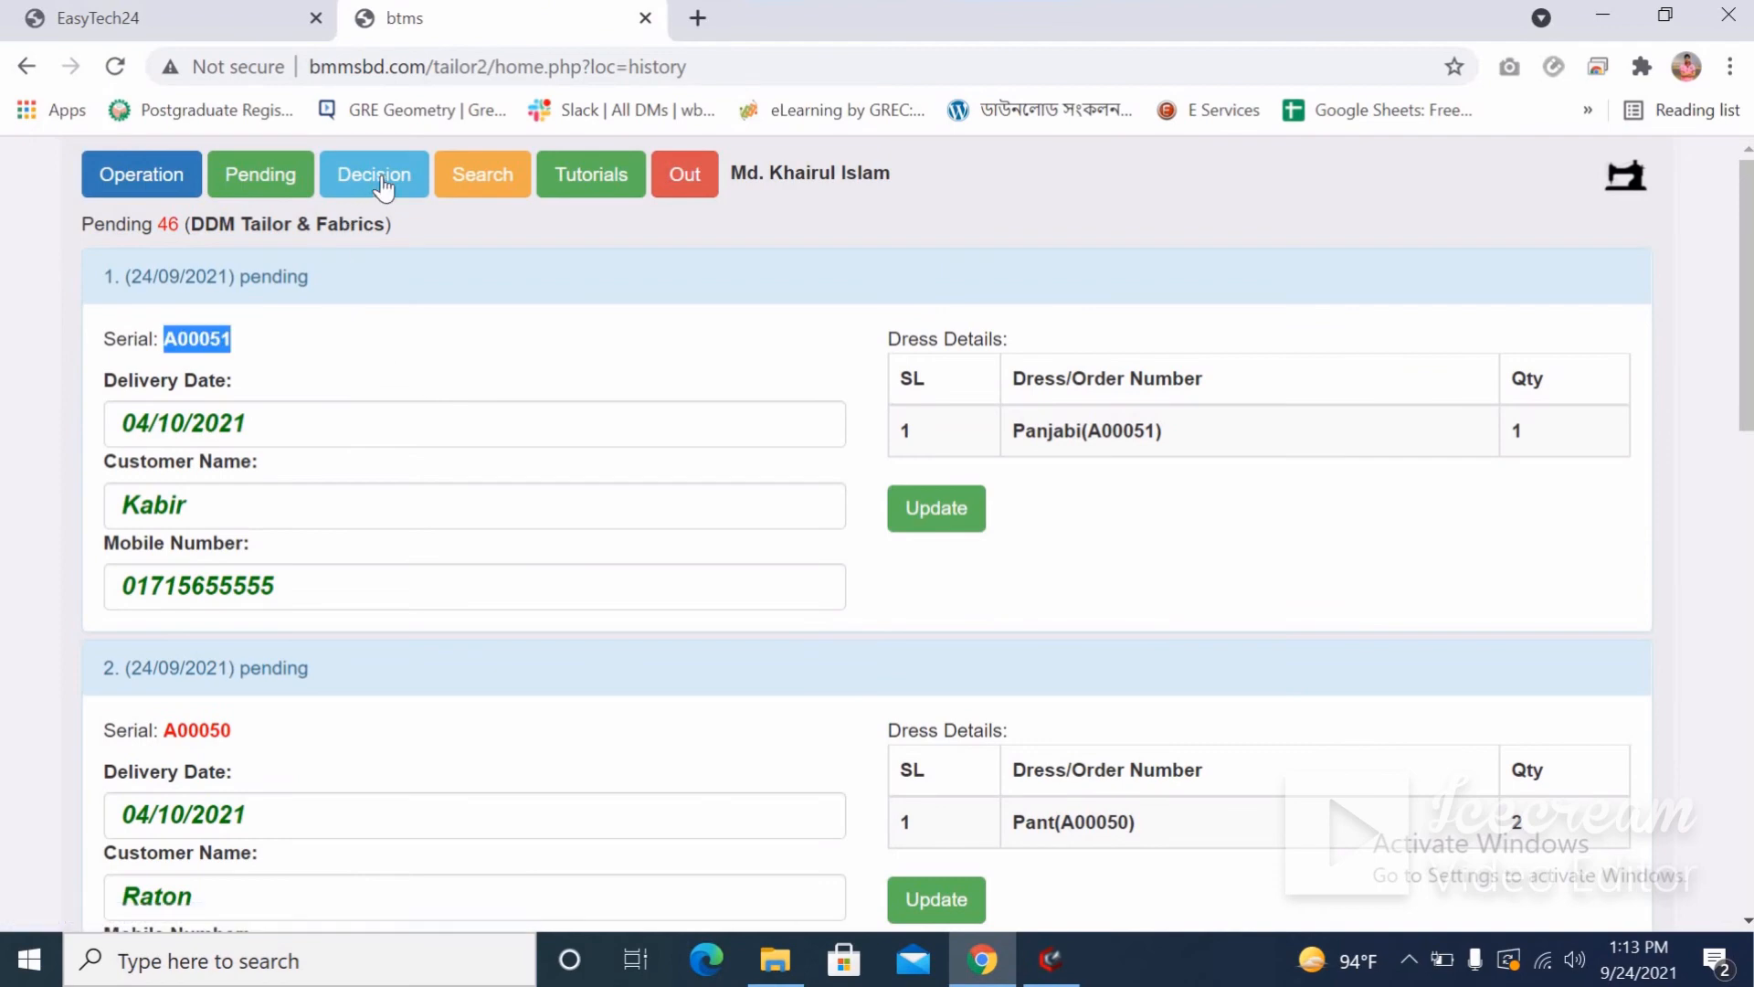
{"action": "left_click", "coordinate": [464, 187]}
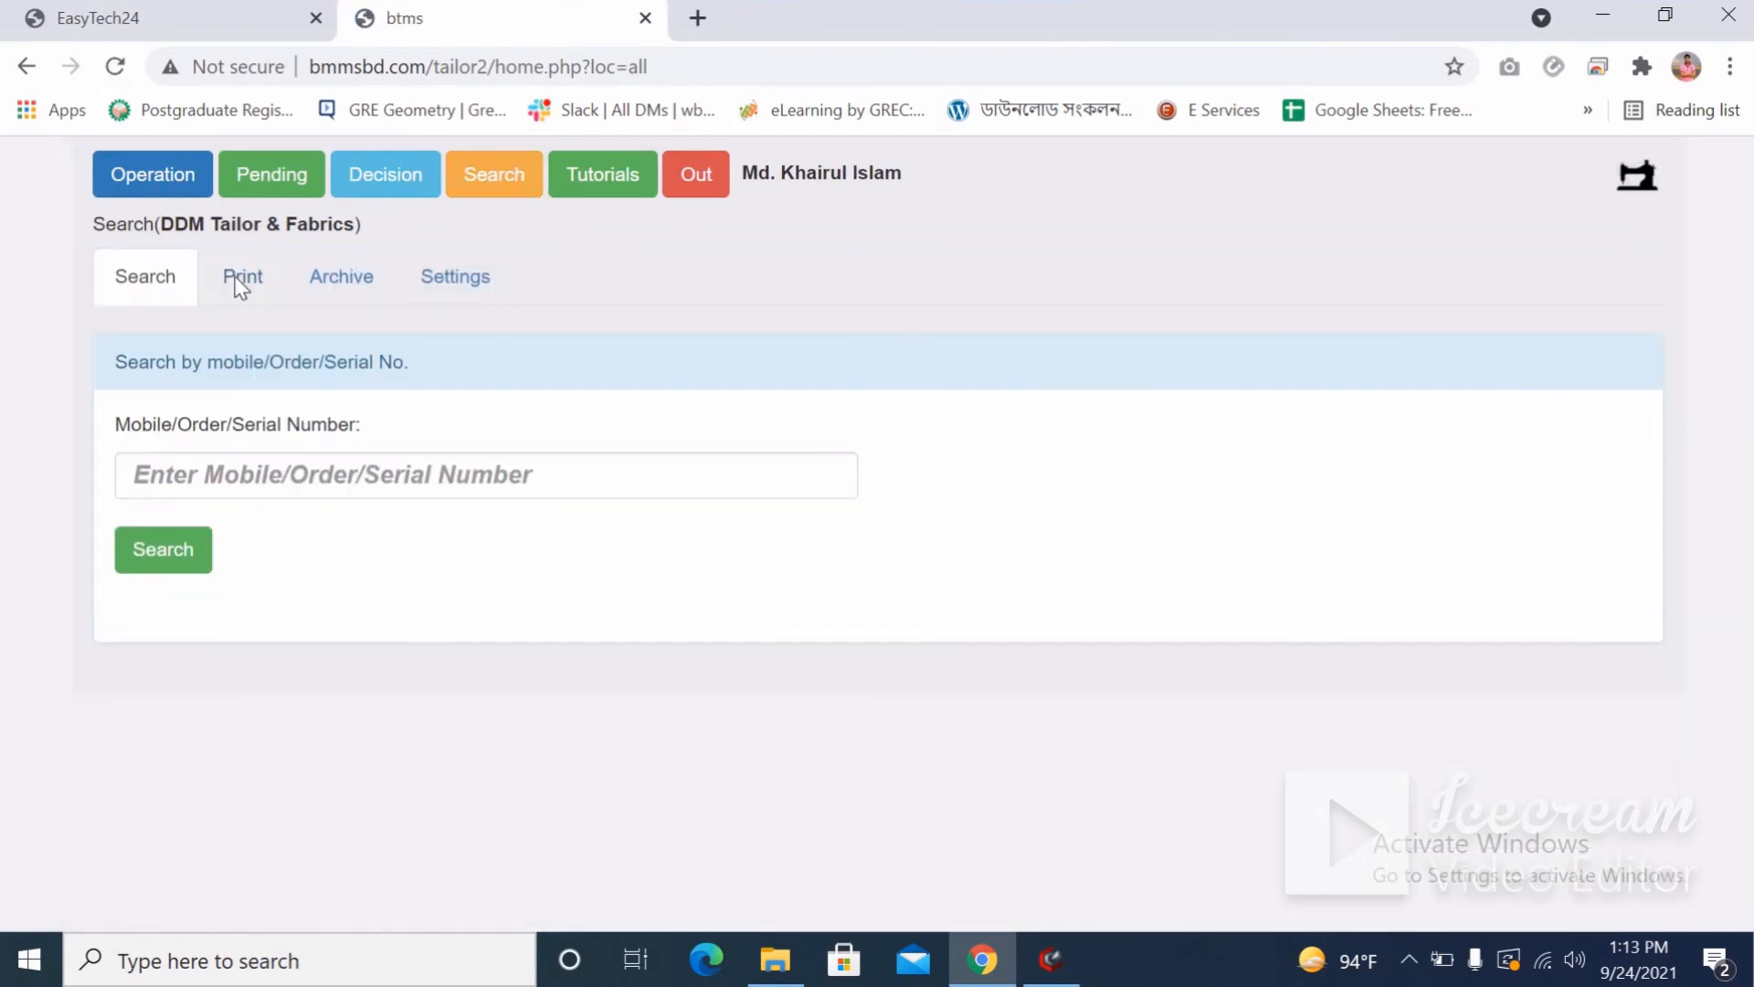
{"action": "left_click", "coordinate": [240, 283]}
{"action": "left_click", "coordinate": [669, 389]}
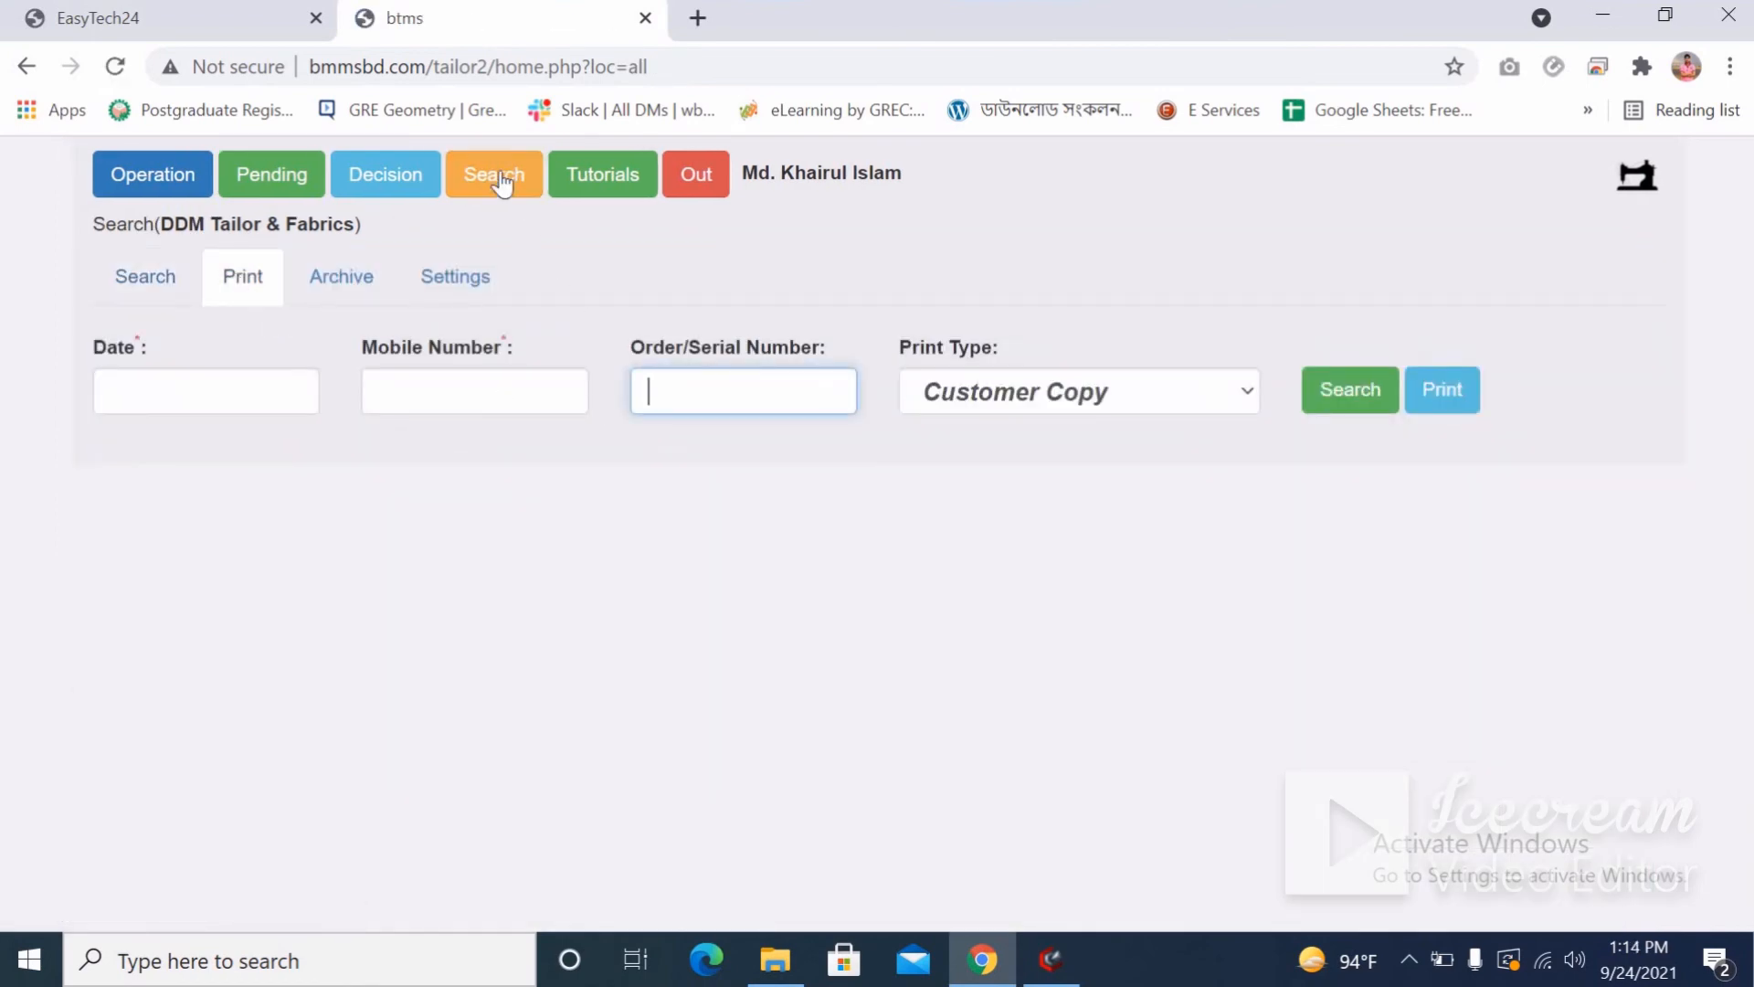
{"action": "type", "text": "A00051"}
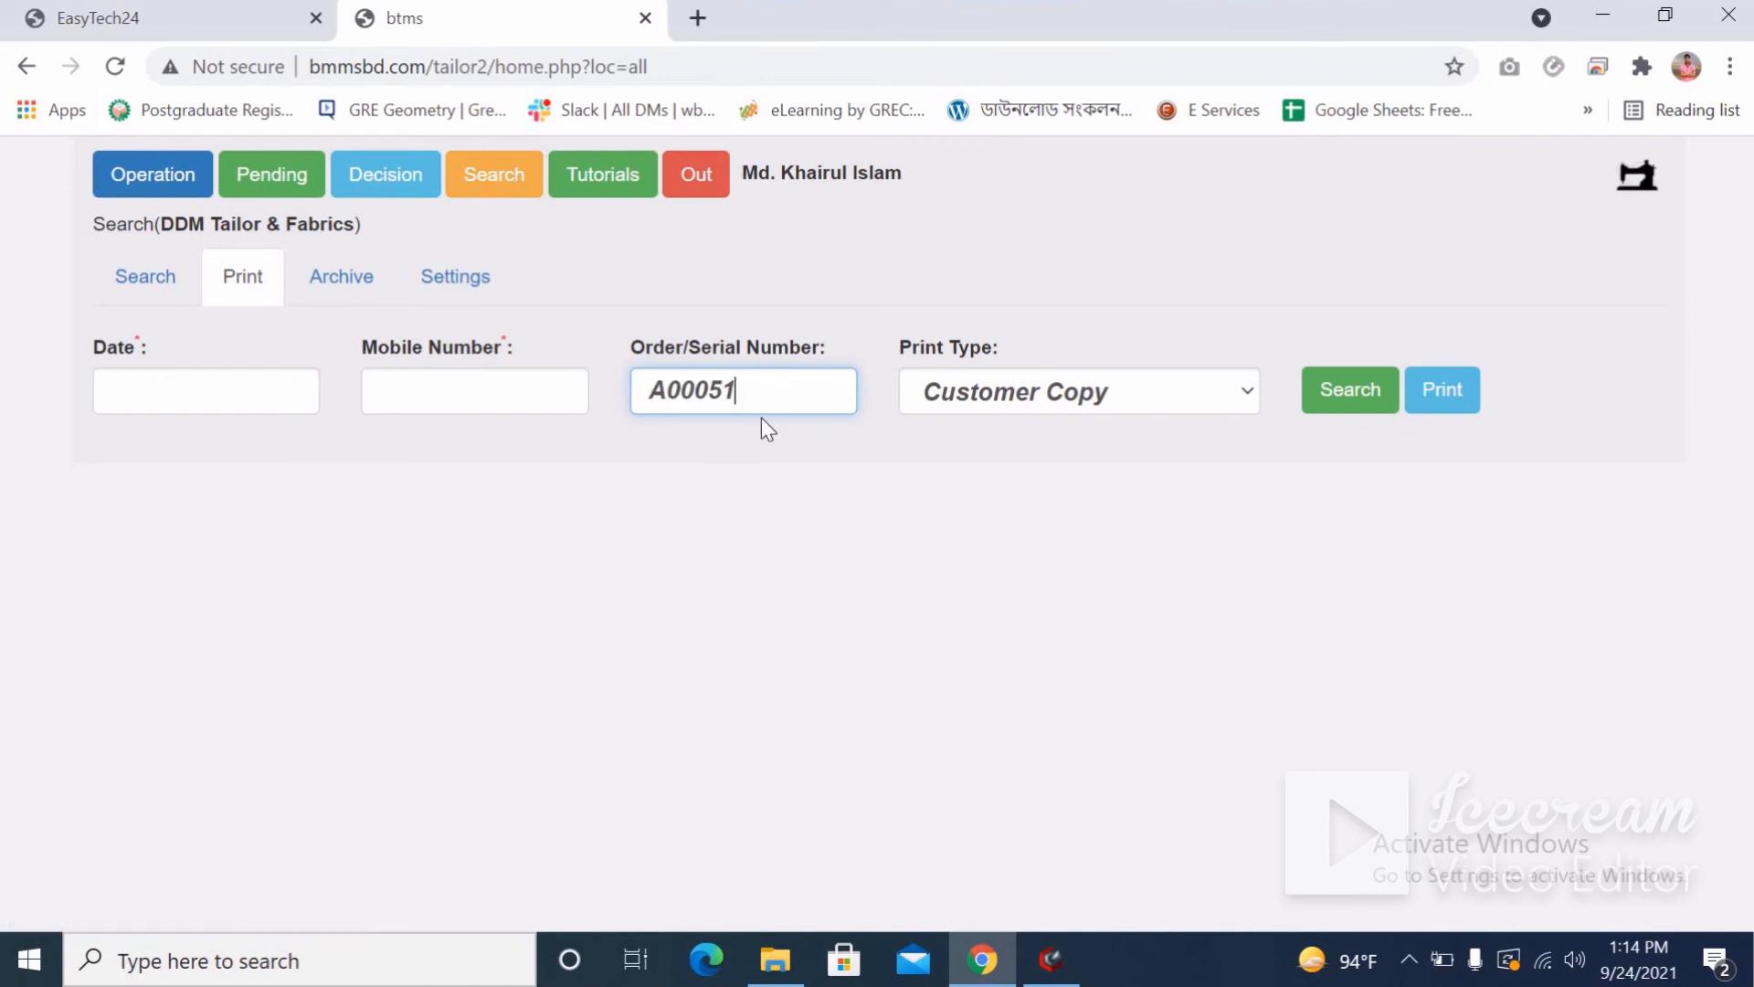
Load the Production Copy print type for order A00051.
{"action": "left_click", "coordinate": [1347, 402]}
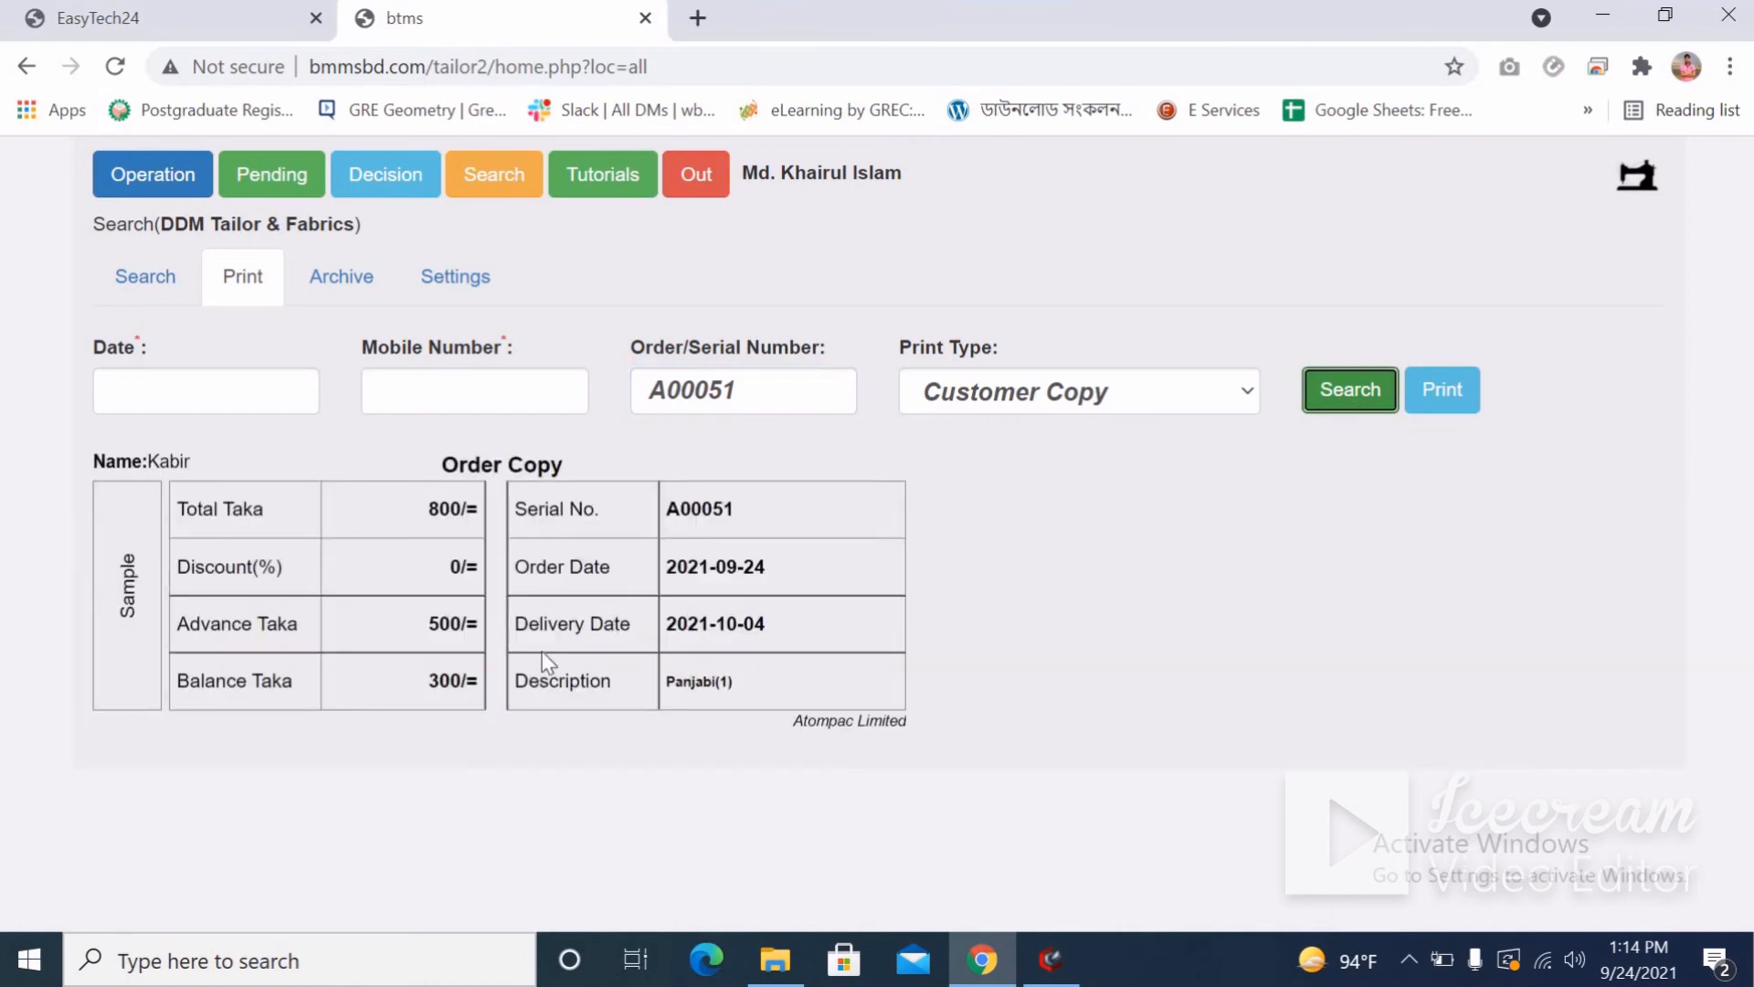
{"action": "left_click", "coordinate": [1067, 401]}
{"action": "left_click", "coordinate": [1104, 448]}
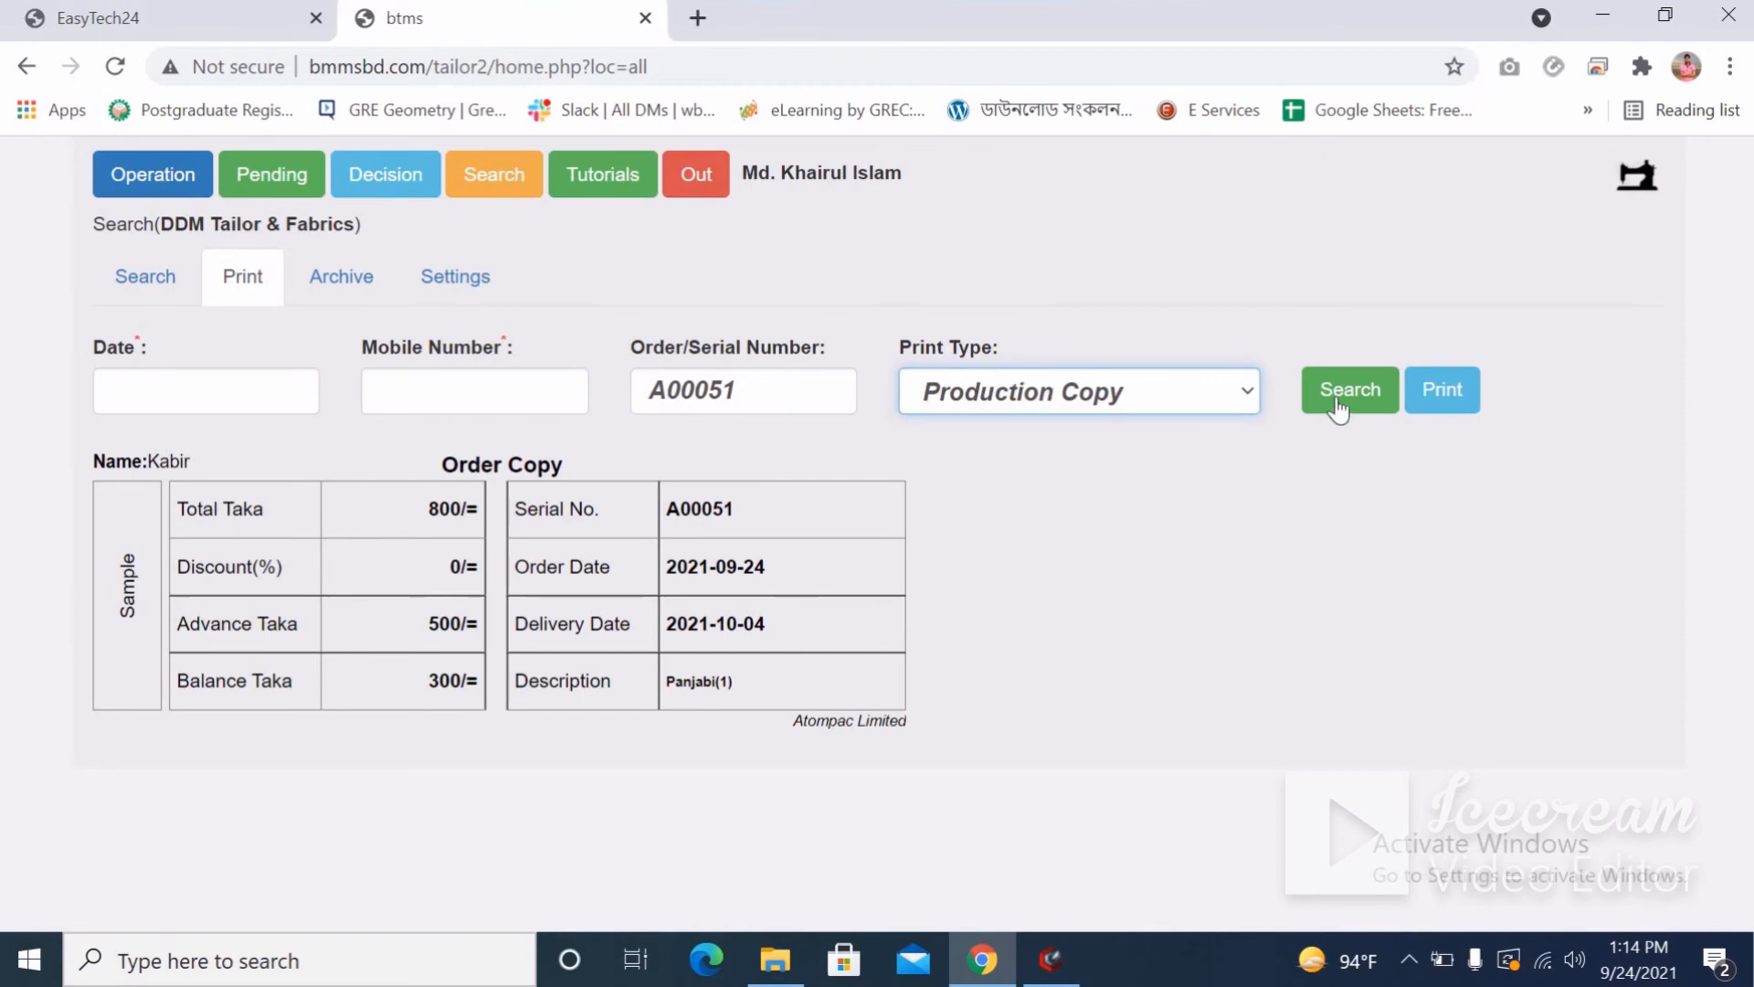
{"action": "left_click", "coordinate": [1341, 404]}
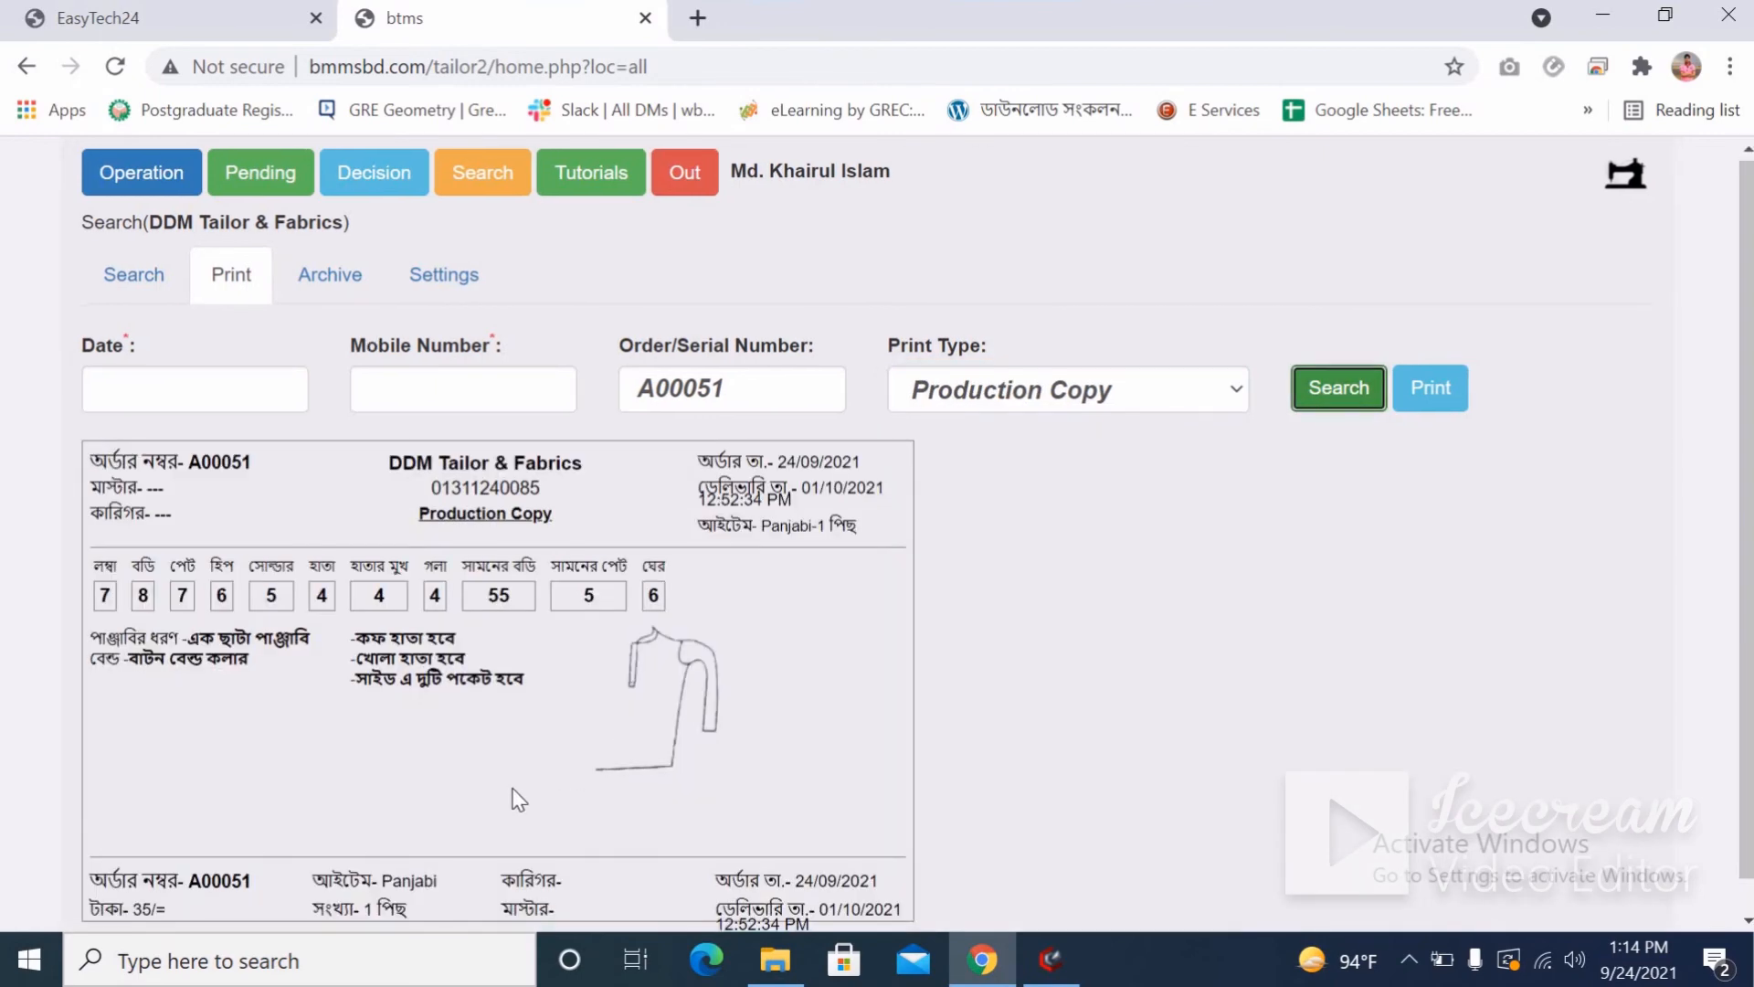
{"action": "scroll", "coordinate": [439, 690], "scroll_direction": "down", "scroll_amount": 1}
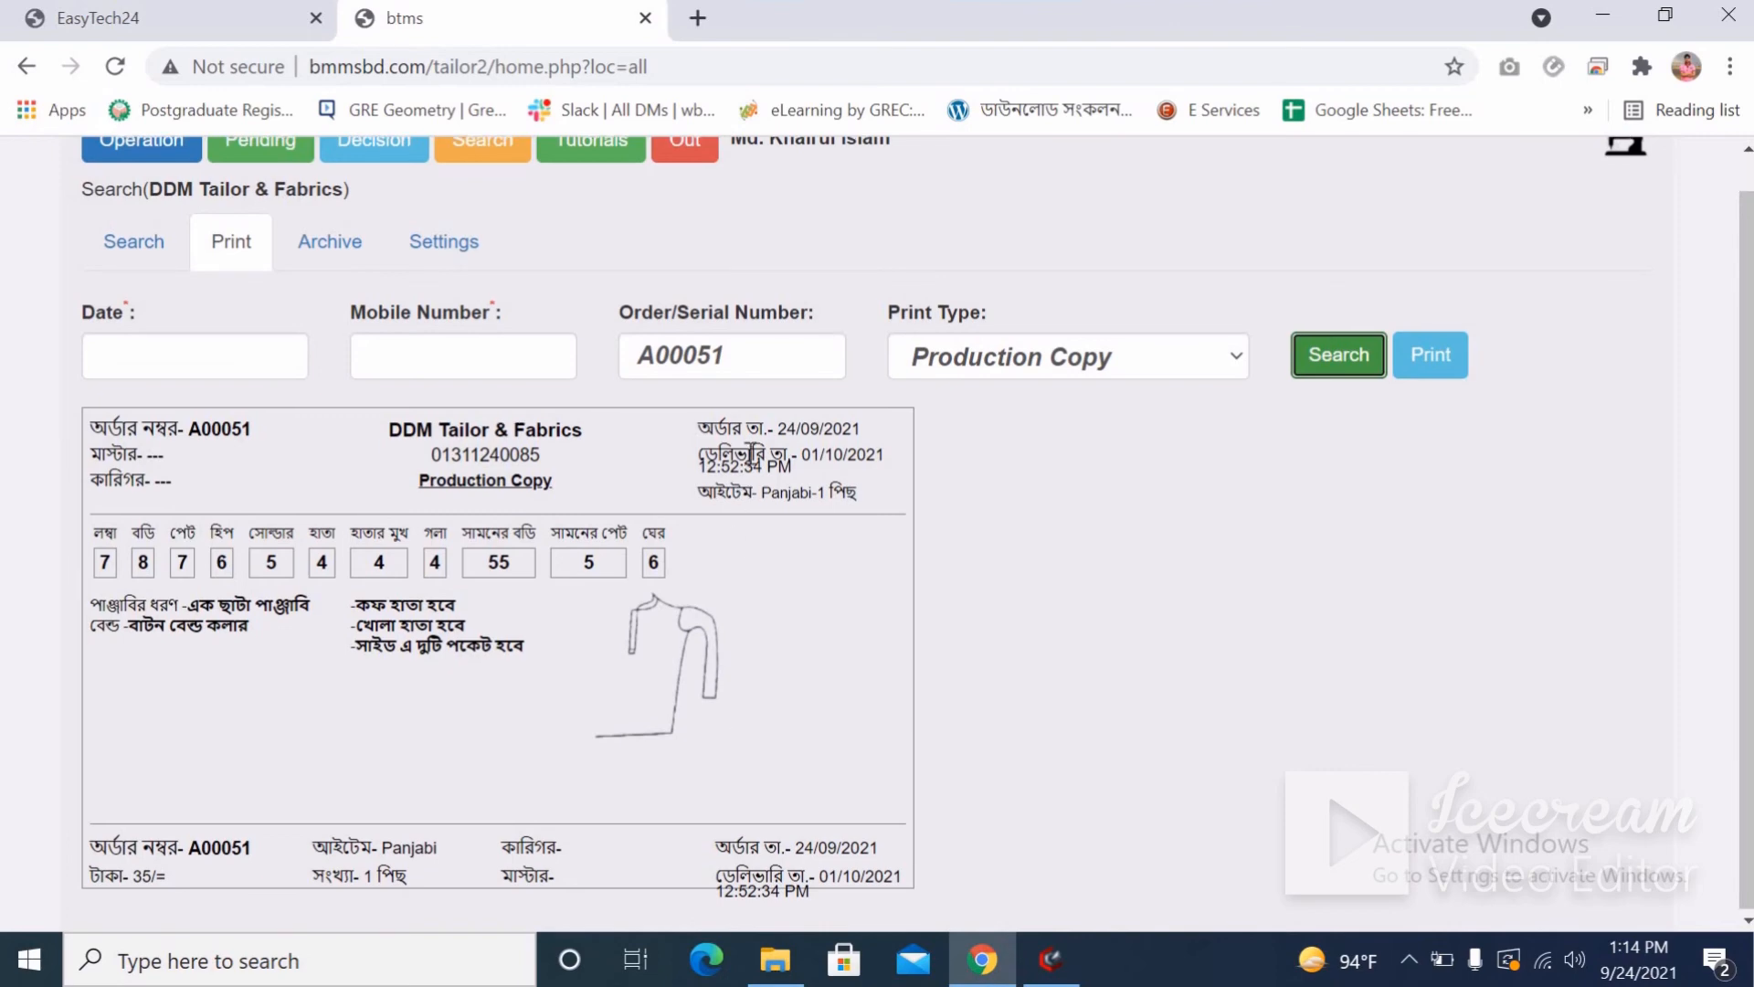
{"action": "scroll", "coordinate": [783, 391], "scroll_direction": "up", "scroll_amount": 1}
Switch the lookup to order A00052 and preview its Pant production slip.
{"action": "left_click", "coordinate": [783, 391]}
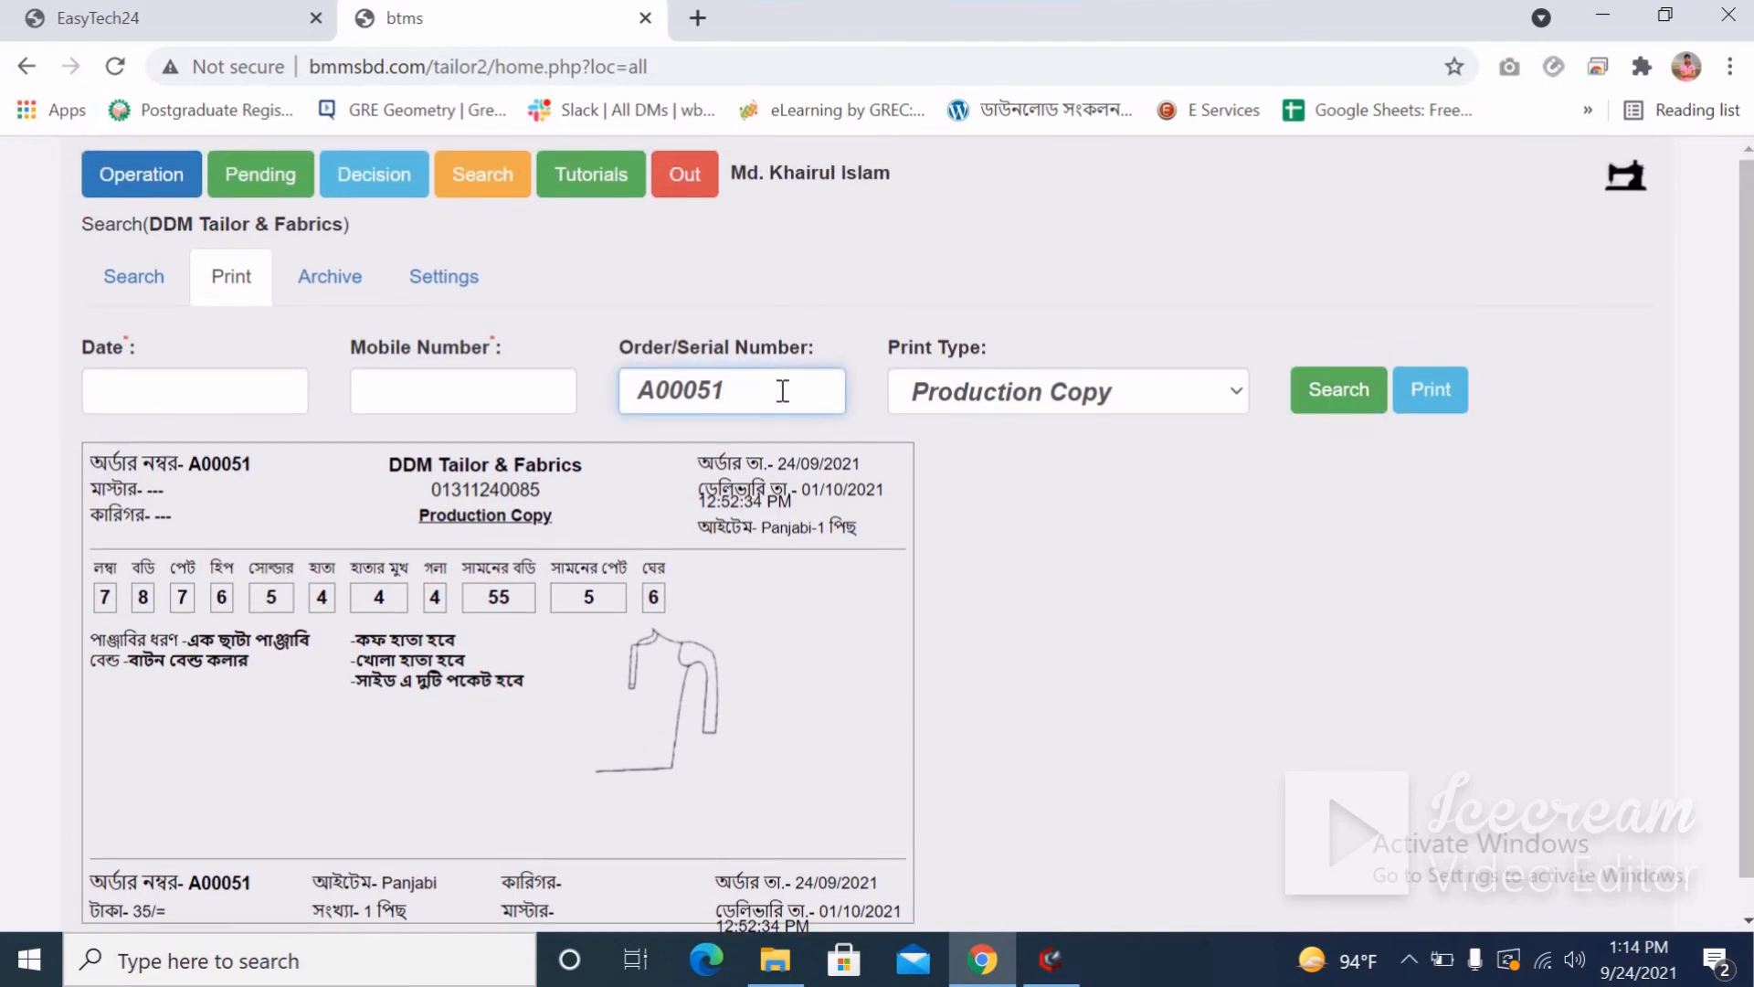
{"action": "left_click", "coordinate": [1309, 397]}
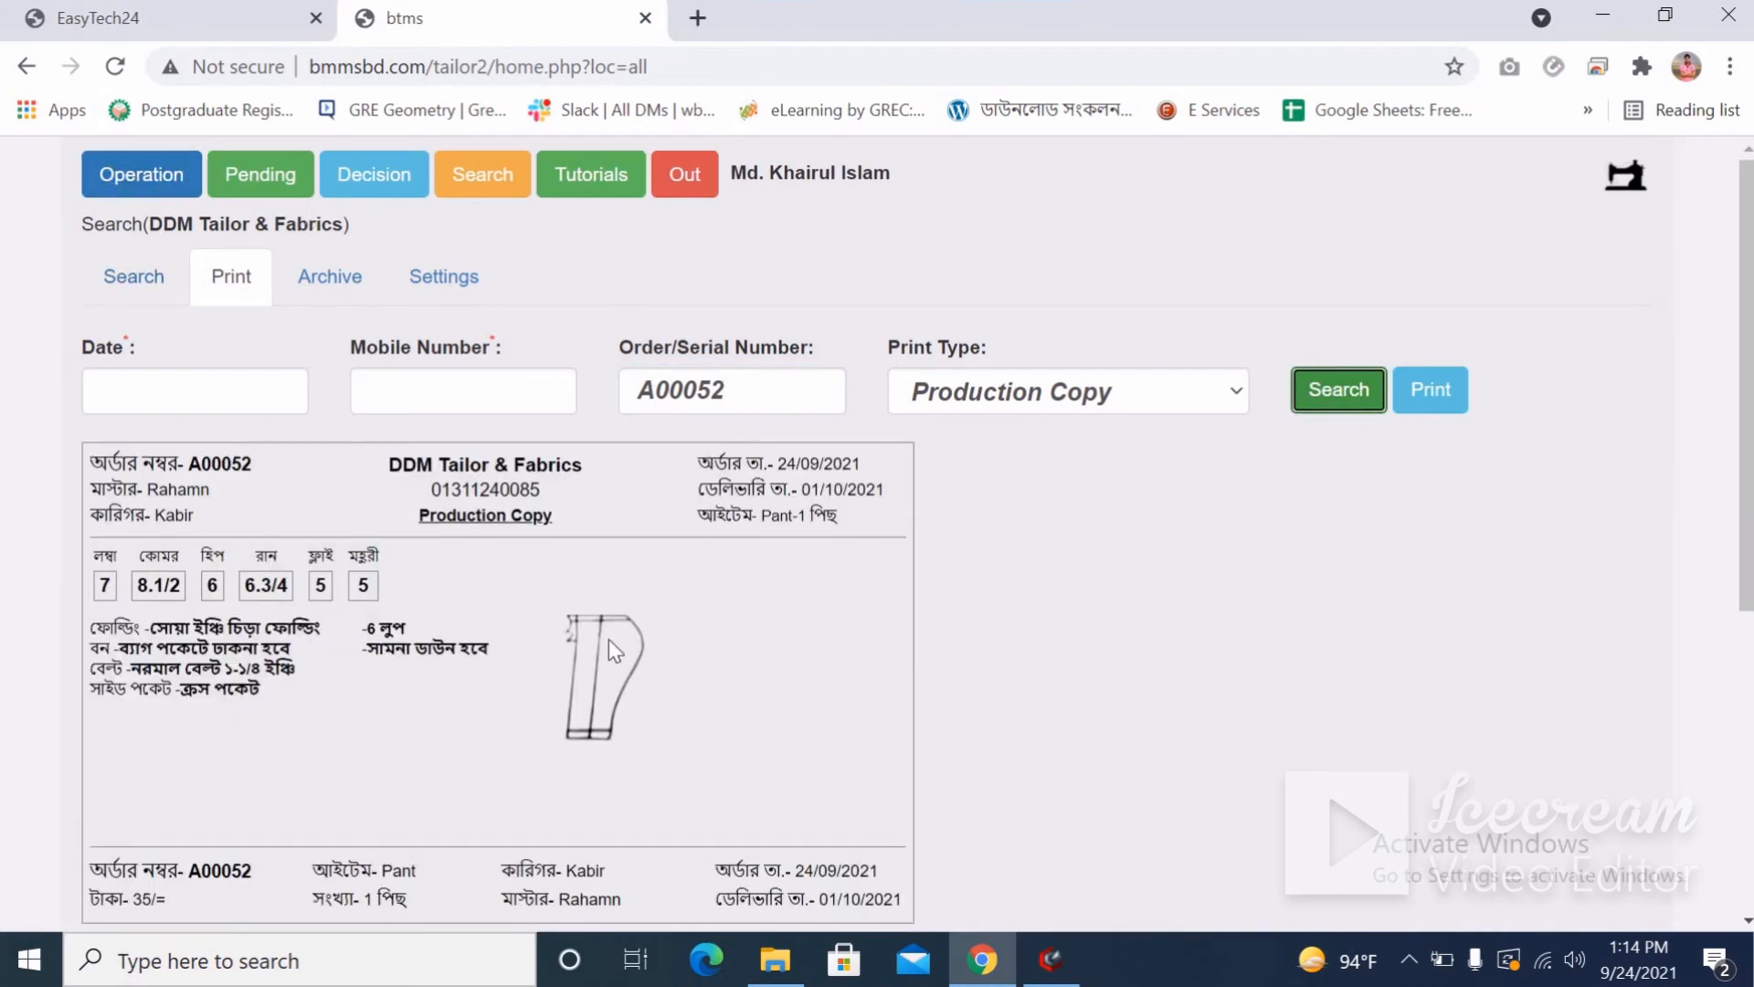
{"action": "scroll", "coordinate": [609, 661], "scroll_direction": "down", "scroll_amount": 5}
{"action": "scroll", "coordinate": [609, 661], "scroll_direction": "up", "scroll_amount": 5}
Generate the Daily Report Copy for 24/09/2021 and review its 4600/= orders and 16055/= deliveries.
{"action": "left_click", "coordinate": [1026, 395]}
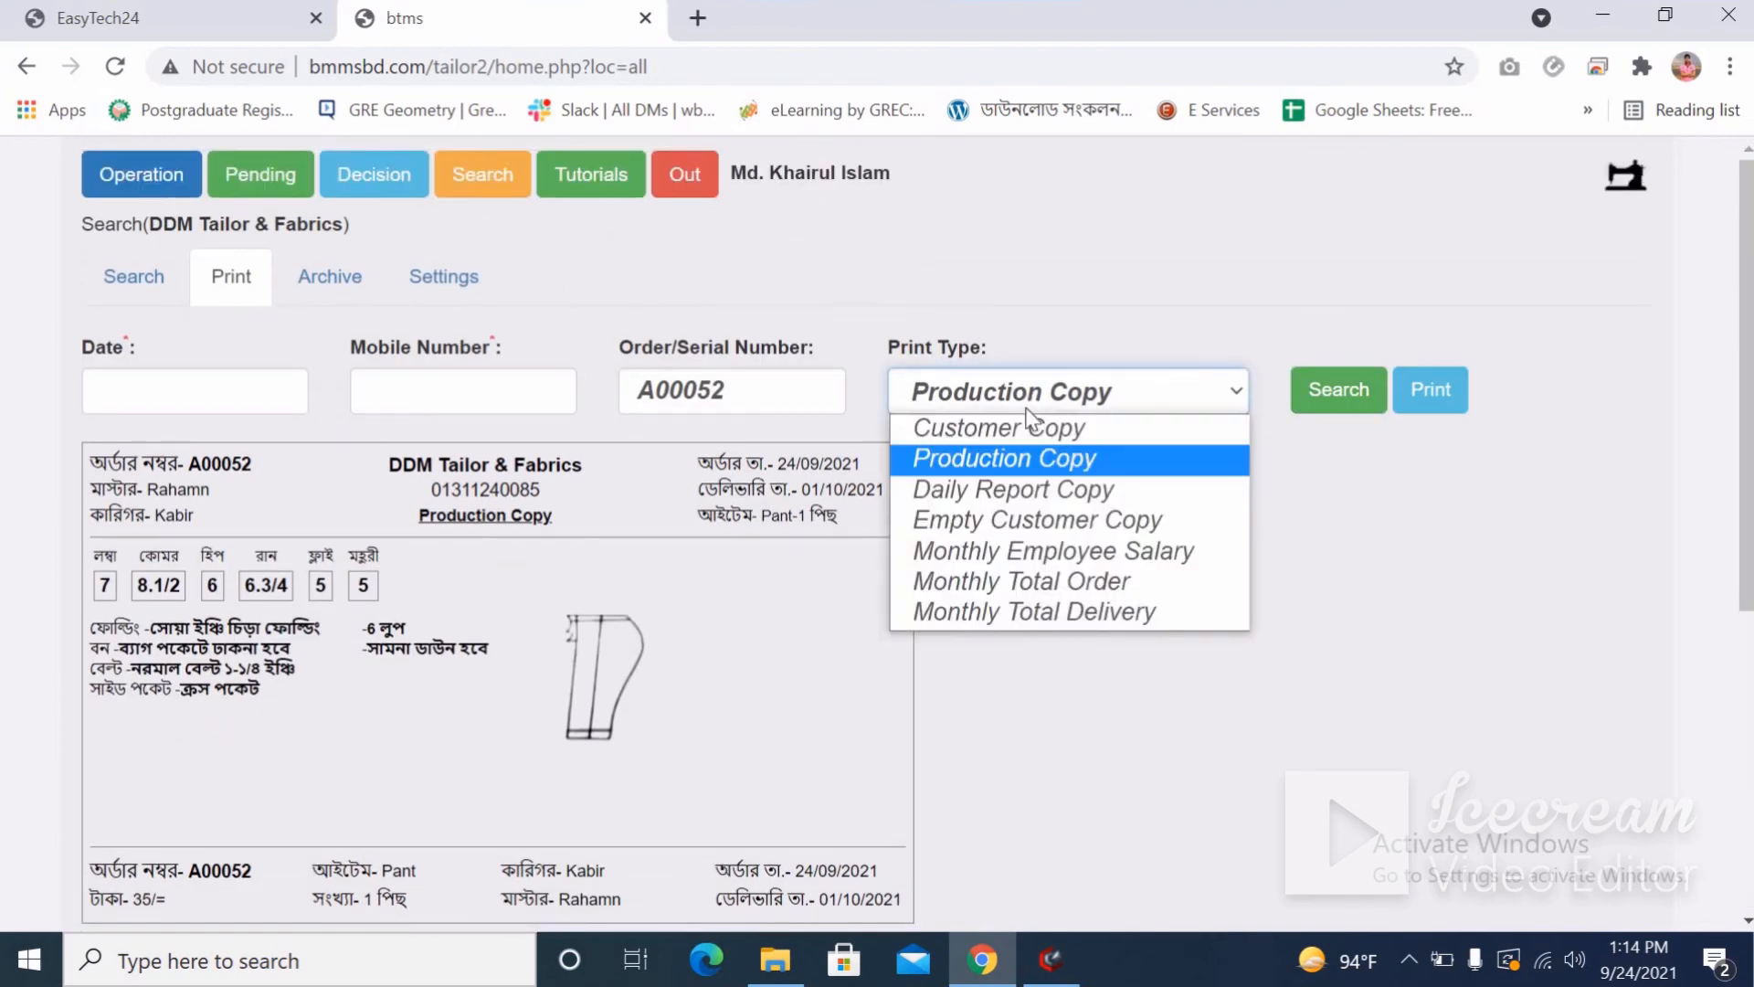
{"action": "left_click", "coordinate": [1000, 491]}
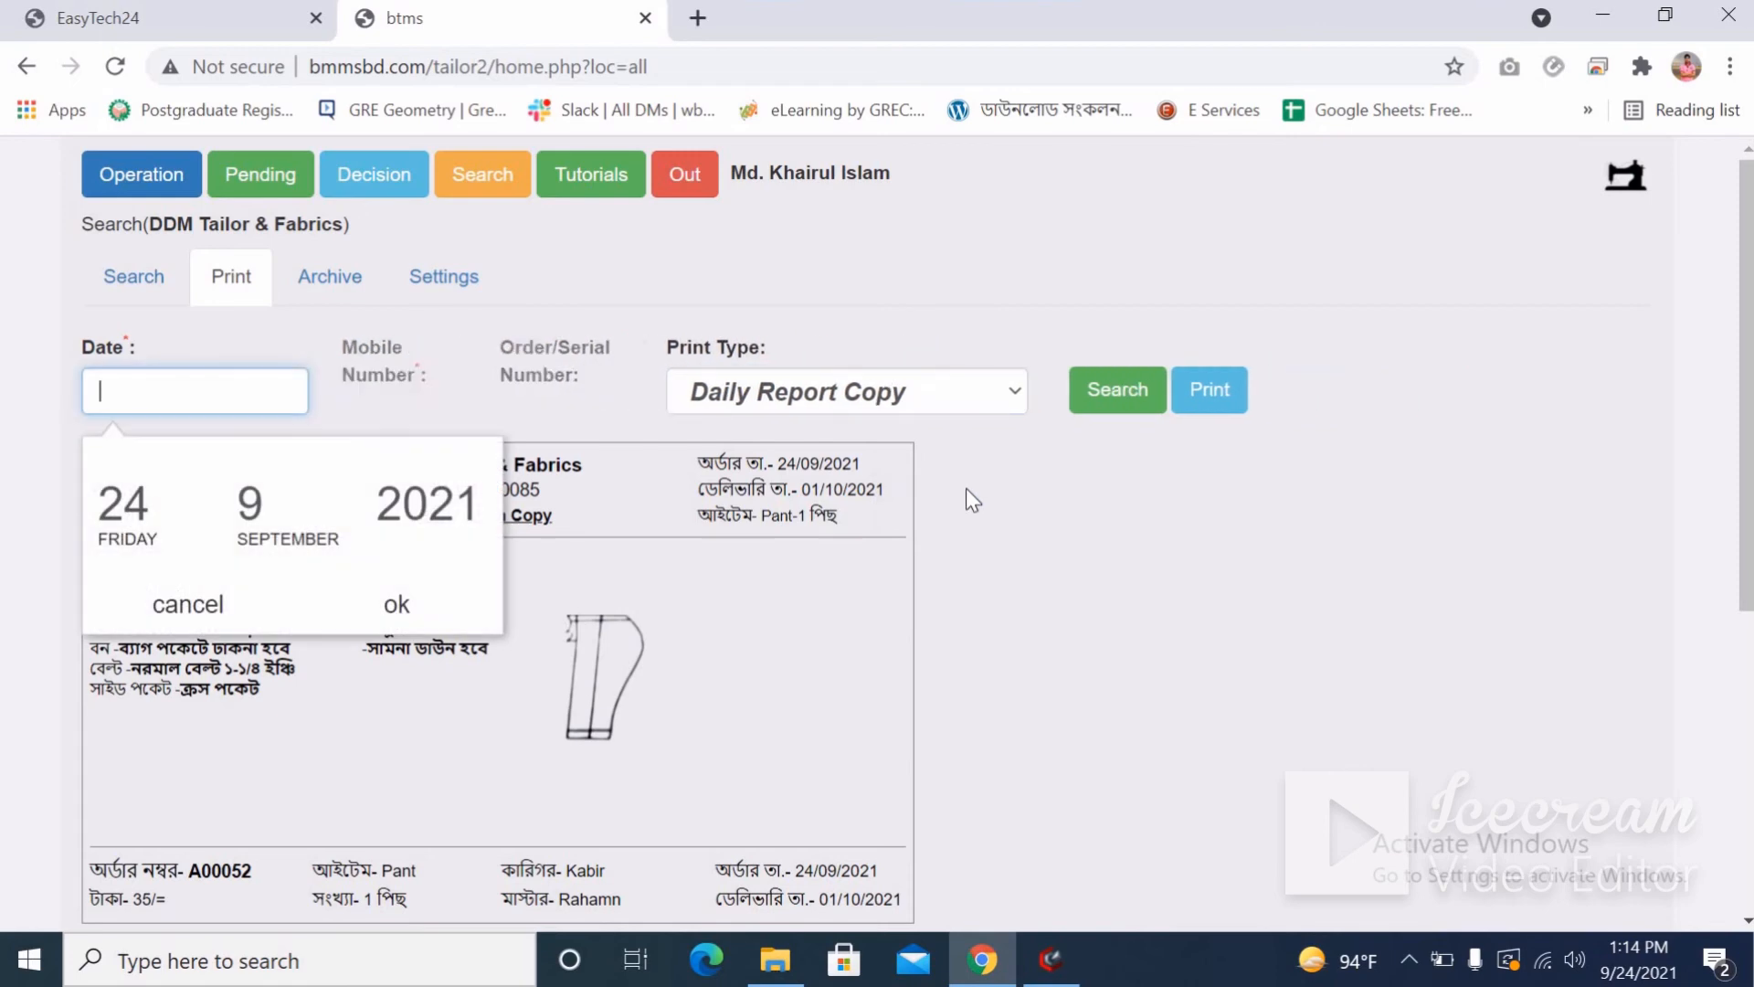
{"action": "left_click", "coordinate": [427, 601]}
{"action": "left_click", "coordinate": [783, 395]}
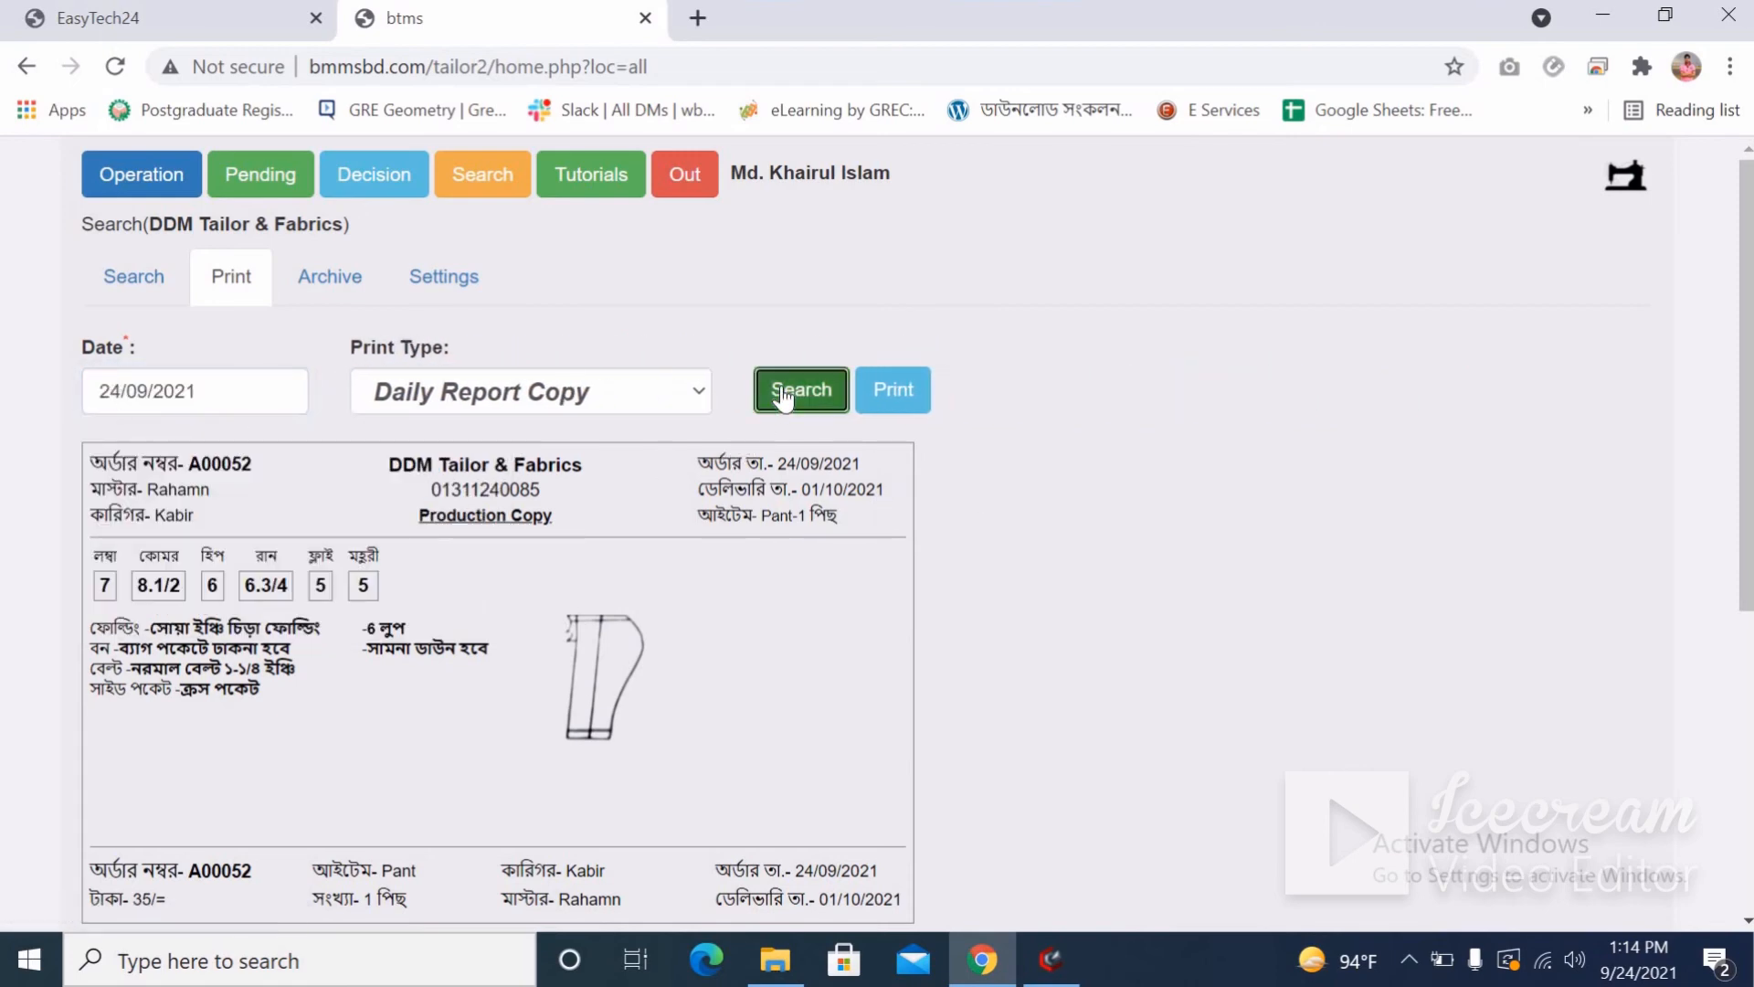
{"action": "scroll", "coordinate": [645, 662], "scroll_direction": "down", "scroll_amount": 8}
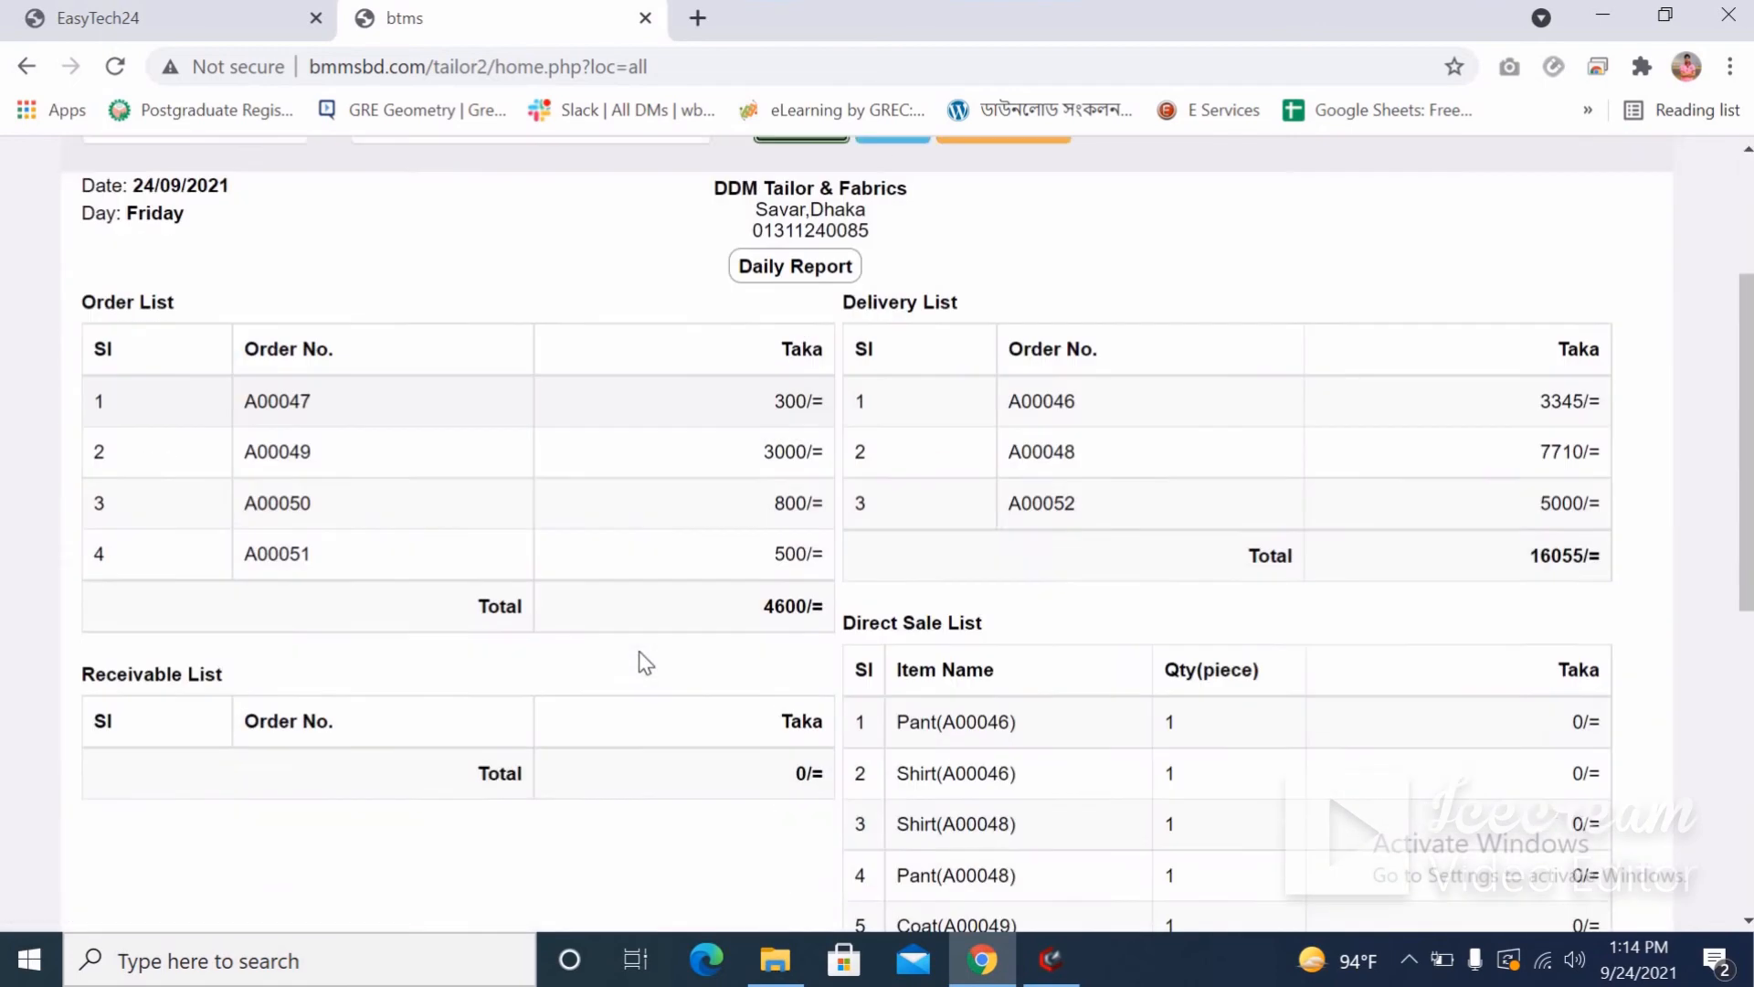
{"action": "scroll", "coordinate": [952, 536], "scroll_direction": "up", "scroll_amount": 3}
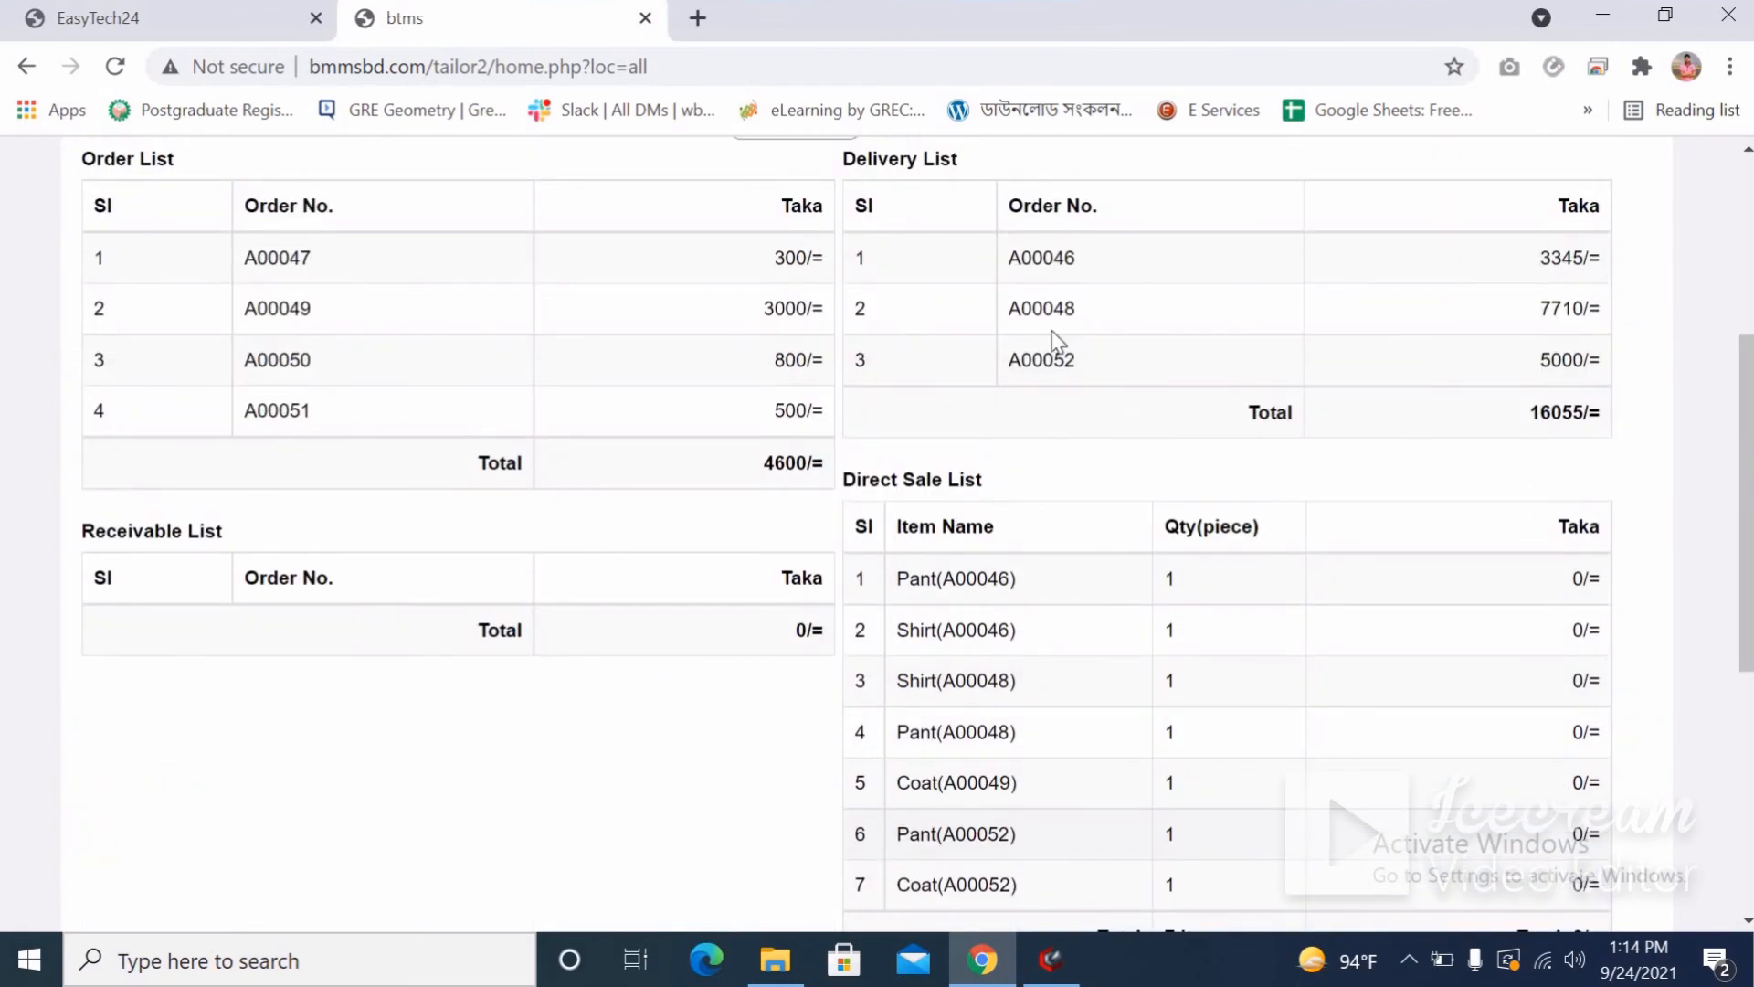
{"action": "scroll", "coordinate": [945, 750], "scroll_direction": "down", "scroll_amount": 6}
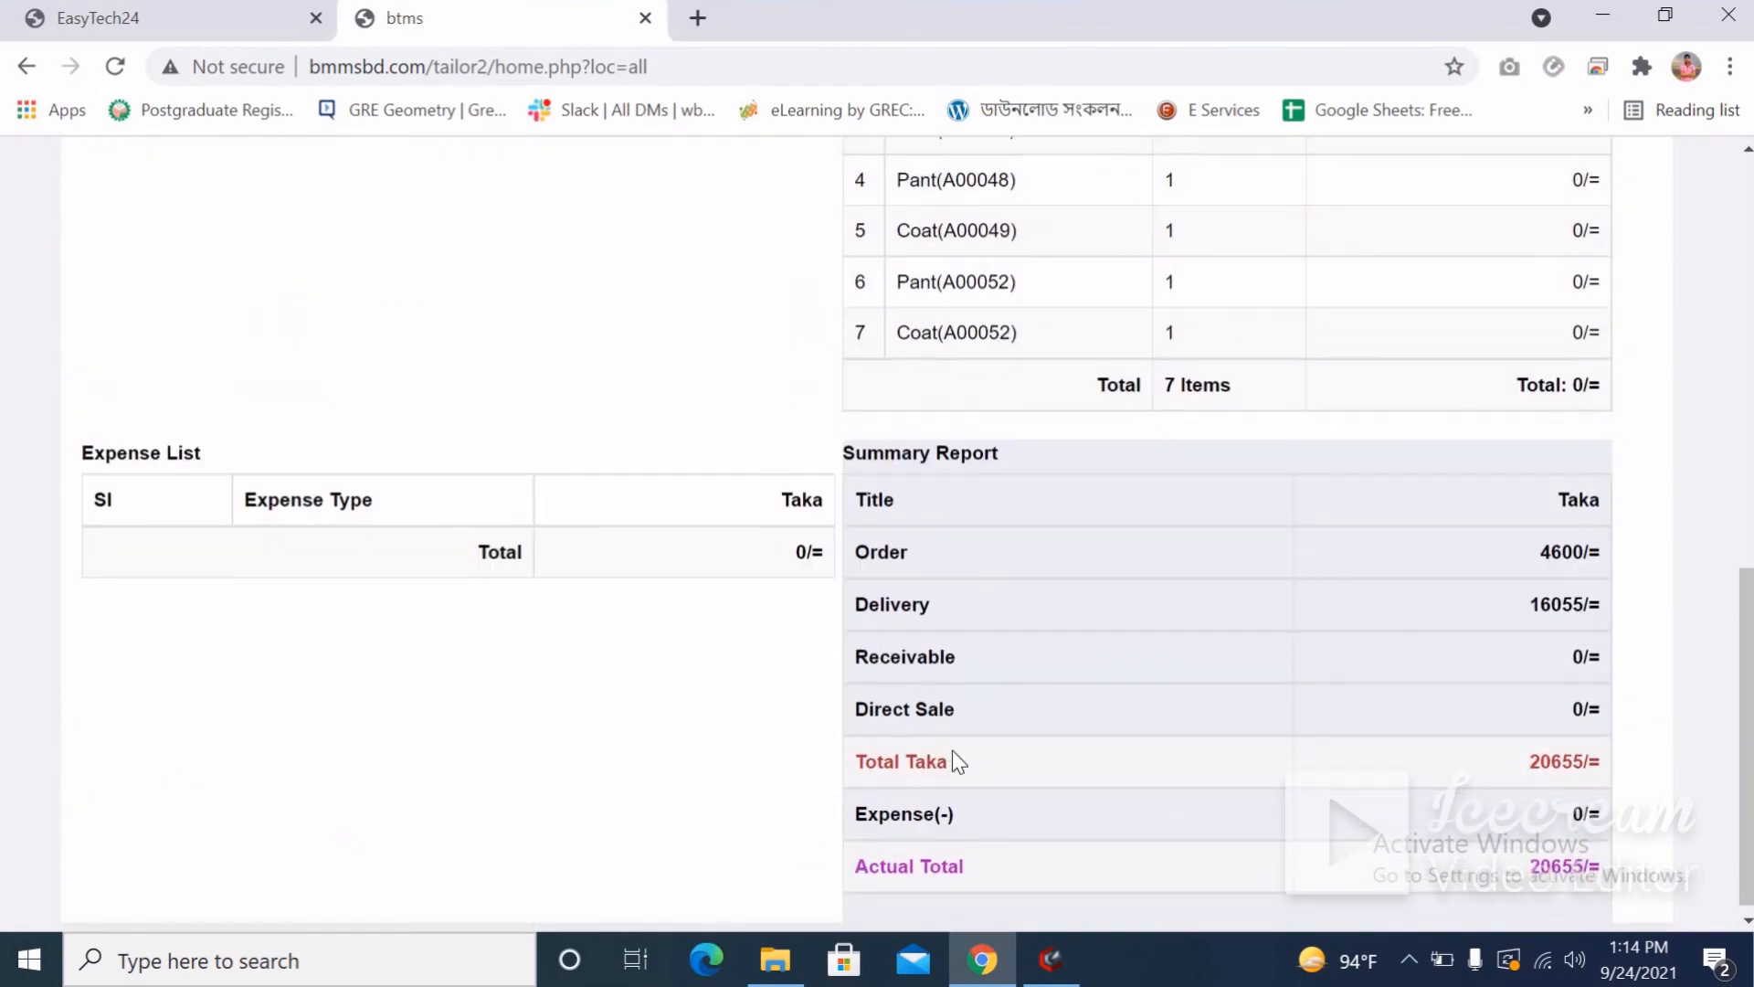
{"action": "scroll", "coordinate": [952, 748], "scroll_direction": "up", "scroll_amount": 9}
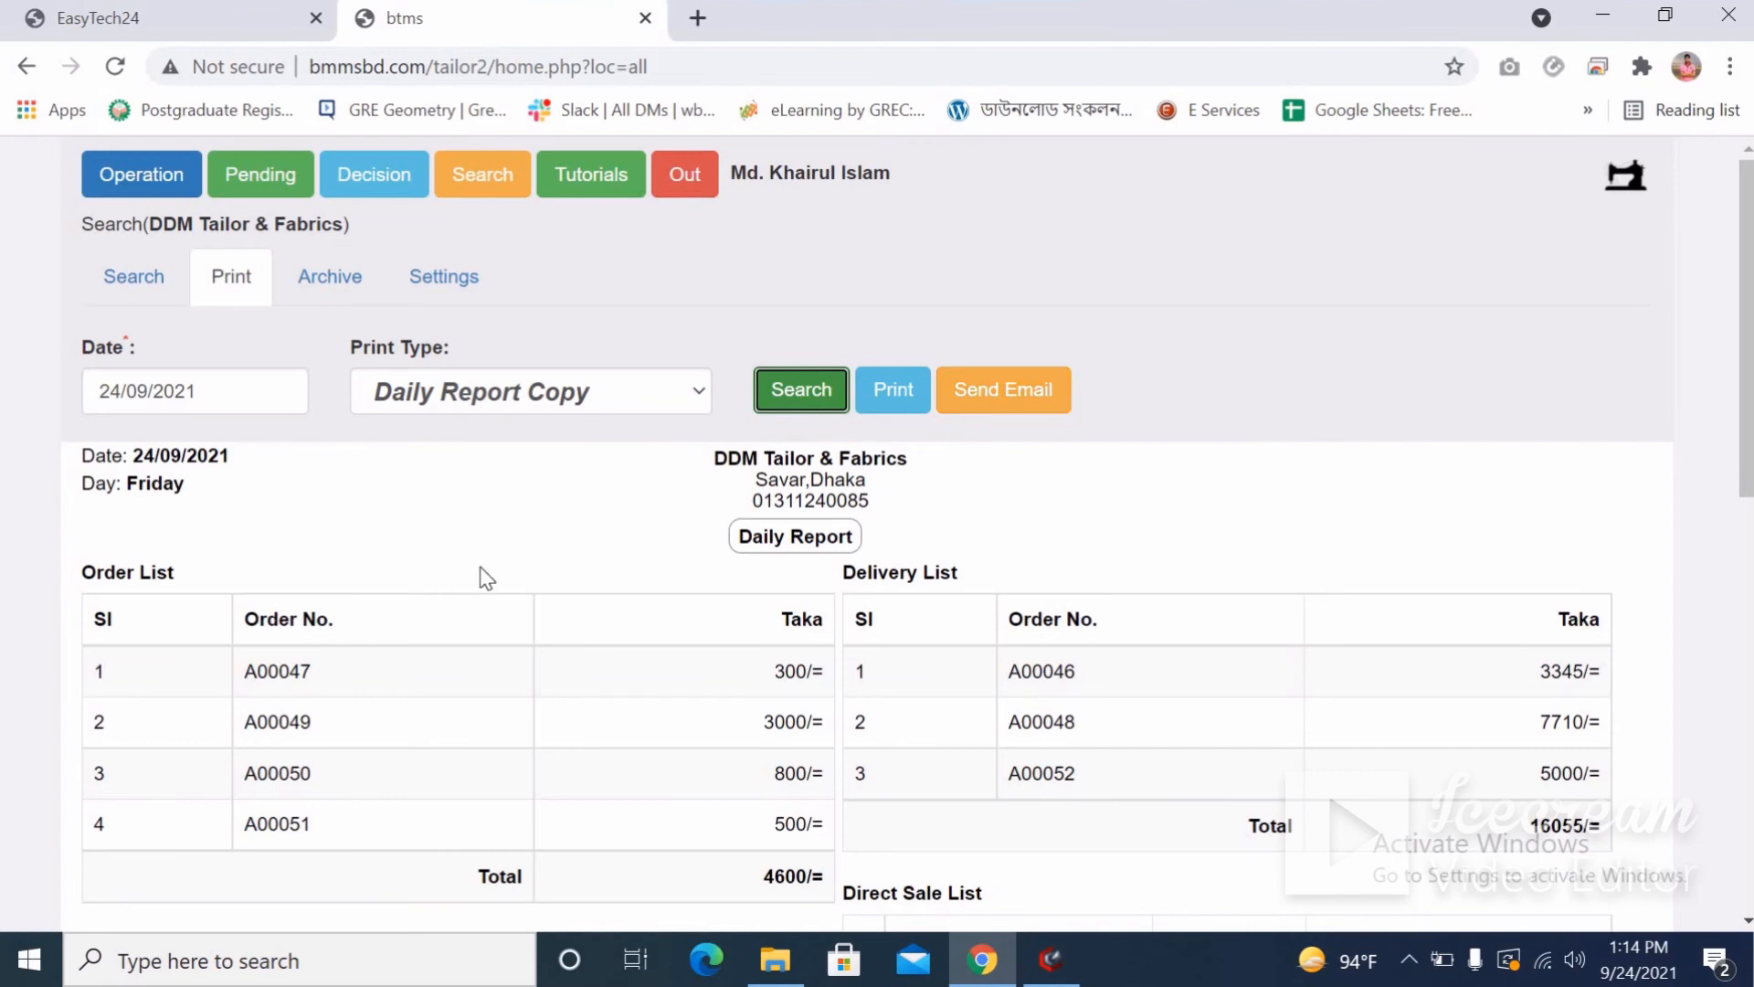
{"action": "left_click", "coordinate": [450, 395]}
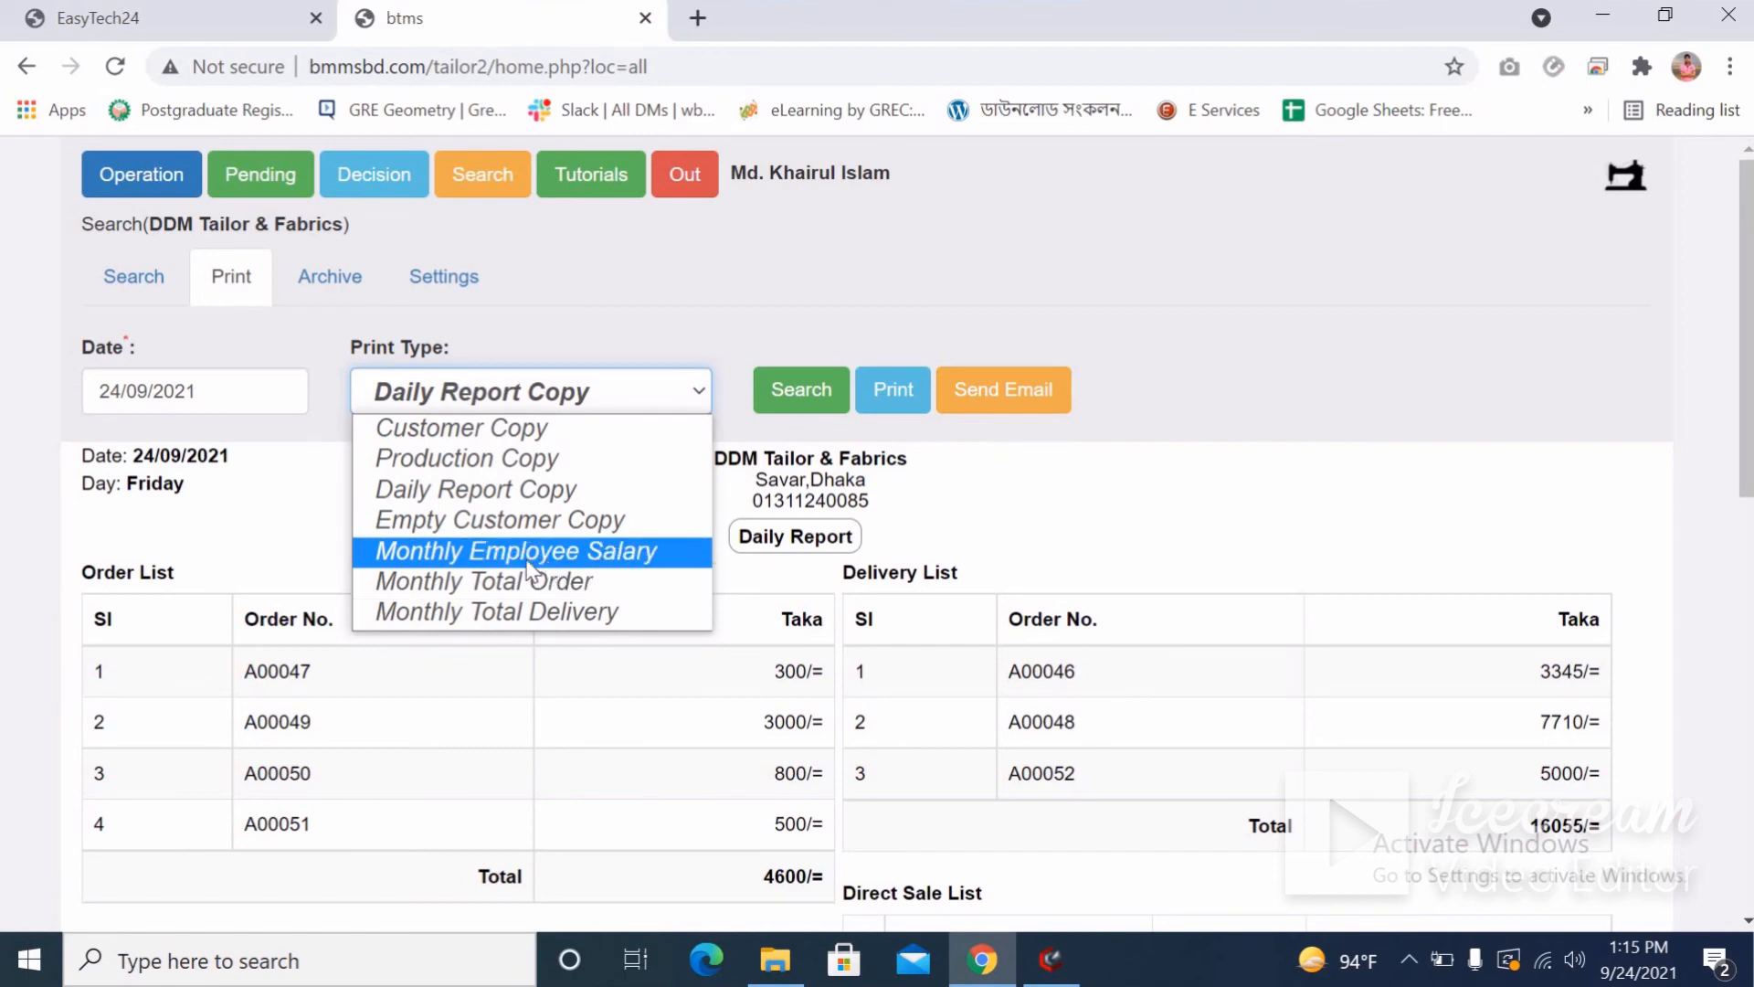
{"action": "left_click", "coordinate": [274, 498]}
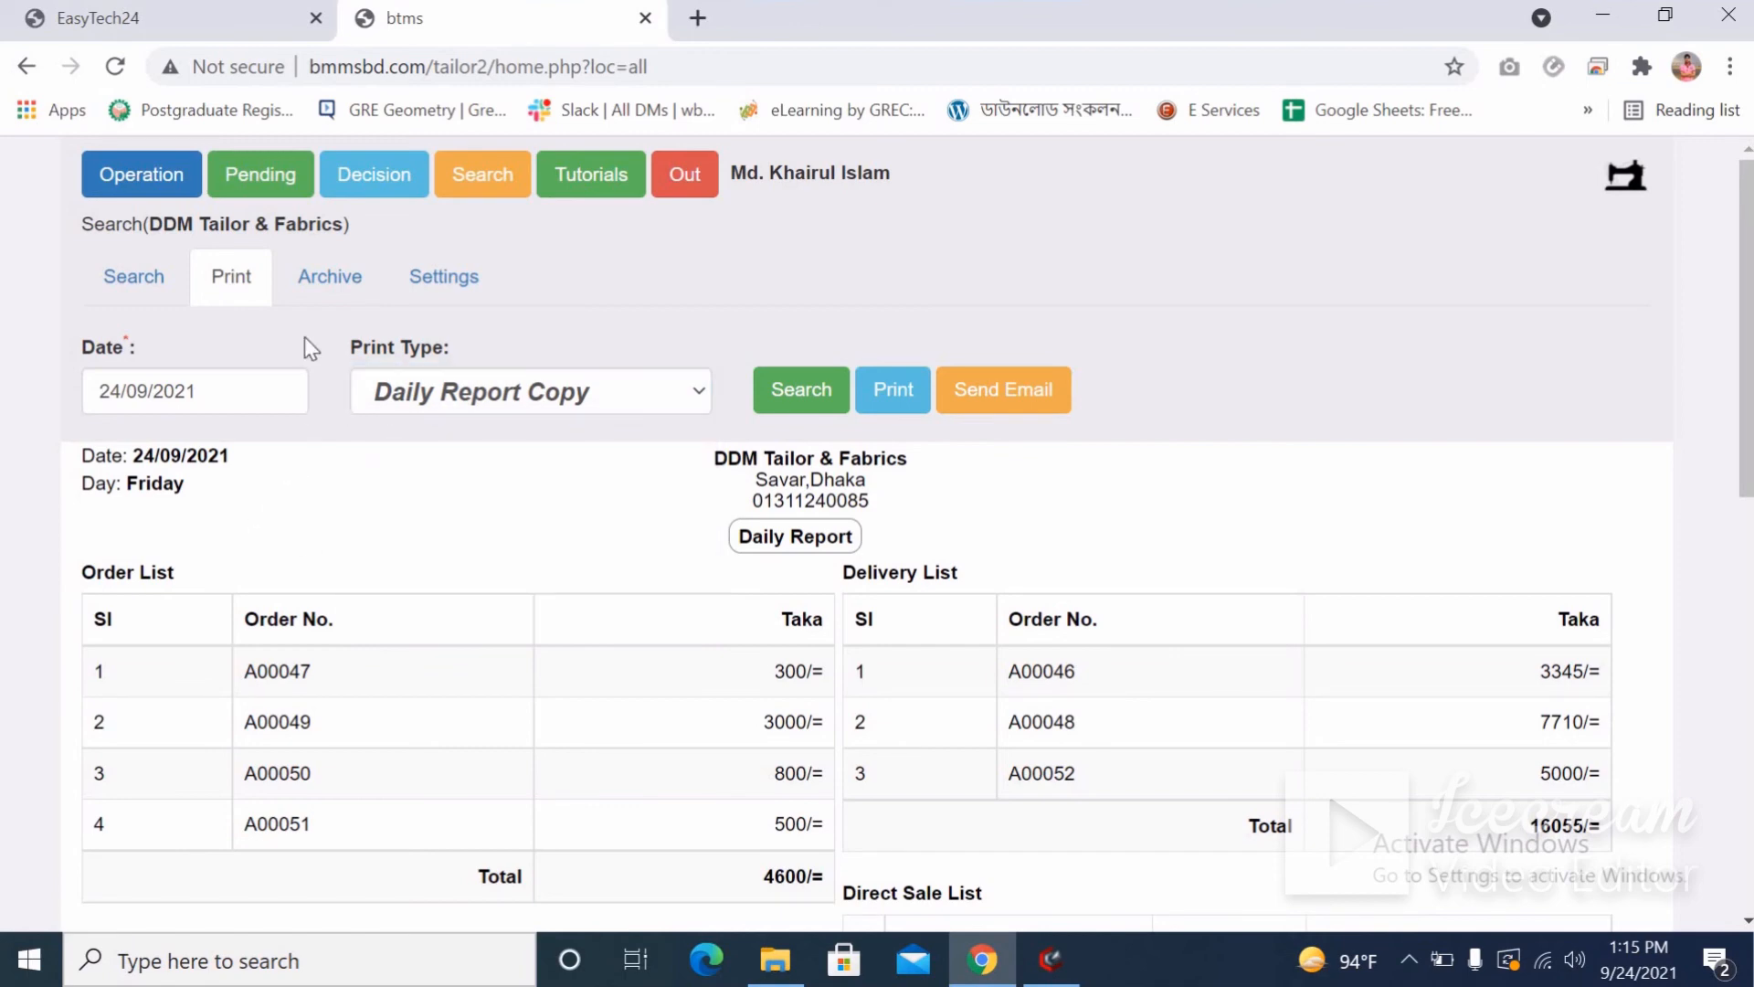
Search the Archive for all years, select the 14 mobile numbers, and open the SMS panel.
{"action": "left_click", "coordinate": [325, 282]}
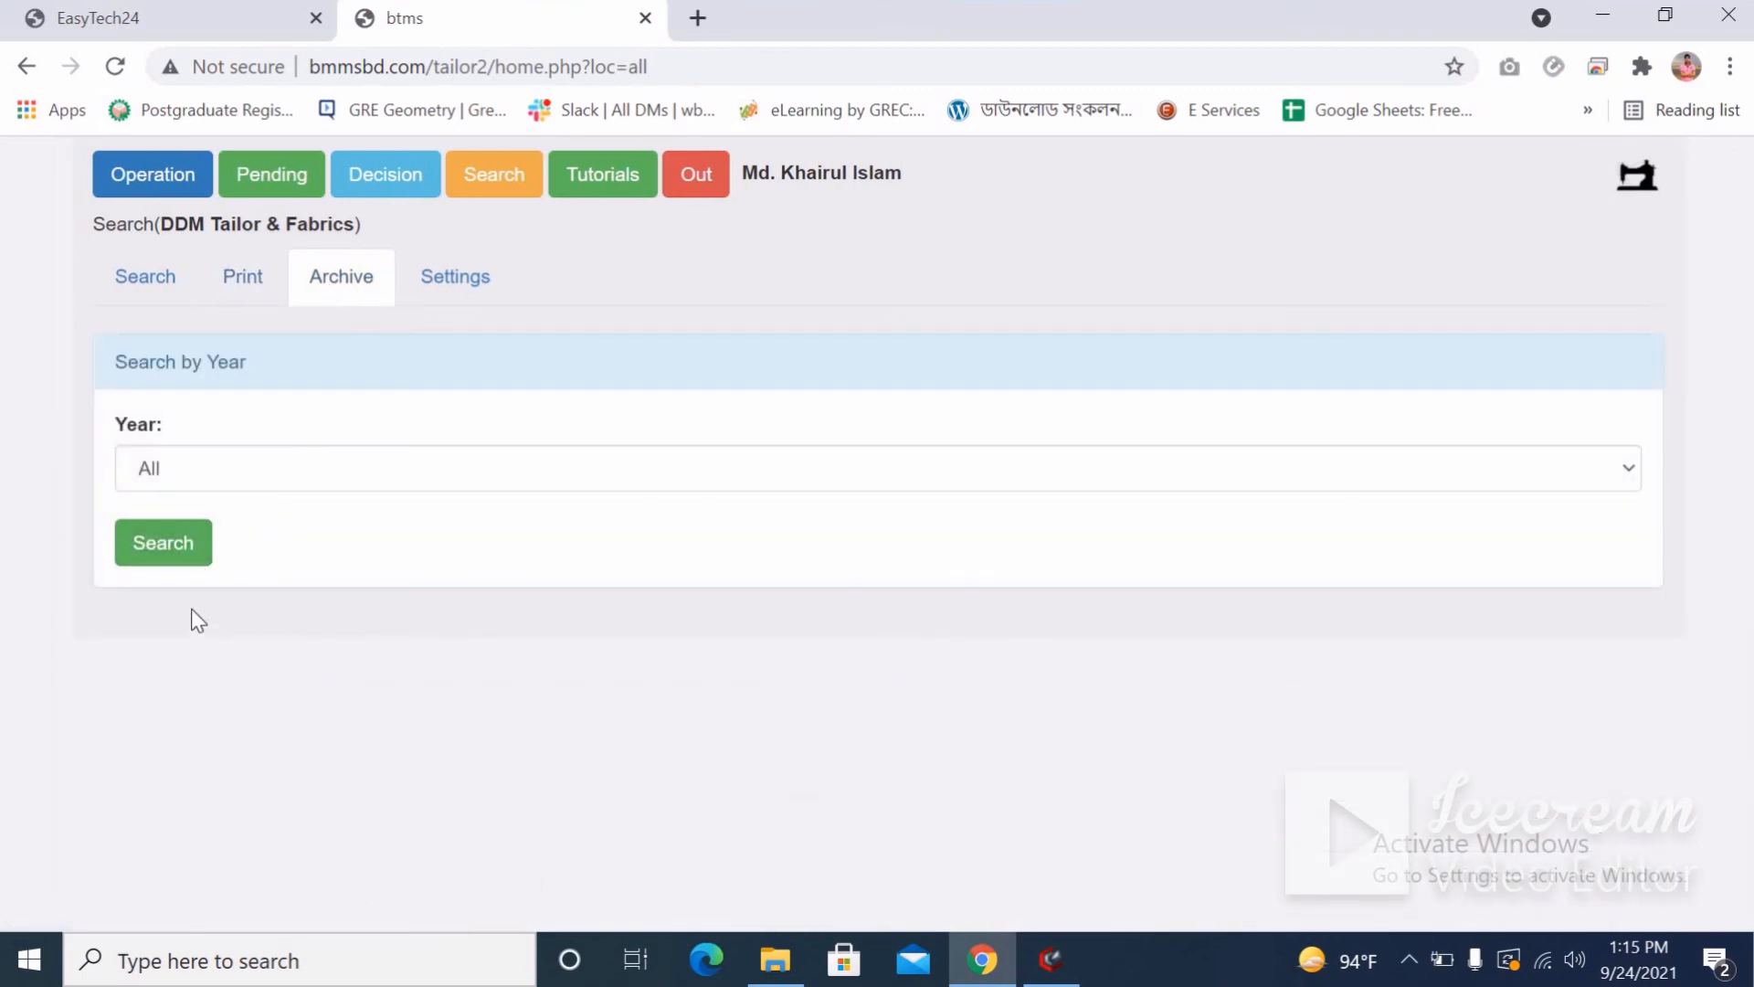
{"action": "left_click", "coordinate": [166, 559]}
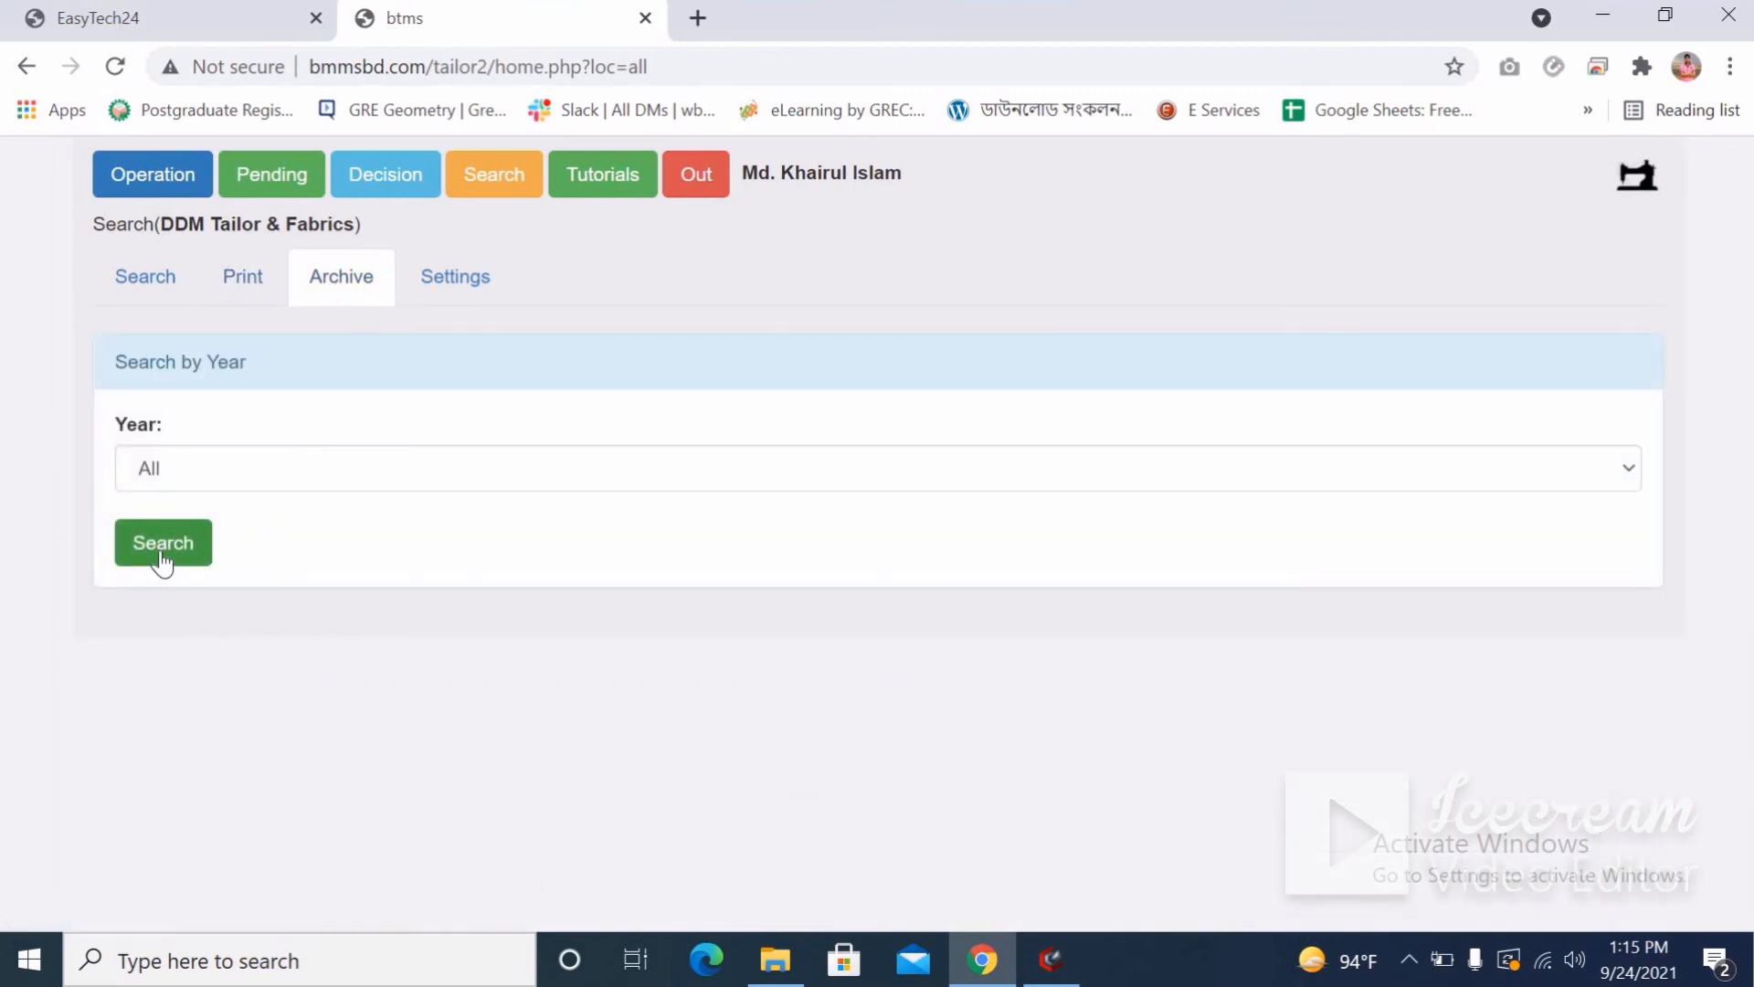
{"action": "left_click", "coordinate": [162, 548]}
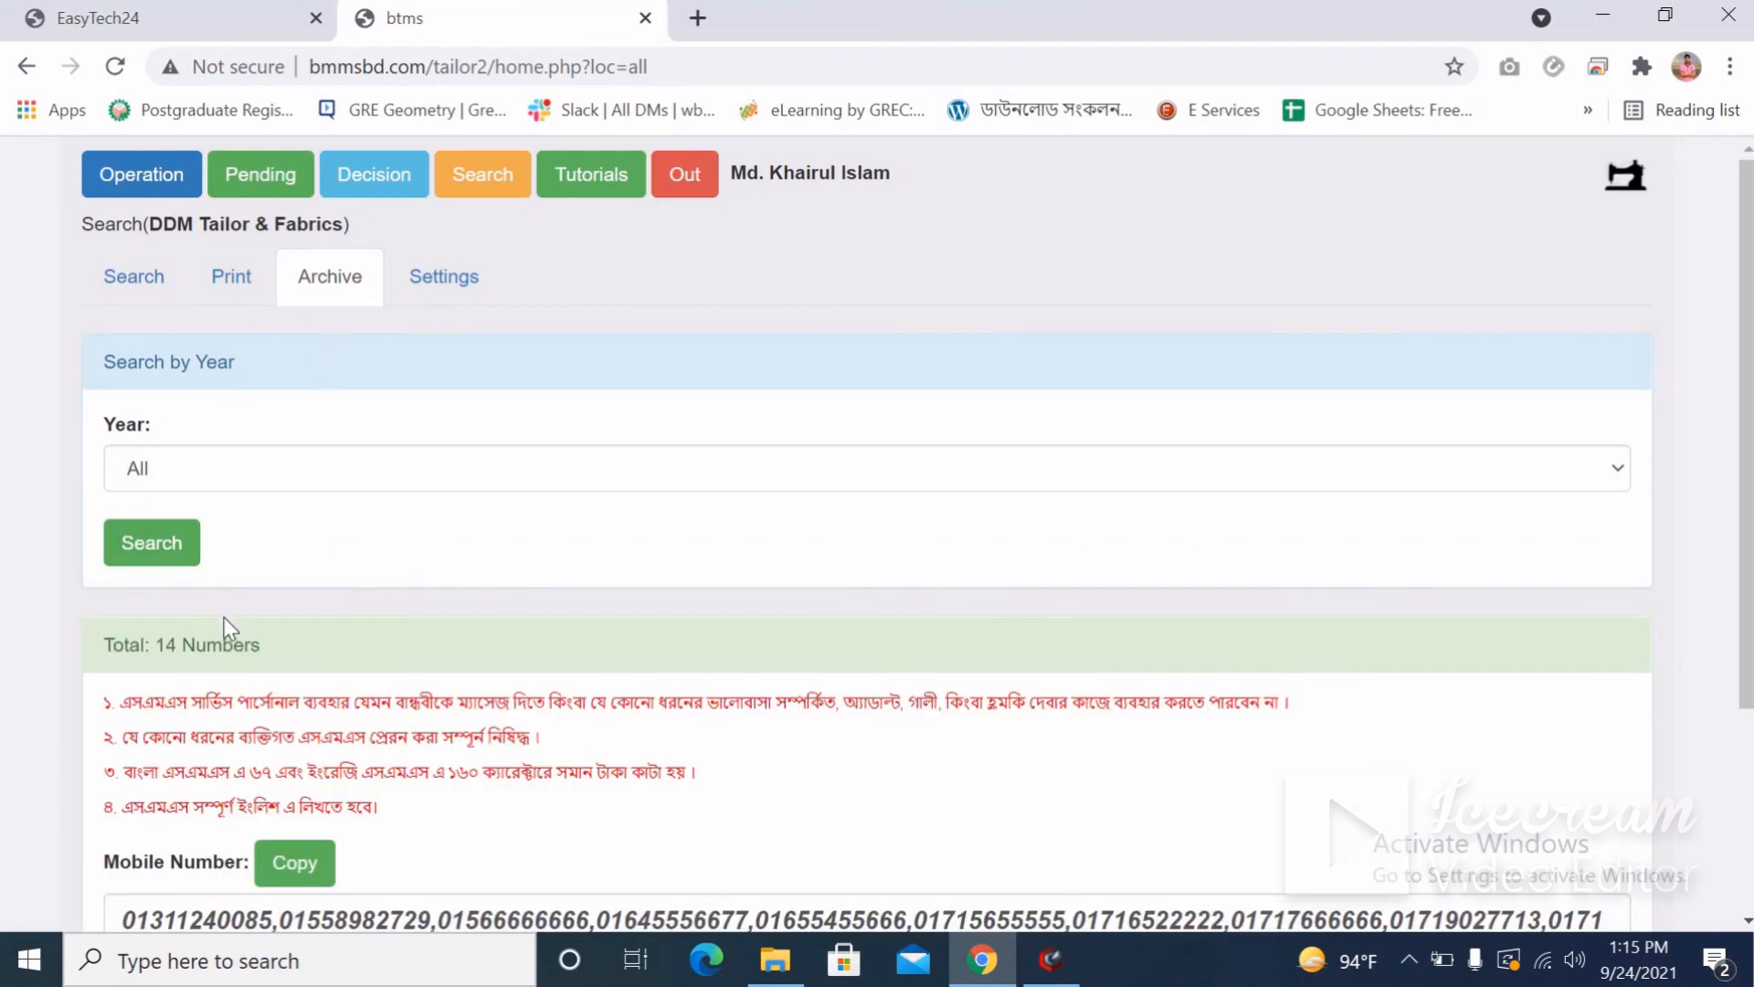
{"action": "scroll", "coordinate": [382, 621], "scroll_direction": "down", "scroll_amount": 3}
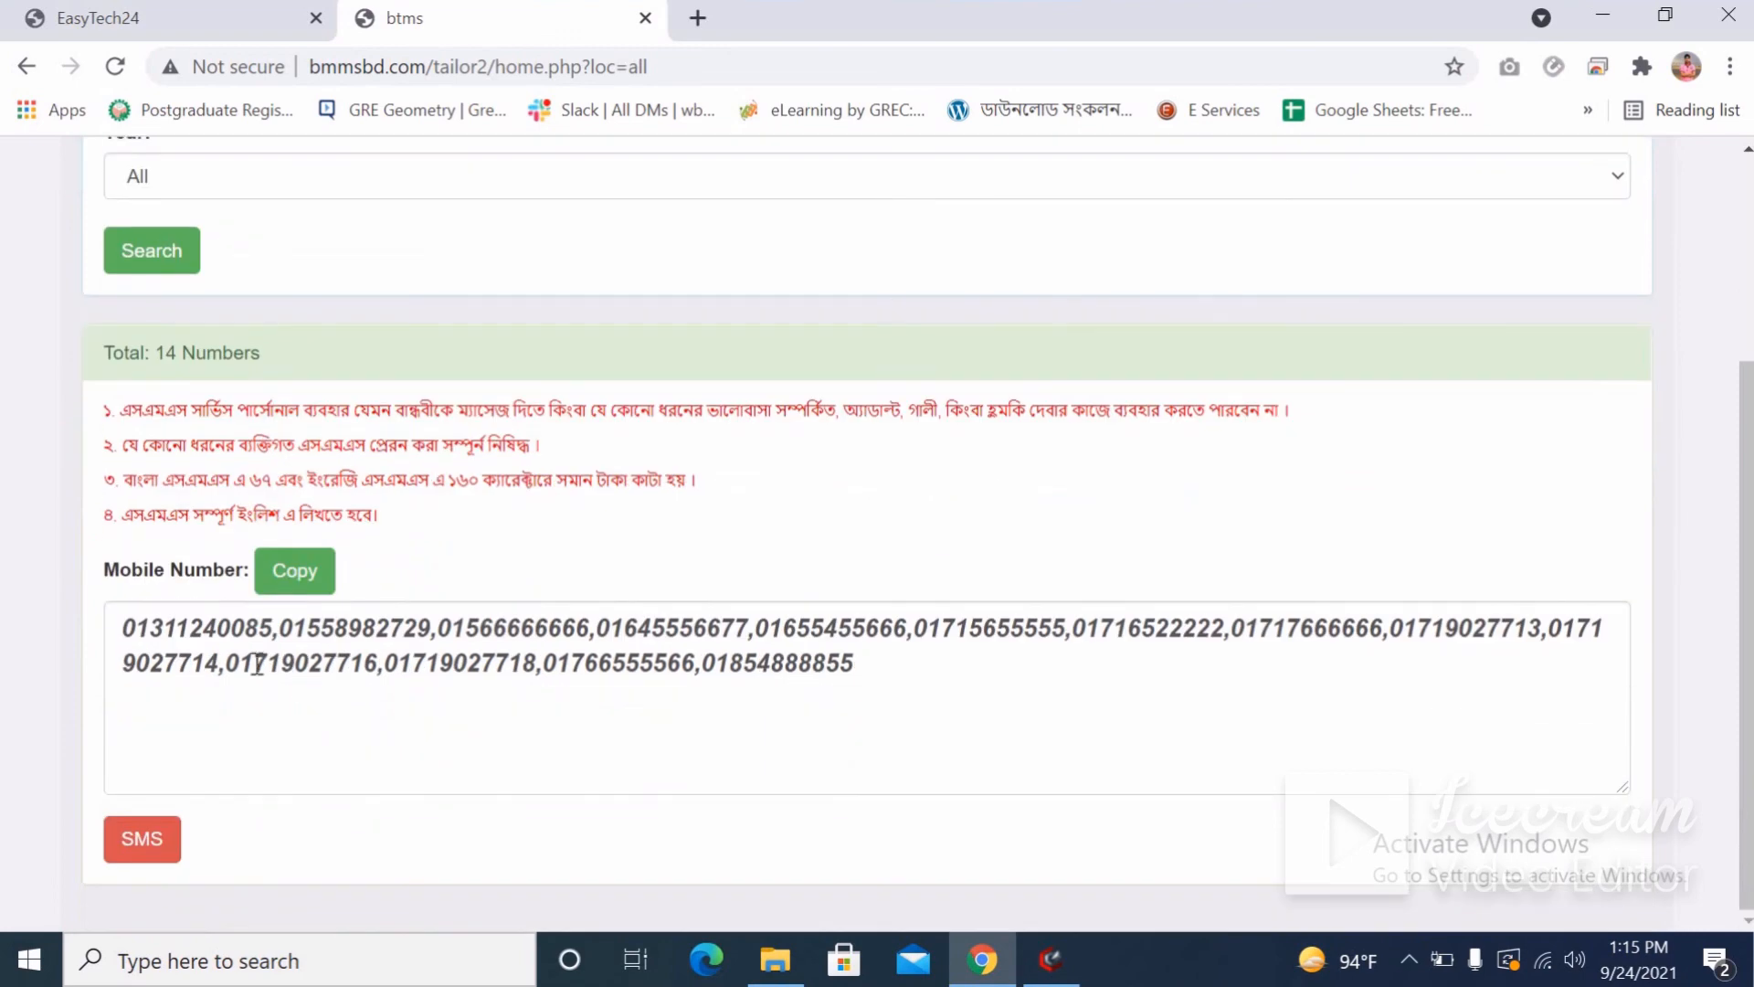
{"action": "left_click_drag", "start_coordinate": [853, 662], "coordinate": [121, 628]}
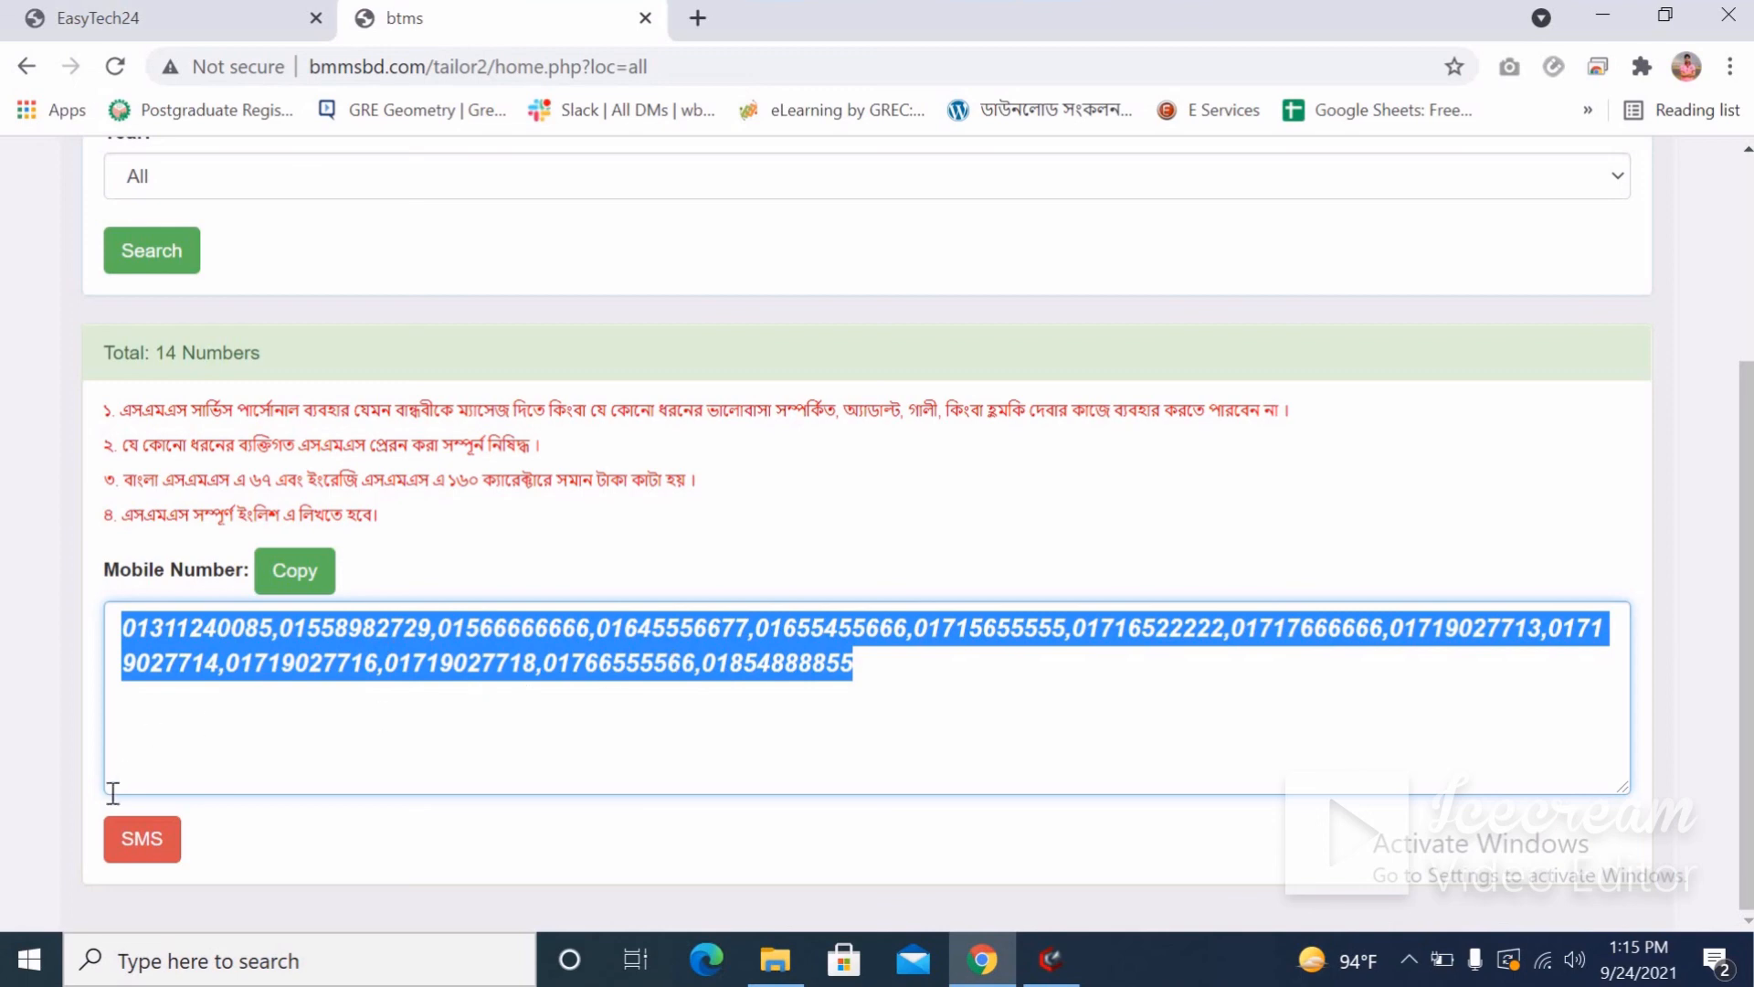
{"action": "left_click", "coordinate": [141, 840]}
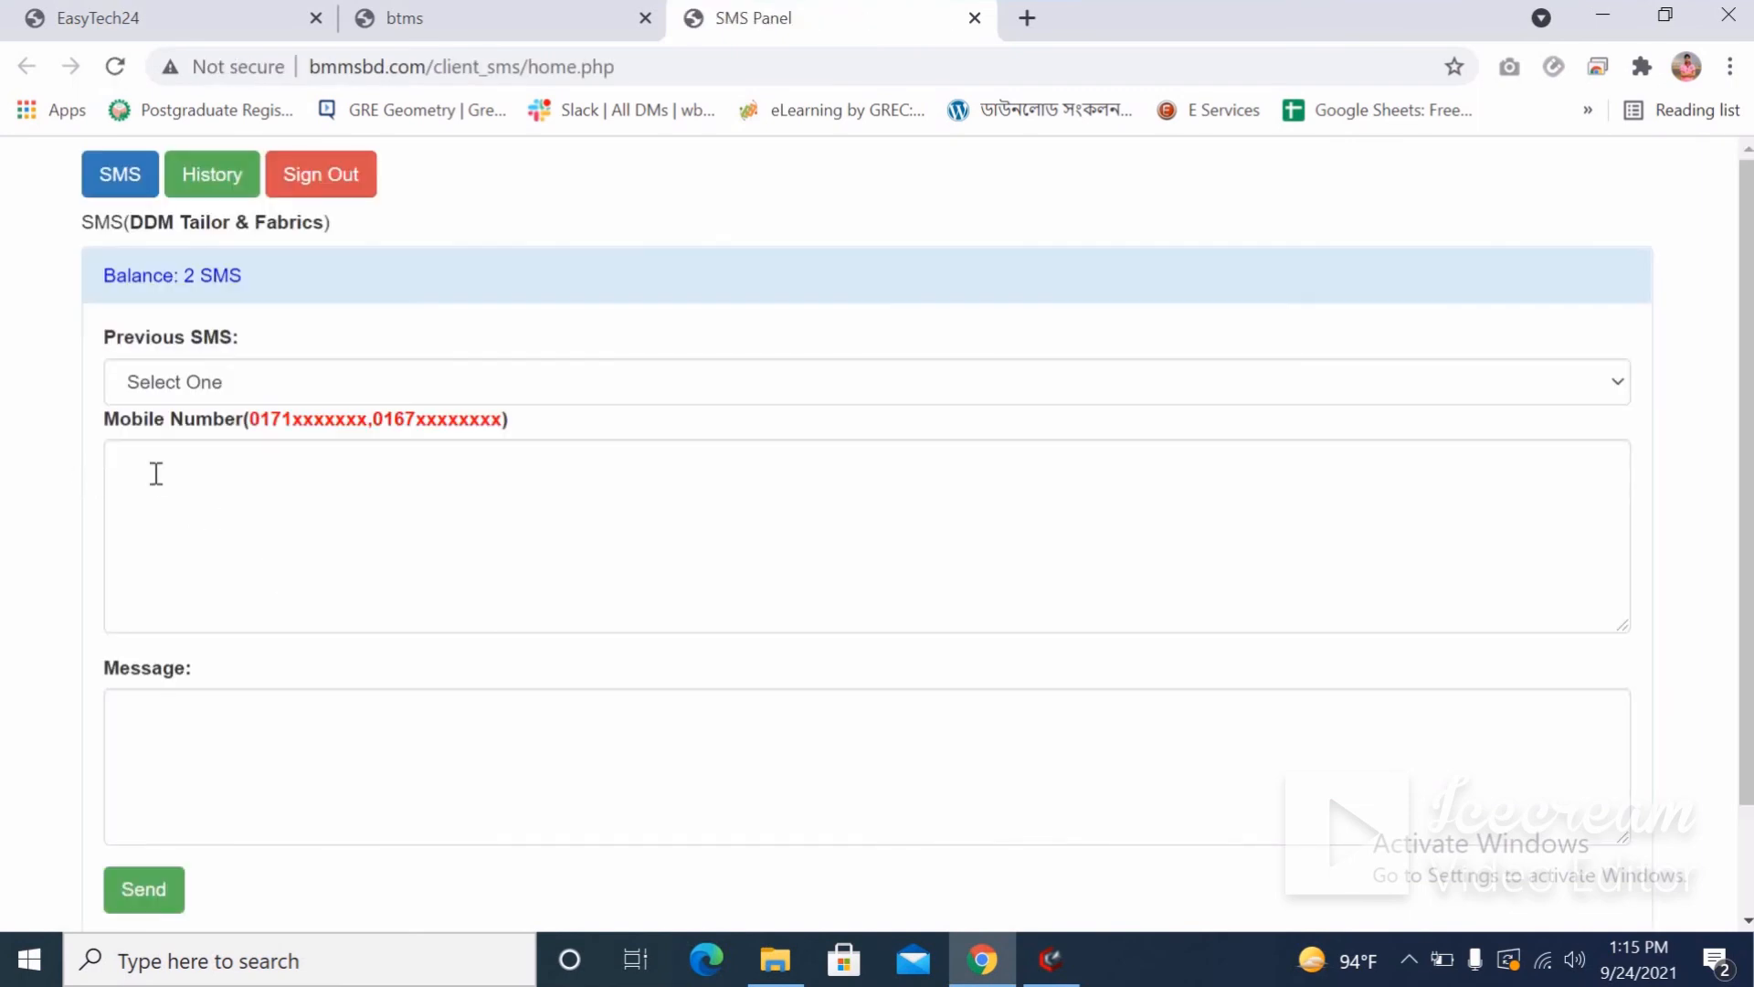
Copy the 14 customer mobile numbers and paste them into the SMS recipients box.
{"action": "left_click", "coordinate": [442, 27]}
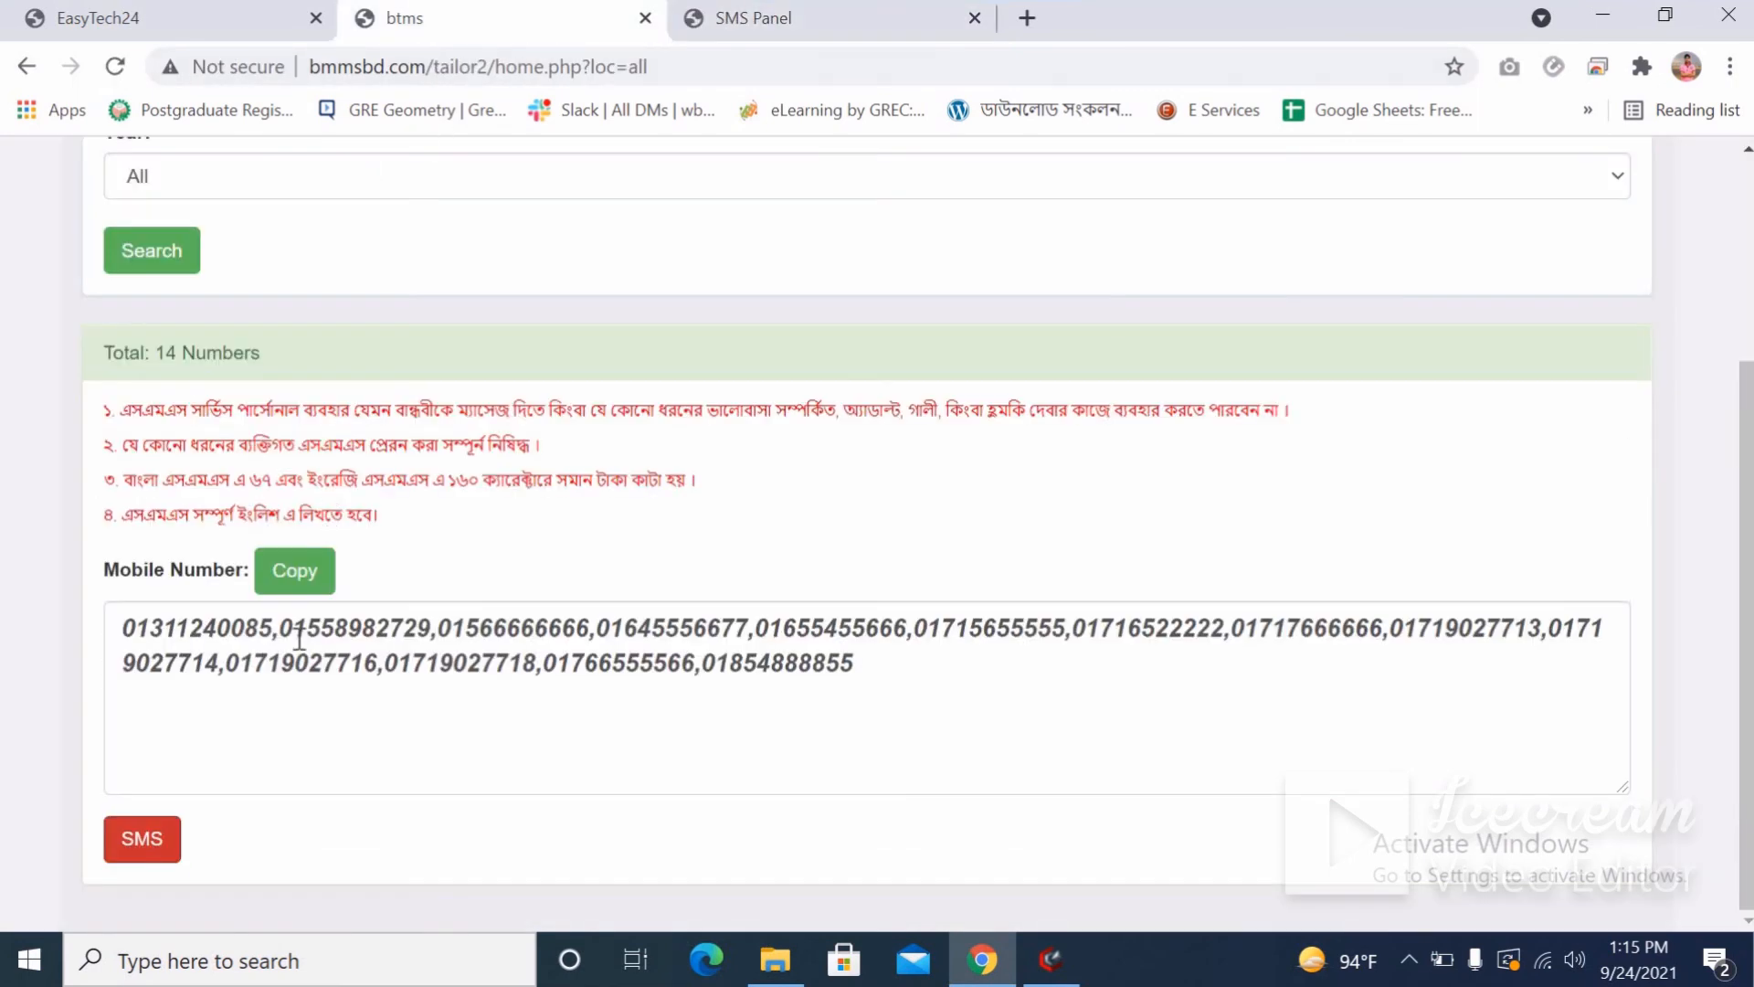
{"action": "left_click", "coordinate": [295, 576]}
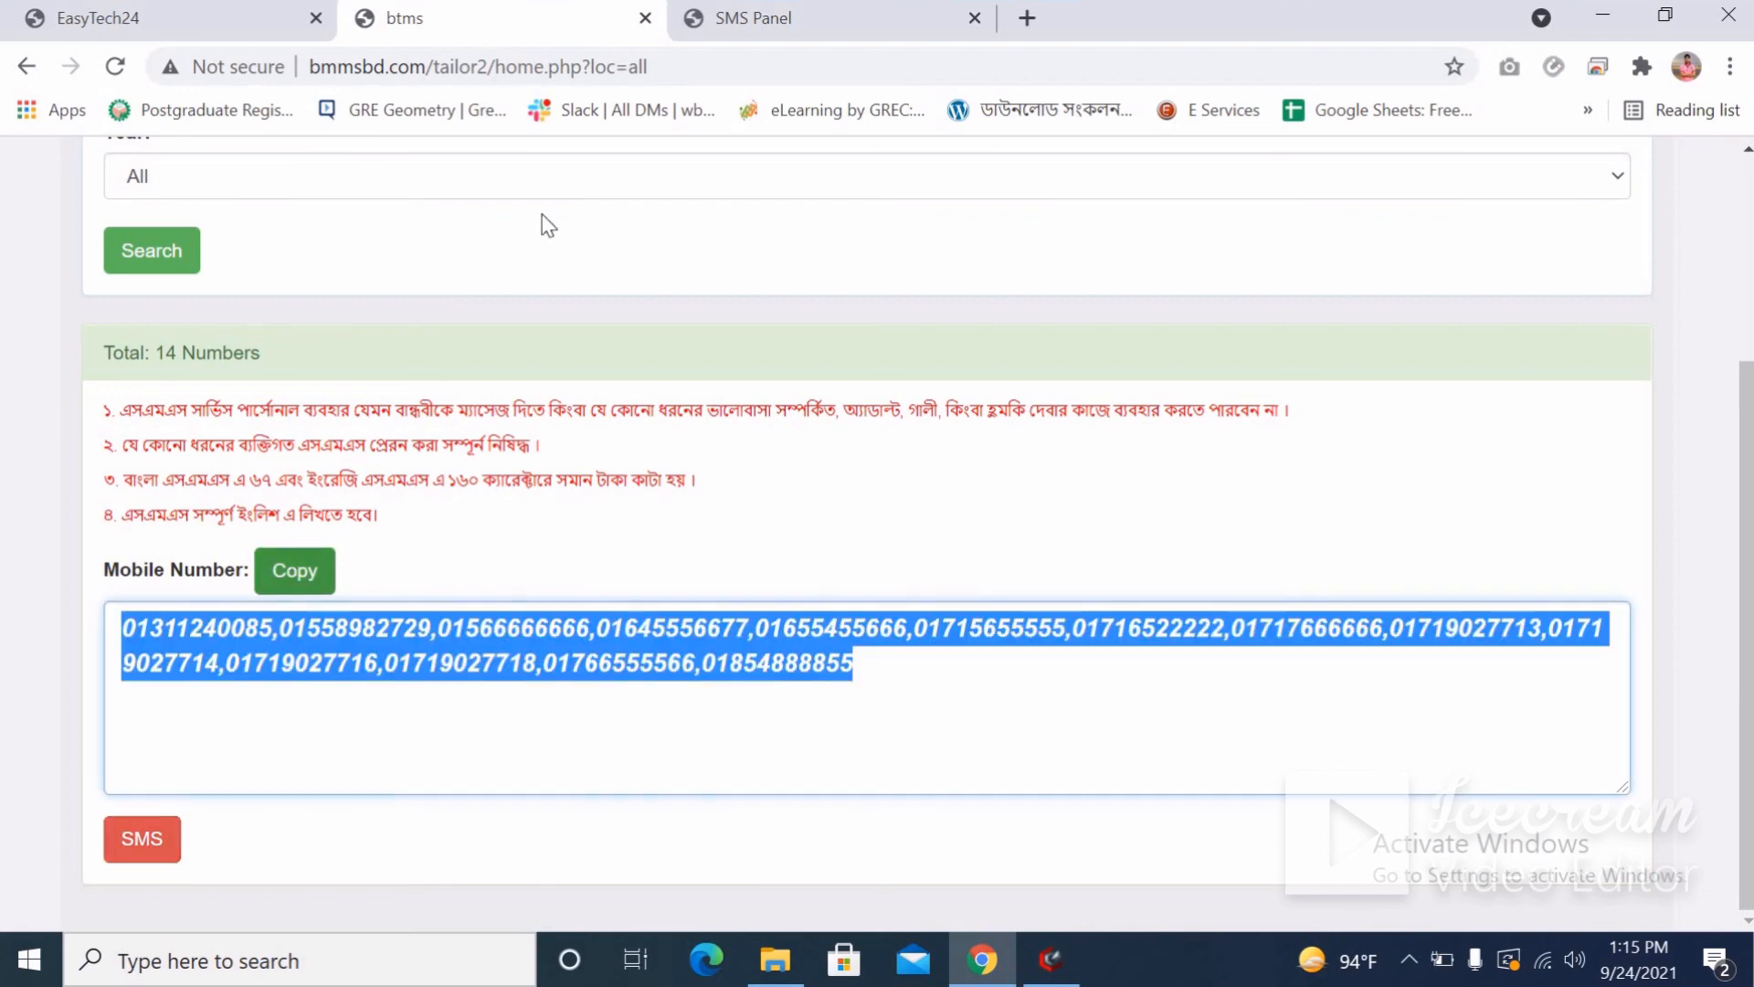
{"action": "left_click", "coordinate": [731, 20]}
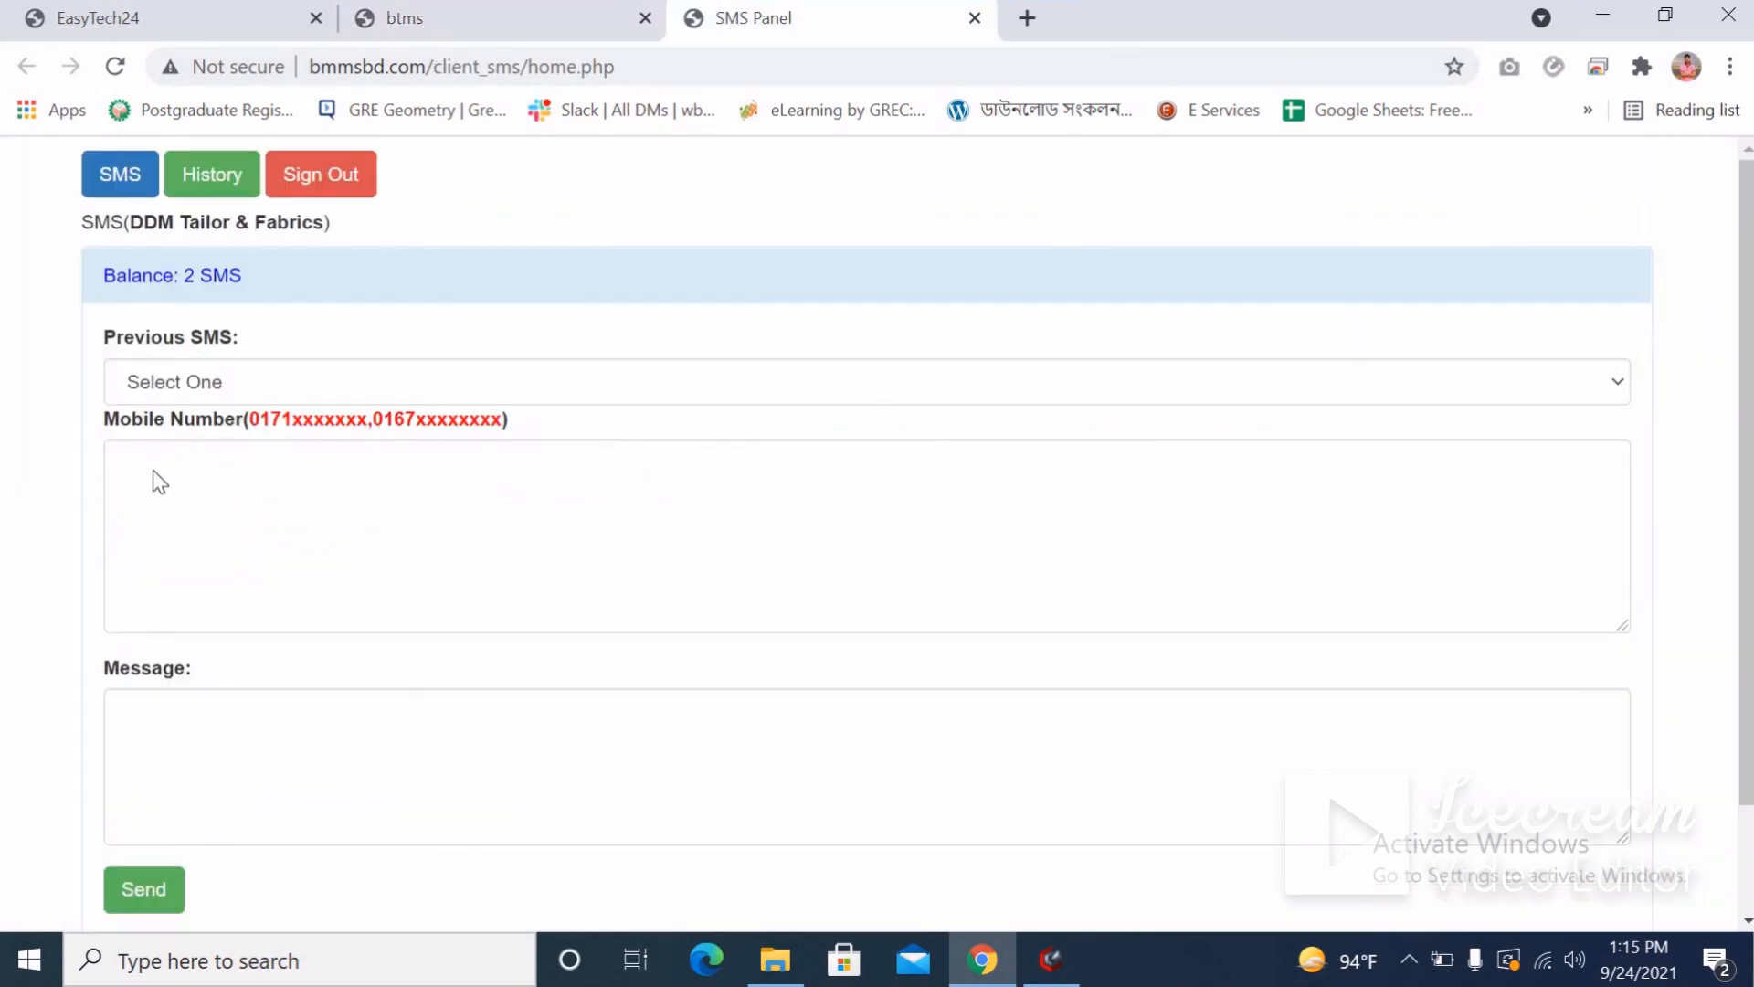
{"action": "right_click", "coordinate": [152, 469]}
{"action": "left_click", "coordinate": [217, 691]}
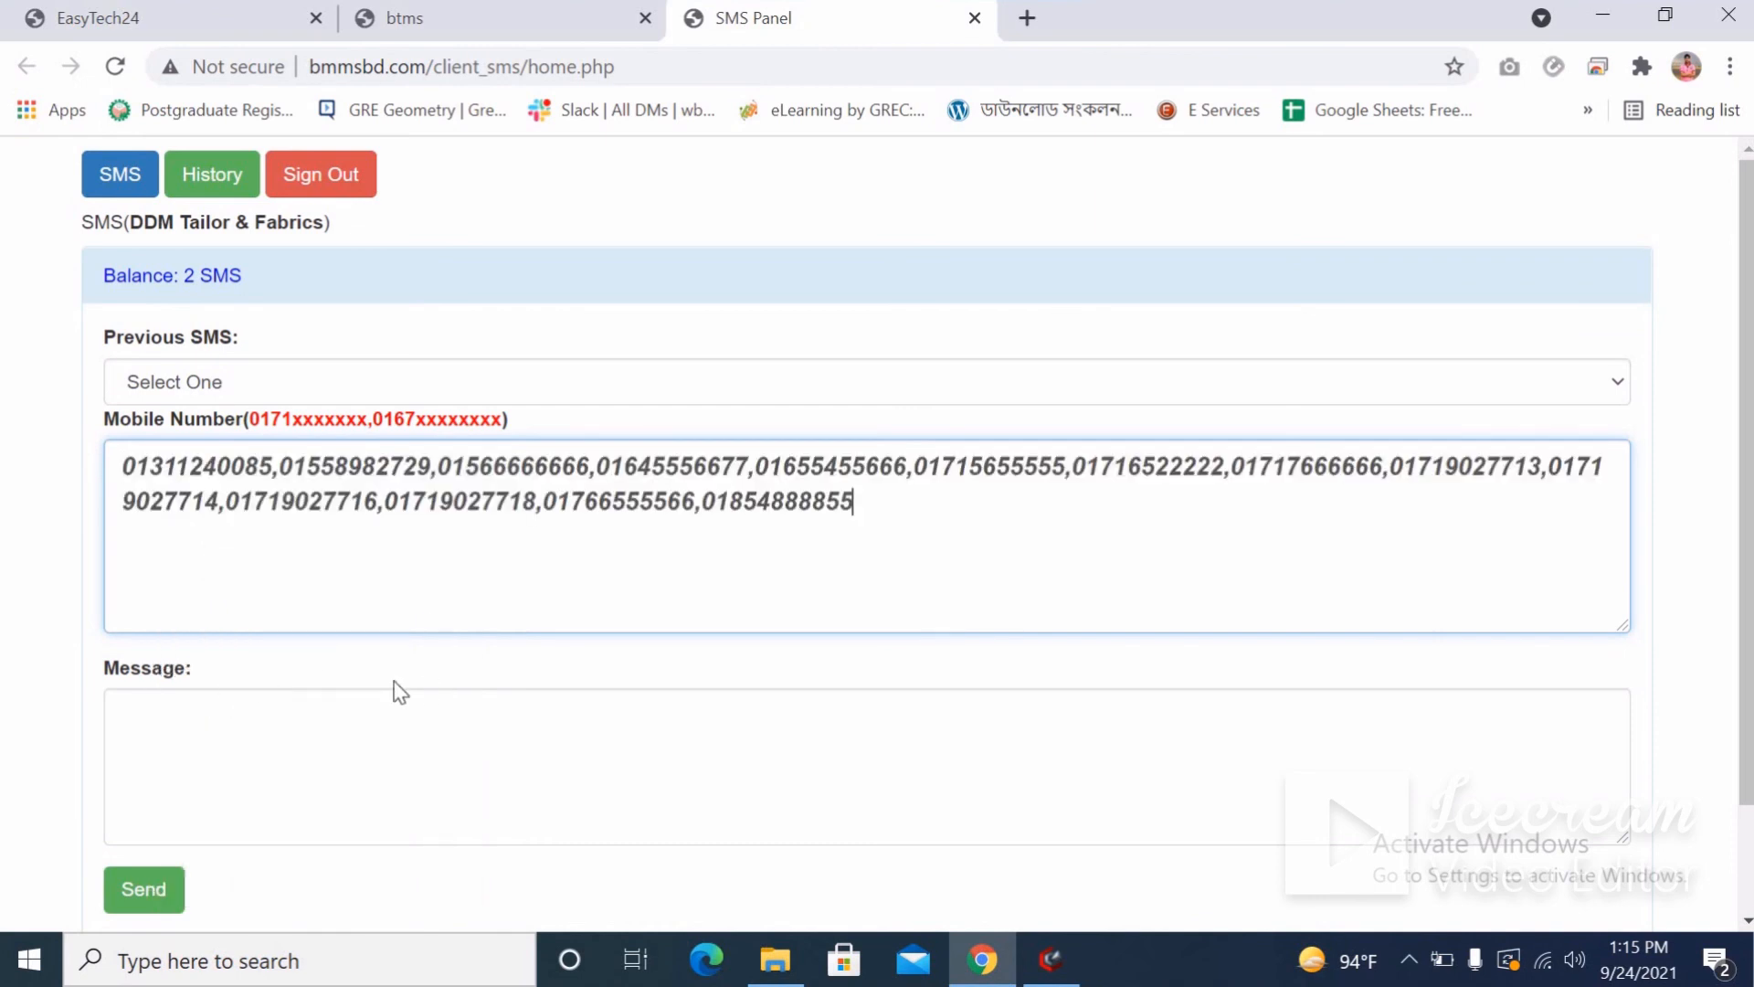
Write the message 'hgdhgdh hdhg', attempt sending it, and select the listed numbers.
{"action": "scroll", "coordinate": [418, 709], "scroll_direction": "down", "scroll_amount": 2}
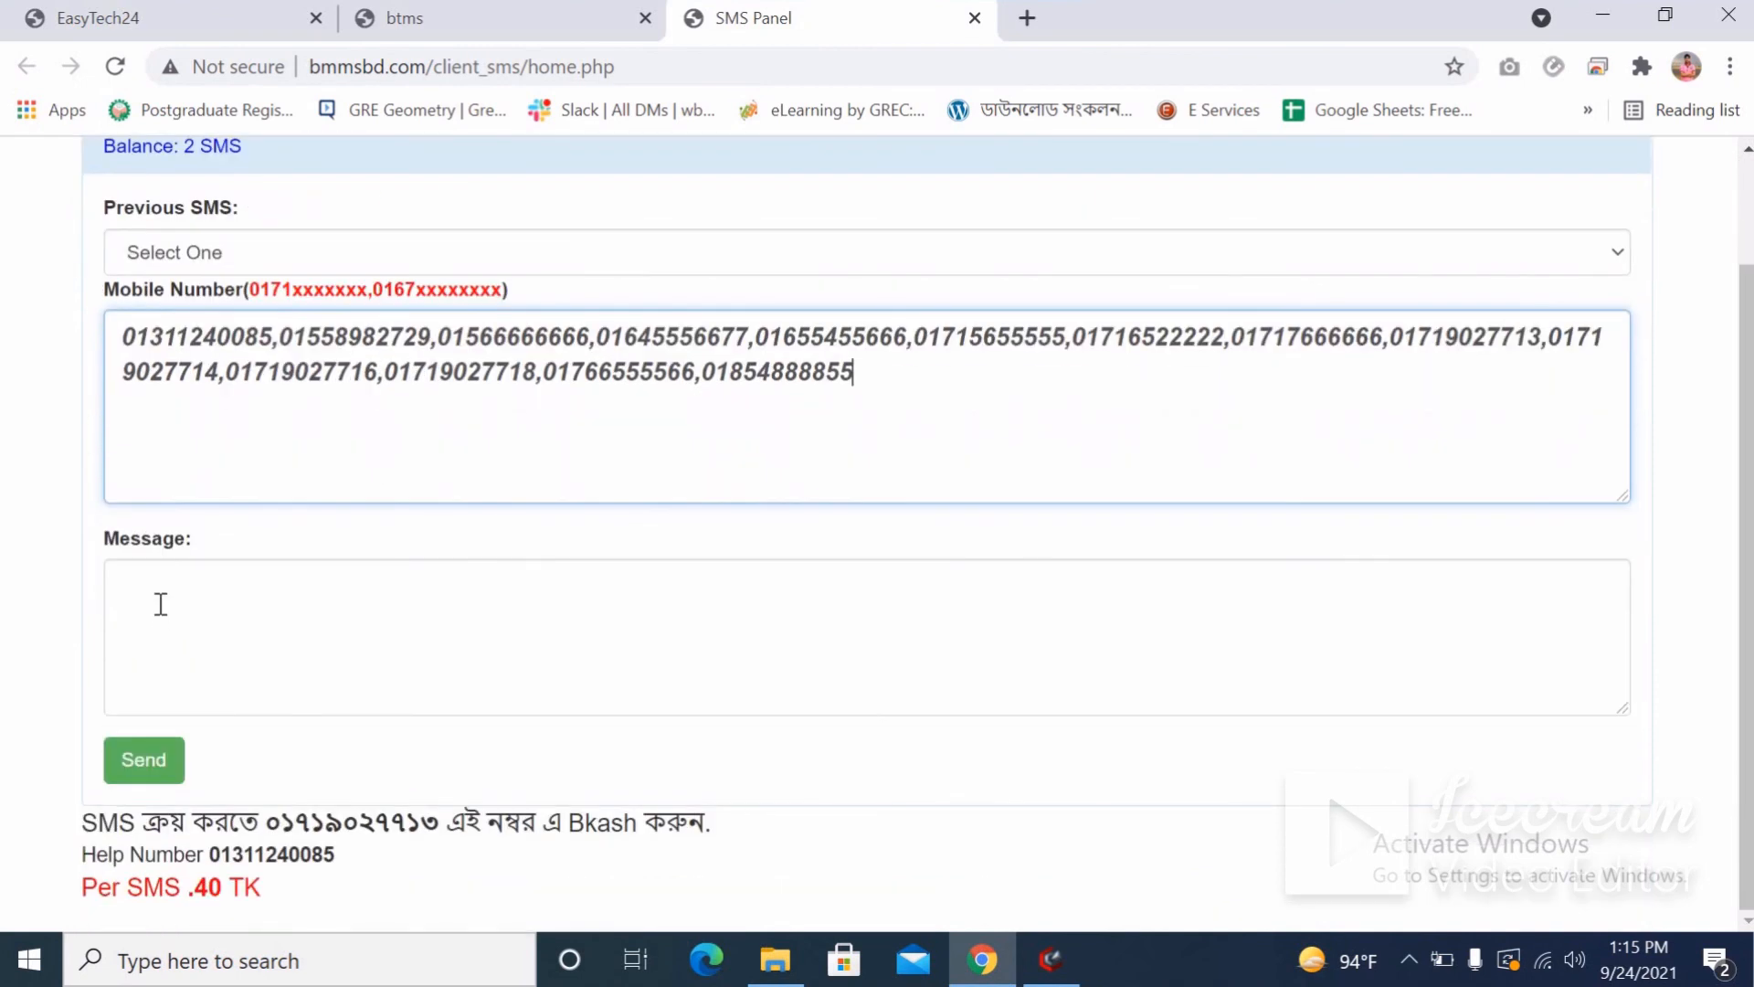
{"action": "left_click", "coordinate": [160, 603]}
{"action": "type", "text": "hgdhgdh hdhg"}
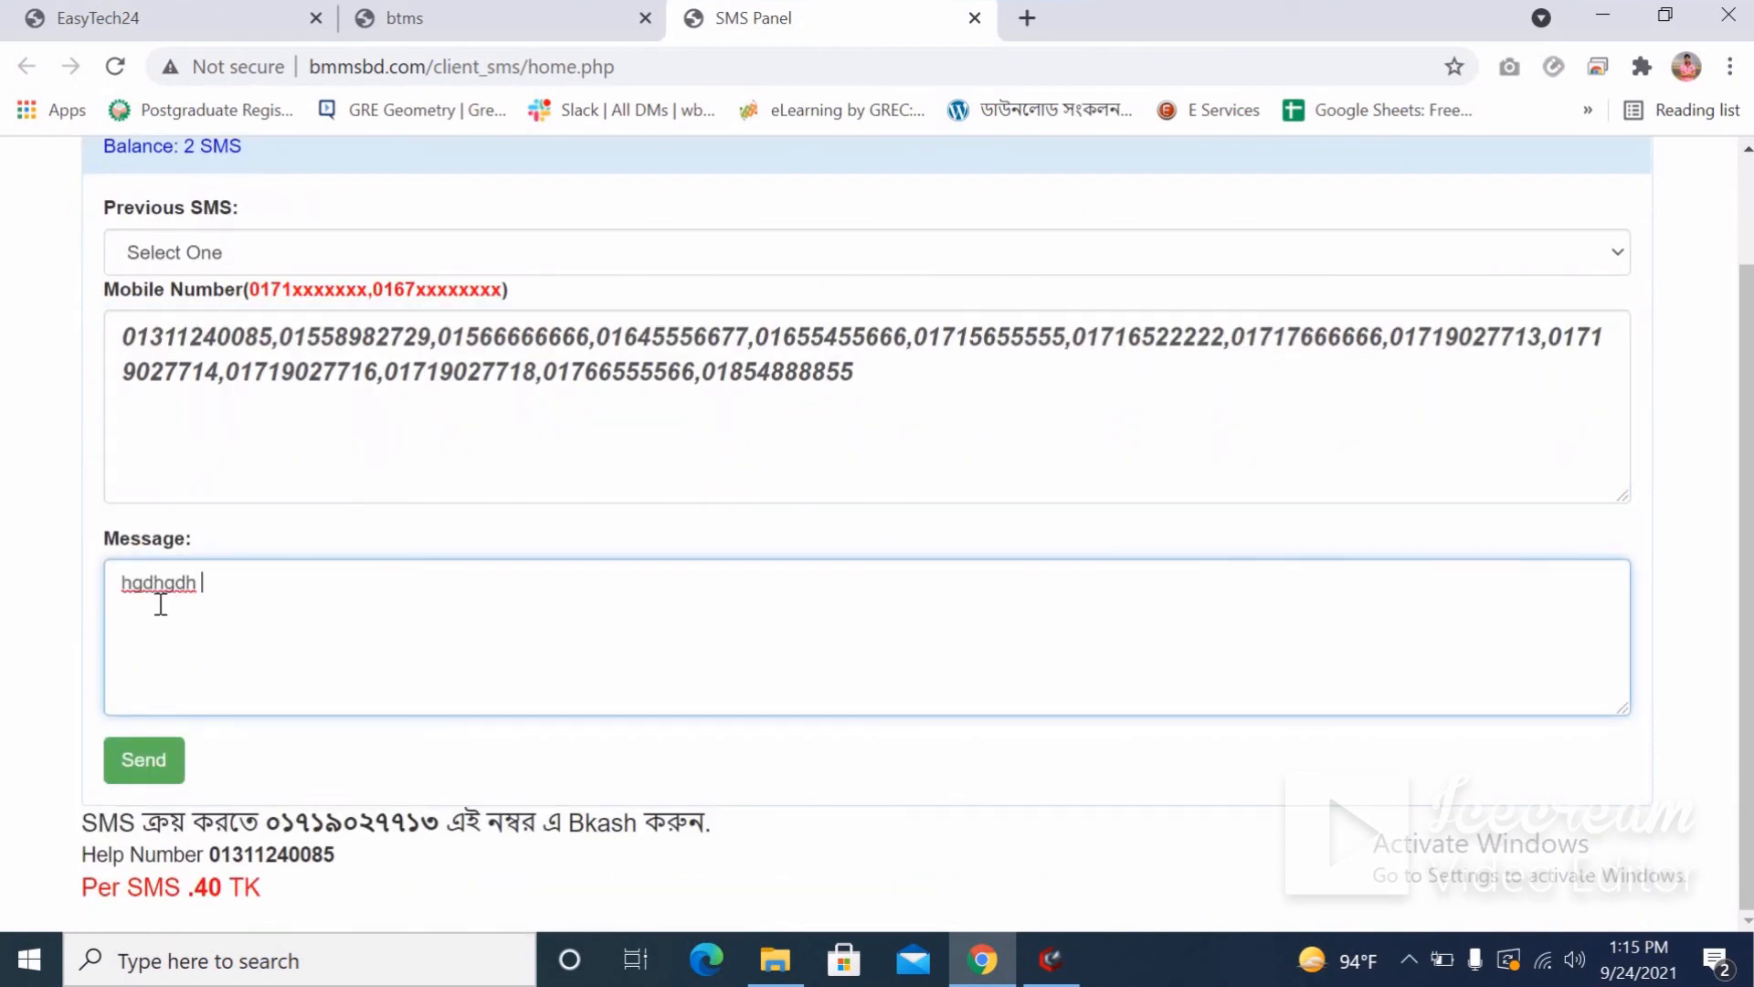
{"action": "left_click", "coordinate": [135, 764]}
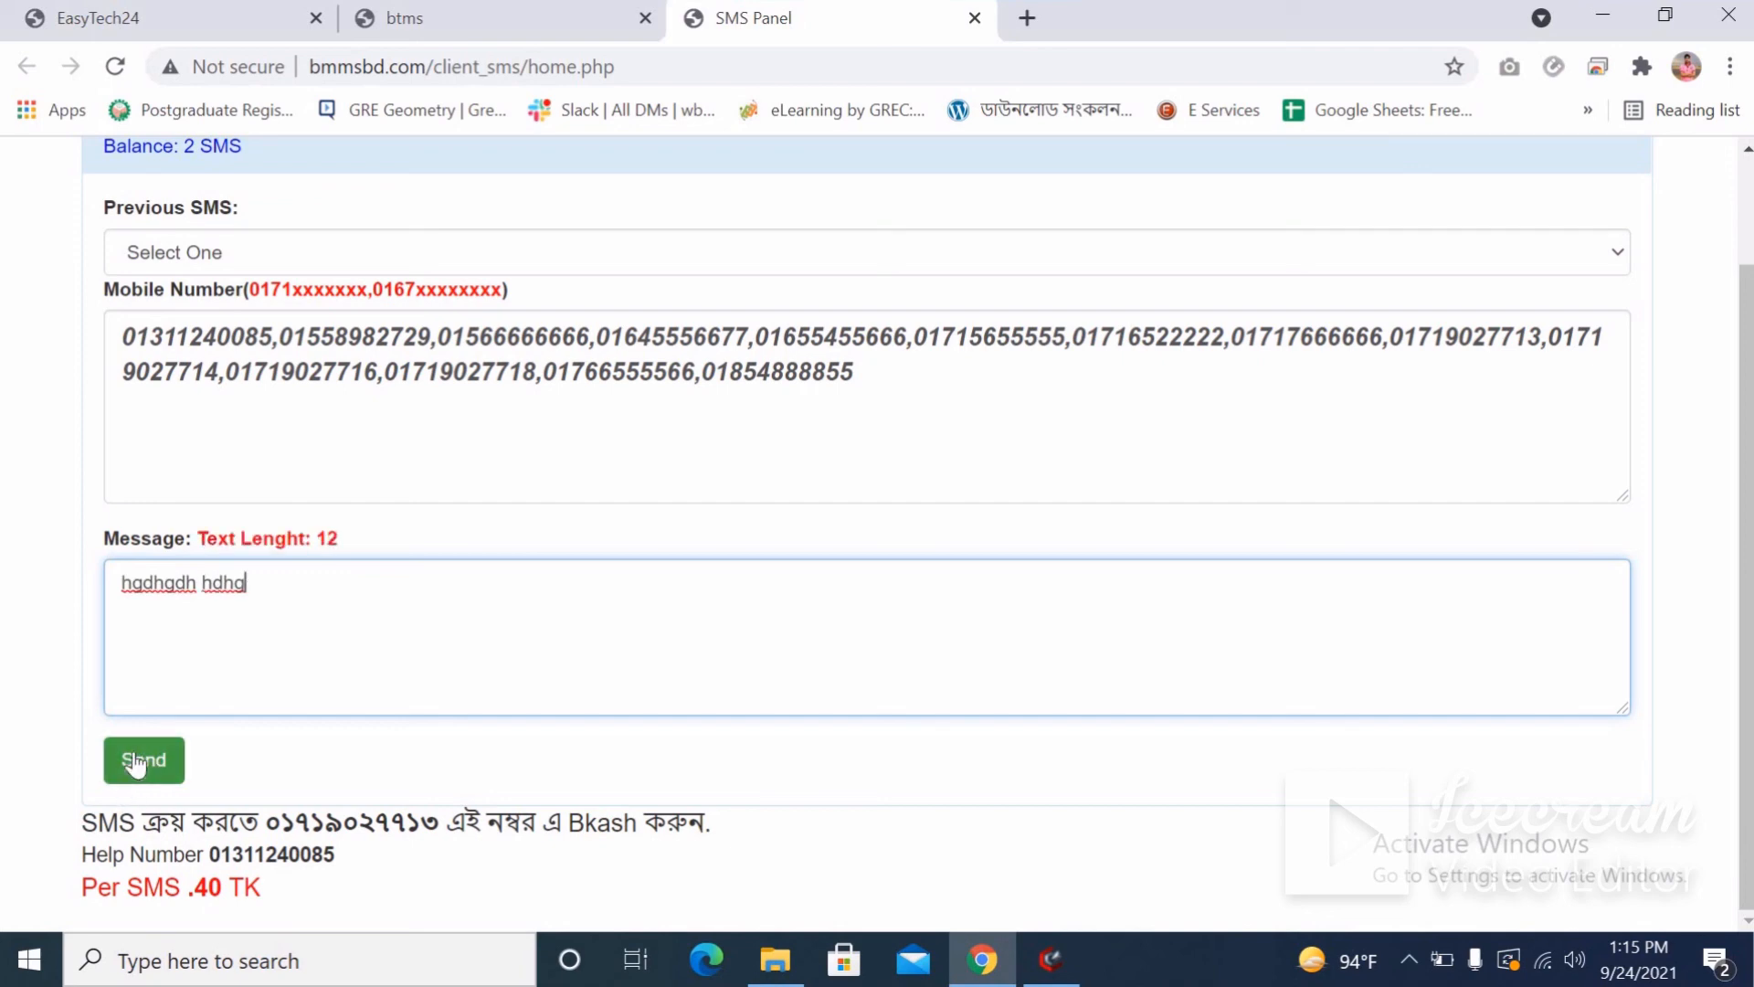
{"action": "left_click_drag", "start_coordinate": [881, 375], "coordinate": [149, 419]}
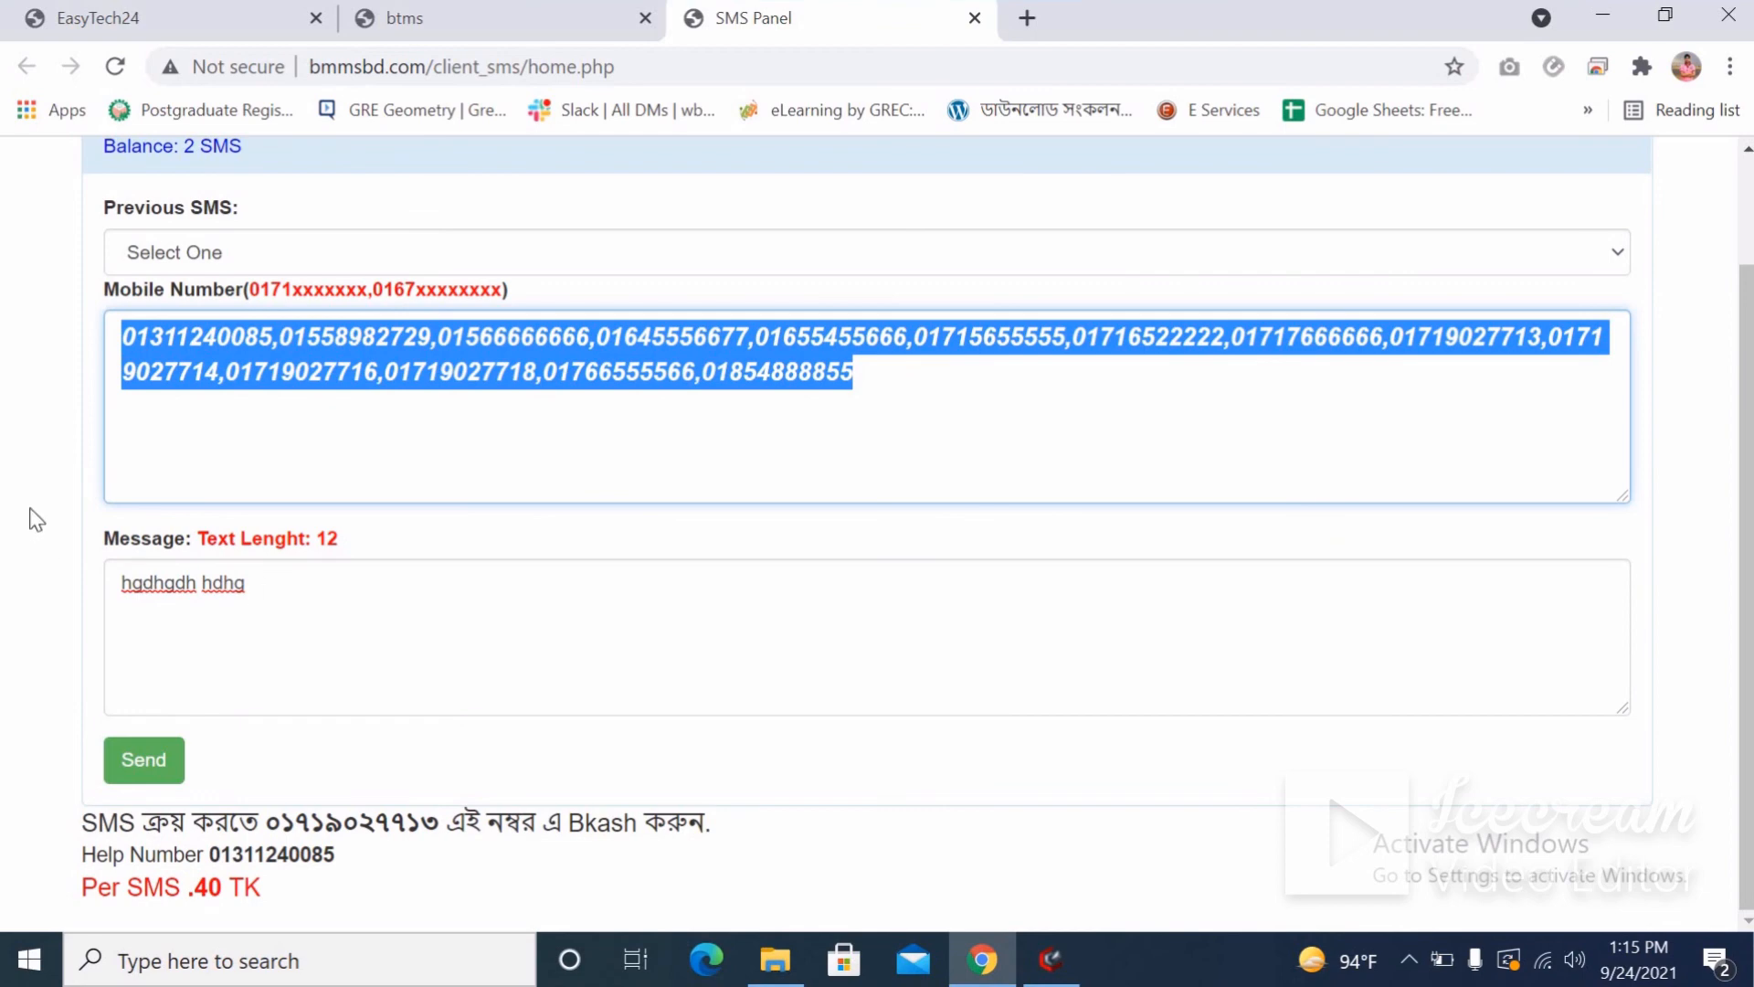
{"action": "scroll", "coordinate": [37, 519], "scroll_direction": "up", "scroll_amount": 2}
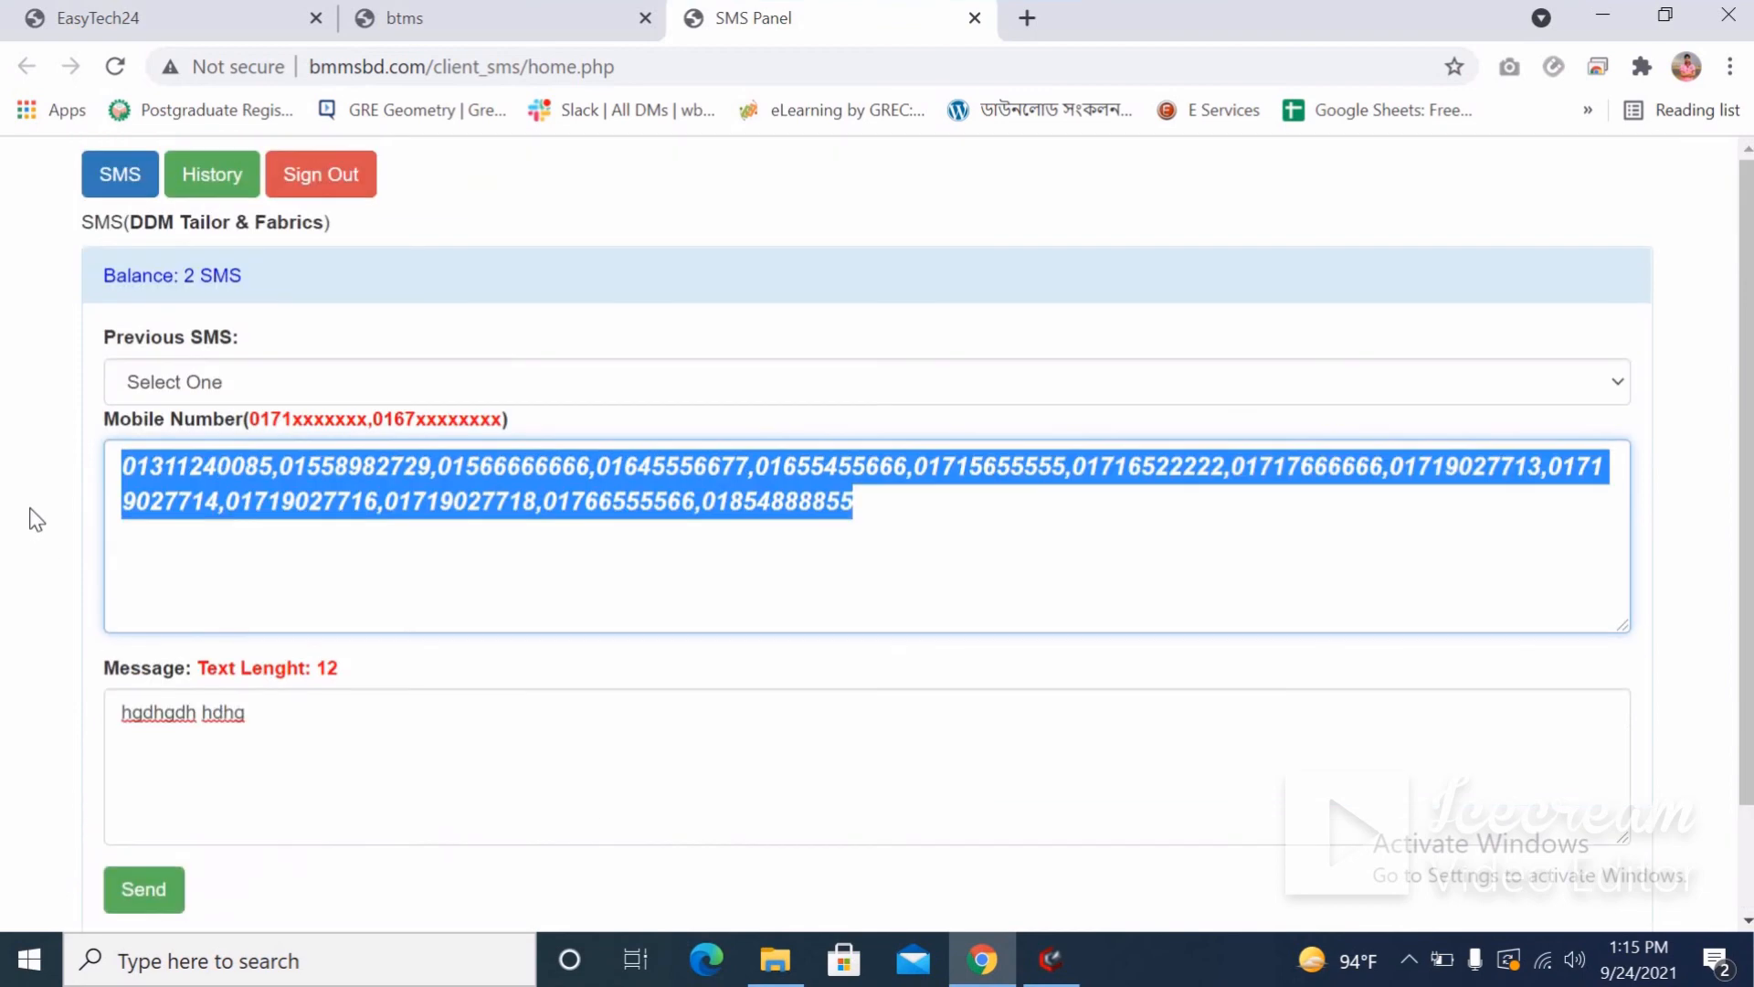
Browse the SMS History, including the past 'Test sms' message, then close the SMS Panel tab.
{"action": "left_click", "coordinate": [212, 183]}
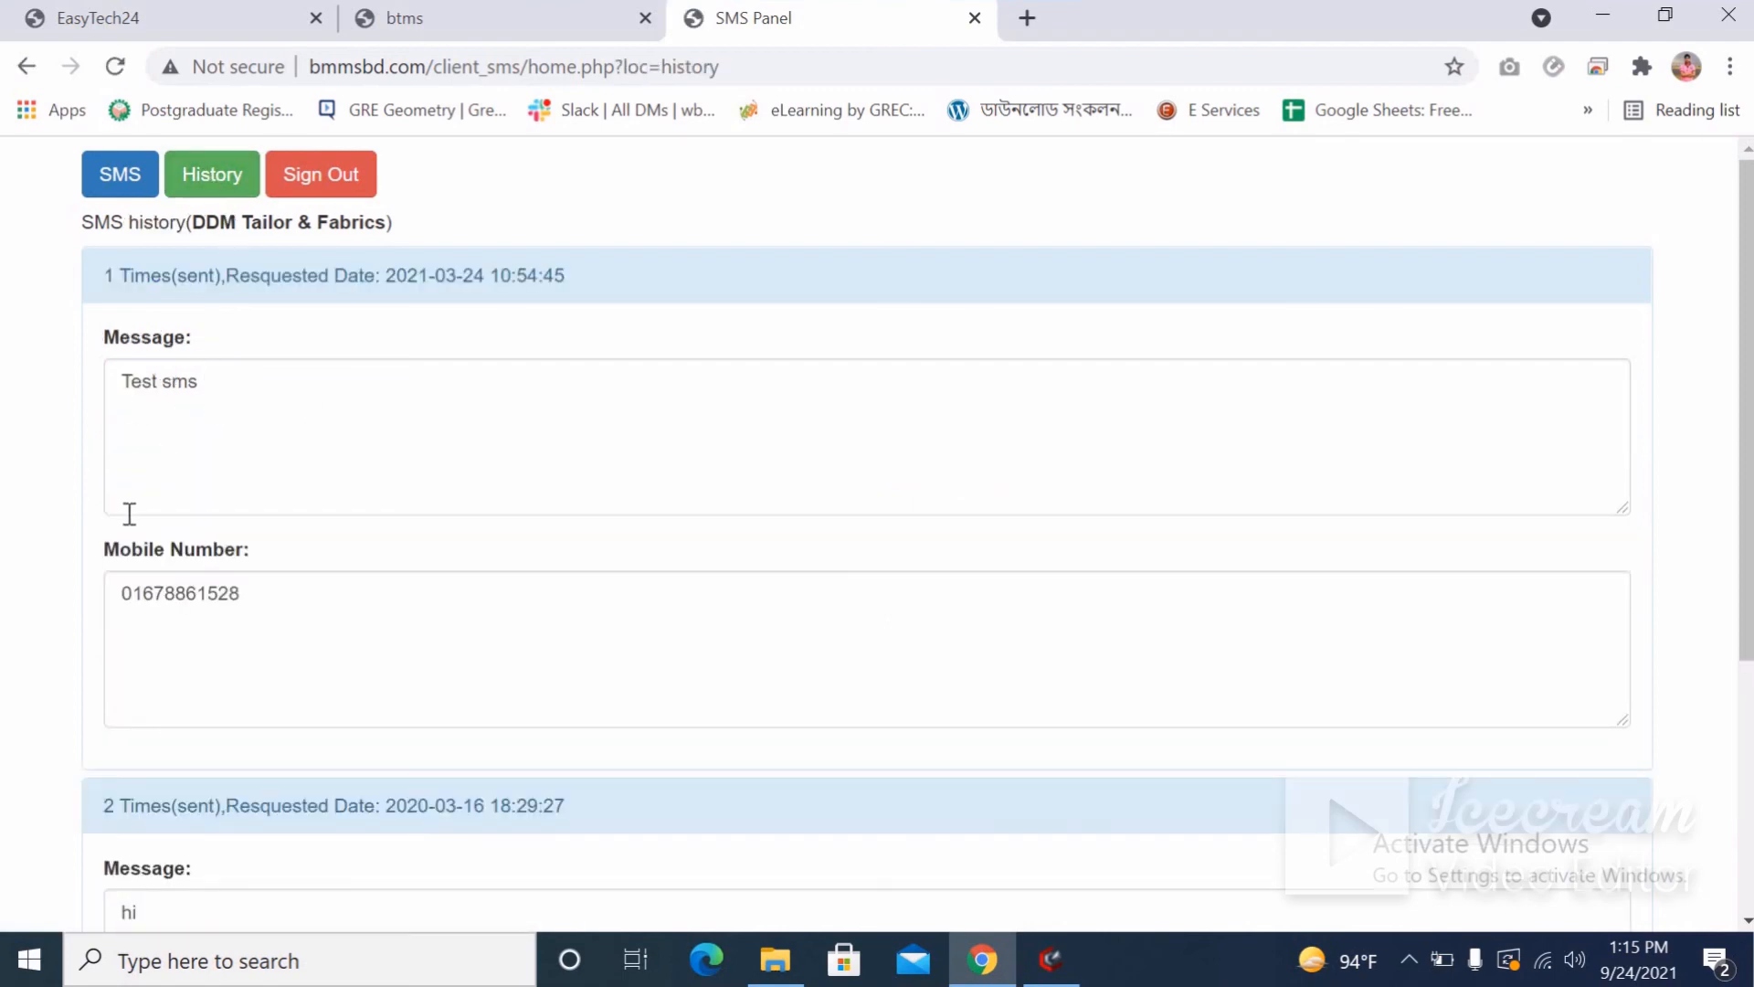
{"action": "left_click_drag", "start_coordinate": [215, 392], "coordinate": [76, 392]}
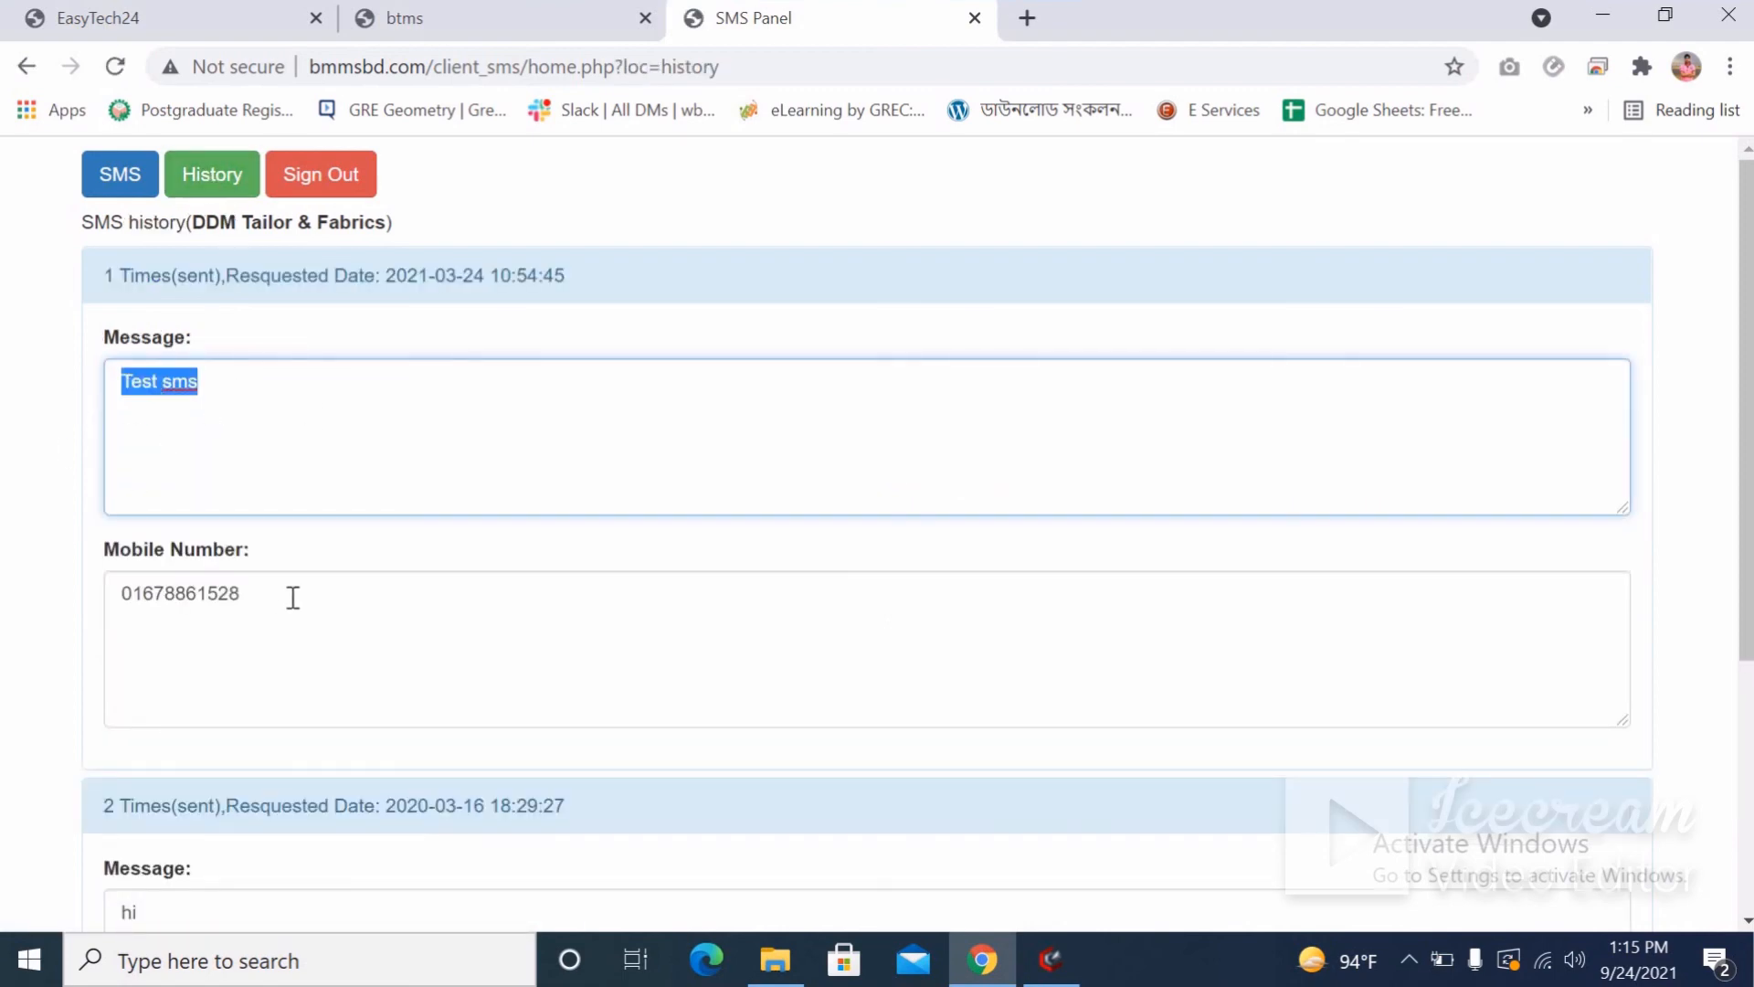
{"action": "left_click_drag", "start_coordinate": [242, 593], "coordinate": [109, 701]}
{"action": "scroll", "coordinate": [111, 700], "scroll_direction": "down", "scroll_amount": 1}
{"action": "scroll", "coordinate": [111, 699], "scroll_direction": "down", "scroll_amount": 3}
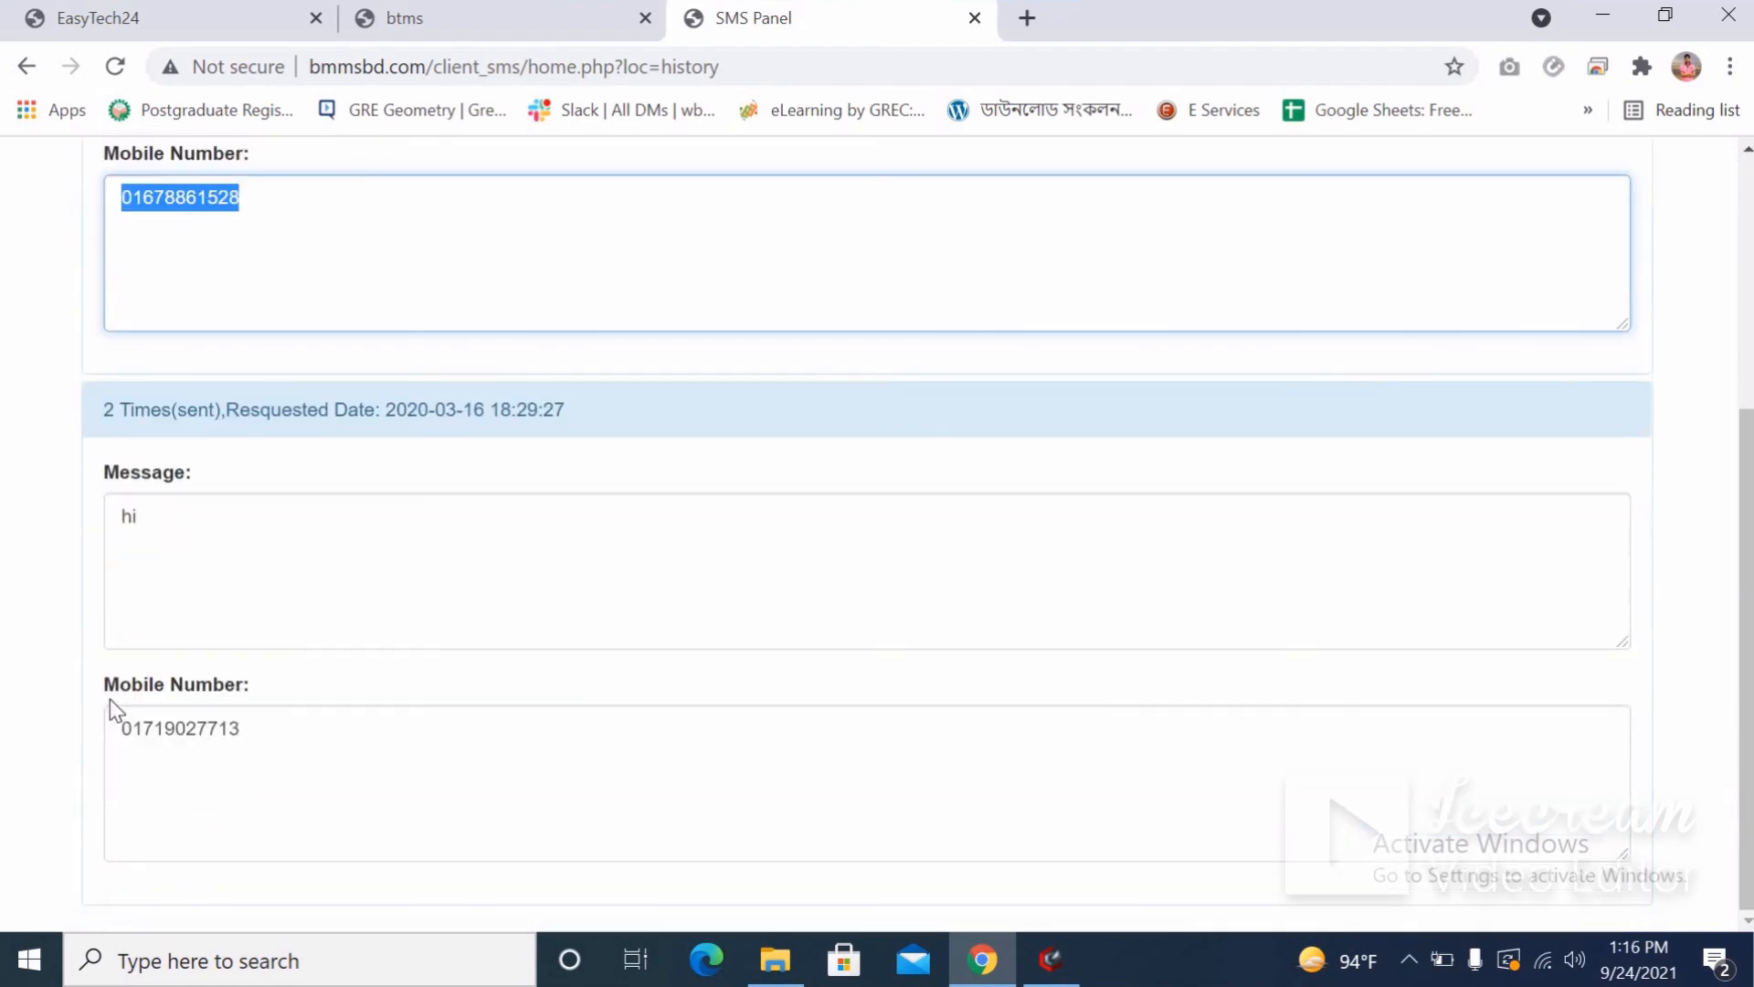
{"action": "scroll", "coordinate": [109, 699], "scroll_direction": "up", "scroll_amount": 4}
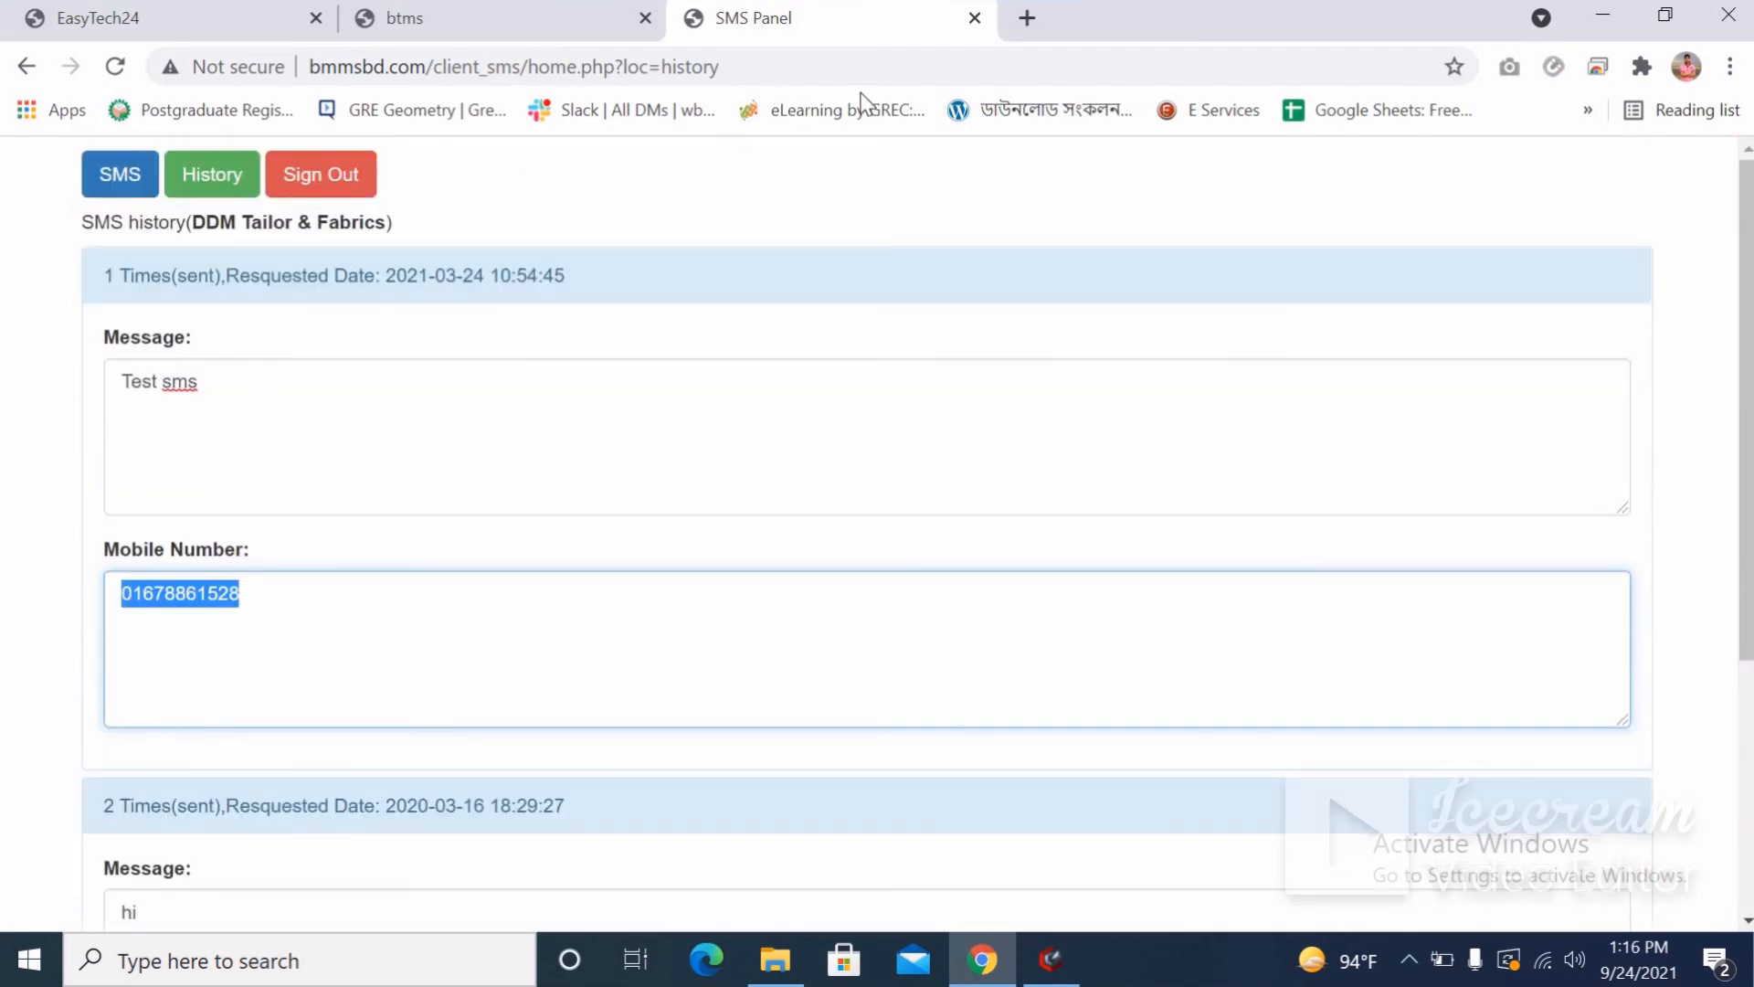
{"action": "left_click", "coordinate": [974, 17]}
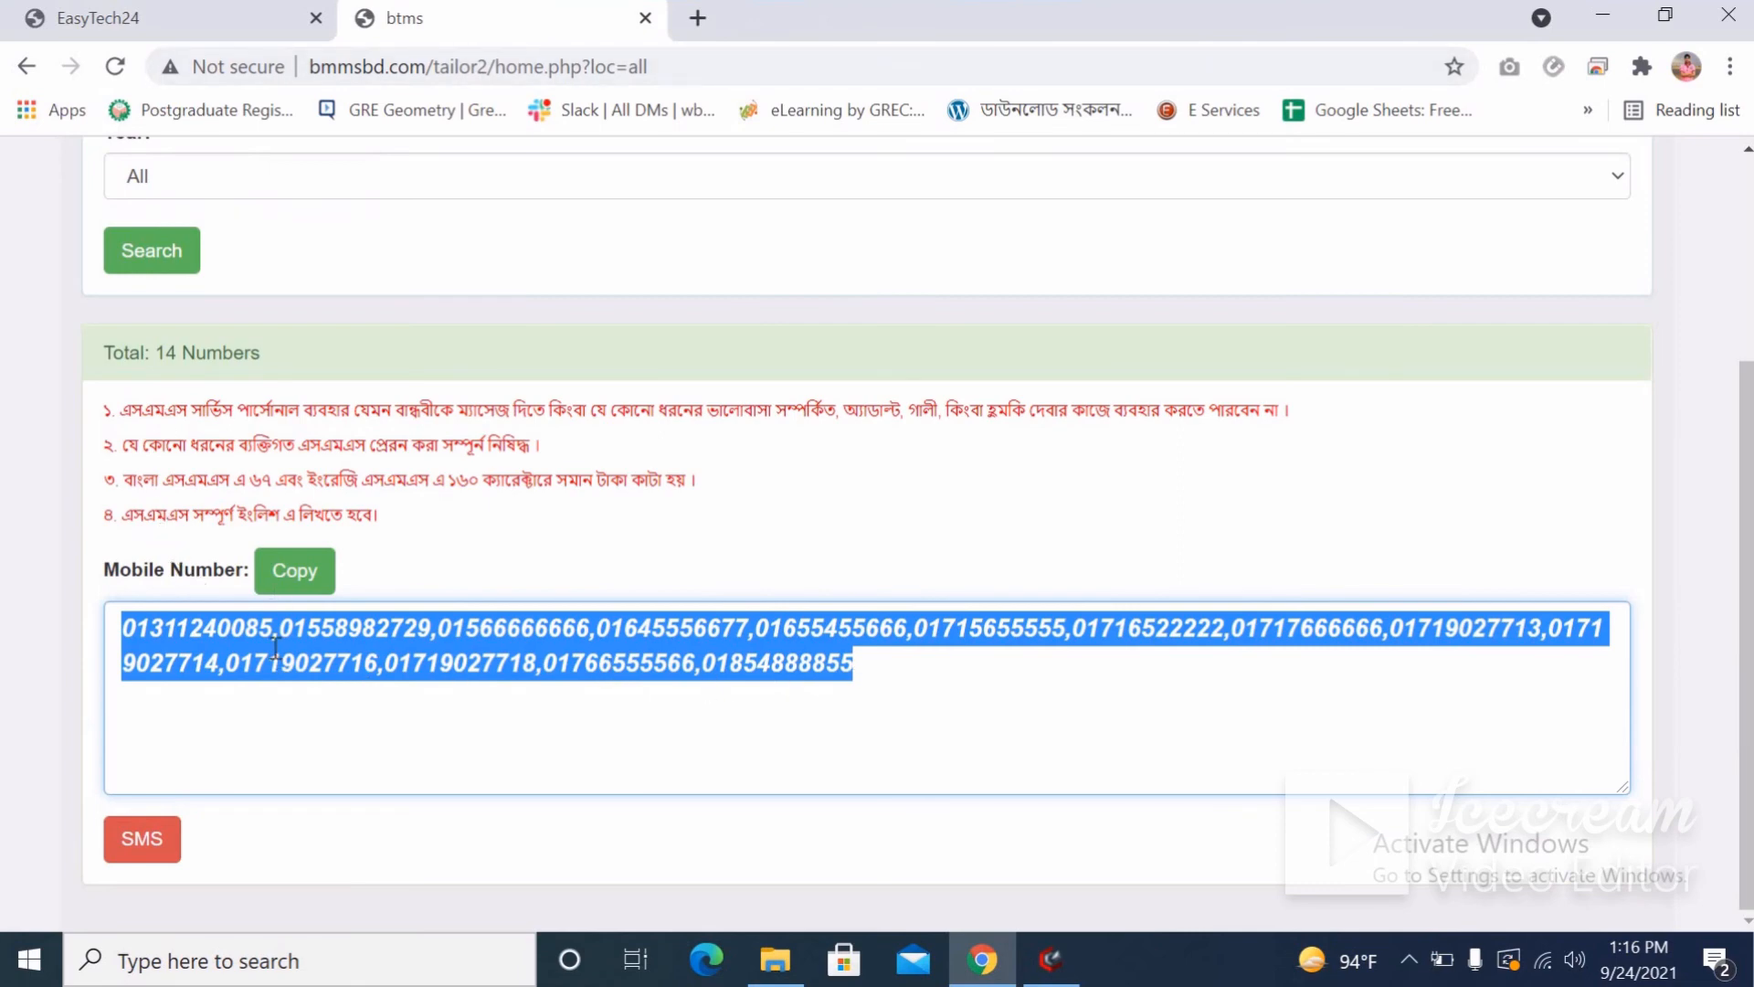
{"action": "scroll", "coordinate": [347, 340], "scroll_direction": "up", "scroll_amount": 3}
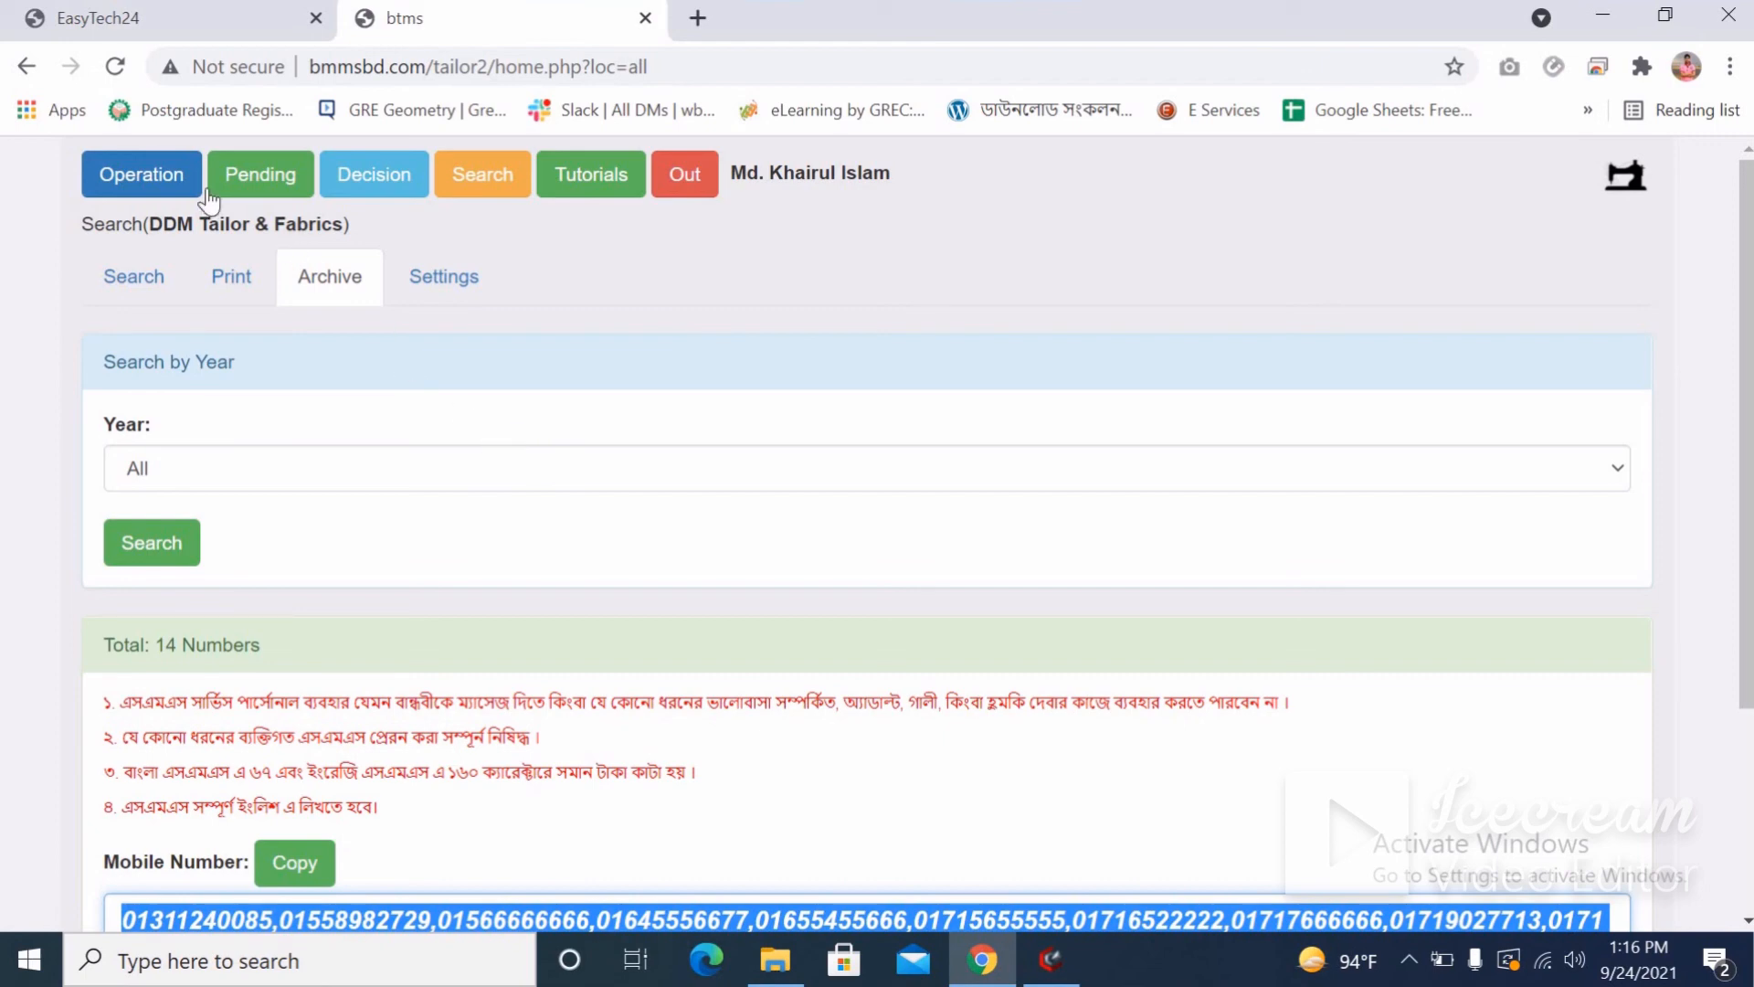
Check urgent pending order A00051 in the Decision lists, then view today's deliveries (5050.00 total, 2050 due).
{"action": "left_click", "coordinate": [374, 190]}
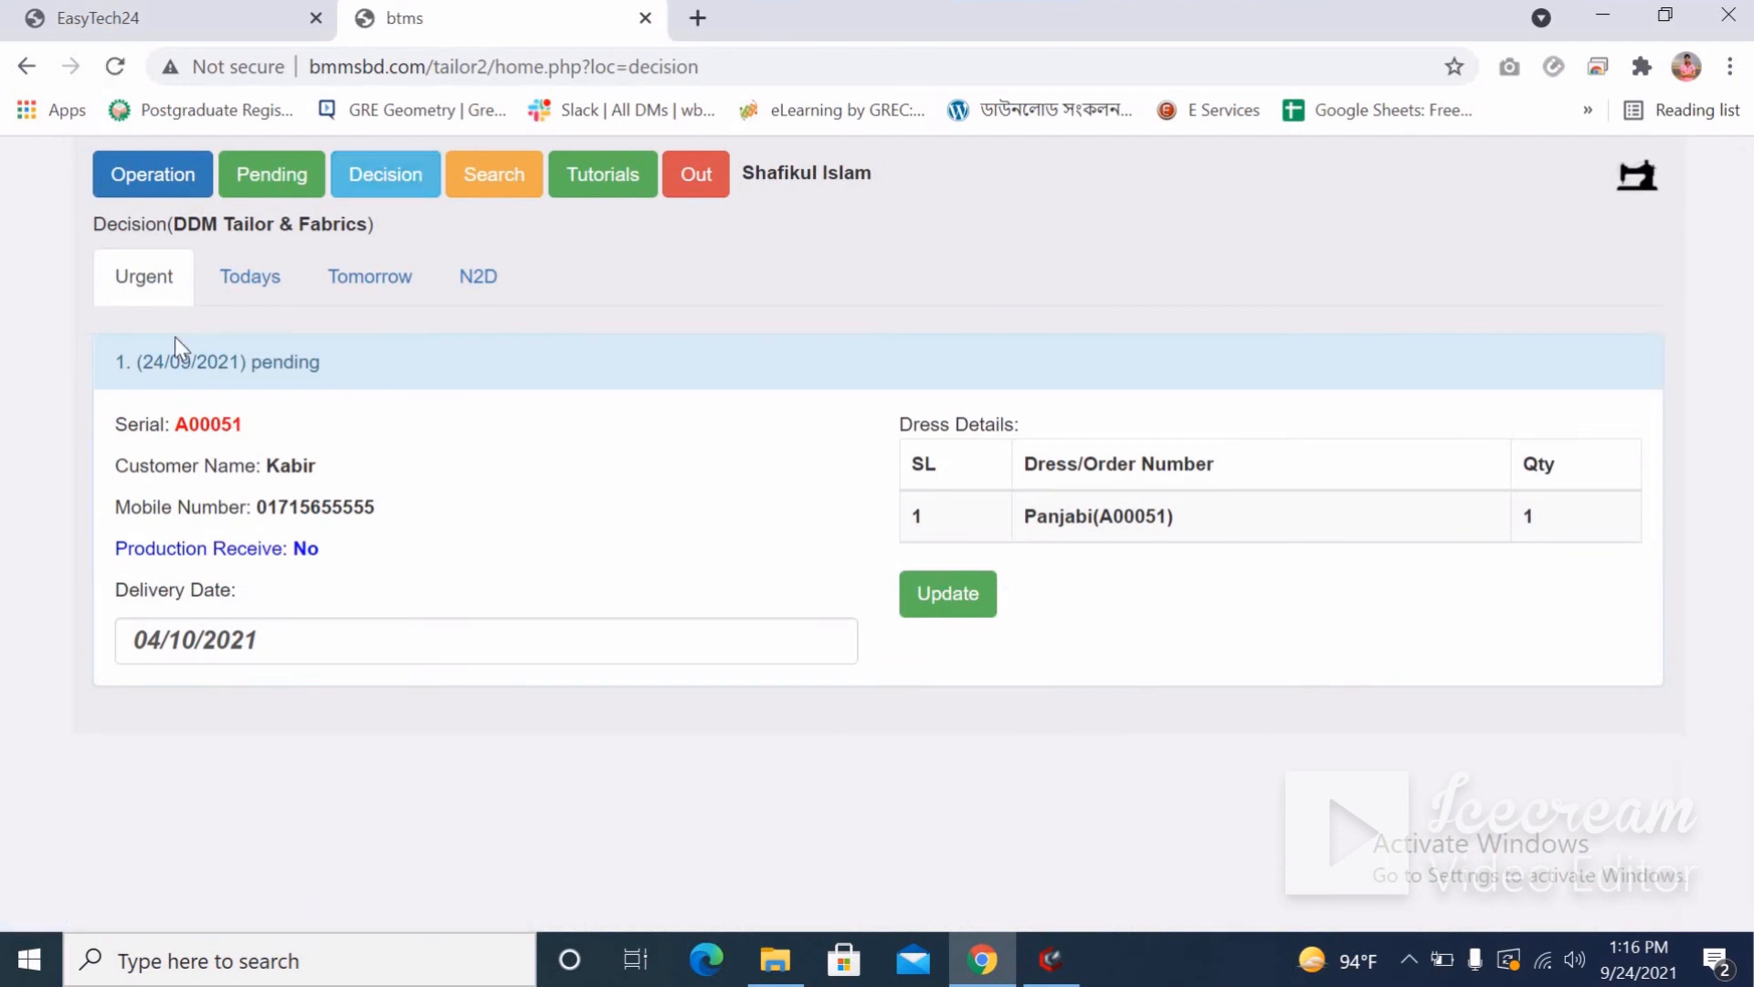
{"action": "double_click", "coordinate": [211, 422]}
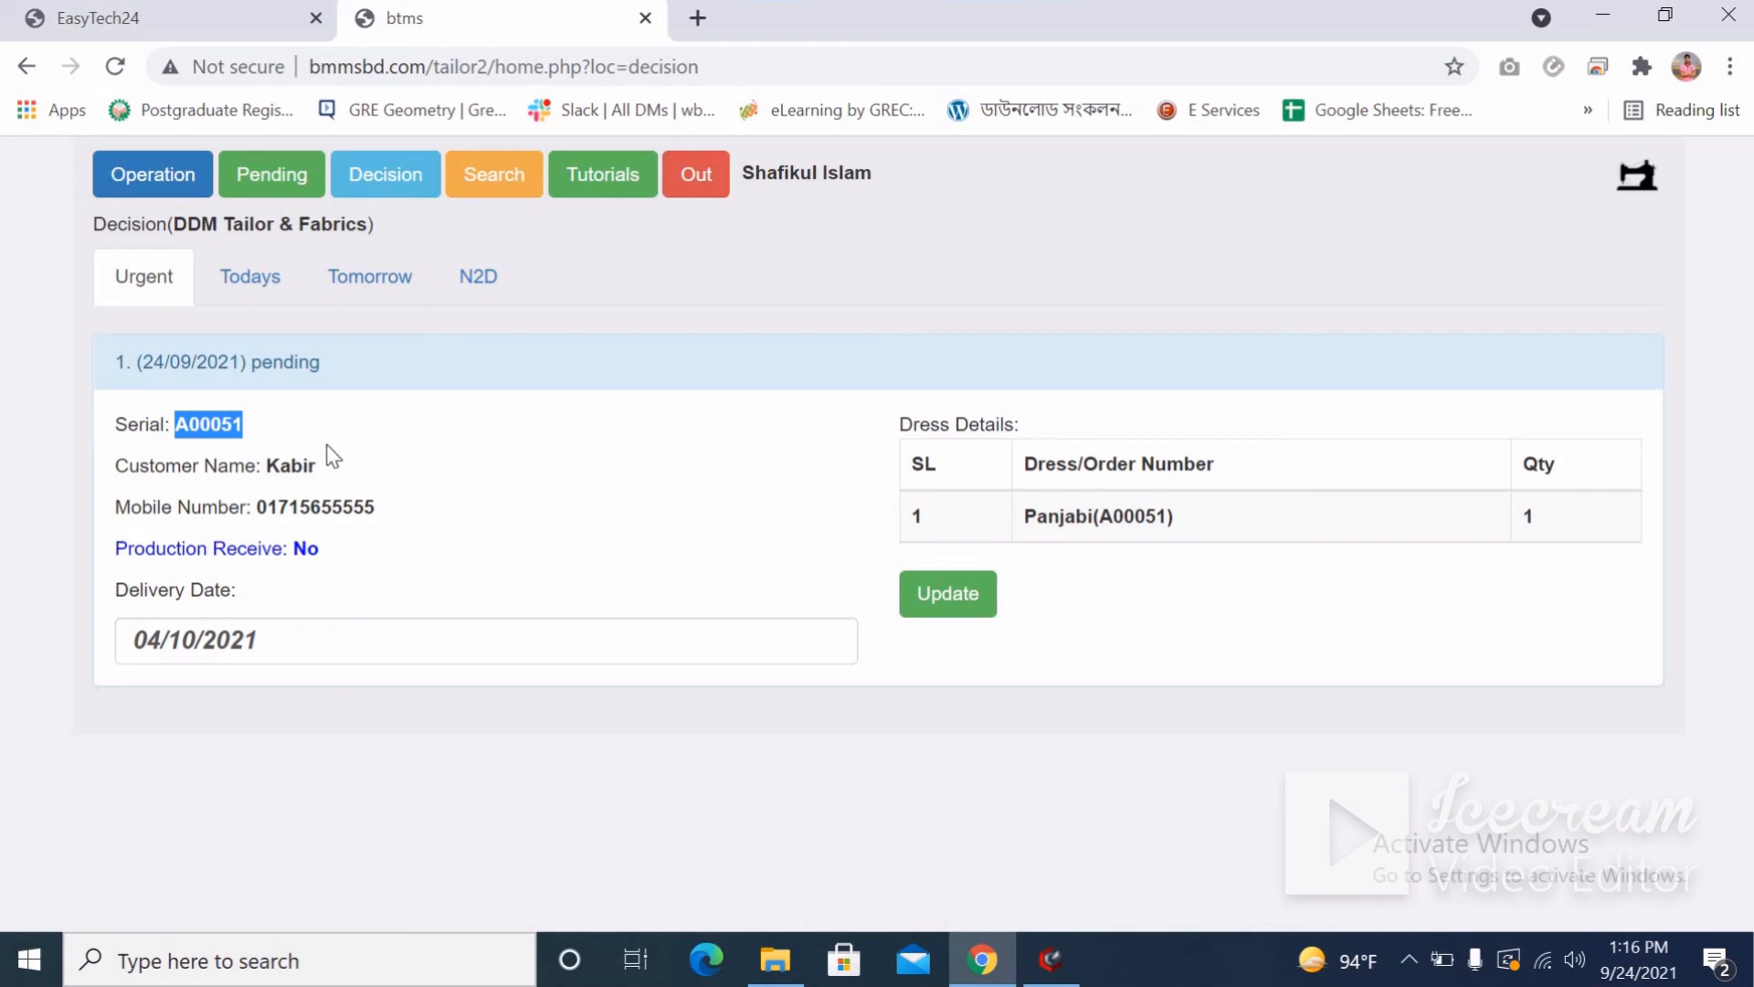
{"action": "left_click", "coordinate": [216, 441]}
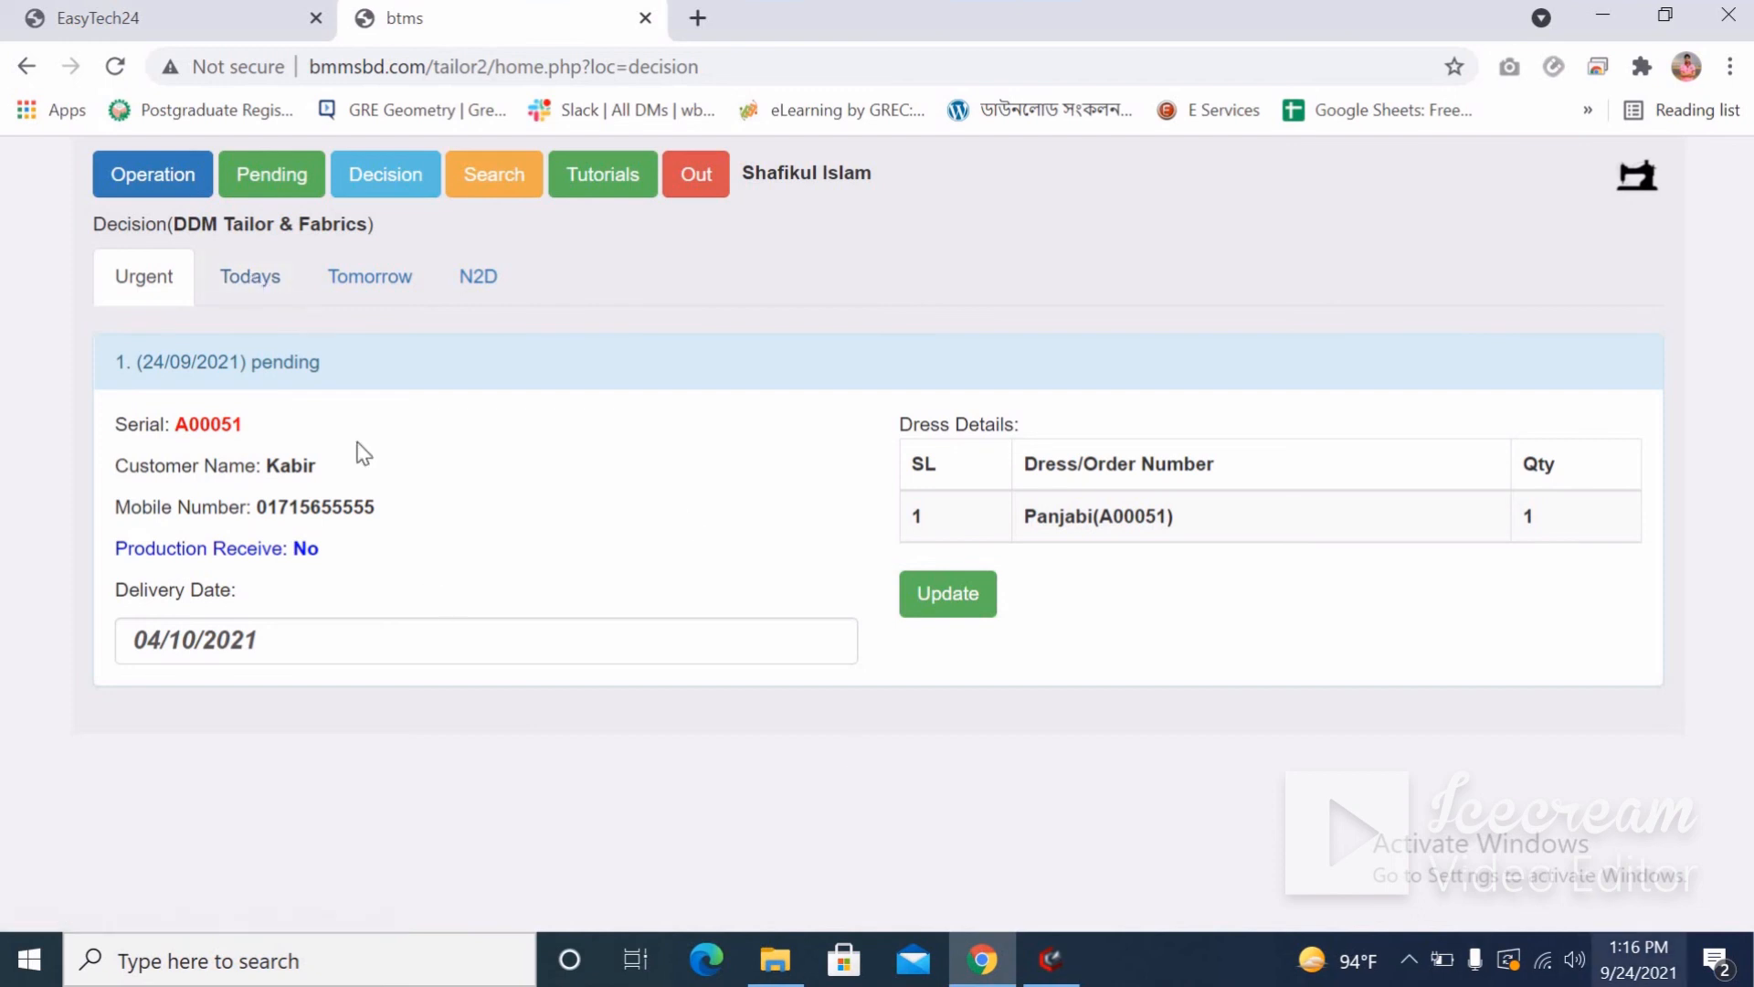
{"action": "left_click", "coordinate": [247, 292]}
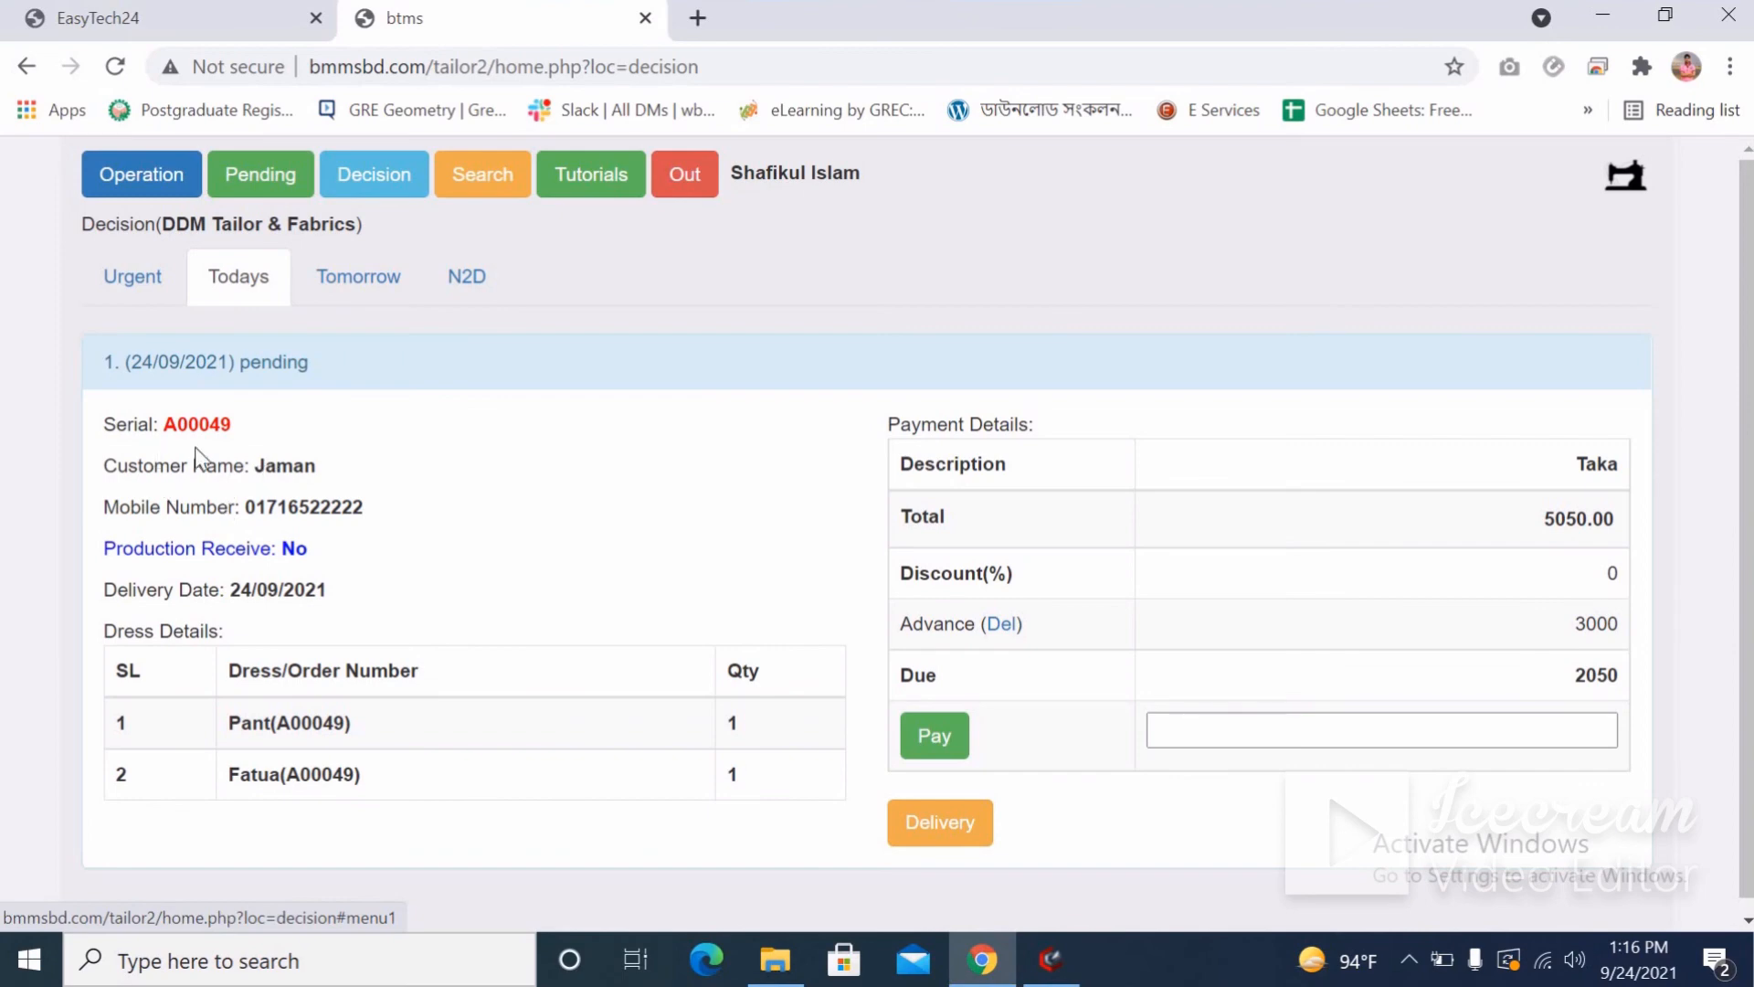
Highlight today's order A00049 with 2050 due, then confirm tomorrow's list has no orders.
{"action": "double_click", "coordinate": [222, 429]}
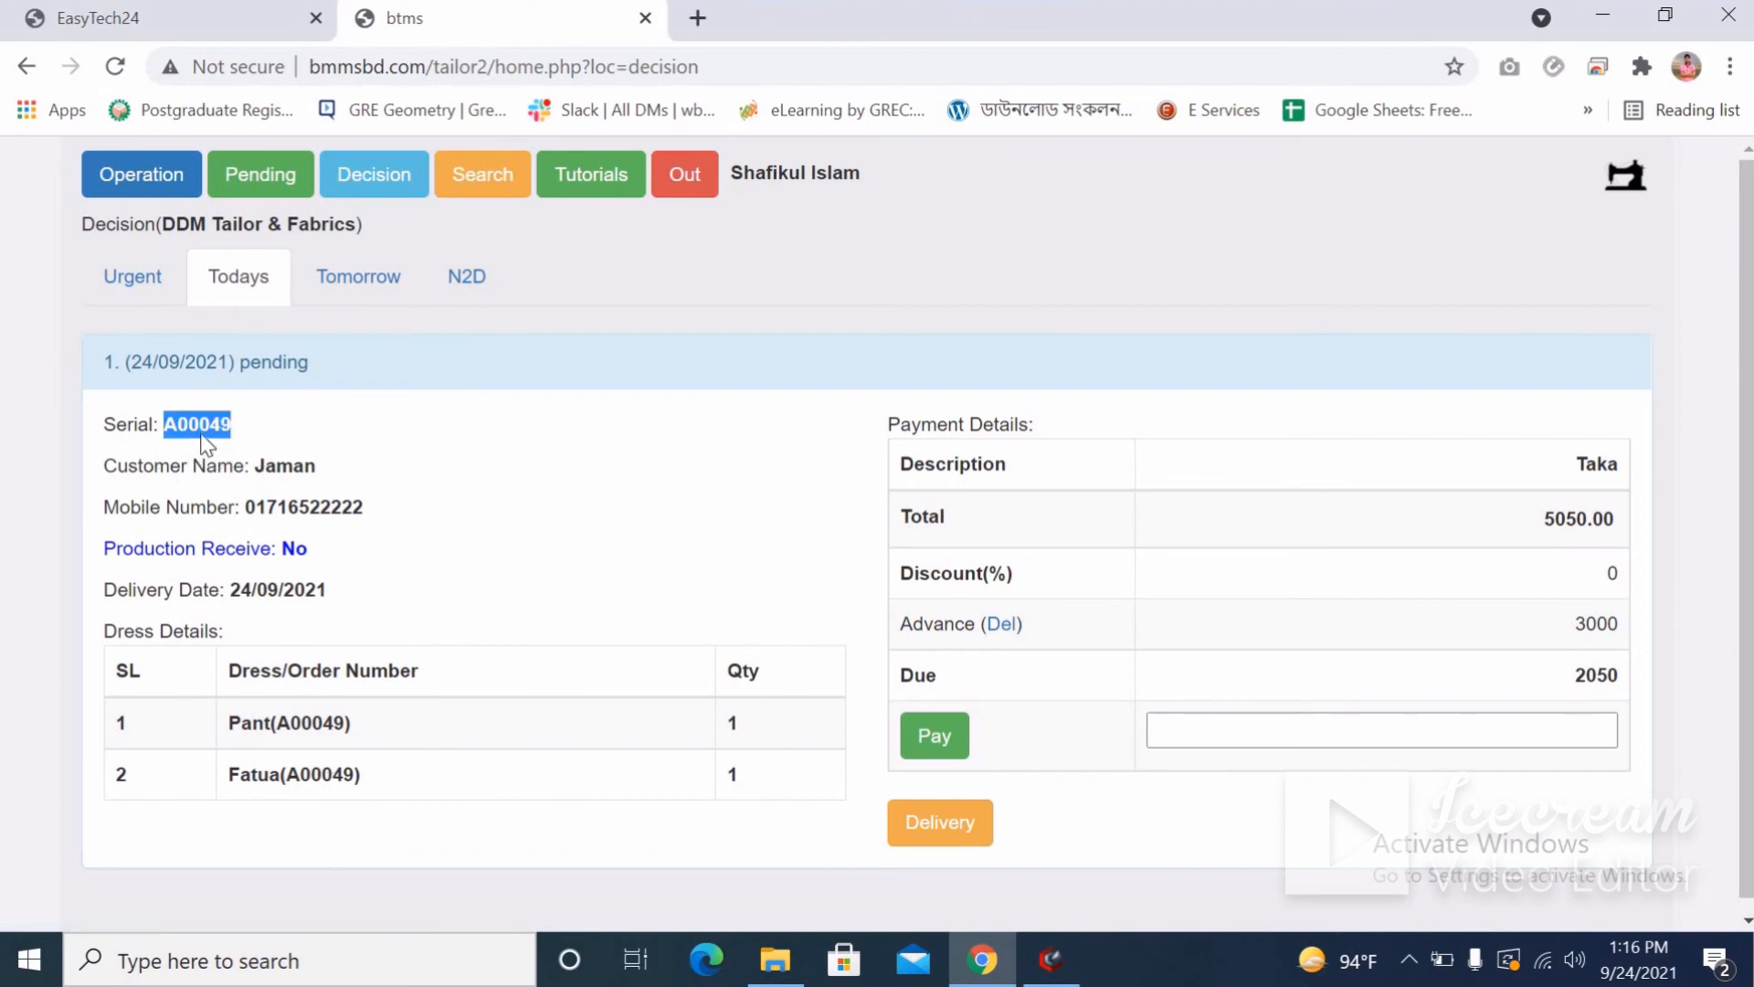
{"action": "left_click", "coordinate": [351, 277]}
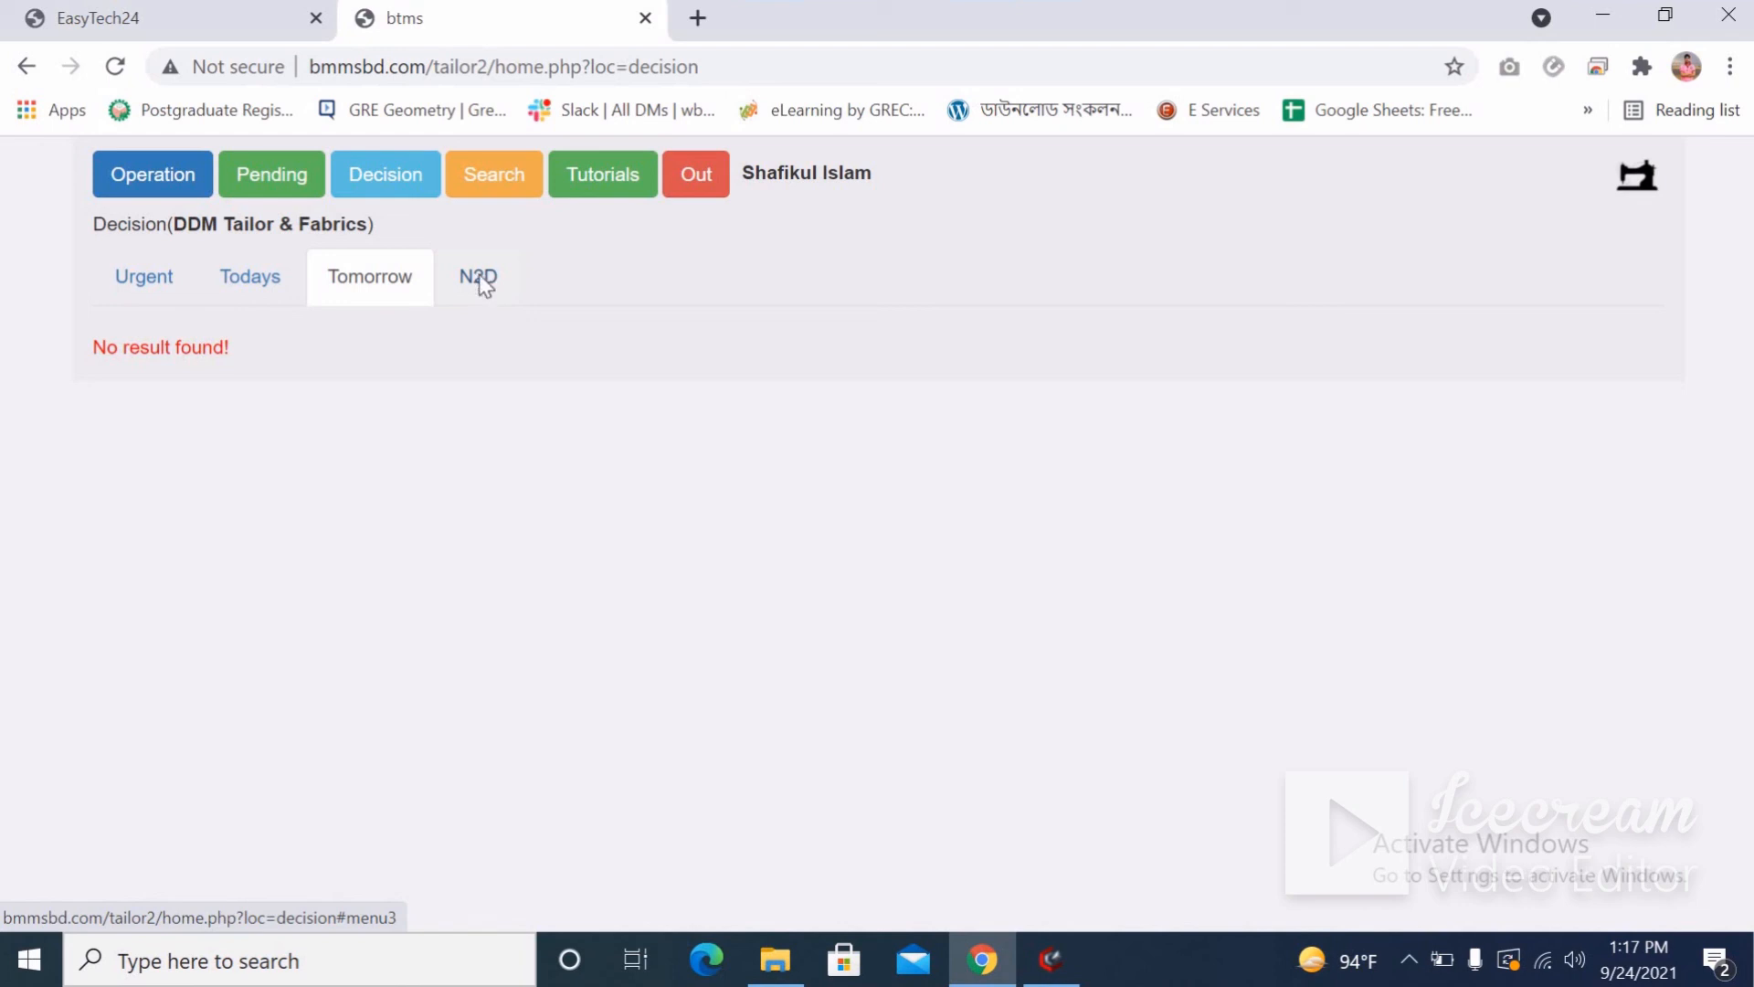
Highlight N2D pending orders A00044 and A00045, then go back to the Operation measurement page.
{"action": "left_click", "coordinate": [479, 274]}
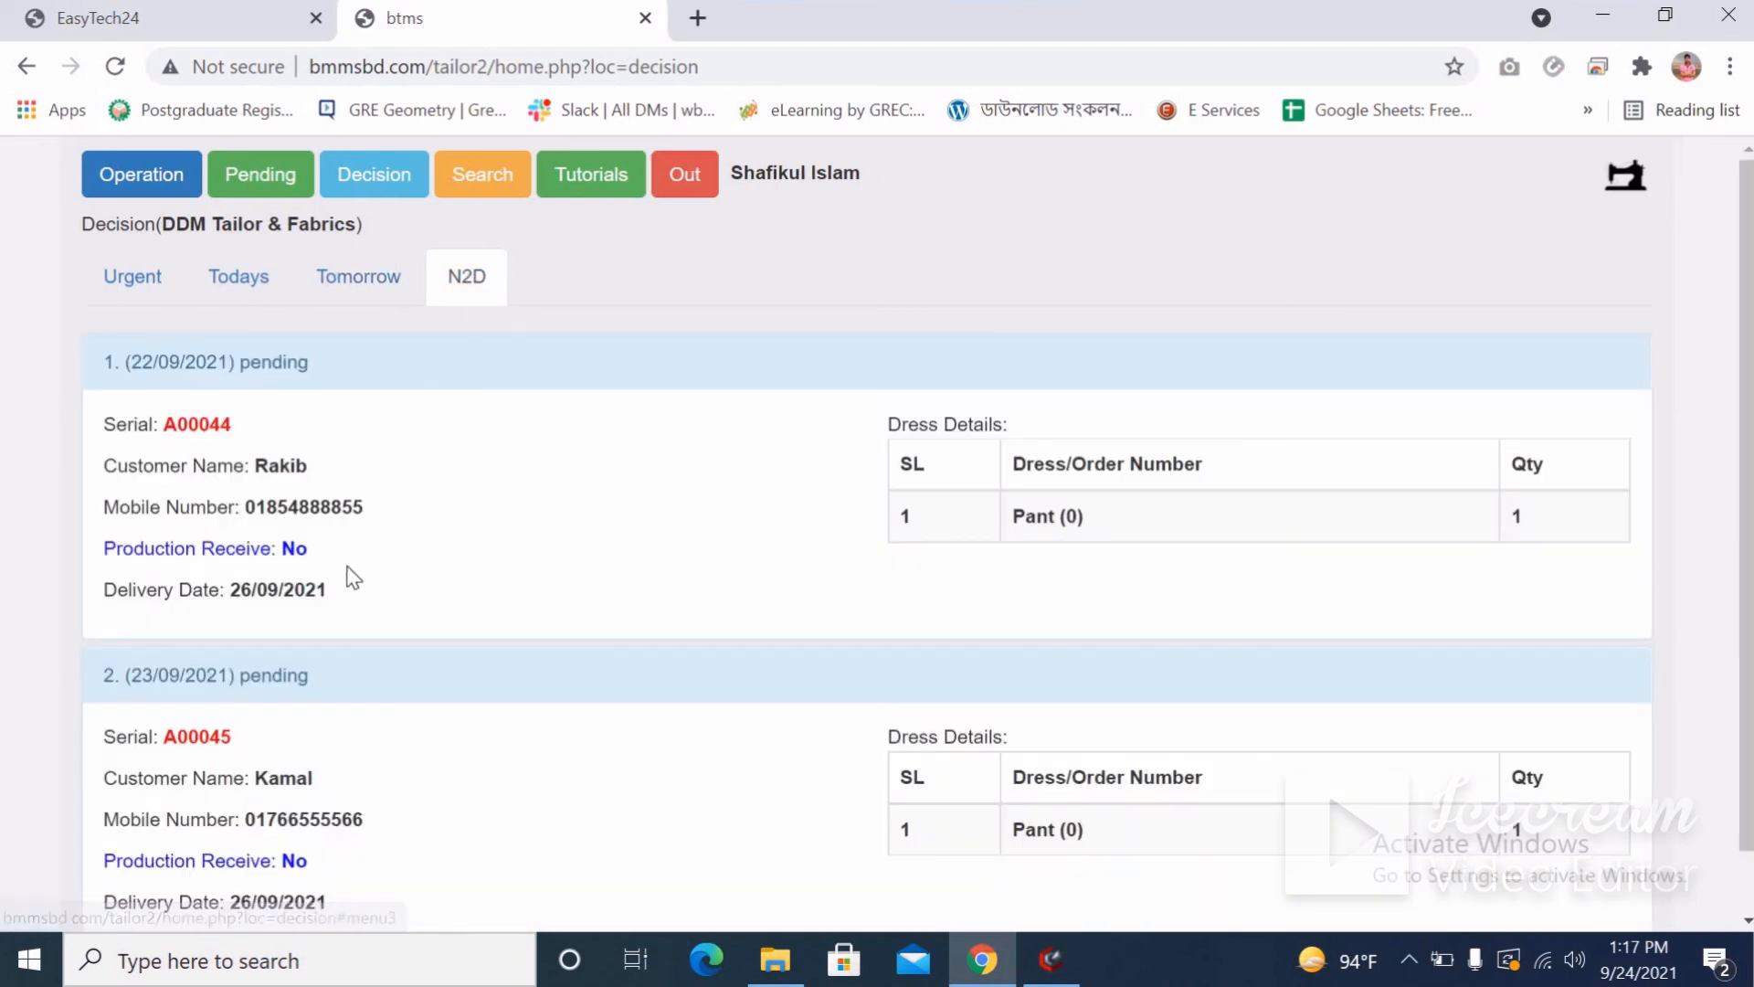
{"action": "scroll", "coordinate": [353, 577], "scroll_direction": "down", "scroll_amount": 1}
{"action": "double_click", "coordinate": [197, 356]}
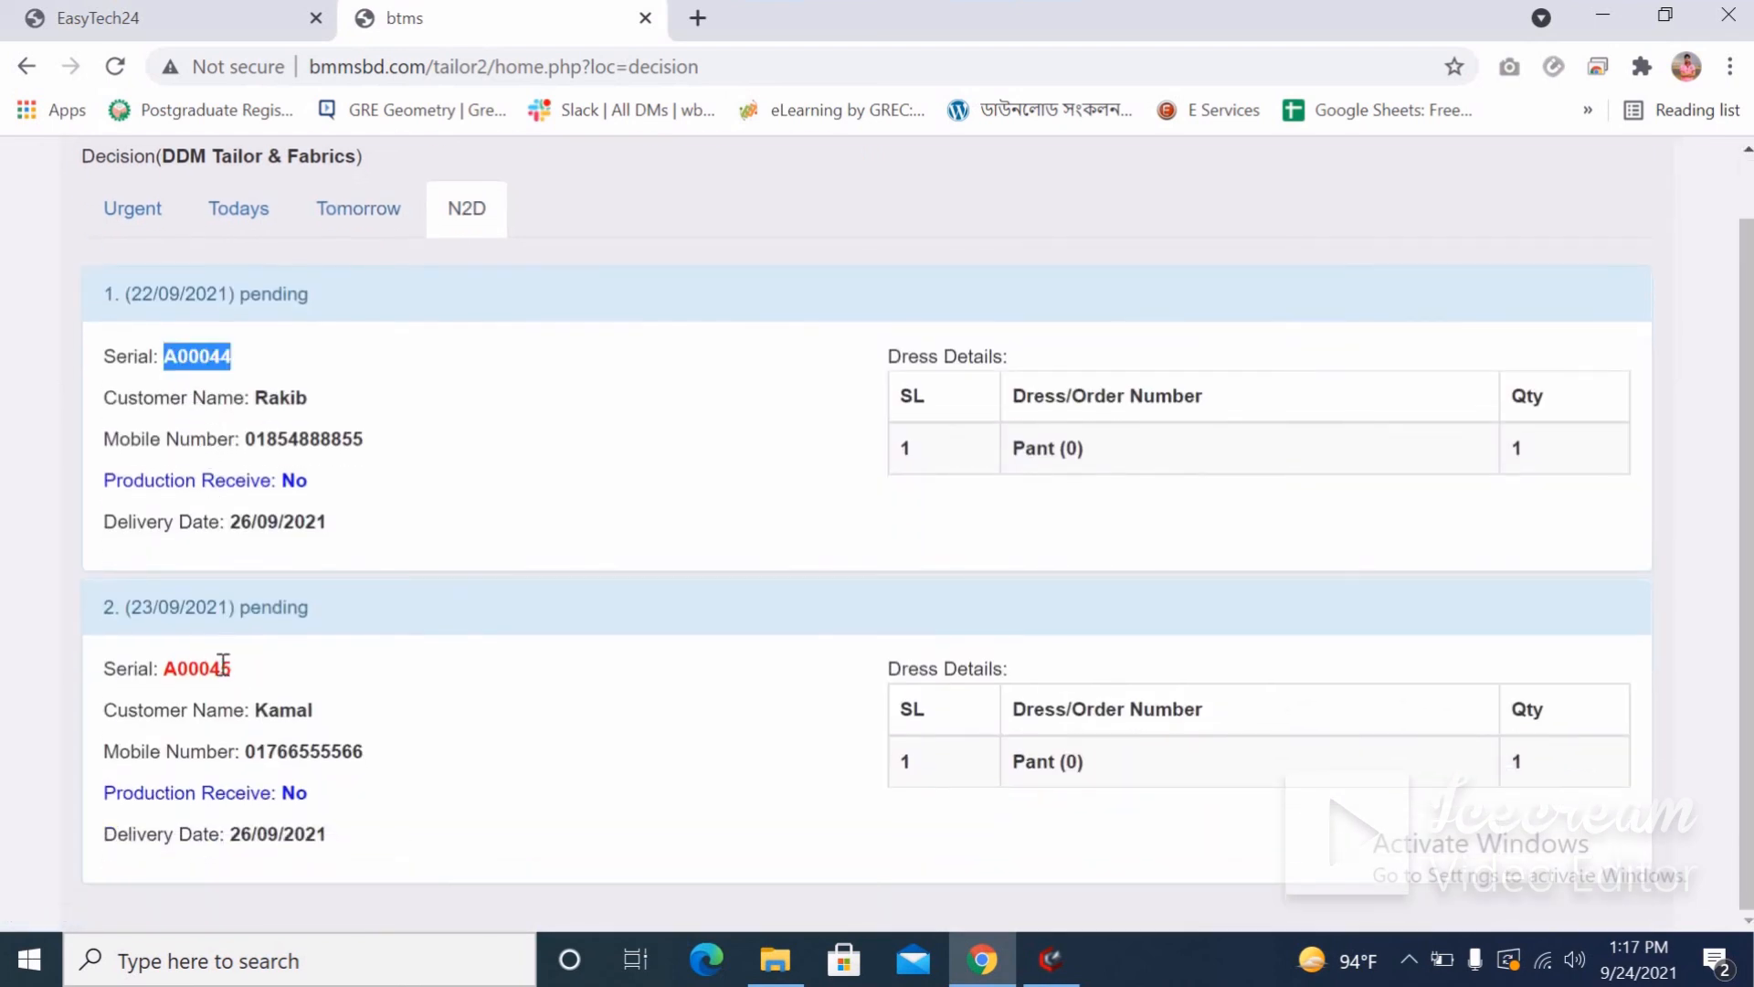
{"action": "double_click", "coordinate": [226, 662]}
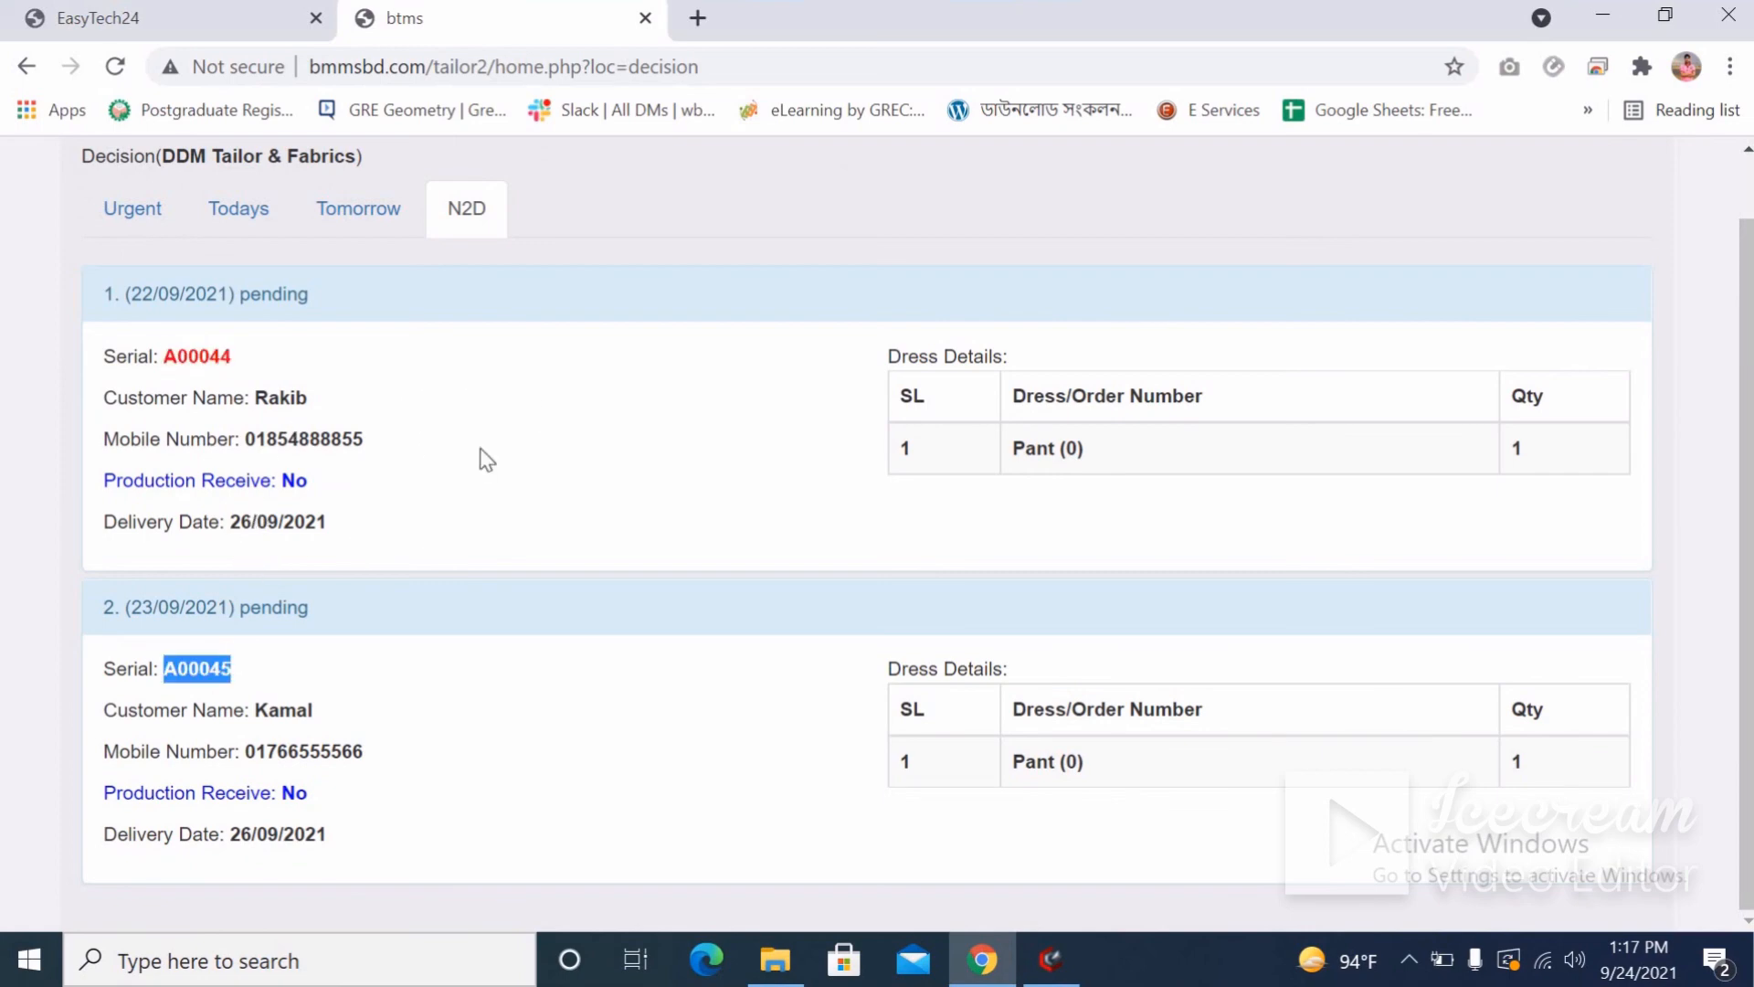
{"action": "scroll", "coordinate": [466, 439], "scroll_direction": "up", "scroll_amount": 1}
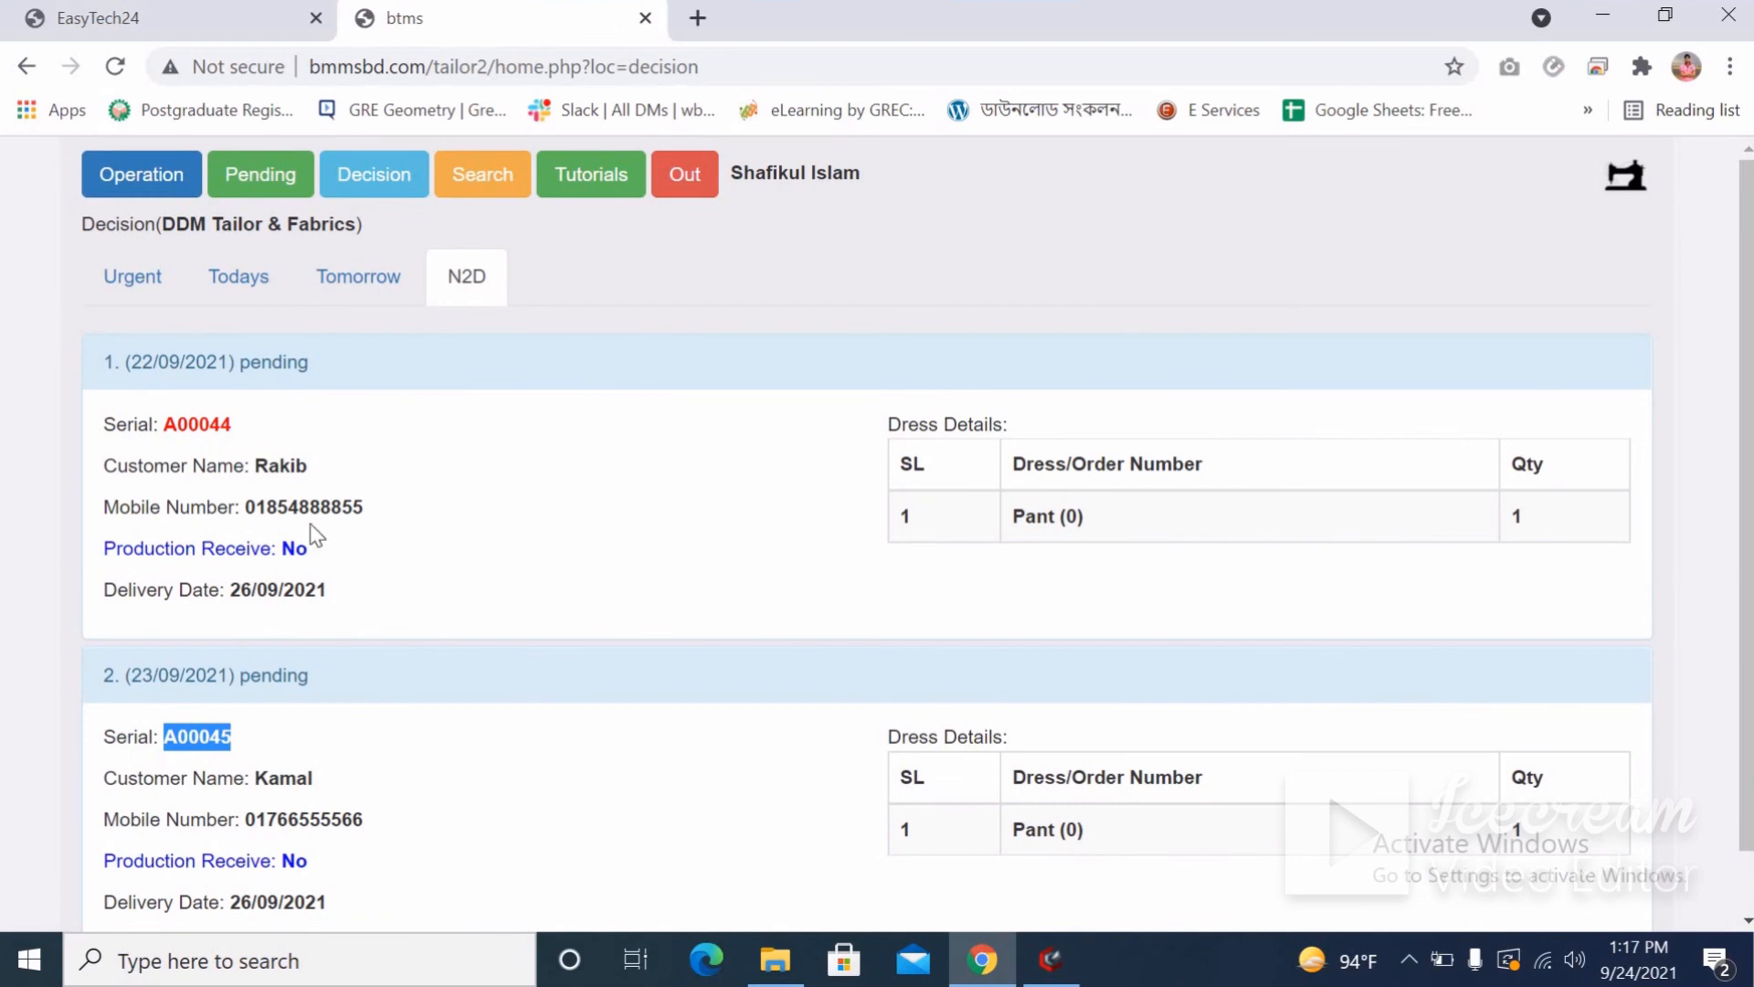
{"action": "left_click", "coordinate": [172, 178]}
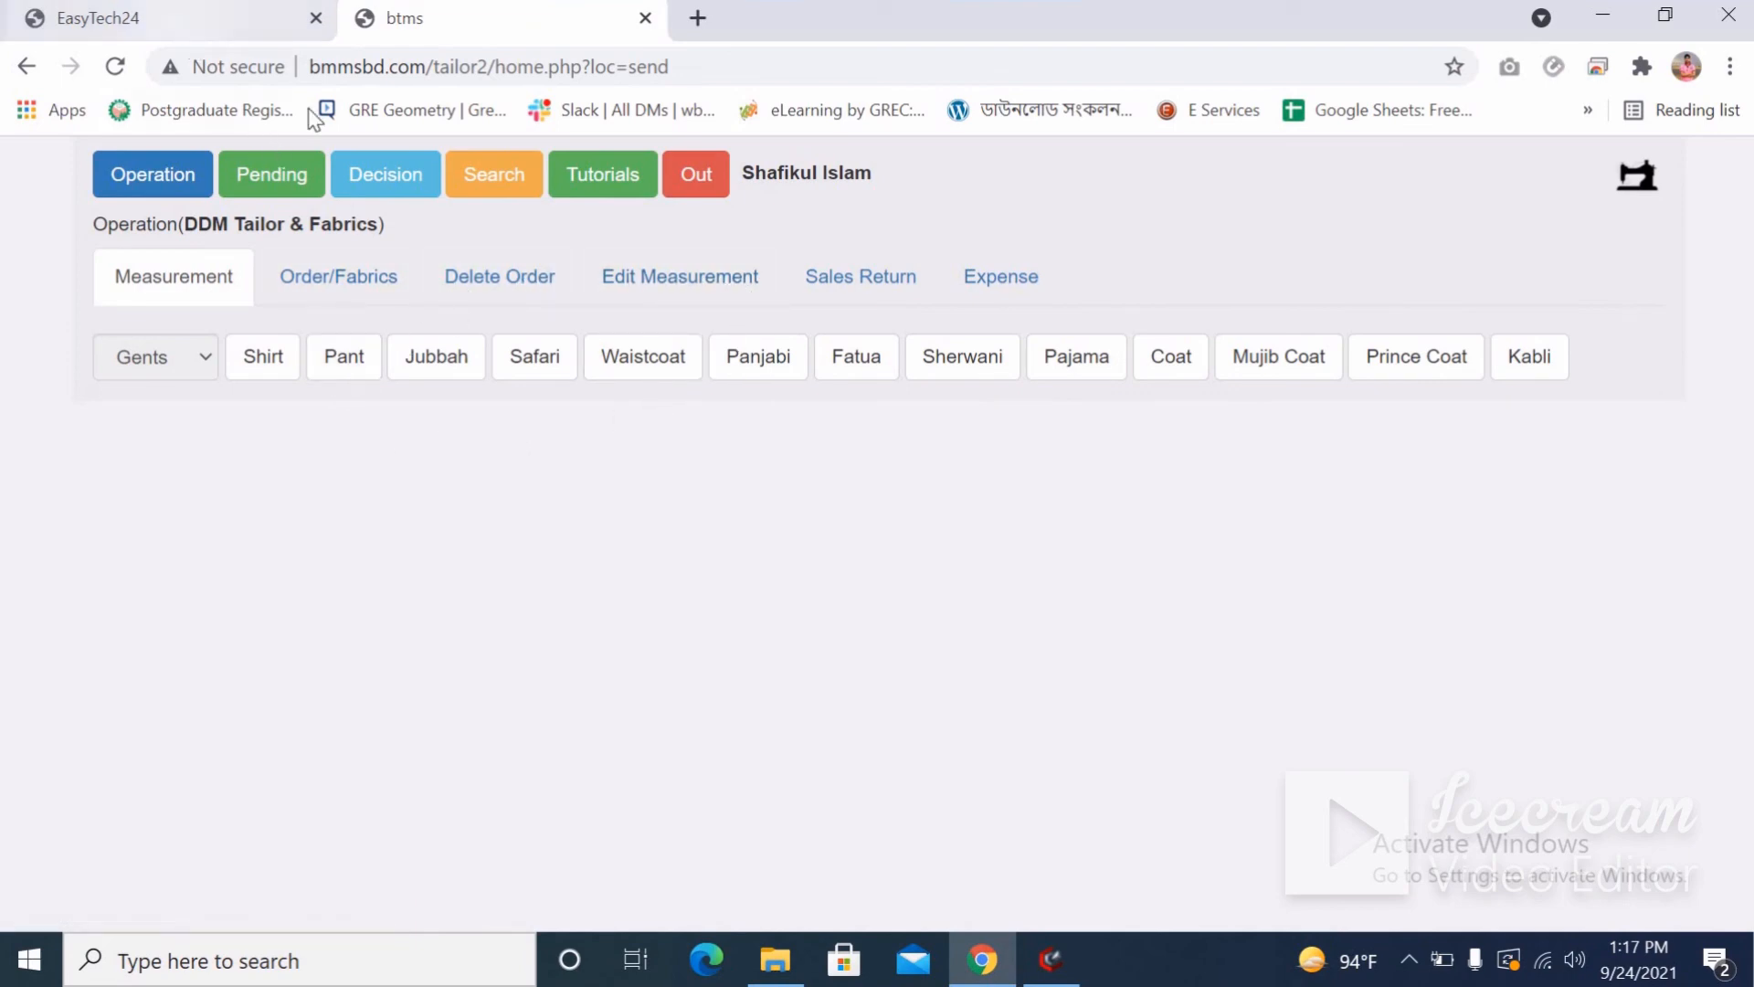
Return to the bmmsbd.com/soft/ pricing page and select the company contact number.
{"action": "left_click", "coordinate": [183, 26]}
{"action": "scroll", "coordinate": [548, 580], "scroll_direction": "up", "scroll_amount": 5}
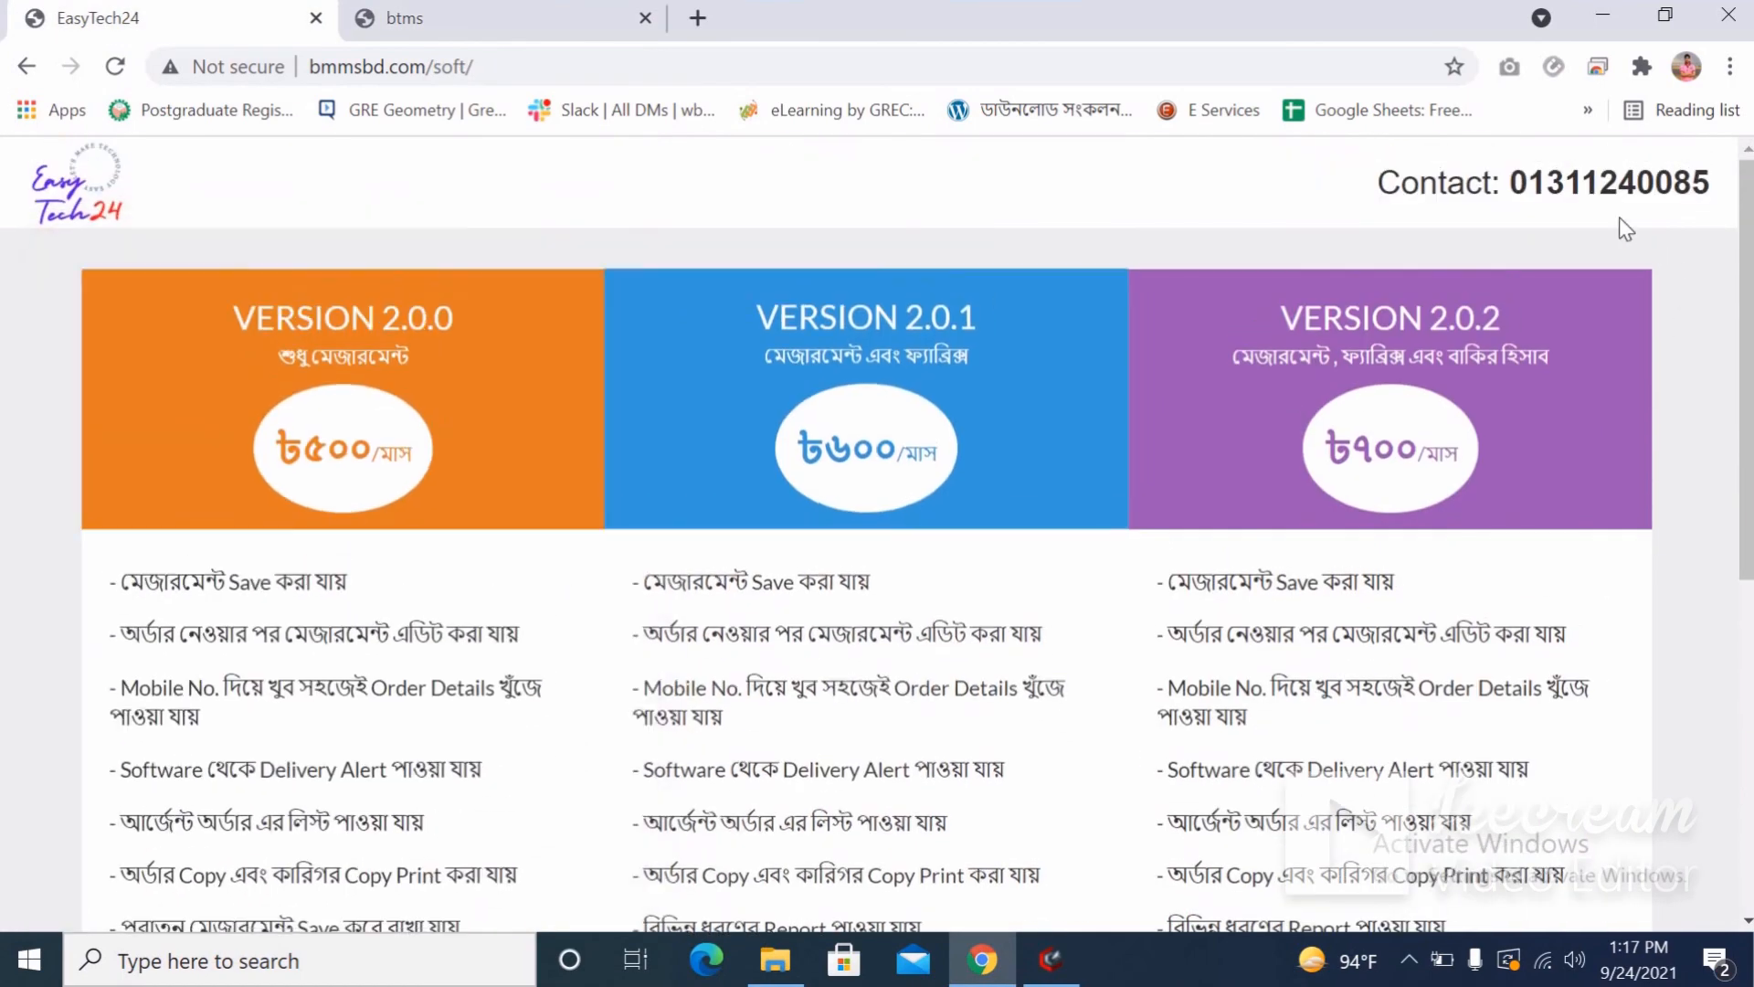
{"action": "left_click_drag", "start_coordinate": [1528, 186], "coordinate": [1712, 185]}
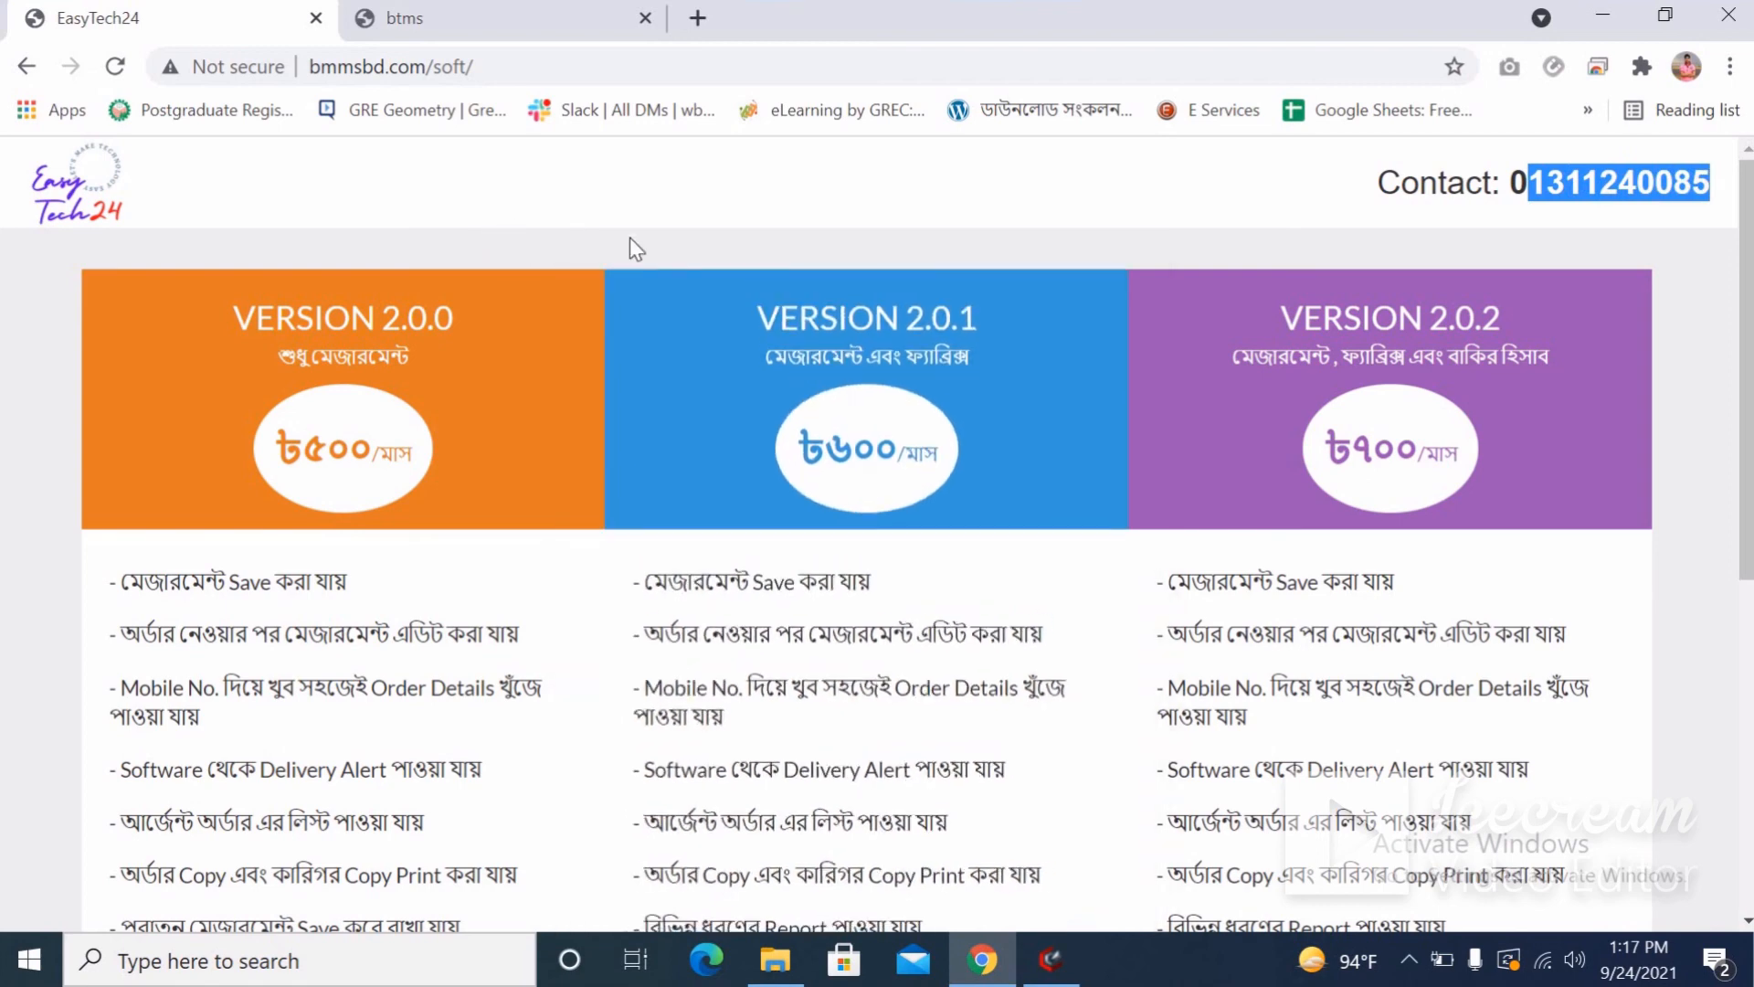
{"action": "left_click", "coordinate": [1410, 960]}
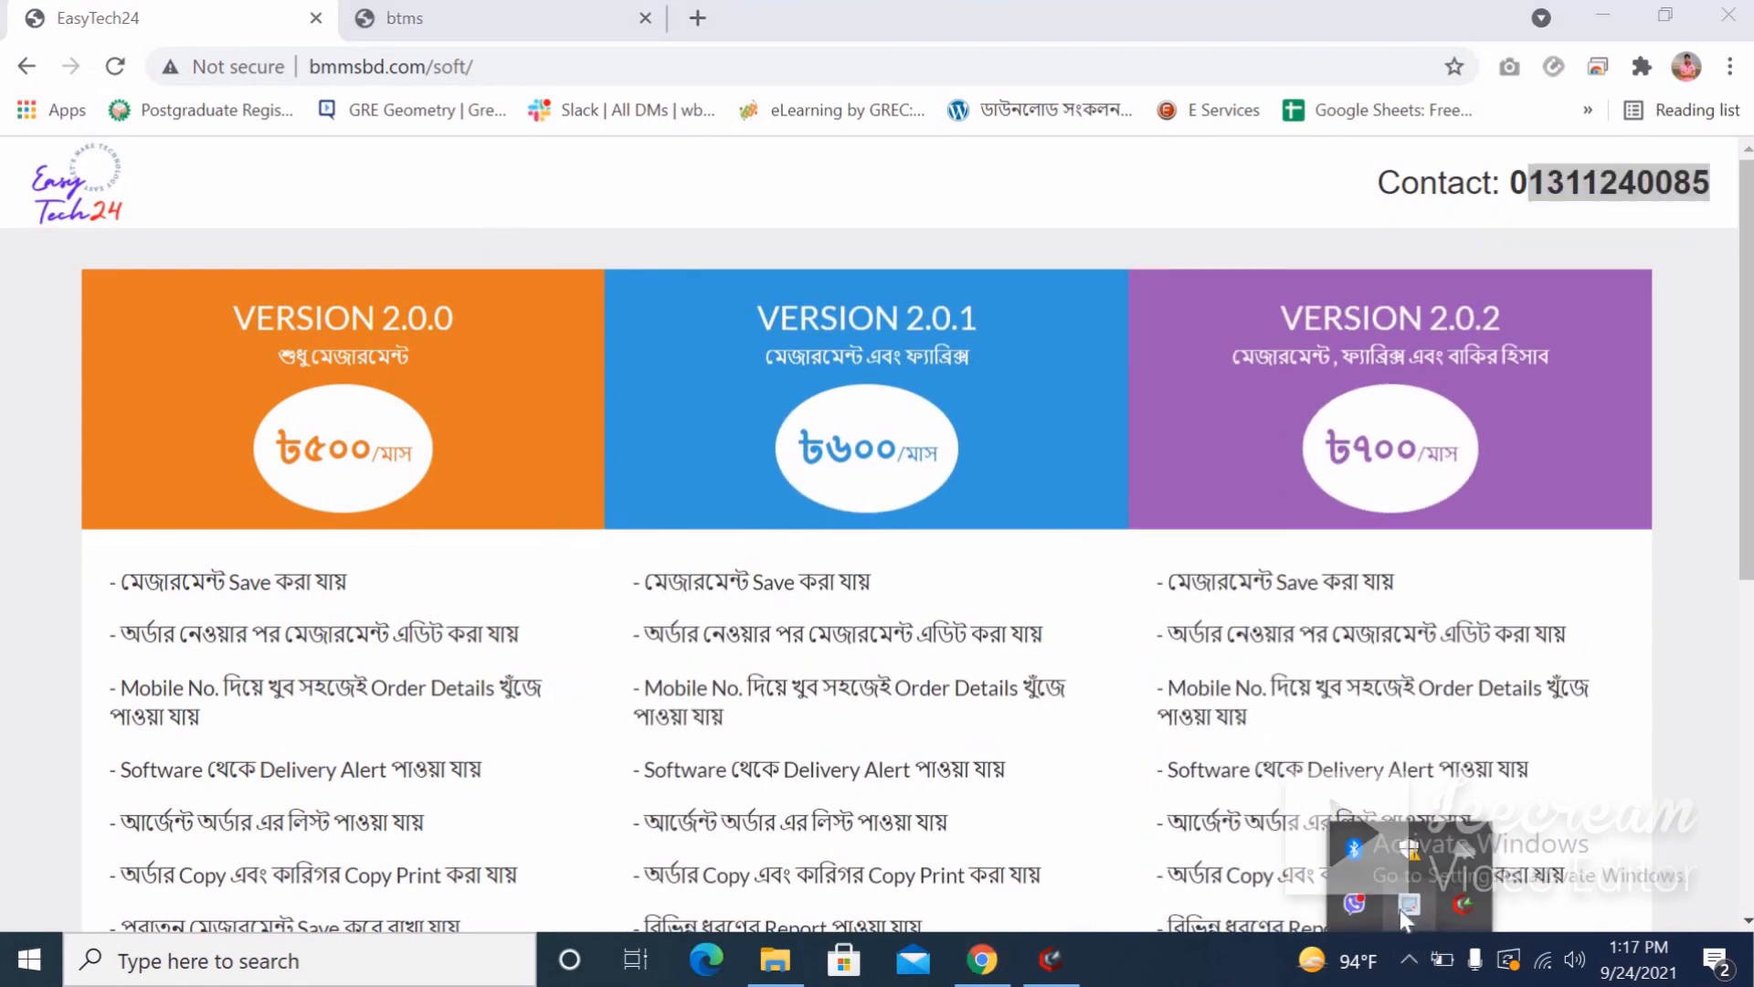